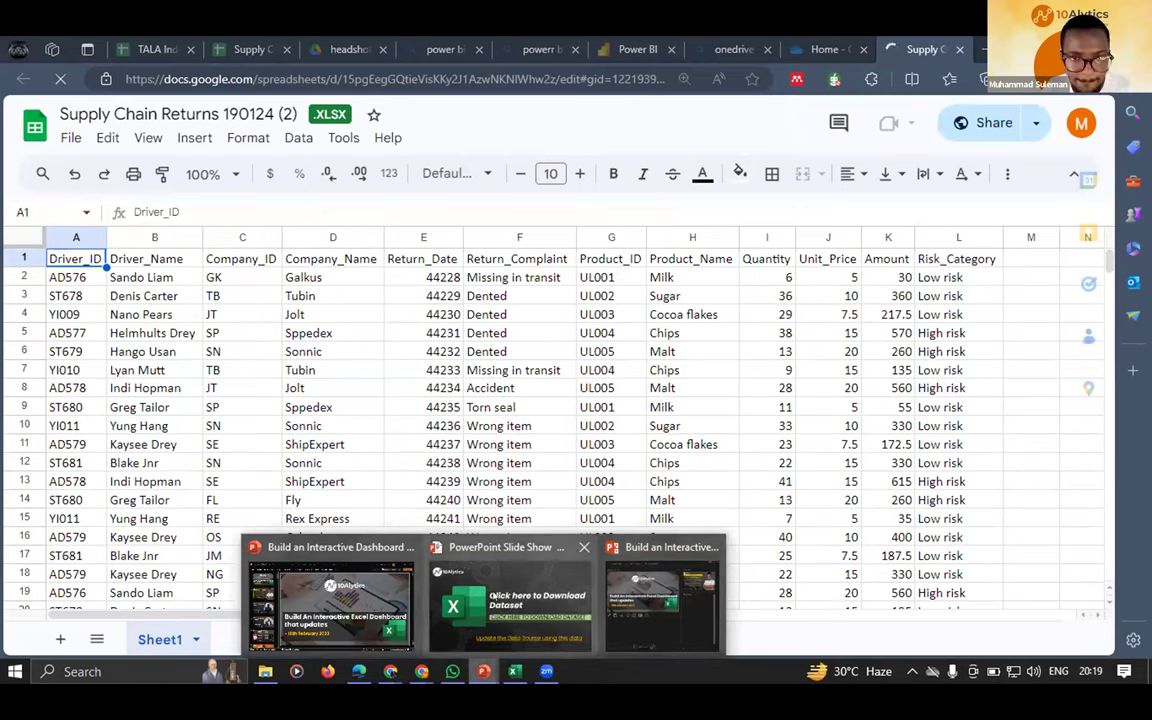
- Switch to the Datasets folder in File Explorer and open the Supply Chain Returns 190124 (2) workbook in Excel
{"action": "left_click", "coordinate": [444, 538]}
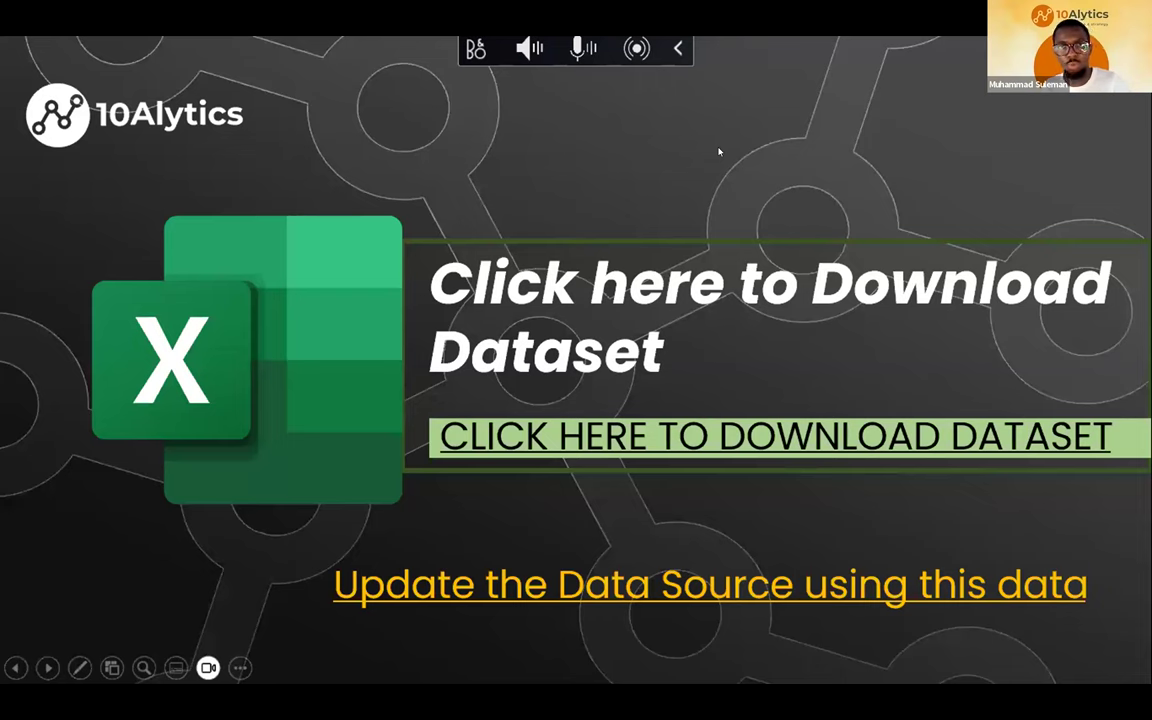
{"action": "key", "text": "Right"}
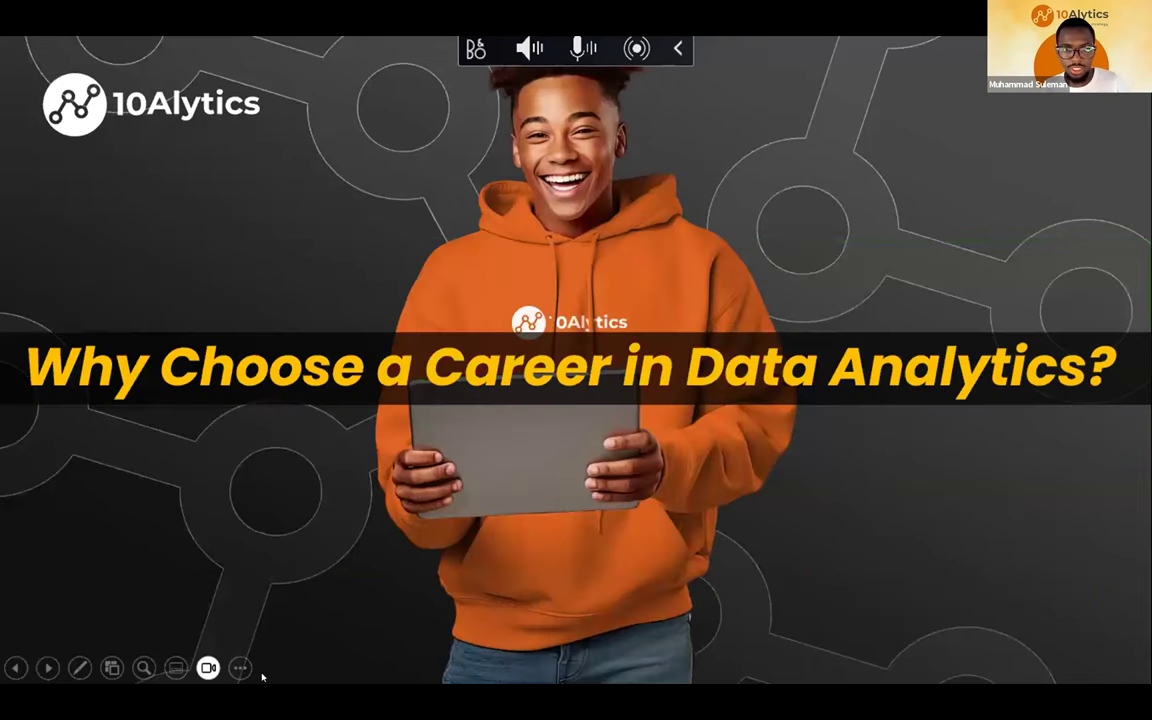
{"action": "key", "text": "alt+Tab"}
{"action": "left_click", "coordinate": [264, 672]}
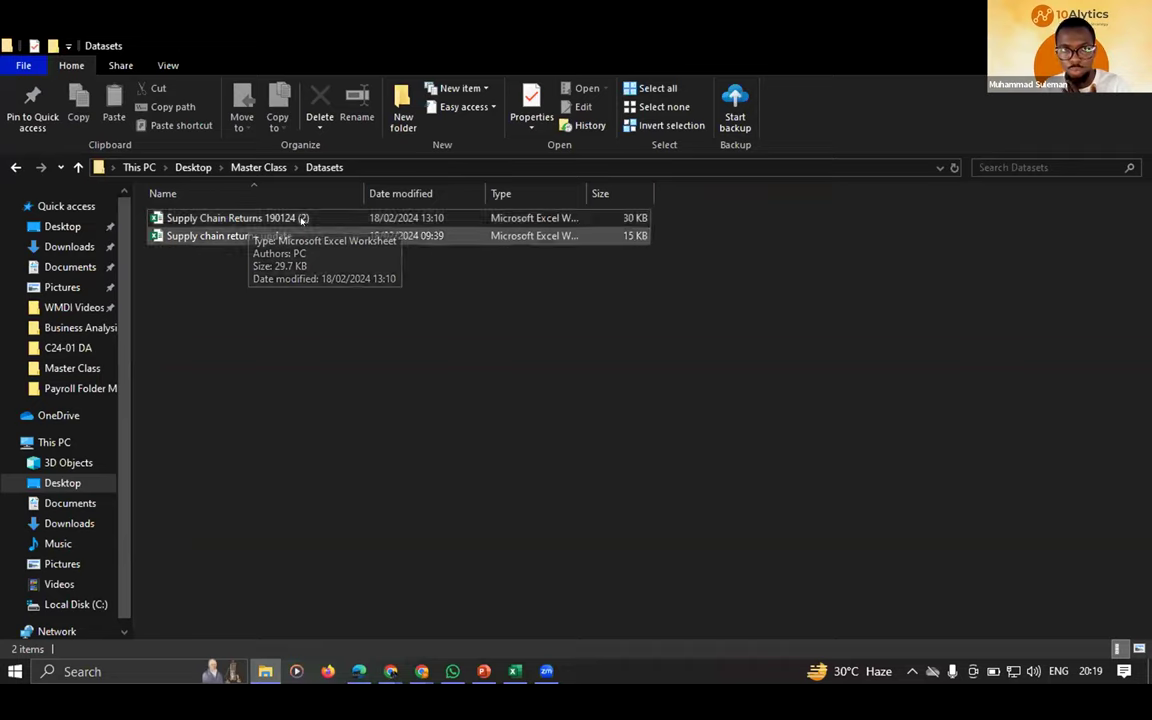
{"action": "left_click", "coordinate": [233, 219]}
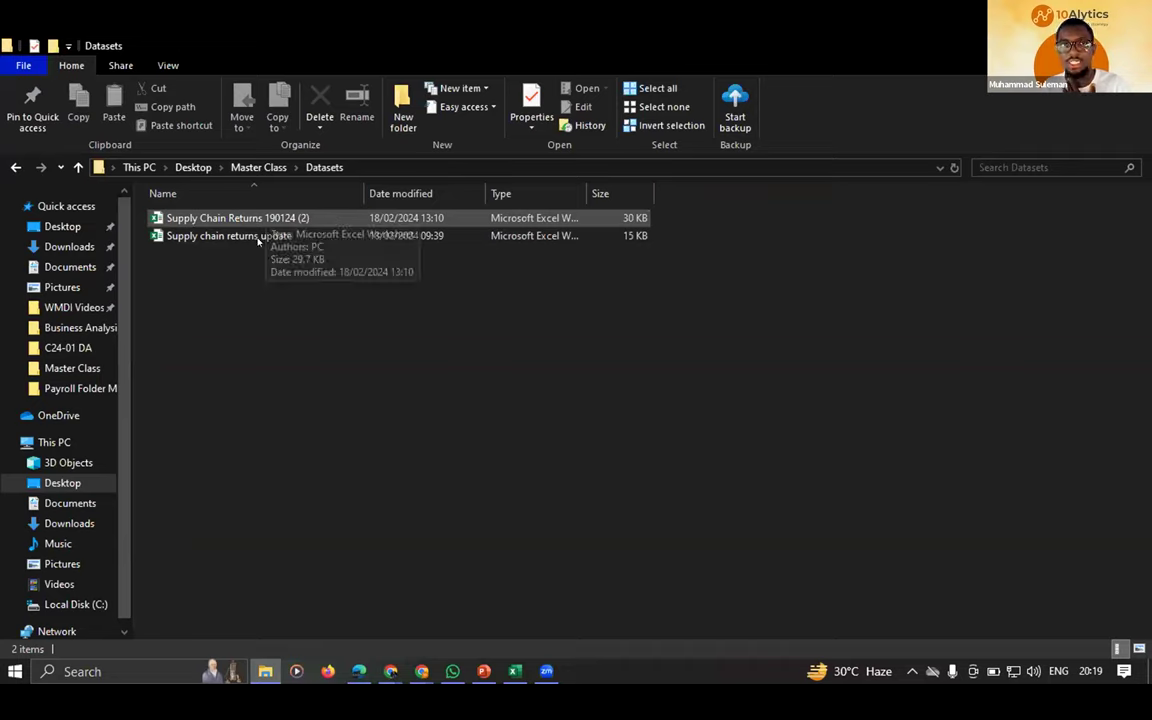
{"action": "left_click", "coordinate": [235, 238]}
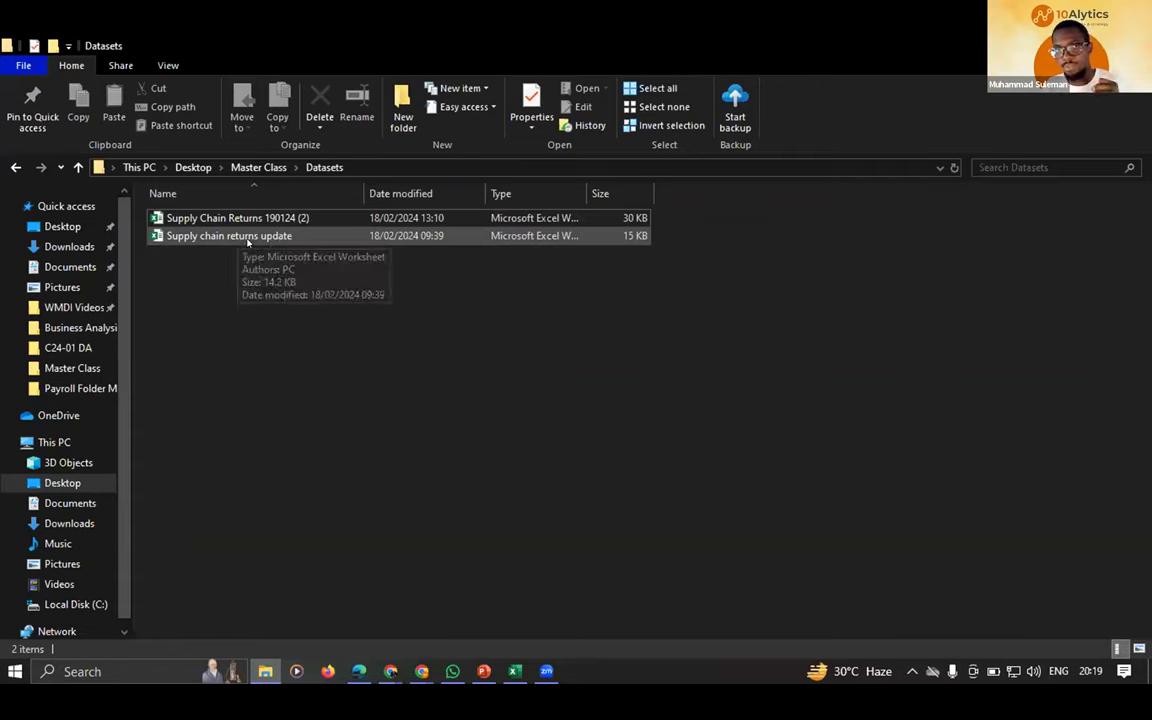
{"action": "left_click", "coordinate": [229, 218]}
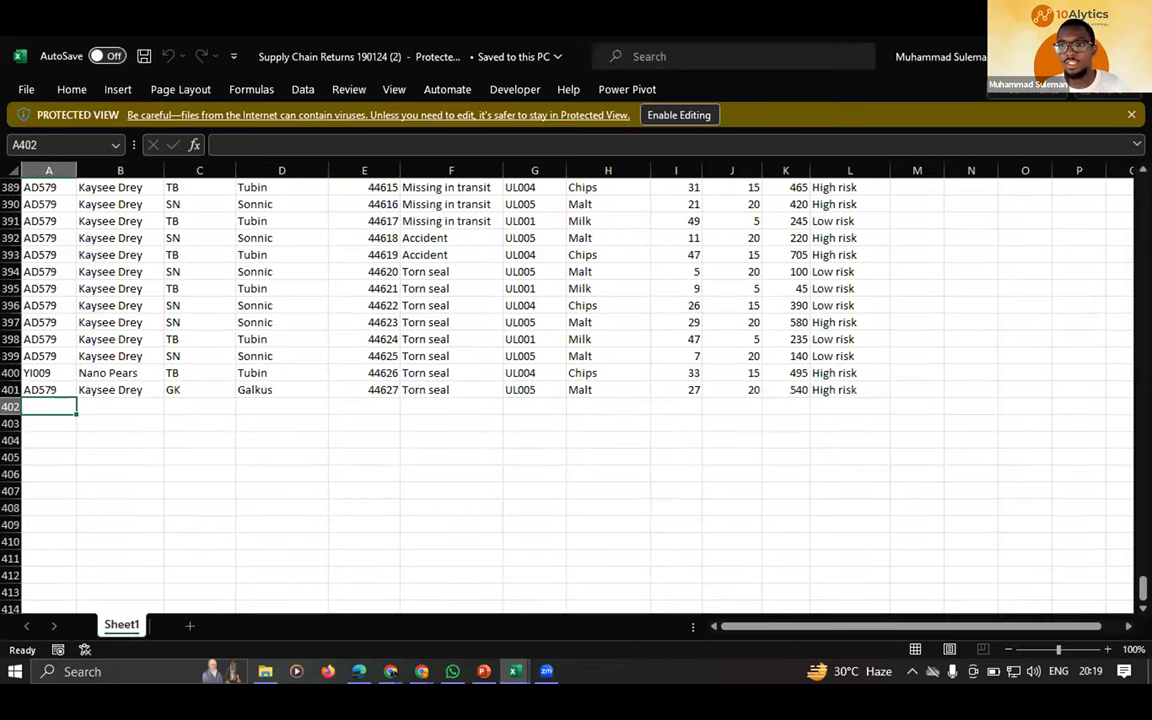
- Look over the dataset's headers and first records across all columns from Driver_ID to Risk_Category
{"action": "left_click_drag", "start_coordinate": [1142, 590], "coordinate": [1142, 195]}
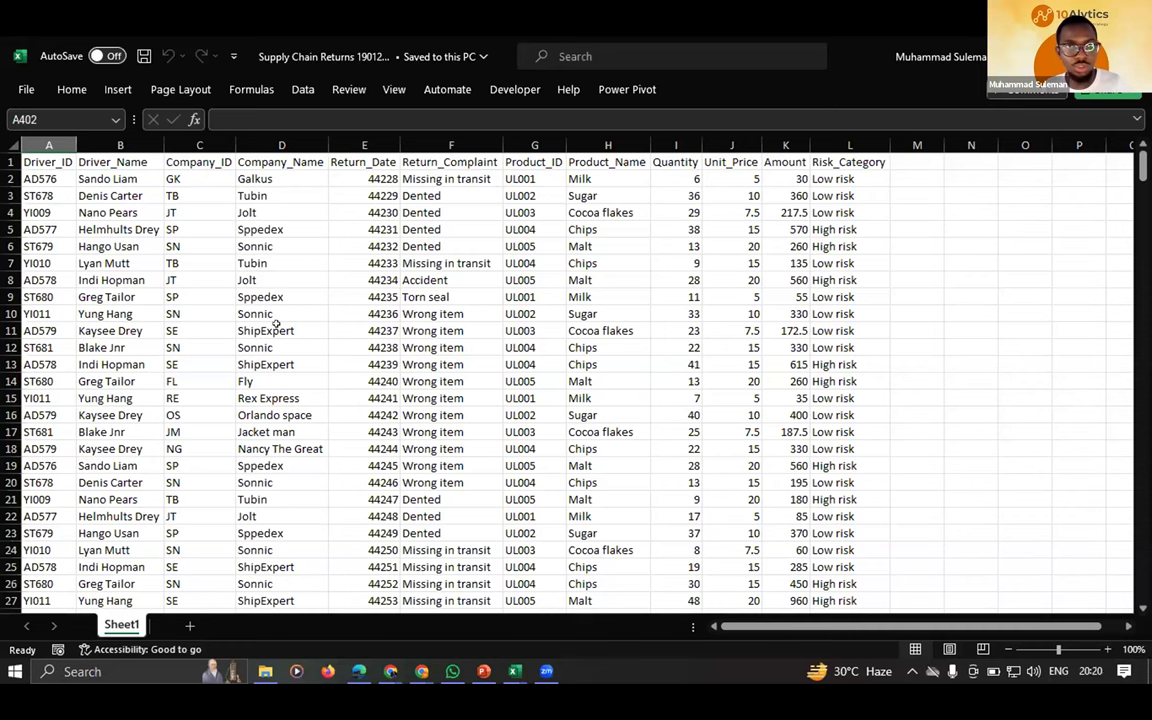
{"action": "scroll", "coordinate": [275, 322], "scroll_direction": "up", "scroll_amount": 1, "text": "ctrl"}
{"action": "scroll", "coordinate": [280, 318], "scroll_direction": "up", "scroll_amount": 2, "text": "ctrl"}
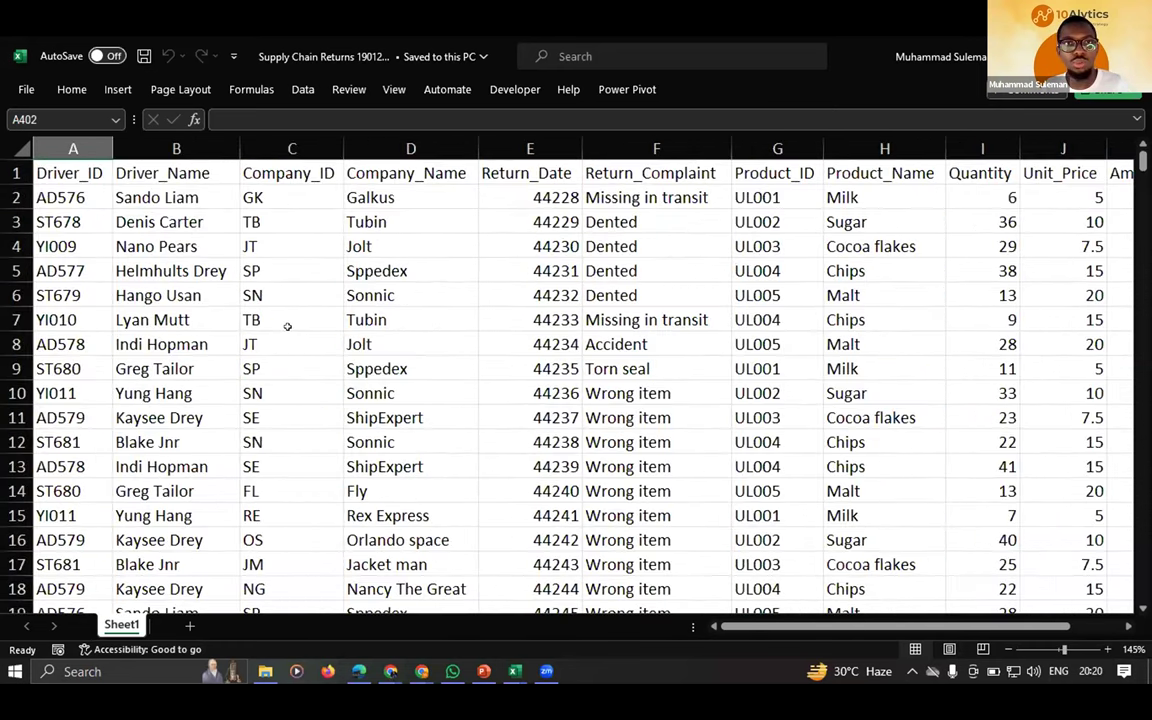
{"action": "scroll", "coordinate": [278, 322], "scroll_direction": "up", "scroll_amount": 1, "text": "ctrl"}
{"action": "scroll", "coordinate": [180, 310], "scroll_direction": "up", "scroll_amount": 1}
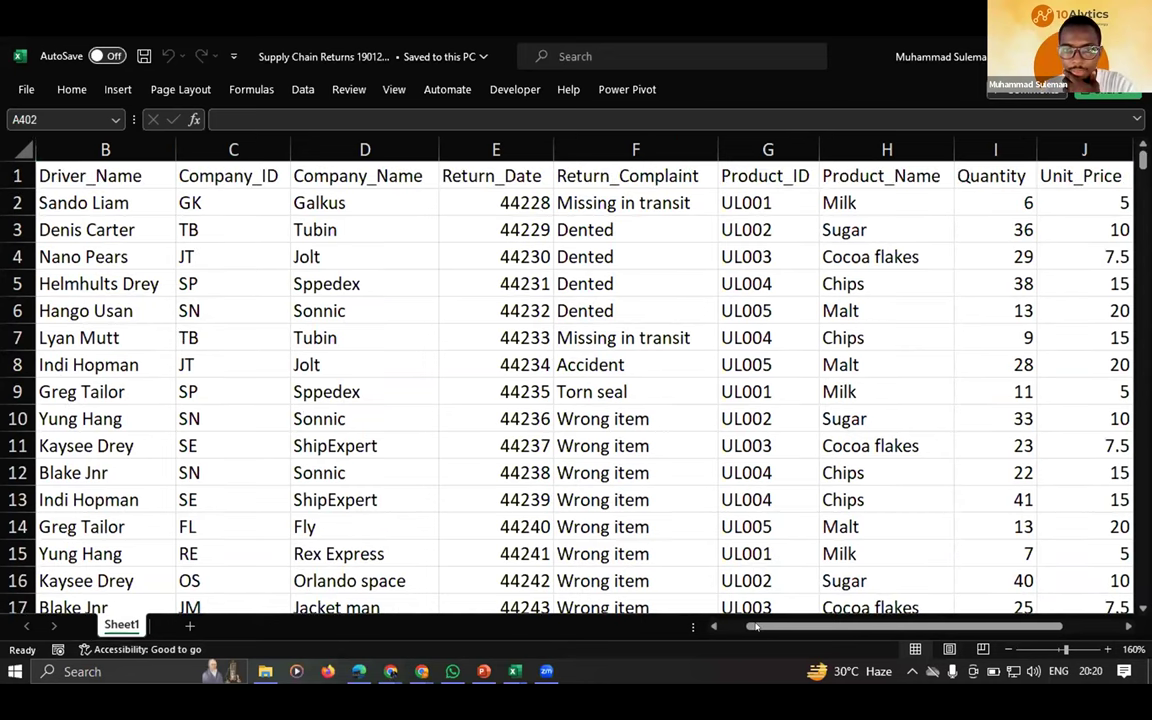
{"action": "scroll", "coordinate": [890, 612], "scroll_direction": "right", "scroll_amount": 2}
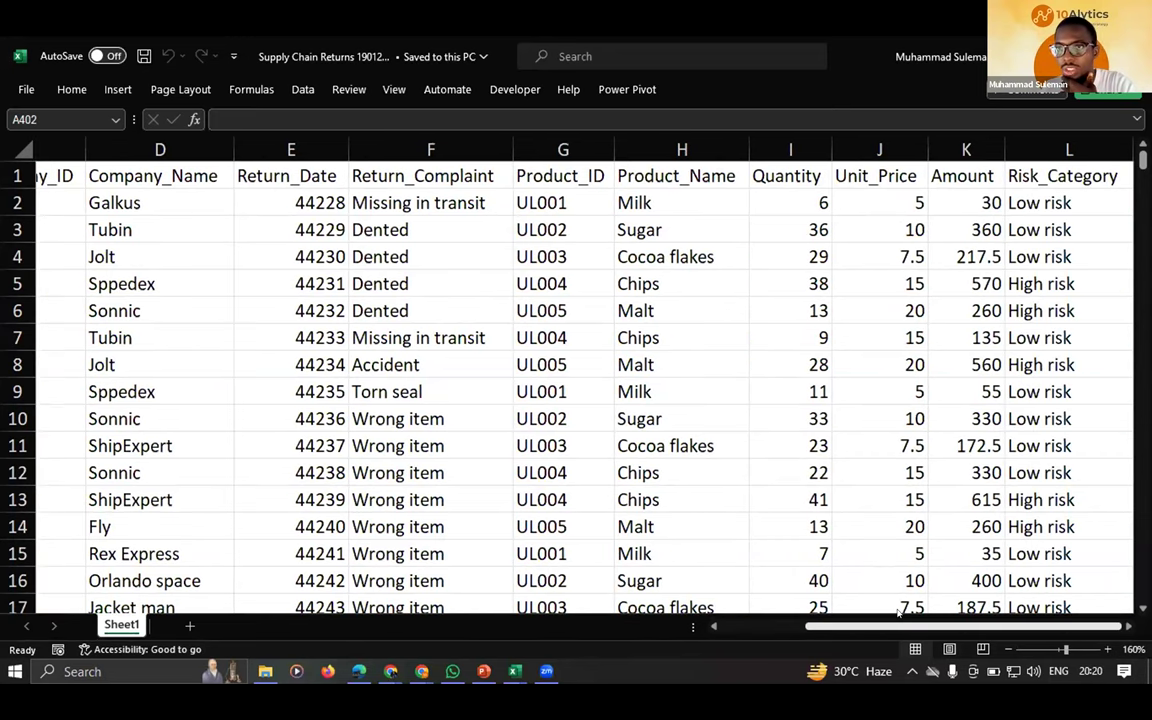
{"action": "left_click", "coordinate": [721, 627]}
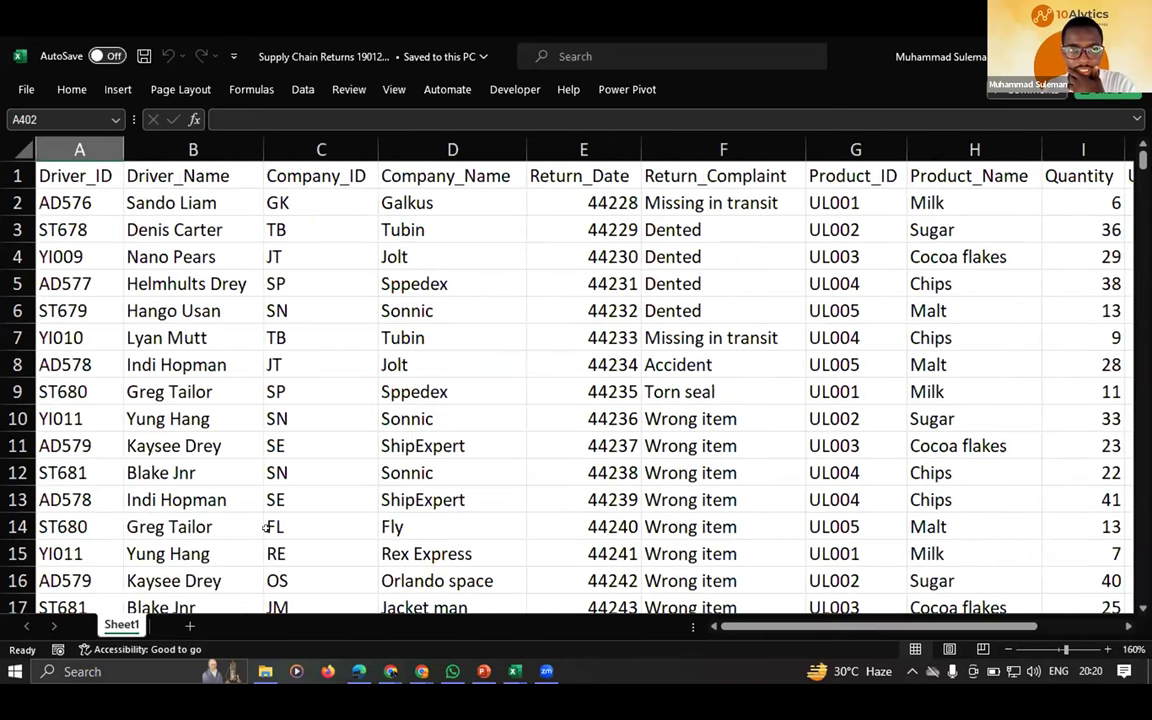
- Examine the Driver_ID and Driver_Name columns by selecting each in turn
{"action": "left_click", "coordinate": [76, 145]}
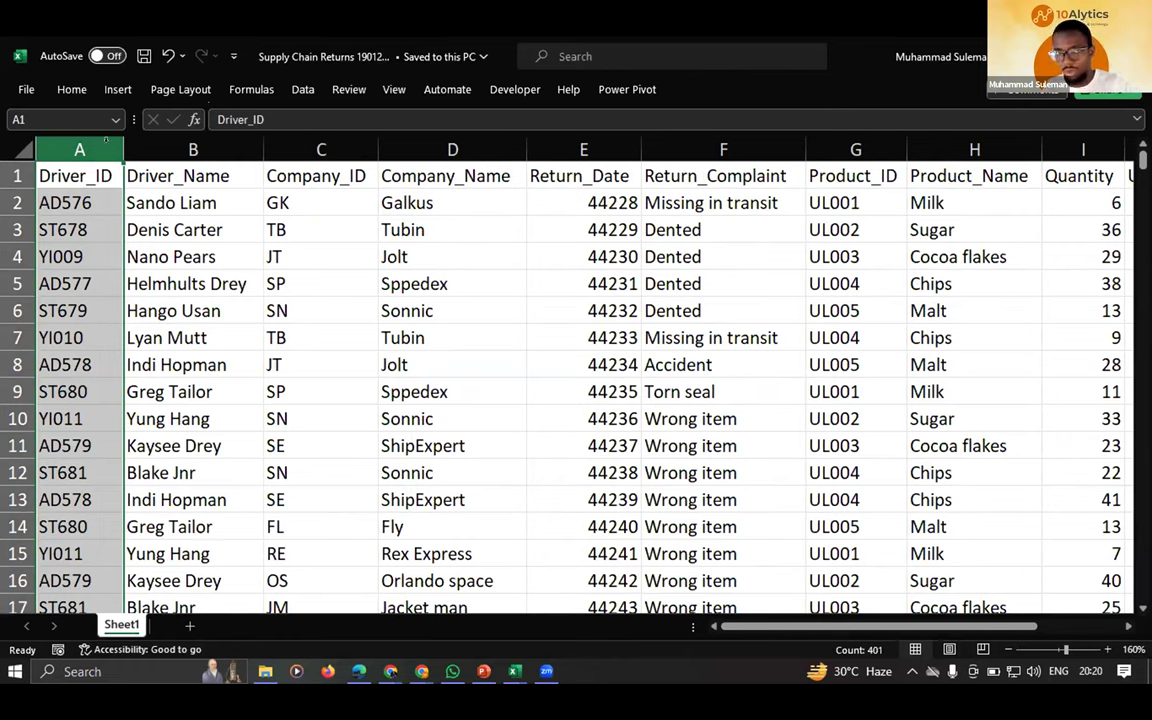
{"action": "key", "text": "Right"}
{"action": "key", "text": "ctrl+space"}
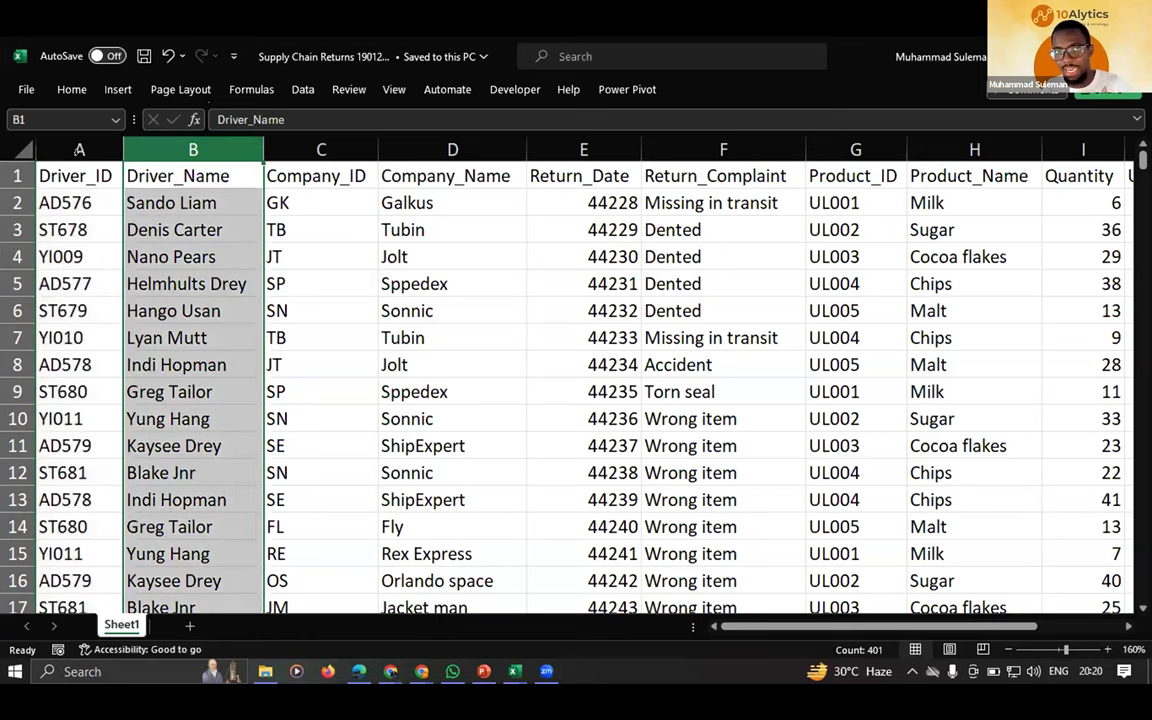
{"action": "key", "text": "Left"}
{"action": "key", "text": "ctrl+space"}
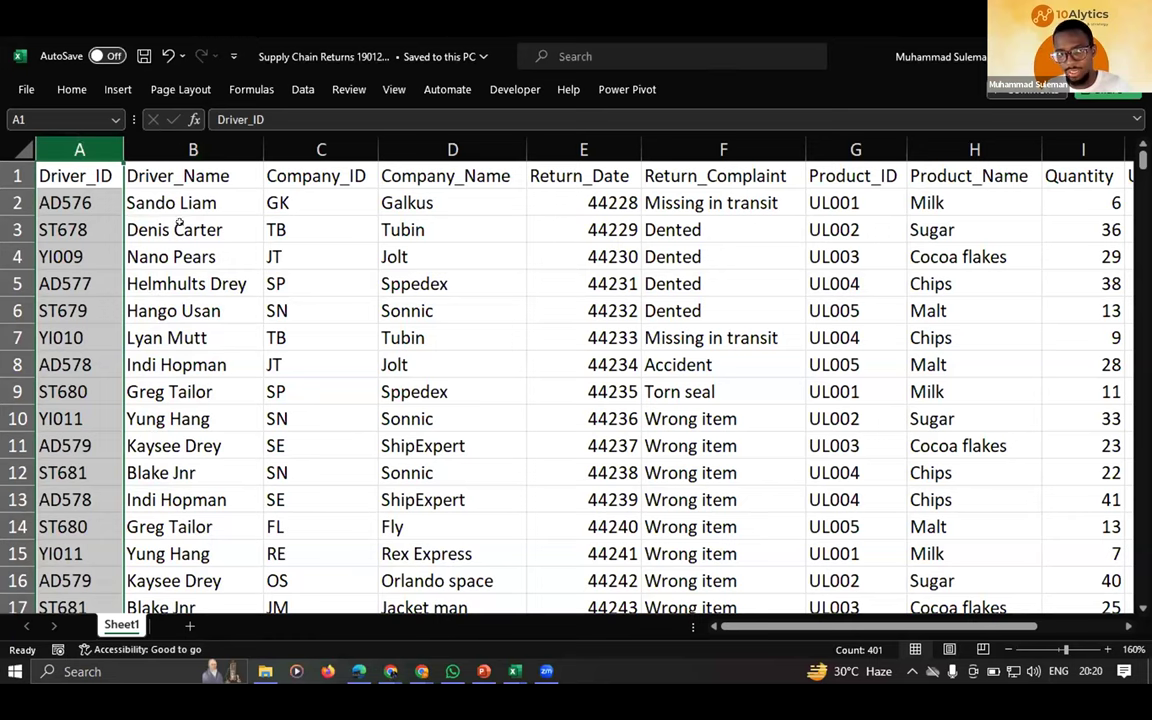
{"action": "left_click", "coordinate": [163, 150]}
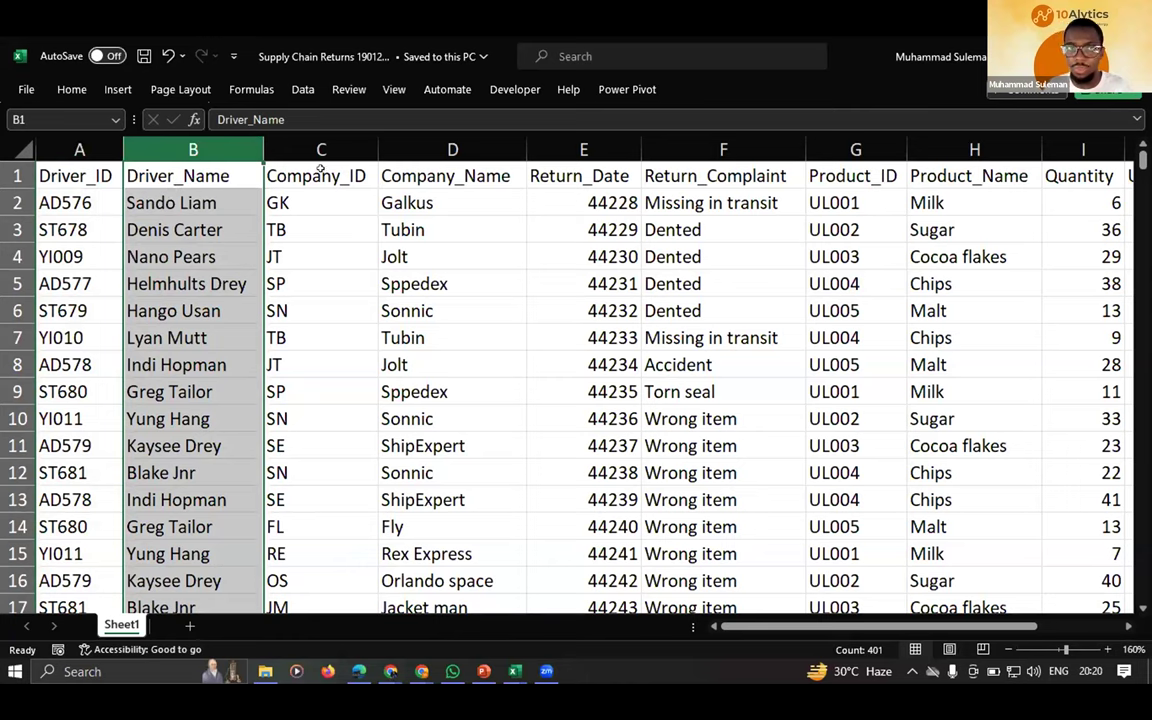
- Examine the Company_ID and Company_Name columns, together and individually
{"action": "left_click_drag", "start_coordinate": [333, 143], "coordinate": [452, 150]}
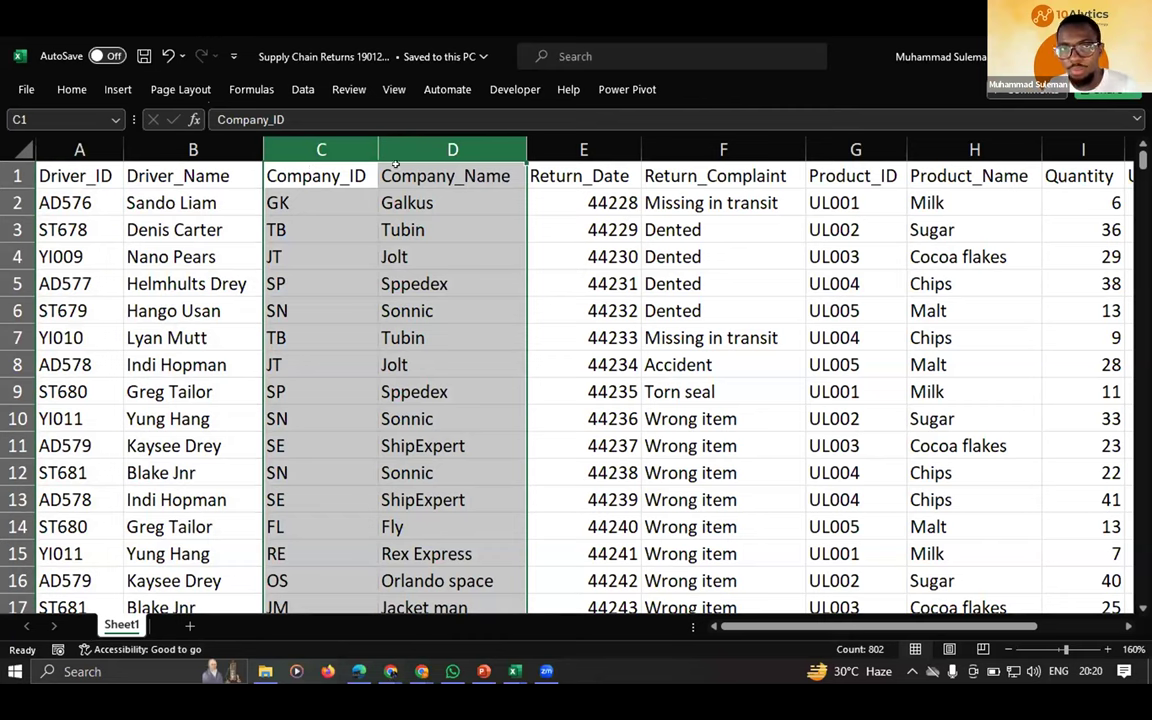
{"action": "left_click", "coordinate": [315, 176]}
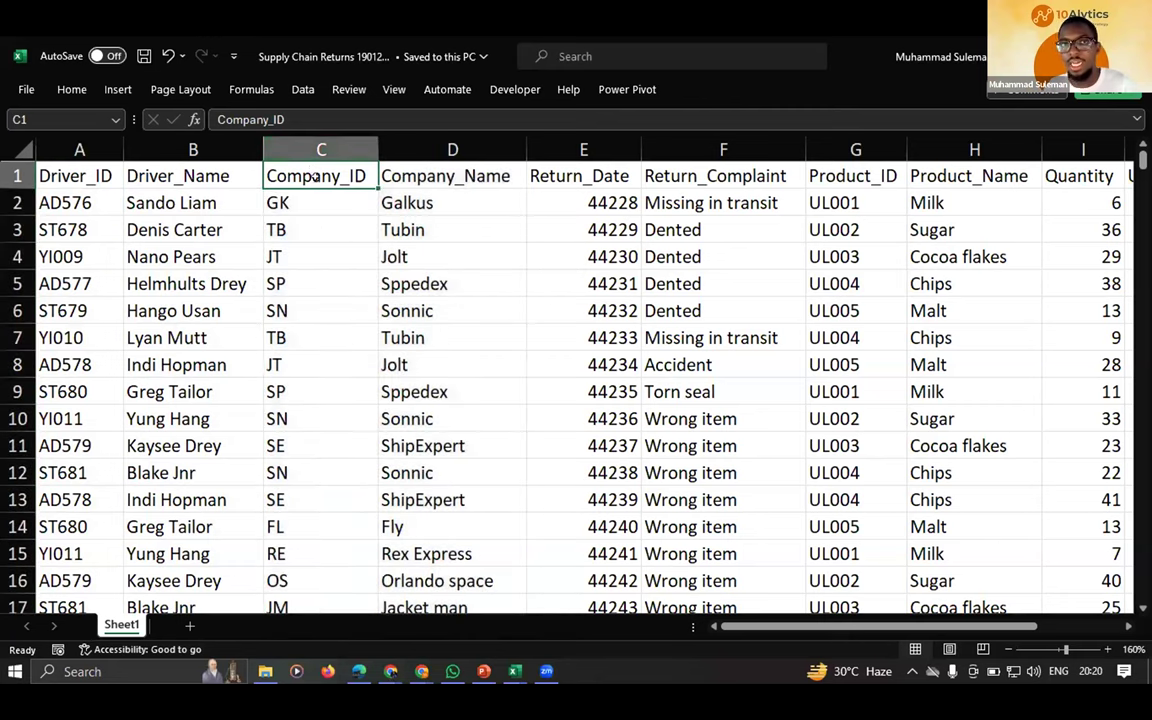
{"action": "left_click_drag", "start_coordinate": [341, 142], "coordinate": [425, 139]}
{"action": "left_click", "coordinate": [425, 141]}
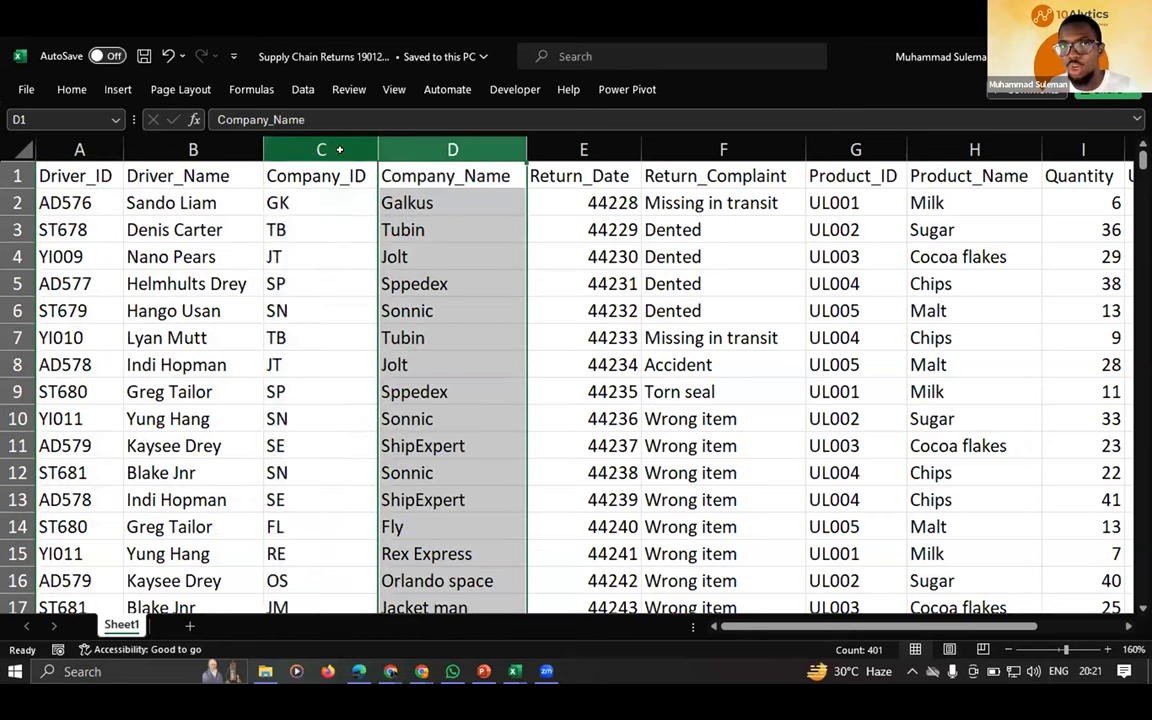
{"action": "left_click", "coordinate": [306, 152]}
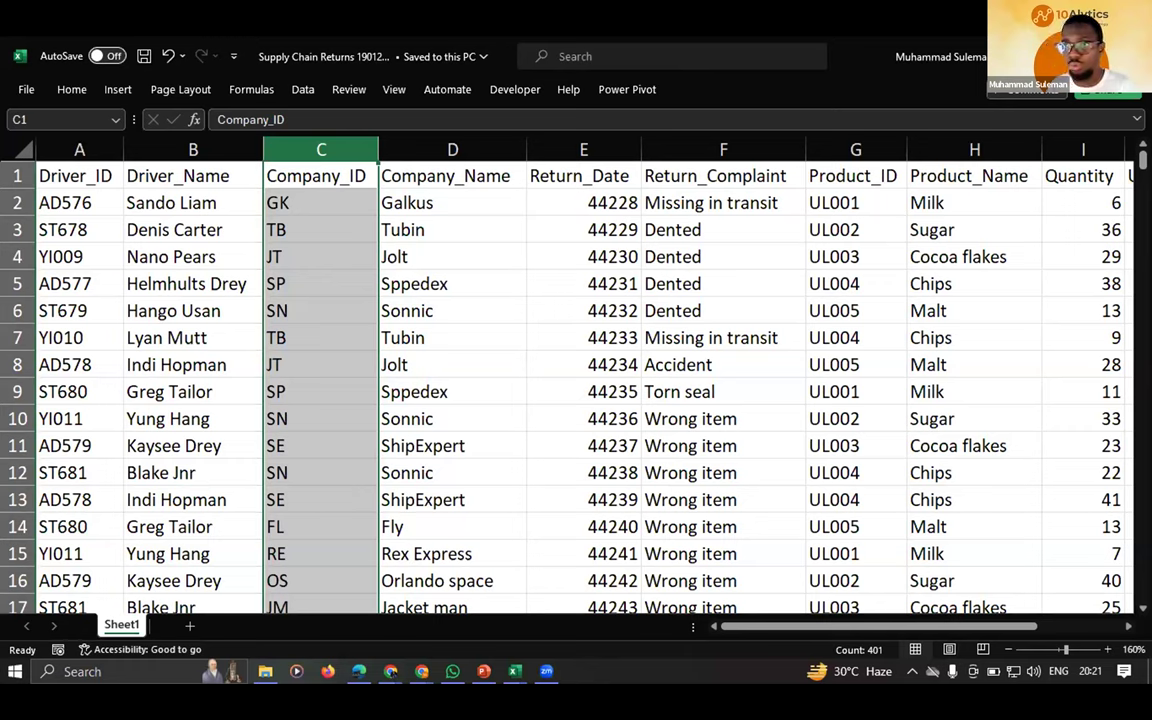
{"action": "left_click", "coordinate": [320, 257]}
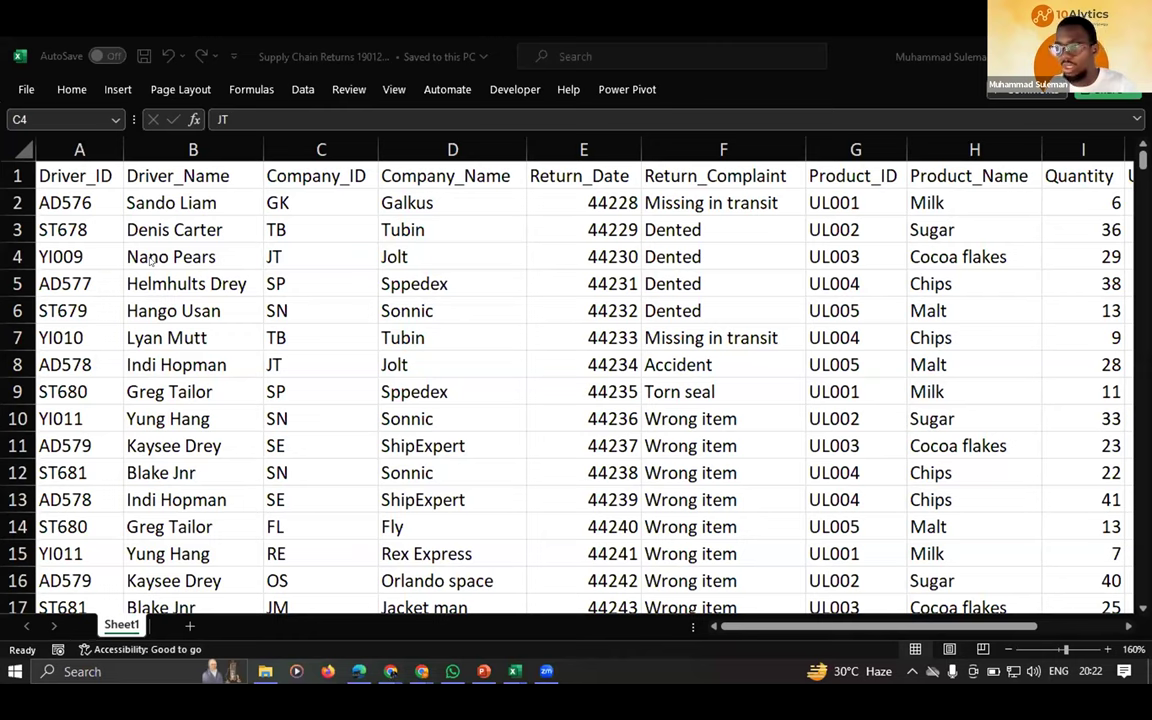
- Examine the Return_Date column and the different complaint types listed in the Return_Complaint column
{"action": "left_click", "coordinate": [566, 146]}
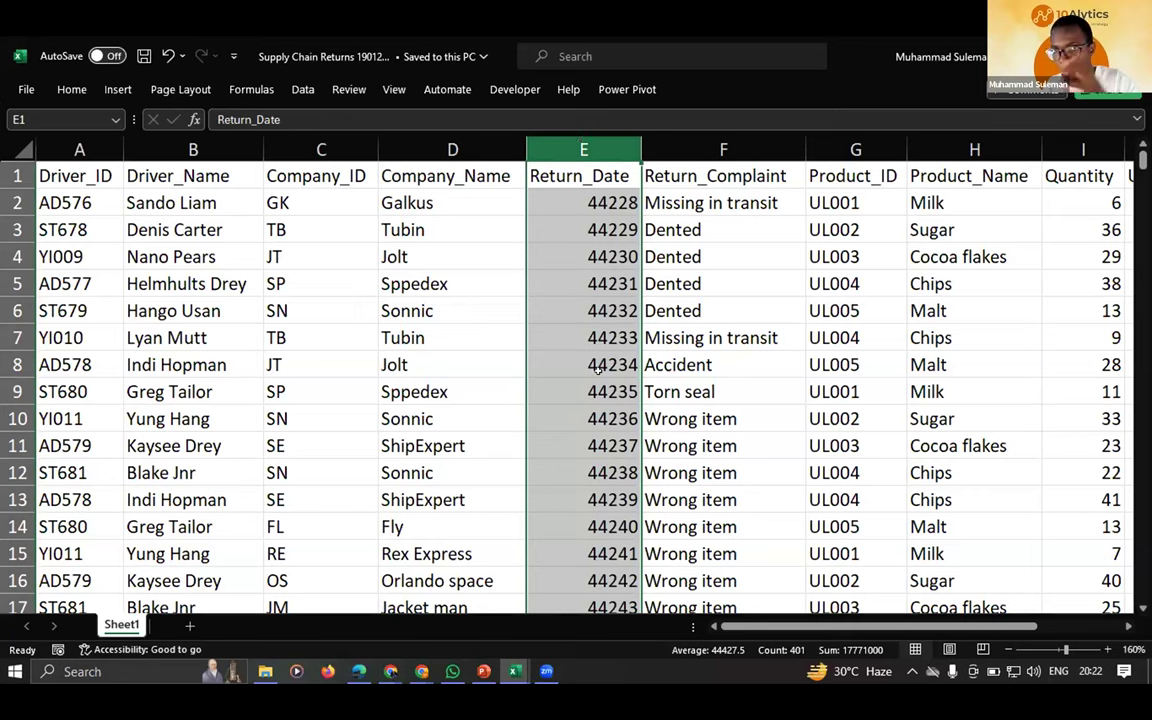
{"action": "left_click", "coordinate": [735, 140]}
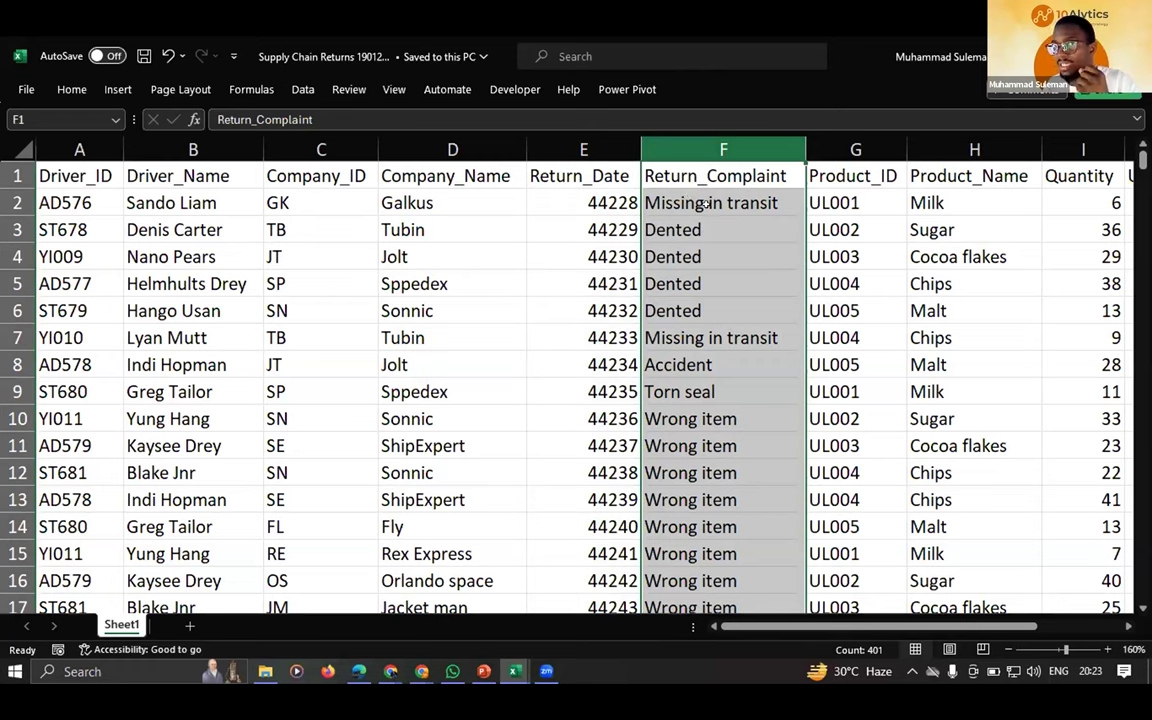
{"action": "left_click", "coordinate": [776, 203]}
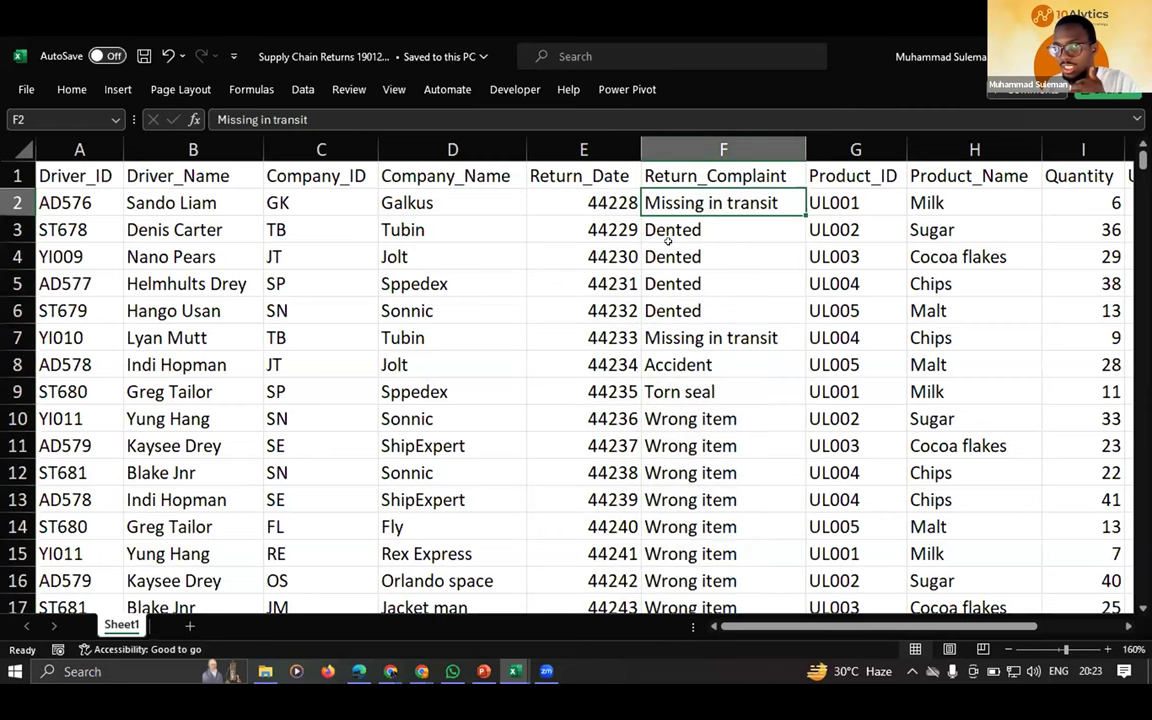
{"action": "key", "text": "Down"}
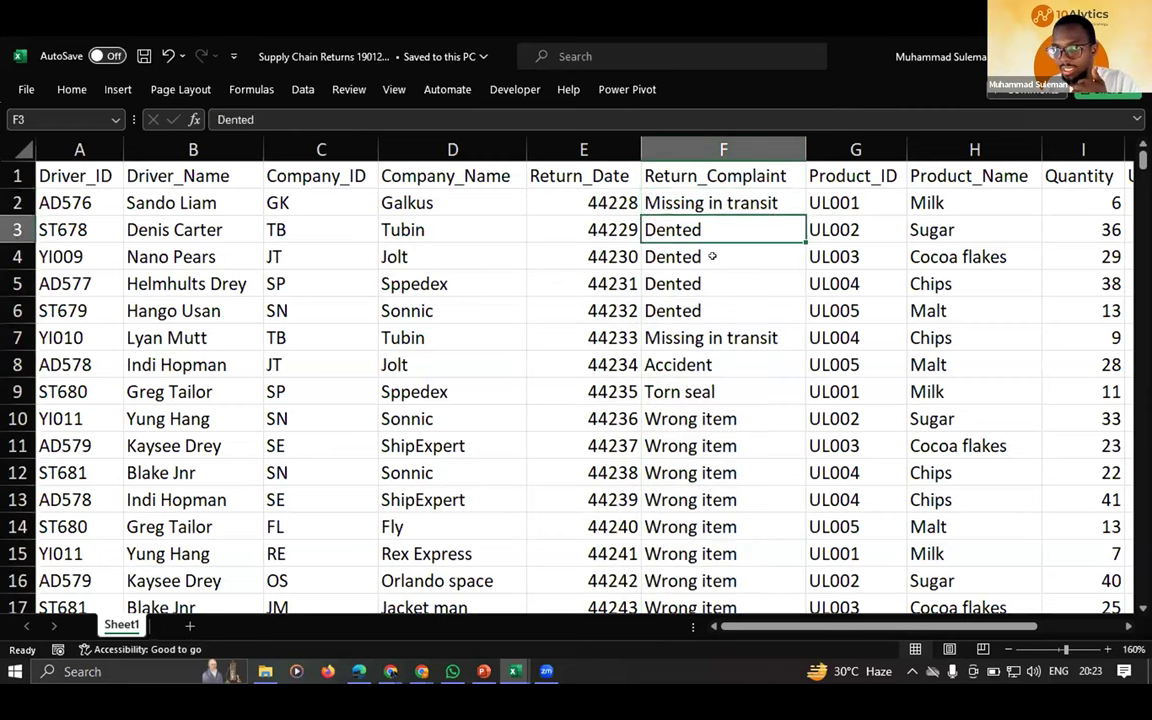
{"action": "key", "text": "Down"}
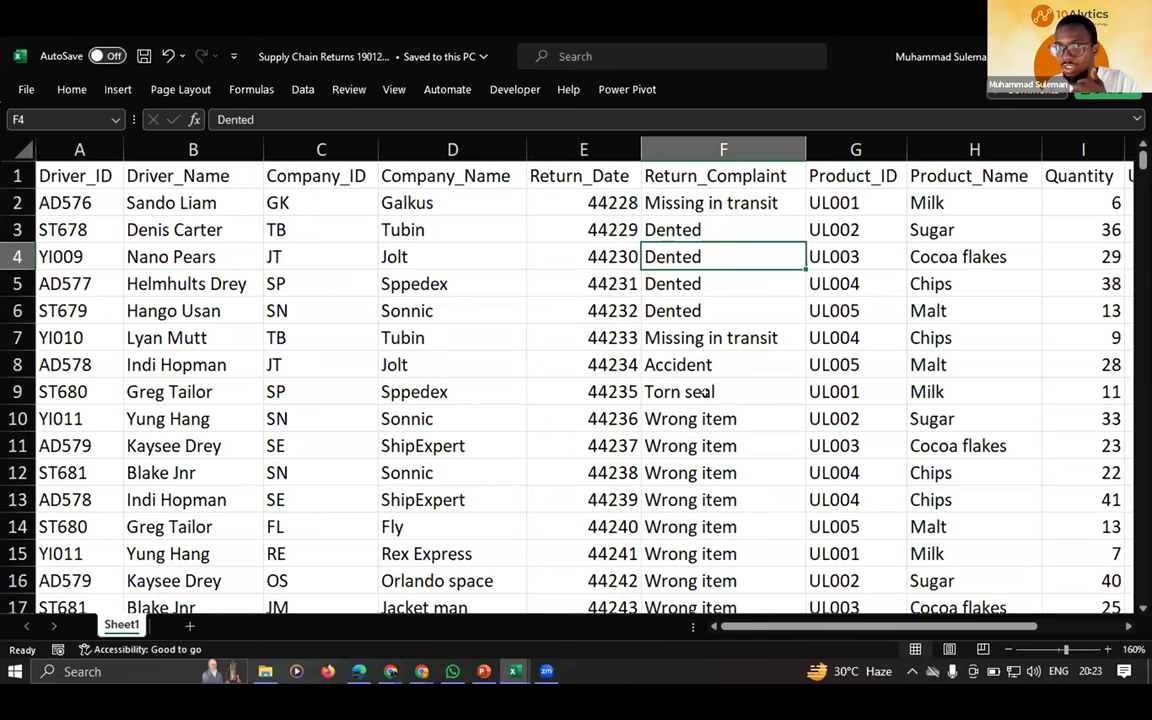
{"action": "key", "text": "Down"}
{"action": "key", "text": "Down"}
{"action": "key", "text": "Down"}
{"action": "key", "text": "Down"}
{"action": "key", "text": "Down"}
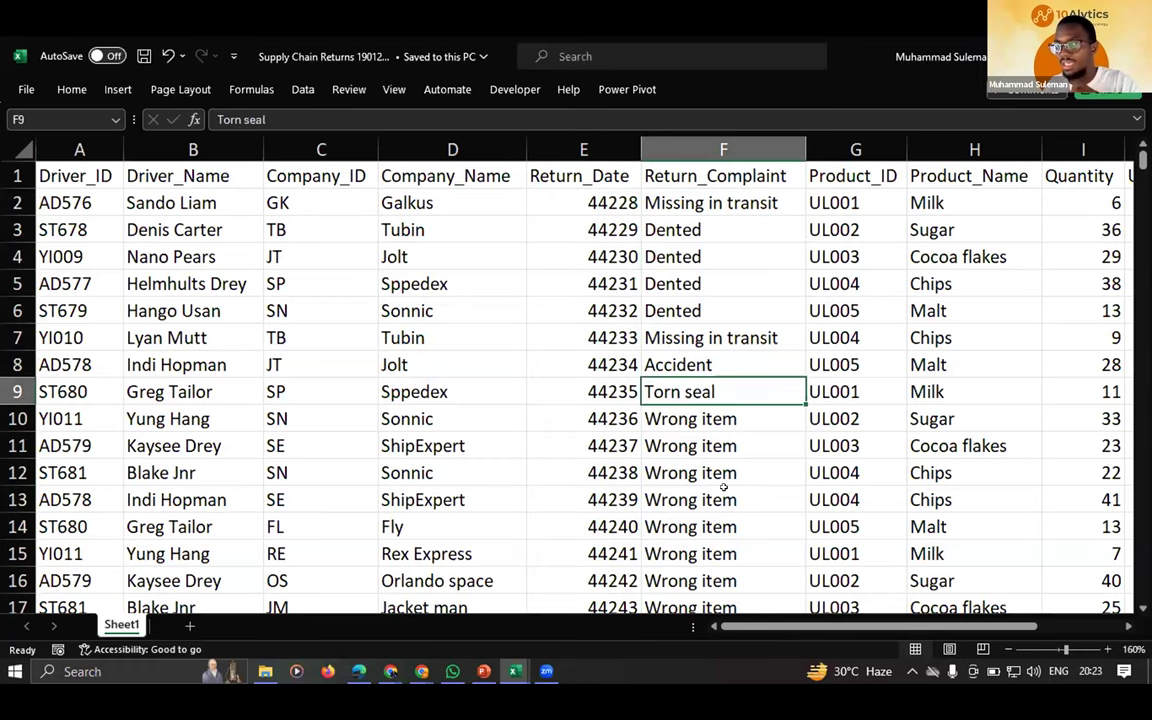
{"action": "key", "text": "Down"}
{"action": "scroll", "coordinate": [640, 432], "scroll_direction": "down", "scroll_amount": 3}
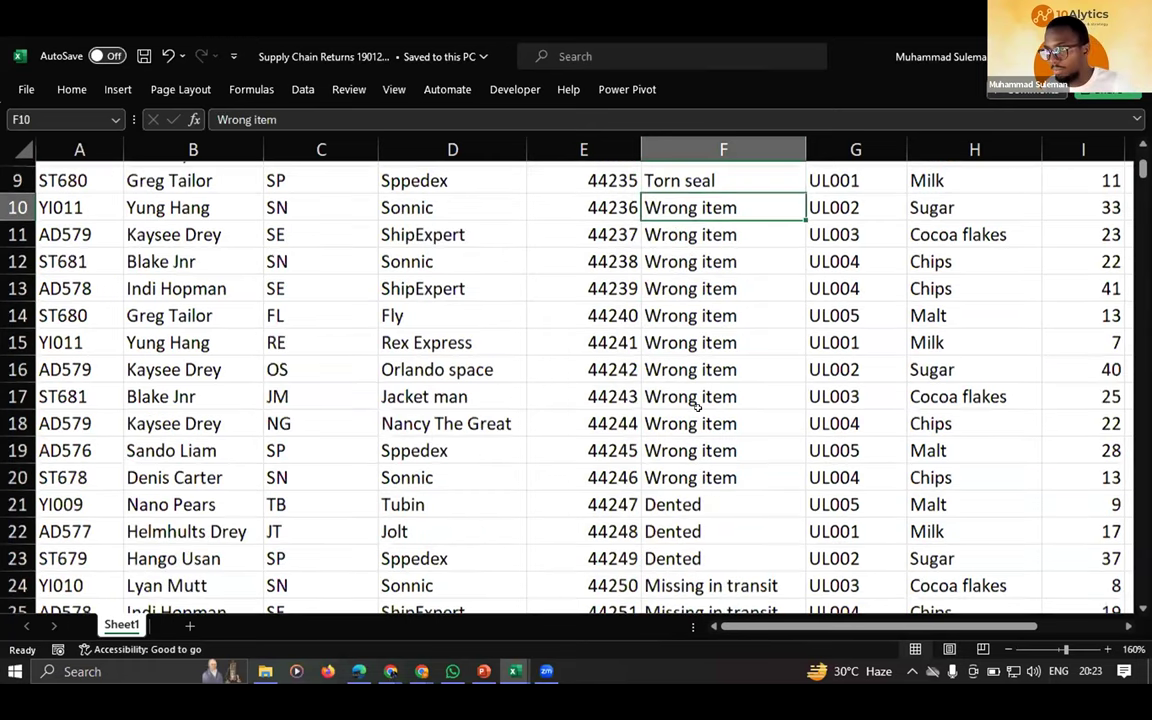
{"action": "scroll", "coordinate": [680, 375], "scroll_direction": "up", "scroll_amount": 2}
{"action": "scroll", "coordinate": [706, 392], "scroll_direction": "up", "scroll_amount": 1}
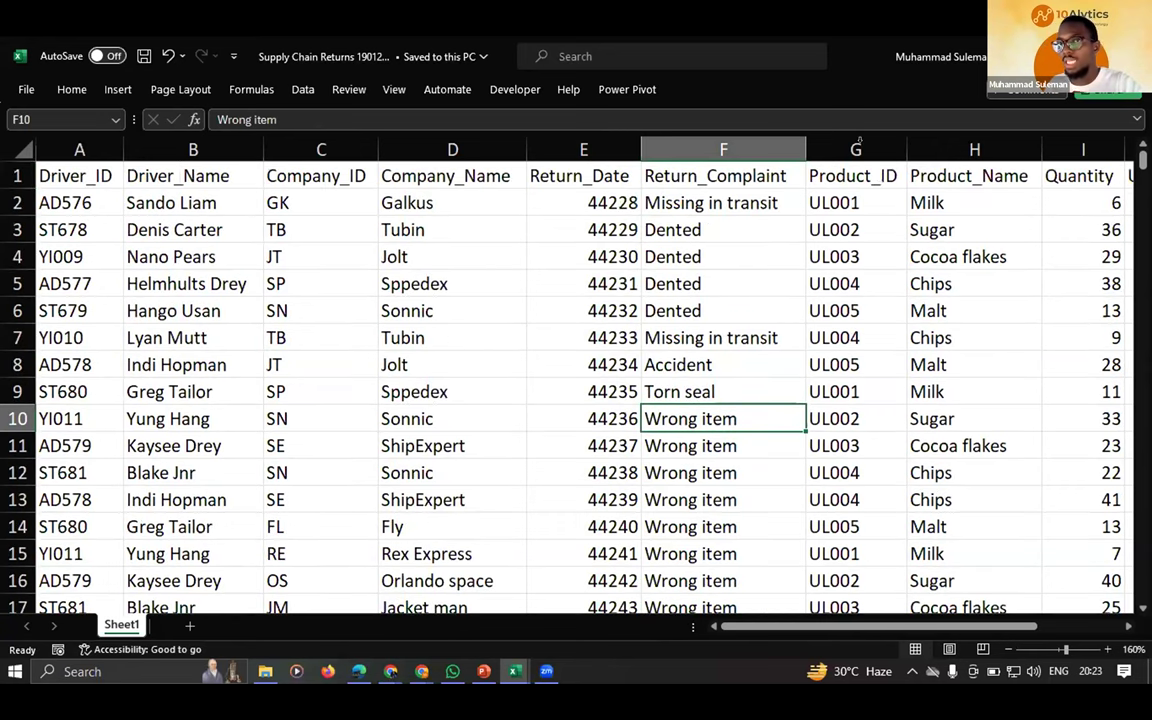
- Examine the product, Quantity, Unit_Price, Amount and Risk_Category columns one after another
{"action": "left_click", "coordinate": [855, 149]}
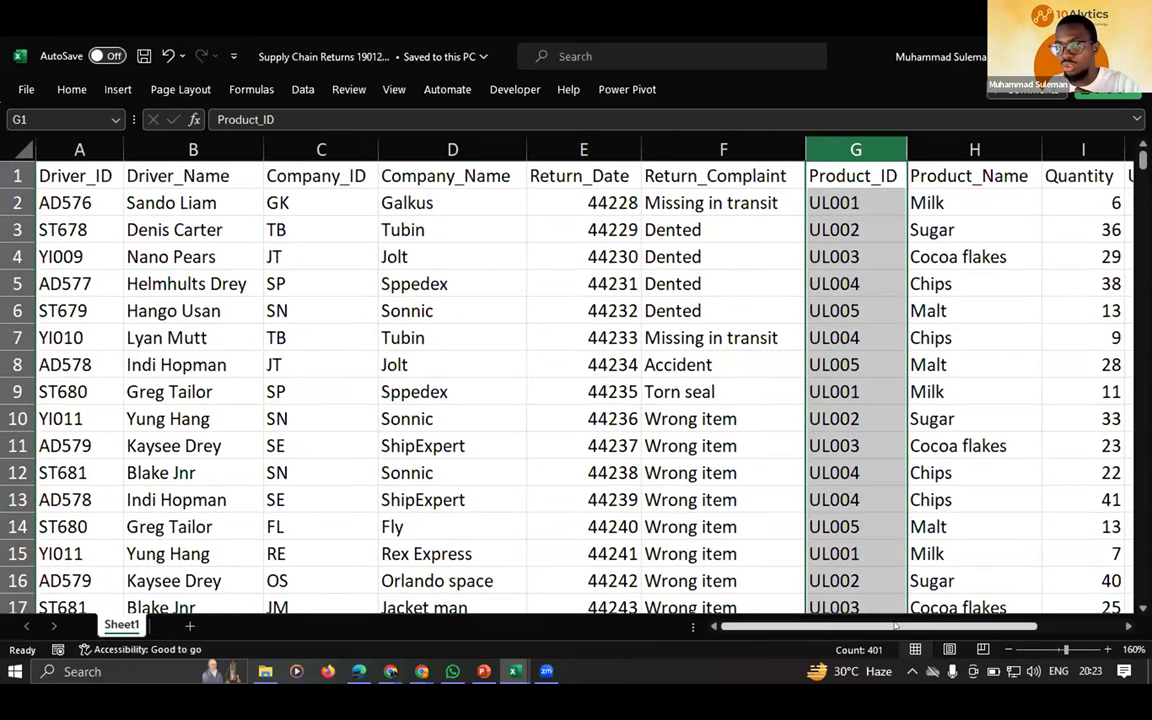
{"action": "scroll", "coordinate": [759, 221], "scroll_direction": "right", "scroll_amount": 2}
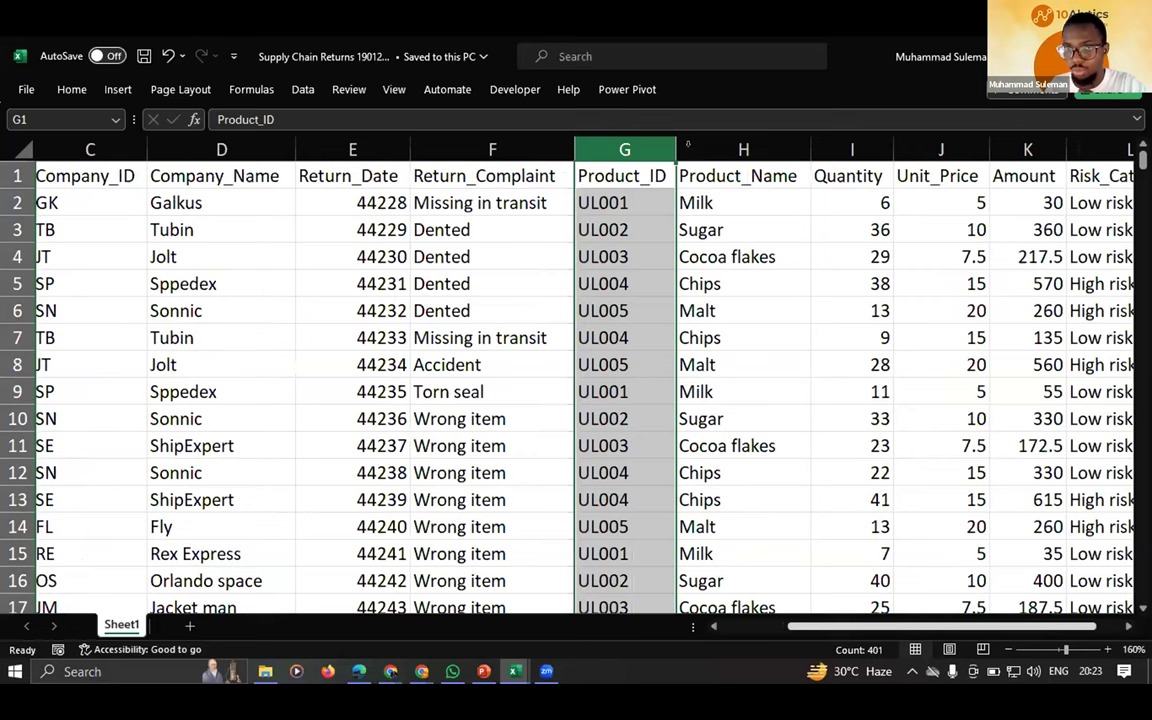
{"action": "left_click", "coordinate": [730, 143]}
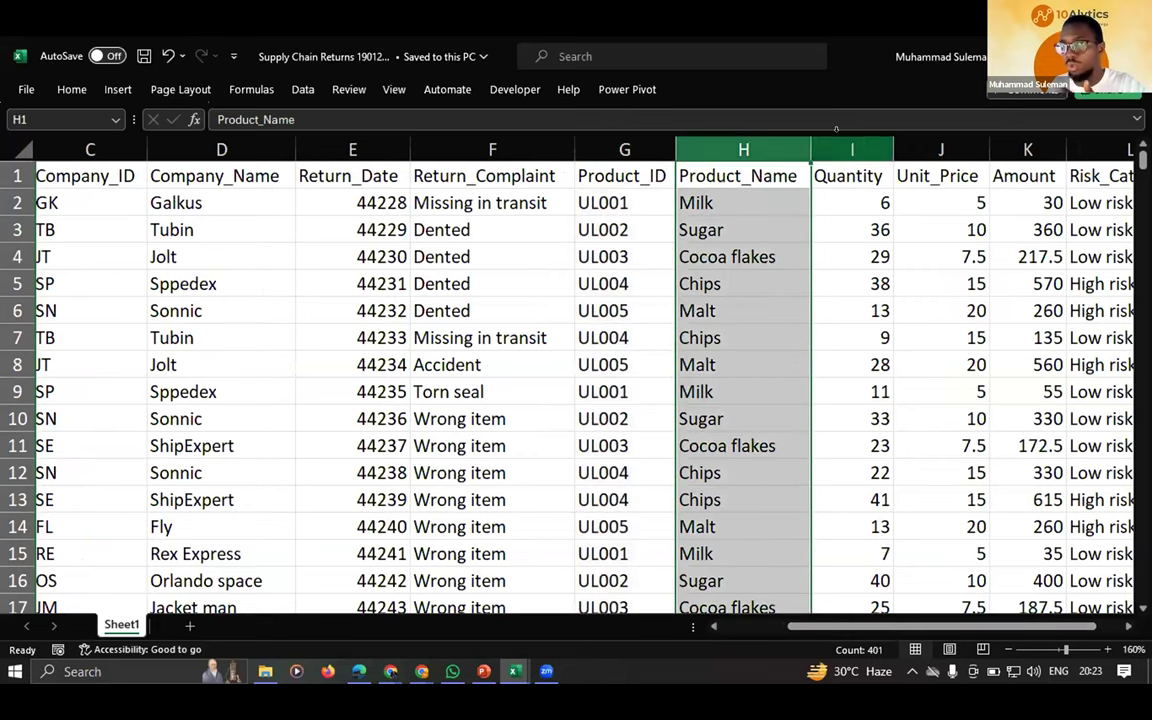
{"action": "left_click", "coordinate": [852, 149]}
{"action": "left_click", "coordinate": [856, 202]}
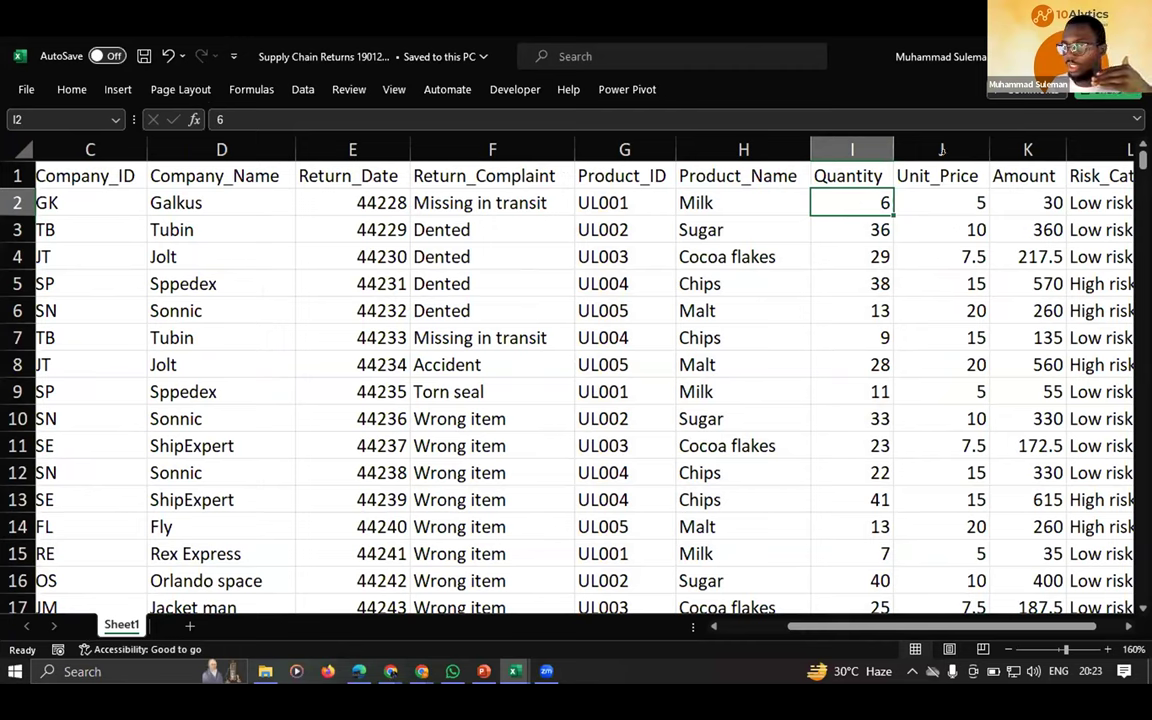
{"action": "left_click", "coordinate": [941, 149]}
{"action": "left_click", "coordinate": [1027, 149]}
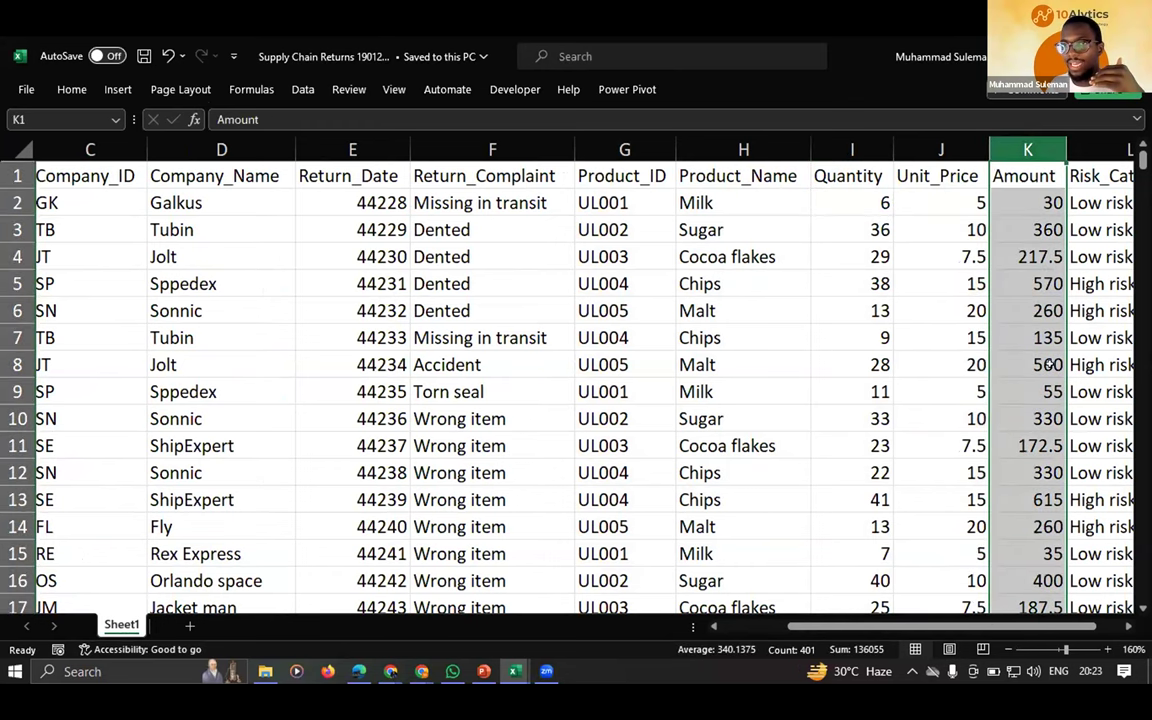
{"action": "scroll", "coordinate": [945, 328], "scroll_direction": "right", "scroll_amount": 1}
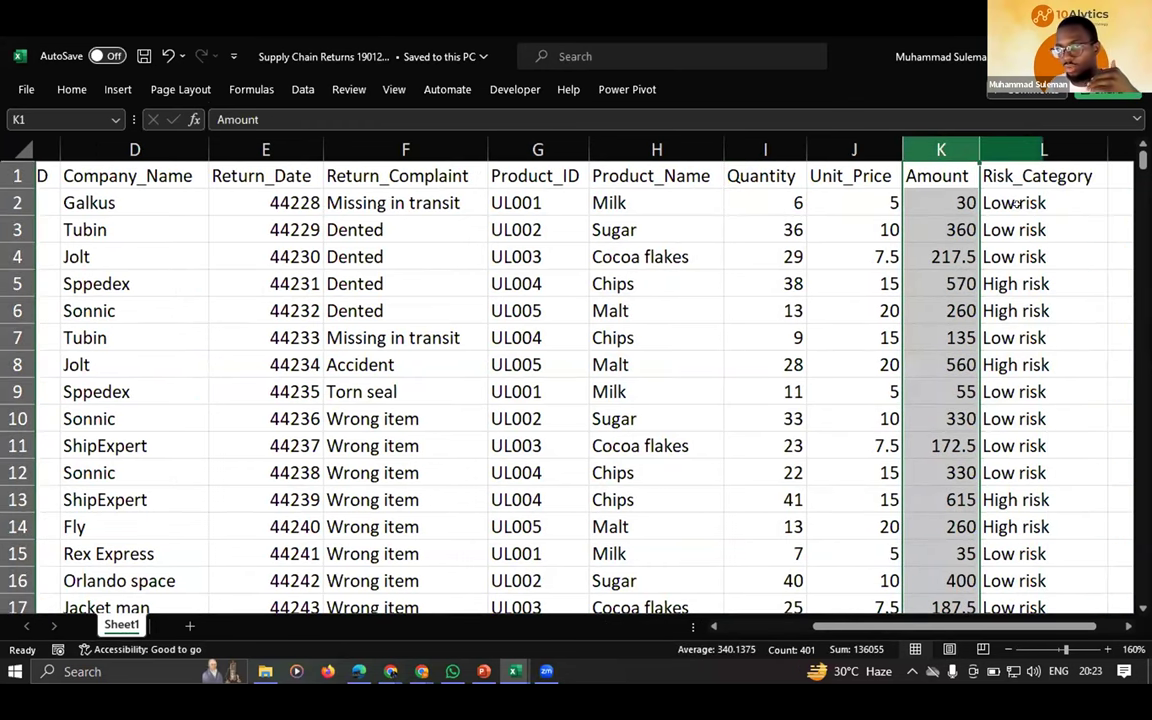
{"action": "left_click", "coordinate": [1017, 150]}
{"action": "key", "text": "Down"}
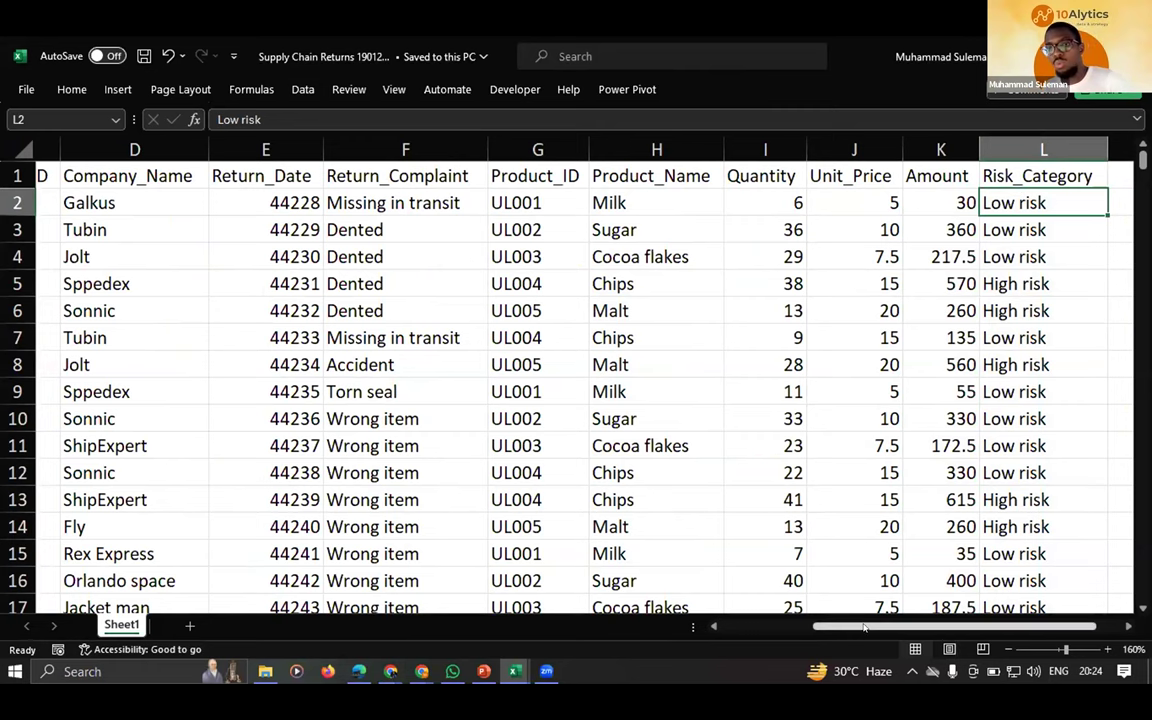
- Look over the dataset from its first columns, and view the supply chain returns dashboard in the other workbook
{"action": "scroll", "coordinate": [735, 563], "scroll_direction": "left", "scroll_amount": 5}
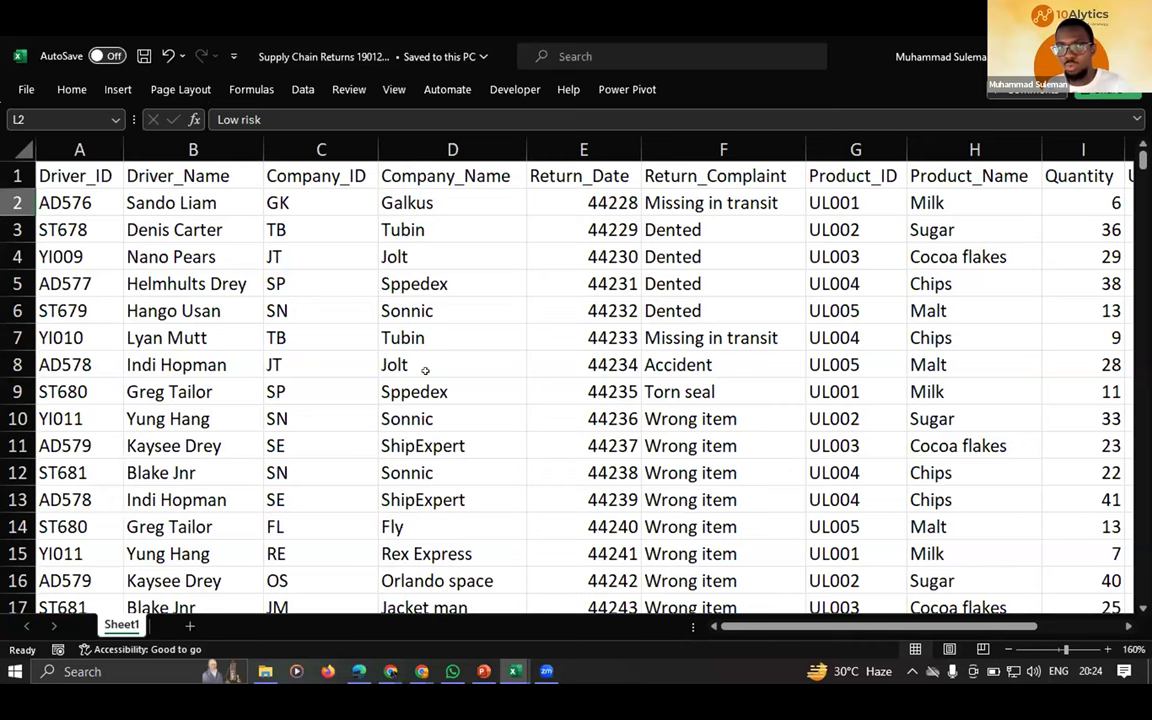
{"action": "scroll", "coordinate": [370, 337], "scroll_direction": "down", "scroll_amount": 4}
{"action": "scroll", "coordinate": [340, 349], "scroll_direction": "up", "scroll_amount": 4}
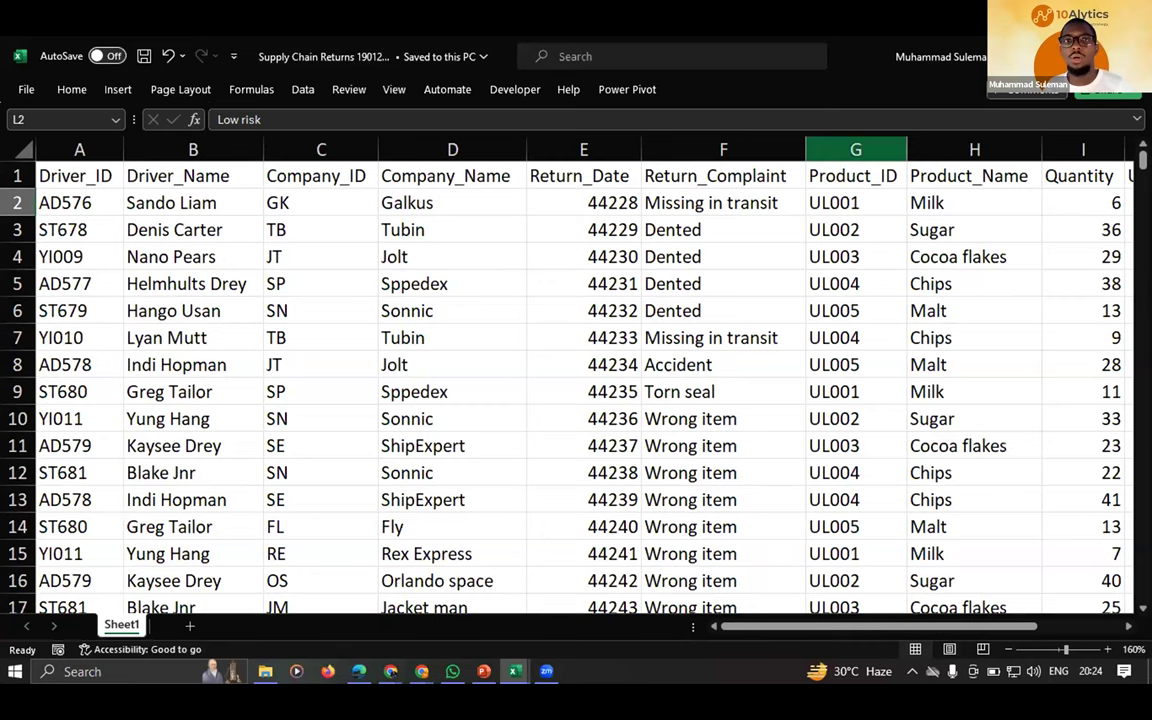
{"action": "key", "text": "alt+Tab"}
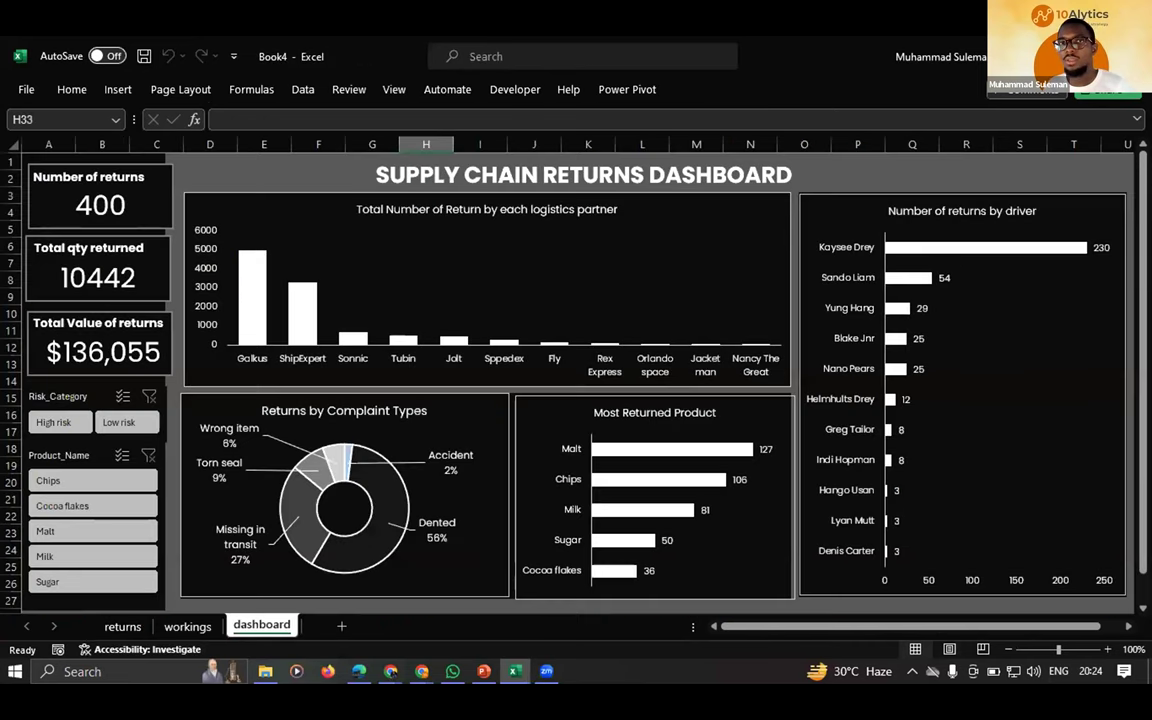
- Find Excel through the Windows search and launch it with a new blank workbook
{"action": "key", "text": "alt+Tab"}
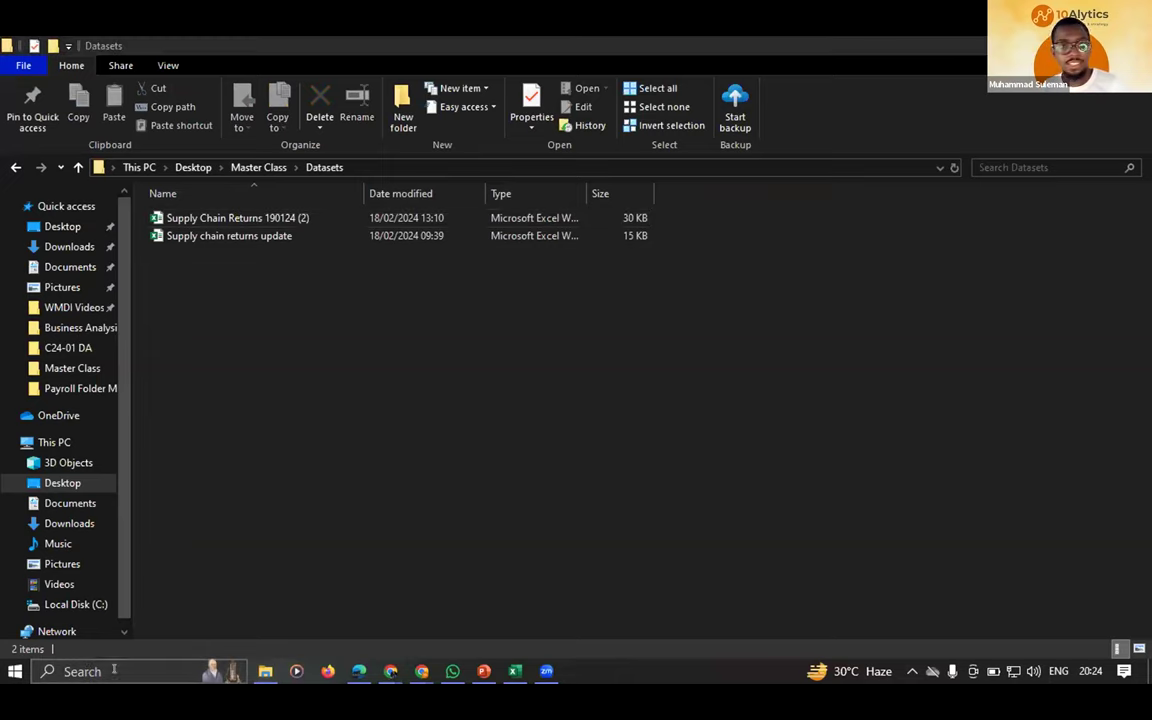
{"action": "left_click", "coordinate": [87, 671]}
{"action": "type", "text": "exc"}
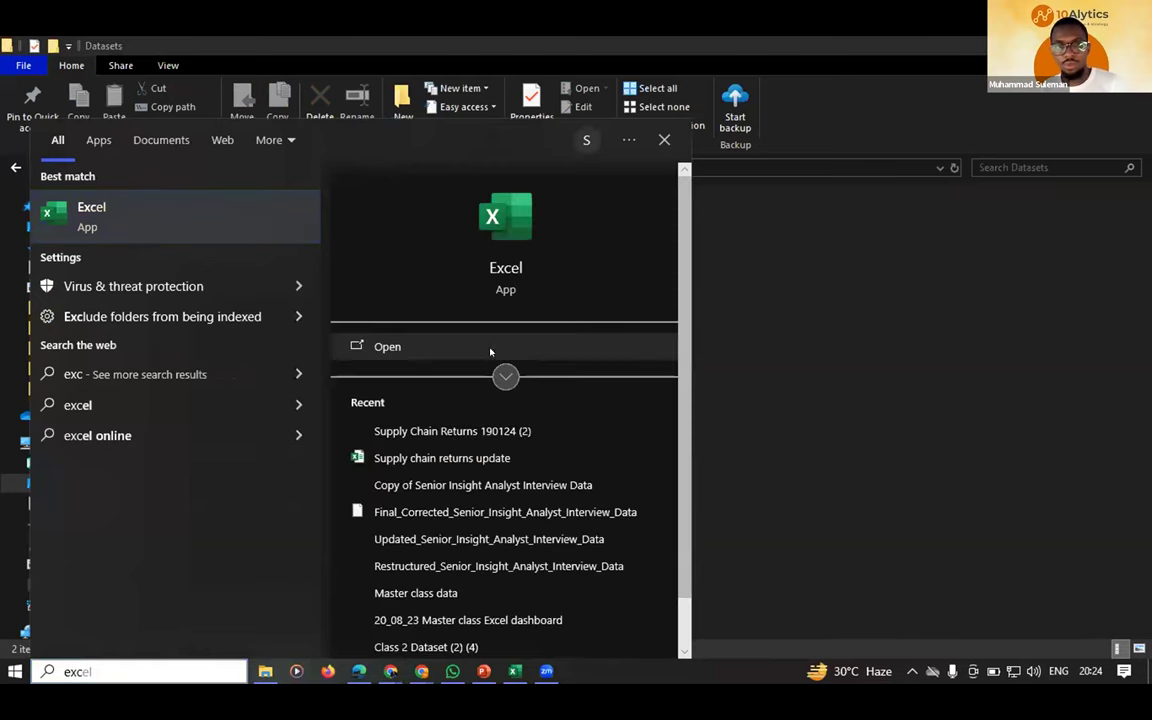
{"action": "left_click", "coordinate": [123, 231]}
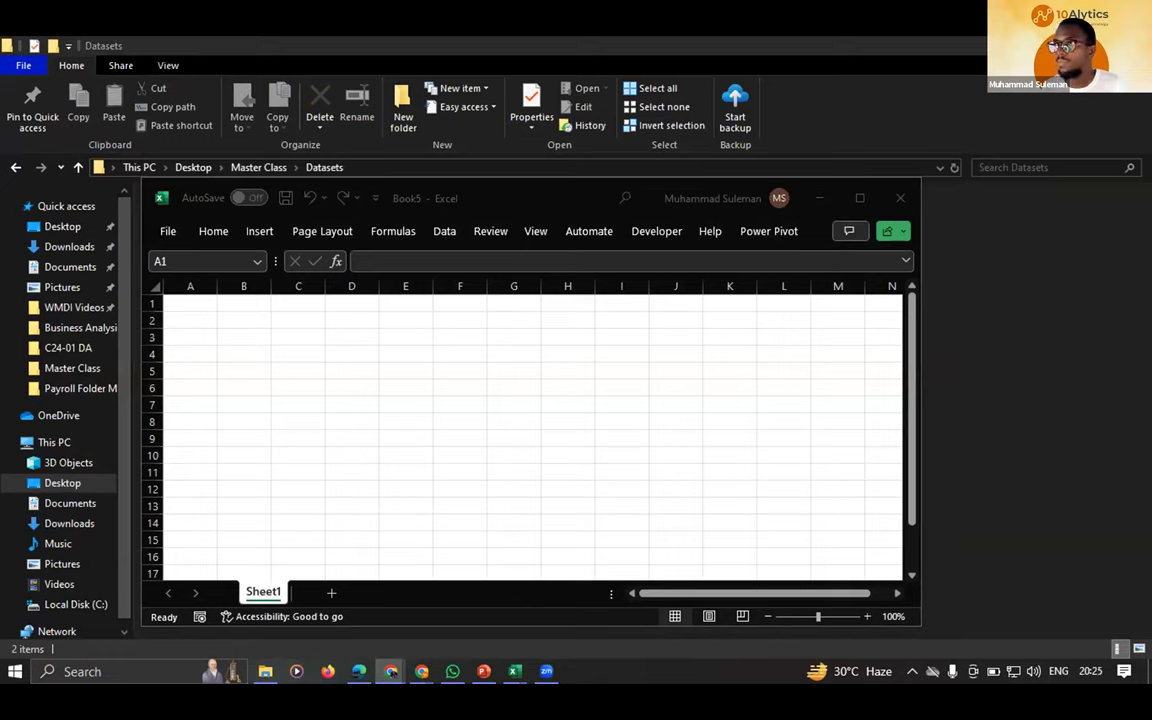
- Maximize the new workbook's window and set the ribbon to always show
{"action": "left_click", "coordinate": [859, 199]}
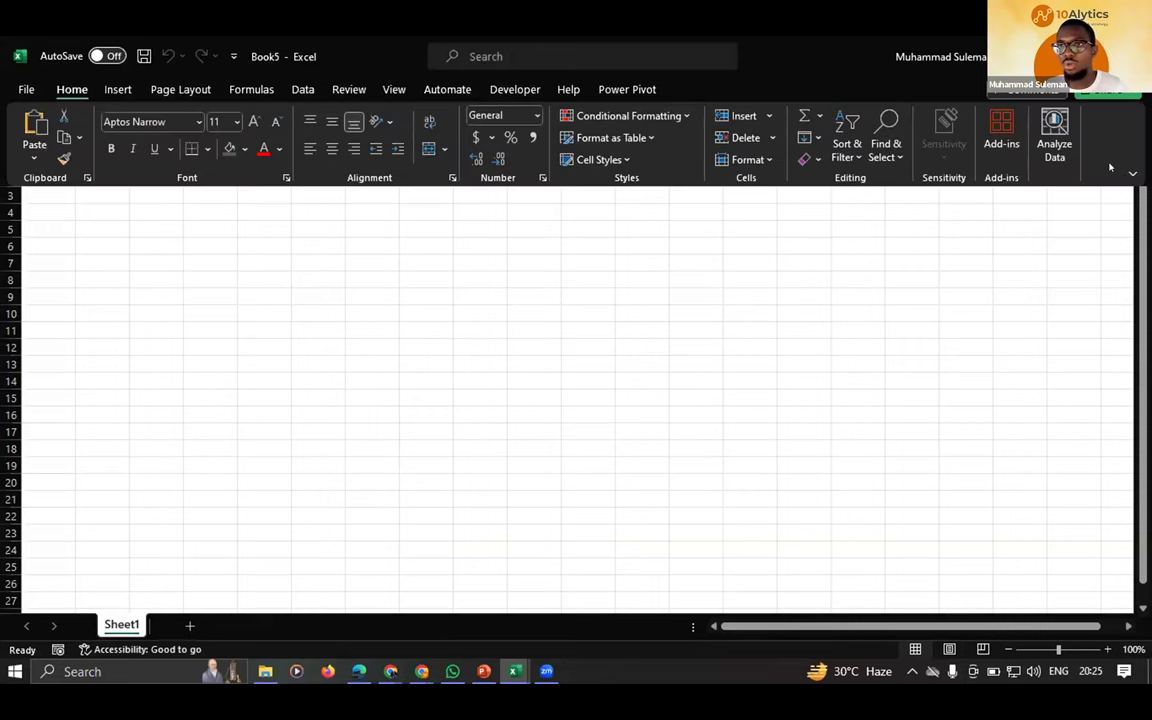
{"action": "left_click", "coordinate": [1130, 175]}
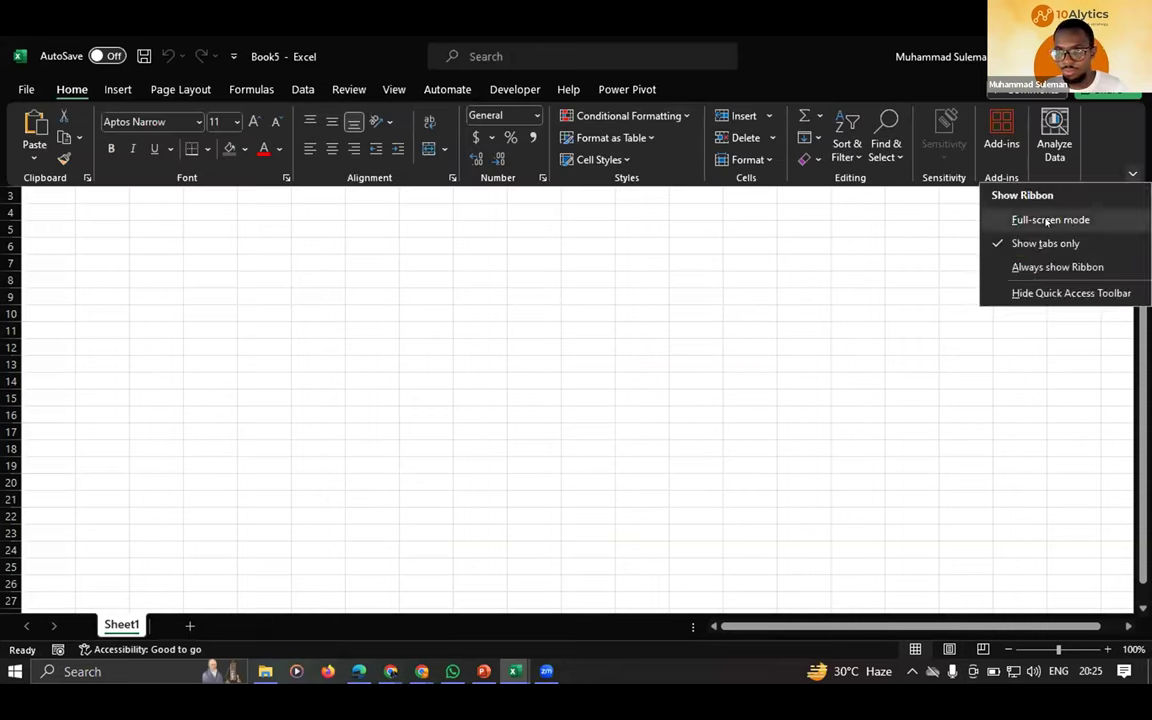
{"action": "left_click", "coordinate": [1056, 267]}
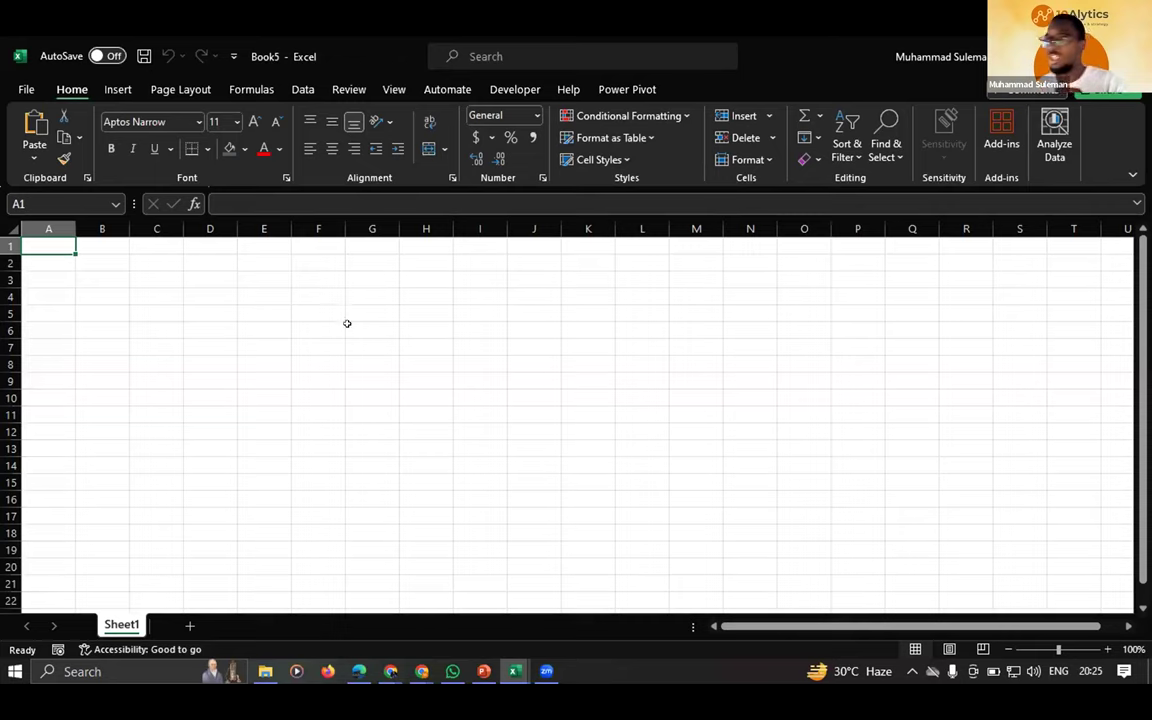
- Examine the Get Data options for importing from a file, including an Excel workbook
{"action": "left_click", "coordinate": [302, 91]}
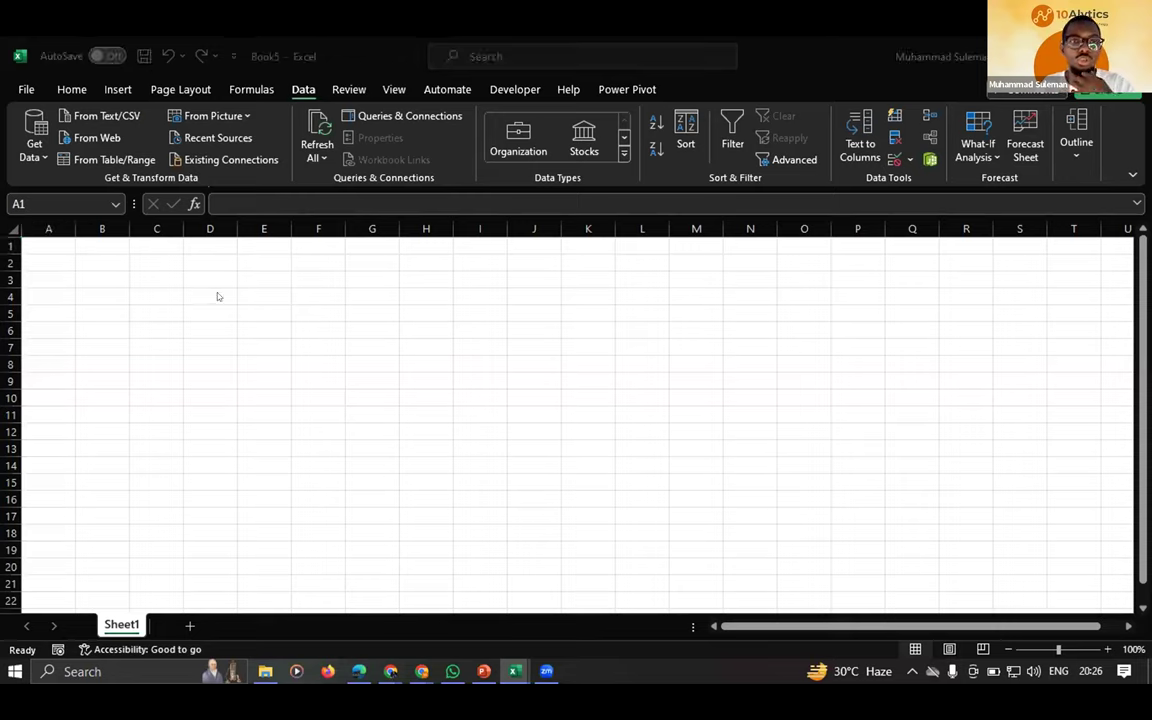
{"action": "left_click", "coordinate": [290, 70]}
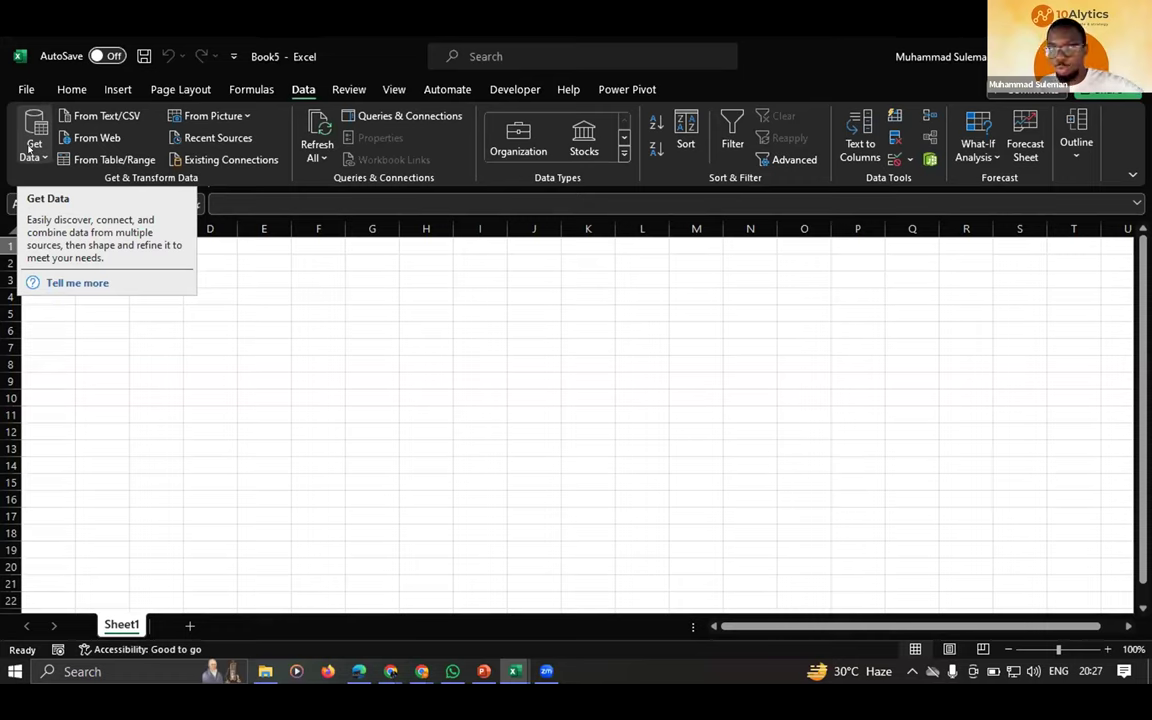
{"action": "left_click", "coordinate": [31, 156]}
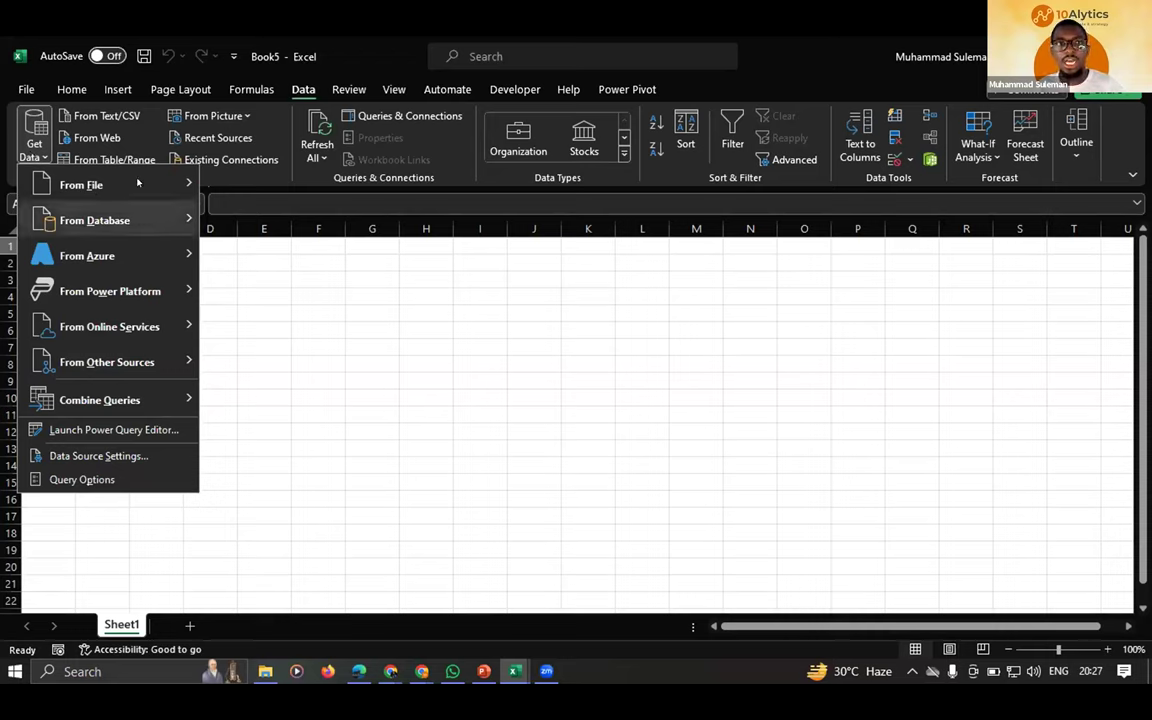
{"action": "mouse_move", "coordinate": [151, 181]}
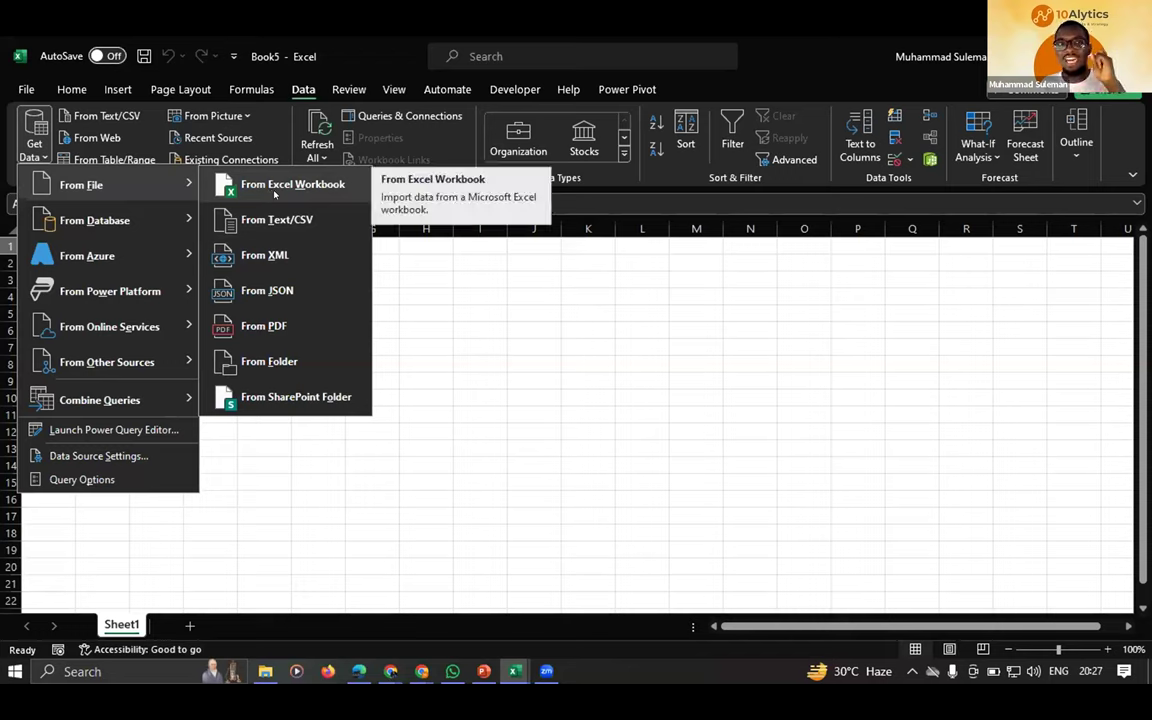
{"action": "left_click", "coordinate": [300, 91]}
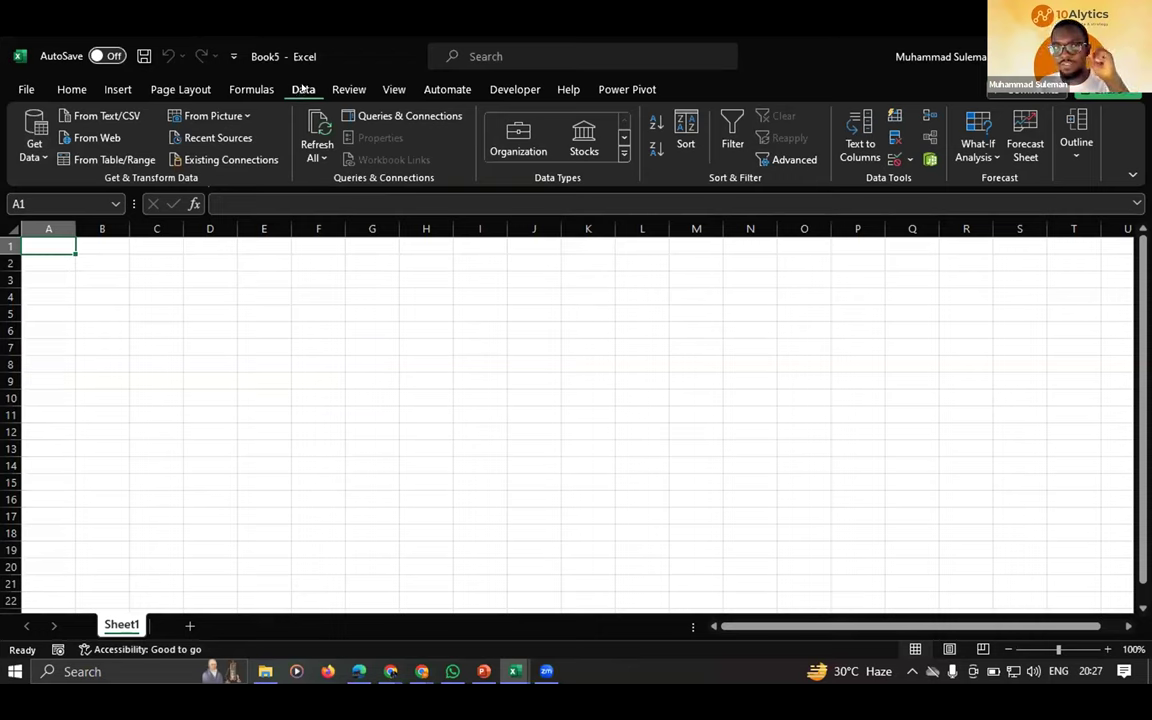
- Start a data import from an Excel workbook and browse to the Datasets folder inside Master Class on the Desktop
{"action": "left_click", "coordinate": [33, 156]}
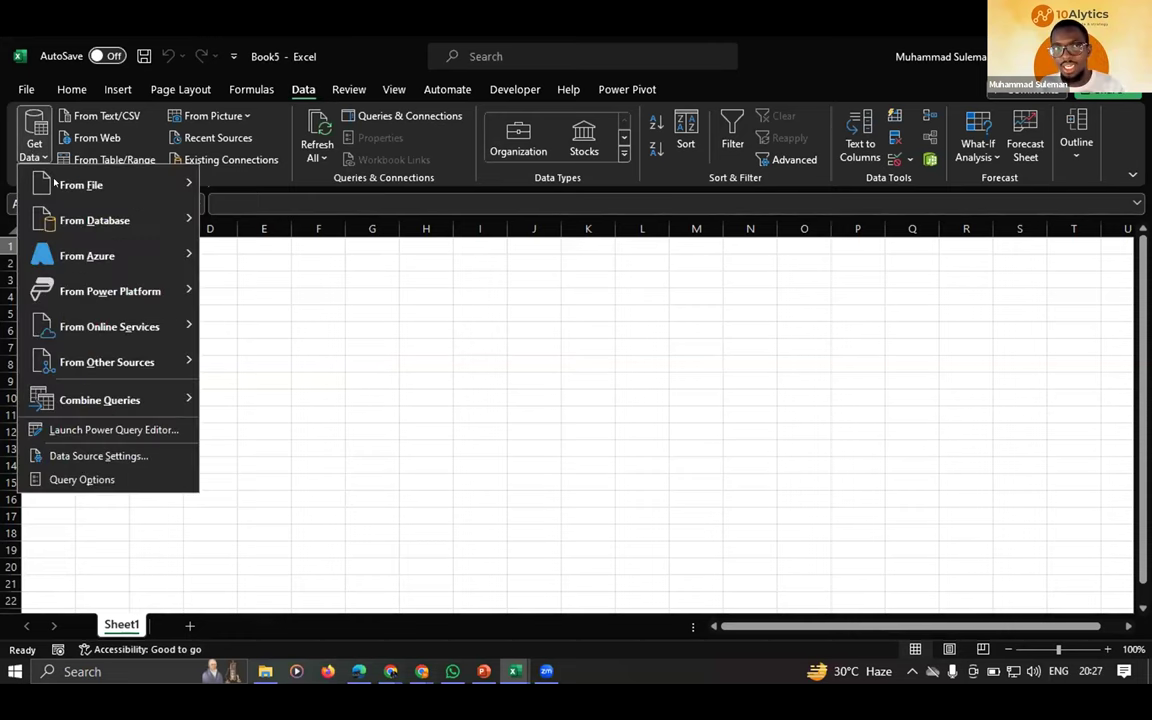
{"action": "mouse_move", "coordinate": [50, 186]}
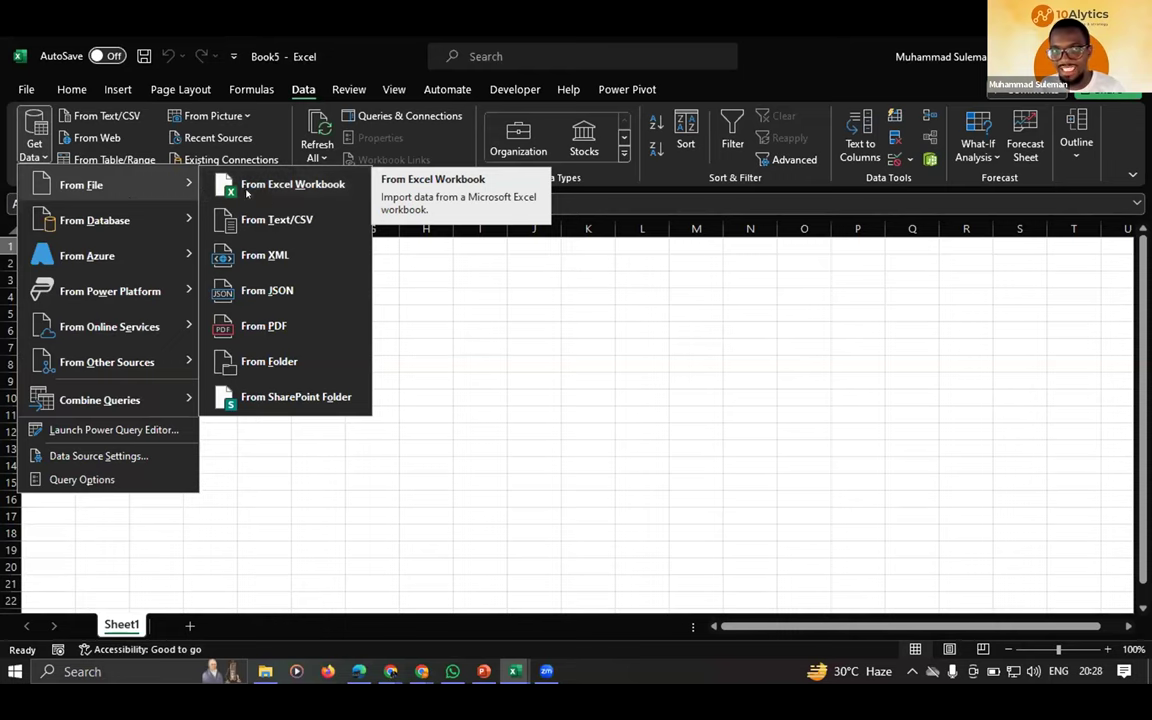
{"action": "left_click", "coordinate": [279, 186]}
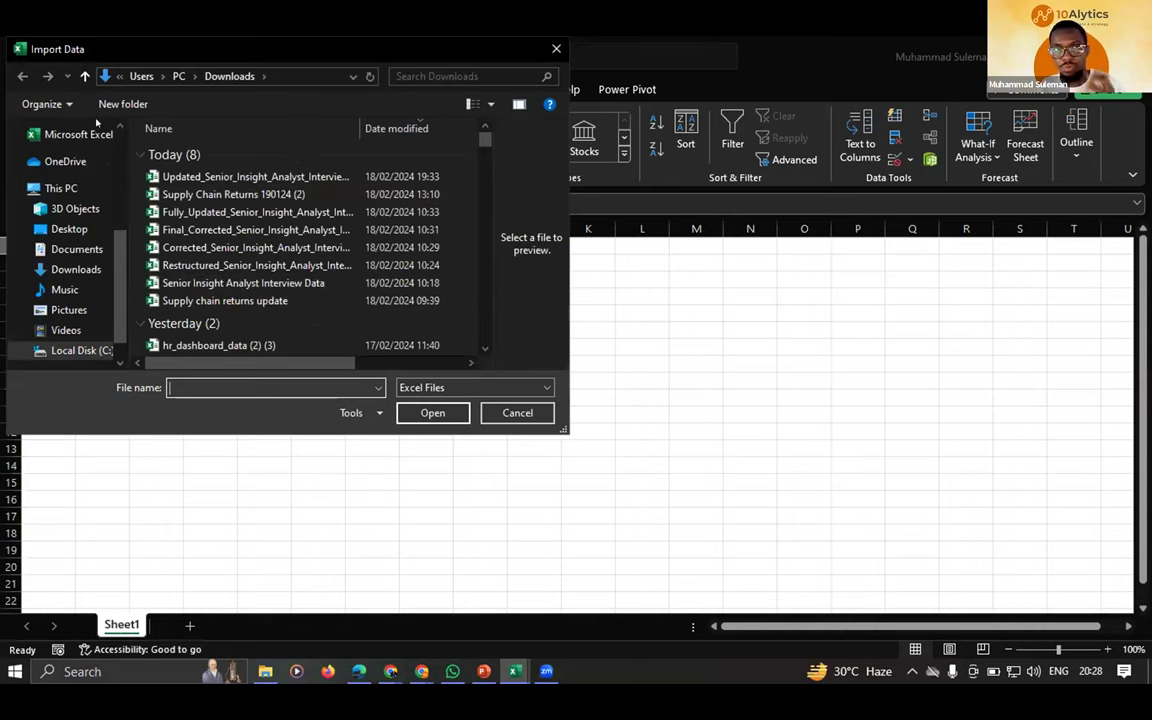
{"action": "left_click", "coordinate": [68, 229]}
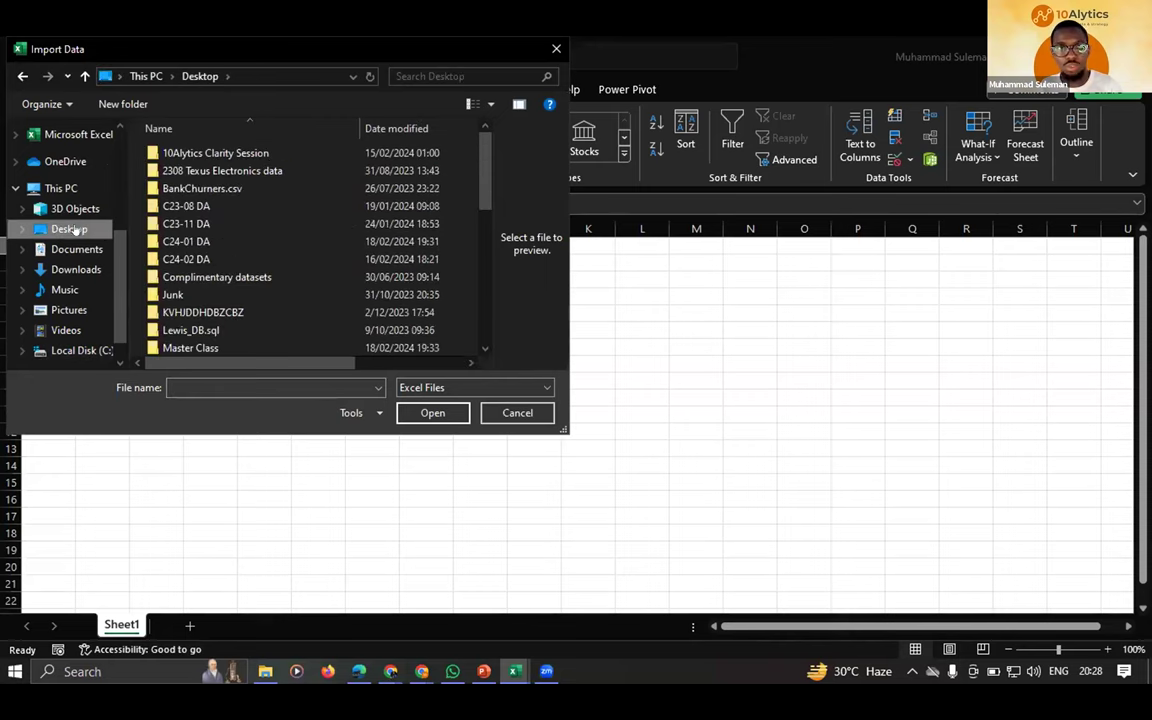
{"action": "scroll", "coordinate": [196, 312], "scroll_direction": "down", "scroll_amount": 1}
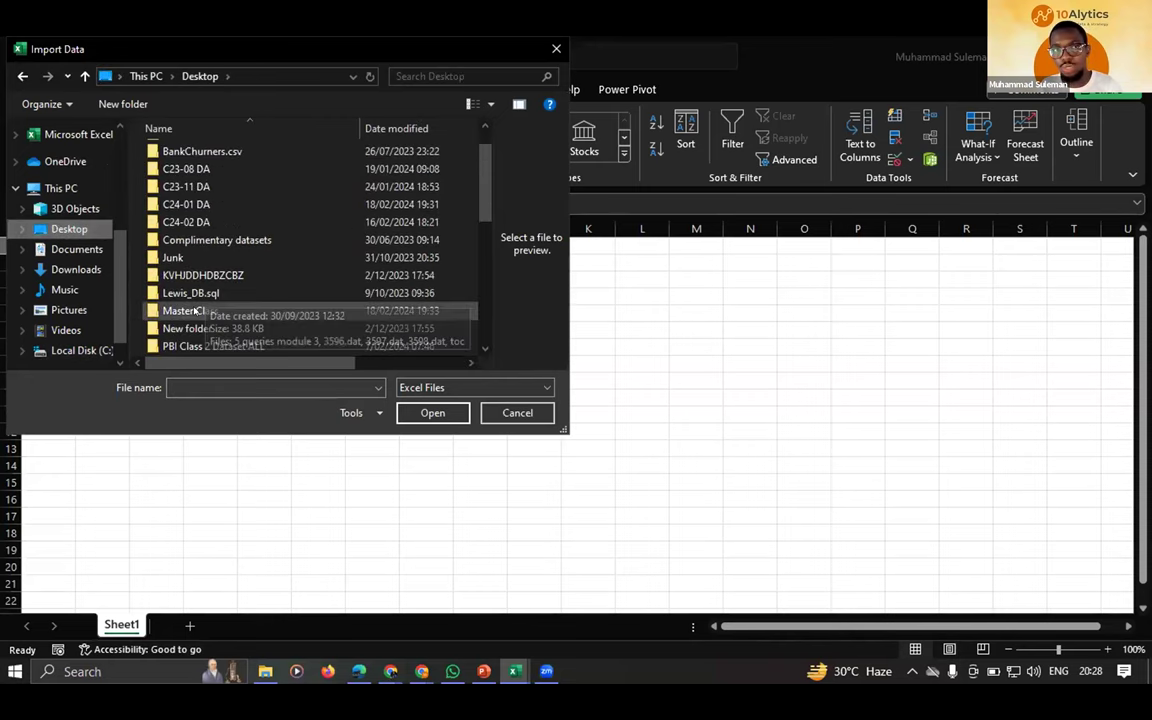
{"action": "double_click", "coordinate": [196, 311]}
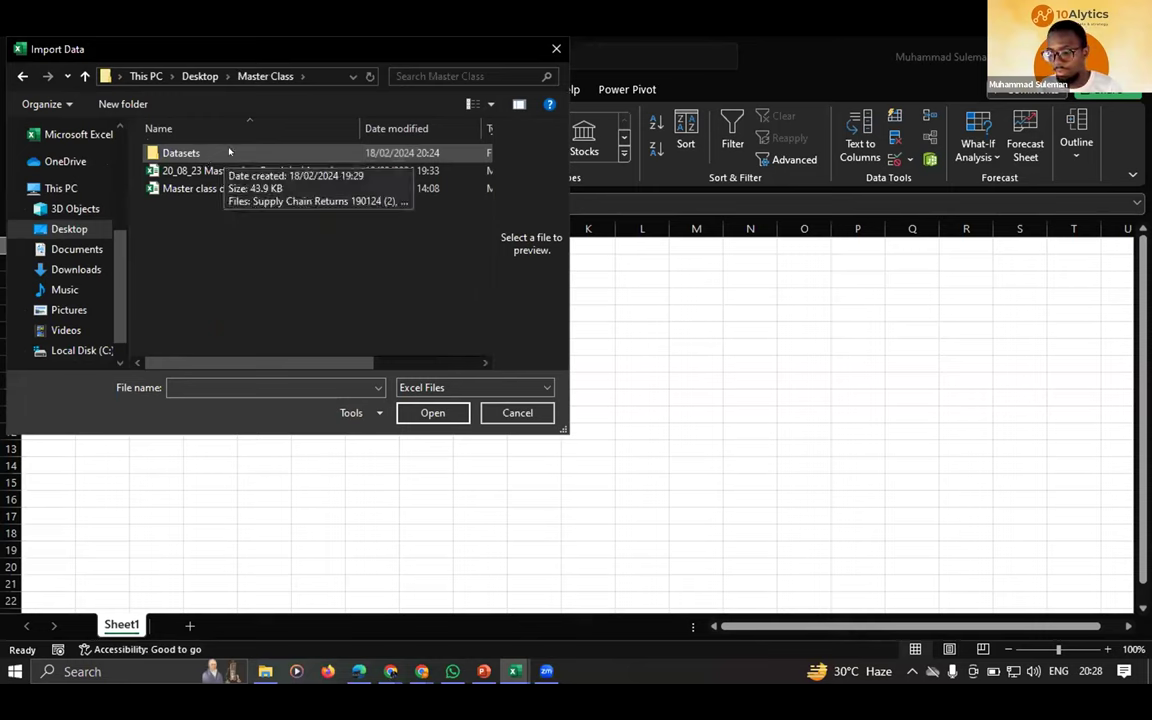
{"action": "left_click", "coordinate": [209, 153]}
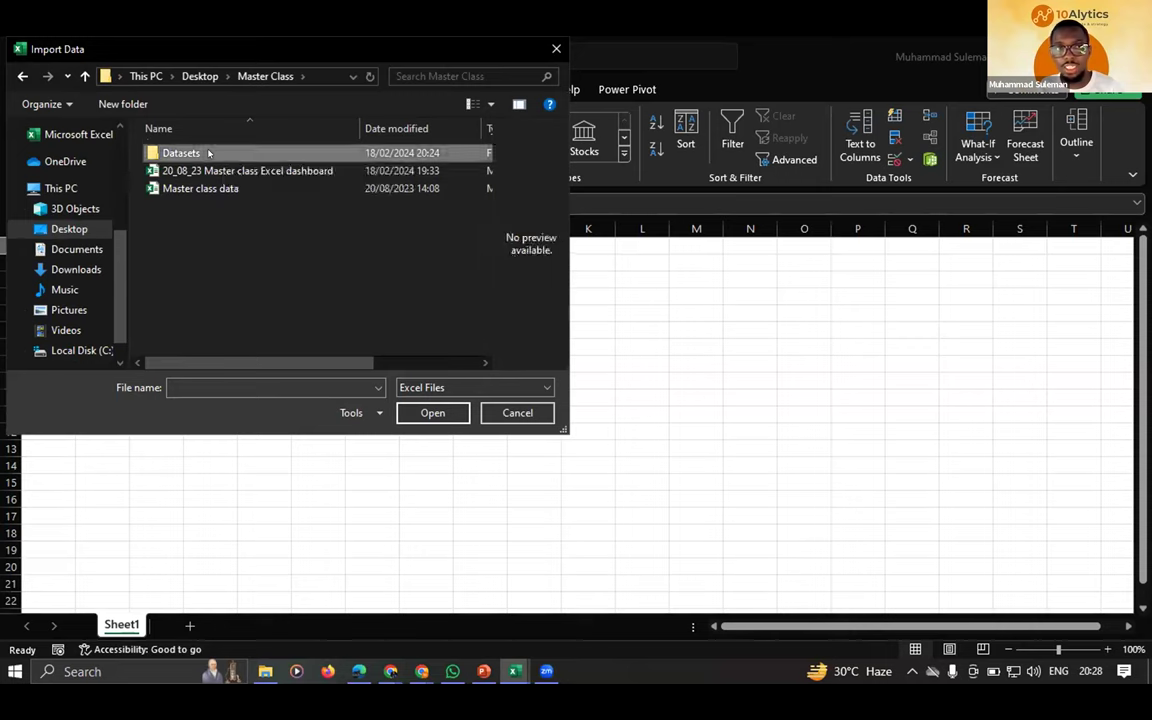
{"action": "double_click", "coordinate": [209, 153]}
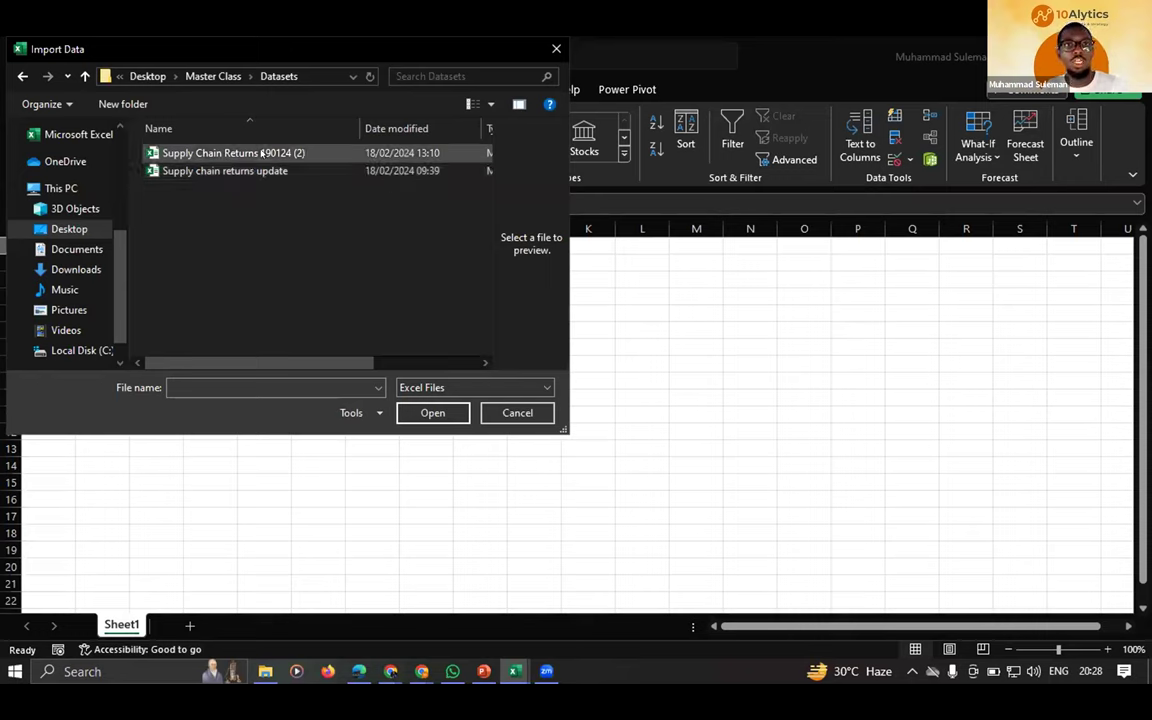
- Import the Supply Chain Returns 190124 (2) workbook and select its Sheet1 in the Navigator
{"action": "left_click", "coordinate": [223, 152]}
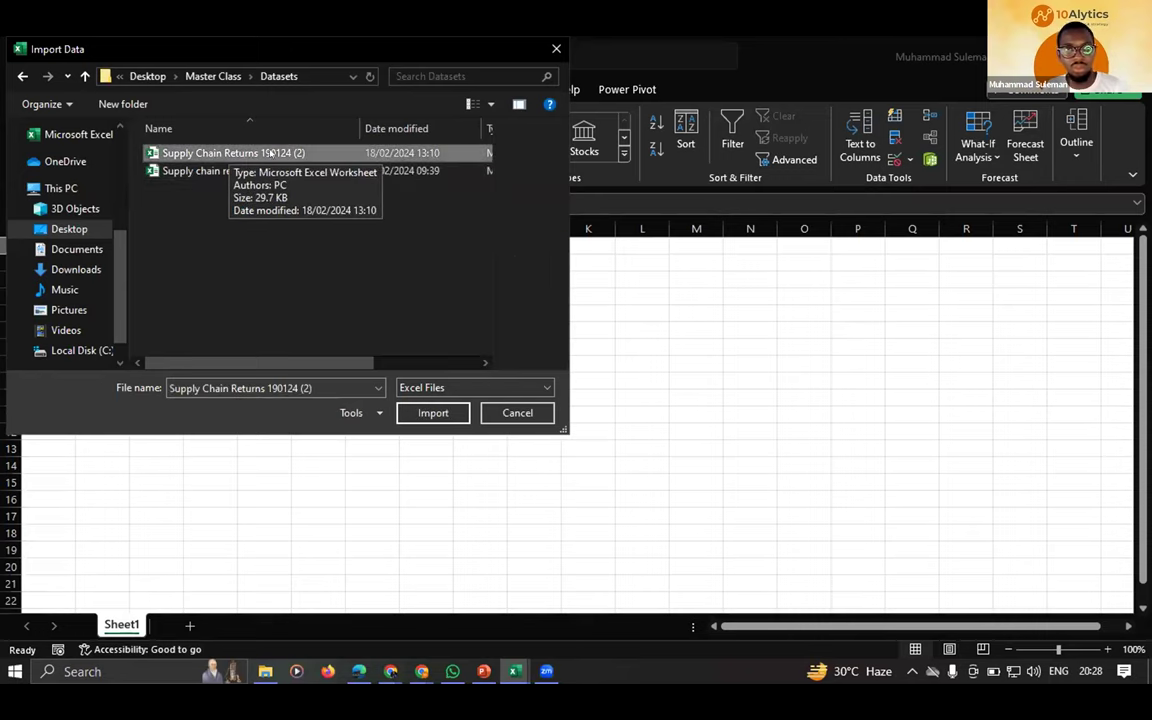
{"action": "left_click", "coordinate": [433, 414]}
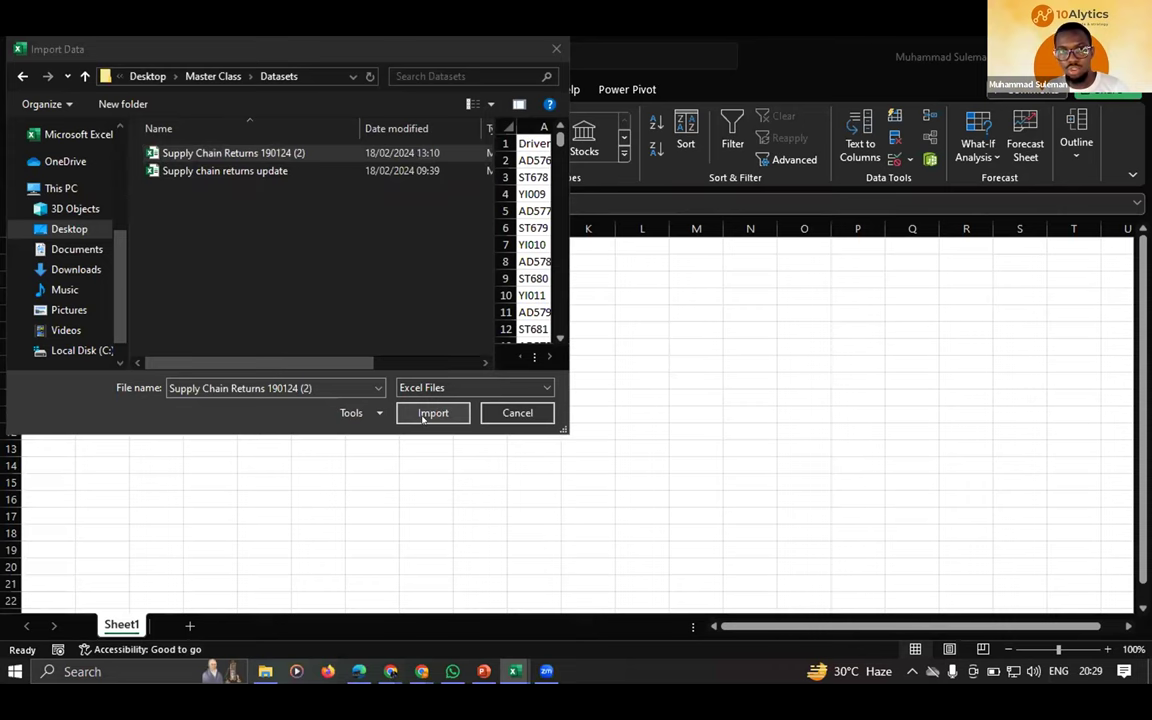
{"action": "left_click", "coordinate": [430, 412]}
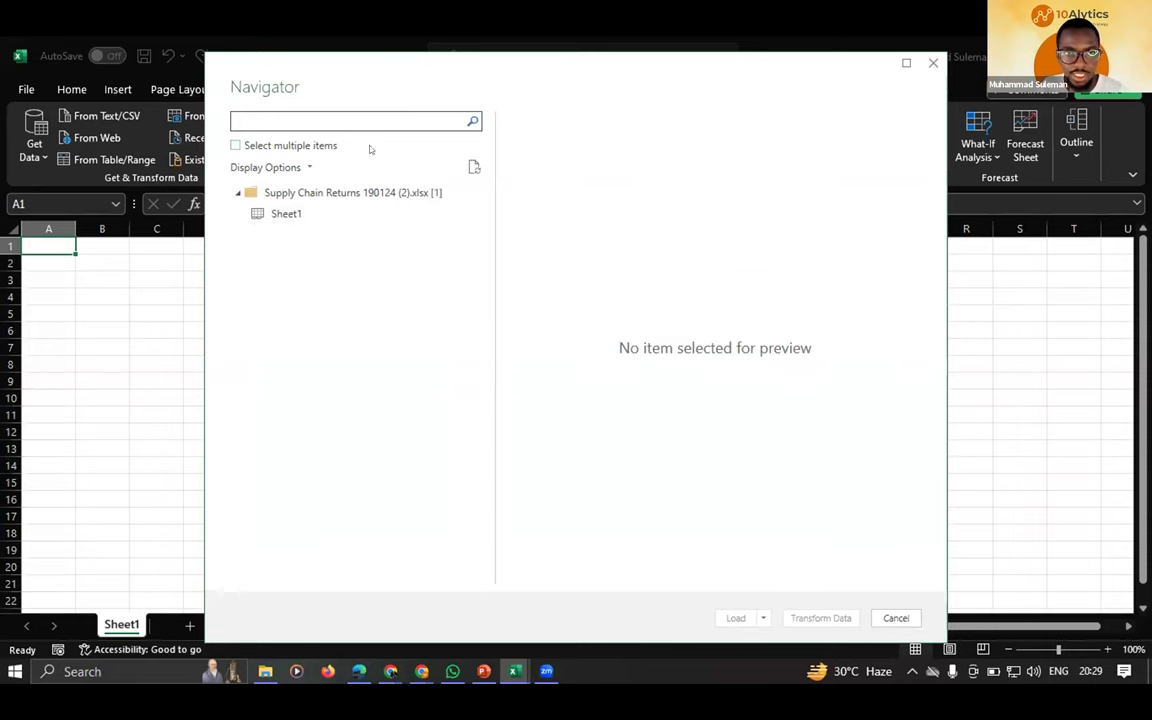
{"action": "left_click", "coordinate": [287, 215]}
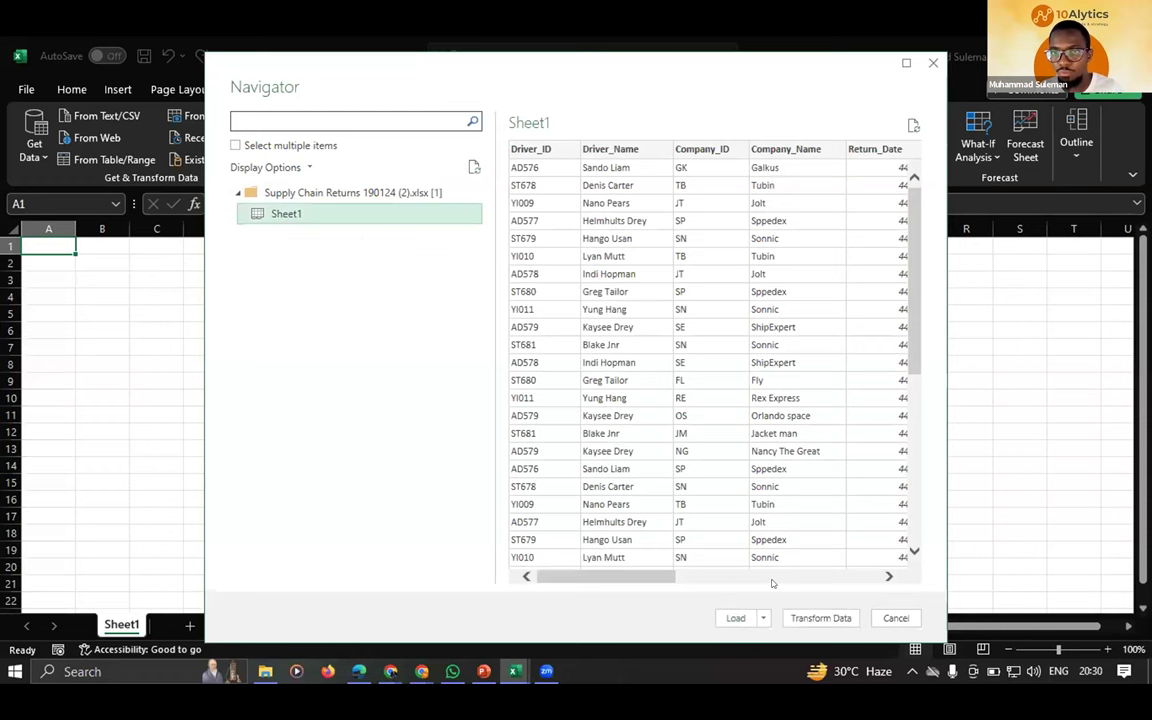
- Examine all the columns in the Sheet1 preview, from Driver_ID through Risk_Category
{"action": "left_click", "coordinate": [771, 577]}
{"action": "left_click", "coordinate": [840, 577]}
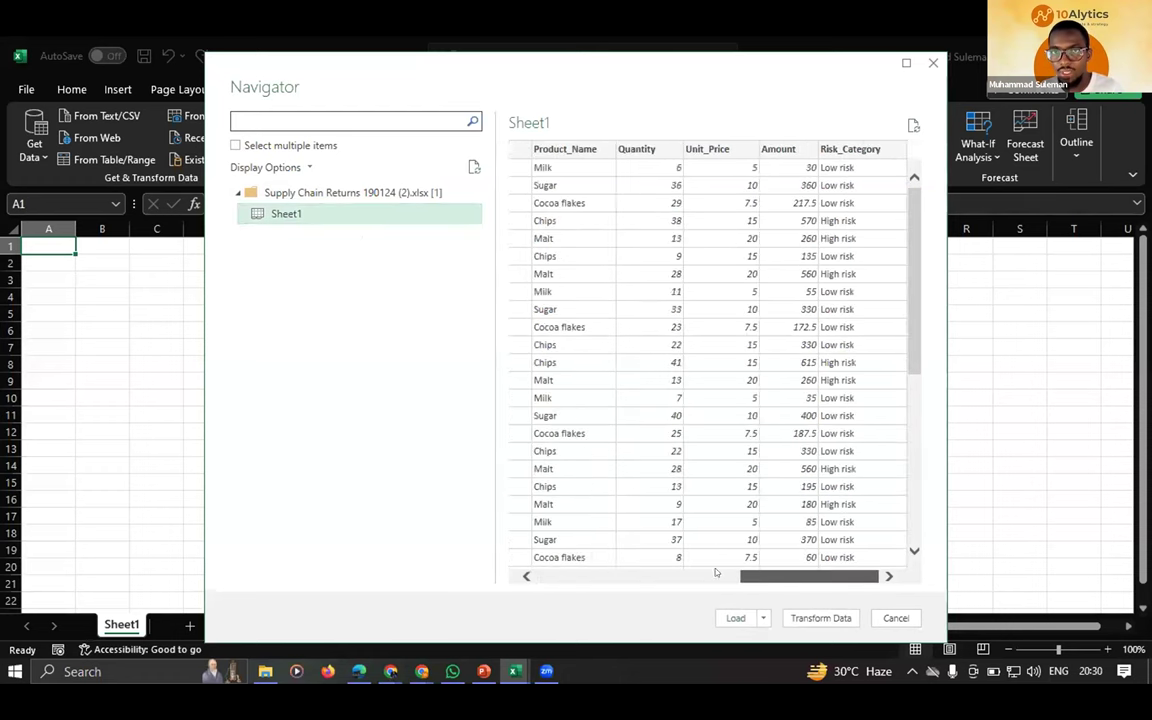
{"action": "scroll", "coordinate": [645, 515], "scroll_direction": "left", "scroll_amount": 3}
{"action": "scroll", "coordinate": [513, 285], "scroll_direction": "left", "scroll_amount": 5}
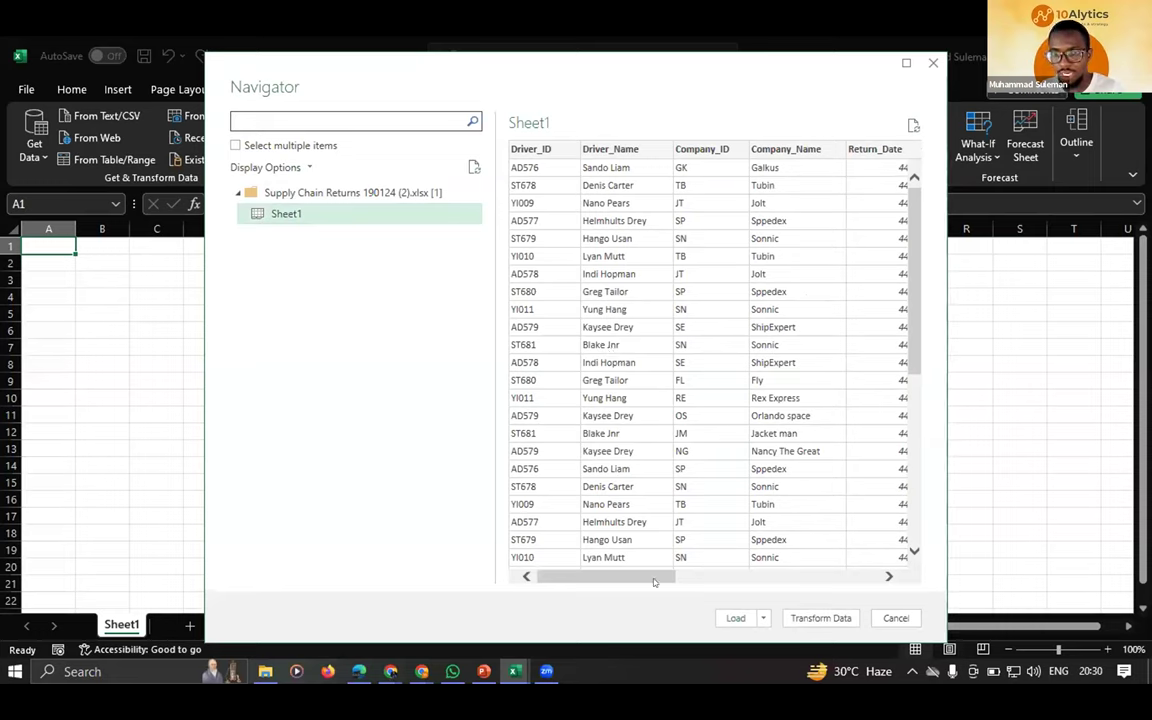
{"action": "scroll", "coordinate": [648, 458], "scroll_direction": "right", "scroll_amount": 3}
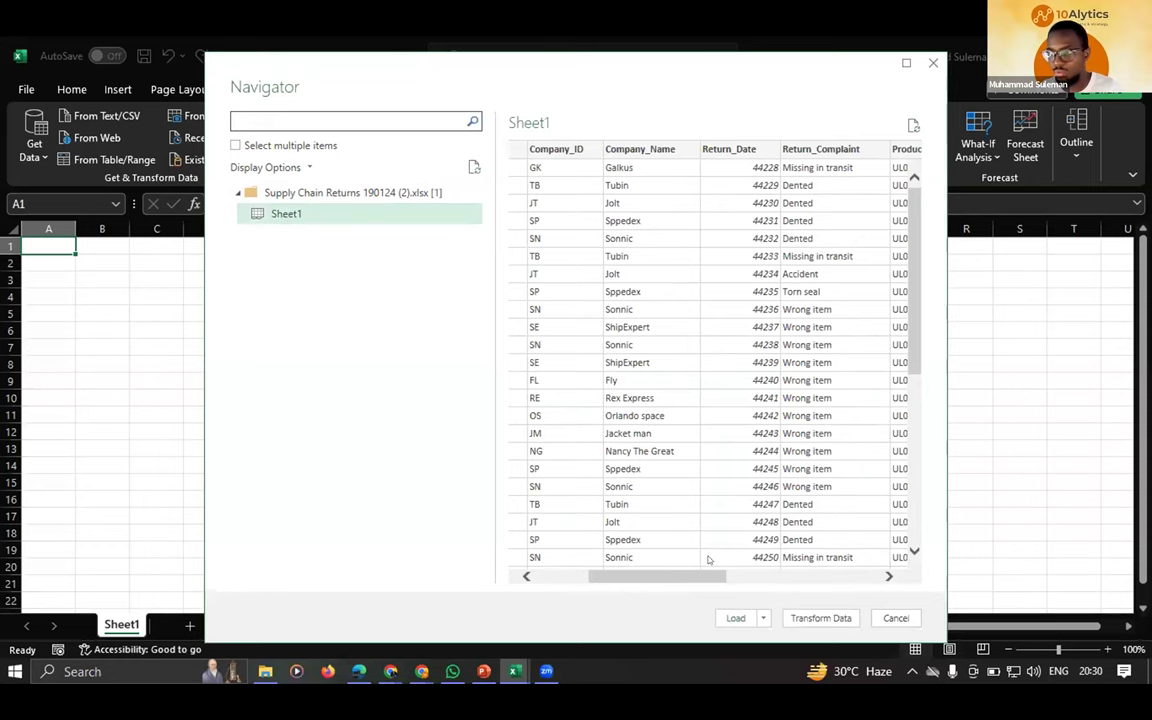
{"action": "scroll", "coordinate": [640, 505], "scroll_direction": "right", "scroll_amount": 3}
{"action": "scroll", "coordinate": [743, 398], "scroll_direction": "right", "scroll_amount": 1}
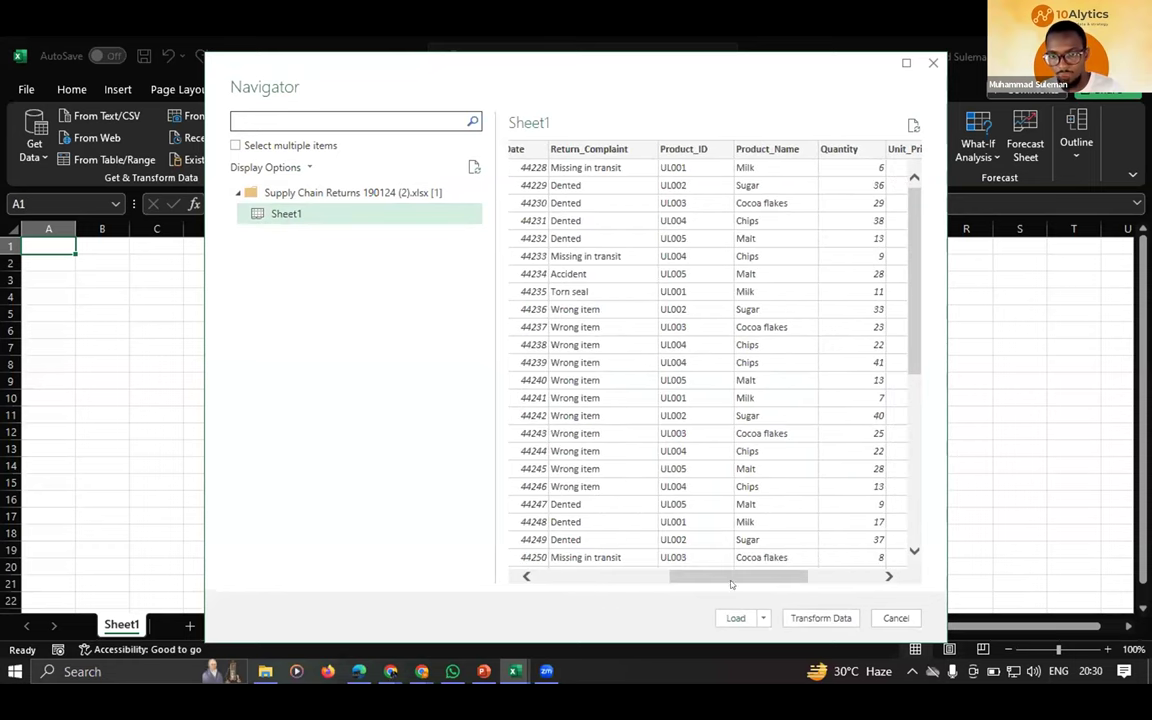
{"action": "left_click", "coordinate": [600, 575]}
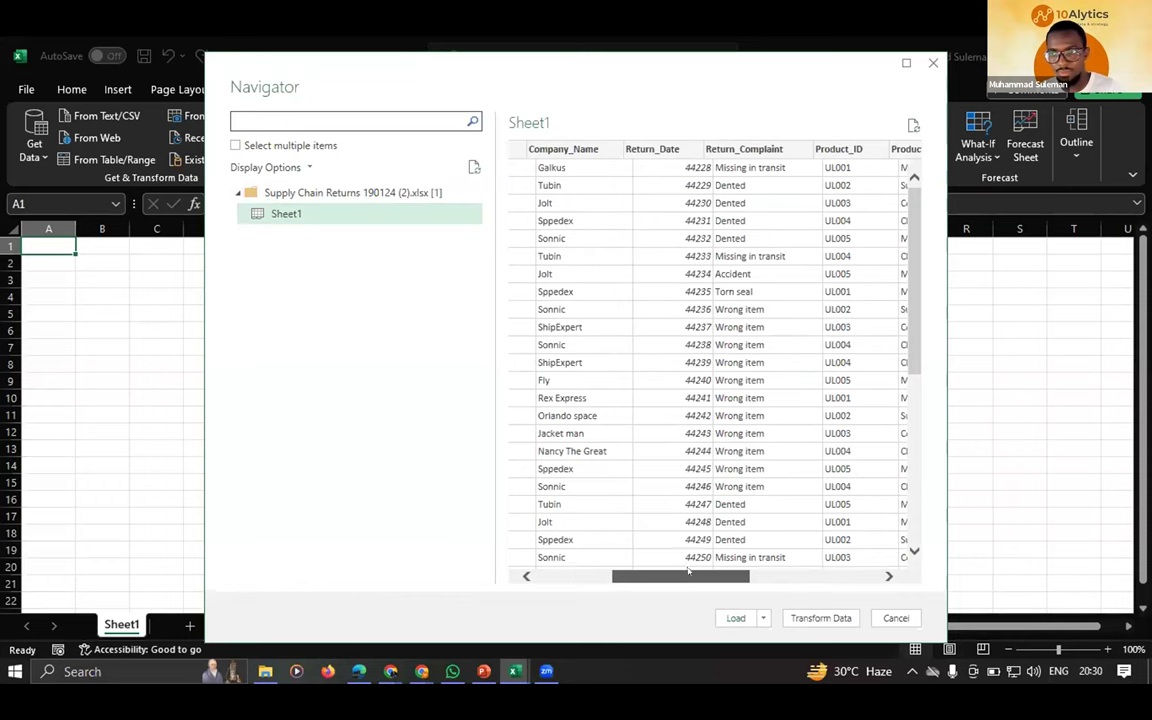
{"action": "left_click", "coordinate": [803, 576]}
{"action": "scroll", "coordinate": [582, 433], "scroll_direction": "left", "scroll_amount": 10}
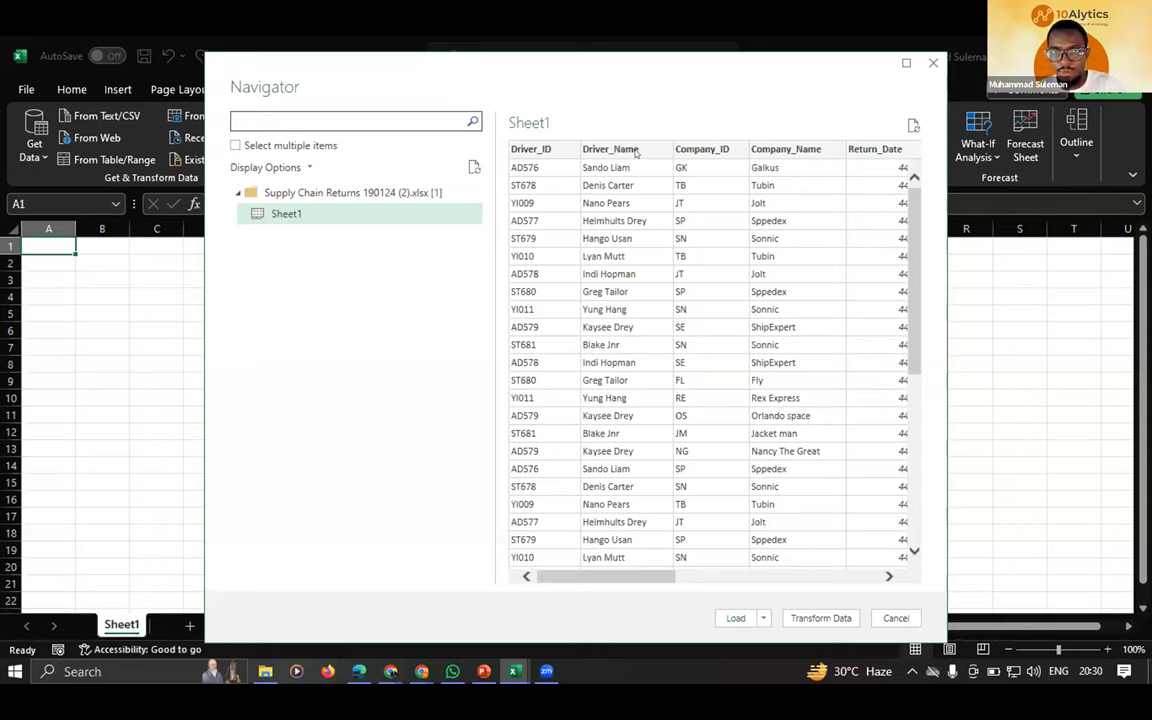
{"action": "scroll", "coordinate": [614, 580], "scroll_direction": "right", "scroll_amount": 1}
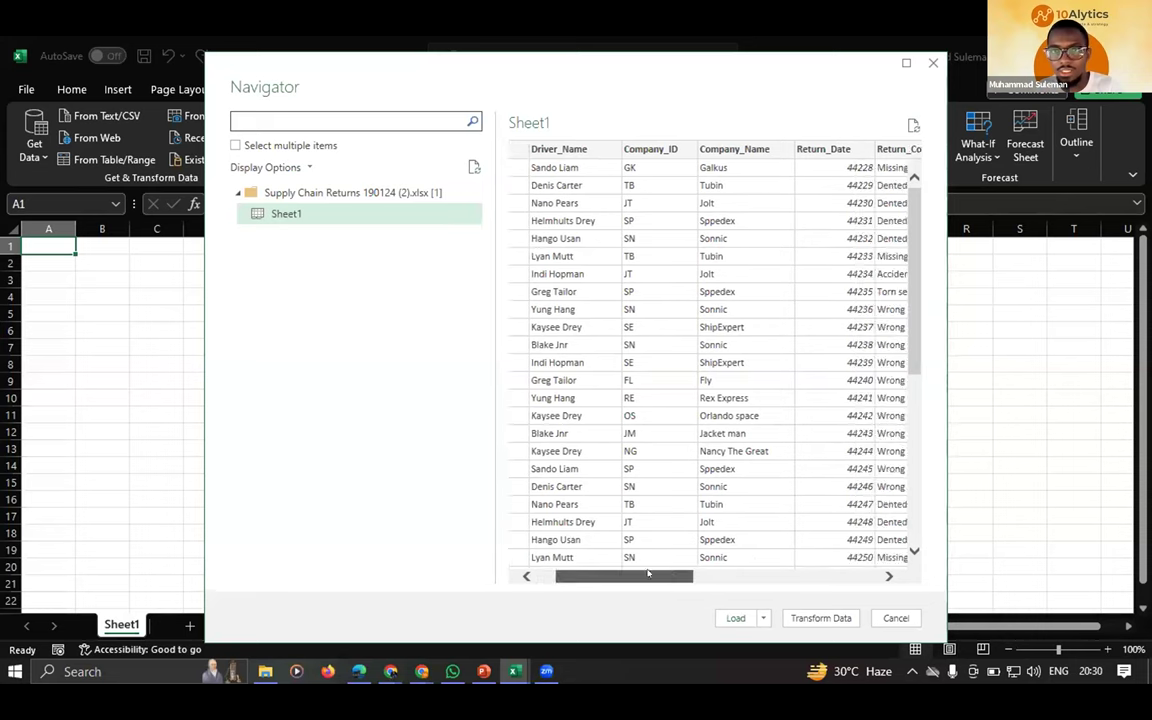
{"action": "scroll", "coordinate": [660, 180], "scroll_direction": "right", "scroll_amount": 3}
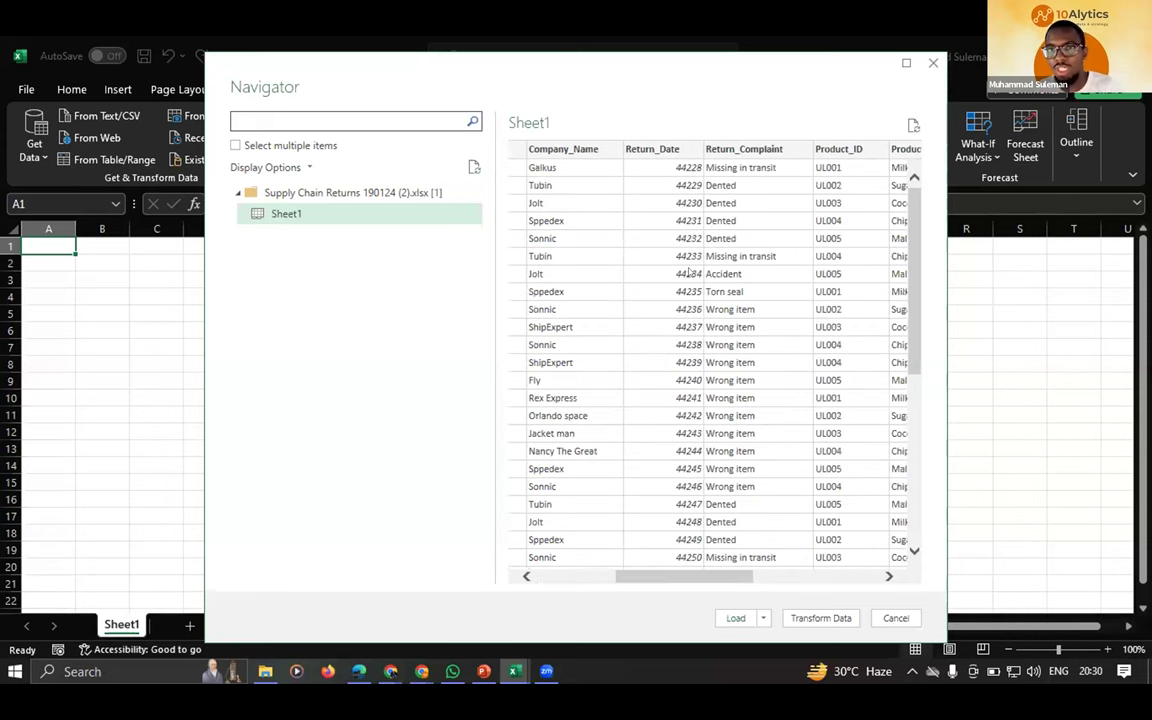
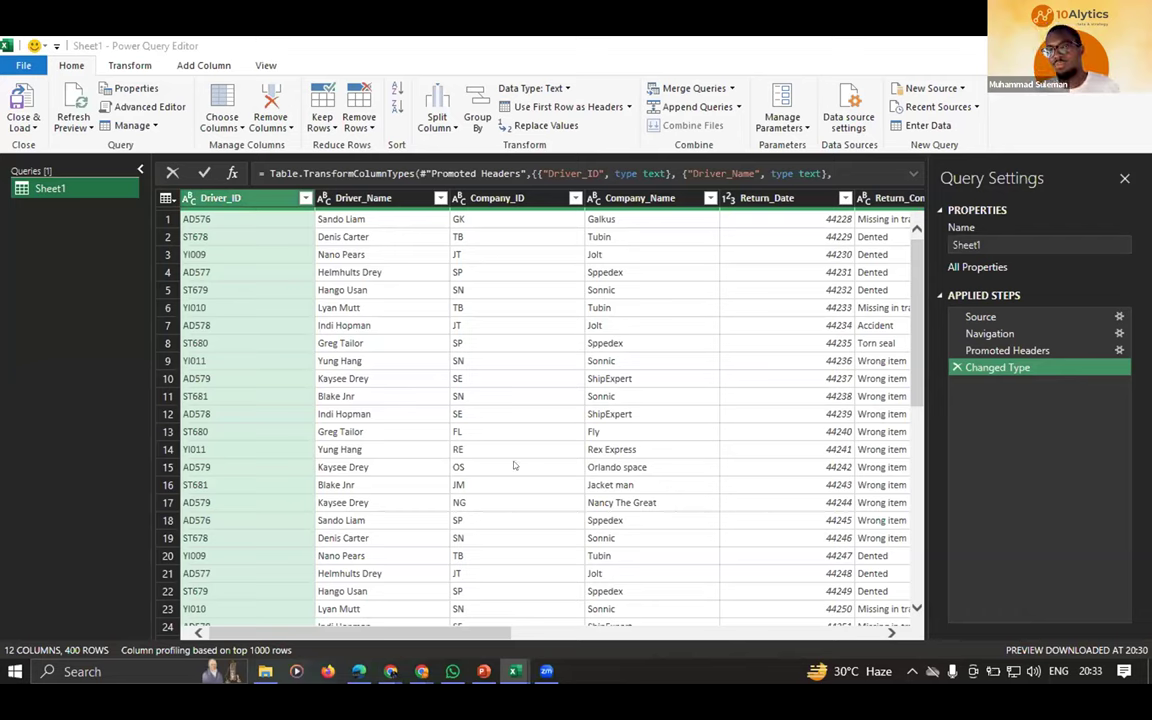
- Change the Return_Date column's data type to Date, replacing the current type conversion
{"action": "left_click_drag", "start_coordinate": [322, 634], "coordinate": [453, 634]}
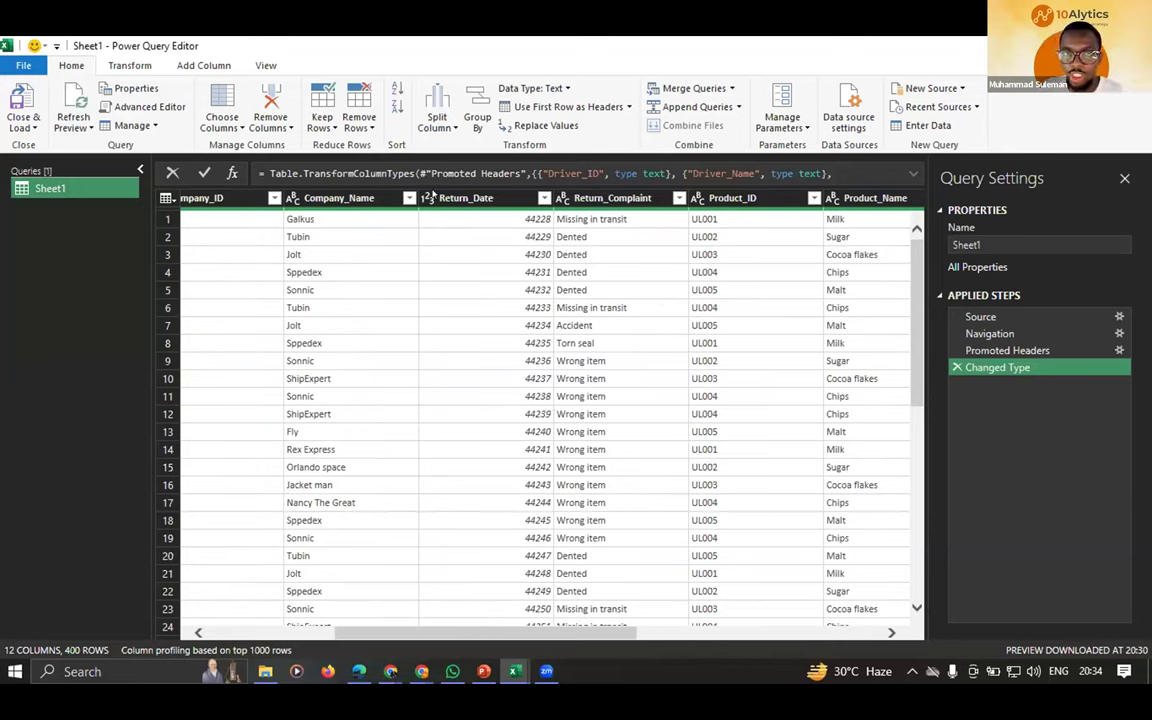
{"action": "left_click", "coordinate": [462, 198]}
{"action": "left_click", "coordinate": [455, 220]}
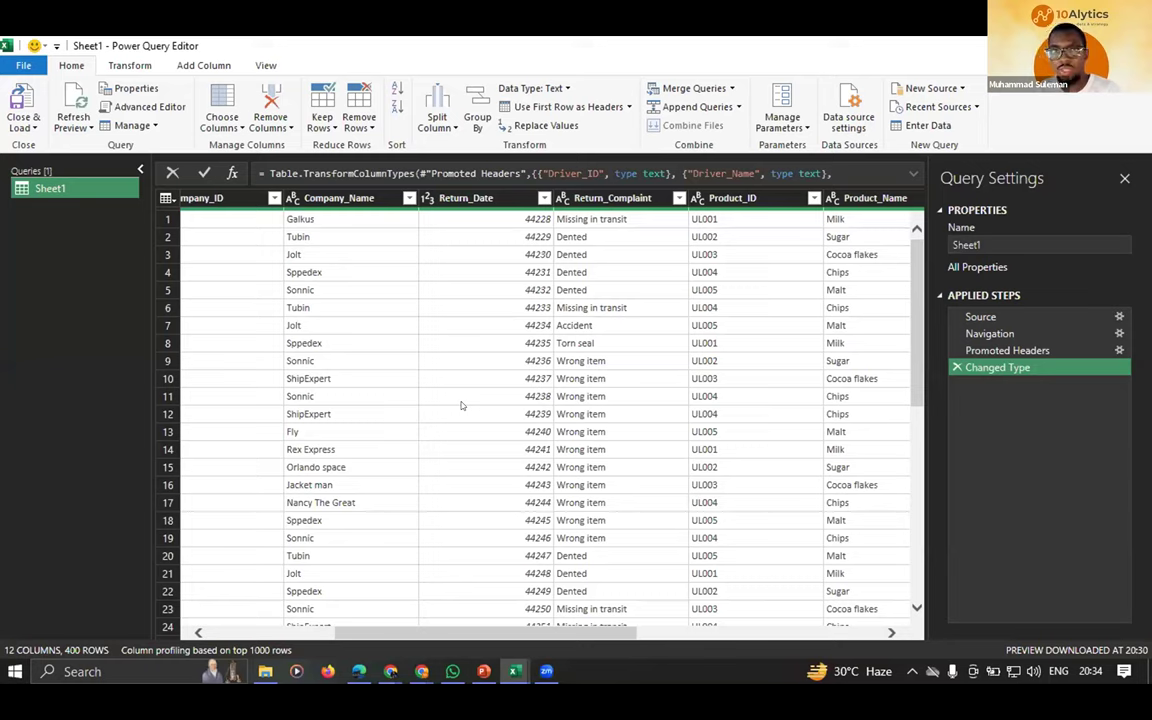
{"action": "left_click", "coordinate": [500, 199]}
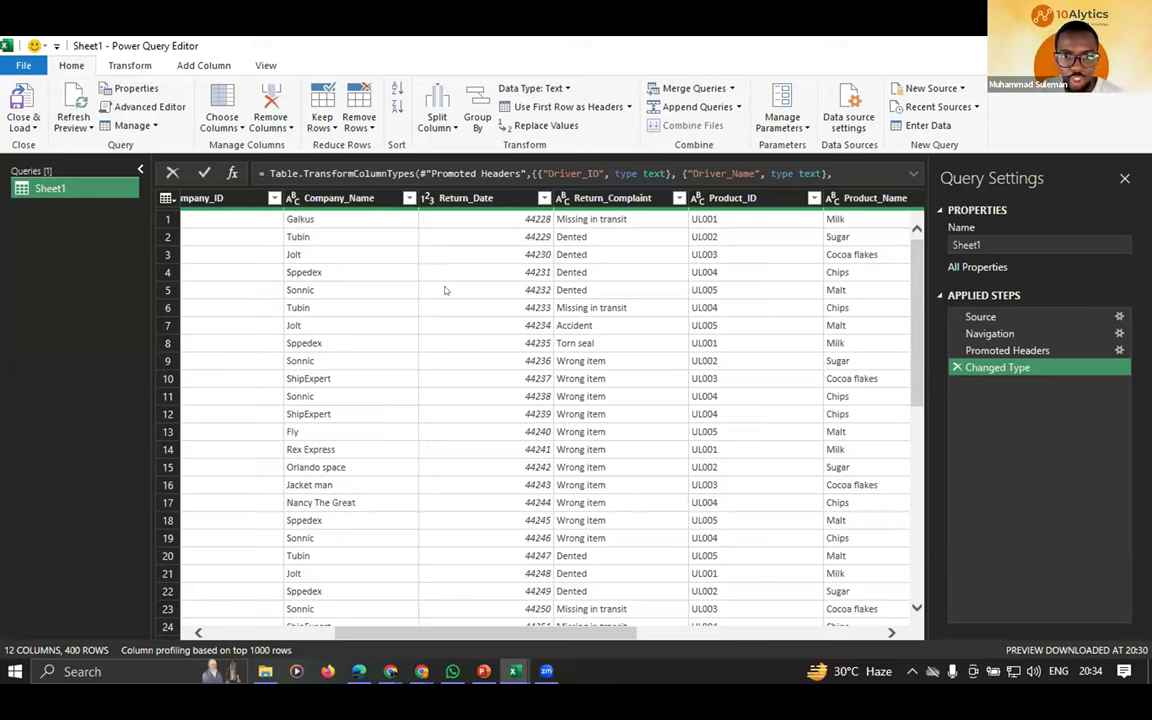
{"action": "left_click", "coordinate": [311, 627]}
{"action": "left_click_drag", "start_coordinate": [311, 627], "coordinate": [366, 640]}
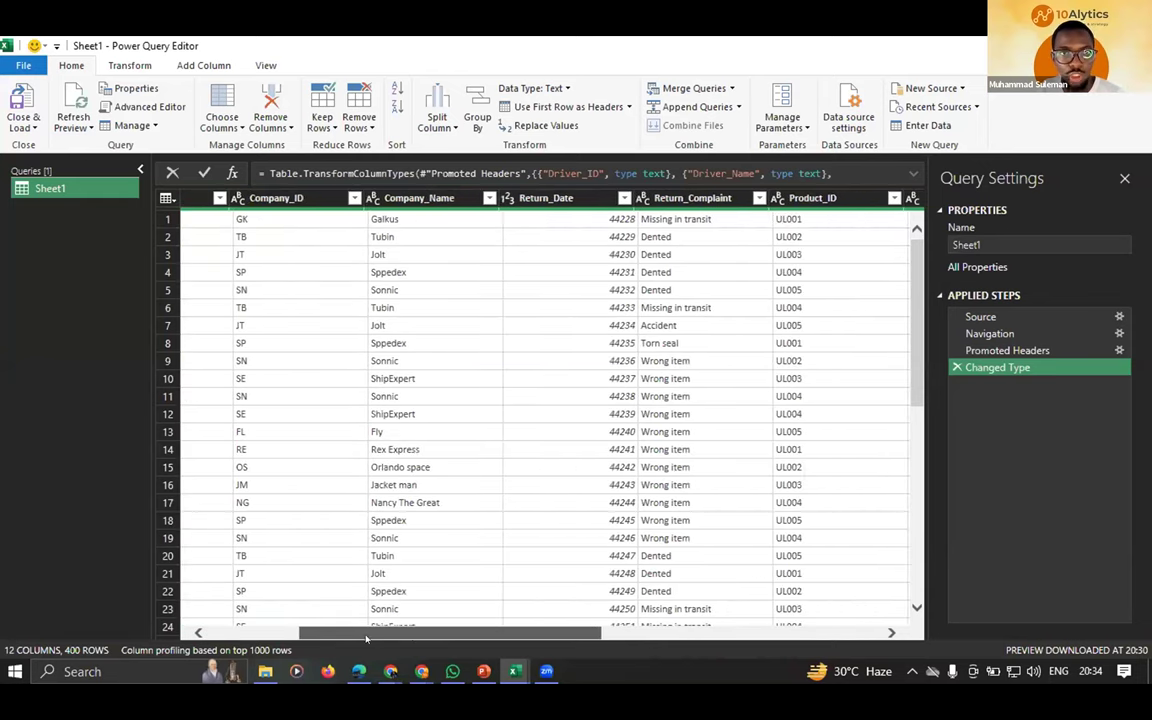
{"action": "scroll", "coordinate": [270, 560], "scroll_direction": "left", "scroll_amount": 5}
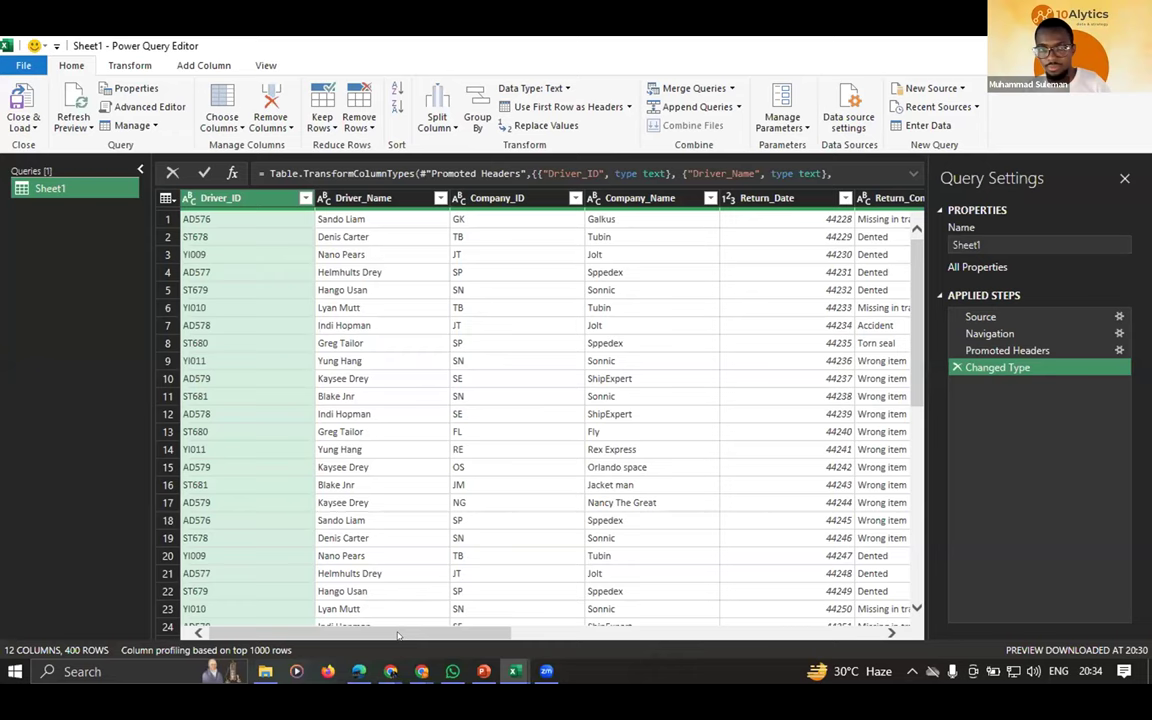
{"action": "left_click_drag", "start_coordinate": [447, 633], "coordinate": [487, 641]}
{"action": "scroll", "coordinate": [541, 199], "scroll_direction": "right", "scroll_amount": 1}
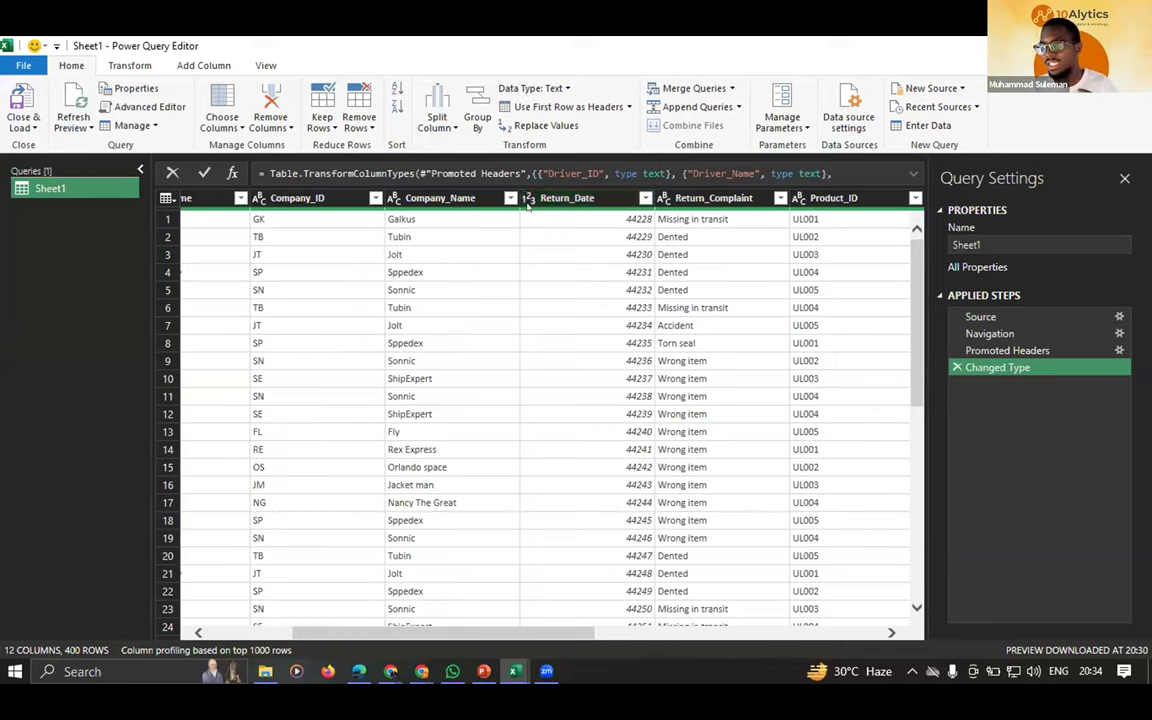
{"action": "left_click", "coordinate": [527, 198]}
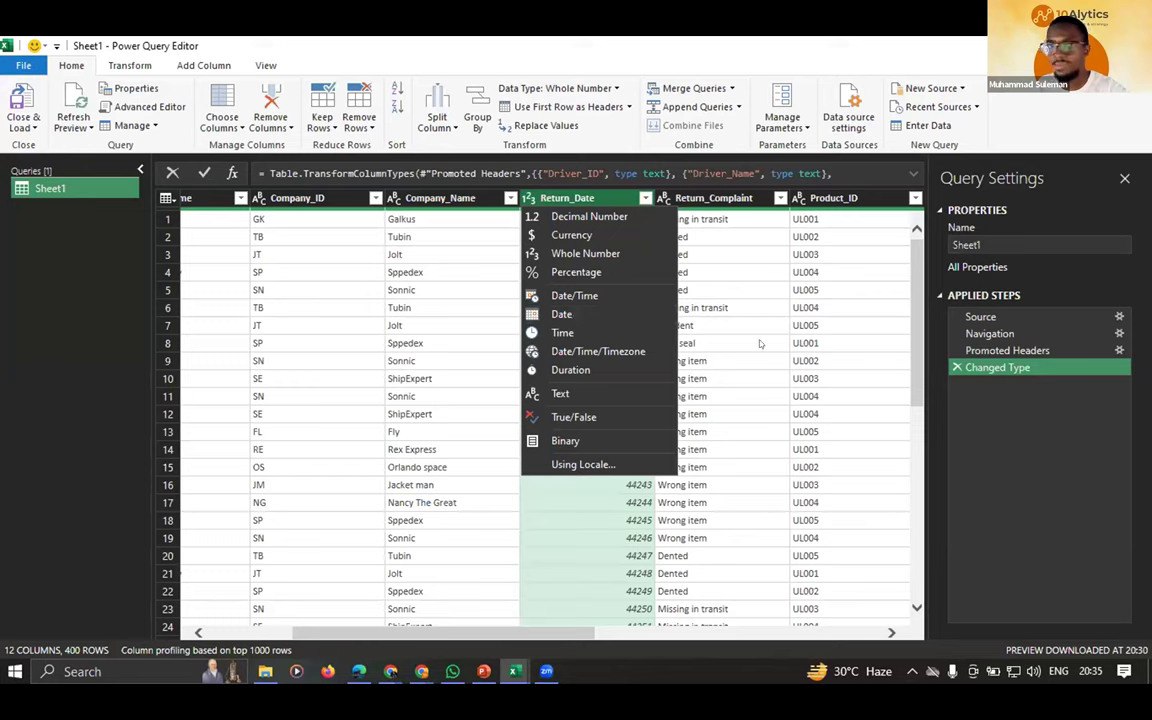
{"action": "left_click", "coordinate": [585, 314]}
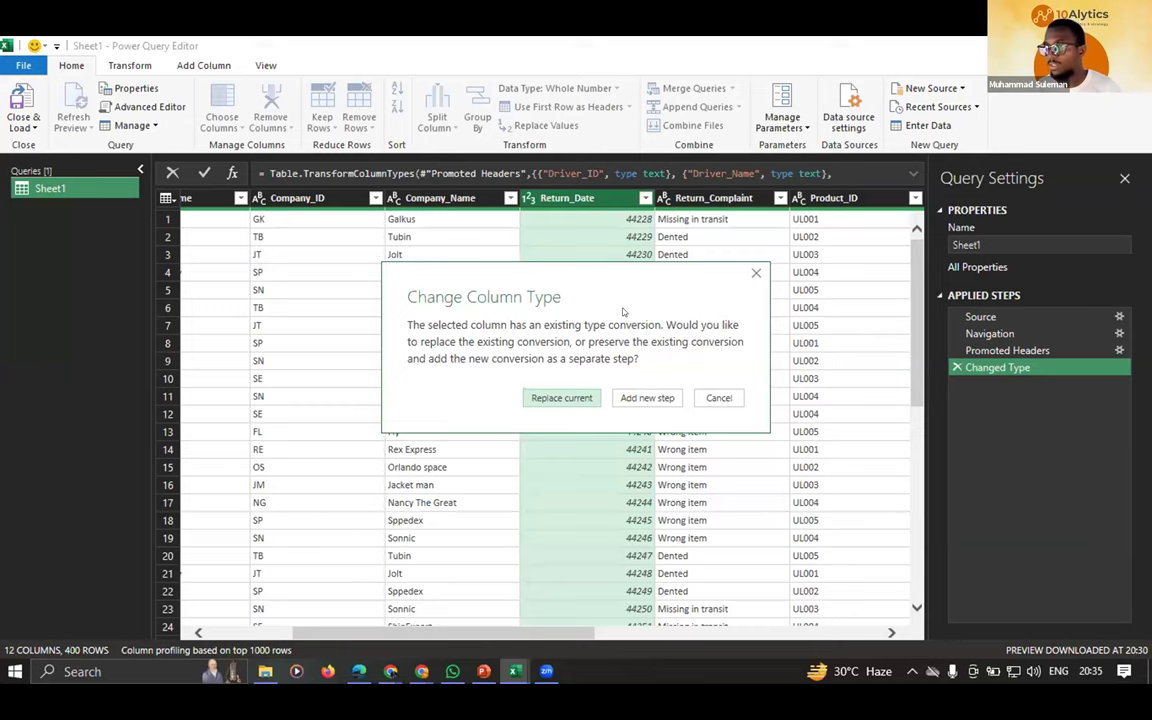
{"action": "left_click", "coordinate": [556, 397]}
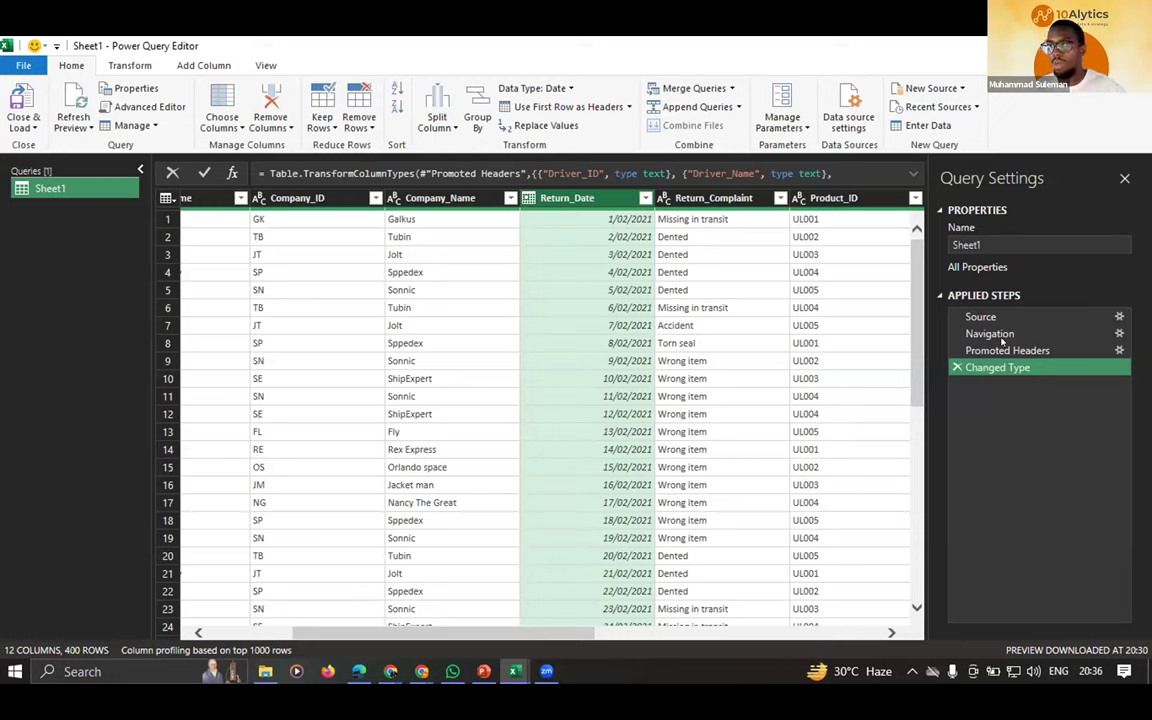
- Review the applied steps, the converted Return_Date values and the remaining columns through Risk_Category
{"action": "left_click_drag", "start_coordinate": [1000, 352], "coordinate": [1014, 316]}
{"action": "left_click_drag", "start_coordinate": [978, 449], "coordinate": [890, 312]}
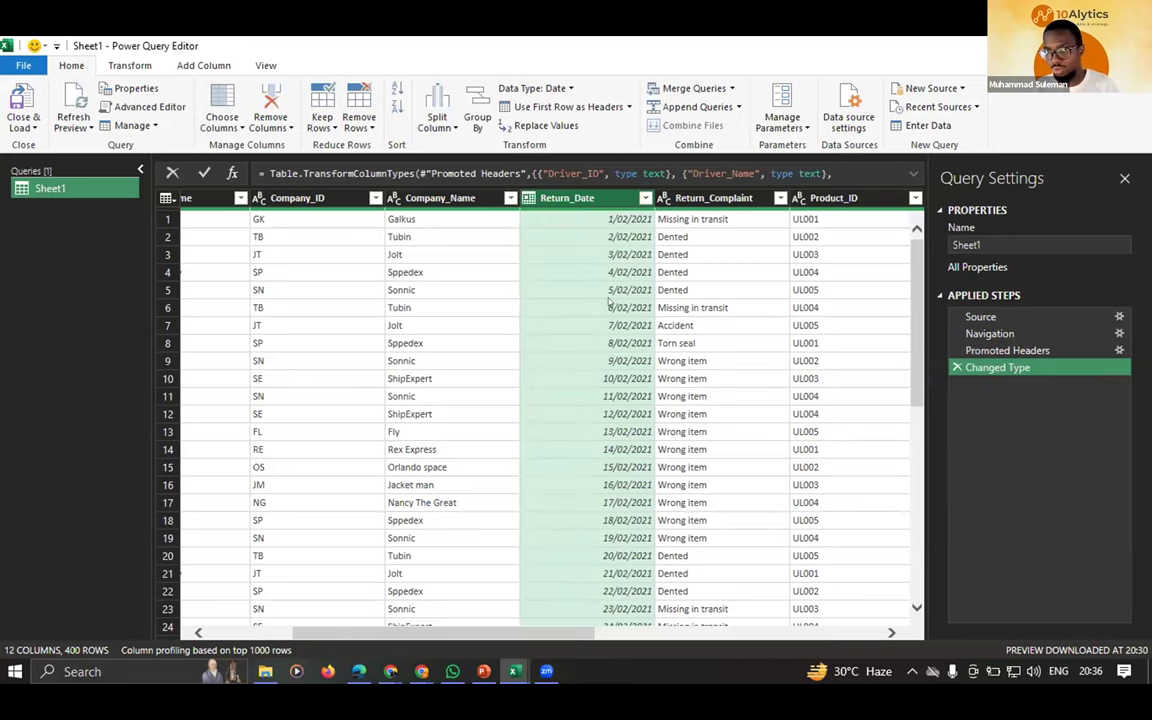
{"action": "scroll", "coordinate": [598, 320], "scroll_direction": "down", "scroll_amount": 9}
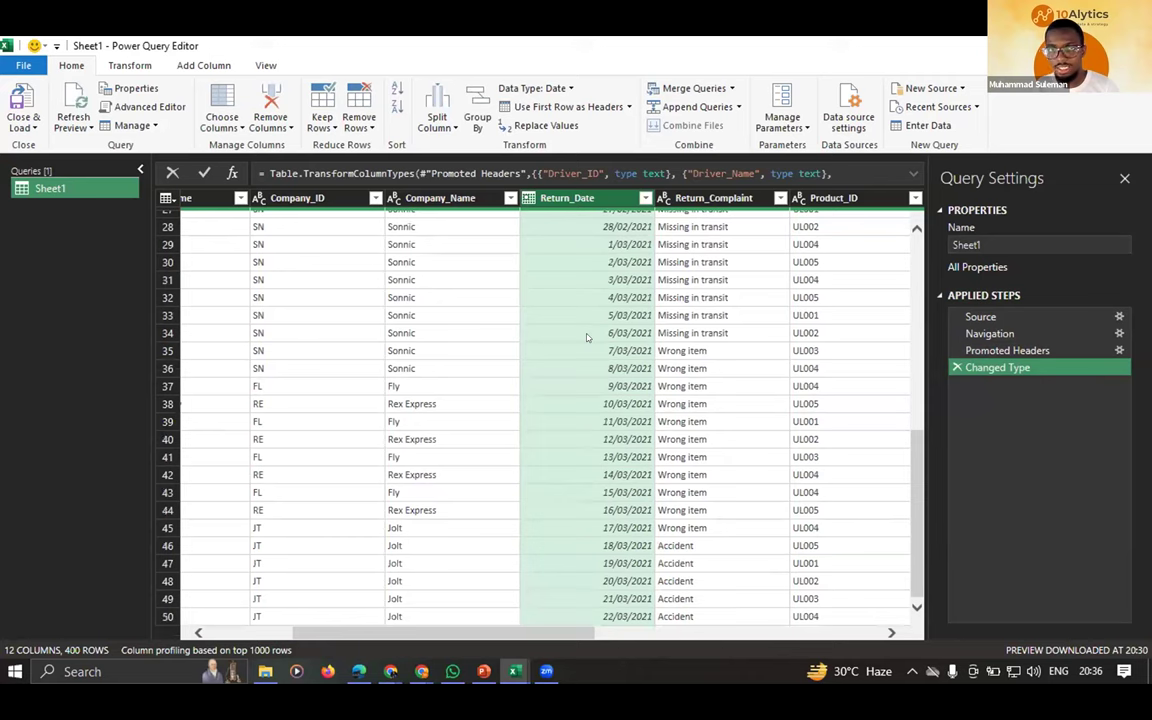
{"action": "scroll", "coordinate": [587, 337], "scroll_direction": "down", "scroll_amount": 5}
{"action": "scroll", "coordinate": [587, 337], "scroll_direction": "up", "scroll_amount": 14}
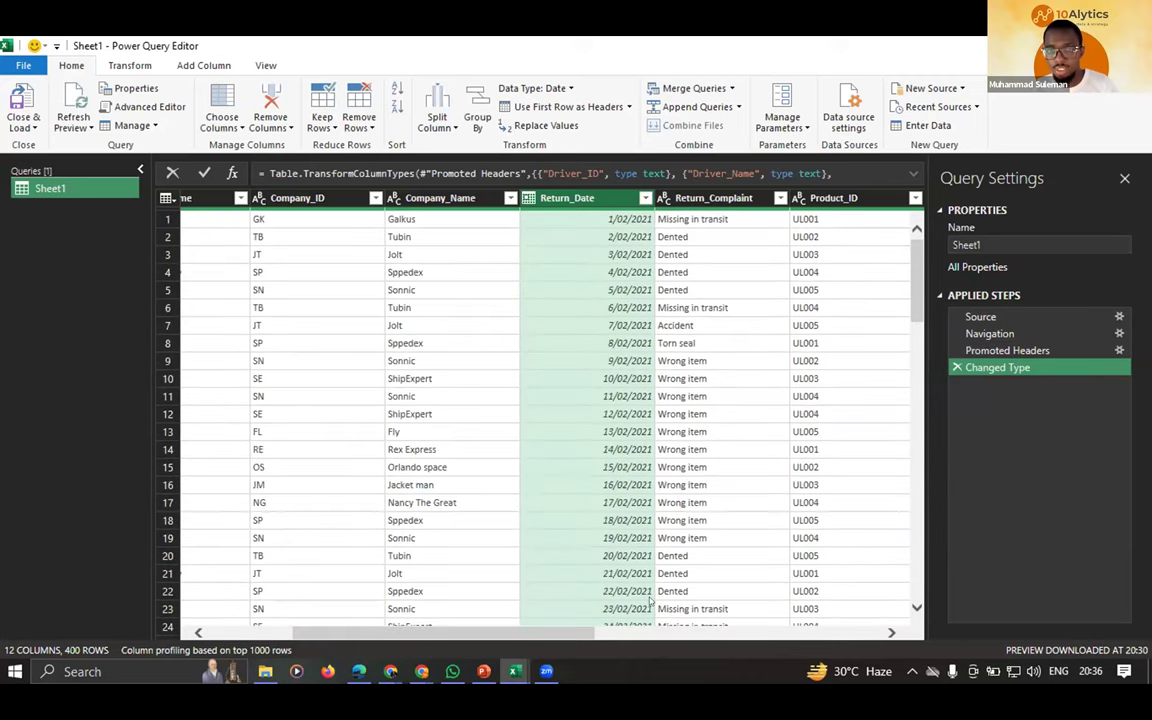
{"action": "left_click", "coordinate": [636, 633]}
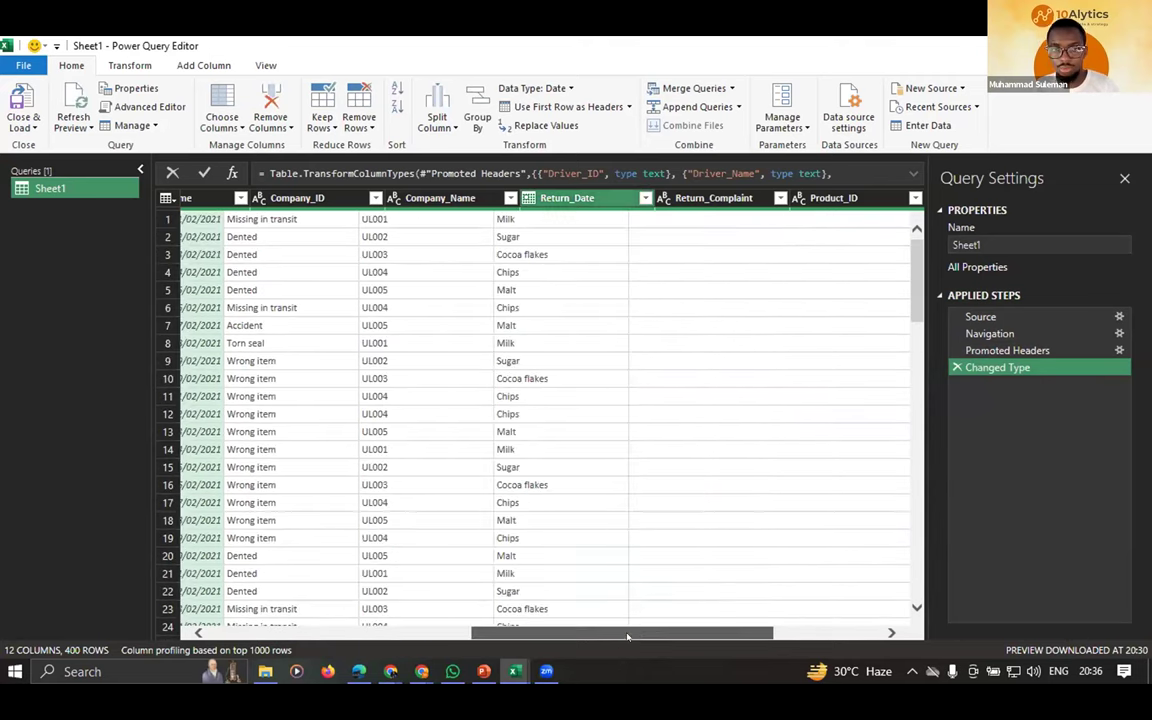
{"action": "left_click_drag", "start_coordinate": [721, 633], "coordinate": [828, 634]}
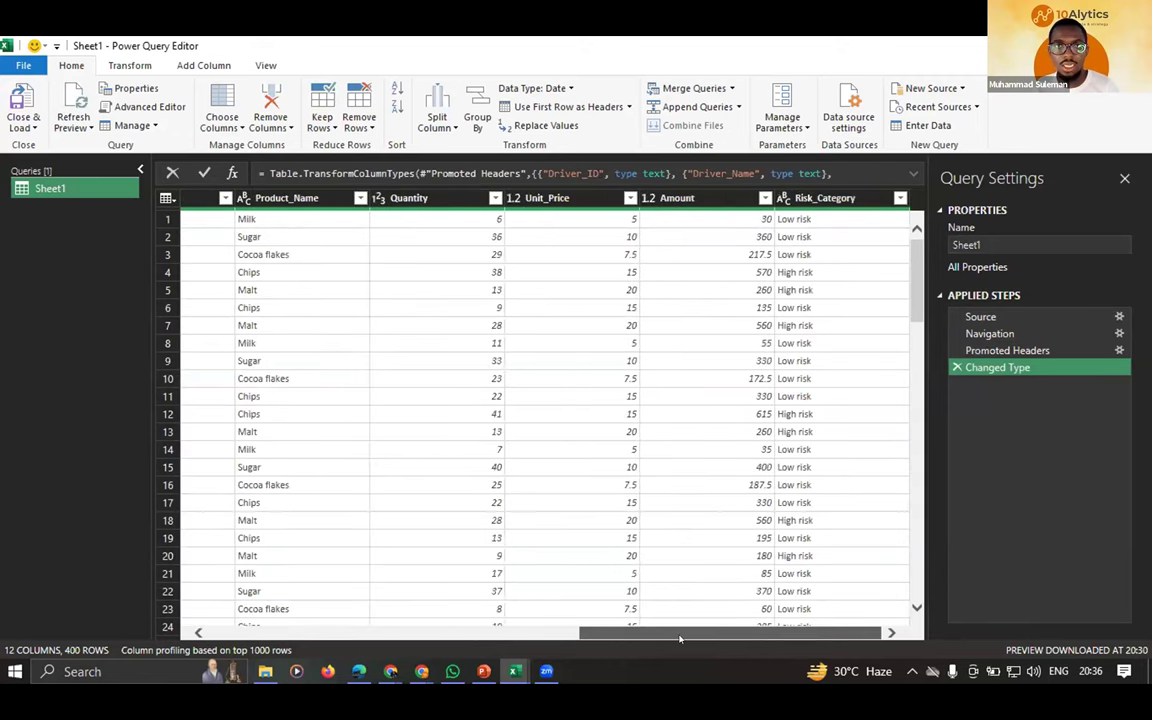
{"action": "scroll", "coordinate": [480, 580], "scroll_direction": "left", "scroll_amount": 5}
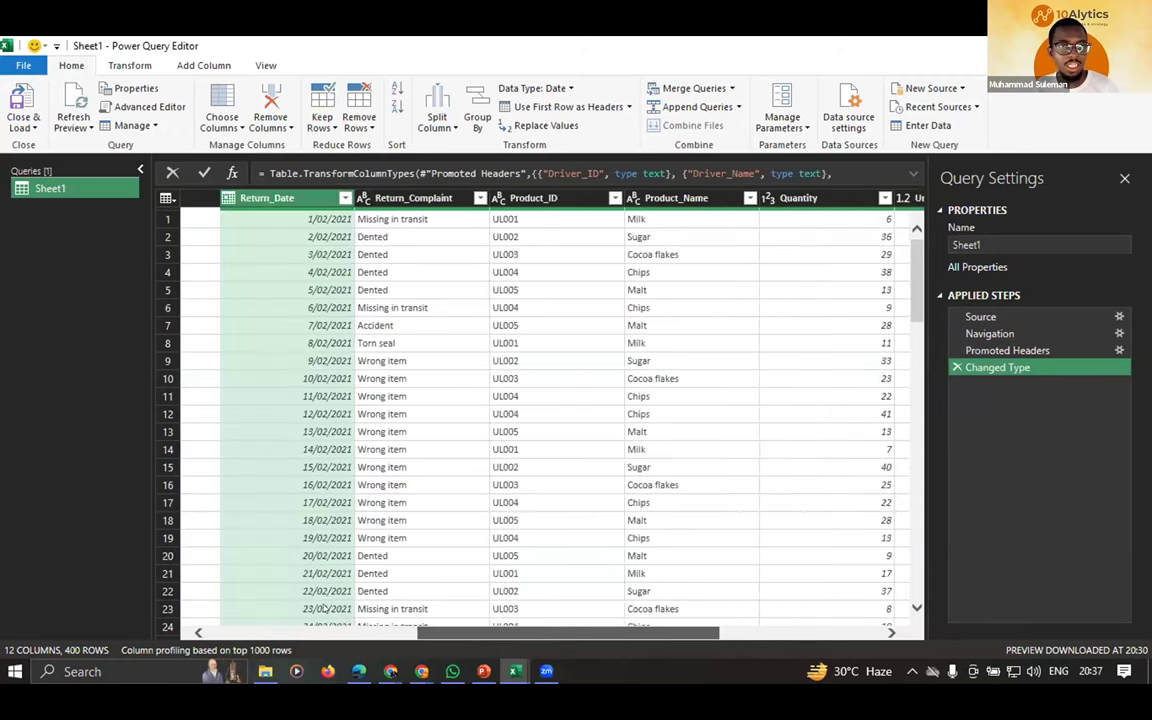
{"action": "scroll", "coordinate": [293, 548], "scroll_direction": "left", "scroll_amount": 6}
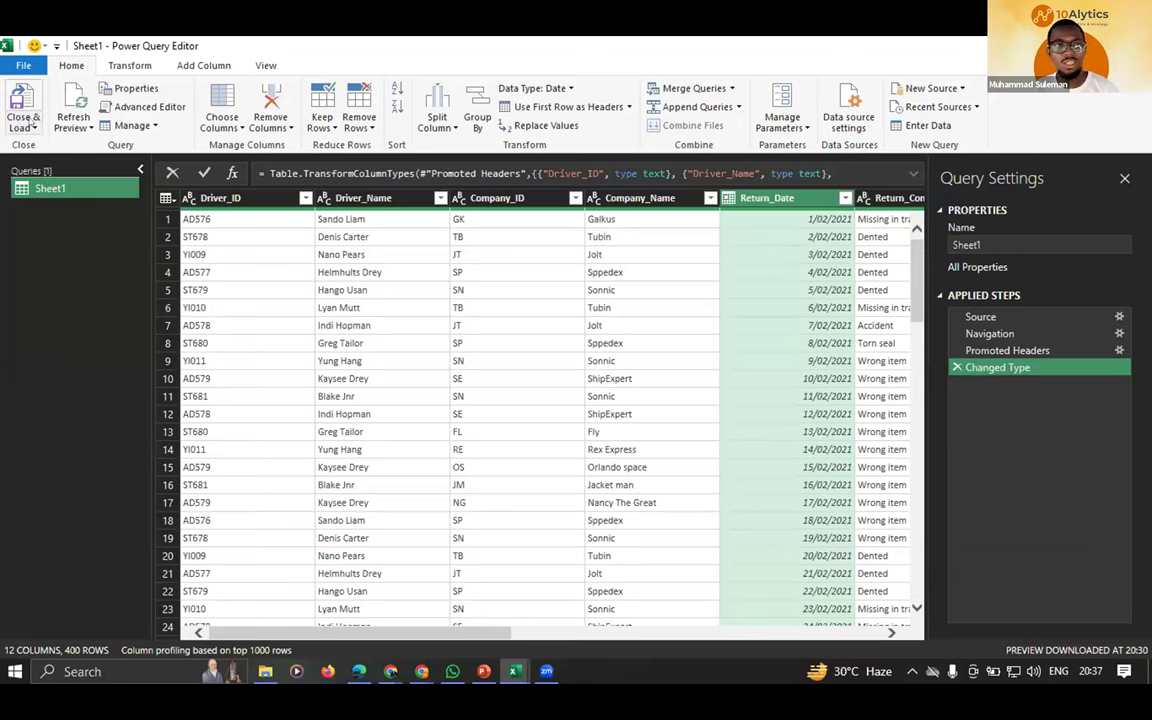
- Close and load the query into a worksheet table, and dismiss the Queries & Connections pane
{"action": "left_click", "coordinate": [28, 127]}
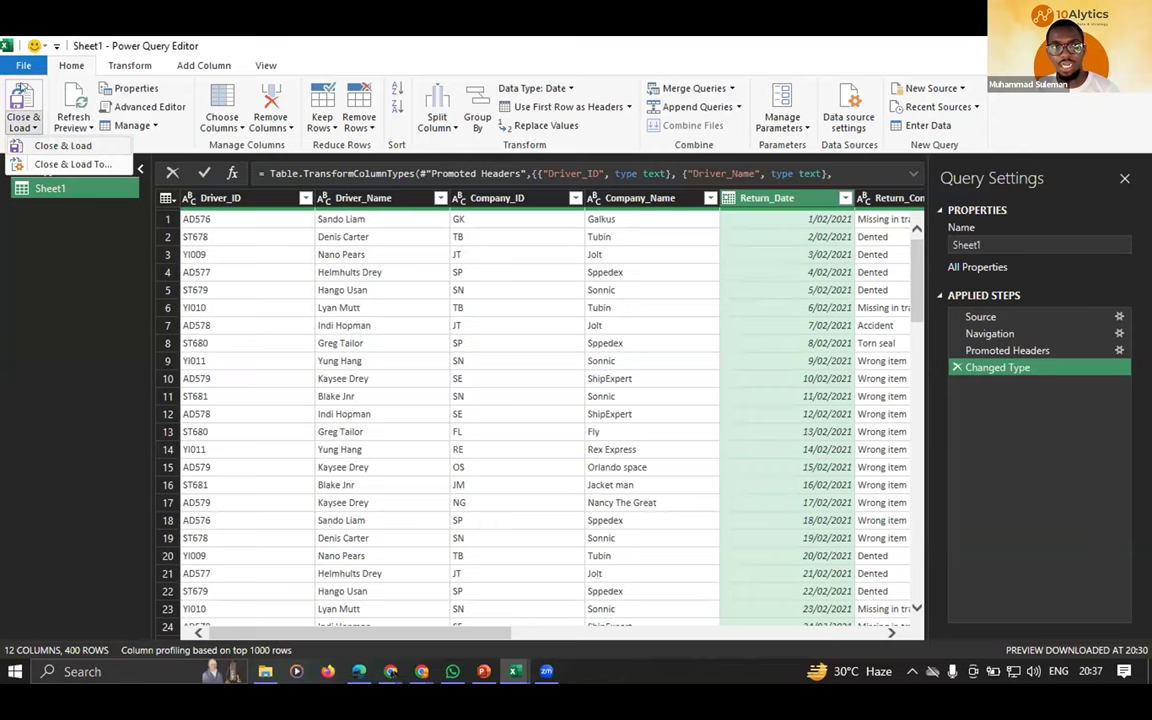
{"action": "left_click", "coordinate": [62, 145]}
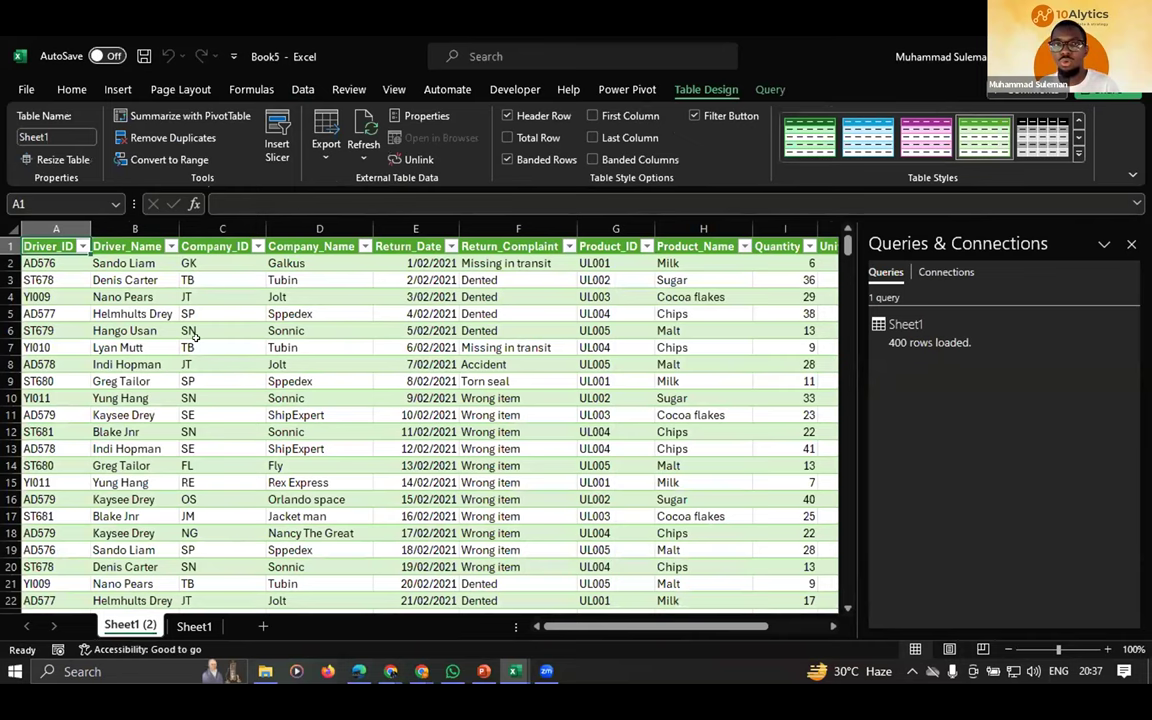
{"action": "left_click_drag", "start_coordinate": [660, 628], "coordinate": [703, 622]}
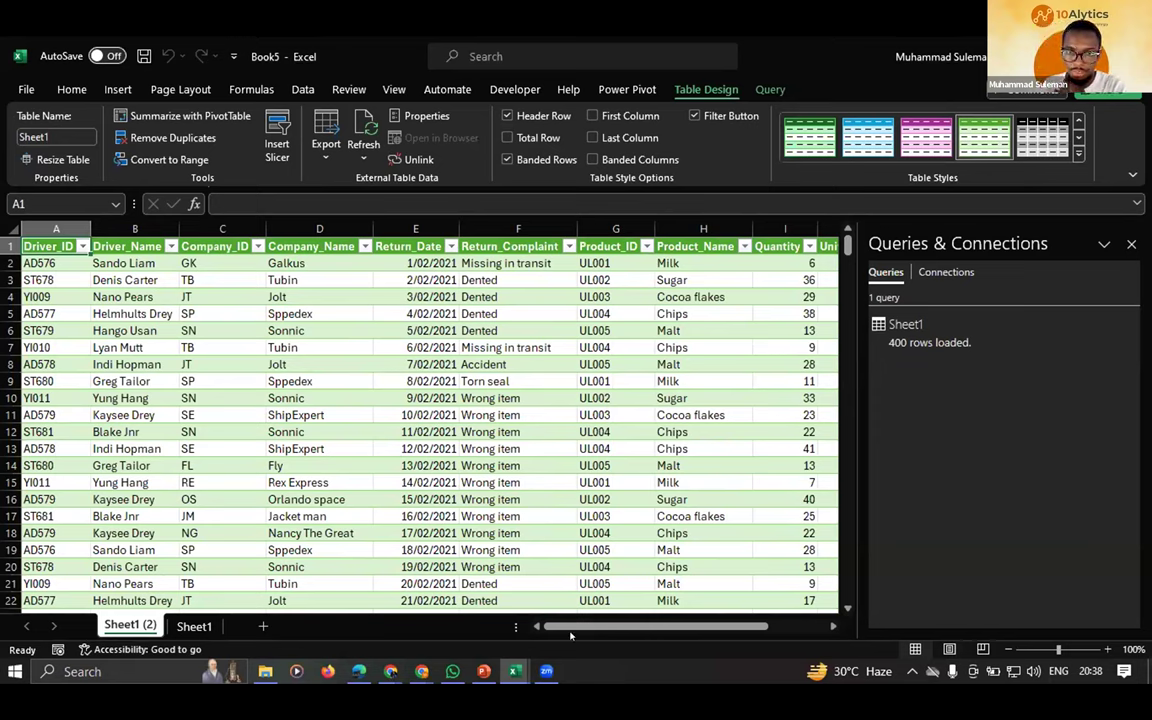
{"action": "left_click_drag", "start_coordinate": [584, 626], "coordinate": [199, 449]}
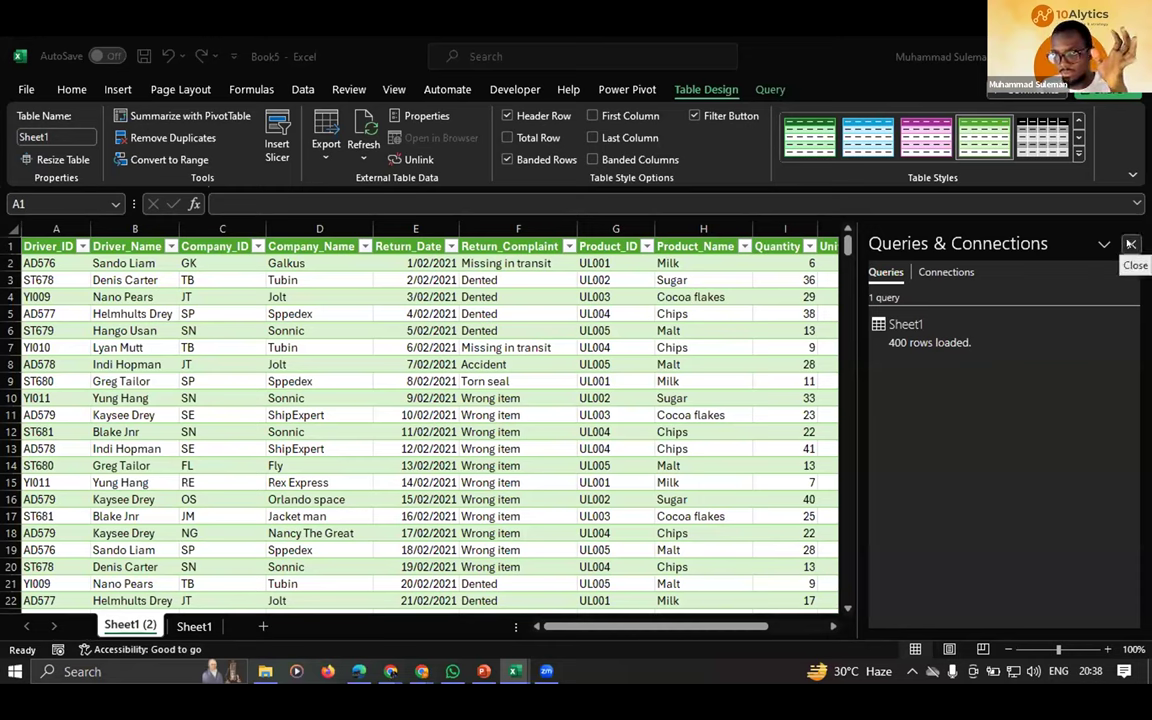
{"action": "left_click", "coordinate": [1131, 244]}
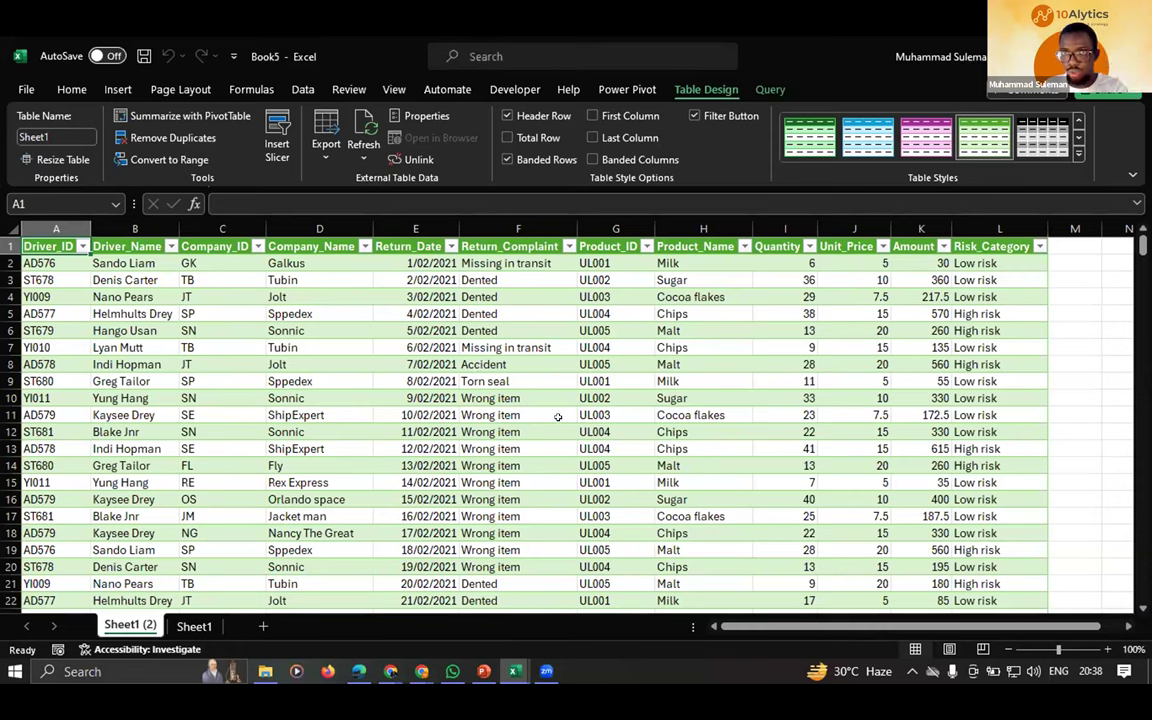
{"action": "left_click", "coordinate": [505, 364]}
{"action": "key", "text": "Down"}
{"action": "key", "text": "Down"}
{"action": "key", "text": "Down"}
{"action": "key", "text": "Left"}
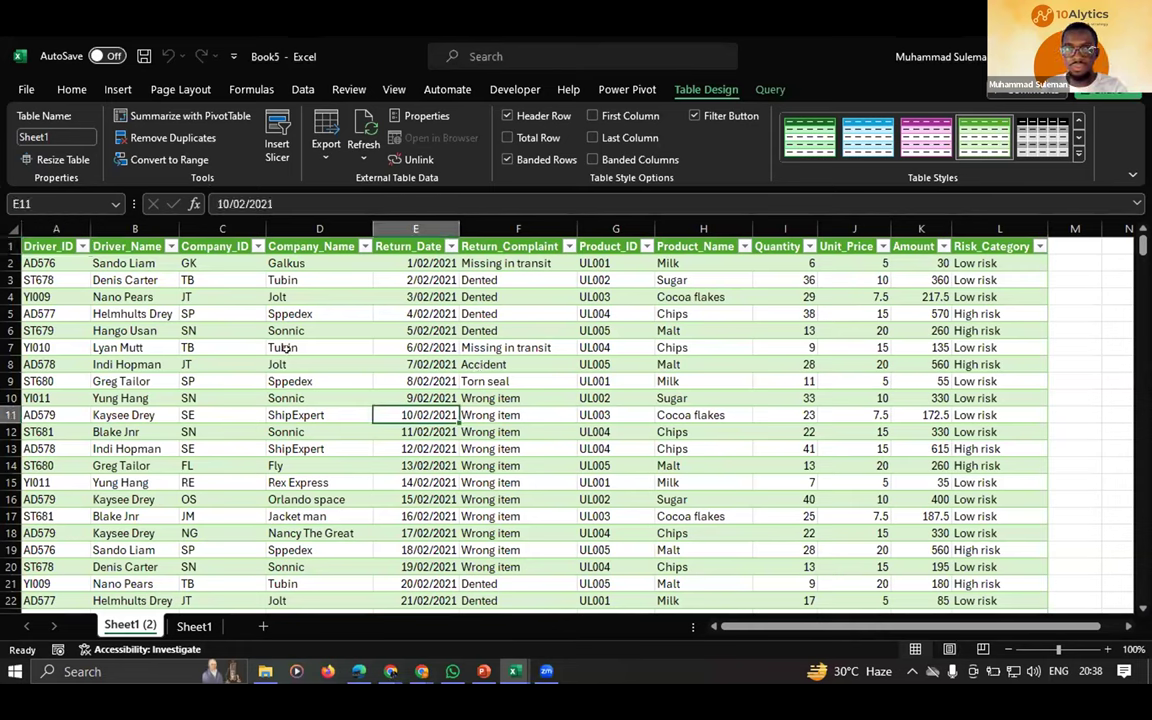
{"action": "key", "text": "Up"}
{"action": "key", "text": "Up"}
{"action": "key", "text": "Left"}
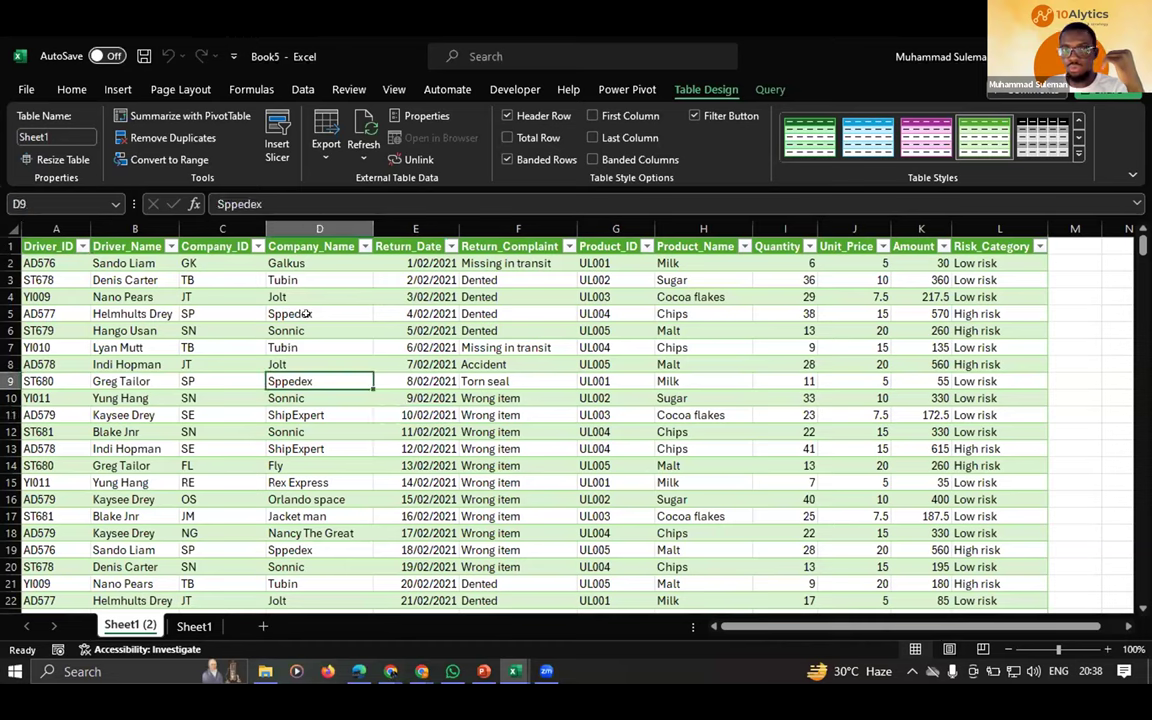
{"action": "key", "text": "Down"}
{"action": "key", "text": "Right"}
{"action": "key", "text": "Right"}
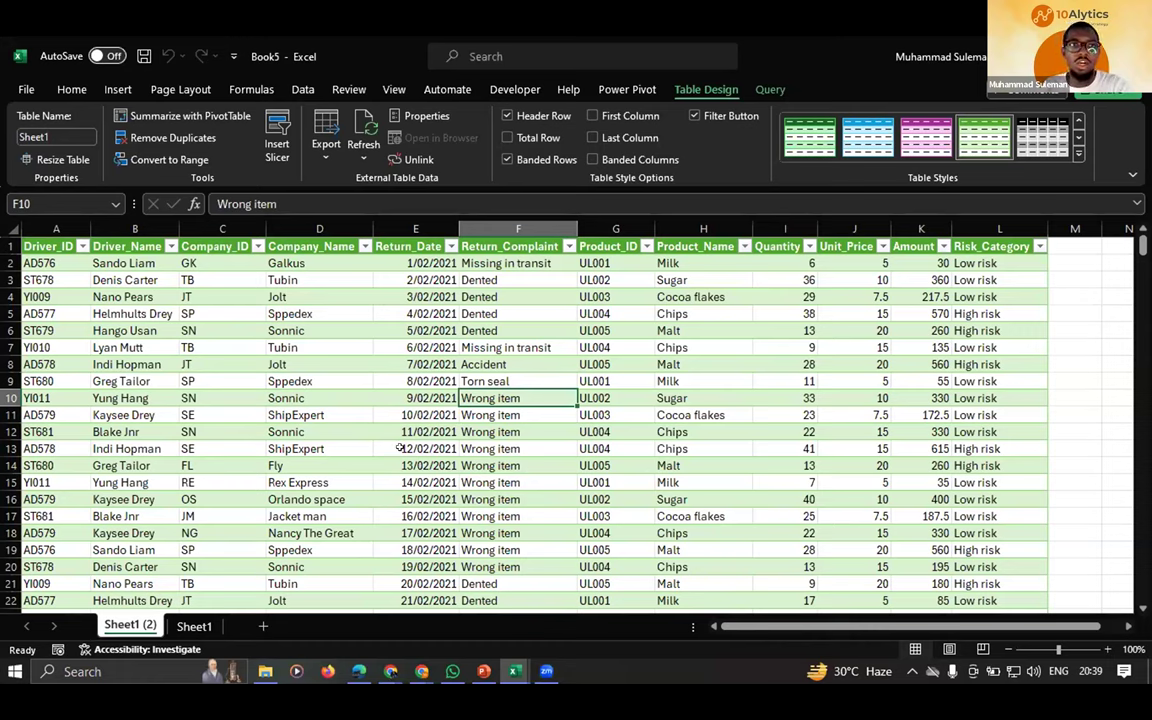
{"action": "left_click", "coordinate": [400, 327]}
{"action": "key", "text": "Down"}
{"action": "key", "text": "Down"}
{"action": "key", "text": "Right"}
{"action": "key", "text": "Right"}
{"action": "key", "text": "Left"}
{"action": "key", "text": "Left"}
{"action": "key", "text": "Up"}
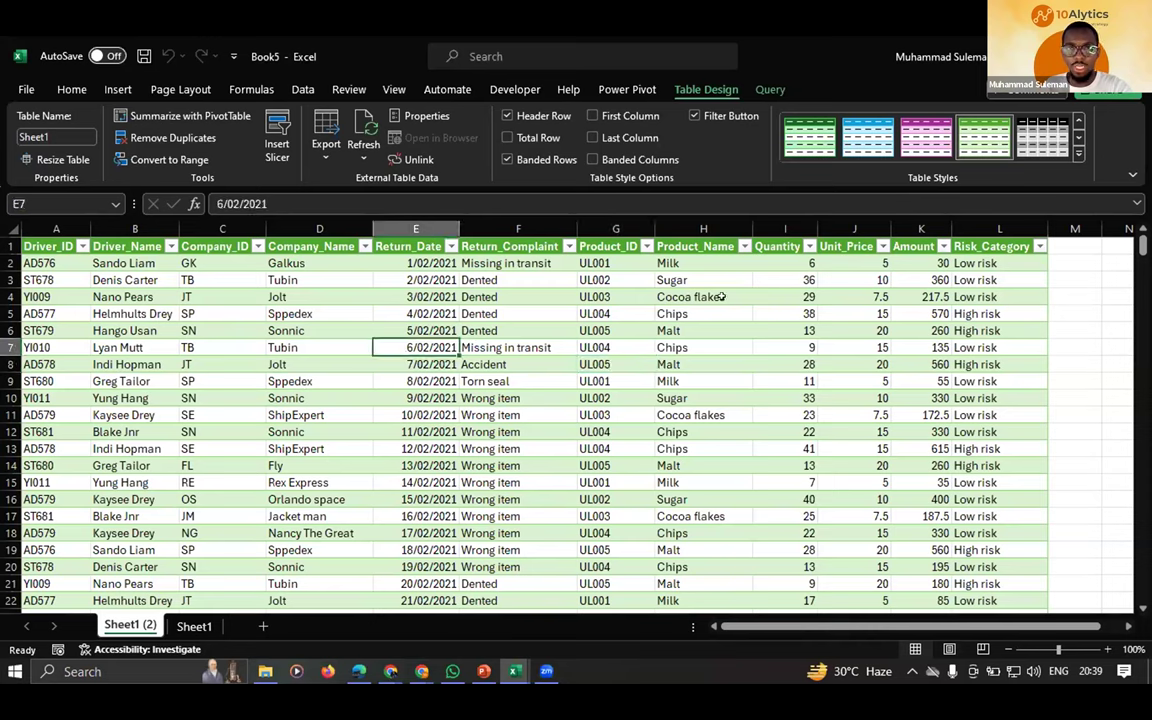
{"action": "key", "text": "Right"}
{"action": "key", "text": "Right"}
{"action": "key", "text": "Right"}
{"action": "key", "text": "Up"}
{"action": "key", "text": "Up"}
{"action": "key", "text": "Up"}
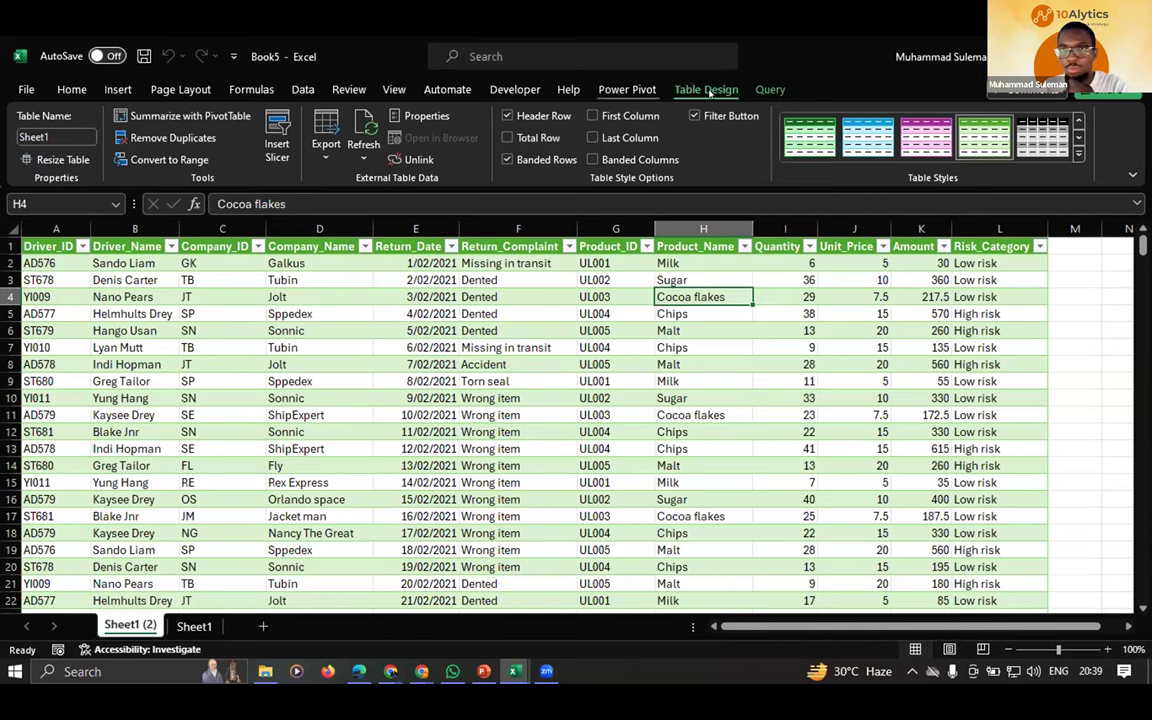
- Try the blue and purple table styles, and apply the dark green style with light green banded rows to the returns table
{"action": "left_click", "coordinate": [893, 138]}
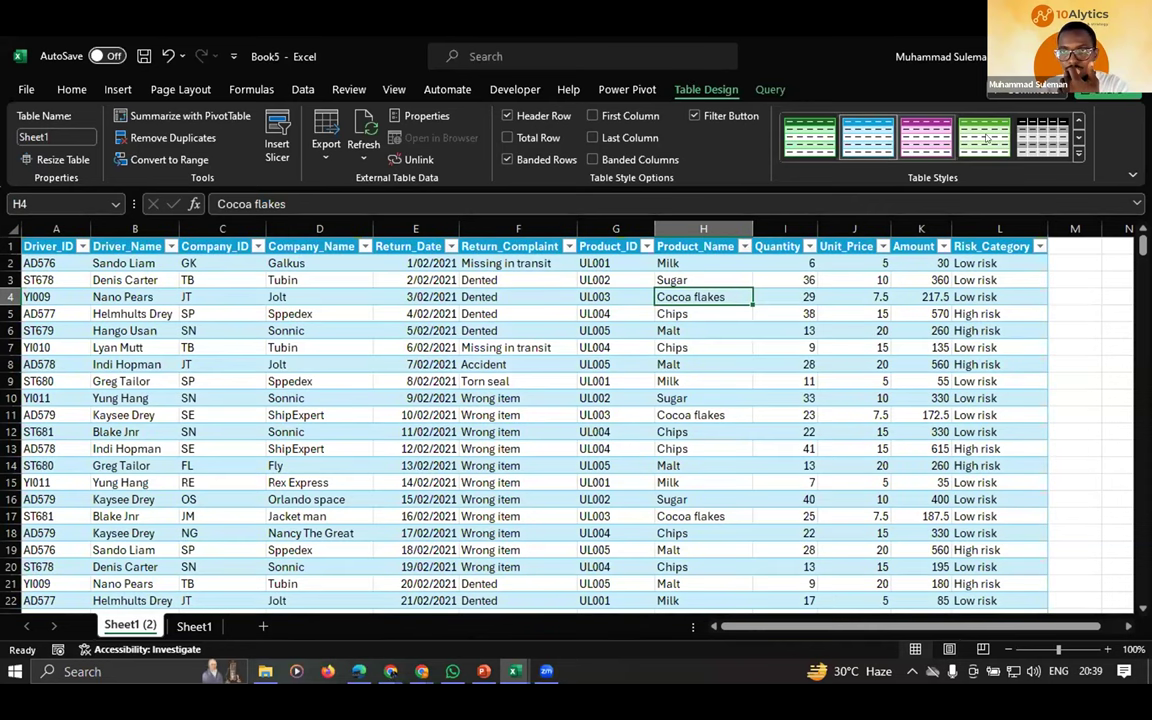
{"action": "left_click", "coordinate": [926, 138]}
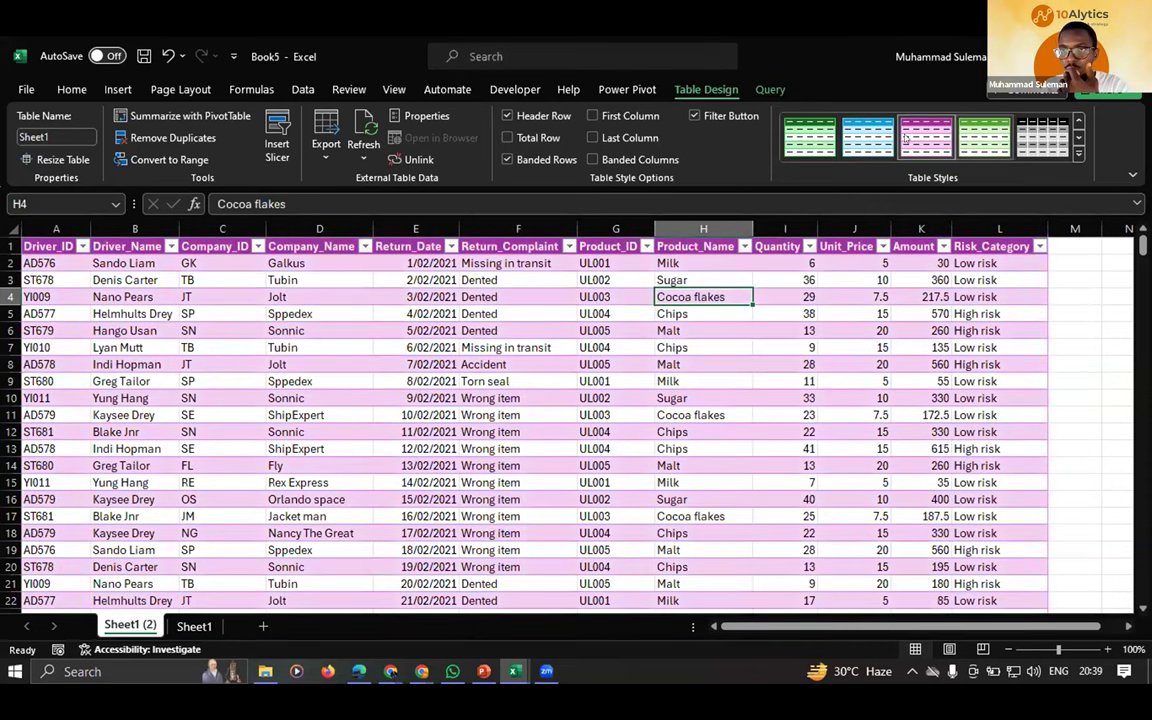
{"action": "left_click", "coordinate": [985, 138]}
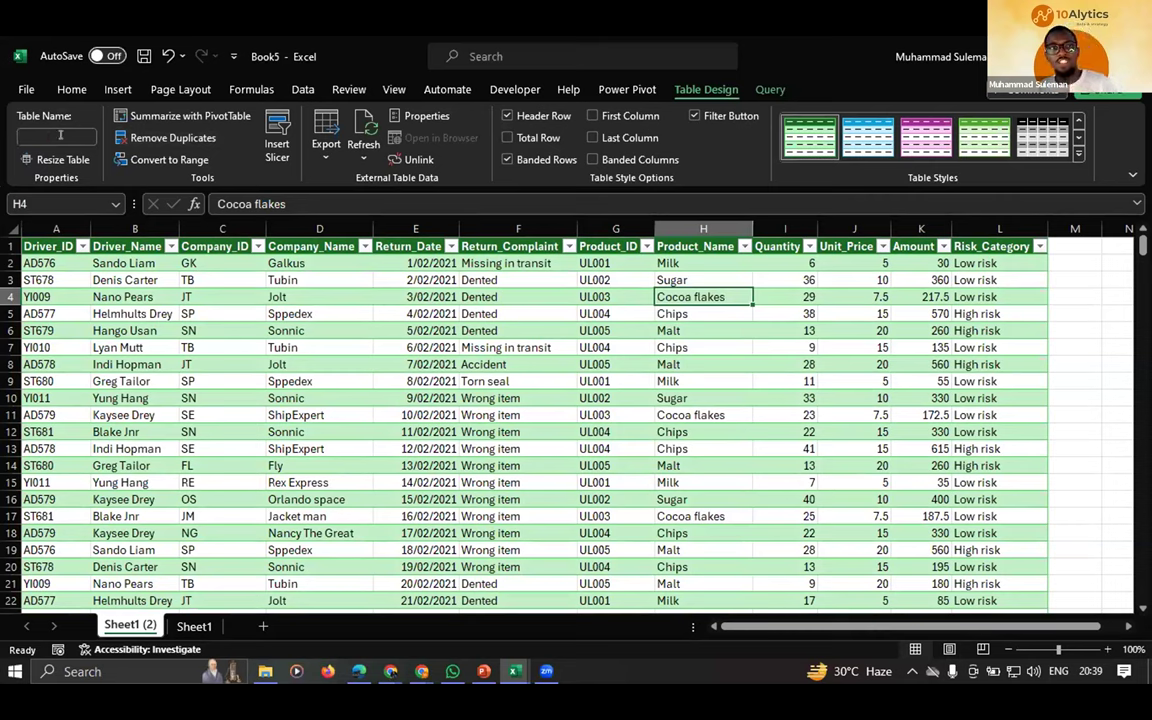
- Rename the loaded returns table as data
{"action": "left_click", "coordinate": [64, 130]}
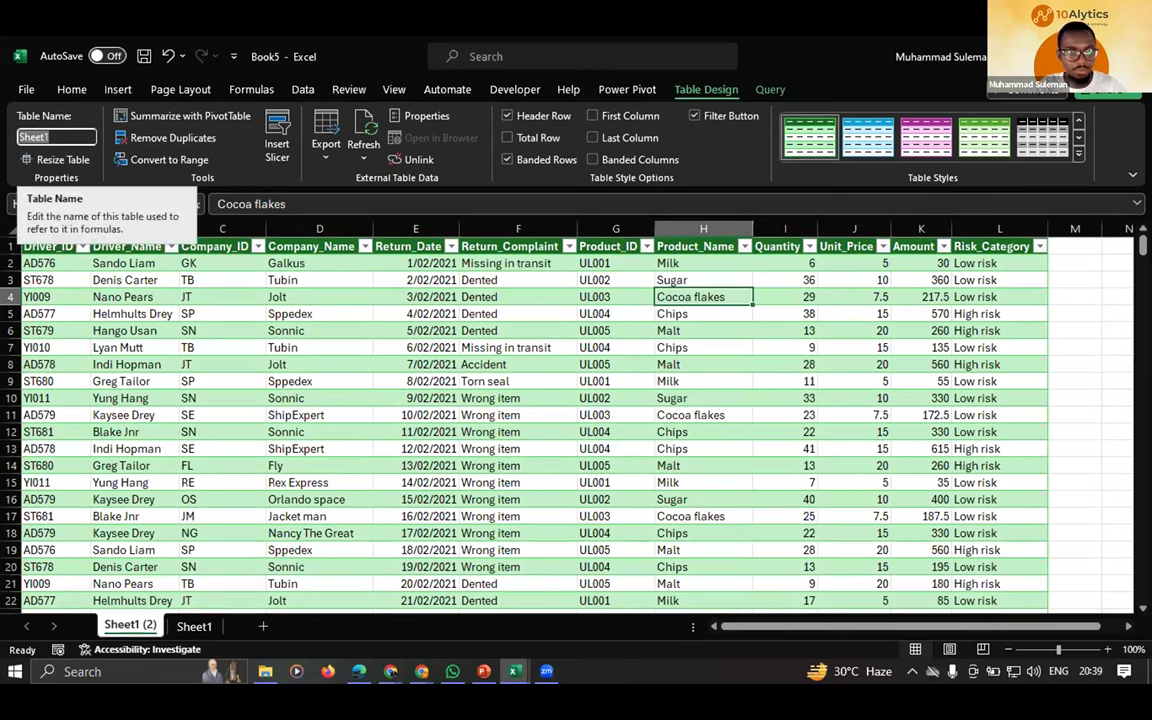
{"action": "type", "text": "data"}
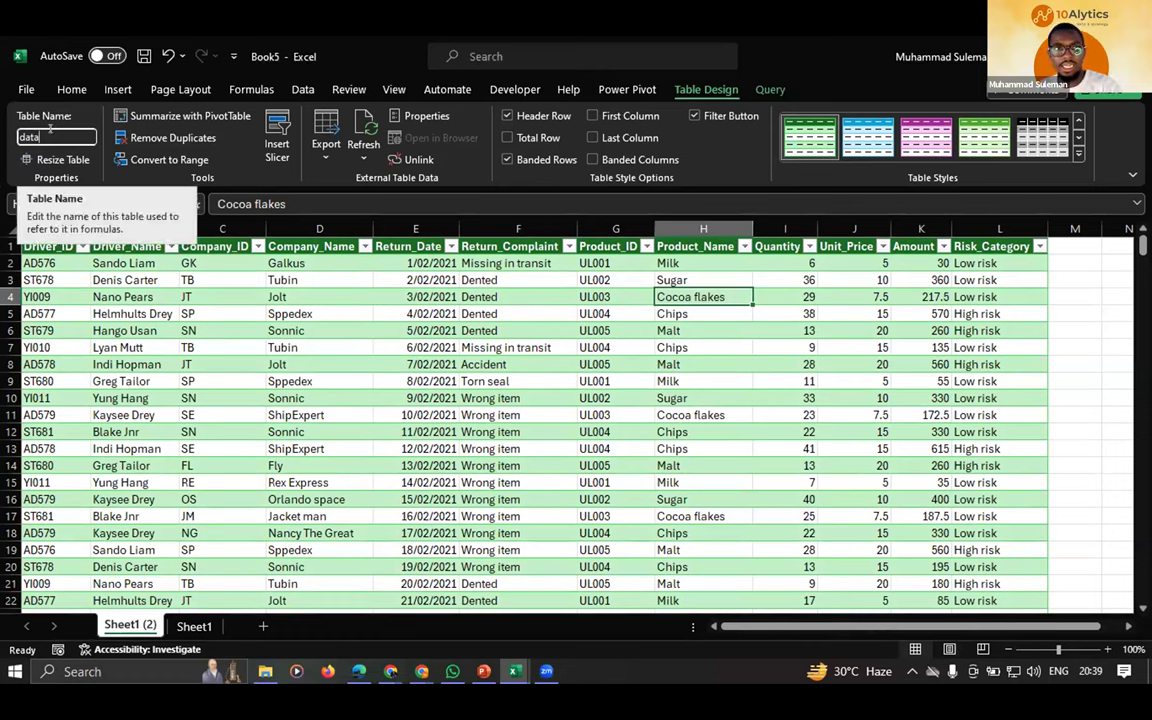
{"action": "key", "text": "Return"}
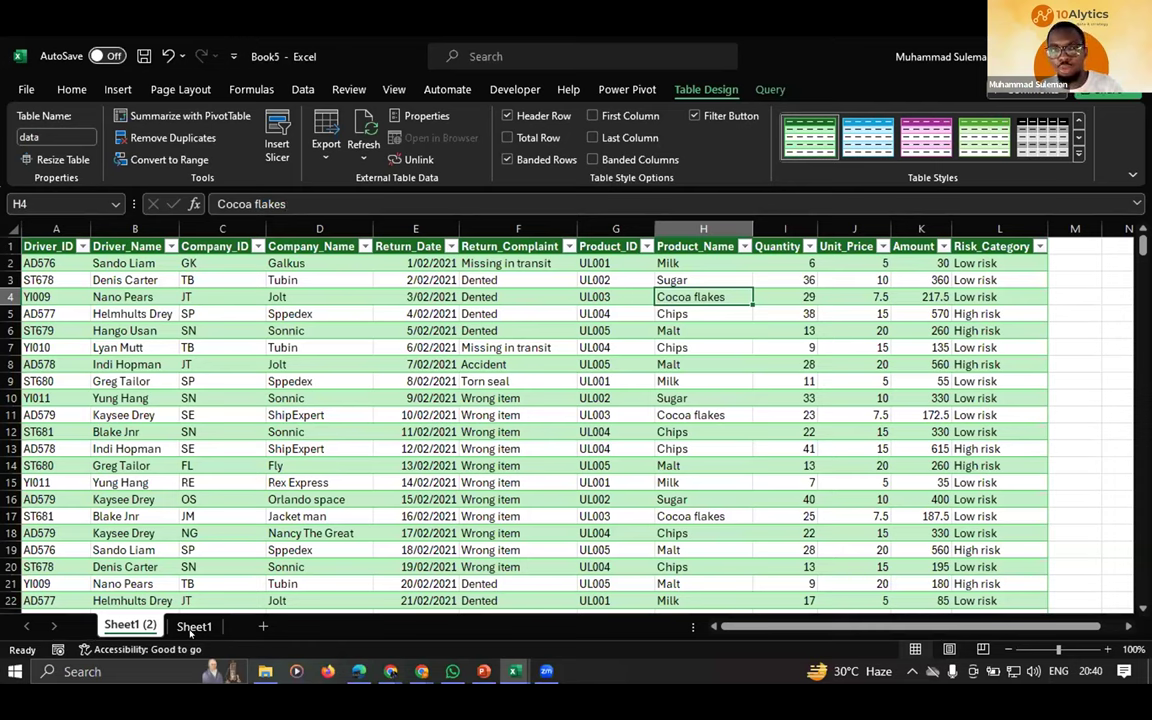
- Rename the empty Sheet1 worksheet as workings
{"action": "key", "text": "ctrl+Page_Down"}
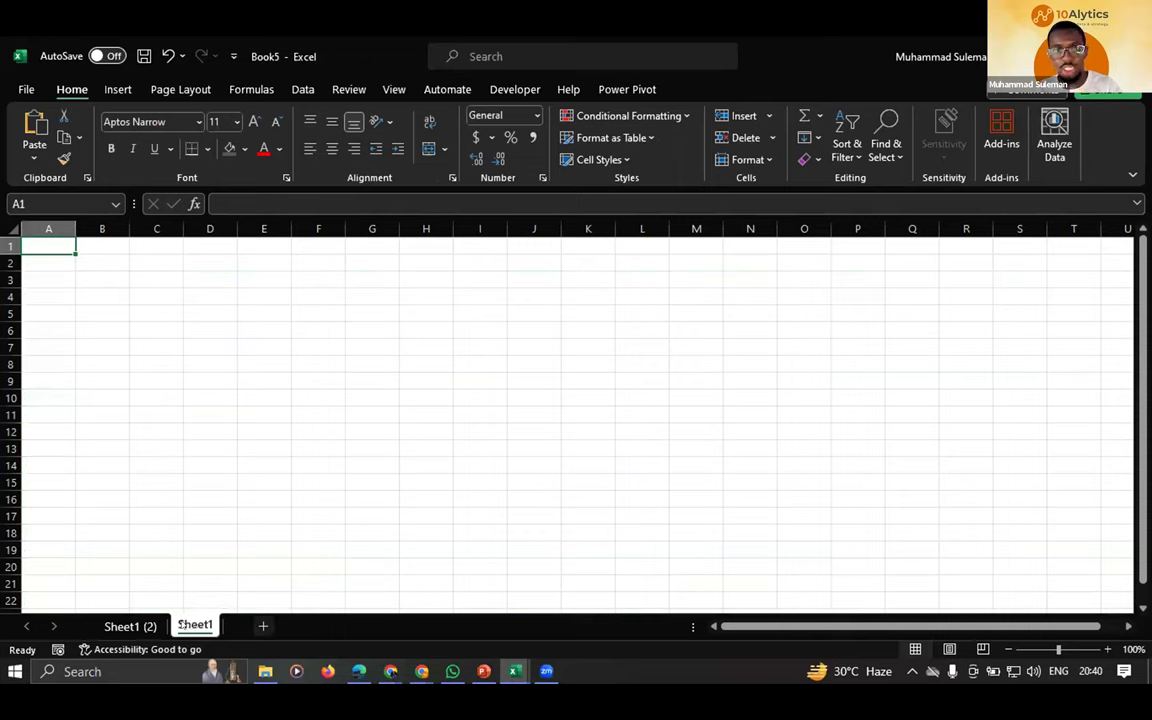
{"action": "double_click", "coordinate": [190, 624]}
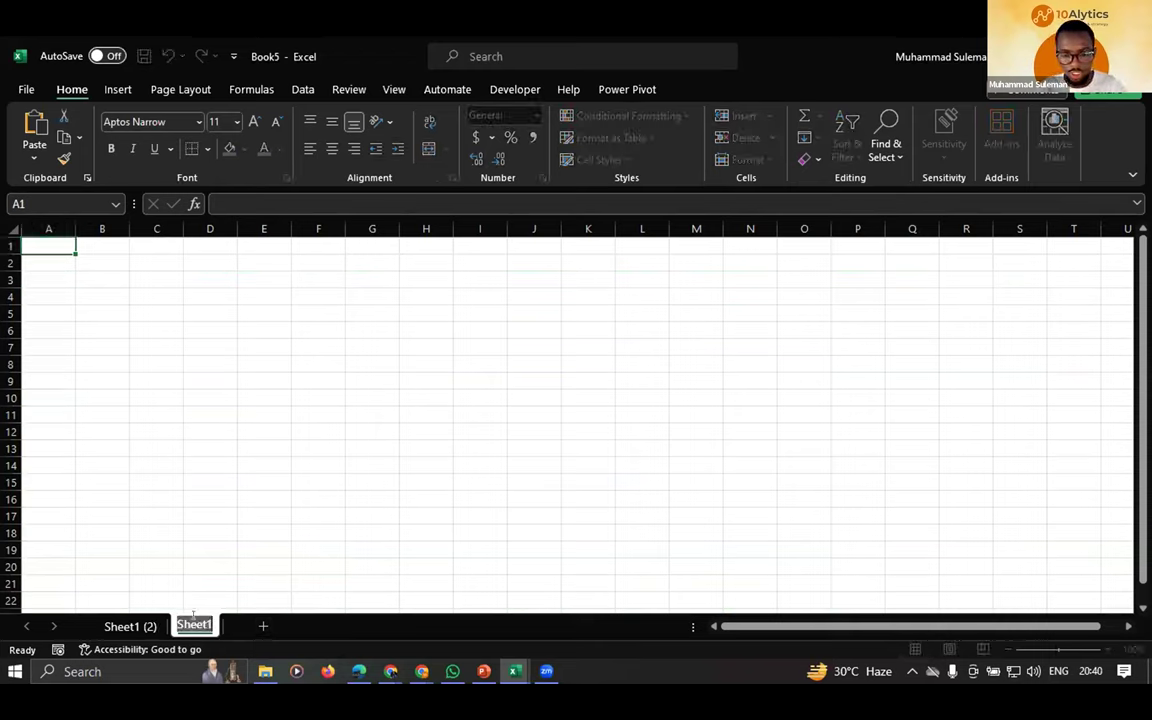
{"action": "type", "text": "working"}
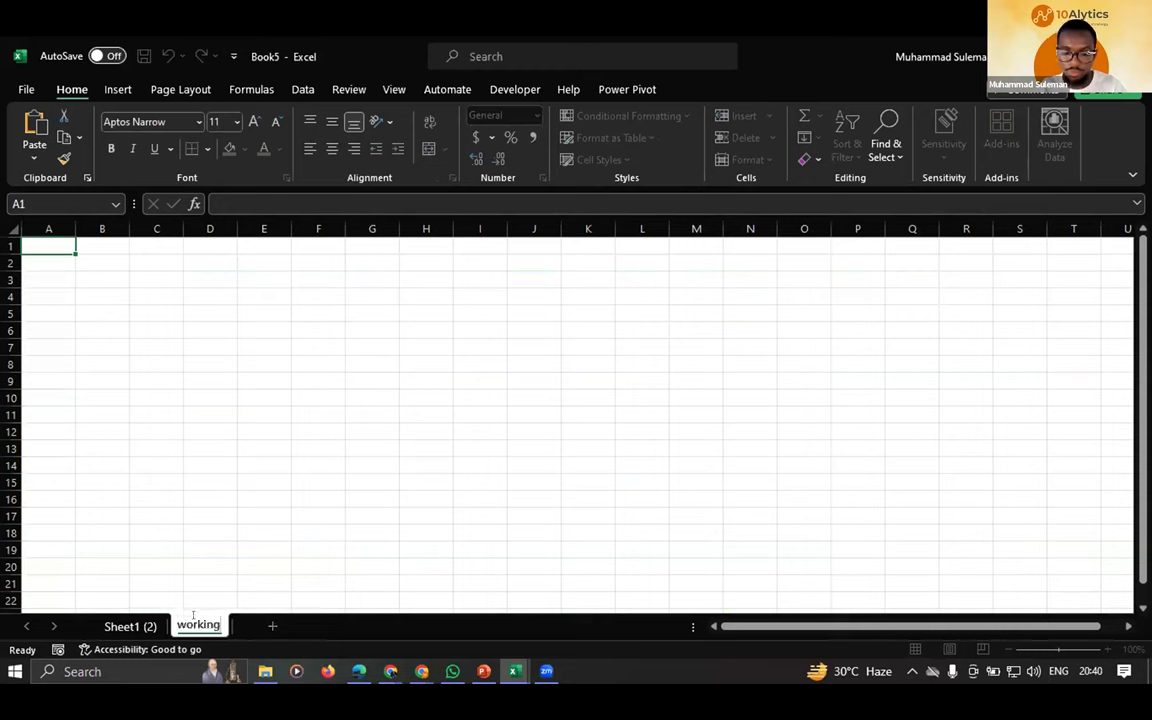
{"action": "type", "text": "s"}
{"action": "key", "text": "Return"}
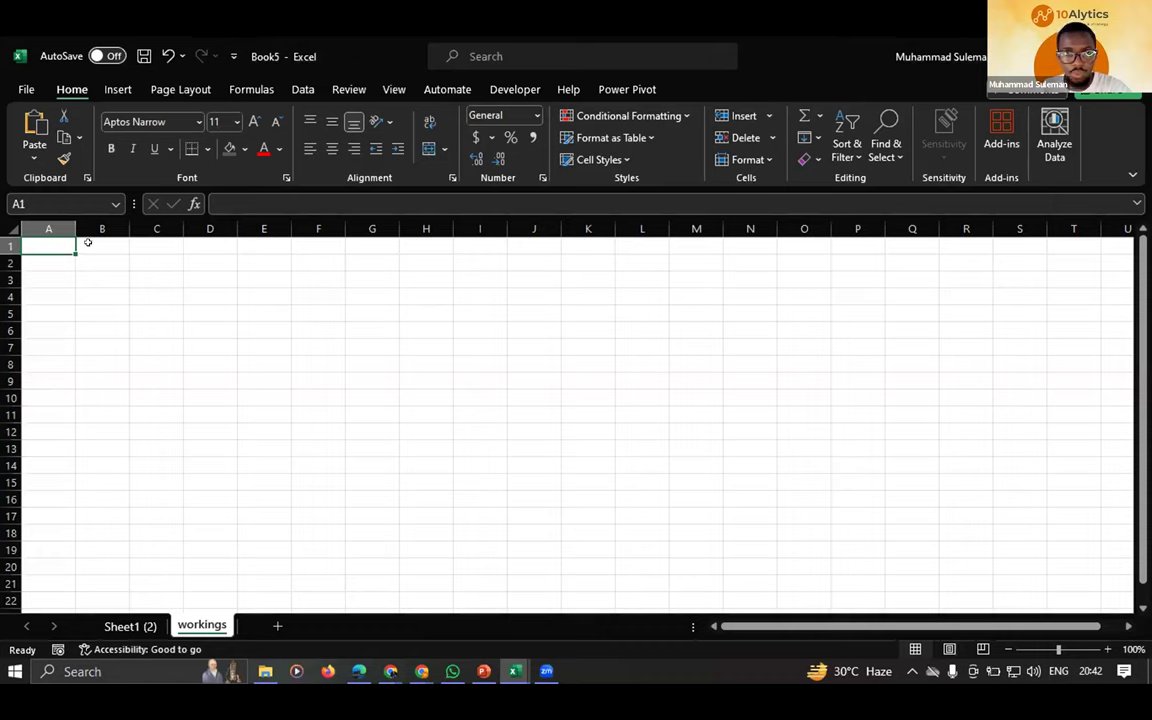
- Insert a PivotTable based on the data table at cell A1 of the workings sheet
{"action": "left_click", "coordinate": [116, 89]}
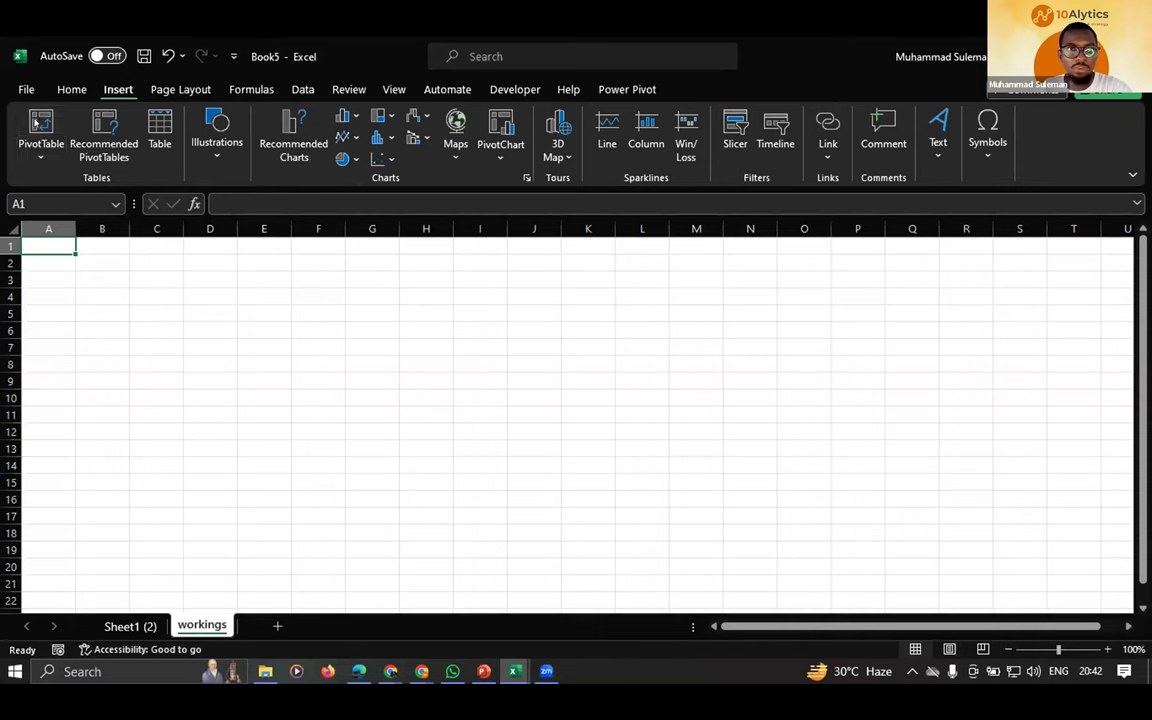
{"action": "left_click", "coordinate": [42, 120]}
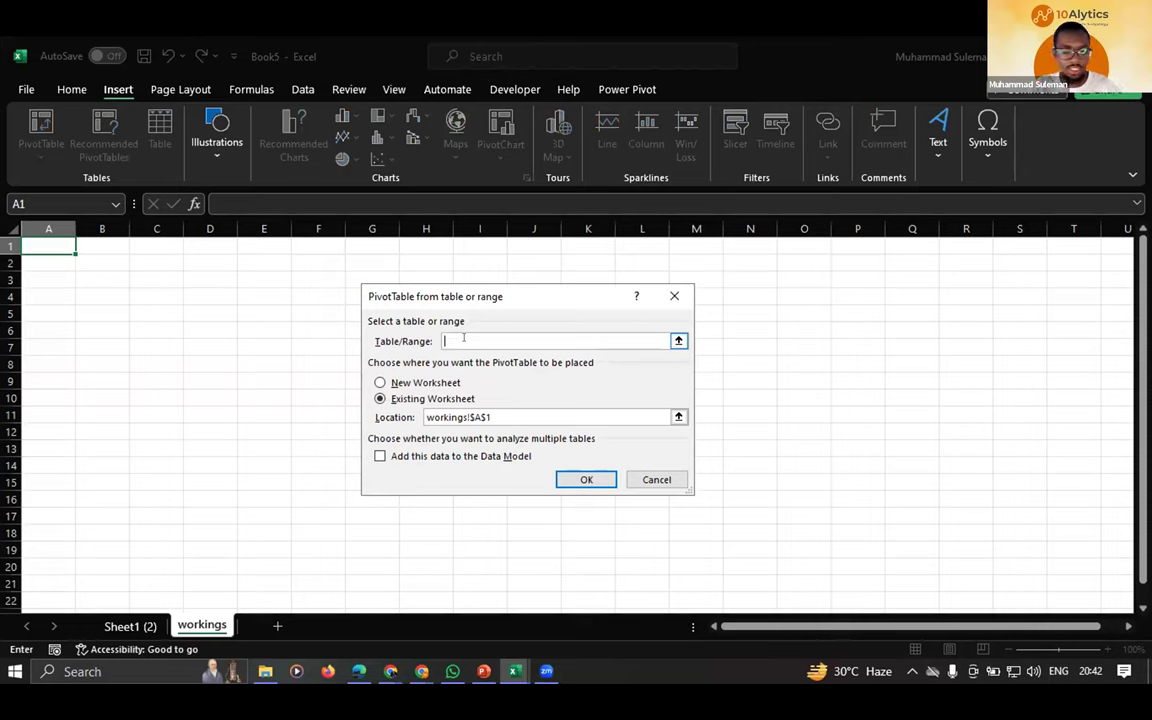
{"action": "type", "text": "data"}
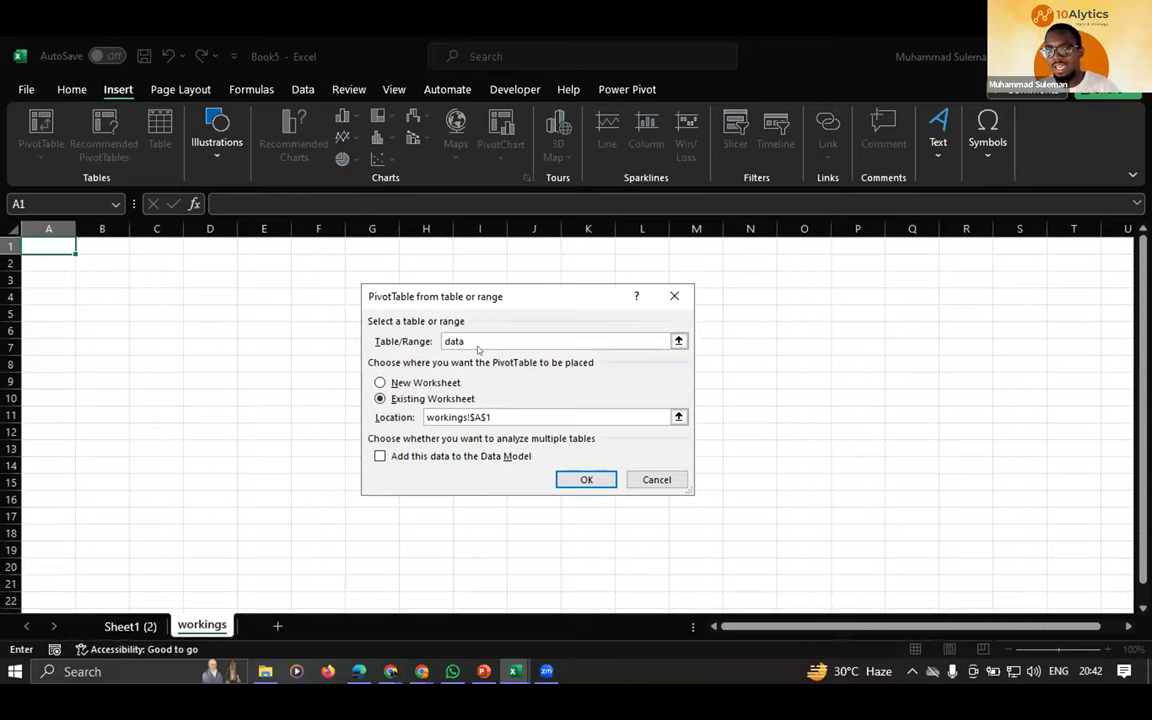
{"action": "left_click", "coordinate": [586, 480]}
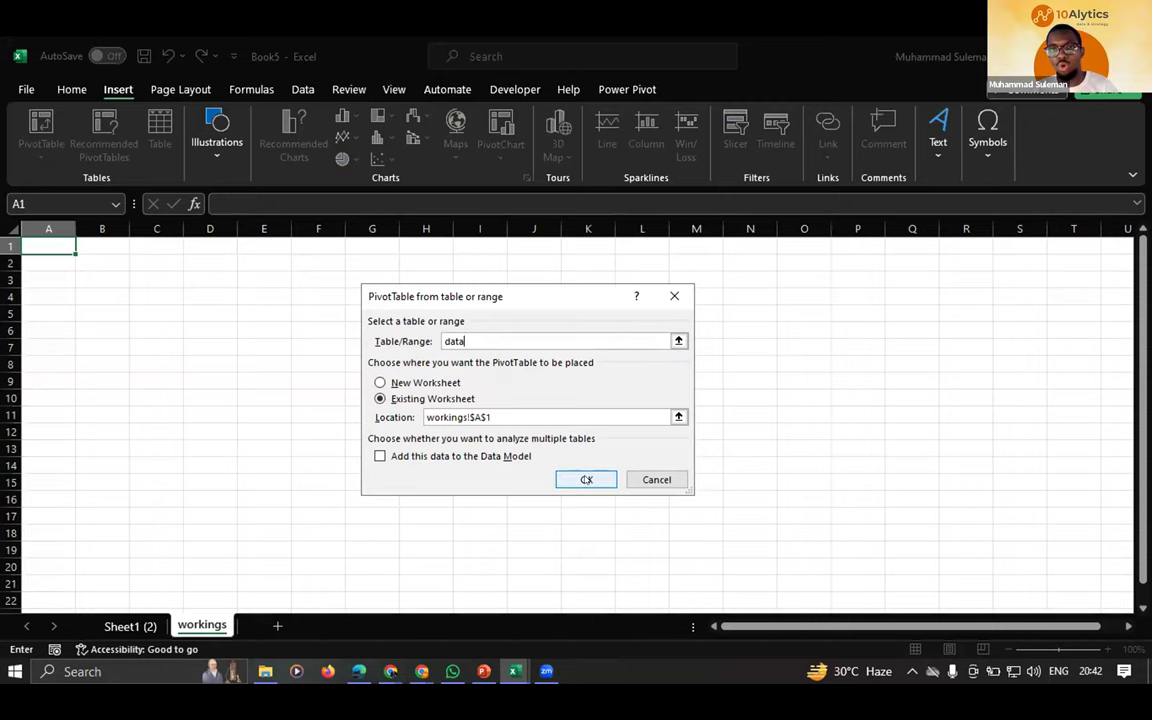
{"action": "left_click", "coordinate": [586, 480]}
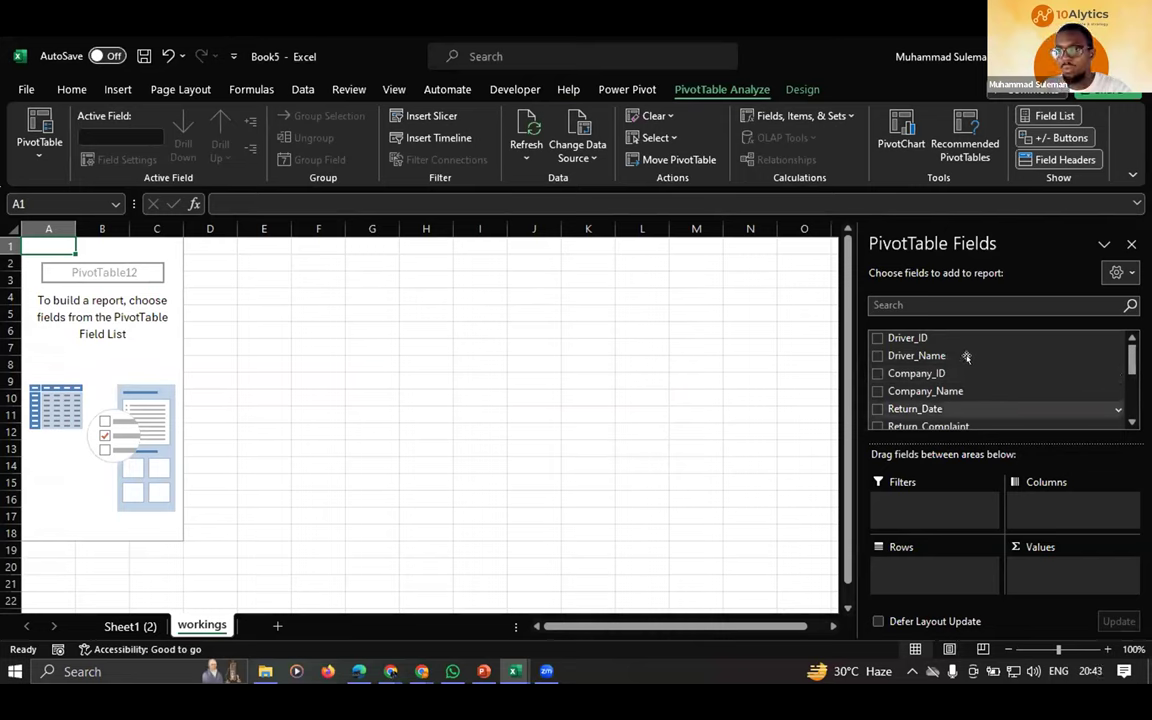
- Add a count of Driver_ID to the values of the PivotTable at A1
{"action": "scroll", "coordinate": [910, 370], "scroll_direction": "down", "scroll_amount": 4}
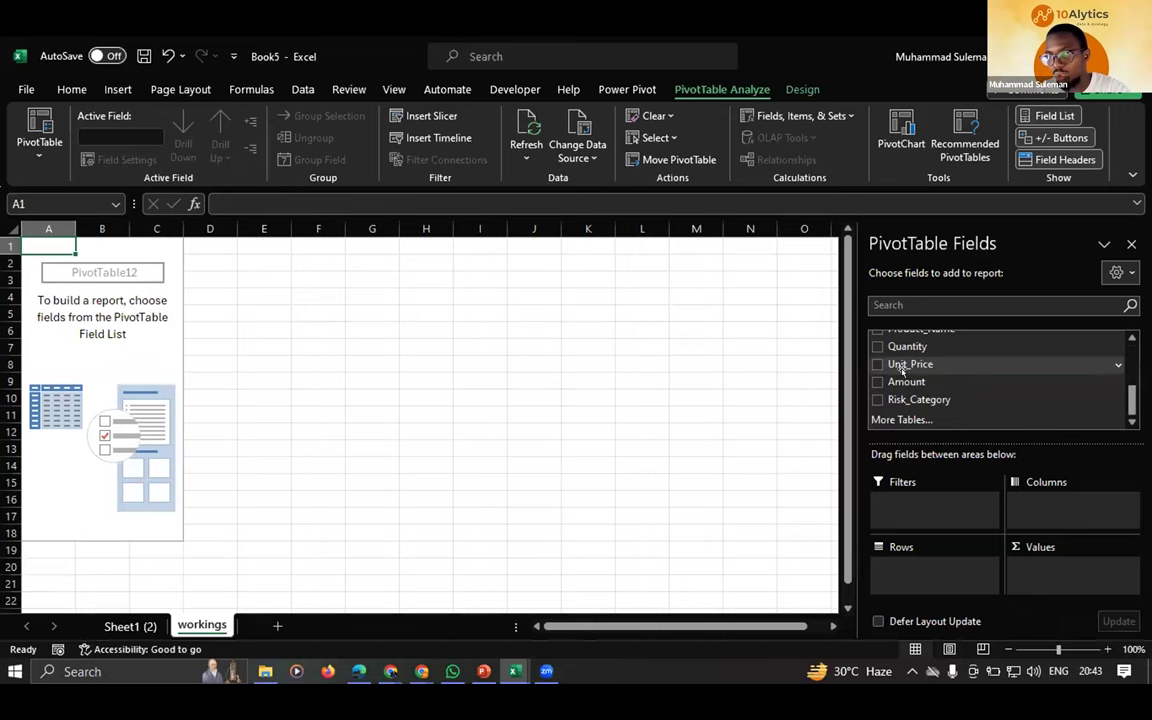
{"action": "scroll", "coordinate": [905, 370], "scroll_direction": "up", "scroll_amount": 4}
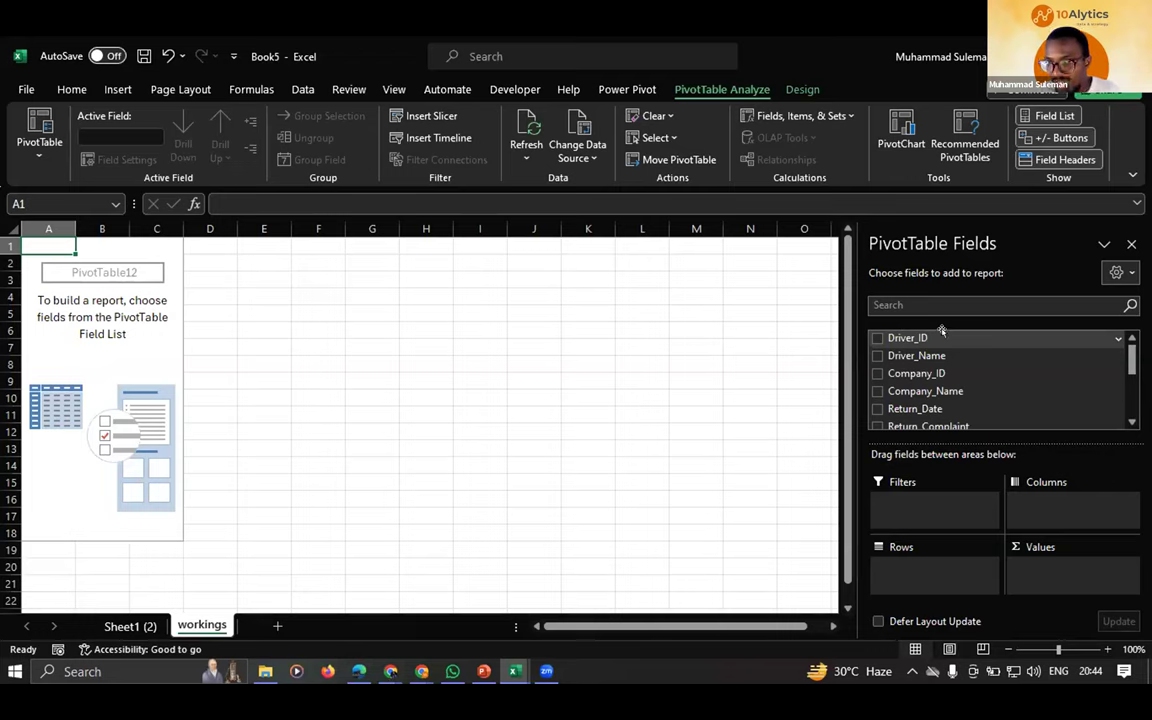
{"action": "left_click_drag", "start_coordinate": [920, 337], "coordinate": [1052, 580]}
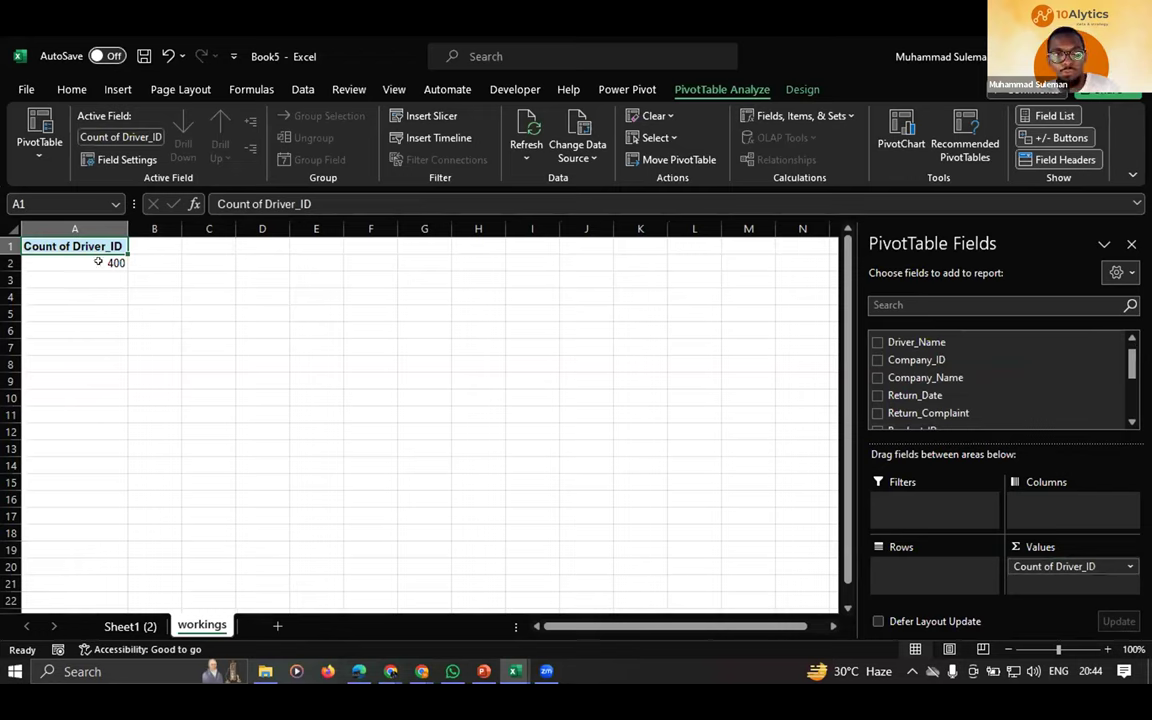
{"action": "mouse_move", "coordinate": [96, 258]}
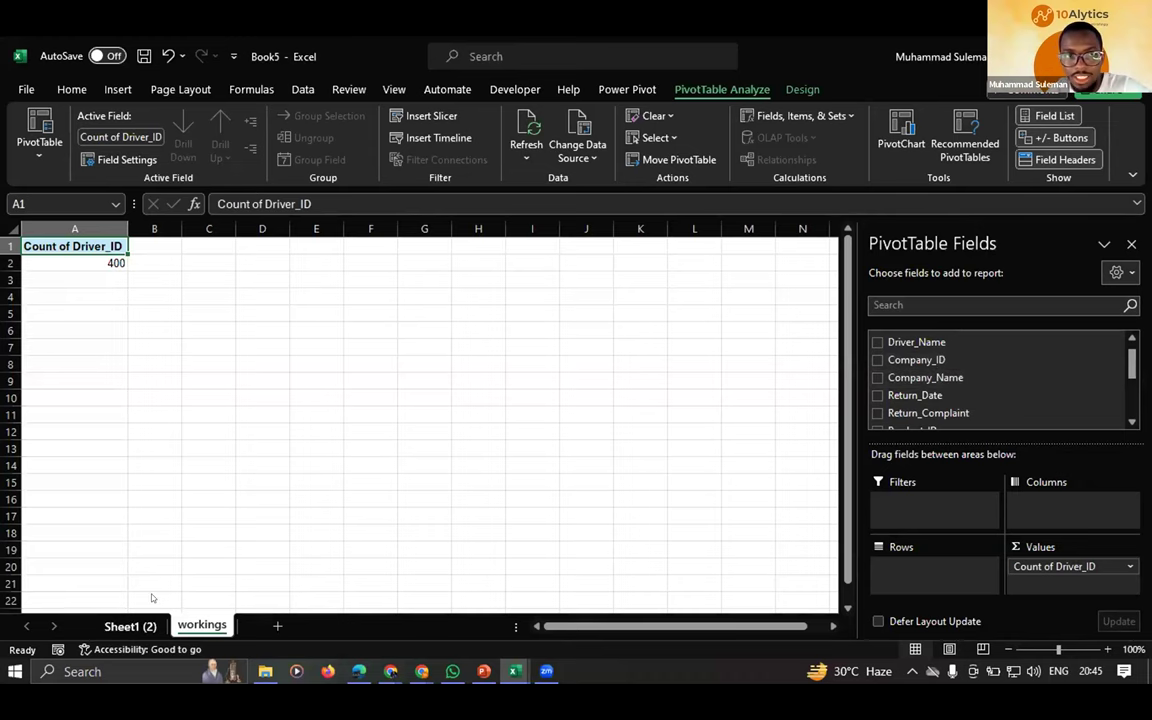
- Check the Quantity column in the returns table, and add the sums of Quantity and Amount to the PivotTable at A1 on workings
{"action": "key", "text": "ctrl+Page_Up"}
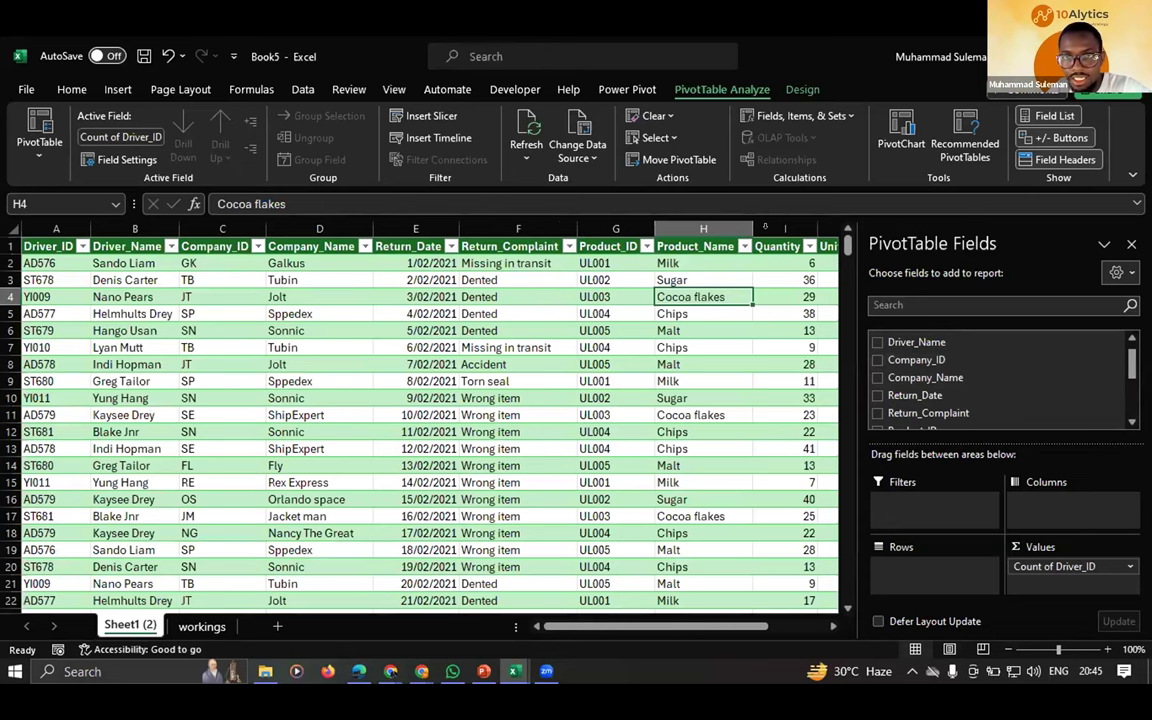
{"action": "left_click", "coordinate": [778, 226]}
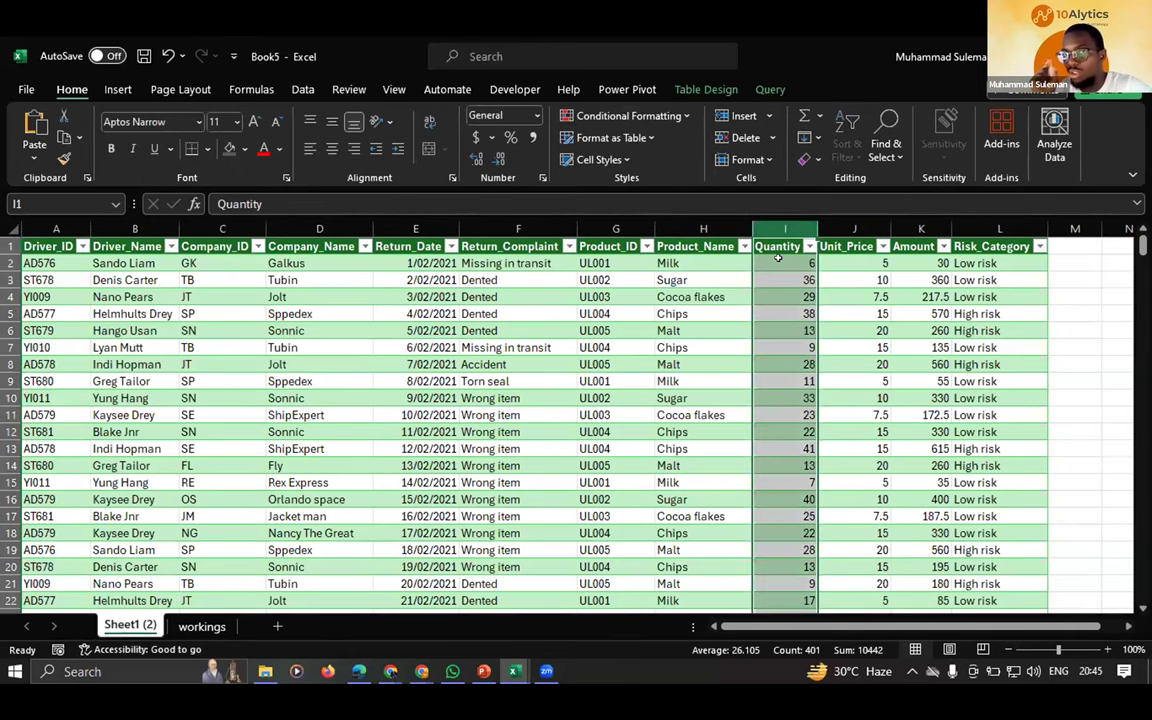
{"action": "left_click", "coordinate": [697, 230]}
{"action": "left_click", "coordinate": [790, 263]}
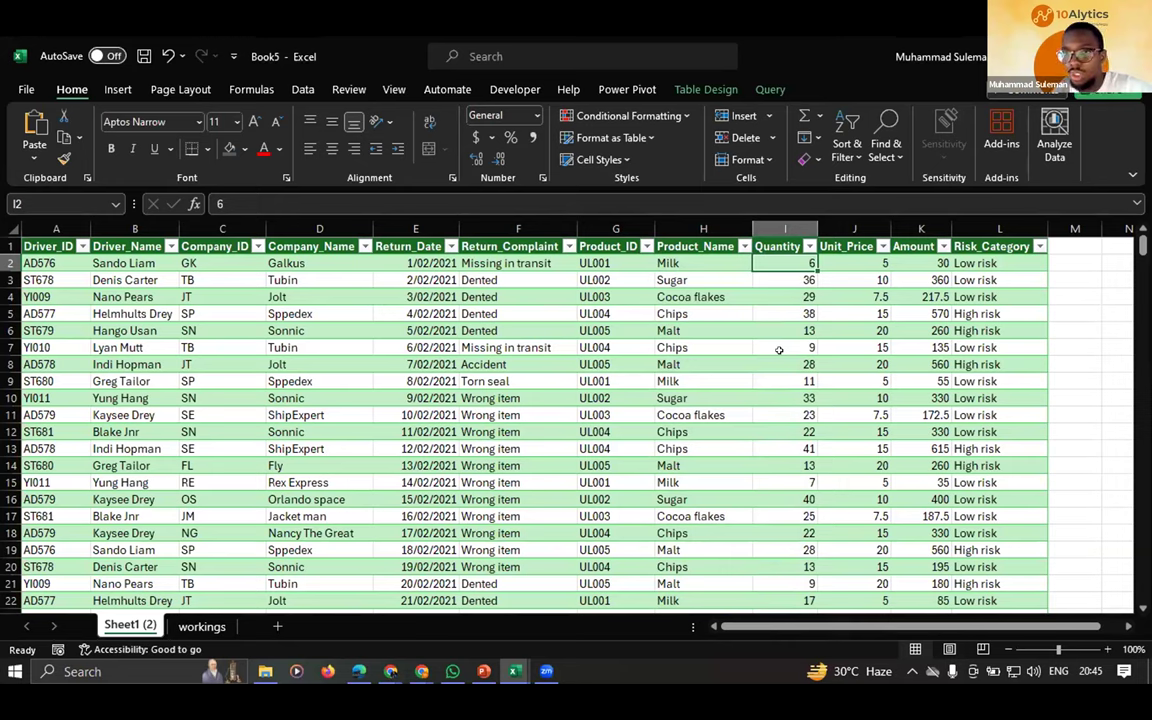
{"action": "left_click", "coordinate": [216, 624]}
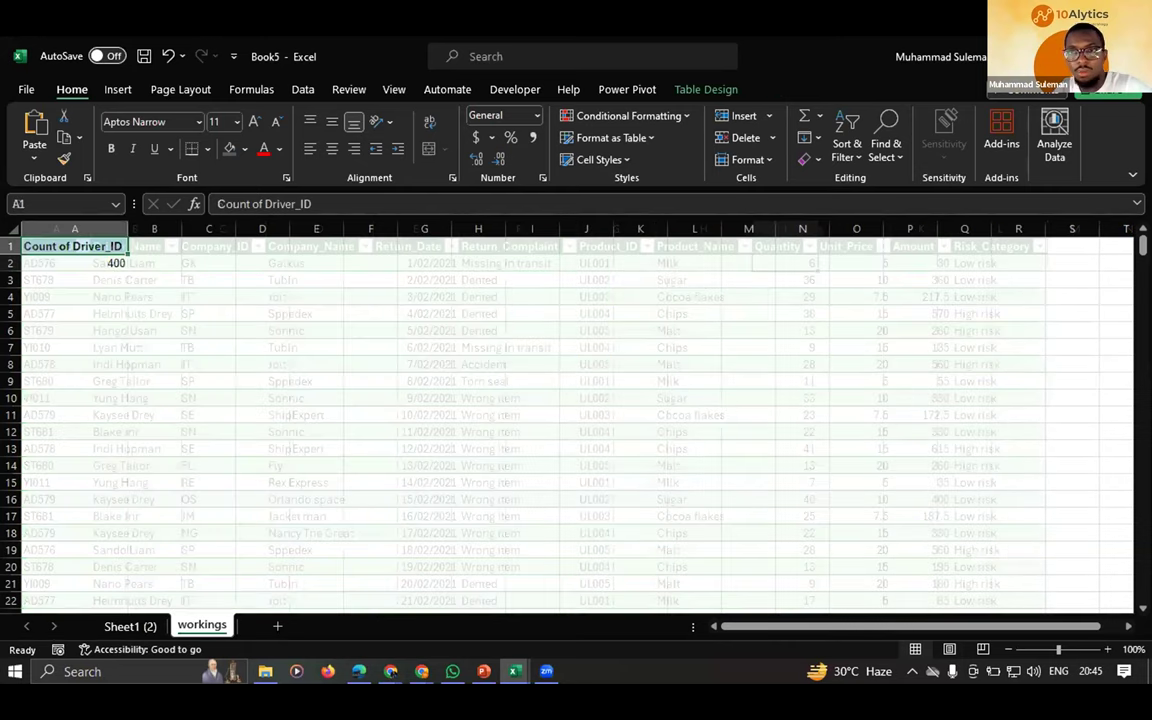
{"action": "scroll", "coordinate": [969, 373], "scroll_direction": "down", "scroll_amount": 2}
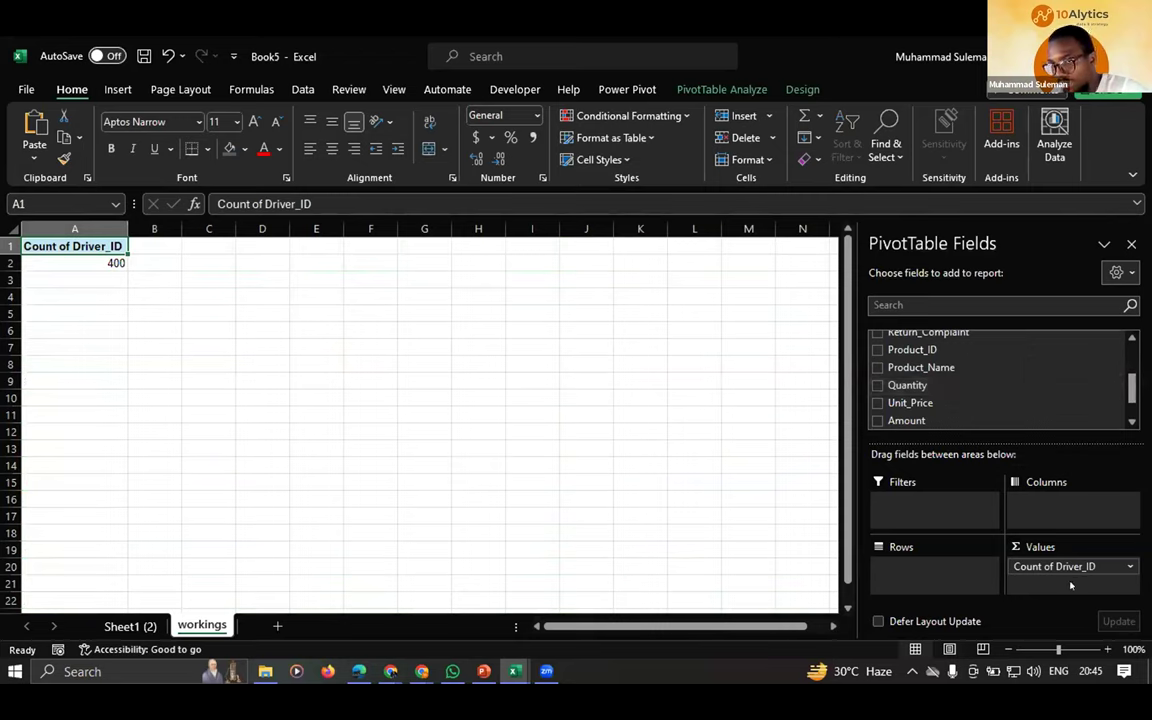
{"action": "left_click_drag", "start_coordinate": [912, 381], "coordinate": [1063, 585]}
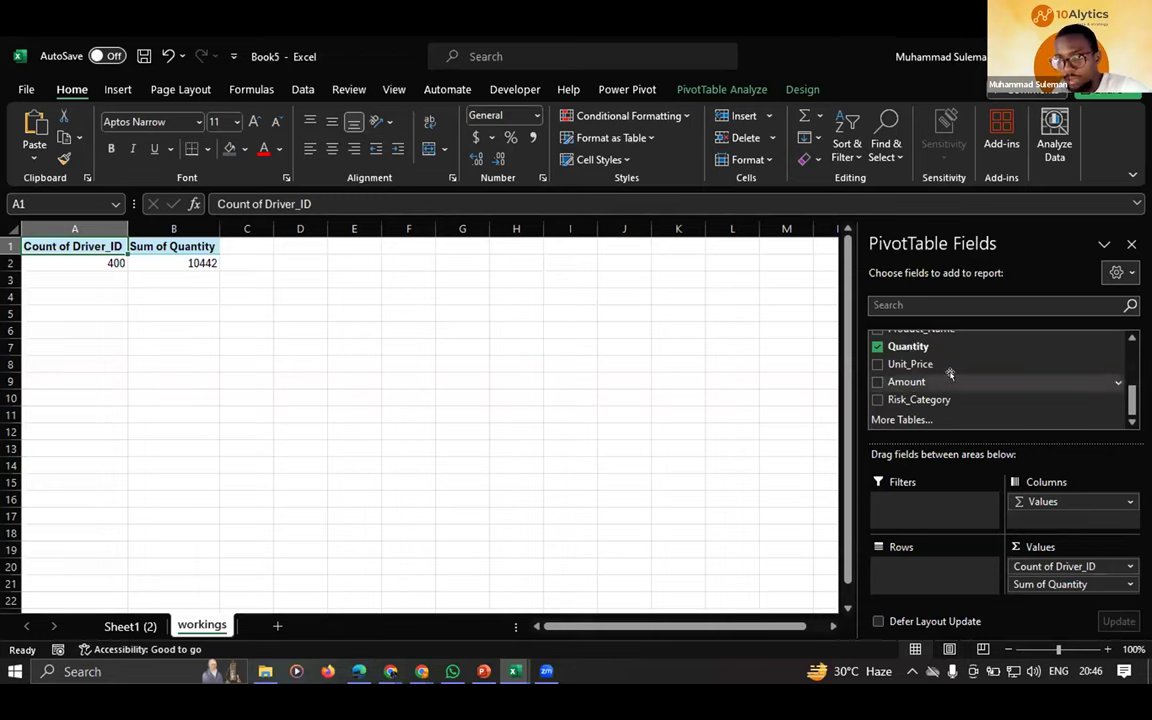
{"action": "left_click_drag", "start_coordinate": [948, 380], "coordinate": [1059, 590]}
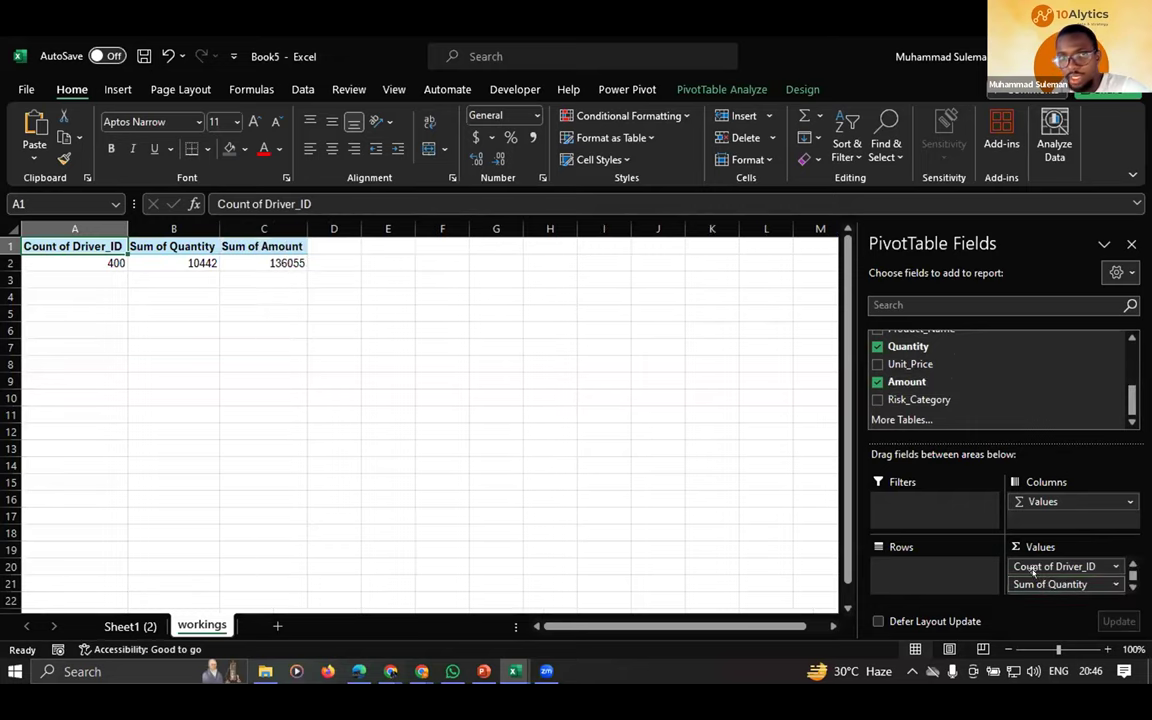
{"action": "left_click", "coordinate": [266, 264]}
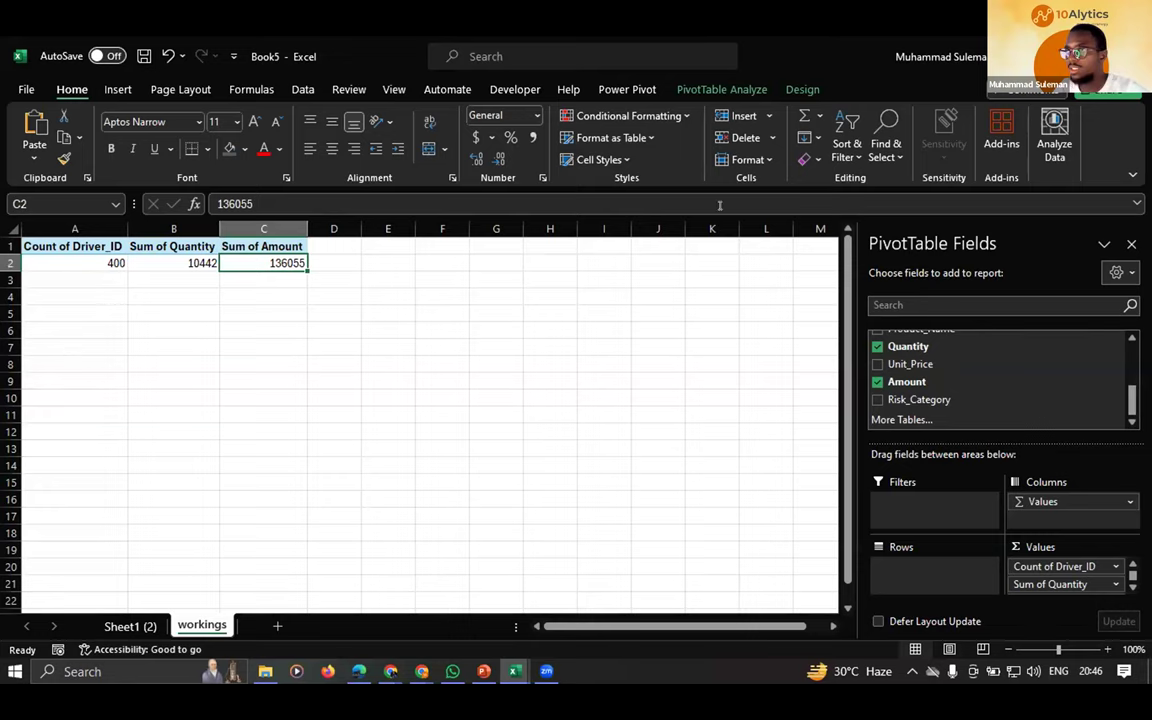
- Insert a second PivotTable based on the data table at cell A6 of the workings sheet
{"action": "left_click", "coordinate": [84, 312]}
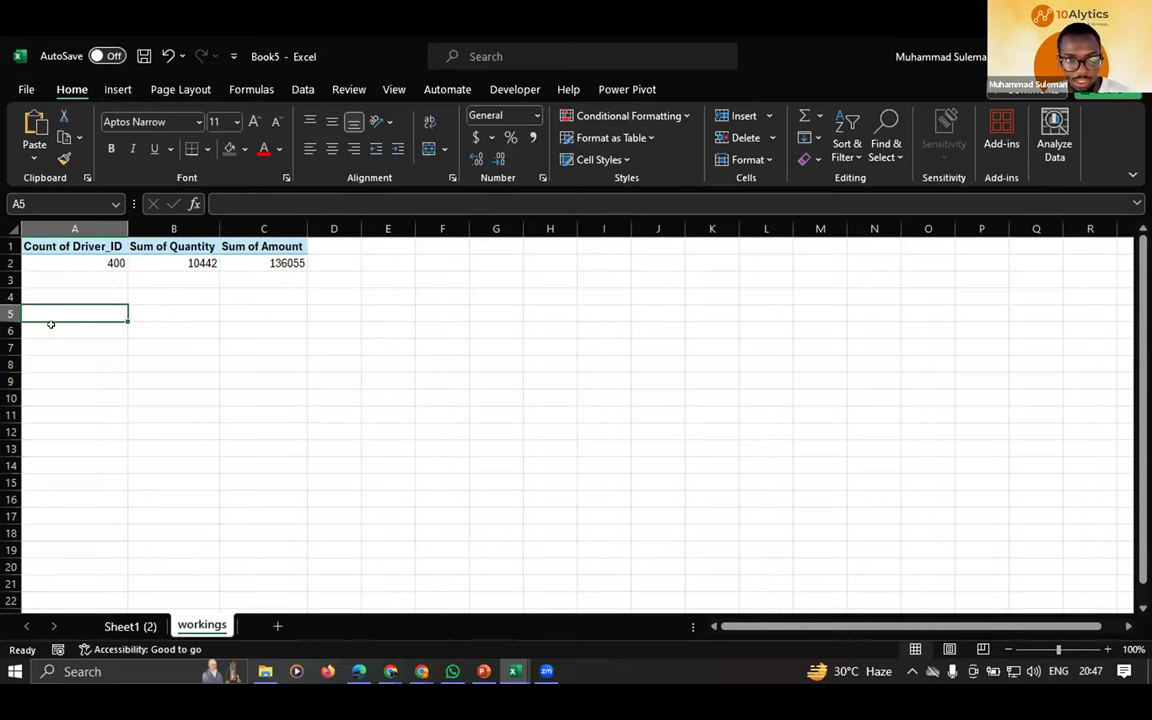
{"action": "key", "text": "Down"}
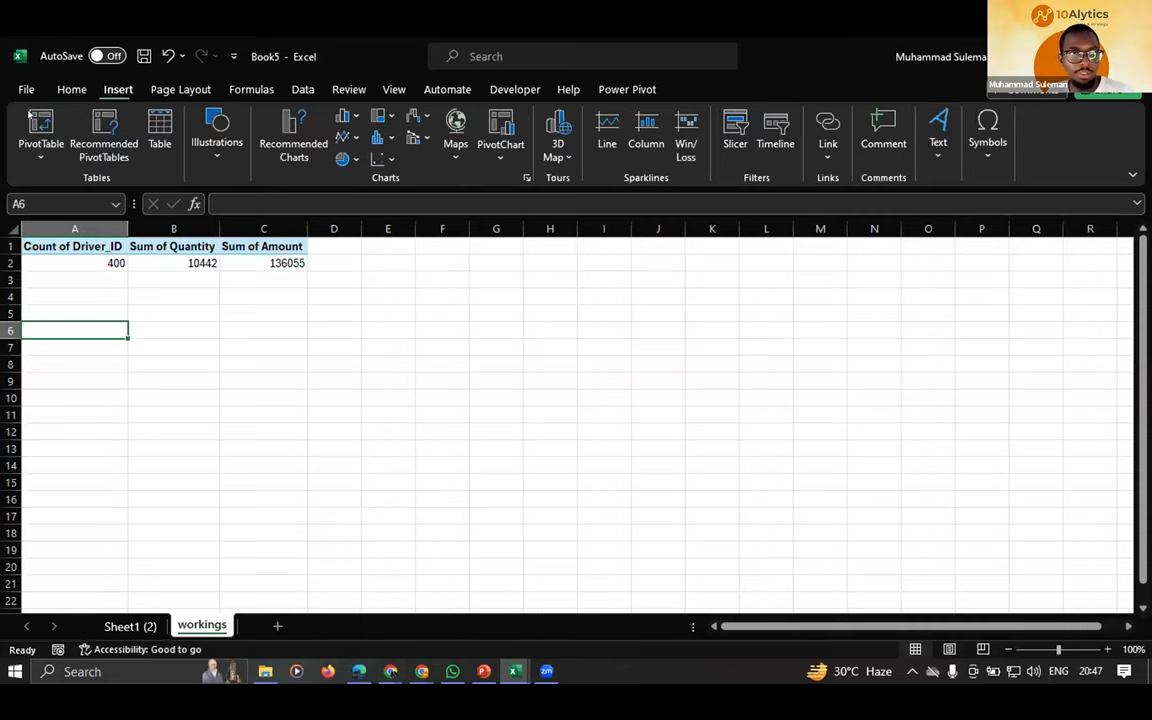
{"action": "left_click", "coordinate": [41, 132]}
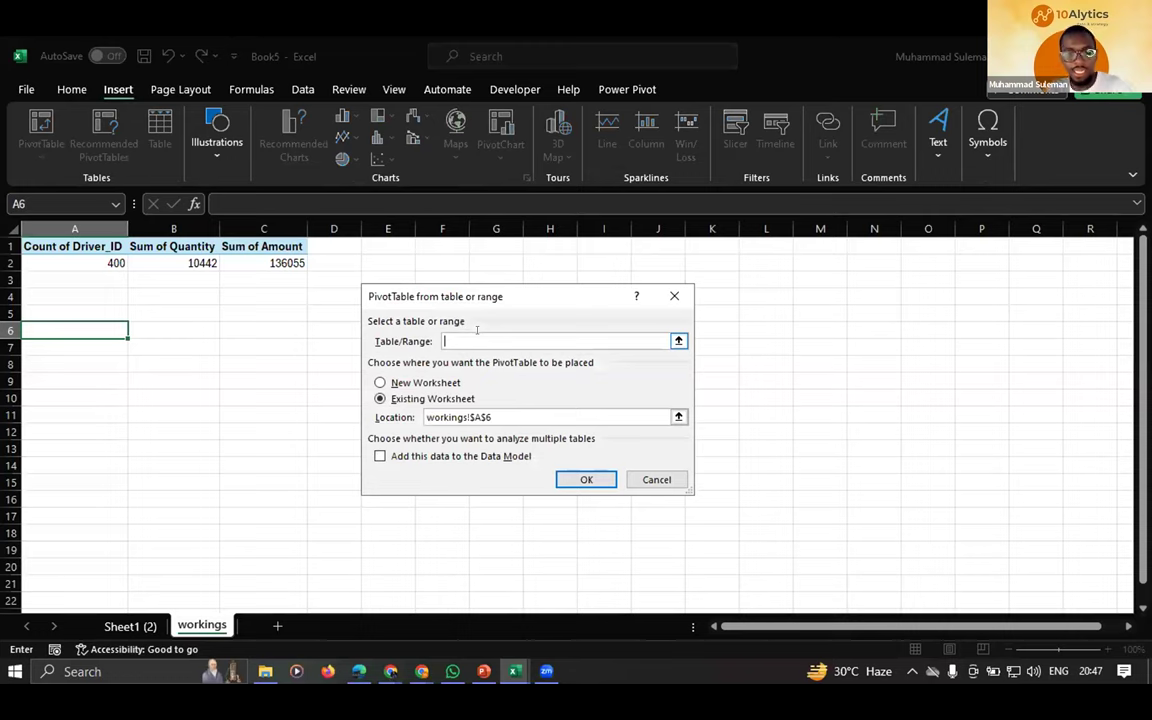
{"action": "type", "text": "dat"}
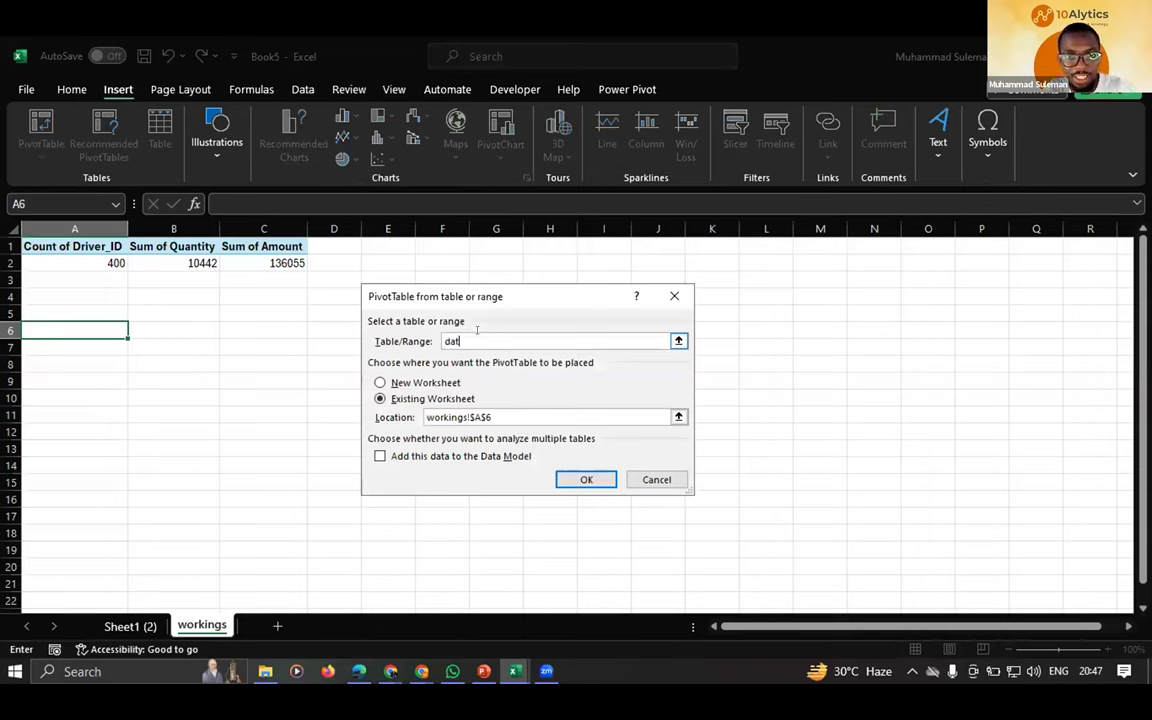
{"action": "type", "text": "a"}
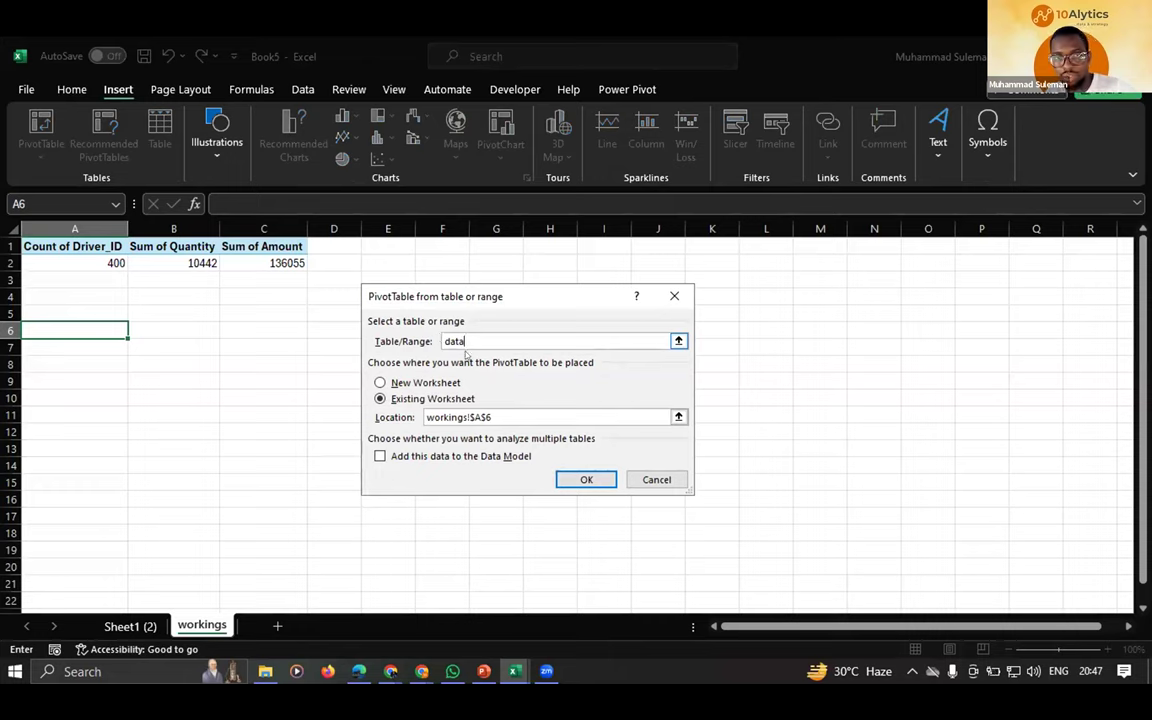
{"action": "key", "text": "Return"}
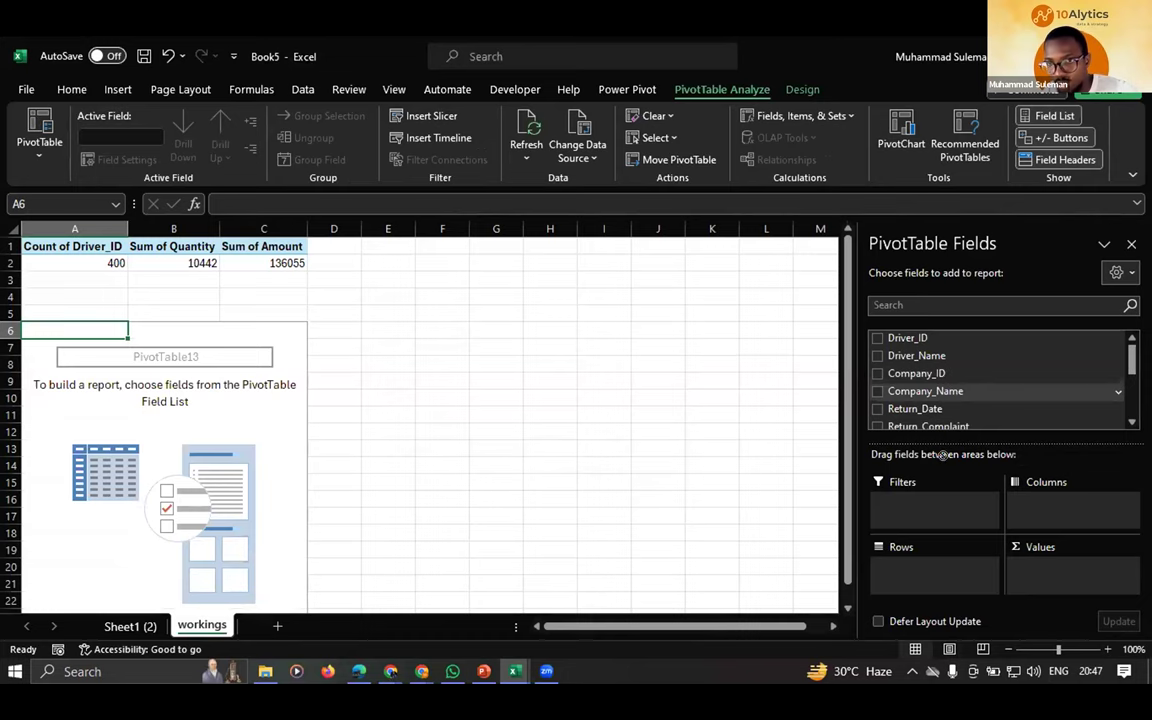
- Summarise the sum of Quantity by Company_Name in the PivotTable at A6
{"action": "scroll", "coordinate": [953, 385], "scroll_direction": "down", "scroll_amount": 1}
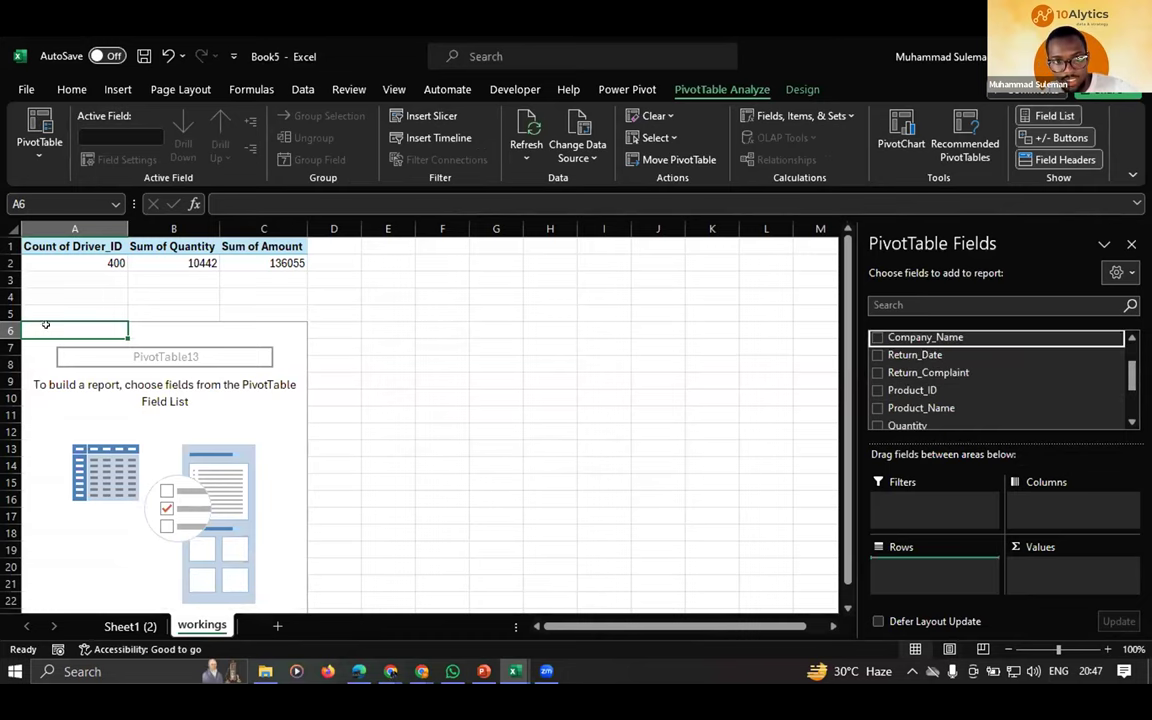
{"action": "key", "text": "space"}
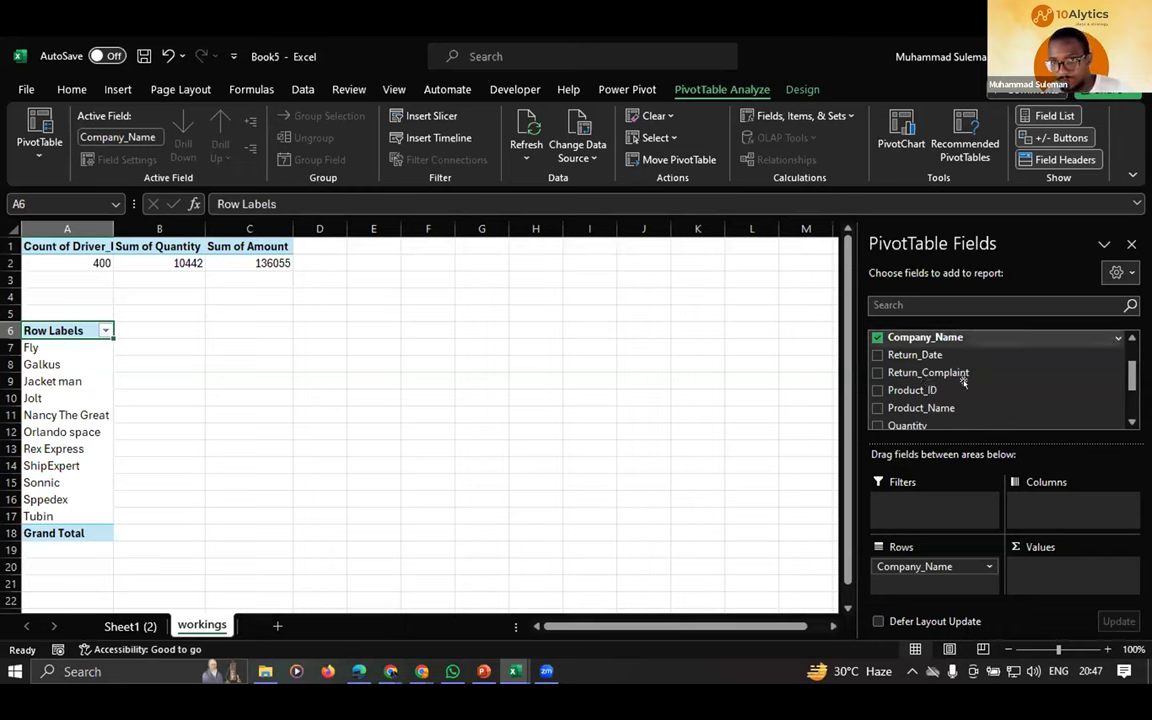
{"action": "scroll", "coordinate": [950, 385], "scroll_direction": "down", "scroll_amount": 1}
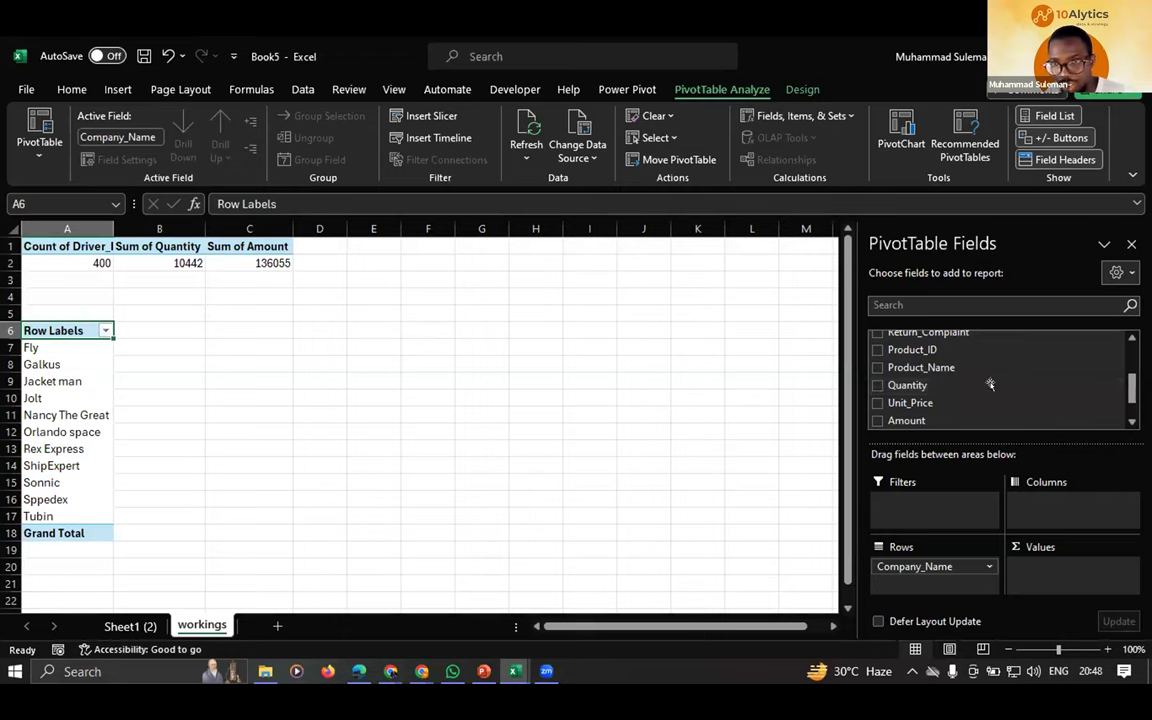
{"action": "left_click_drag", "start_coordinate": [943, 385], "coordinate": [152, 296]}
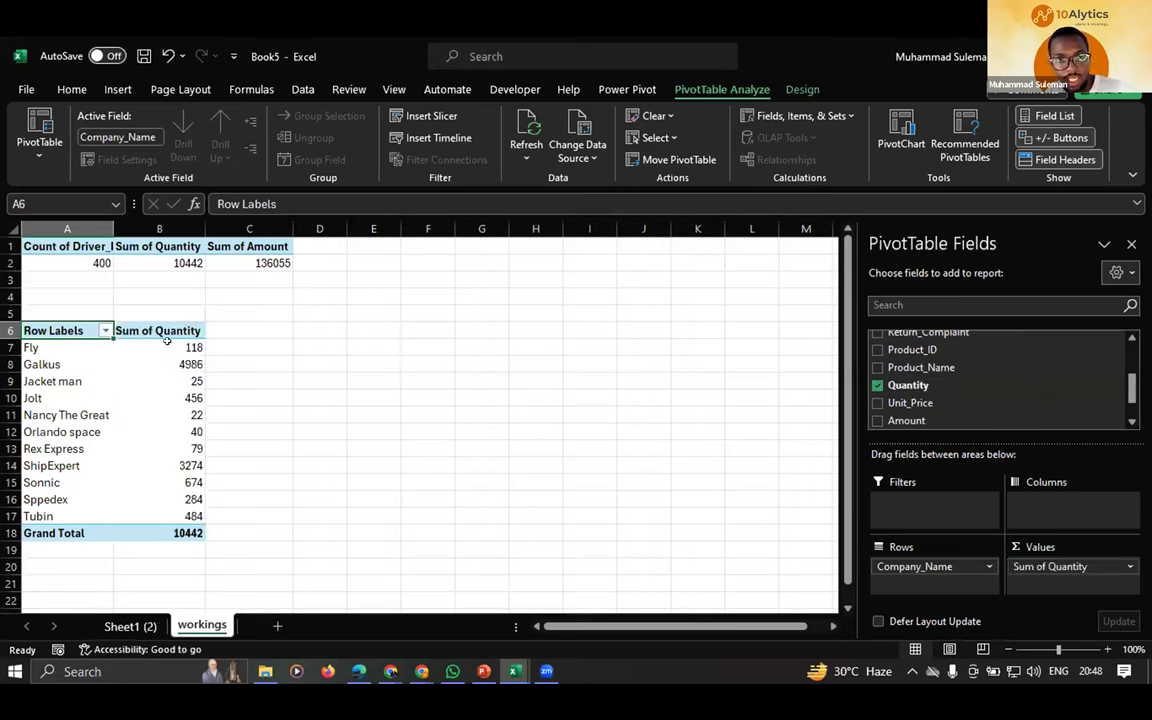
- Compare the quantities per company in the PivotTable at A6 with the overall quantity in the first PivotTable
{"action": "left_click", "coordinate": [166, 345]}
{"action": "left_click_drag", "start_coordinate": [163, 347], "coordinate": [160, 432]}
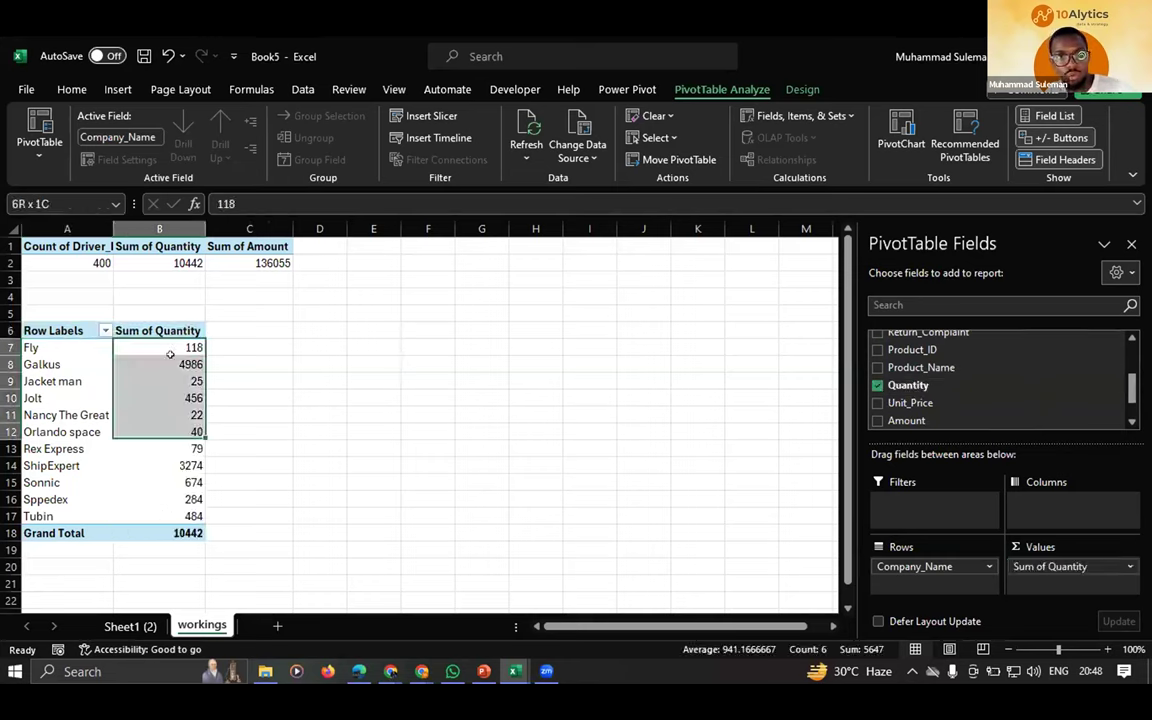
{"action": "left_click_drag", "start_coordinate": [159, 383], "coordinate": [160, 516]}
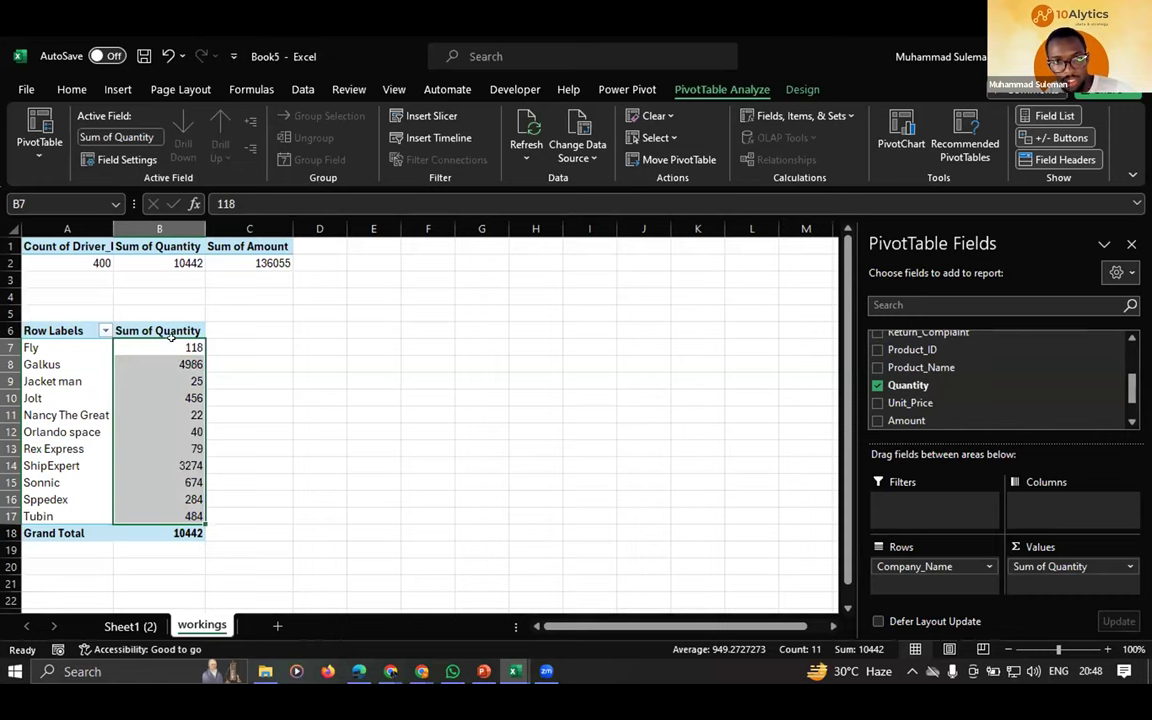
{"action": "left_click", "coordinate": [160, 345]}
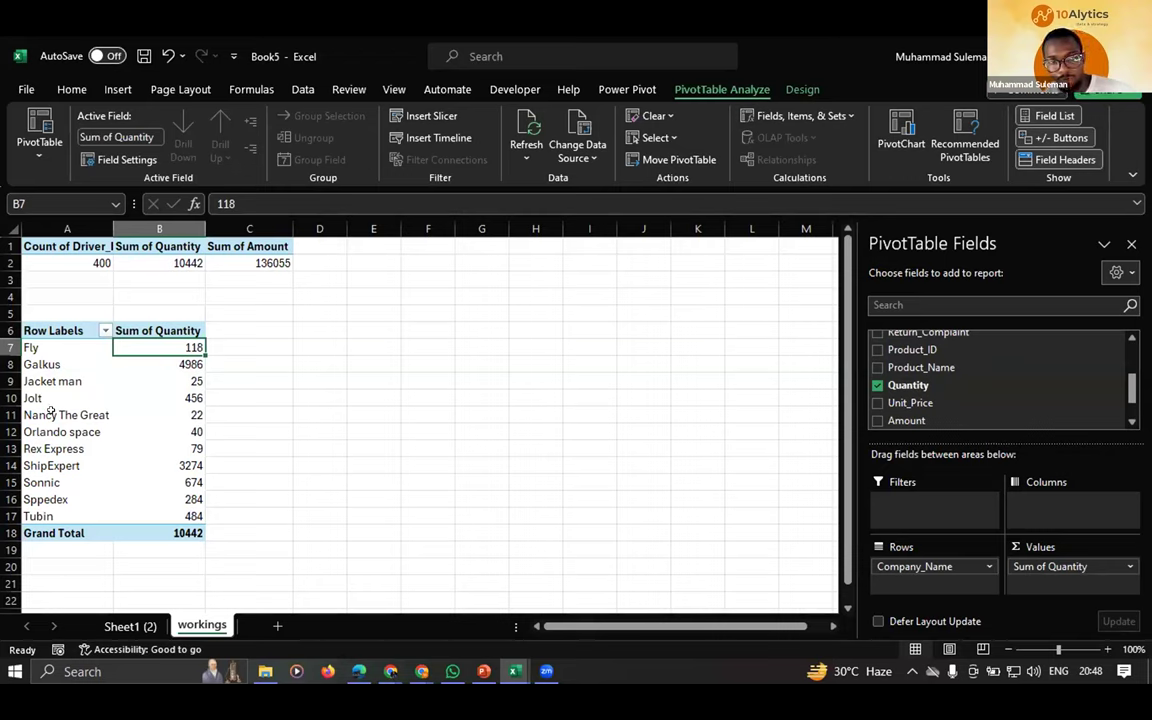
{"action": "left_click", "coordinate": [181, 260]}
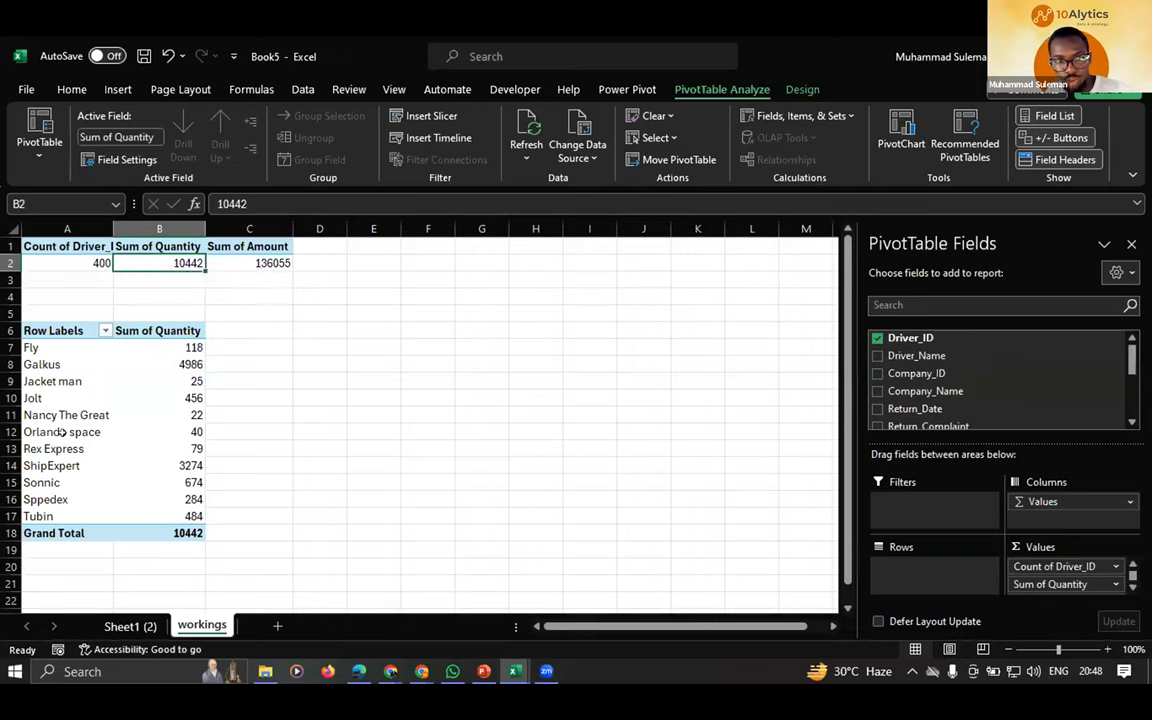
- Examine the individual companies' quantities in the PivotTable at A6
{"action": "key", "text": "Left"}
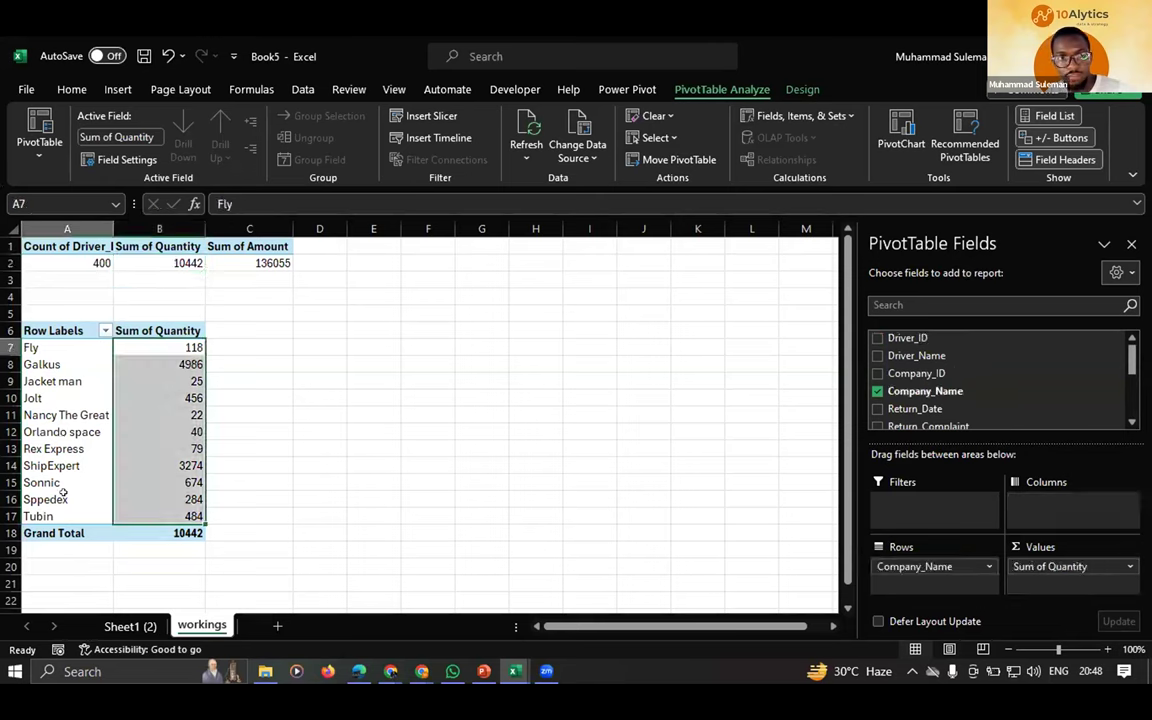
{"action": "left_click", "coordinate": [108, 366]}
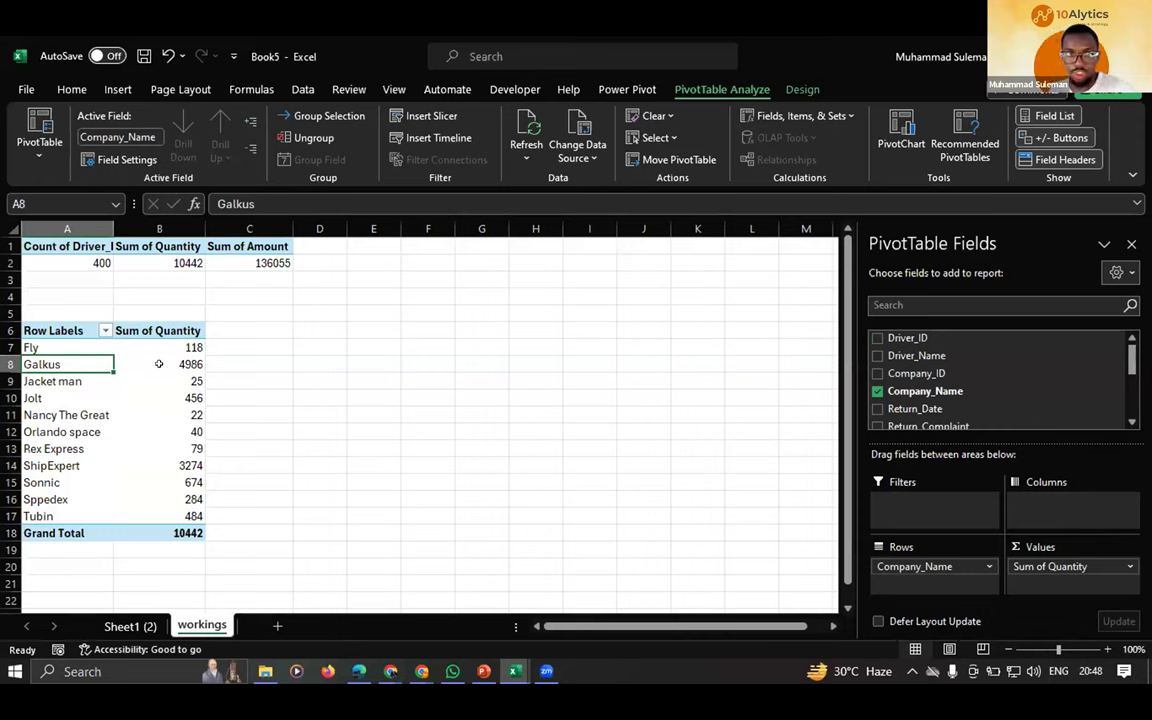
{"action": "mouse_move", "coordinate": [158, 364]}
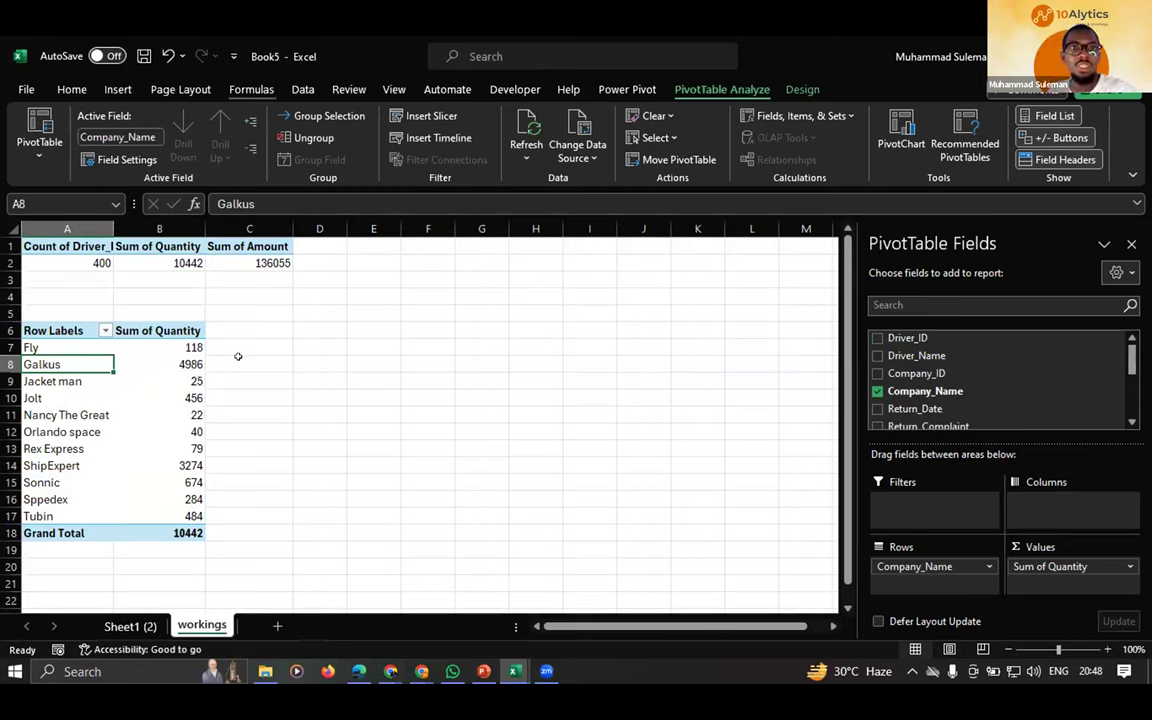
{"action": "left_click", "coordinate": [150, 397]}
{"action": "left_click", "coordinate": [142, 381]}
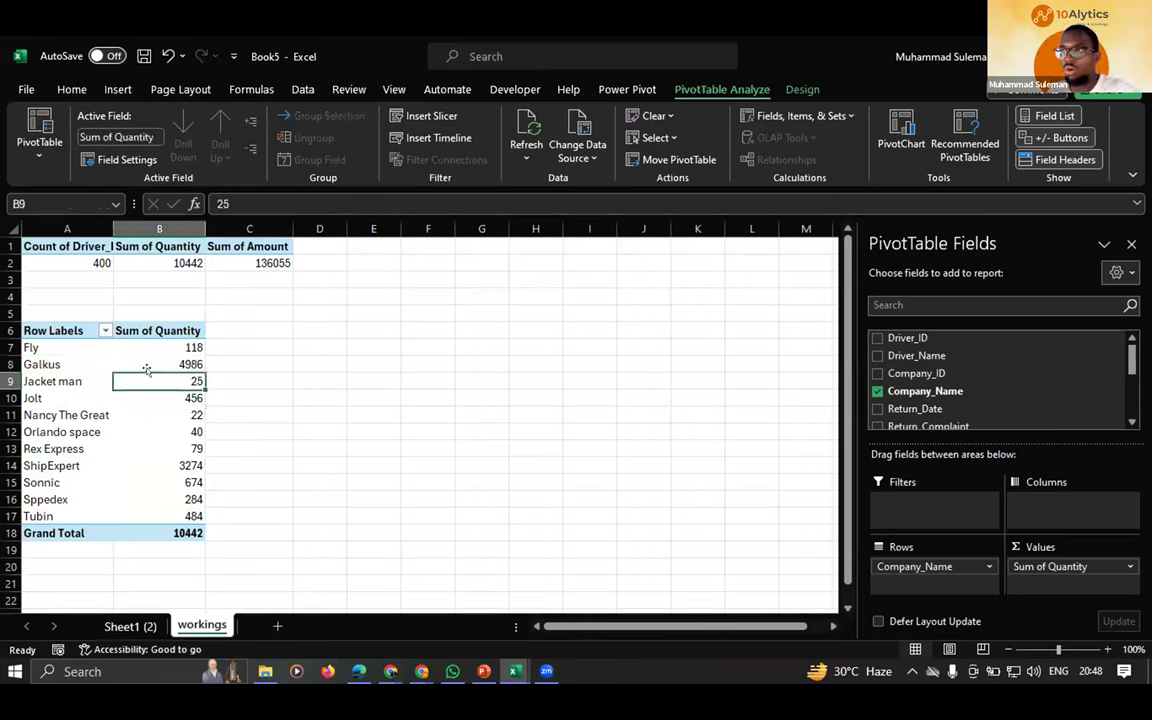
{"action": "left_click", "coordinate": [151, 432]}
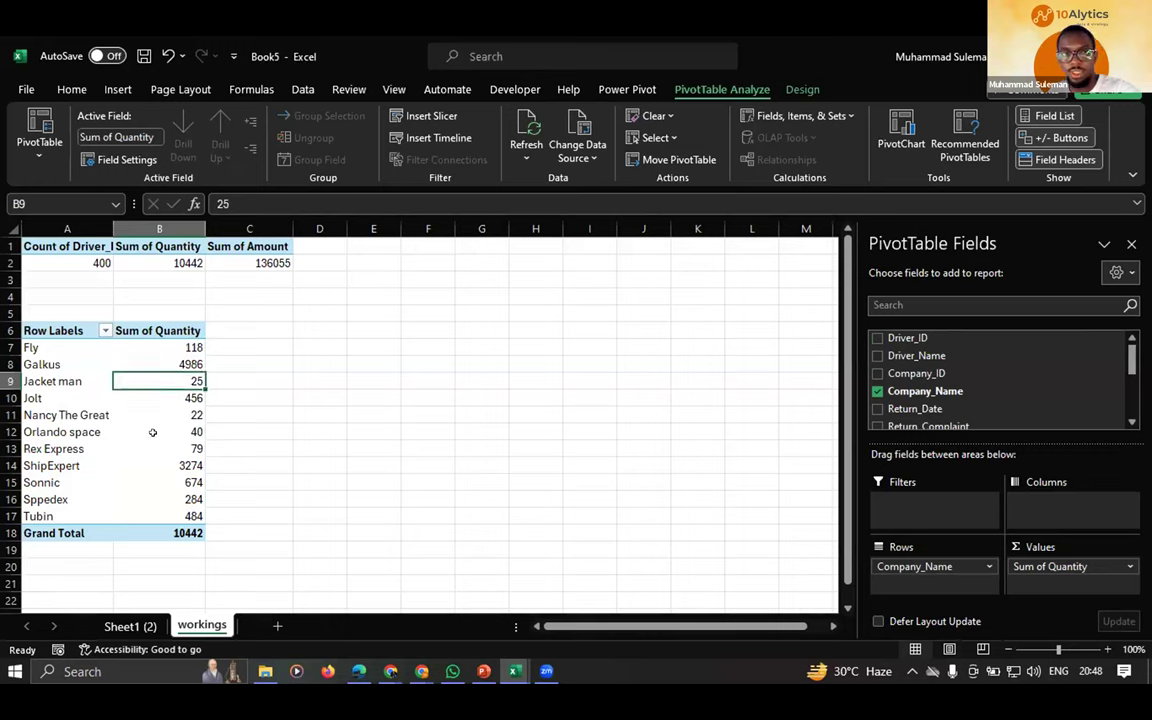
{"action": "left_click", "coordinate": [152, 432]}
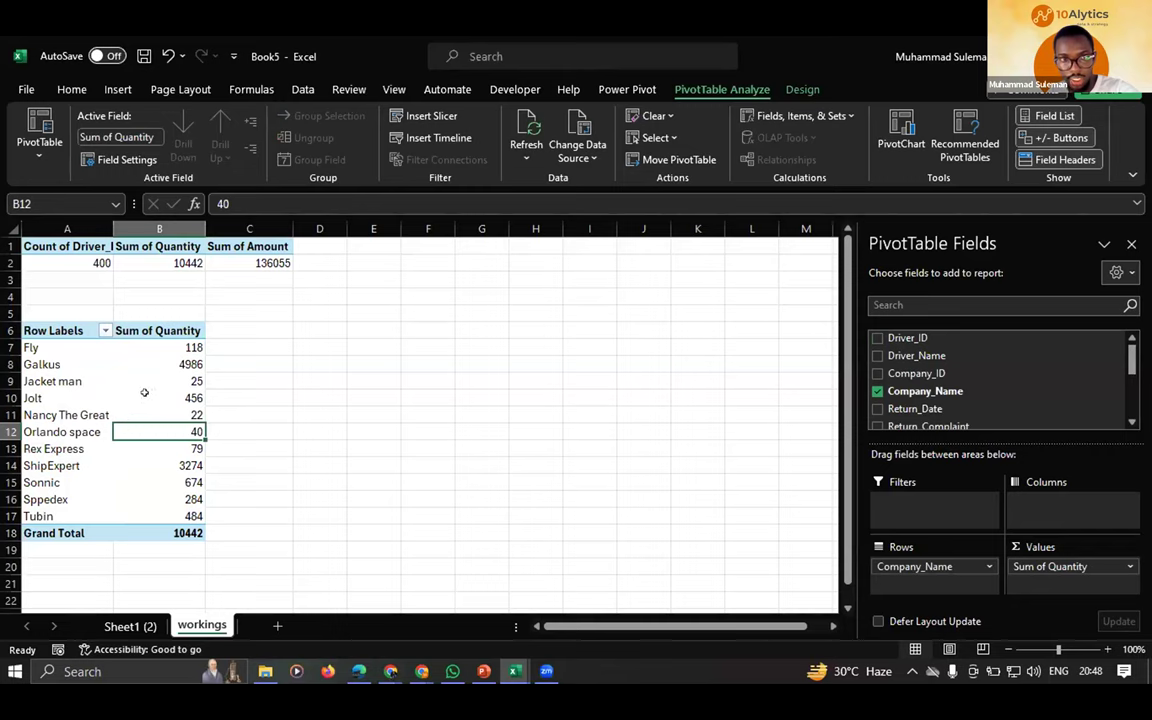
{"action": "left_click", "coordinate": [146, 397]}
{"action": "left_click", "coordinate": [138, 461]}
{"action": "left_click", "coordinate": [138, 402]}
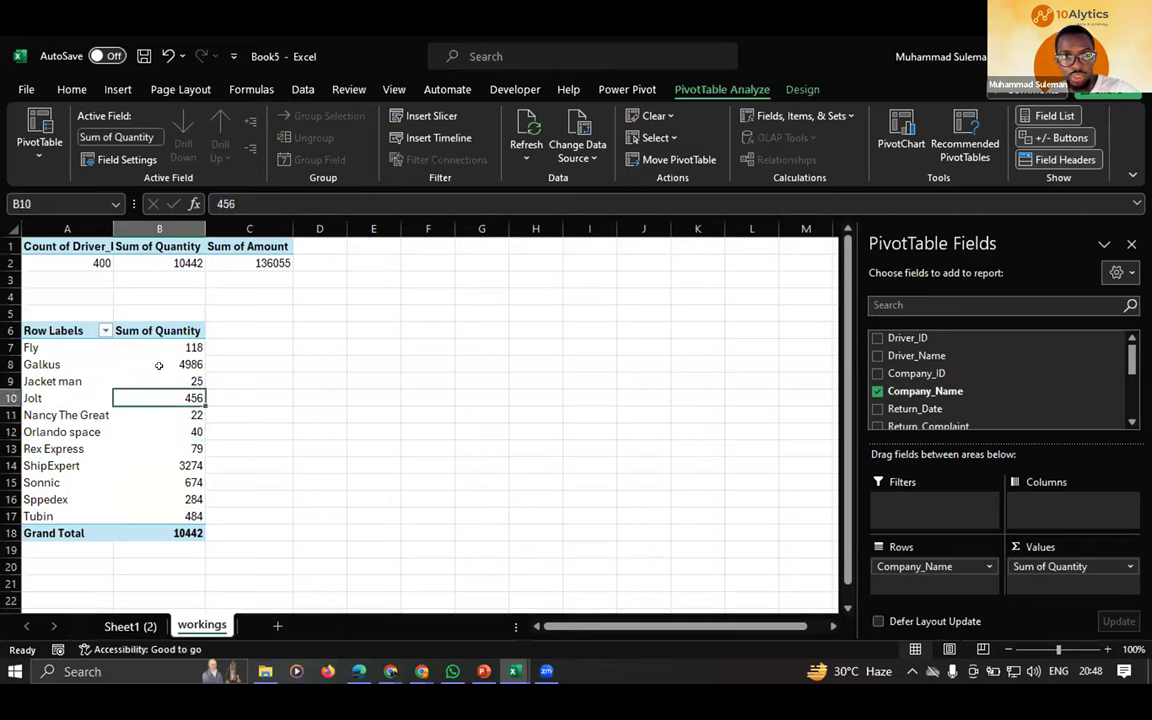
- Insert a clustered column PivotChart from the company quantity PivotTable and place it beside the table, over about columns D to L
{"action": "left_click", "coordinate": [118, 89]}
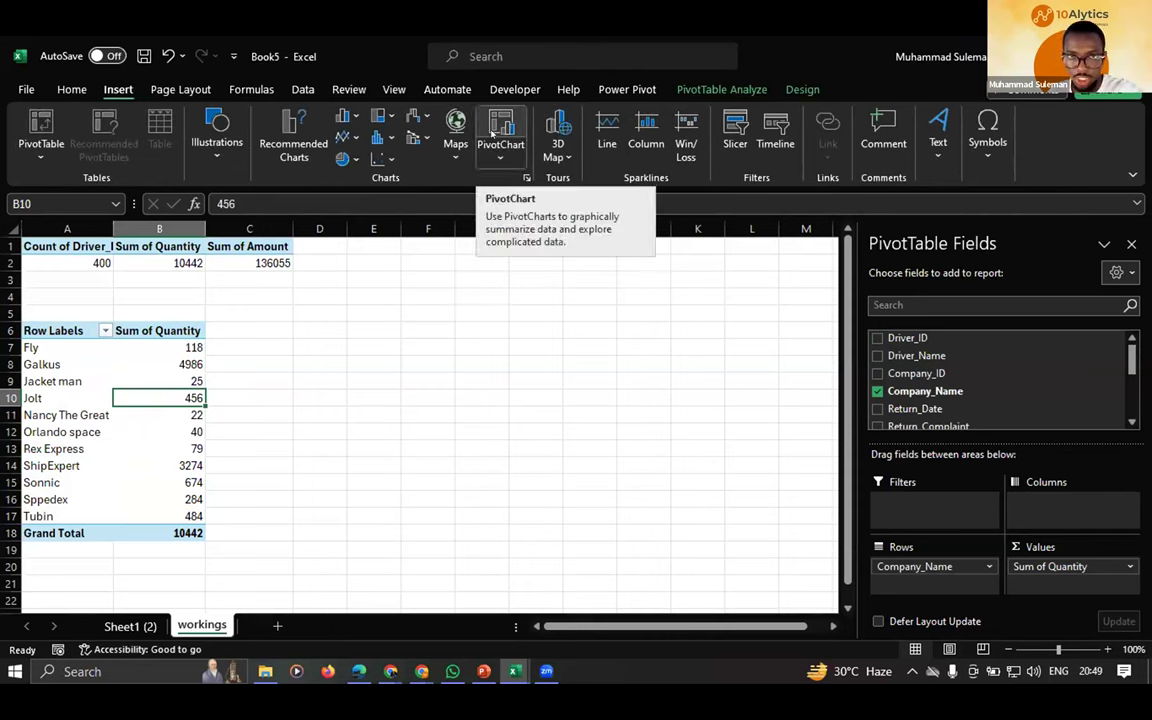
{"action": "left_click", "coordinate": [503, 120]}
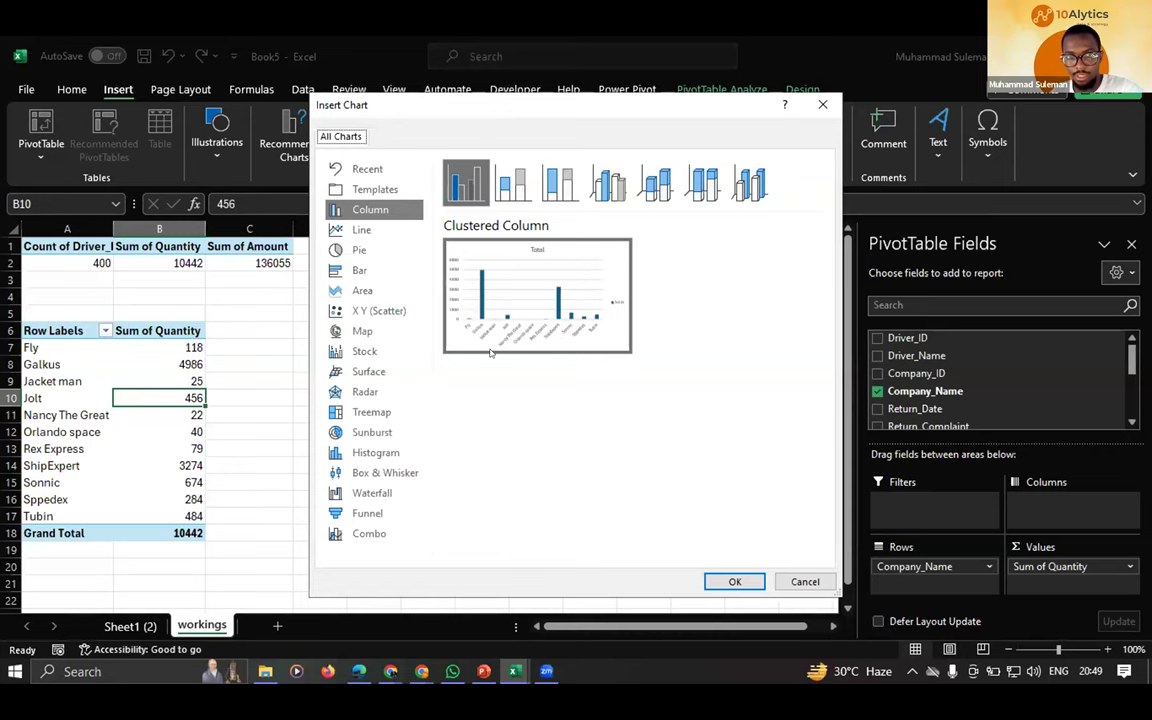
{"action": "mouse_move", "coordinate": [561, 368]}
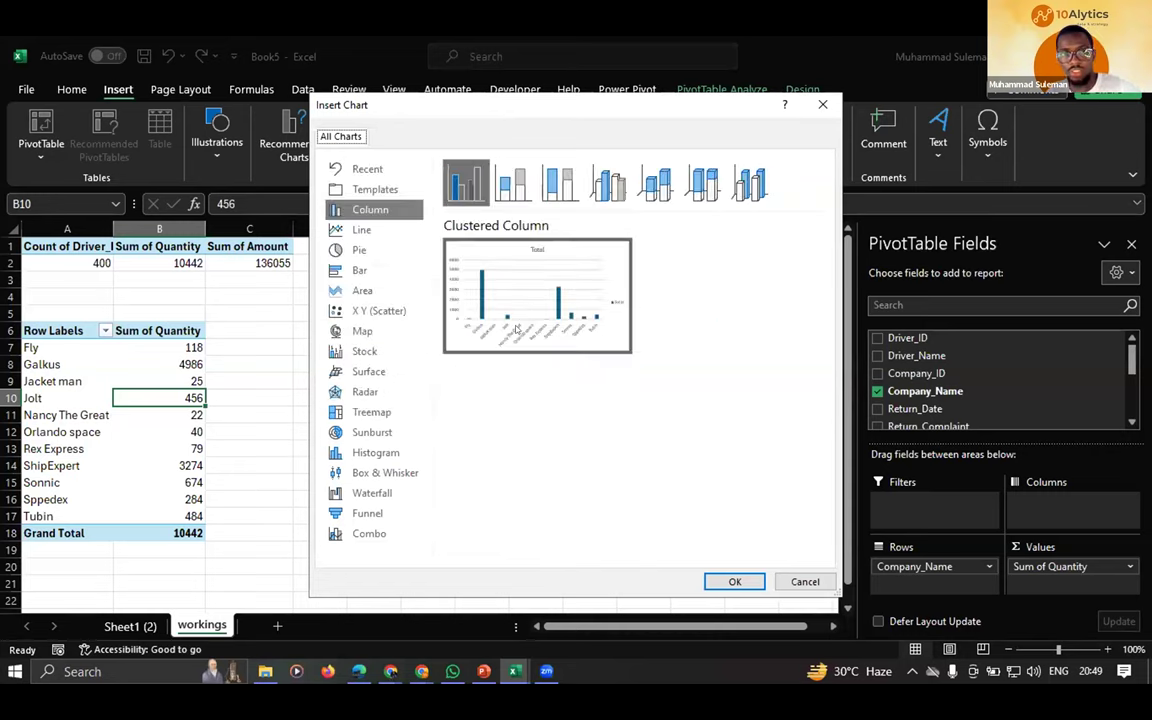
{"action": "mouse_move", "coordinate": [506, 329]}
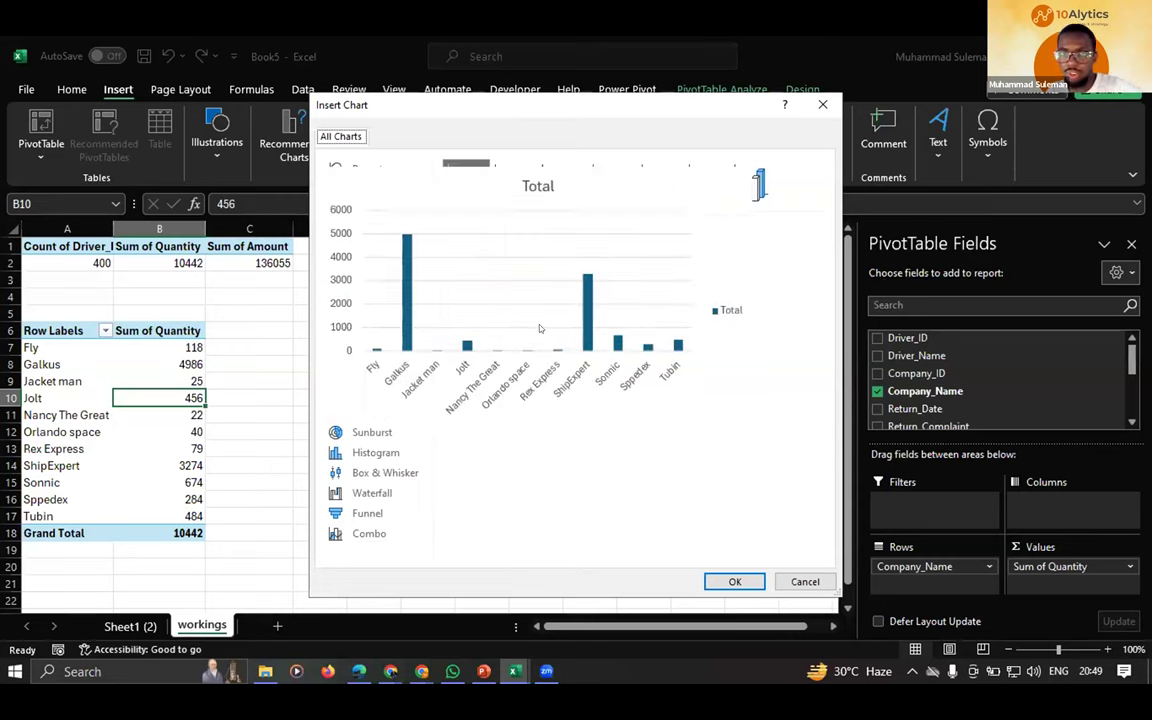
{"action": "left_click", "coordinate": [734, 582]}
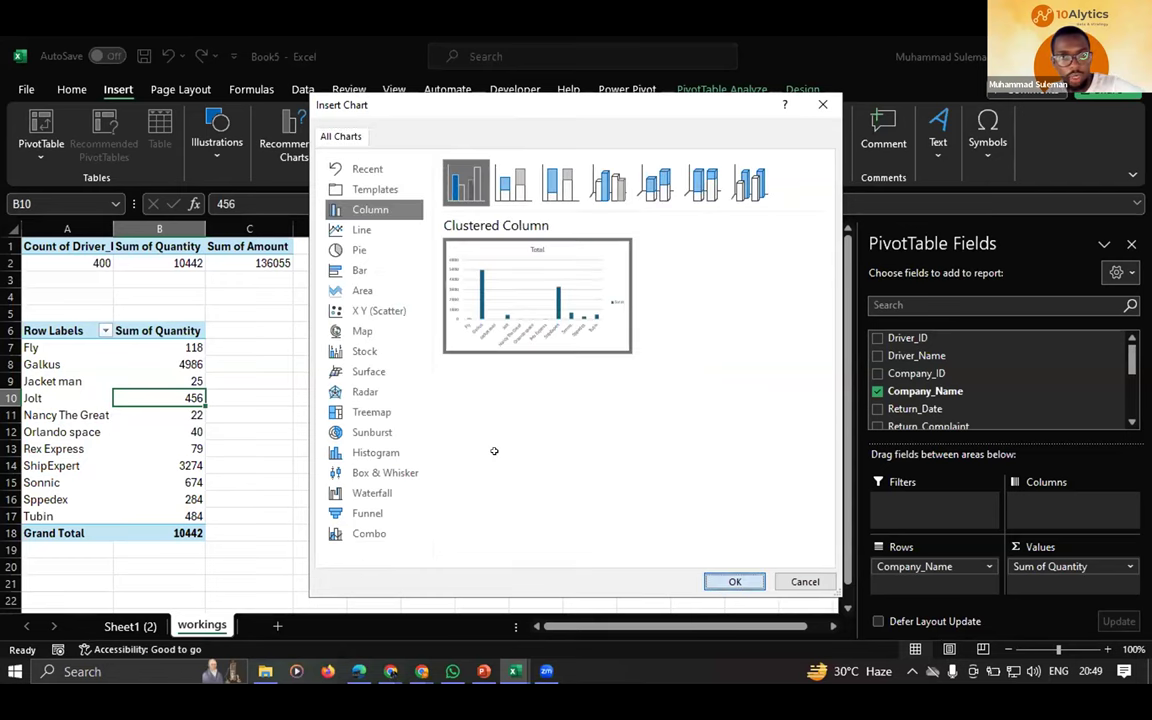
{"action": "left_click_drag", "start_coordinate": [519, 327], "coordinate": [559, 322]}
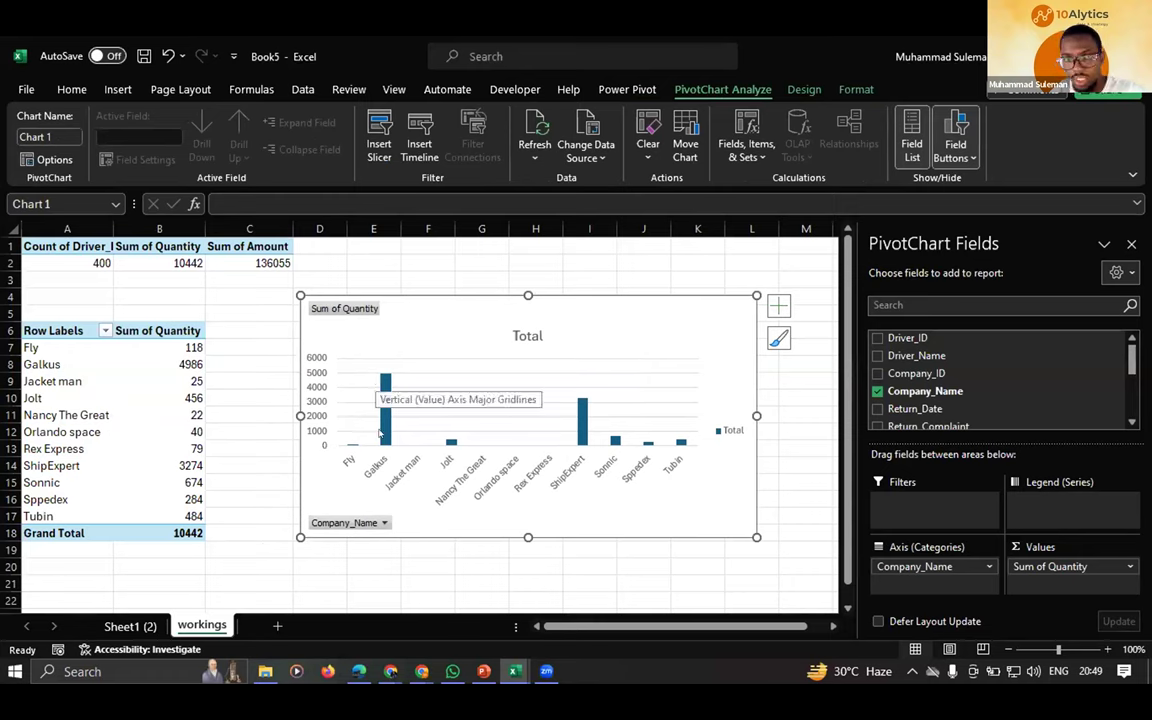
- Sort the companies in the PivotTable at A6 by Sum of Quantity from largest to smallest
{"action": "mouse_move", "coordinate": [370, 387]}
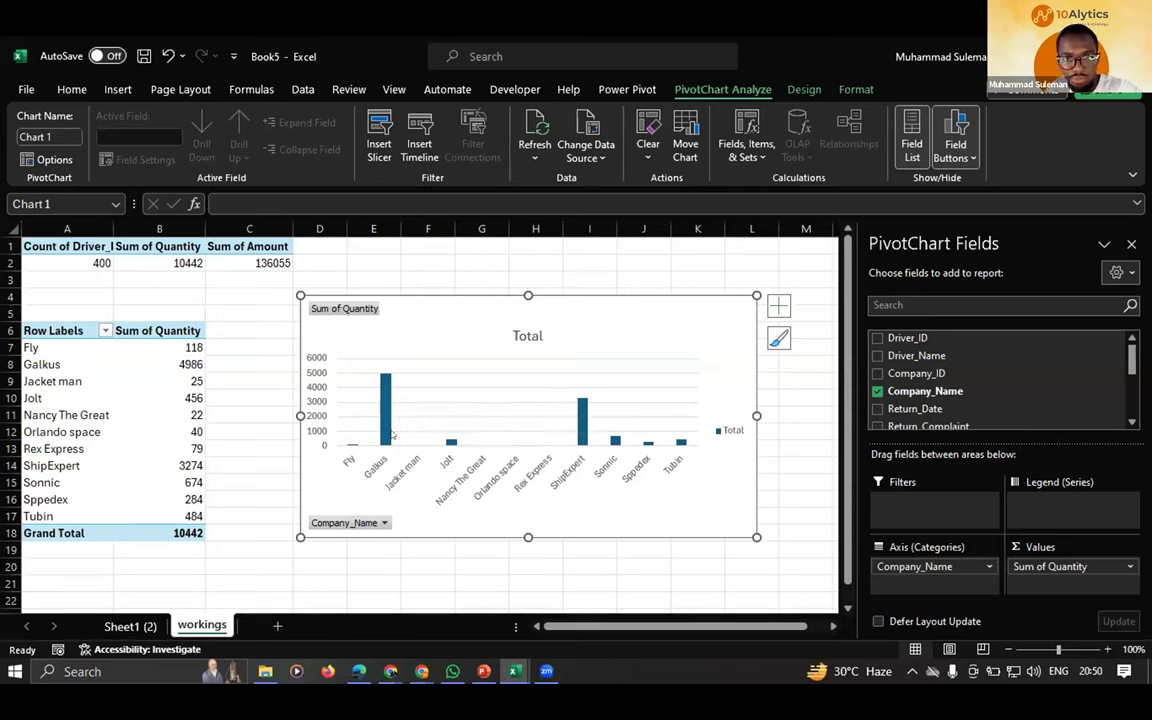
{"action": "left_click", "coordinate": [145, 397]}
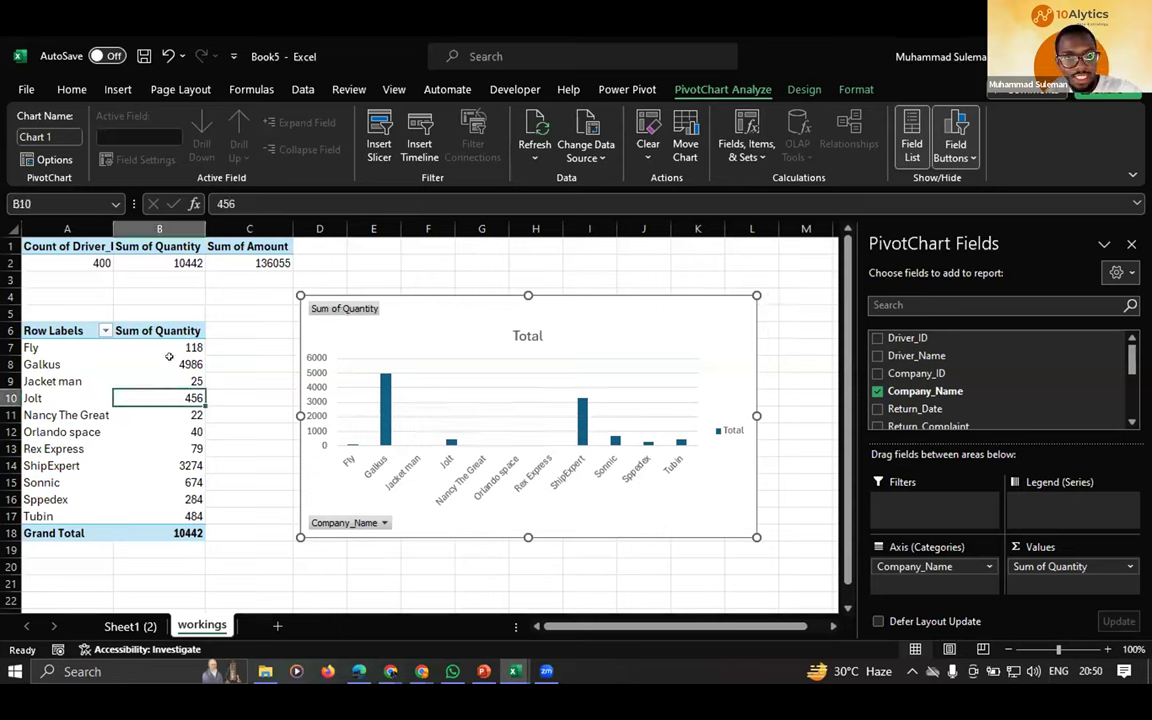
{"action": "right_click", "coordinate": [141, 397]}
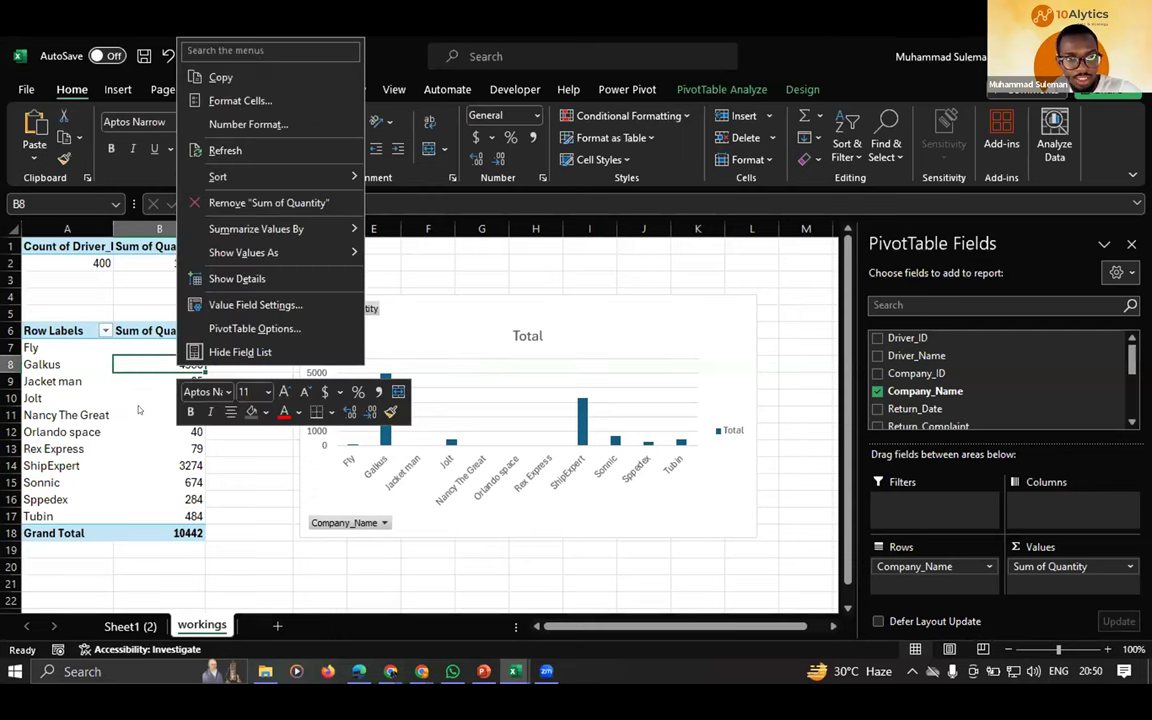
{"action": "right_click", "coordinate": [148, 400]}
{"action": "key", "text": "Escape"}
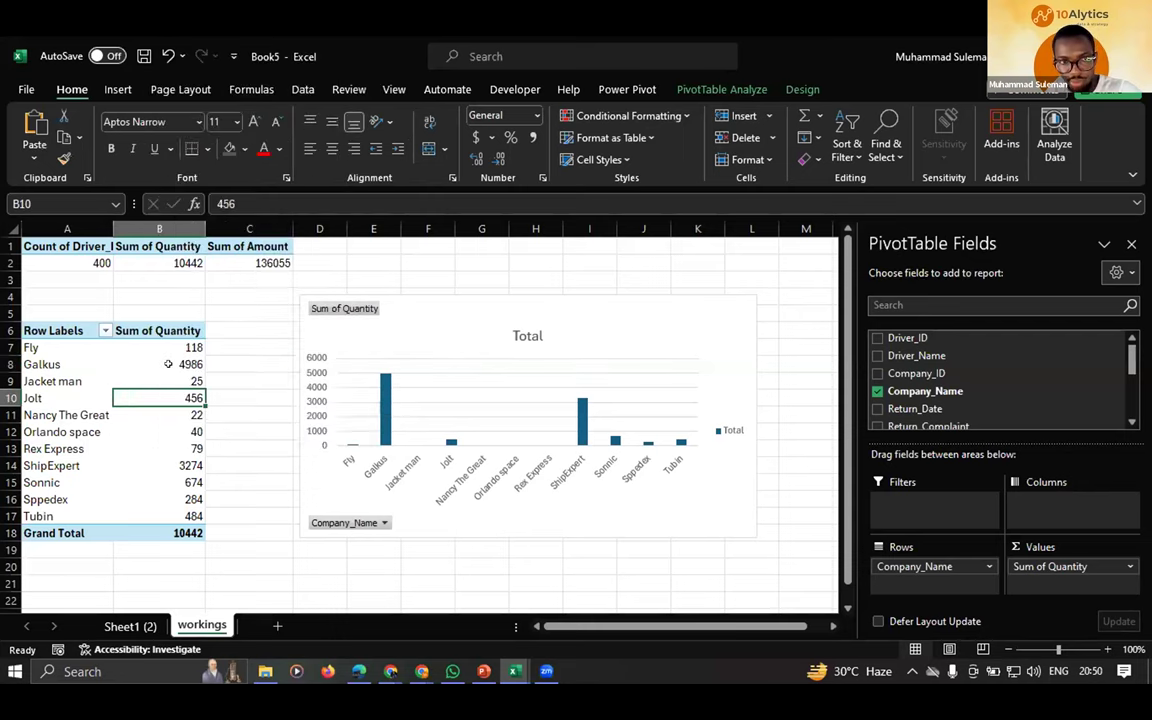
{"action": "left_click", "coordinate": [155, 364]}
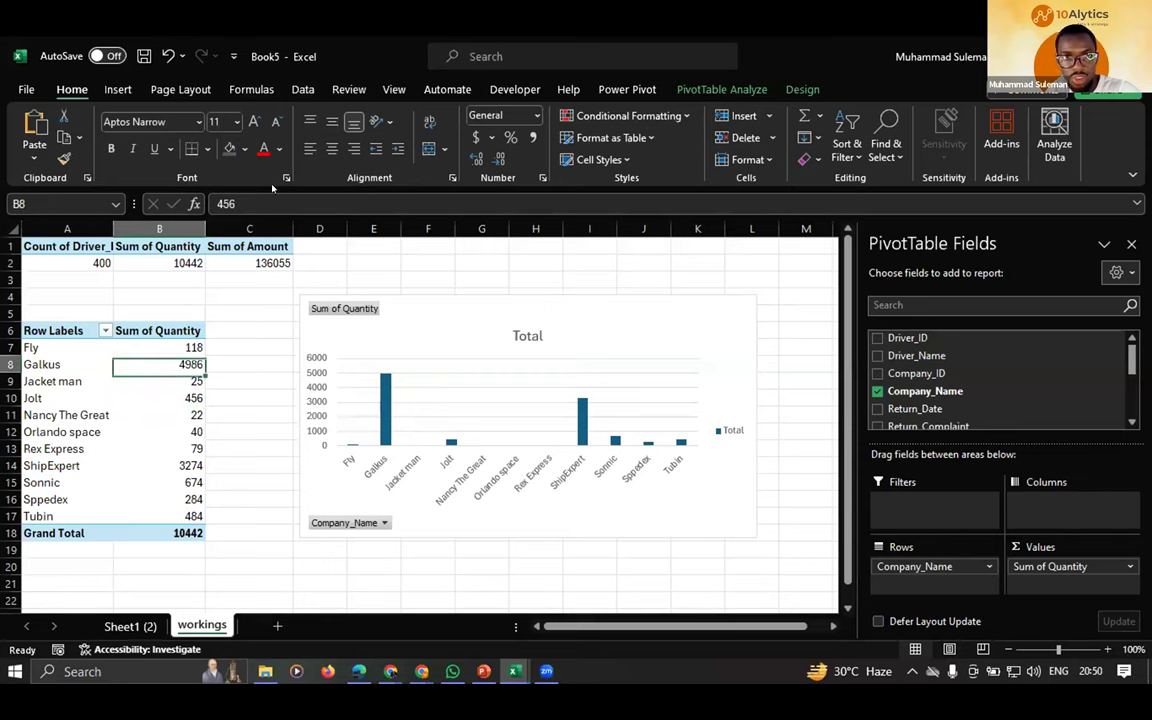
{"action": "key", "text": "shift+F10"}
{"action": "mouse_move", "coordinate": [216, 181]}
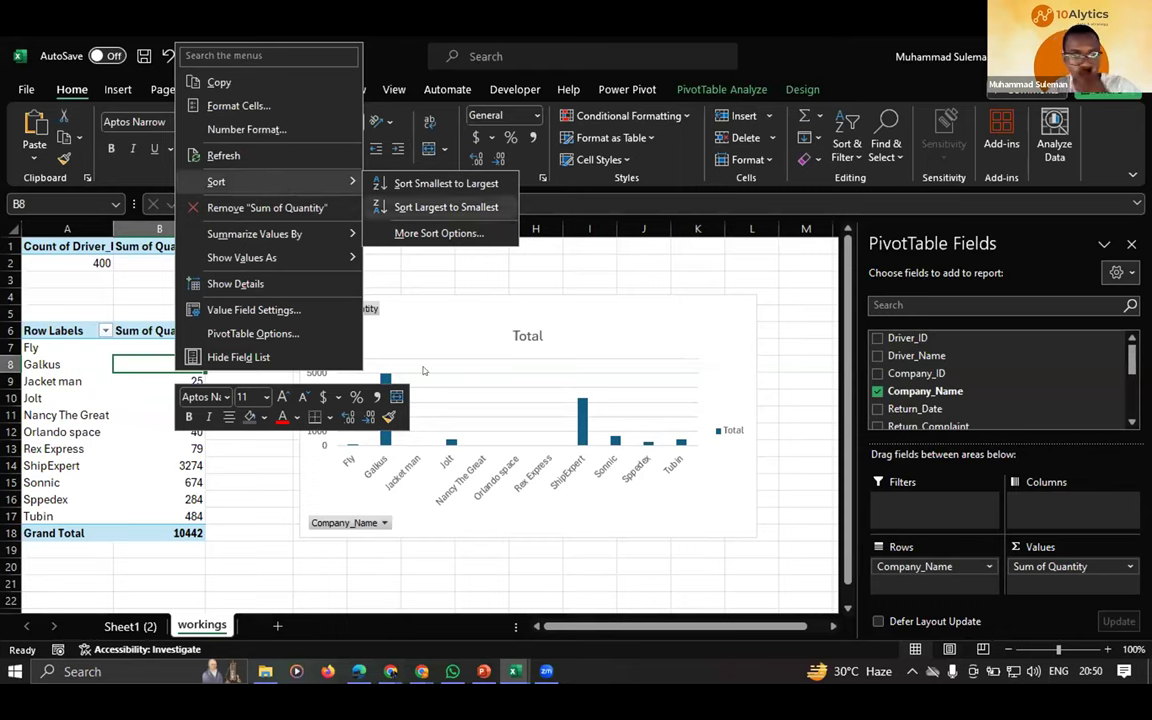
{"action": "left_click", "coordinate": [420, 207]}
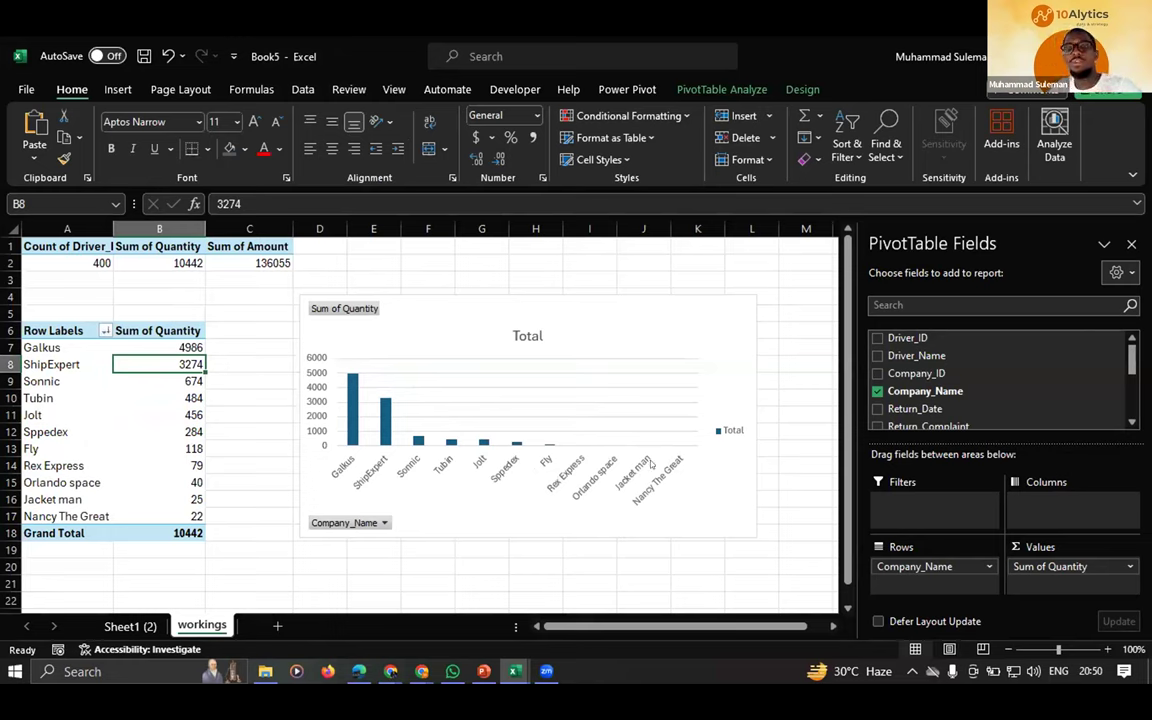
{"action": "key", "text": "Down"}
{"action": "key", "text": "Down"}
{"action": "key", "text": "Down"}
{"action": "key", "text": "Down"}
{"action": "key", "text": "Down"}
{"action": "key", "text": "Right"}
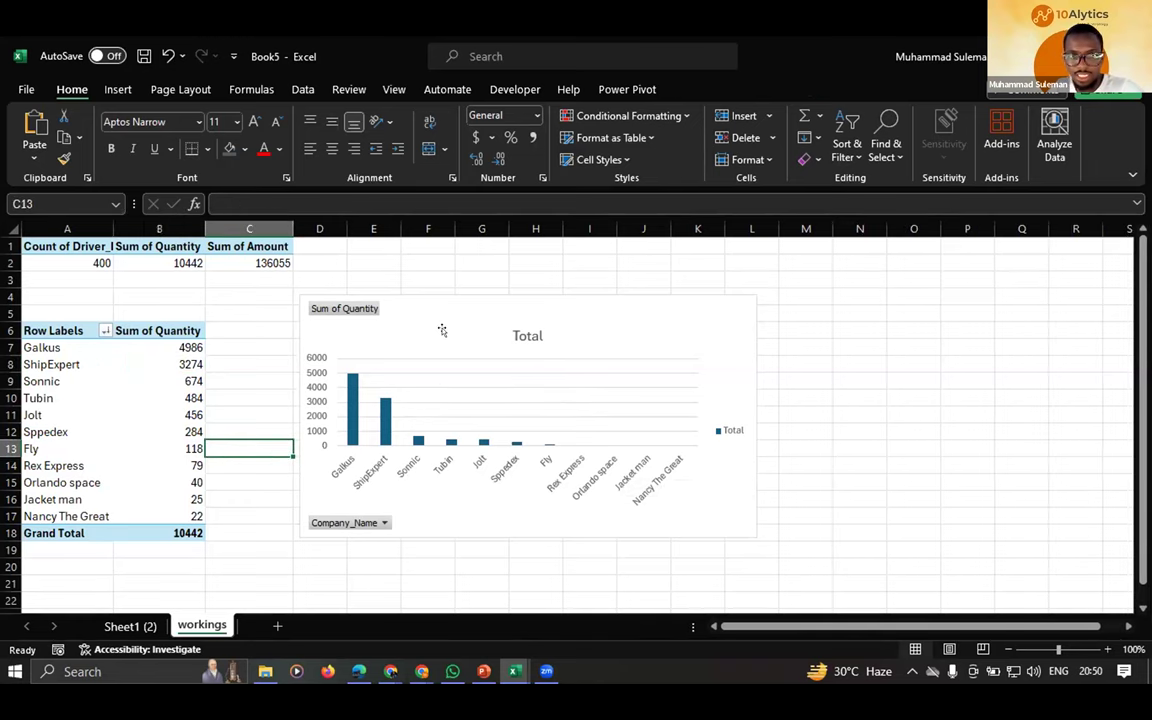
- Hide all field buttons on the company quantity chart and delete its legend
{"action": "left_click", "coordinate": [759, 446]}
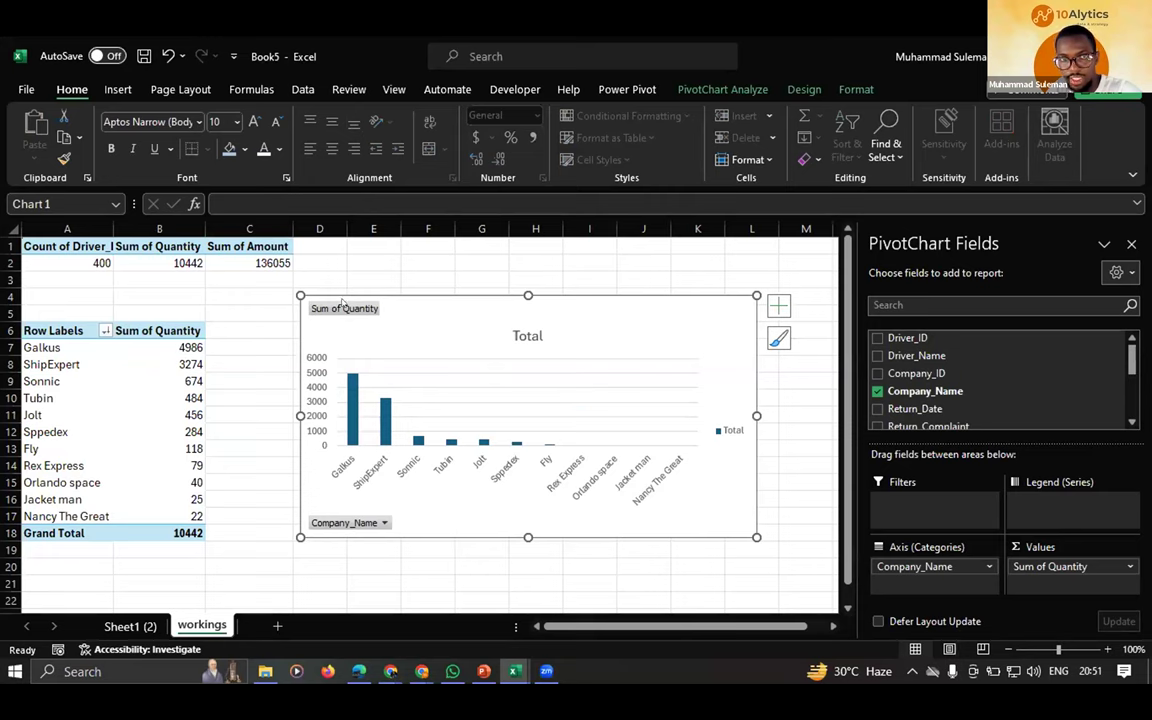
{"action": "right_click", "coordinate": [346, 308]}
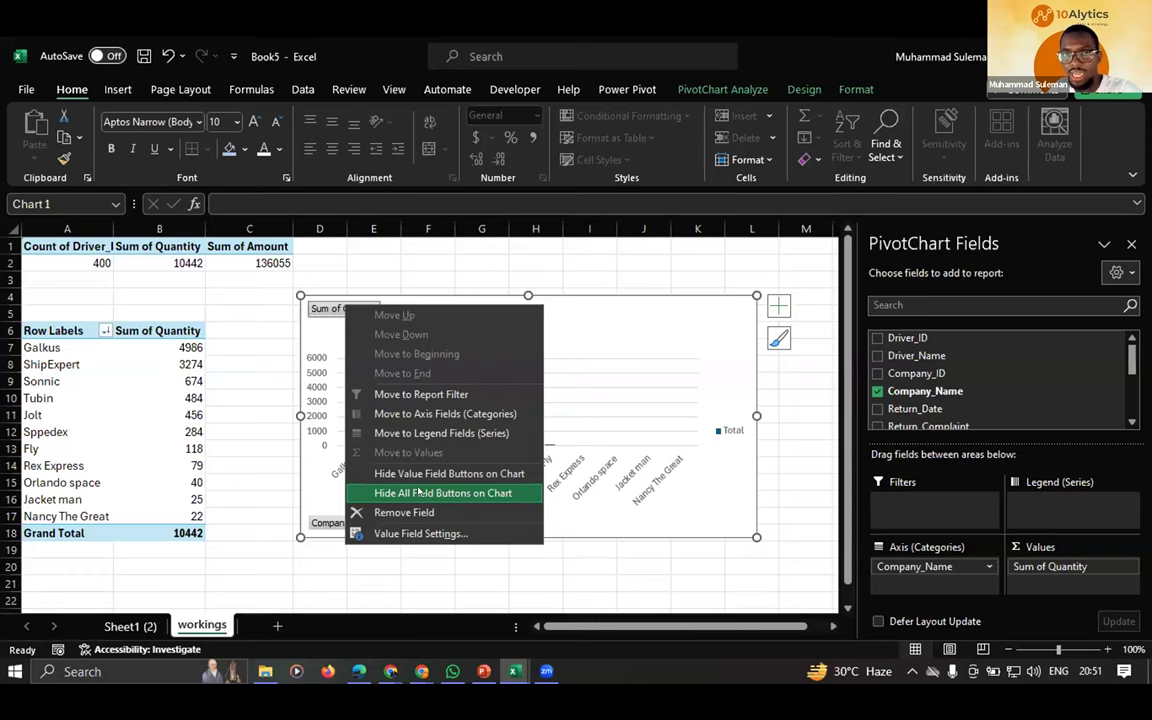
{"action": "left_click", "coordinate": [418, 490]}
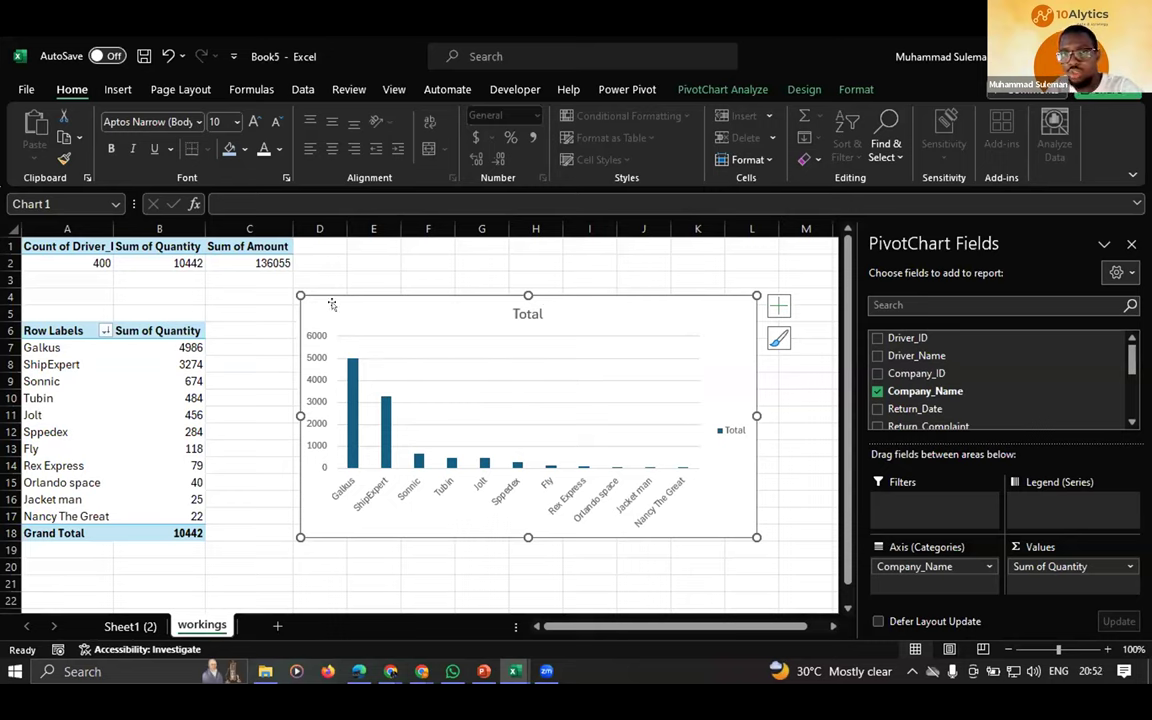
{"action": "left_click", "coordinate": [732, 434]}
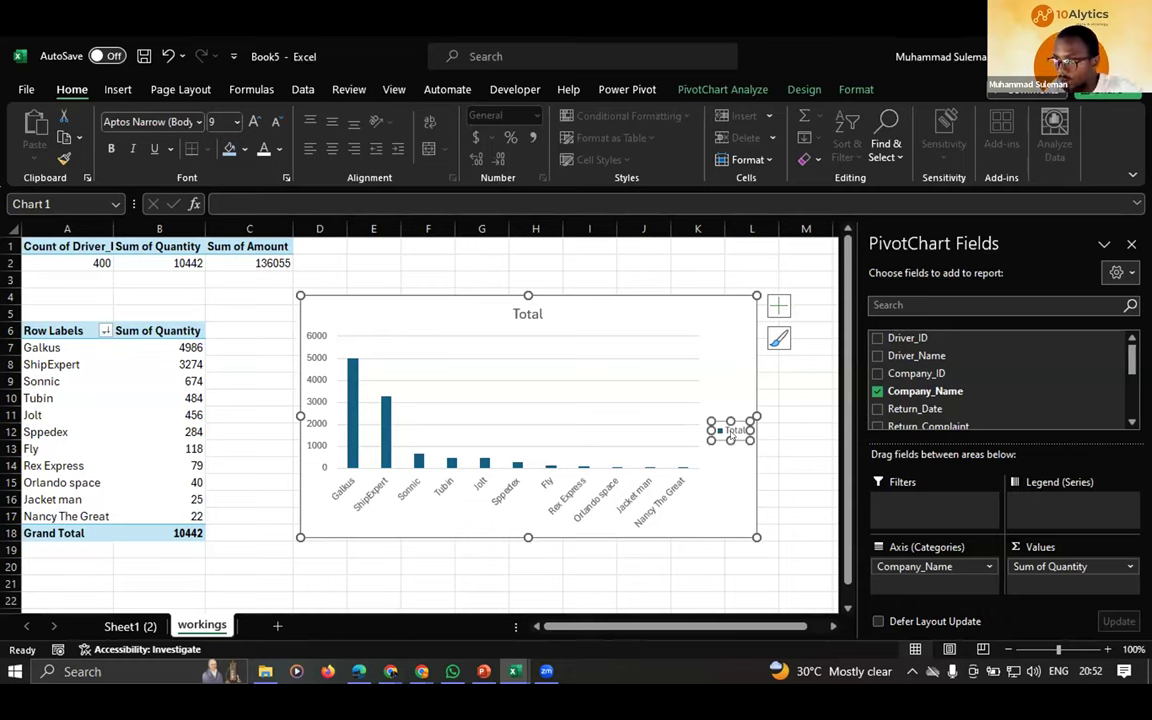
{"action": "key", "text": "Delete"}
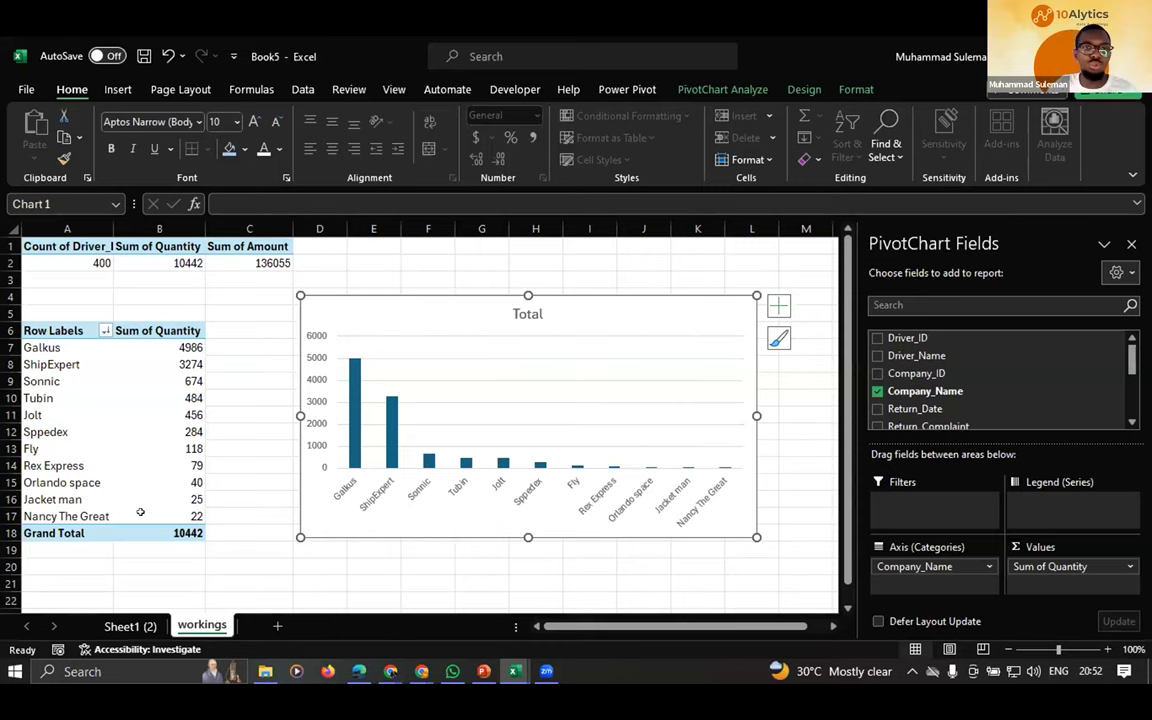
- Insert a third PivotTable based on the data table at cell A22 of the workings sheet
{"action": "scroll", "coordinate": [140, 512], "scroll_direction": "down", "scroll_amount": 2}
{"action": "scroll", "coordinate": [140, 512], "scroll_direction": "down", "scroll_amount": 1}
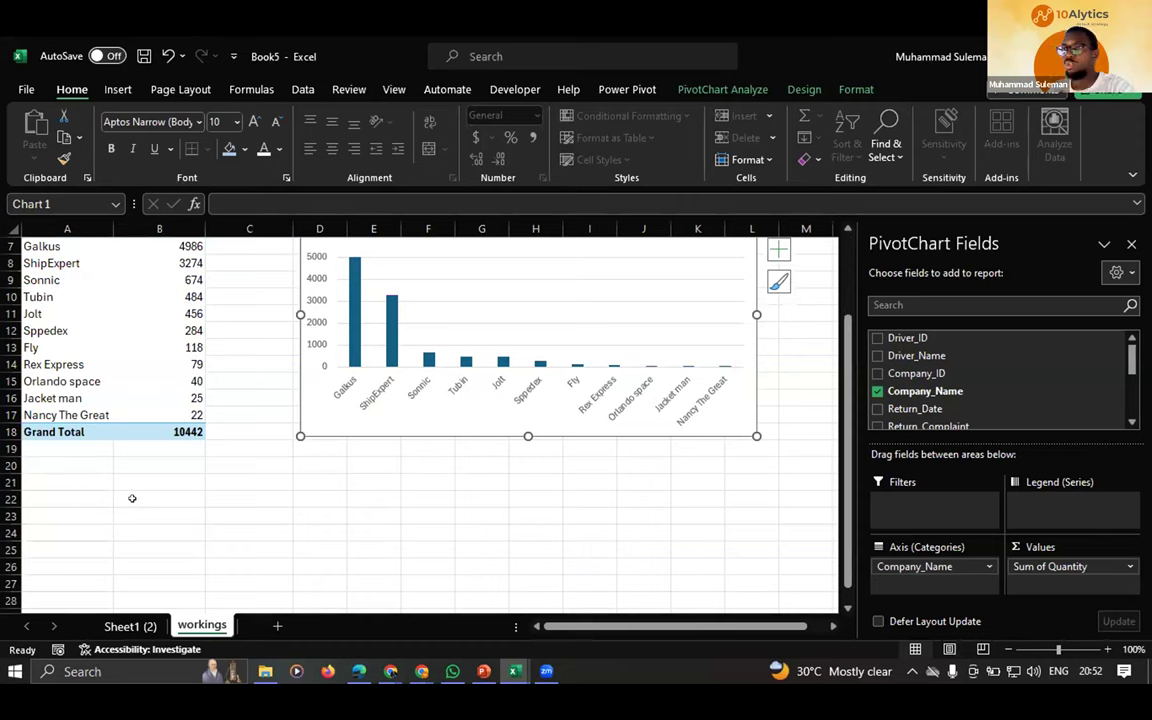
{"action": "scroll", "coordinate": [131, 498], "scroll_direction": "down", "scroll_amount": 1}
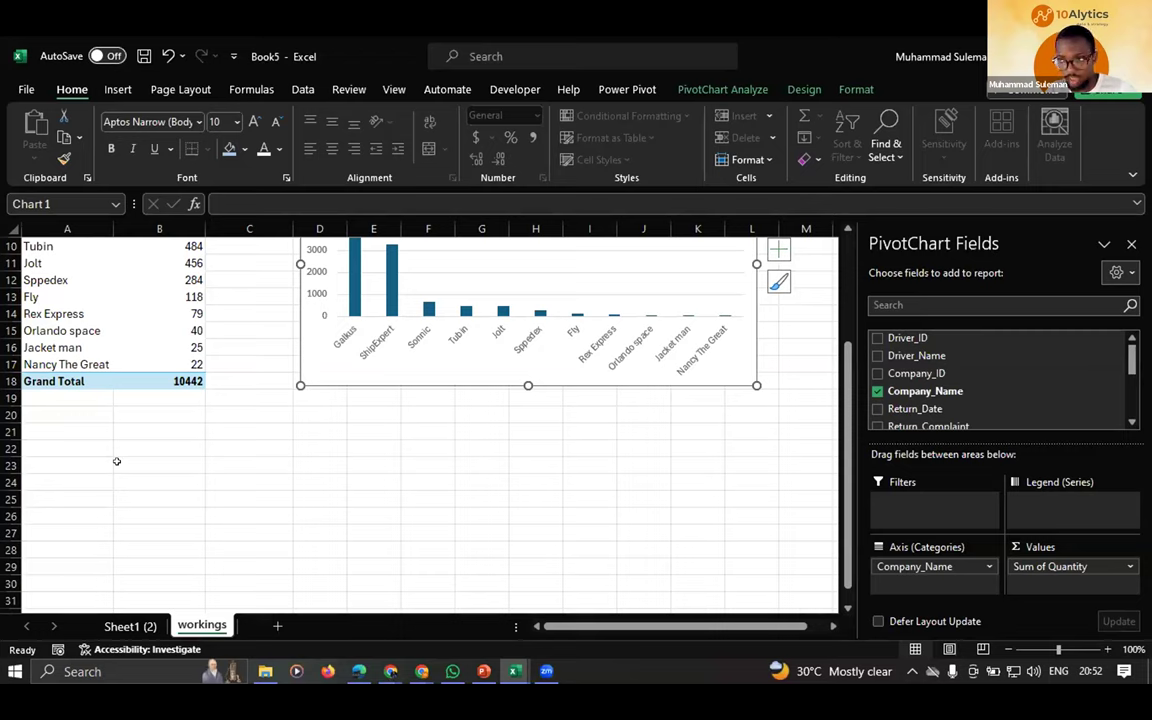
{"action": "left_click", "coordinate": [38, 454]}
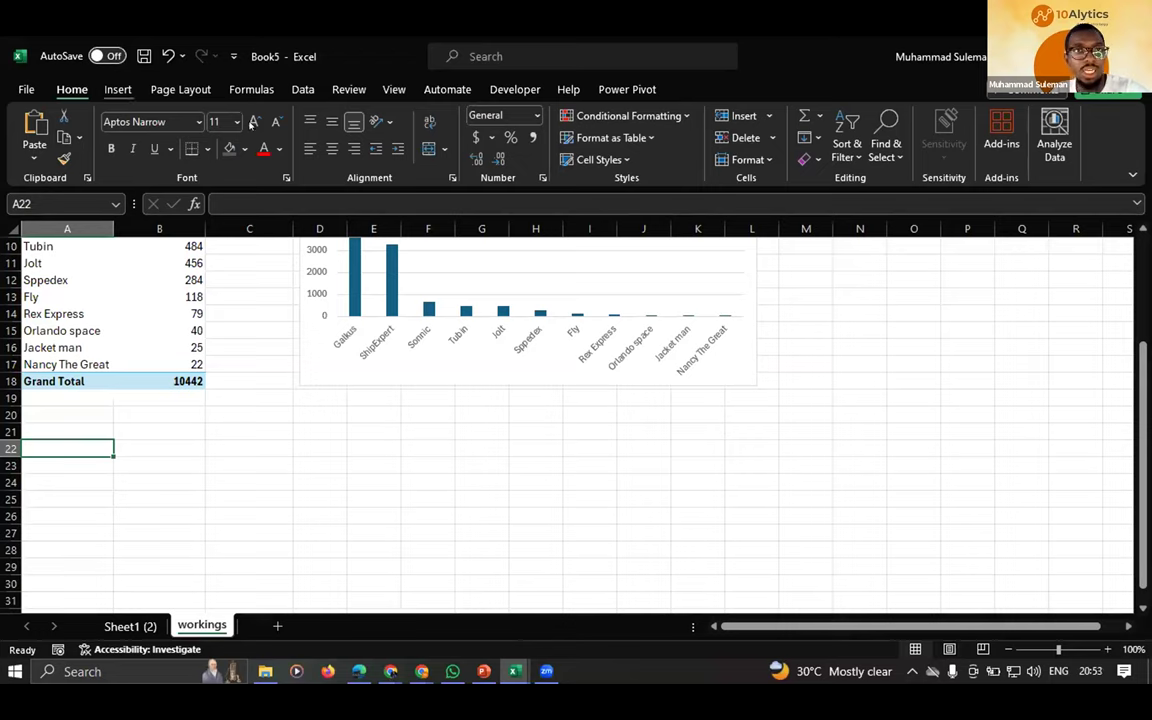
{"action": "scroll", "coordinate": [96, 124], "scroll_direction": "down", "scroll_amount": 1}
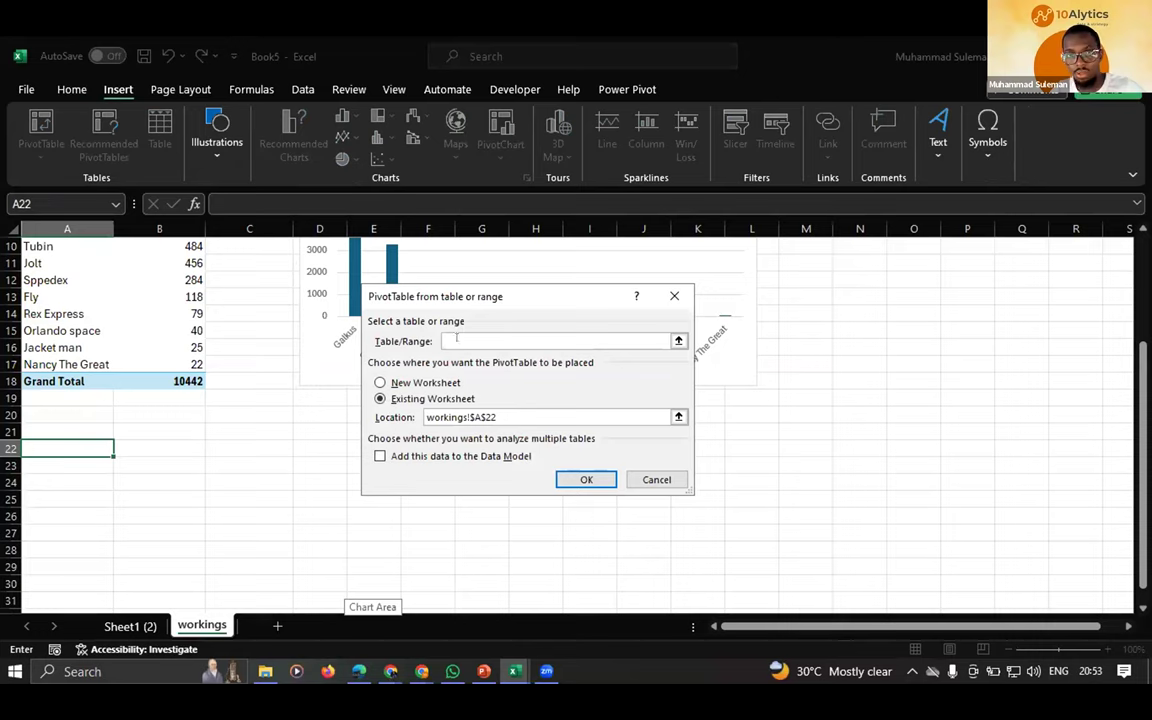
{"action": "type", "text": "da"}
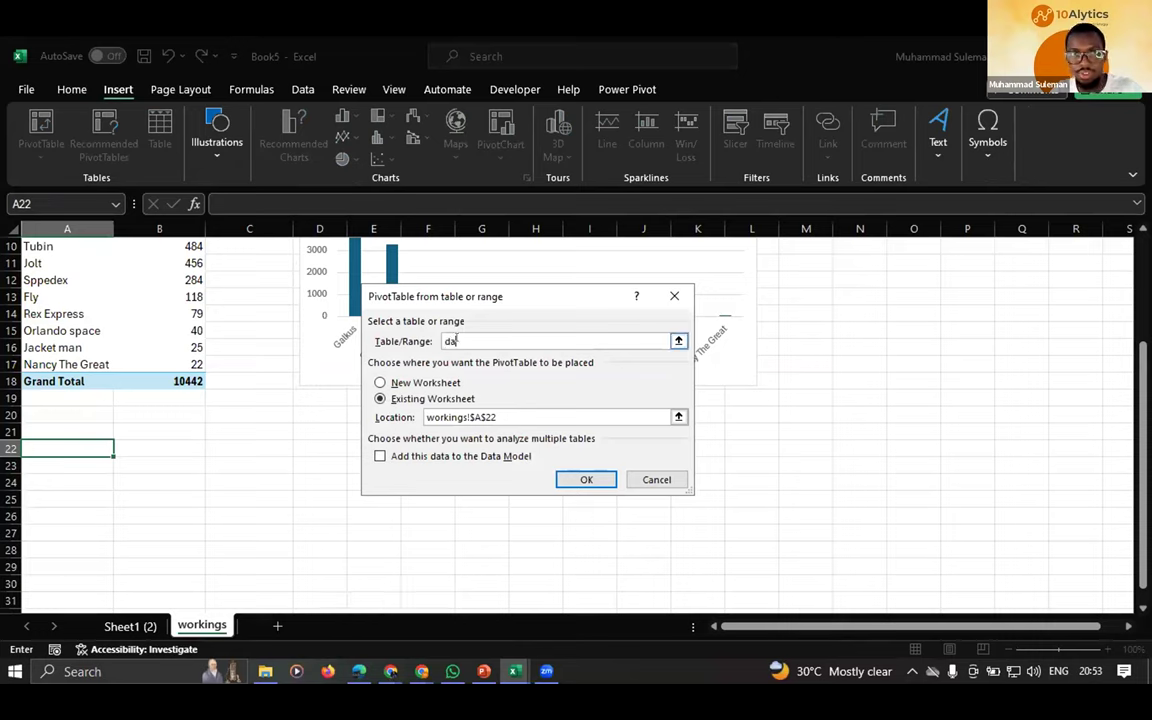
{"action": "type", "text": "ta"}
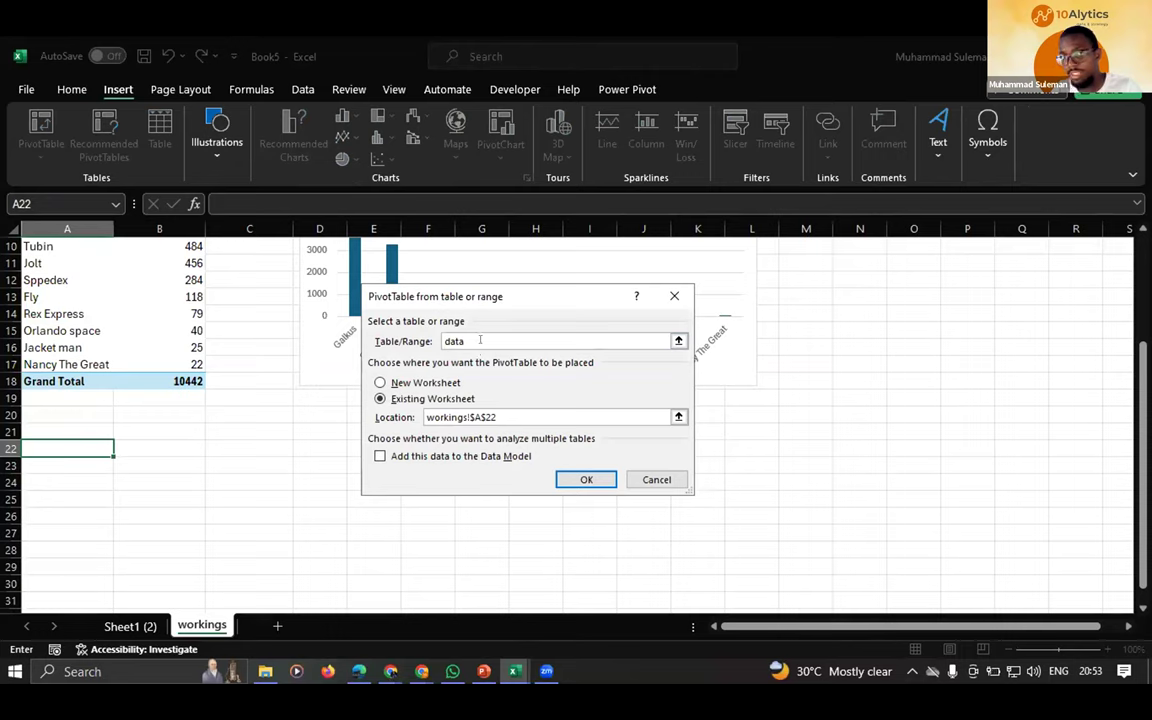
{"action": "left_click", "coordinate": [586, 479]}
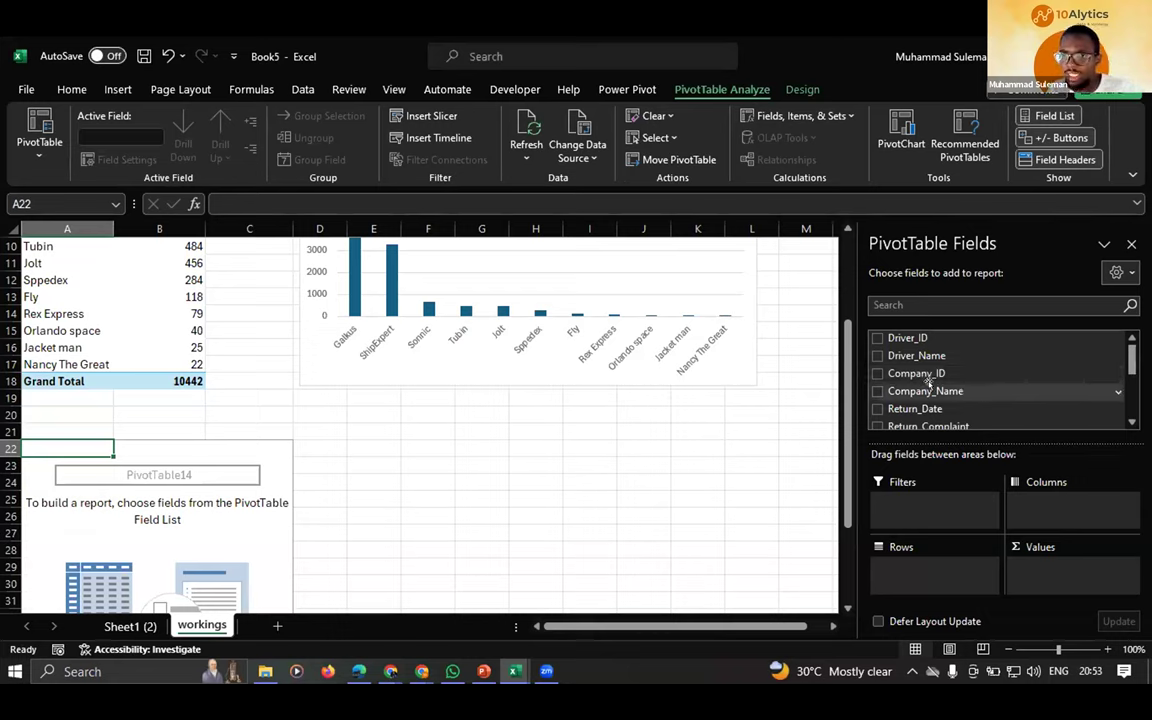
- Build the PivotTable at A22 with Return_Complaint as rows and the count of Return_Complaint as values
{"action": "scroll", "coordinate": [905, 384], "scroll_direction": "down", "scroll_amount": 1}
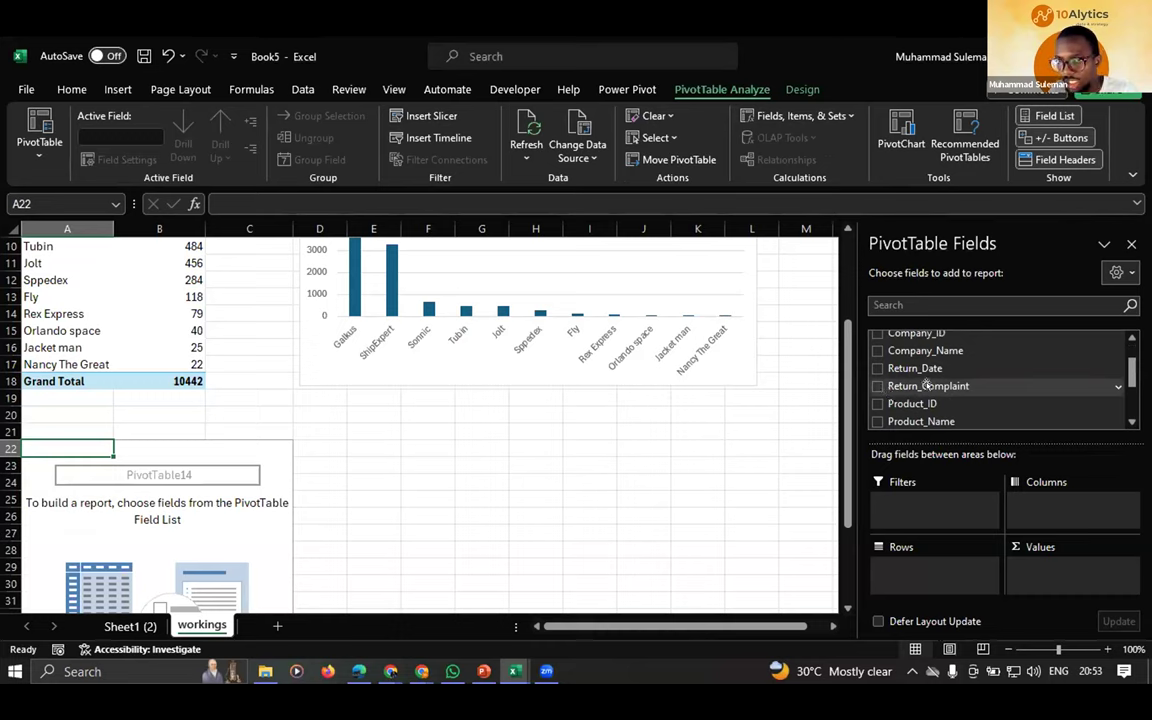
{"action": "left_click_drag", "start_coordinate": [930, 413], "coordinate": [69, 429]}
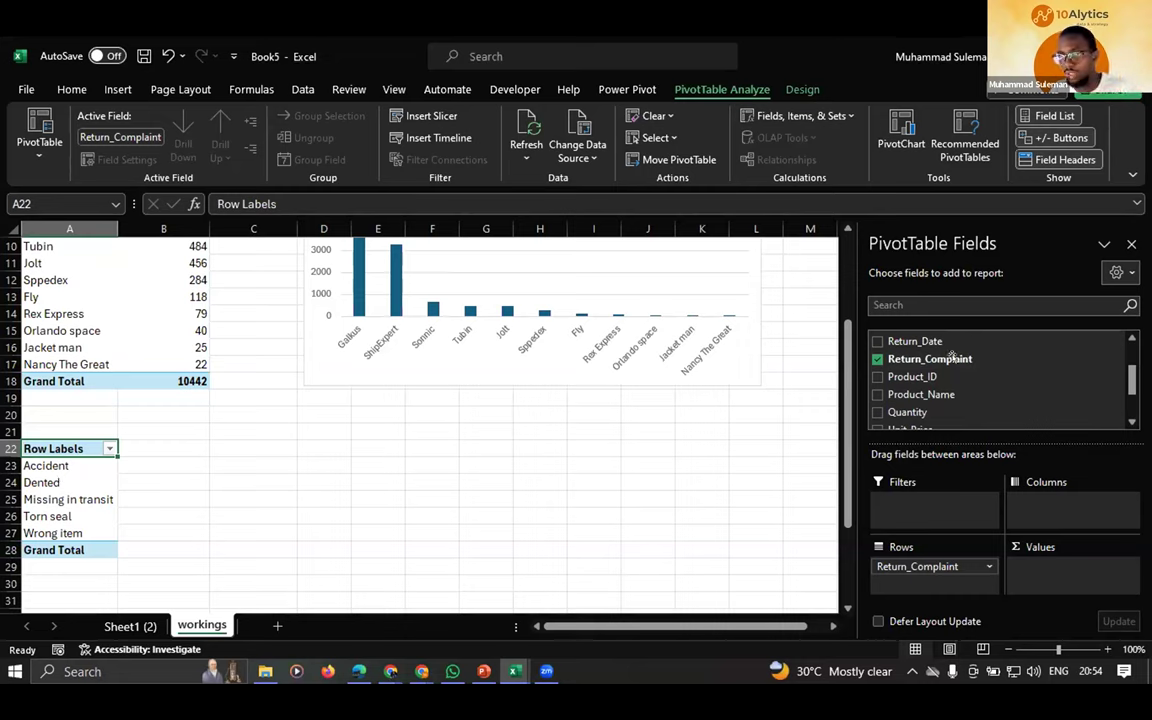
{"action": "left_click_drag", "start_coordinate": [958, 358], "coordinate": [1062, 566]}
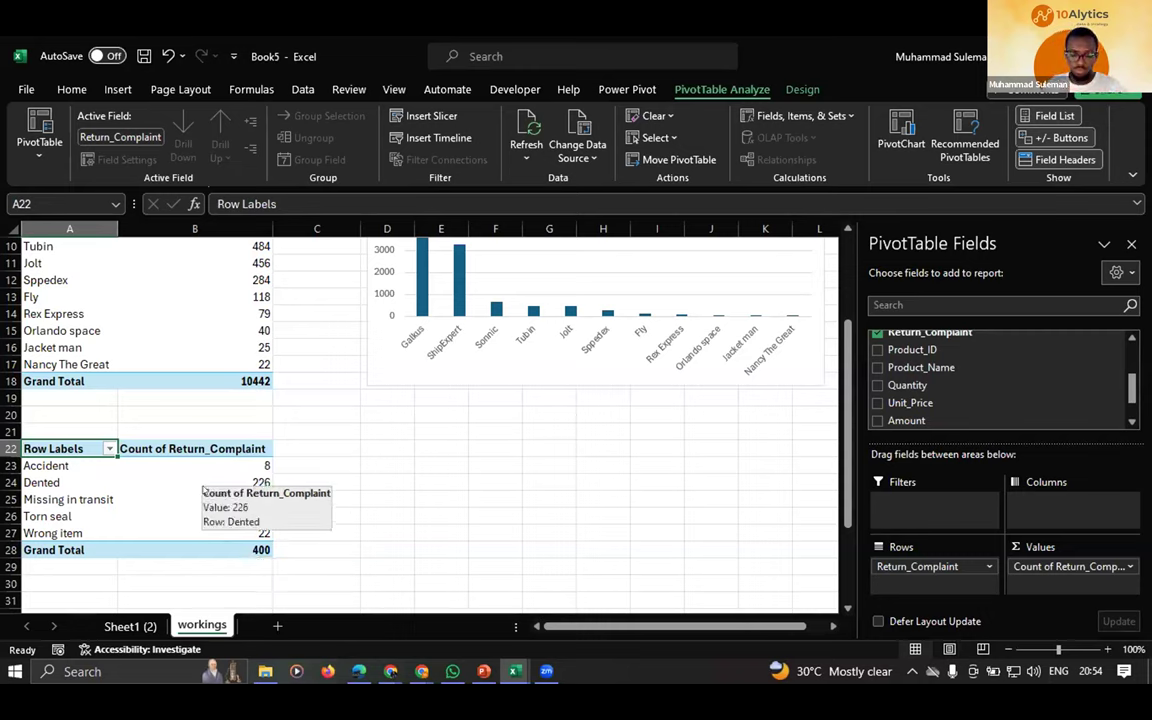
{"action": "left_click", "coordinate": [168, 484]}
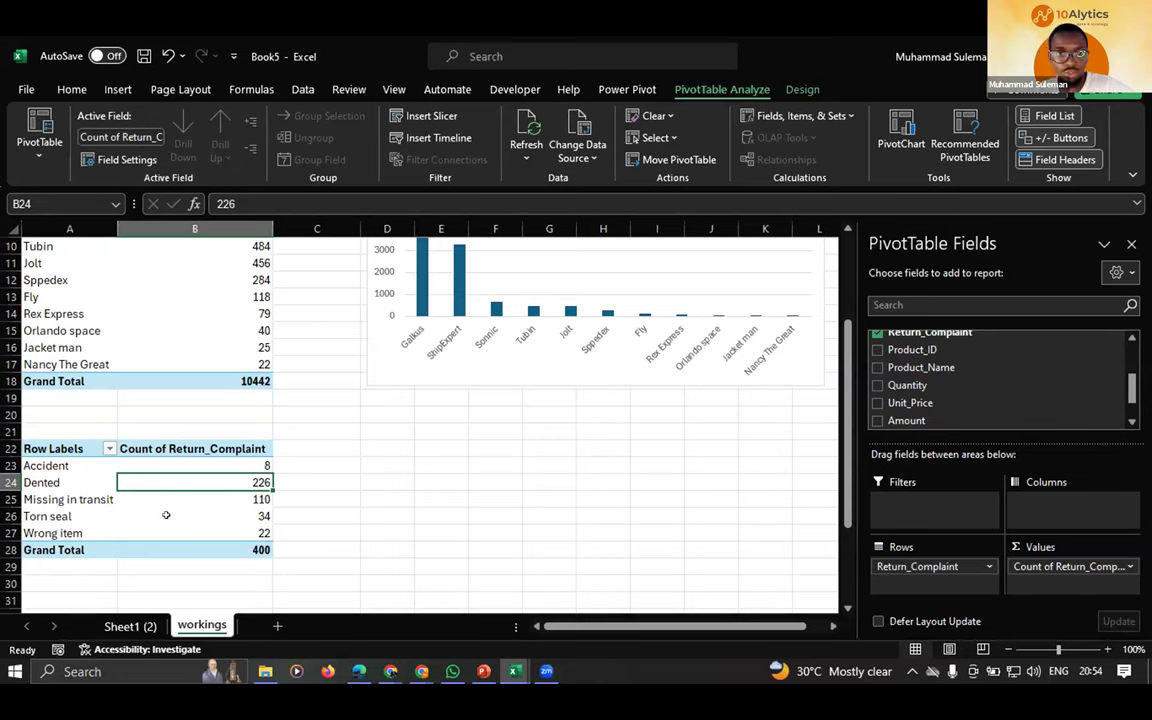
{"action": "left_click", "coordinate": [180, 512]}
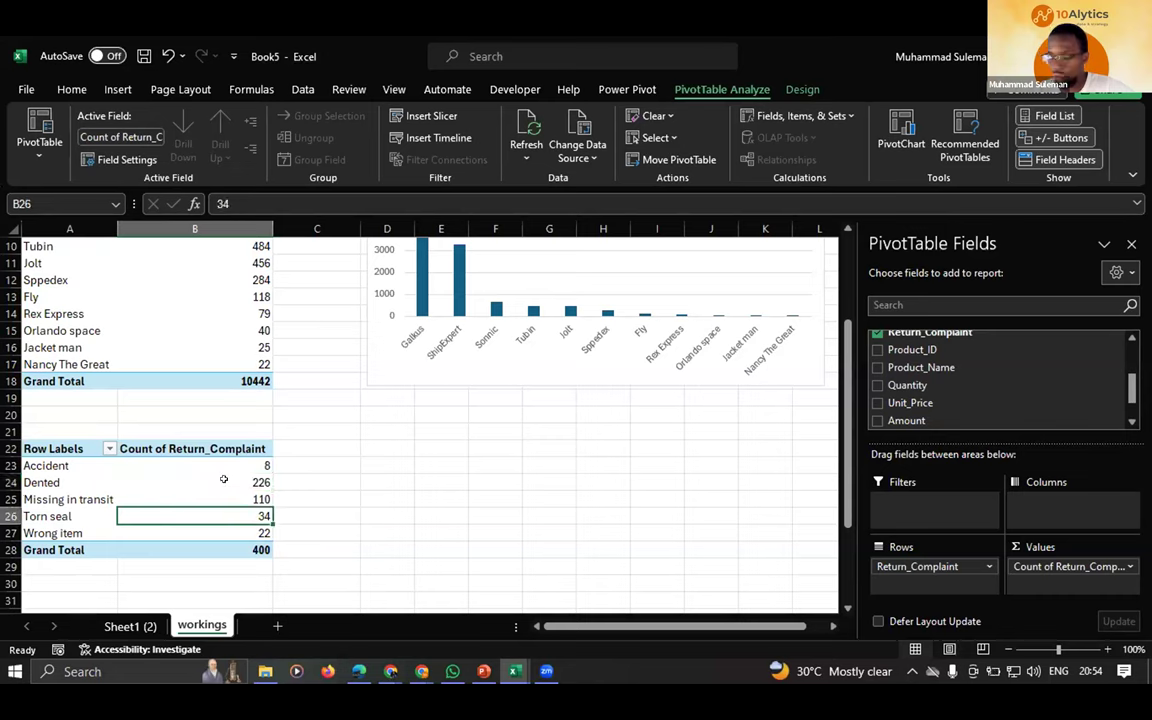
- Insert a doughnut PivotChart from the return complaint count PivotTable
{"action": "left_click", "coordinate": [223, 481]}
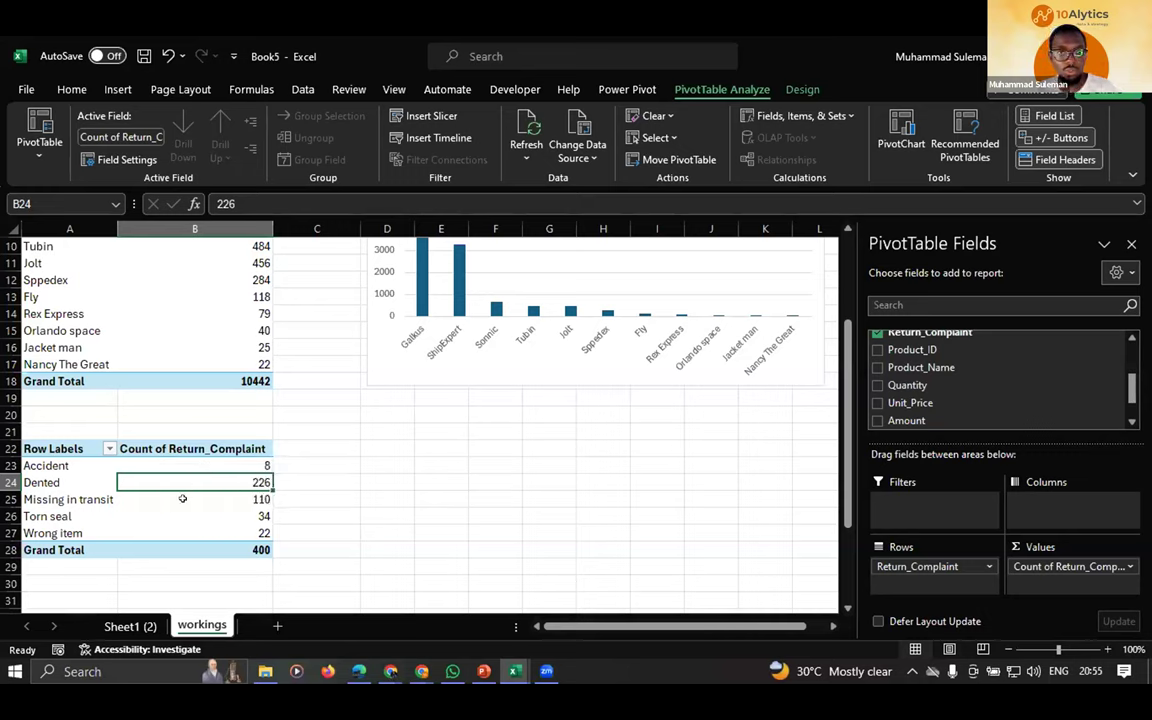
{"action": "left_click", "coordinate": [117, 89]}
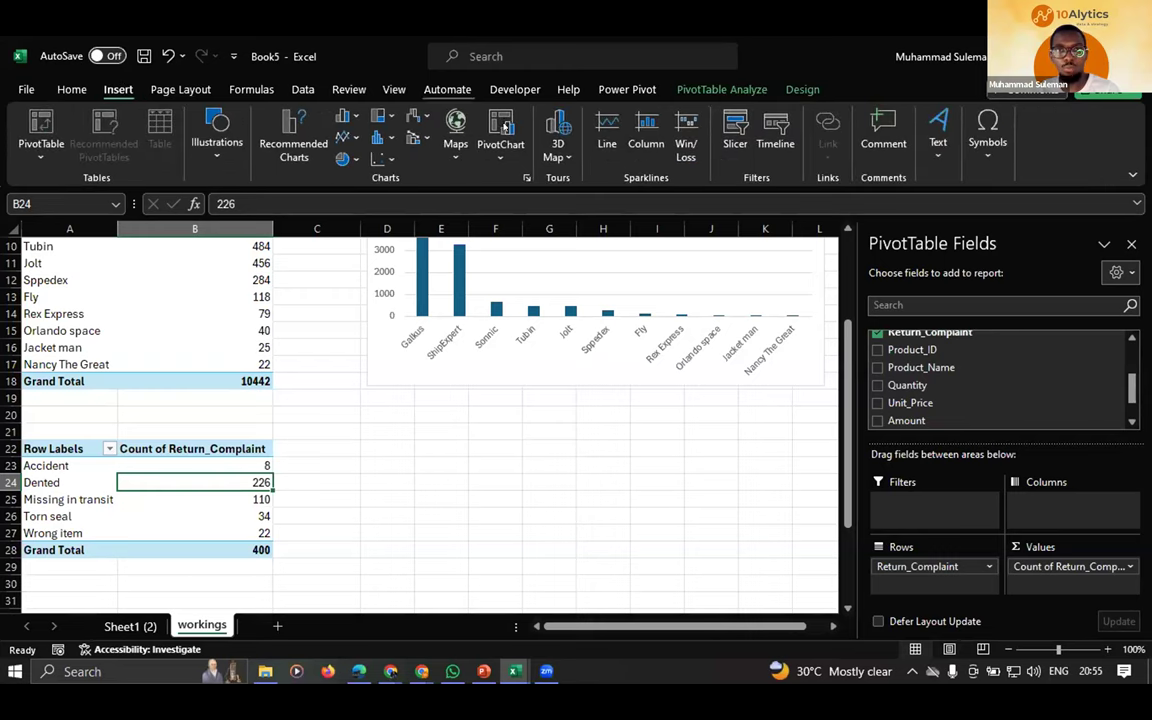
{"action": "left_click", "coordinate": [502, 127]}
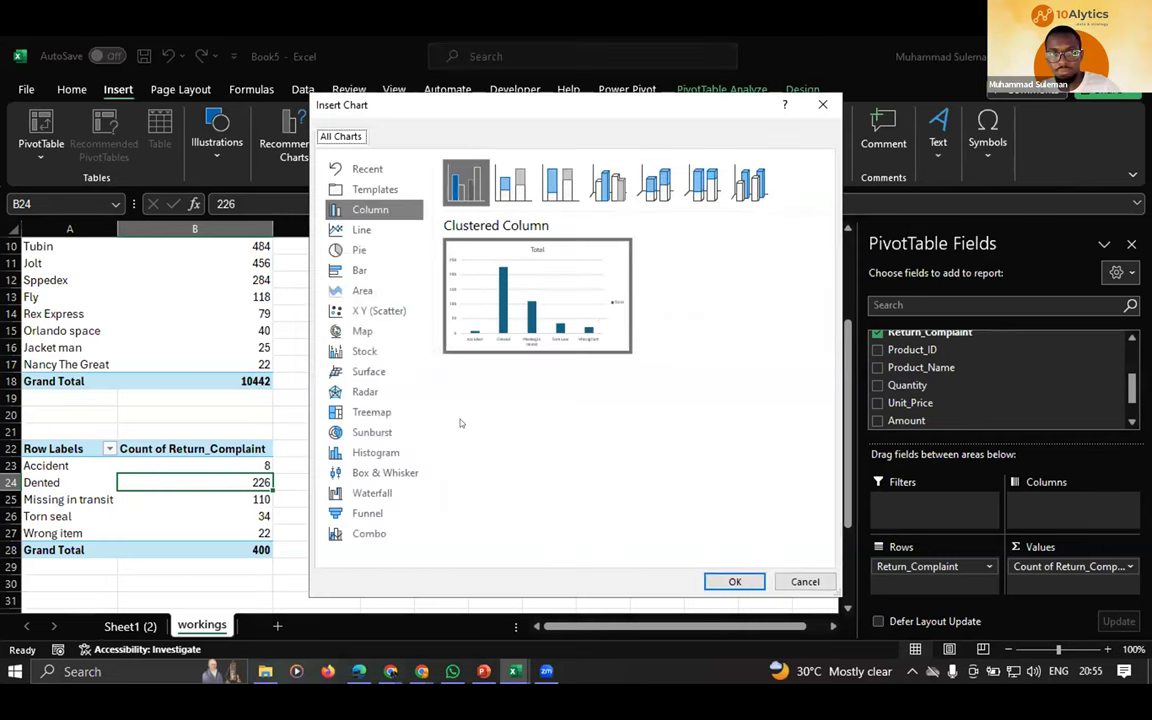
{"action": "mouse_move", "coordinate": [585, 354]}
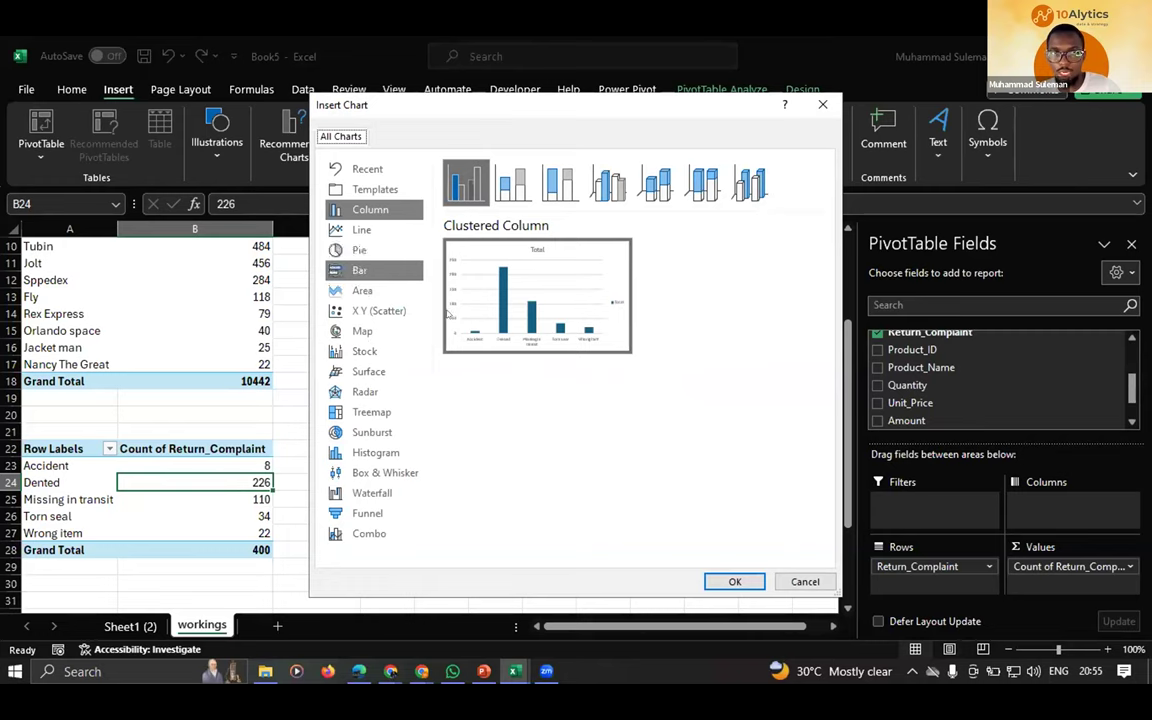
{"action": "left_click", "coordinate": [372, 268]}
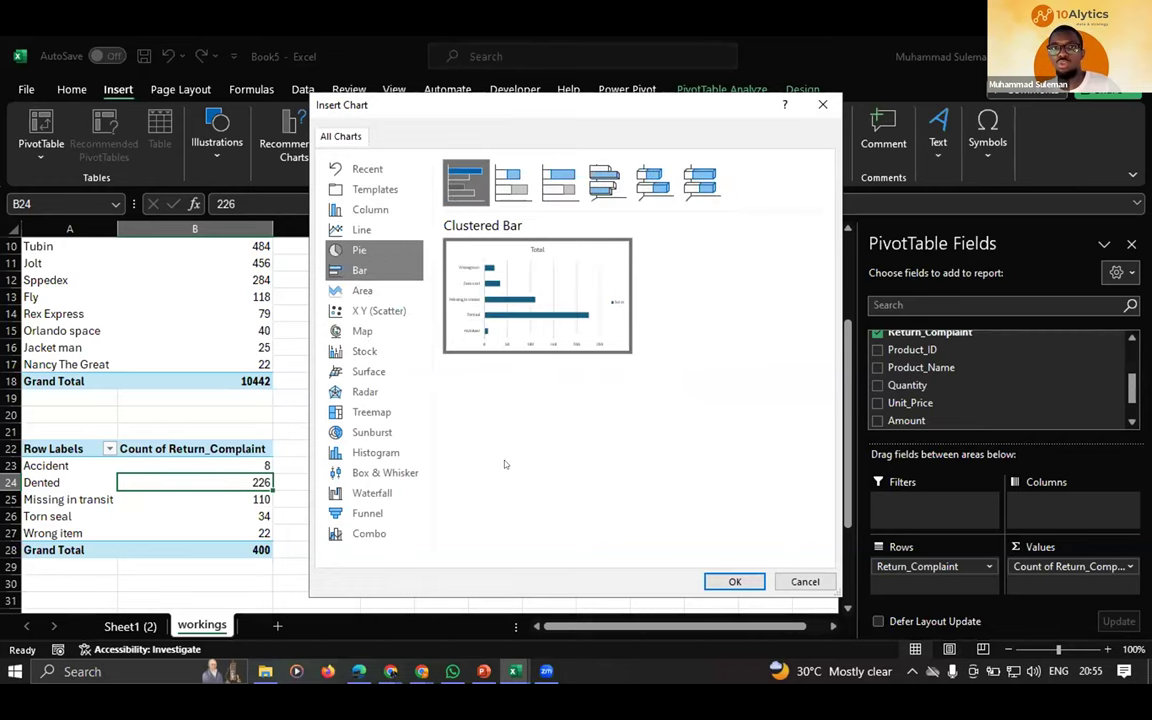
{"action": "key", "text": "Up"}
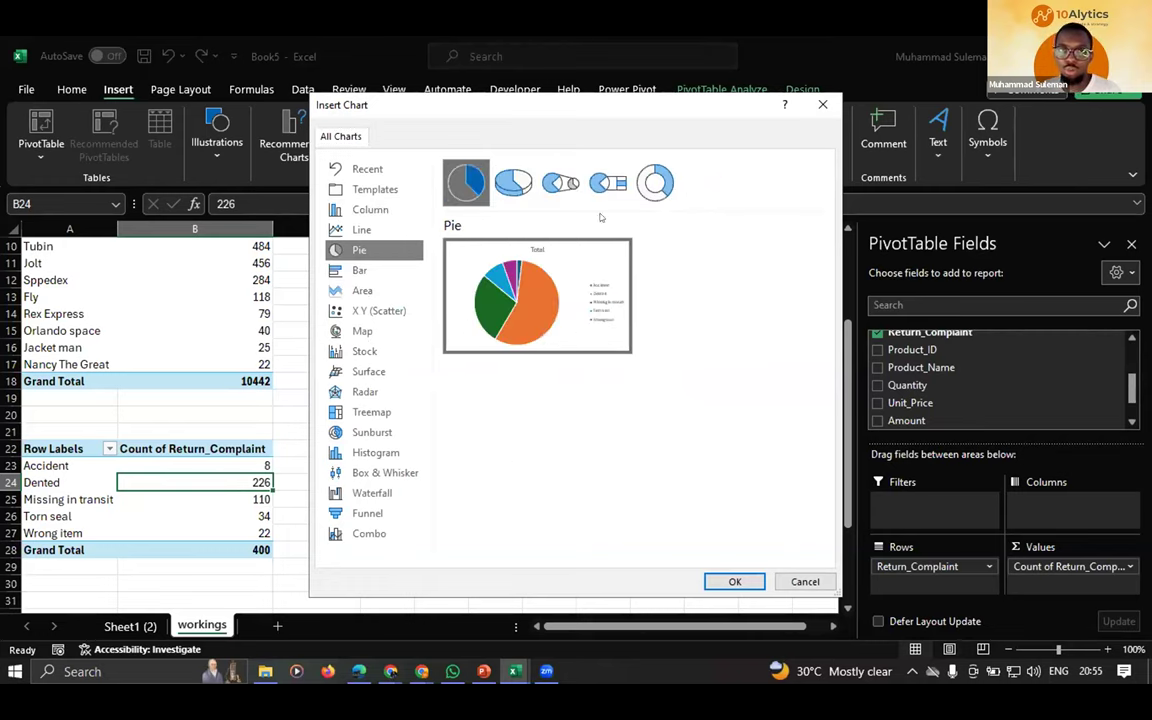
{"action": "mouse_move", "coordinate": [448, 243]}
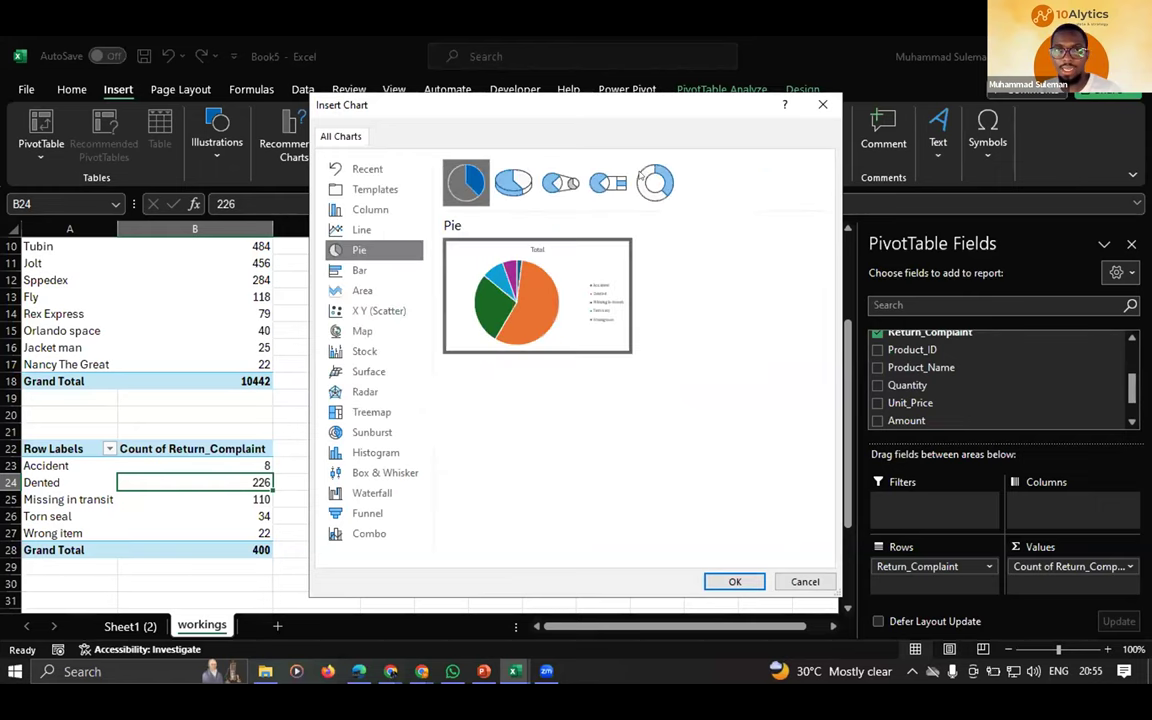
{"action": "left_click", "coordinate": [655, 181]}
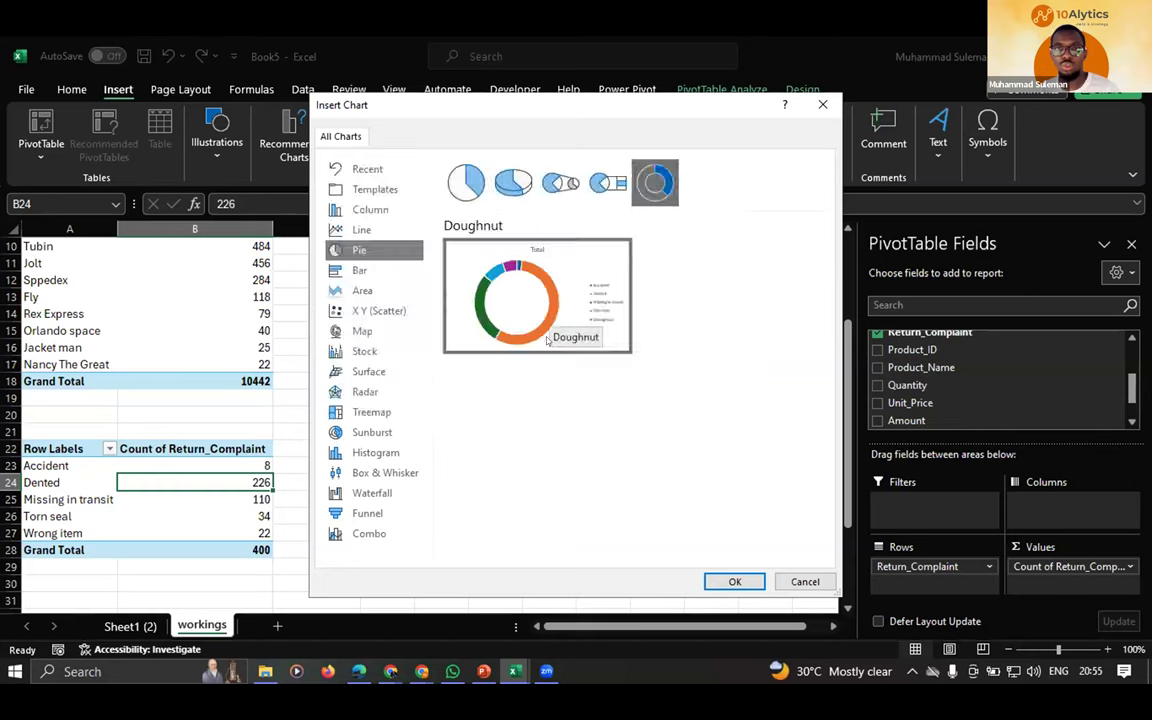
{"action": "mouse_move", "coordinate": [547, 341]}
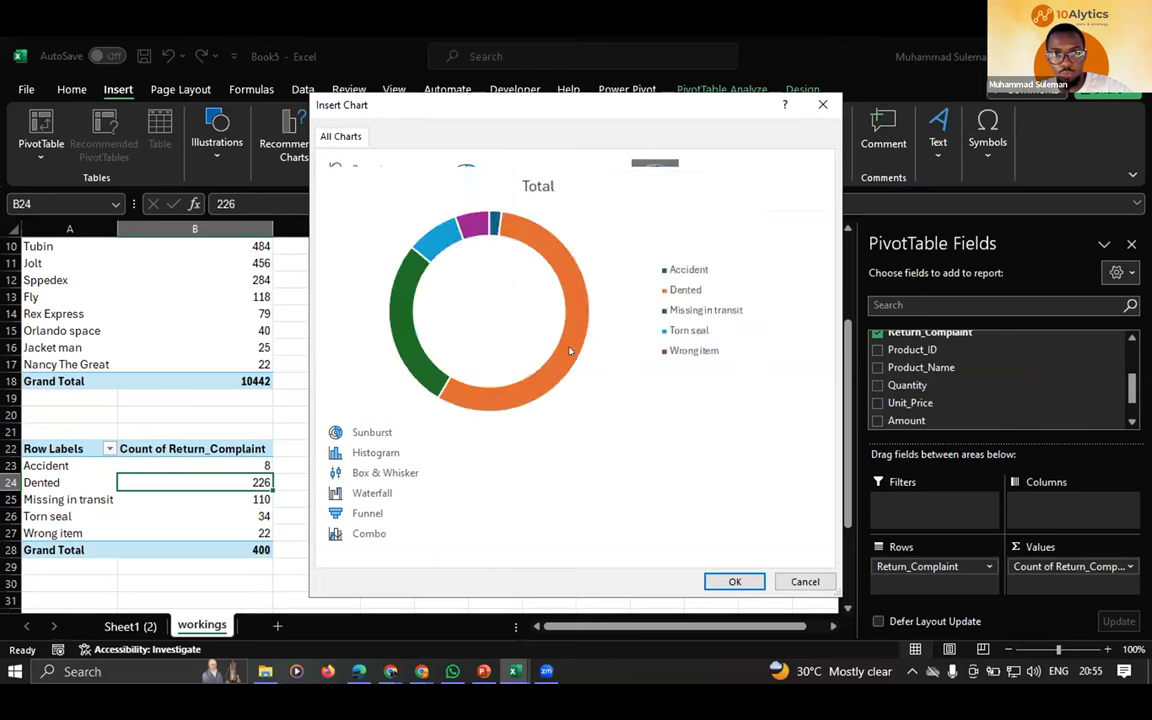
{"action": "left_click", "coordinate": [734, 582]}
- Place the doughnut chart beside the complaint PivotTable, over about columns C to J, and hide all its field buttons
{"action": "left_click_drag", "start_coordinate": [481, 331], "coordinate": [561, 436]}
{"action": "scroll", "coordinate": [564, 395], "scroll_direction": "down", "scroll_amount": 1}
{"action": "scroll", "coordinate": [564, 395], "scroll_direction": "down", "scroll_amount": 1}
{"action": "left_click_drag", "start_coordinate": [483, 393], "coordinate": [481, 397]}
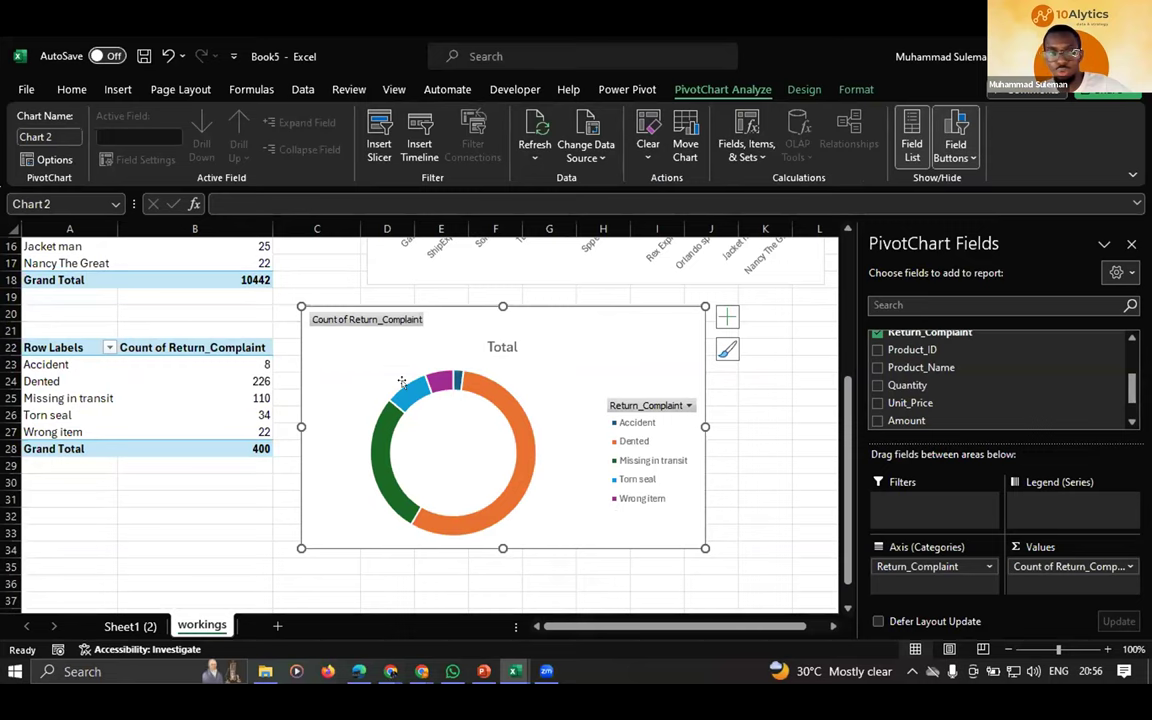
{"action": "right_click", "coordinate": [356, 319]}
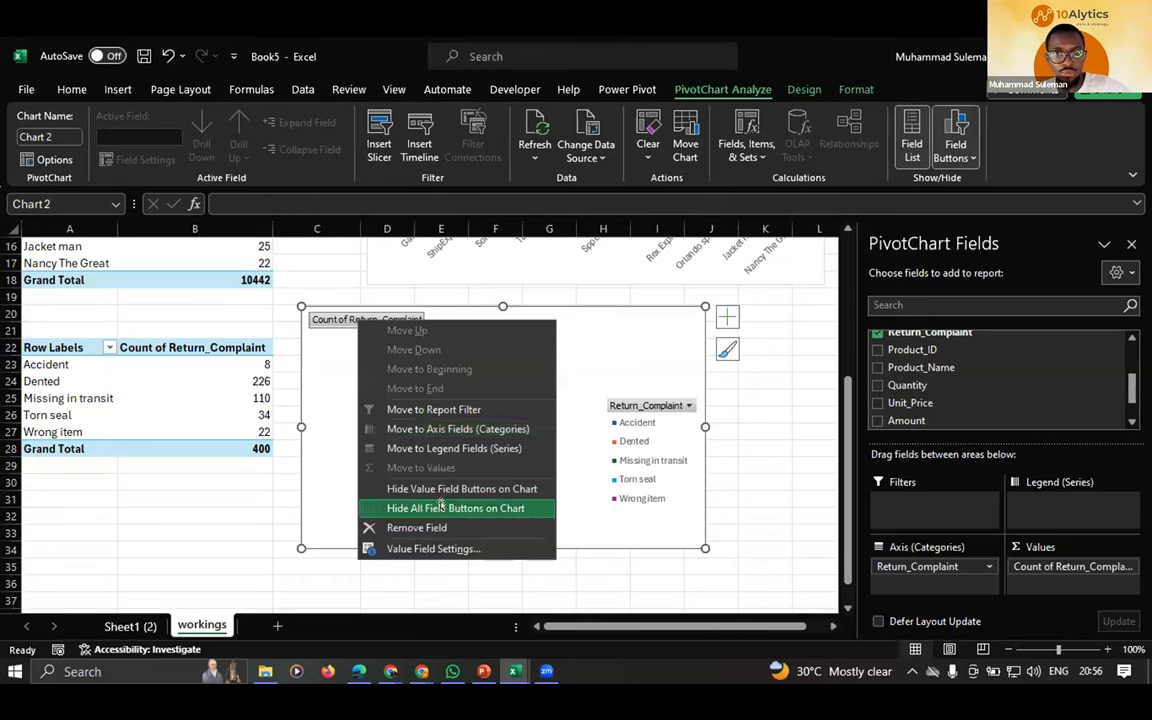
{"action": "left_click", "coordinate": [447, 508]}
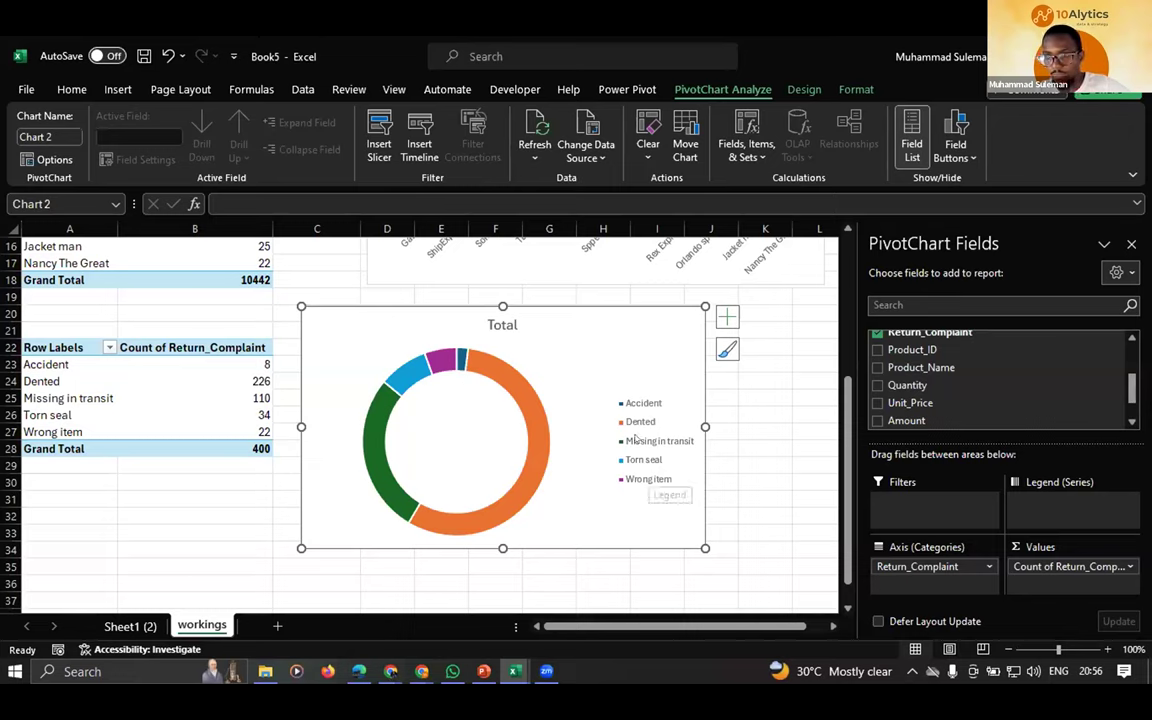
- Set the doughnut hole size of the complaint chart's series to 42%
{"action": "right_click", "coordinate": [490, 369]}
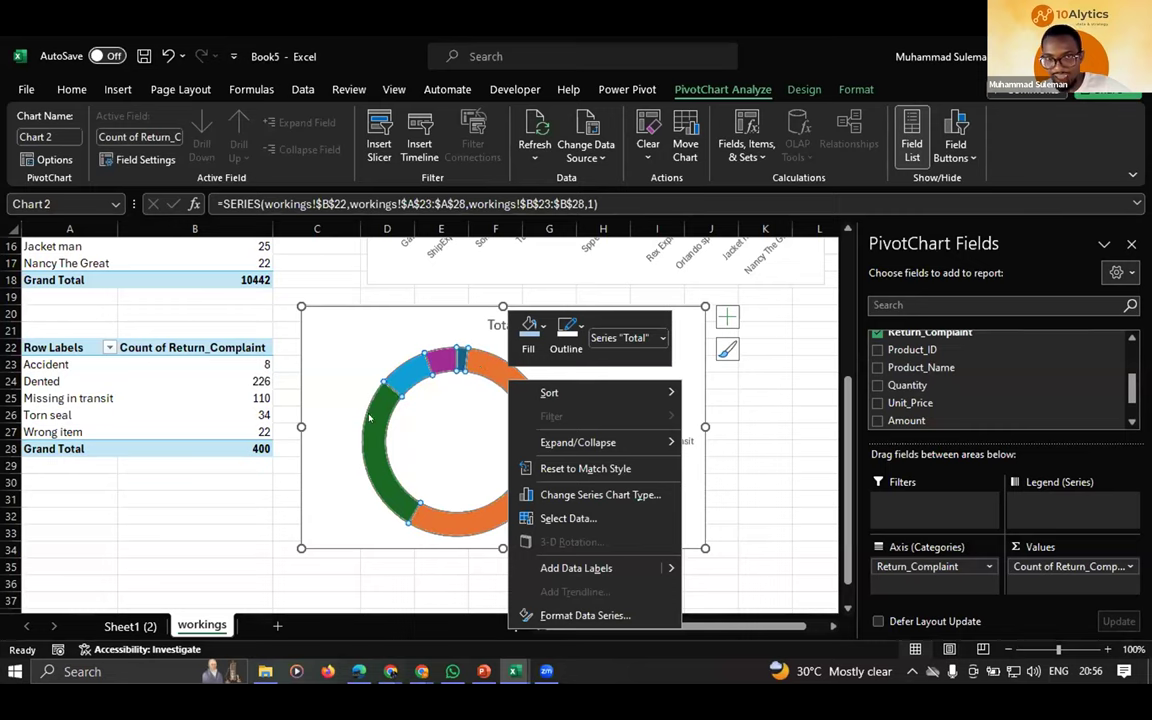
{"action": "key", "text": "Escape"}
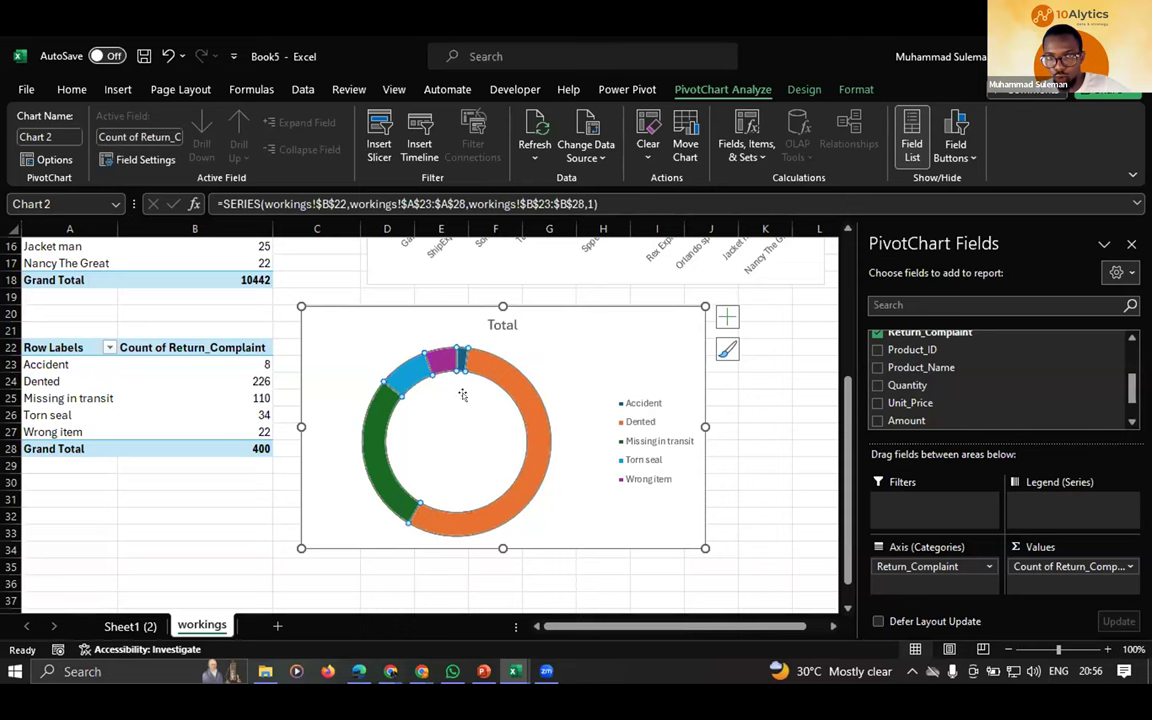
{"action": "right_click", "coordinate": [530, 425]}
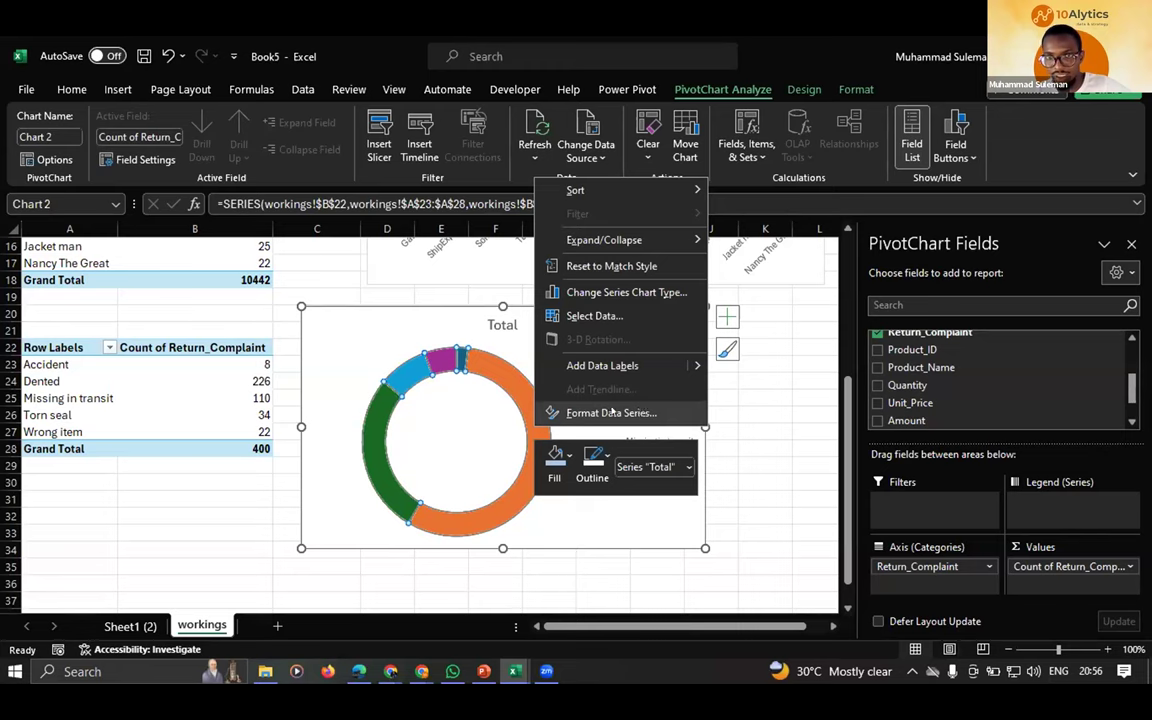
{"action": "left_click", "coordinate": [608, 413]}
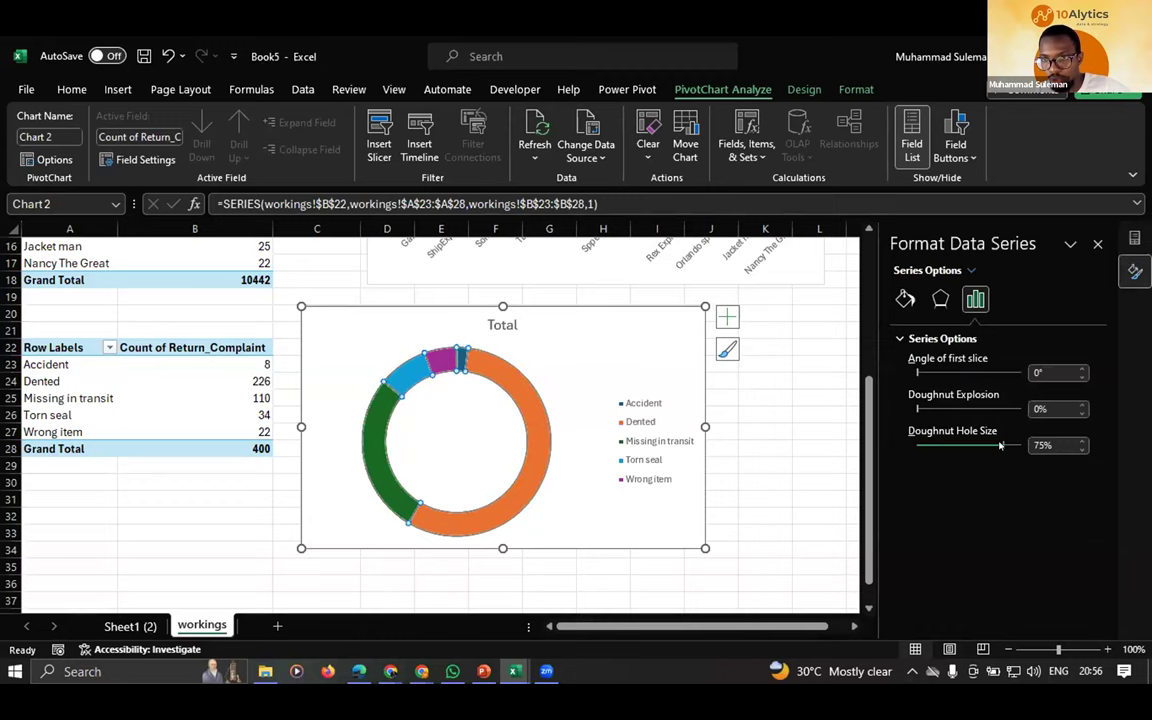
{"action": "left_click_drag", "start_coordinate": [1000, 445], "coordinate": [963, 452]}
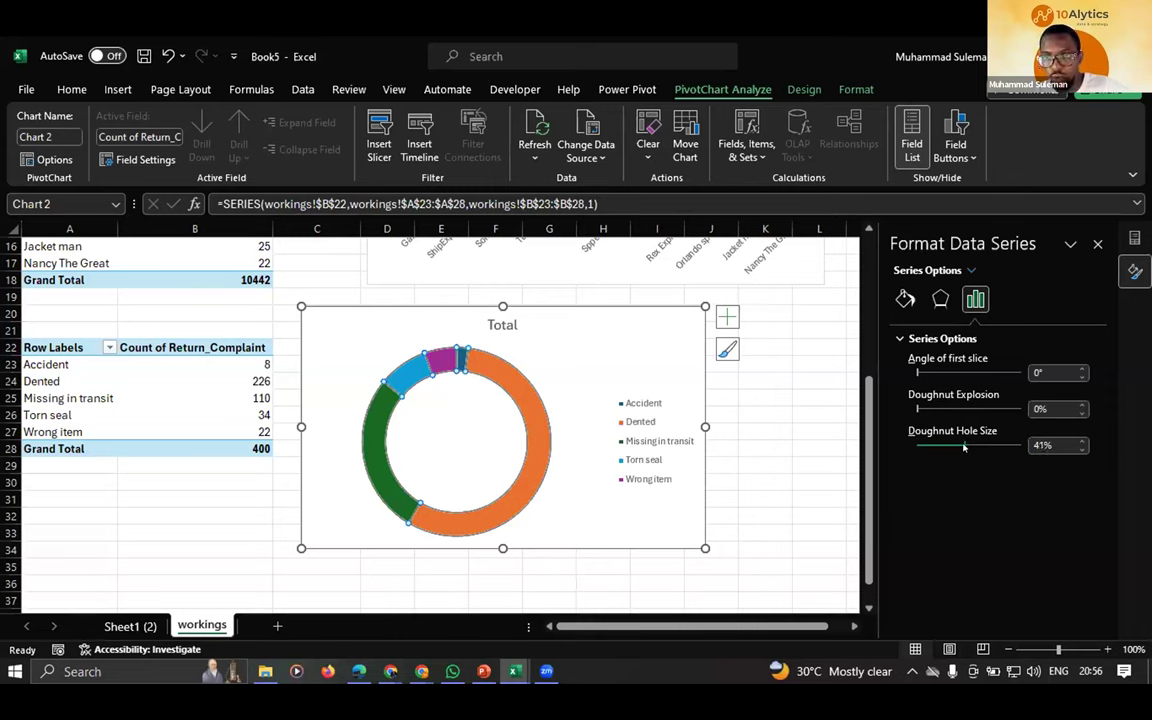
{"action": "left_click_drag", "start_coordinate": [964, 448], "coordinate": [966, 448]}
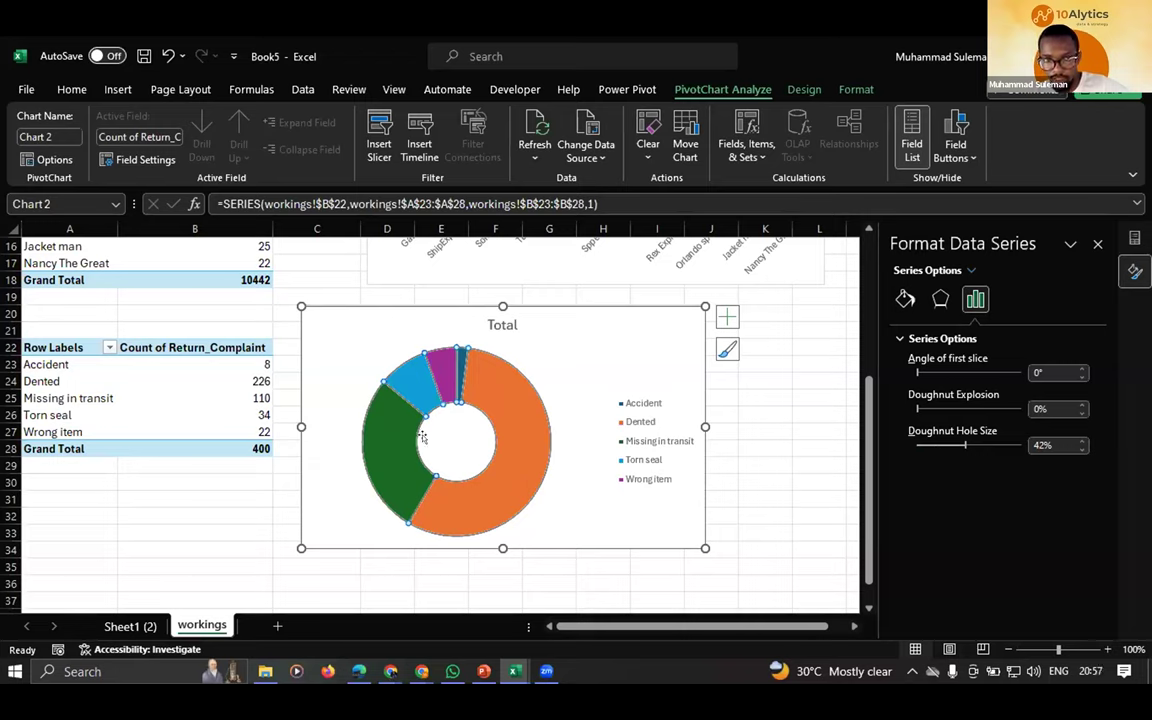
- Add data labels to the slices of the complaint doughnut chart
{"action": "left_click", "coordinate": [616, 452]}
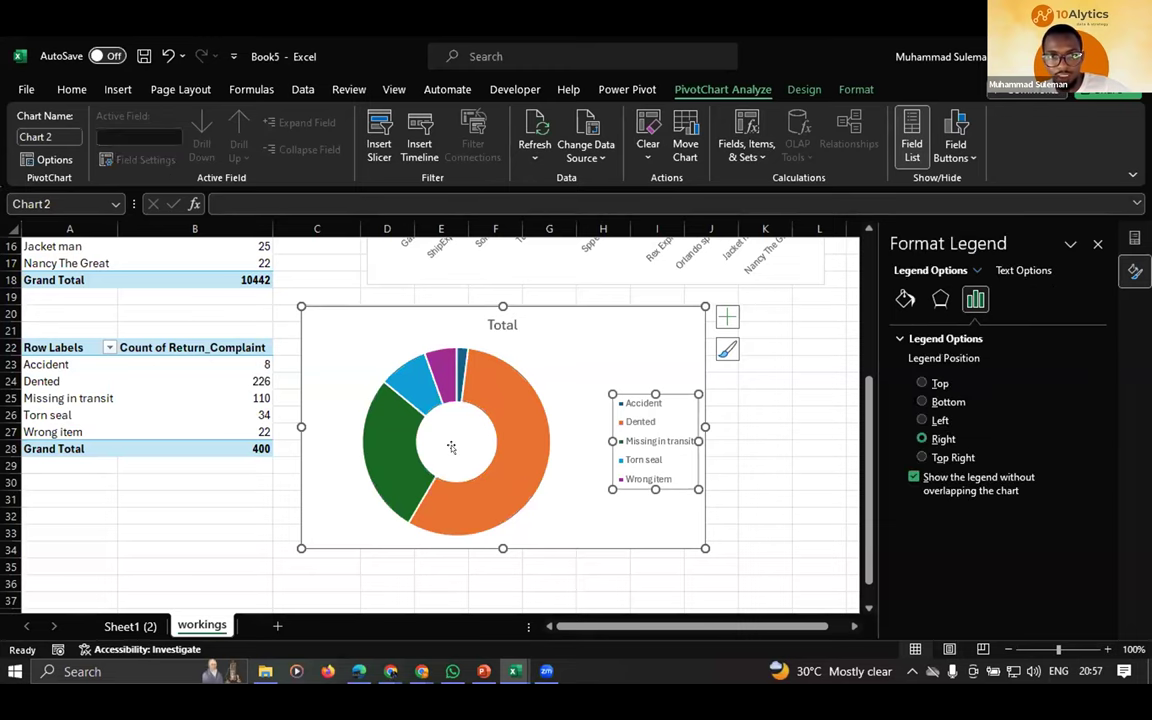
{"action": "left_click", "coordinate": [463, 380]}
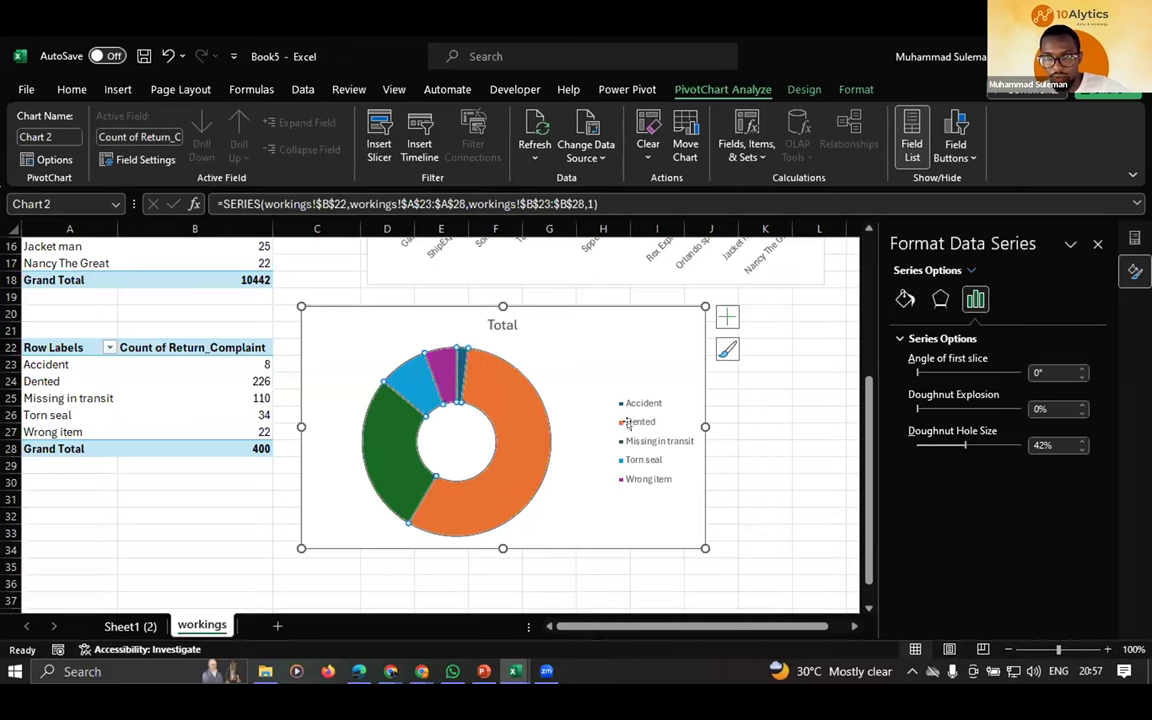
{"action": "left_click", "coordinate": [726, 316]}
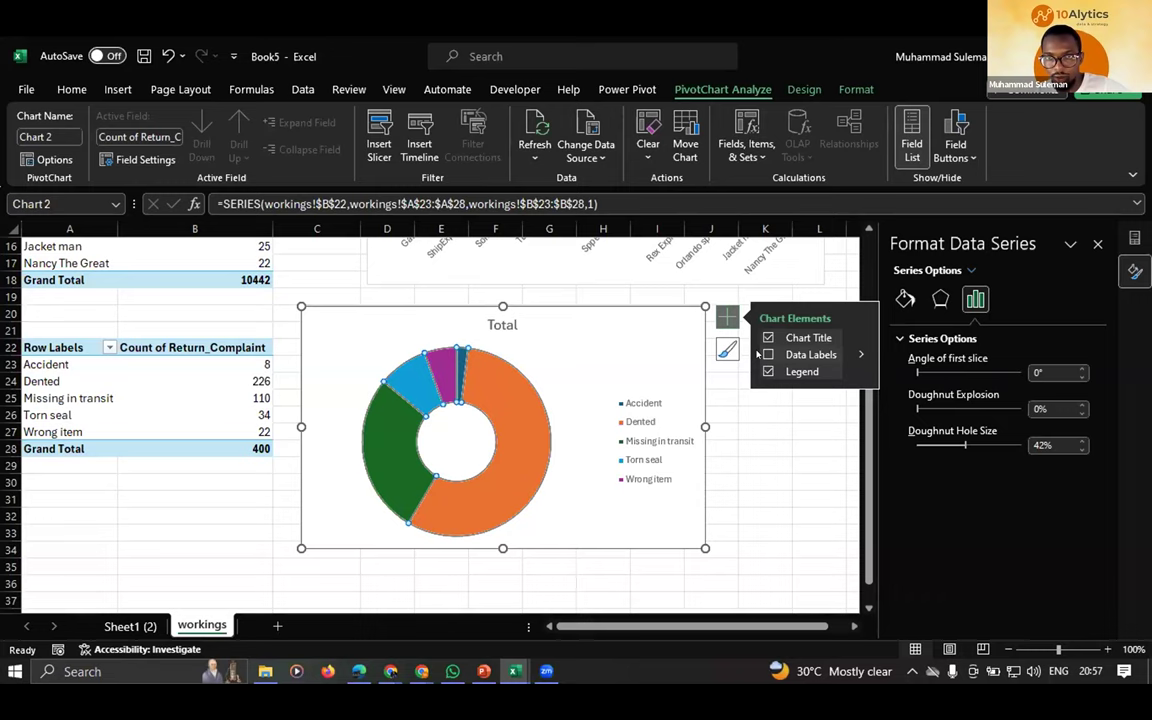
{"action": "left_click", "coordinate": [767, 355]}
{"action": "left_click", "coordinate": [767, 355]}
{"action": "left_click", "coordinate": [768, 355]}
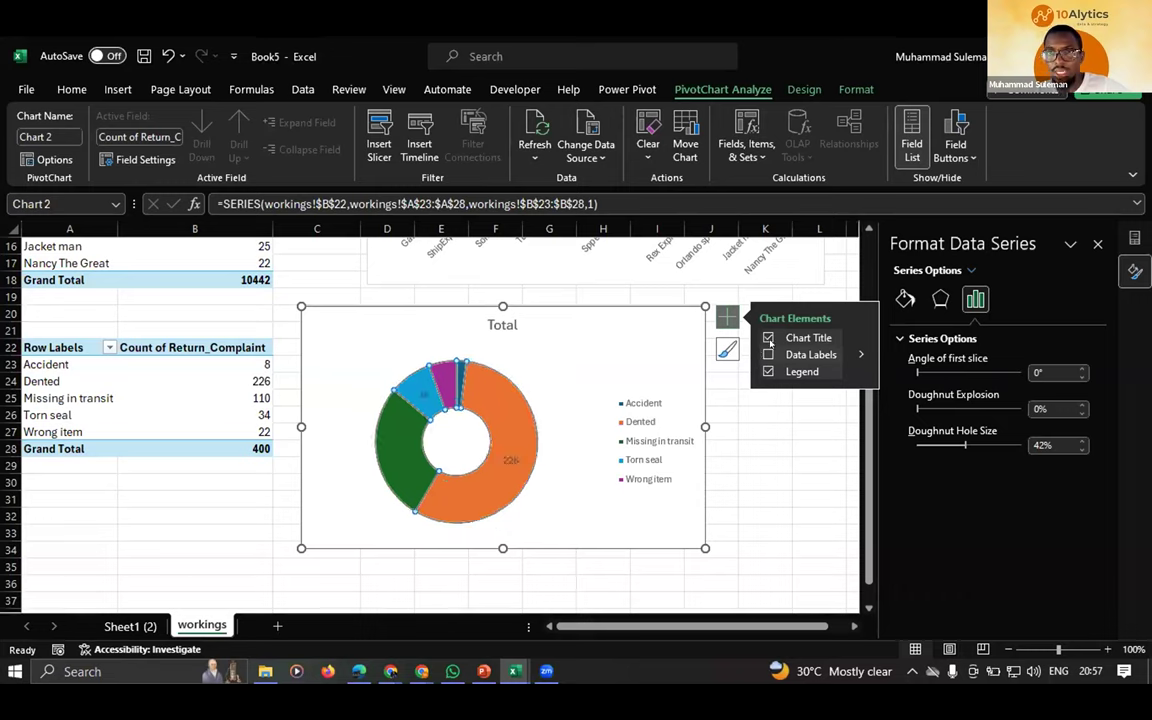
{"action": "left_click", "coordinate": [767, 355]}
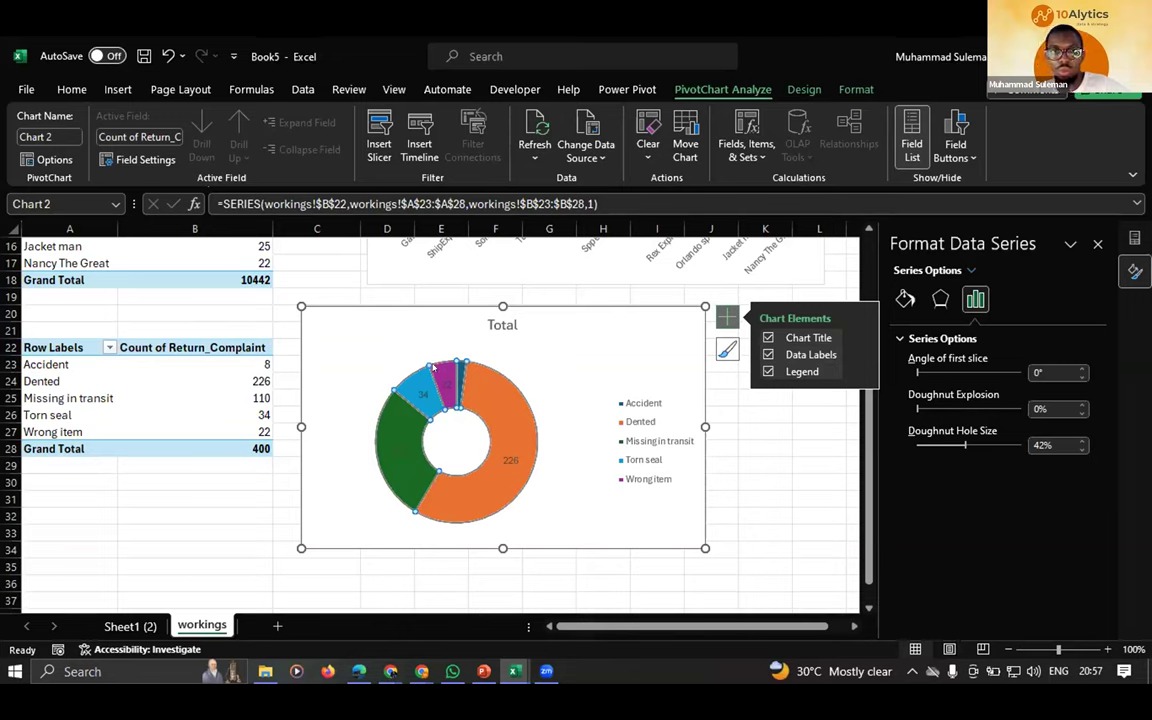
{"action": "left_click", "coordinate": [859, 354]}
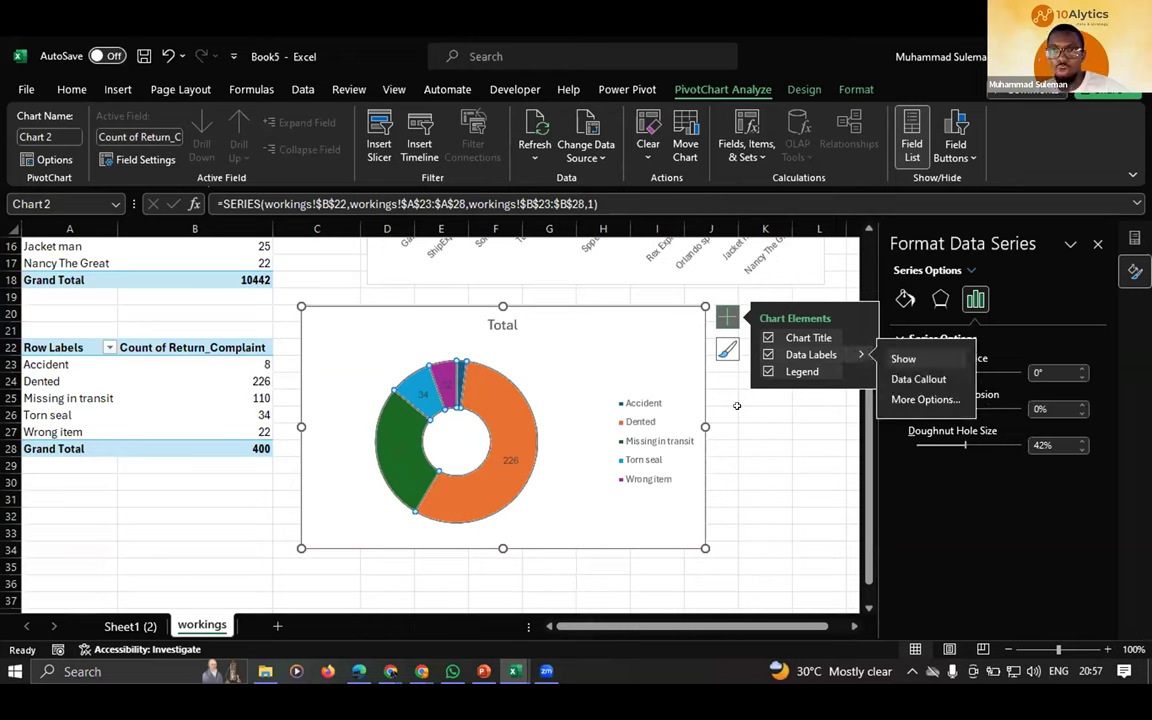
{"action": "key", "text": "Escape"}
{"action": "key", "text": "Down"}
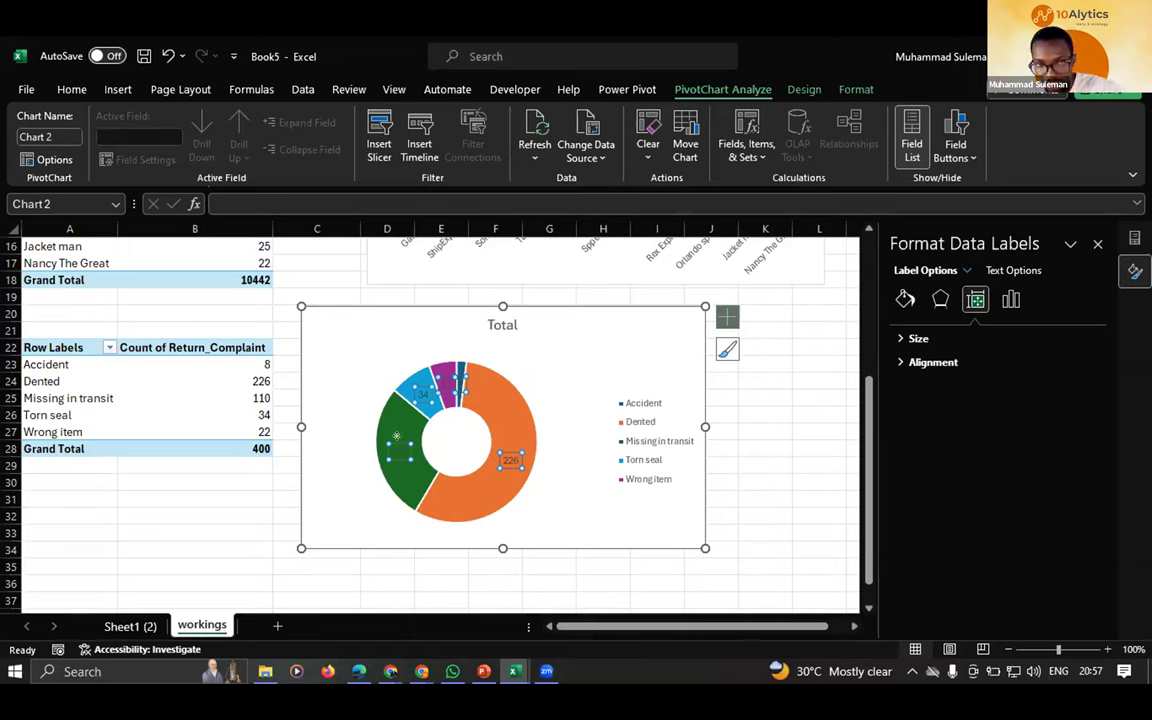
- Try removing the value from the complaint doughnut chart's data labels and undo the change
{"action": "right_click", "coordinate": [509, 455]}
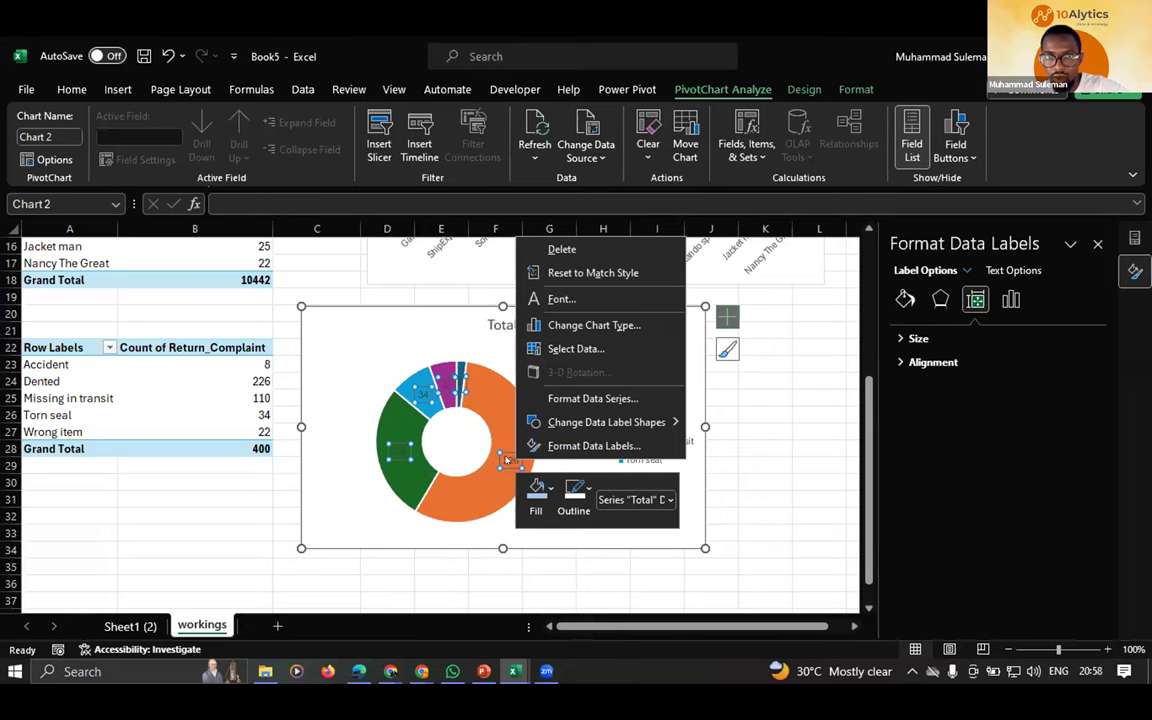
{"action": "left_click", "coordinate": [573, 442]}
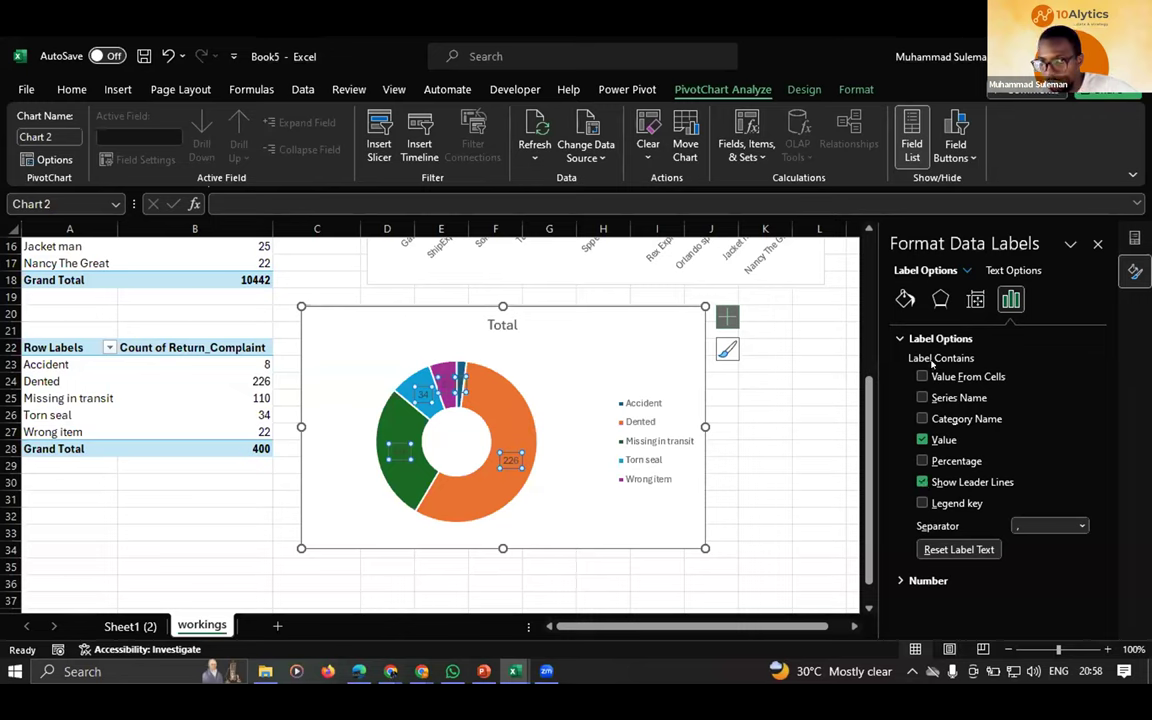
{"action": "left_click", "coordinate": [922, 439]}
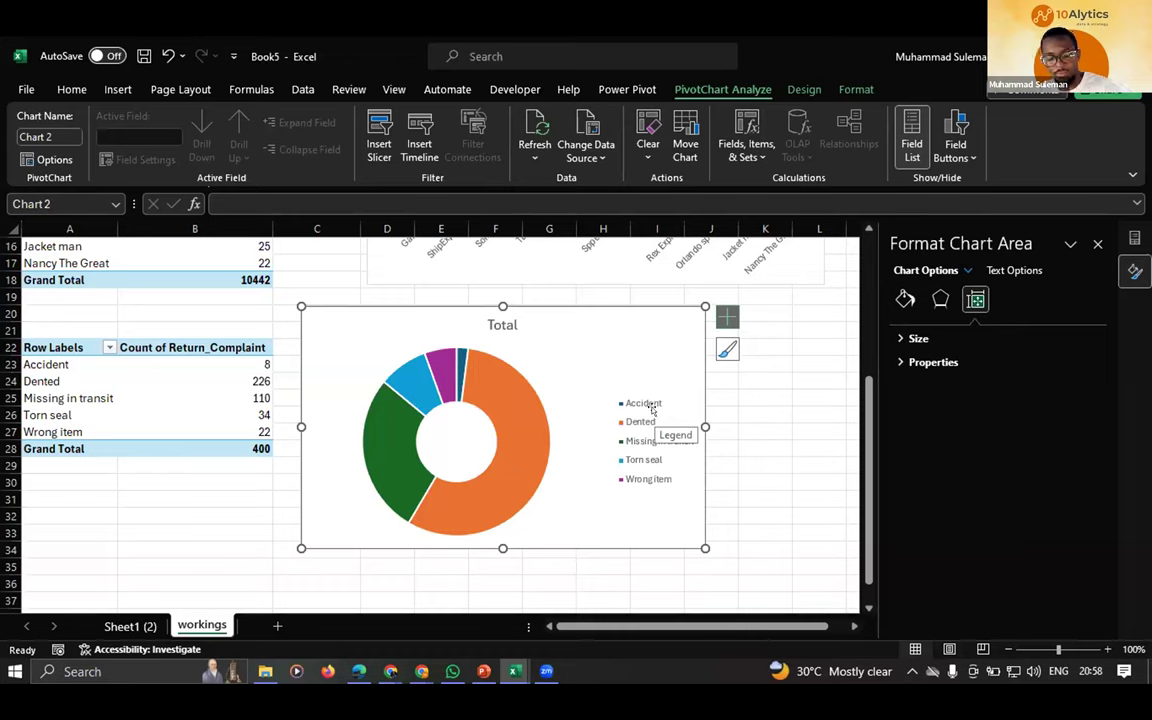
{"action": "key", "text": "ctrl+z"}
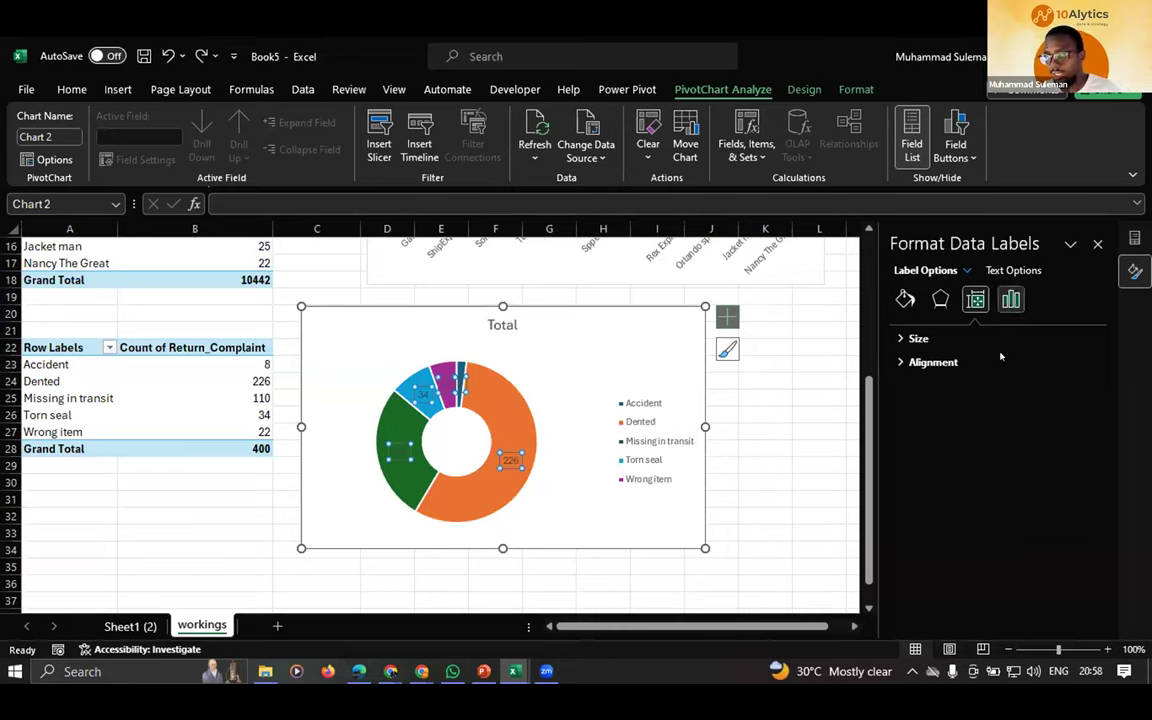
- Set the complaint doughnut chart's data labels to show category name and percentage instead of the value
{"action": "left_click", "coordinate": [1011, 299]}
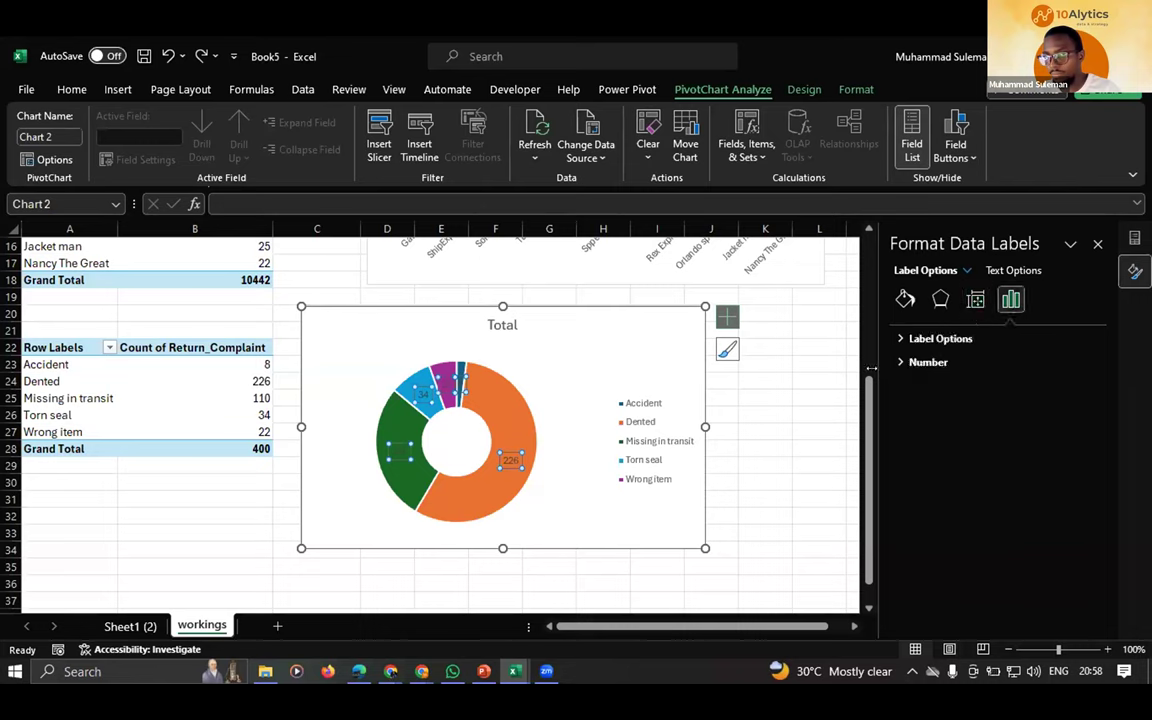
{"action": "right_click", "coordinate": [507, 457]}
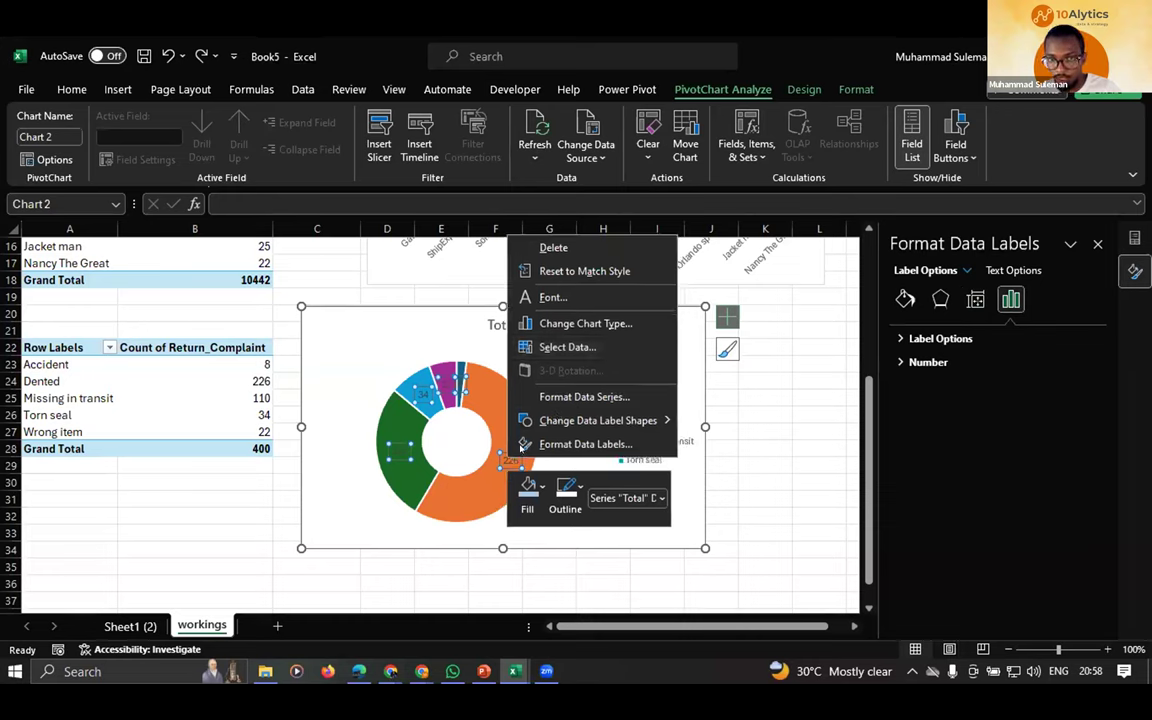
{"action": "left_click", "coordinate": [540, 446]}
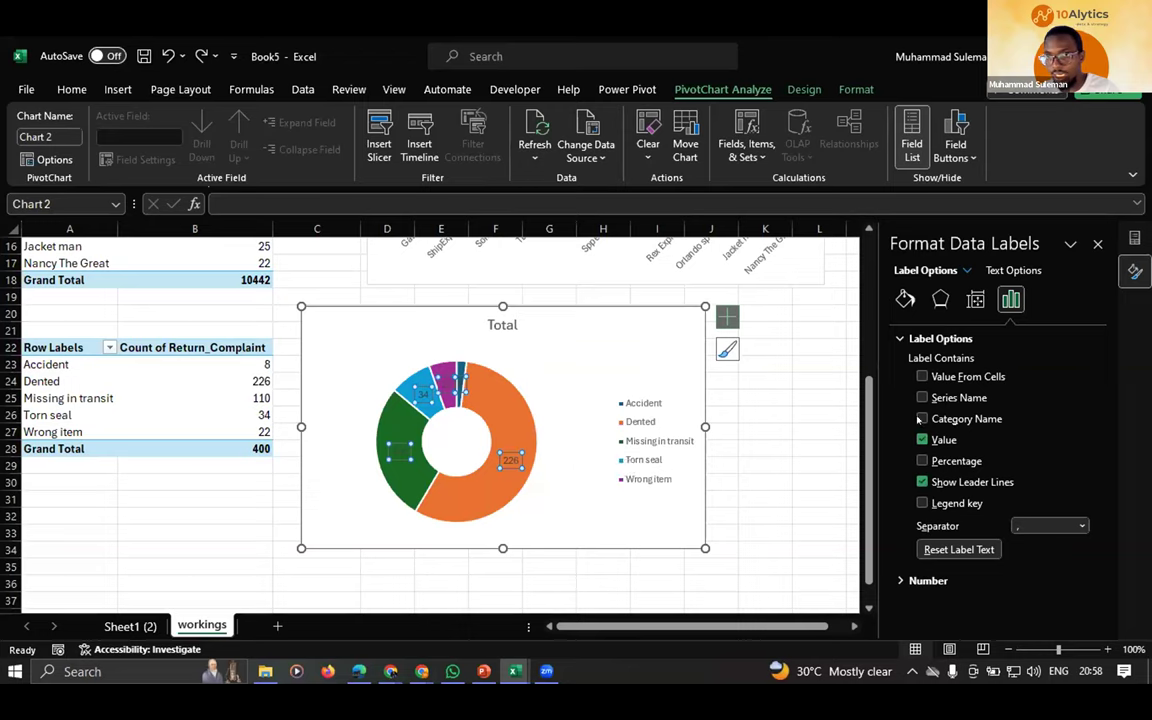
{"action": "left_click", "coordinate": [922, 419]}
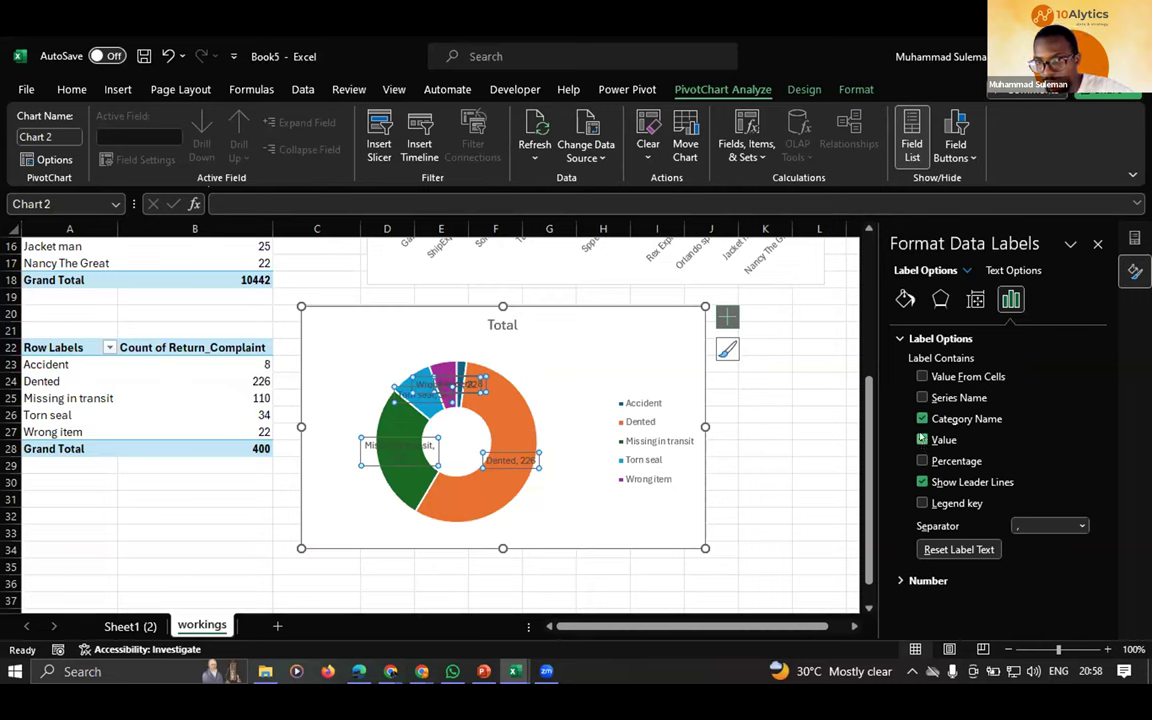
{"action": "left_click", "coordinate": [922, 440]}
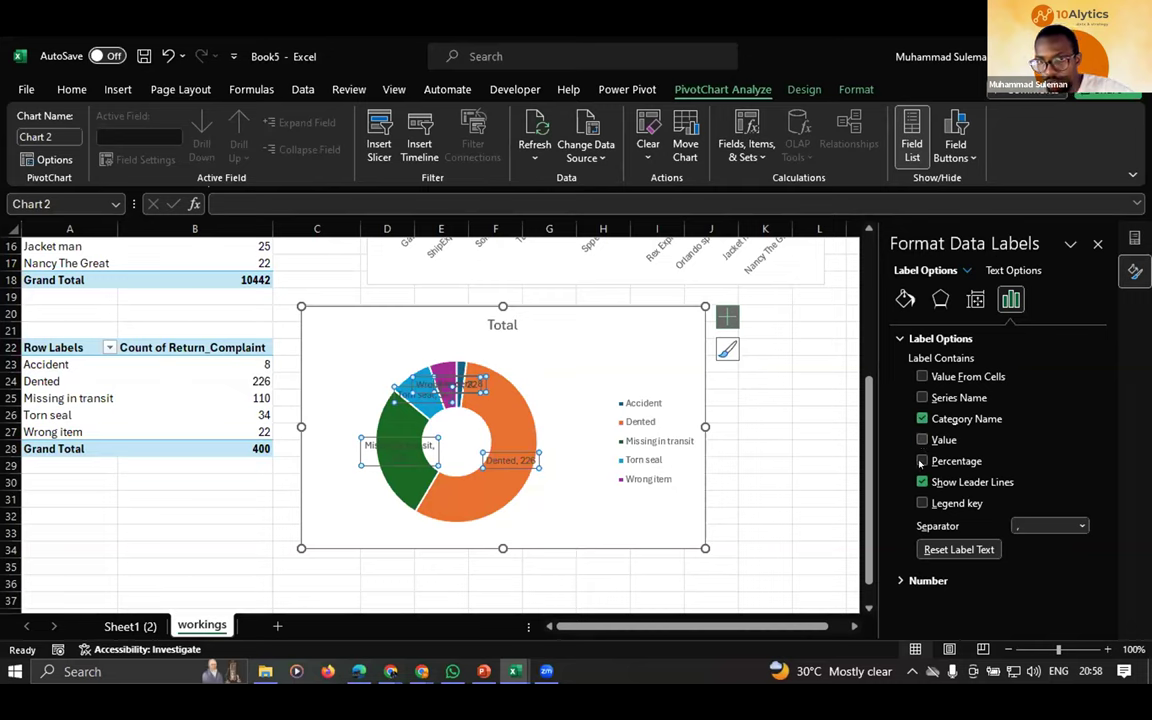
{"action": "left_click", "coordinate": [922, 460]}
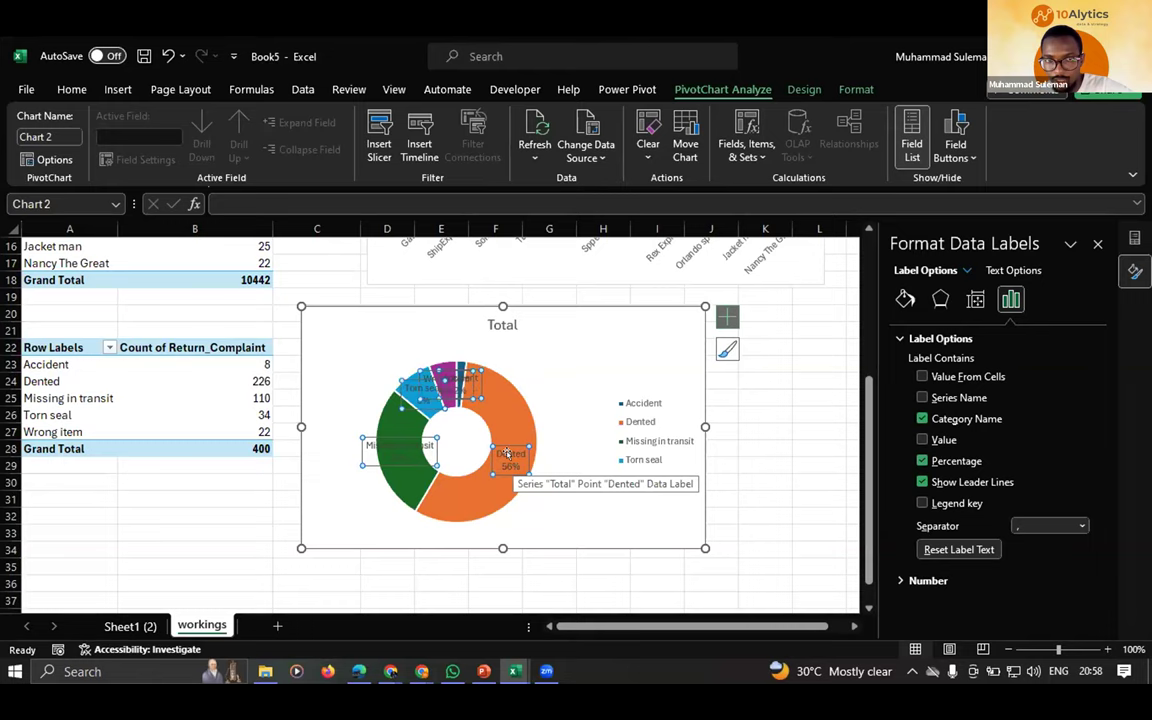
- Move the Dented and Accident data labels to the right of the doughnut ring and the Wrong item label to its upper left
{"action": "left_click", "coordinate": [511, 458]}
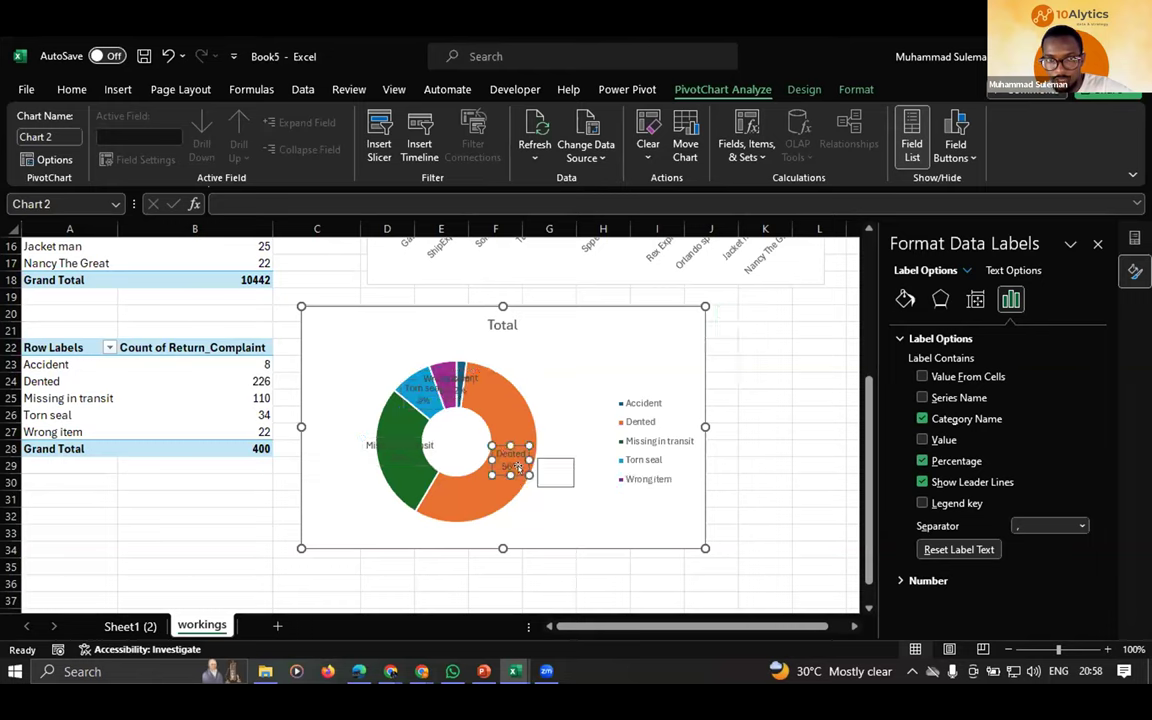
{"action": "left_click_drag", "start_coordinate": [511, 458], "coordinate": [573, 466]}
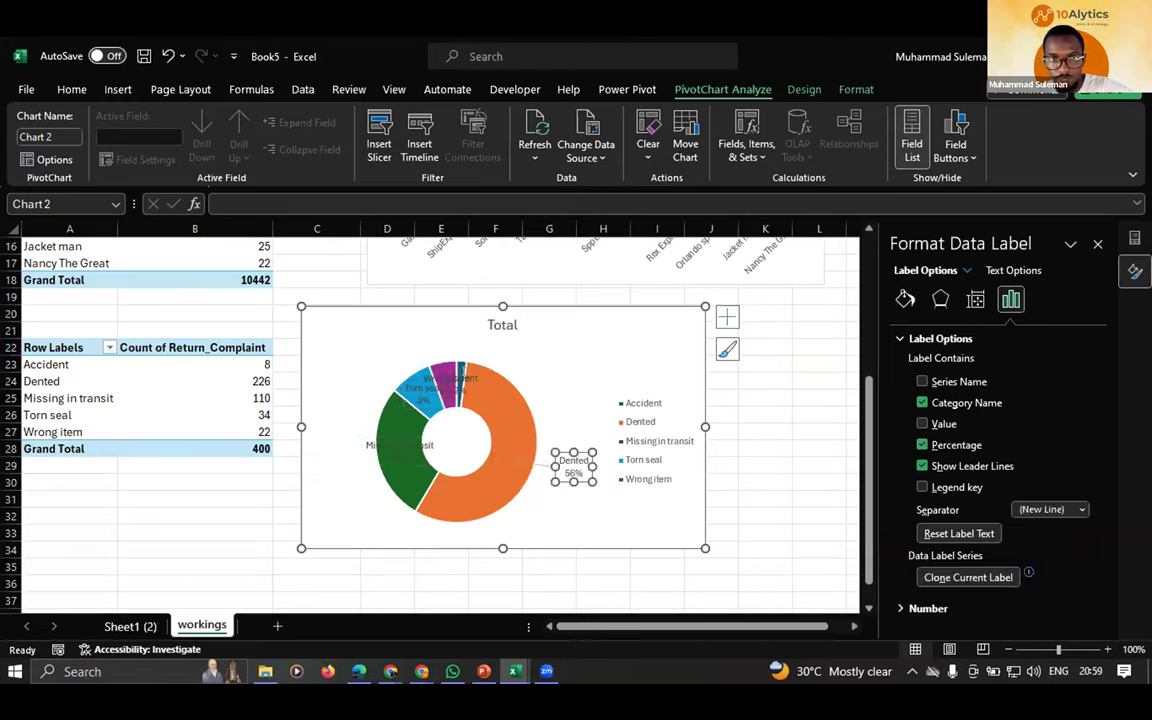
{"action": "left_click", "coordinate": [461, 371]}
{"action": "left_click_drag", "start_coordinate": [461, 371], "coordinate": [543, 352]}
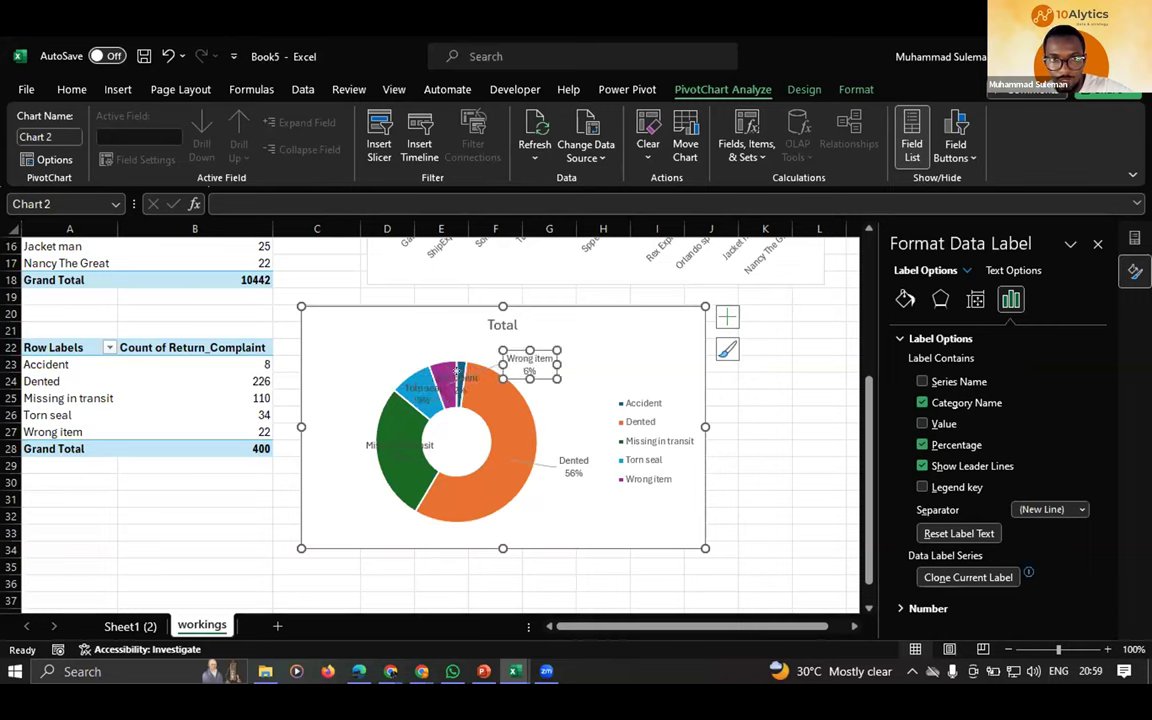
{"action": "left_click", "coordinate": [460, 378]}
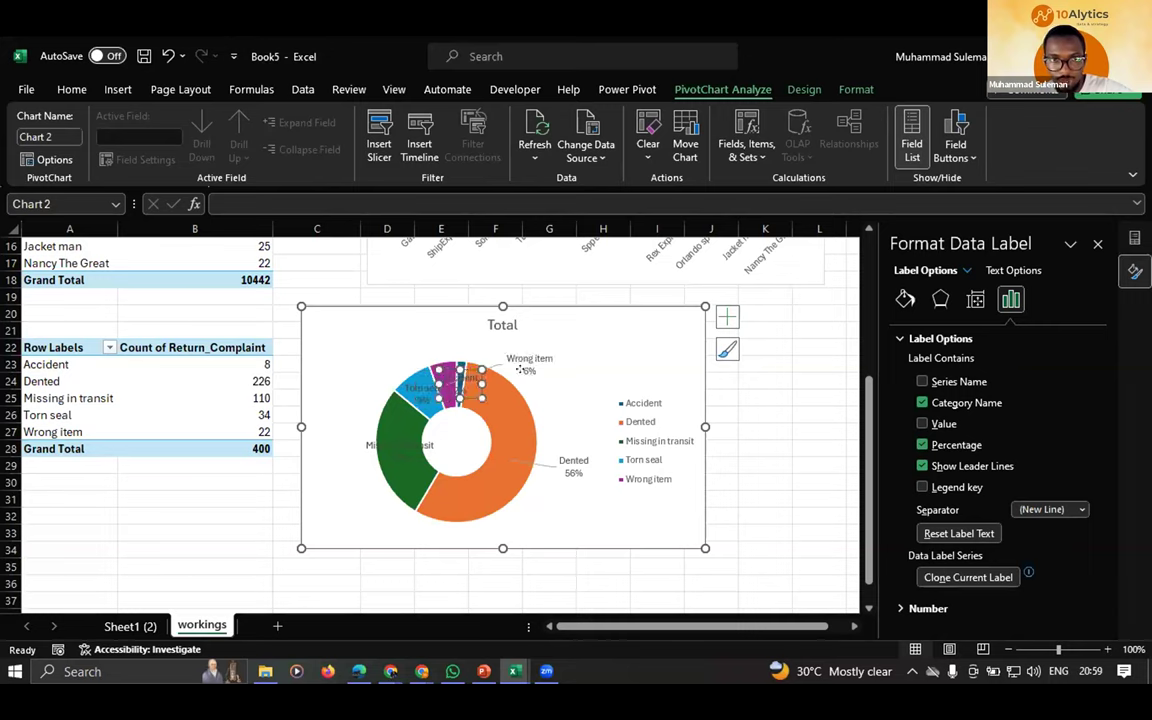
{"action": "left_click_drag", "start_coordinate": [470, 322], "coordinate": [536, 344]}
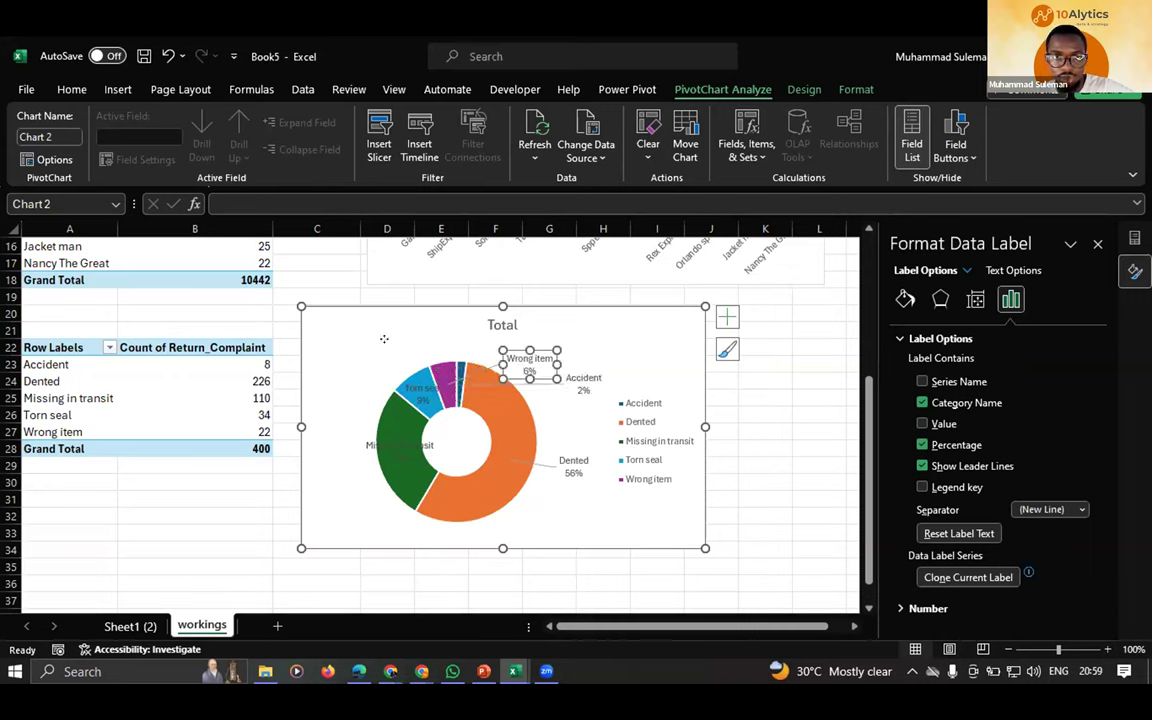
{"action": "left_click_drag", "start_coordinate": [505, 345], "coordinate": [350, 330]}
- Move the Torn seal and Missing in transit data labels to the left of the ring and delete the doughnut chart's legend
{"action": "left_click", "coordinate": [416, 388]}
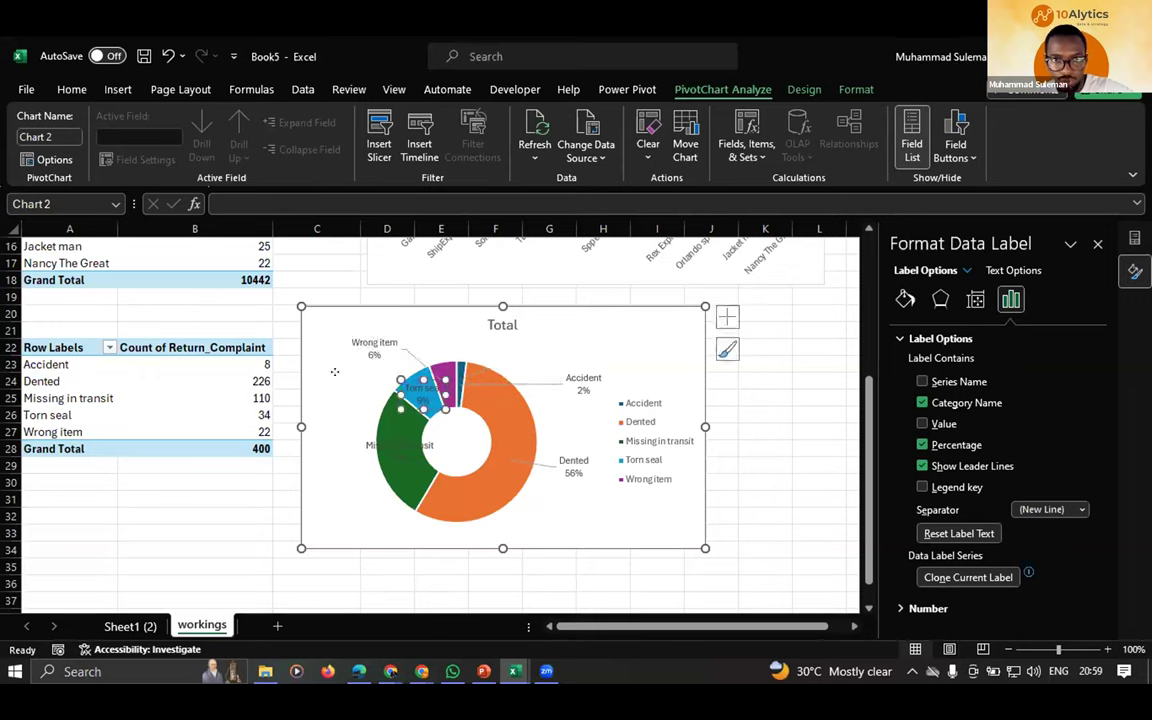
{"action": "left_click_drag", "start_coordinate": [422, 391], "coordinate": [342, 391]}
{"action": "left_click", "coordinate": [400, 447]}
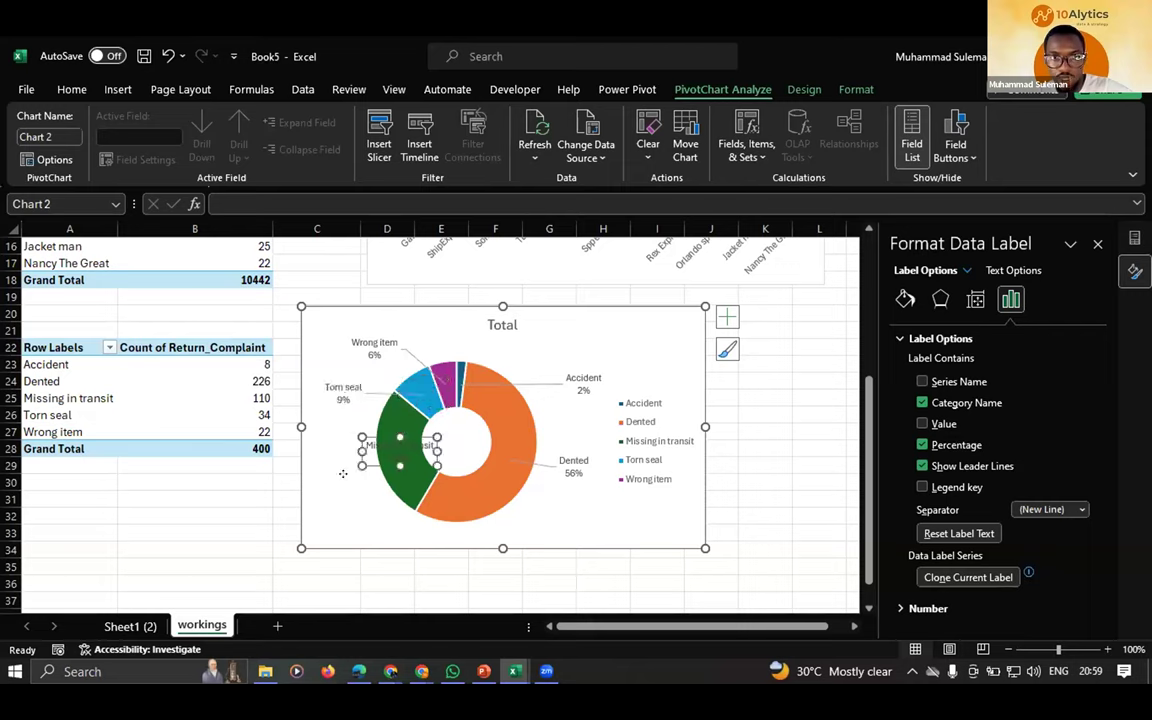
{"action": "left_click_drag", "start_coordinate": [342, 473], "coordinate": [363, 477]}
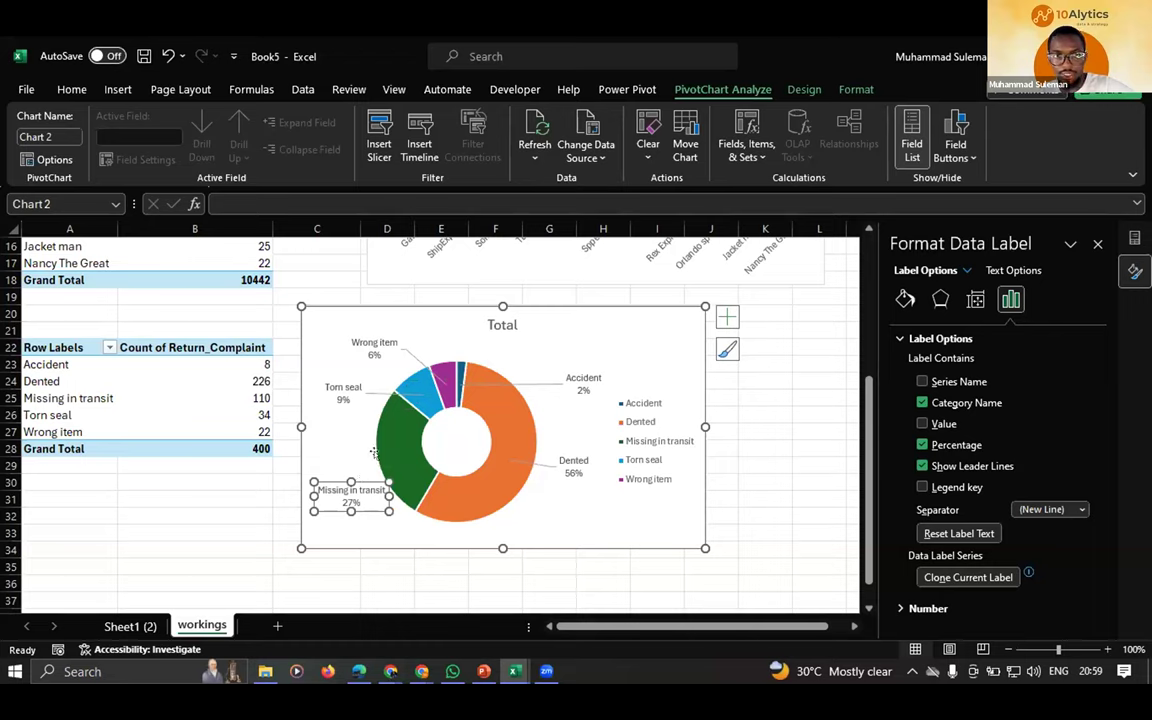
{"action": "left_click_drag", "start_coordinate": [352, 496], "coordinate": [339, 494]}
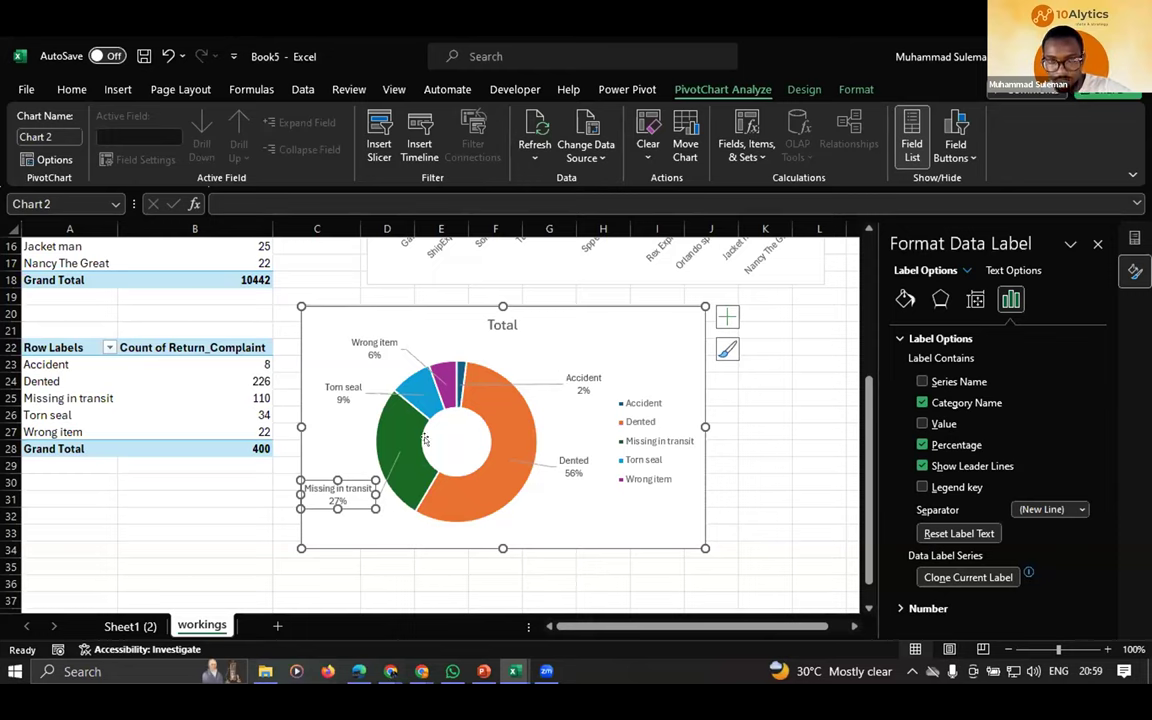
{"action": "left_click", "coordinate": [665, 405]}
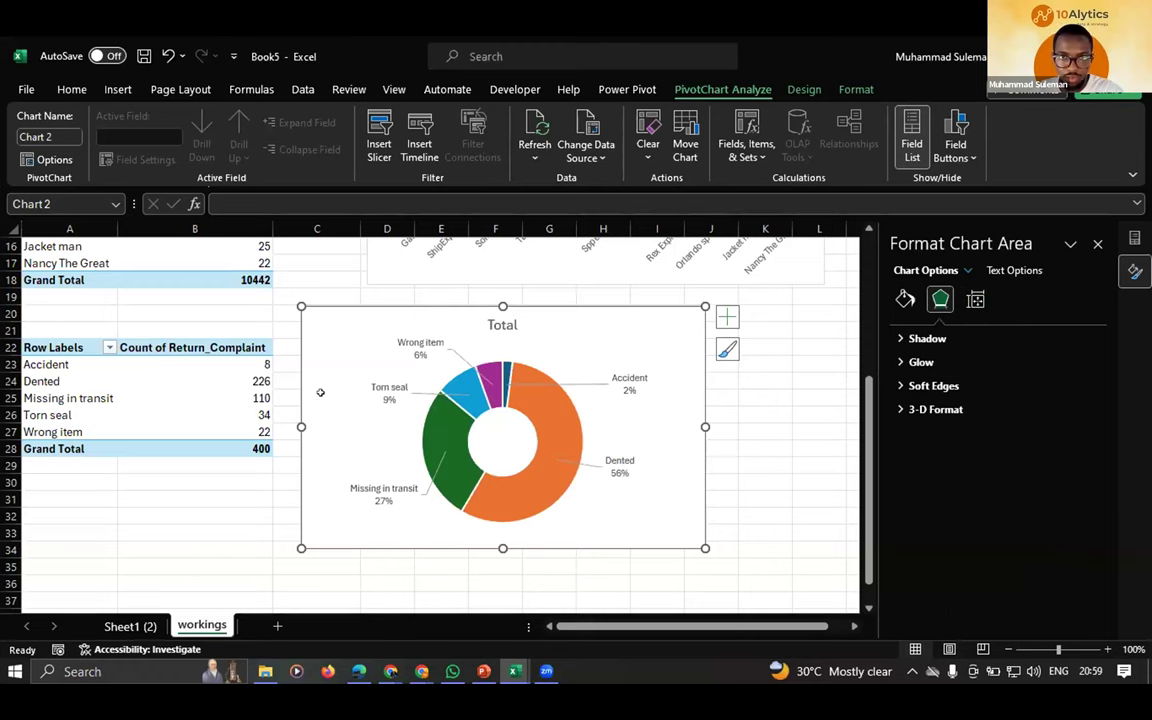
- Insert a PivotTable from the table named data at cell A37 of the workings sheet
{"action": "scroll", "coordinate": [320, 392], "scroll_direction": "up", "scroll_amount": 5}
{"action": "scroll", "coordinate": [302, 398], "scroll_direction": "down", "scroll_amount": 8}
{"action": "scroll", "coordinate": [302, 398], "scroll_direction": "up", "scroll_amount": 8}
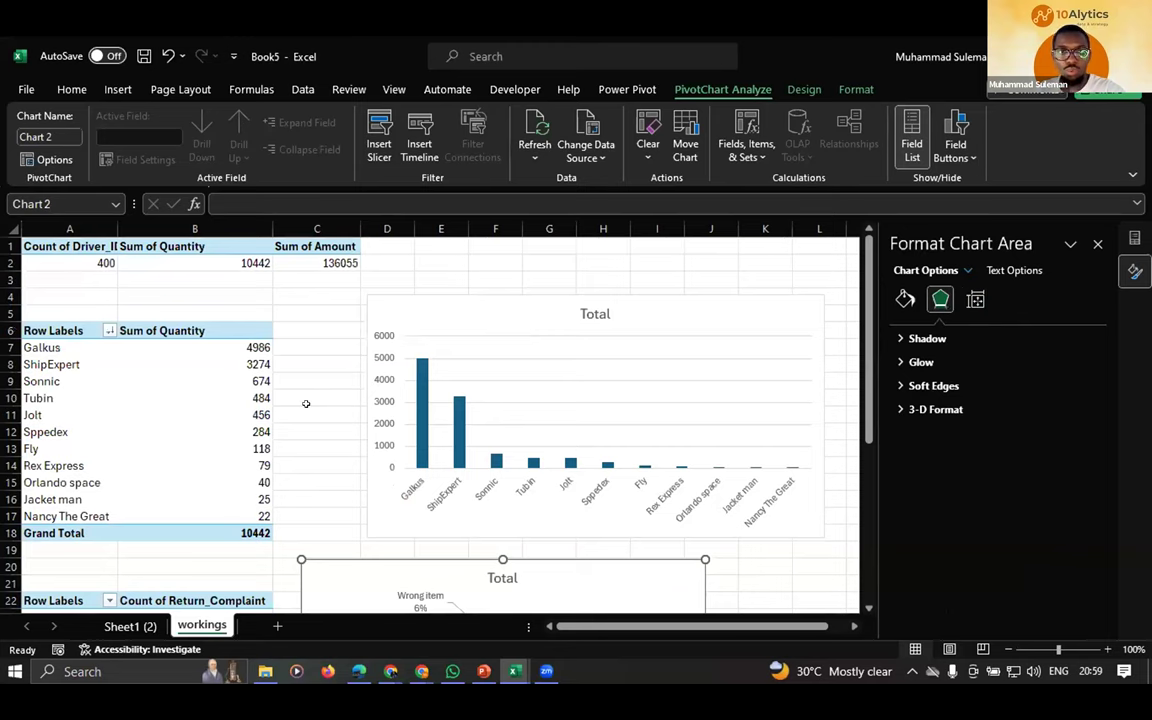
{"action": "scroll", "coordinate": [266, 450], "scroll_direction": "down", "scroll_amount": 7}
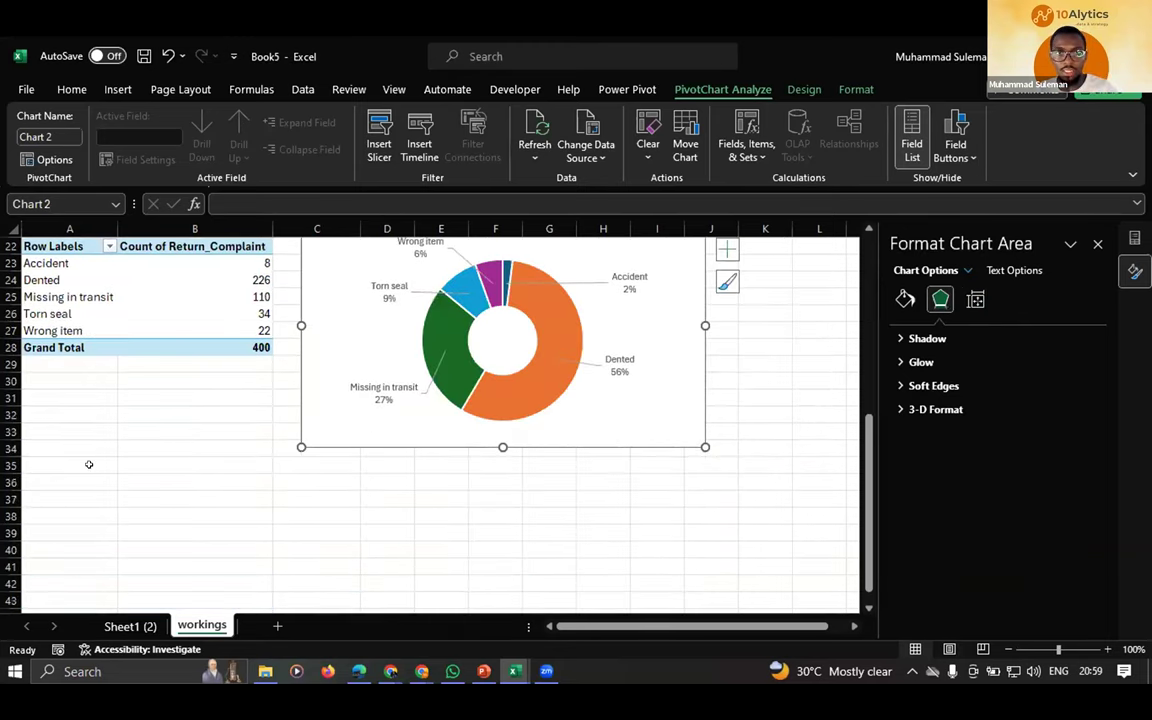
{"action": "key", "text": "Escape"}
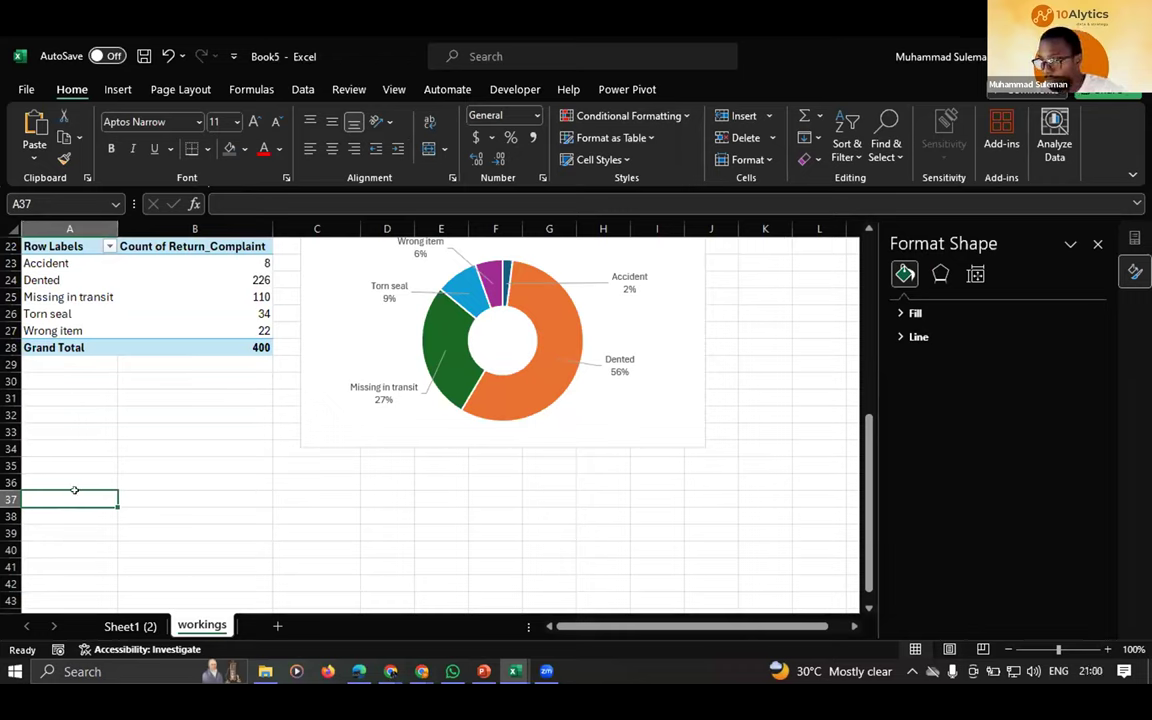
{"action": "left_click", "coordinate": [118, 89]}
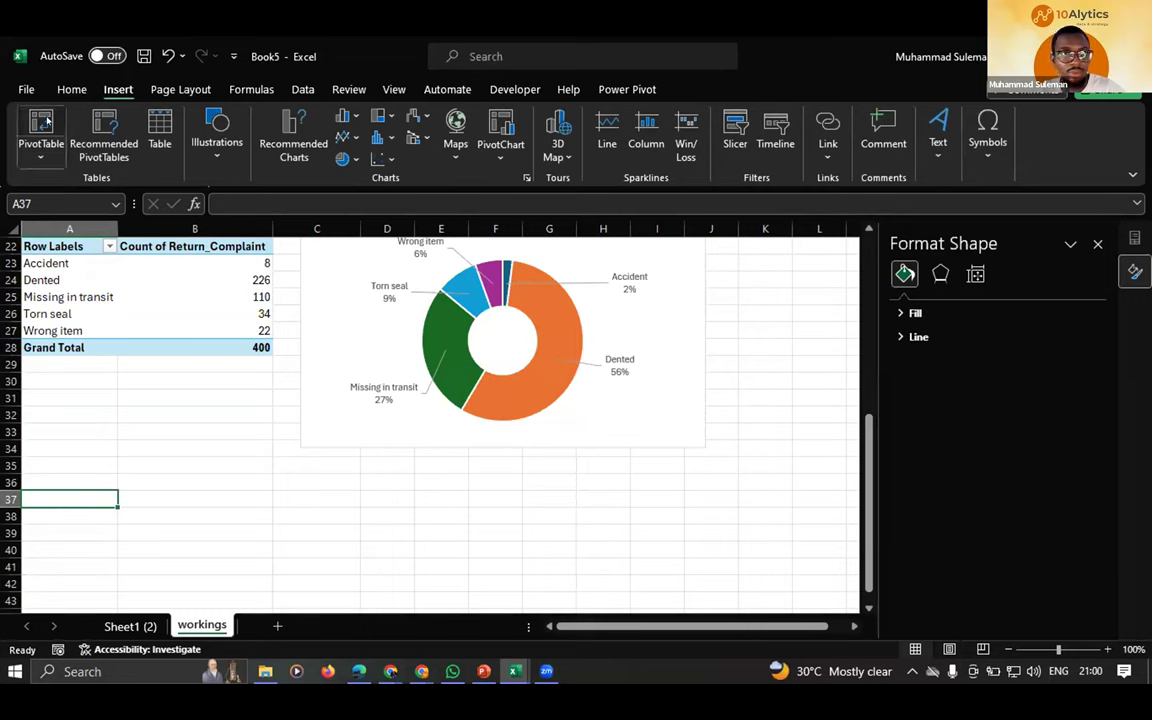
{"action": "type", "text": "data"}
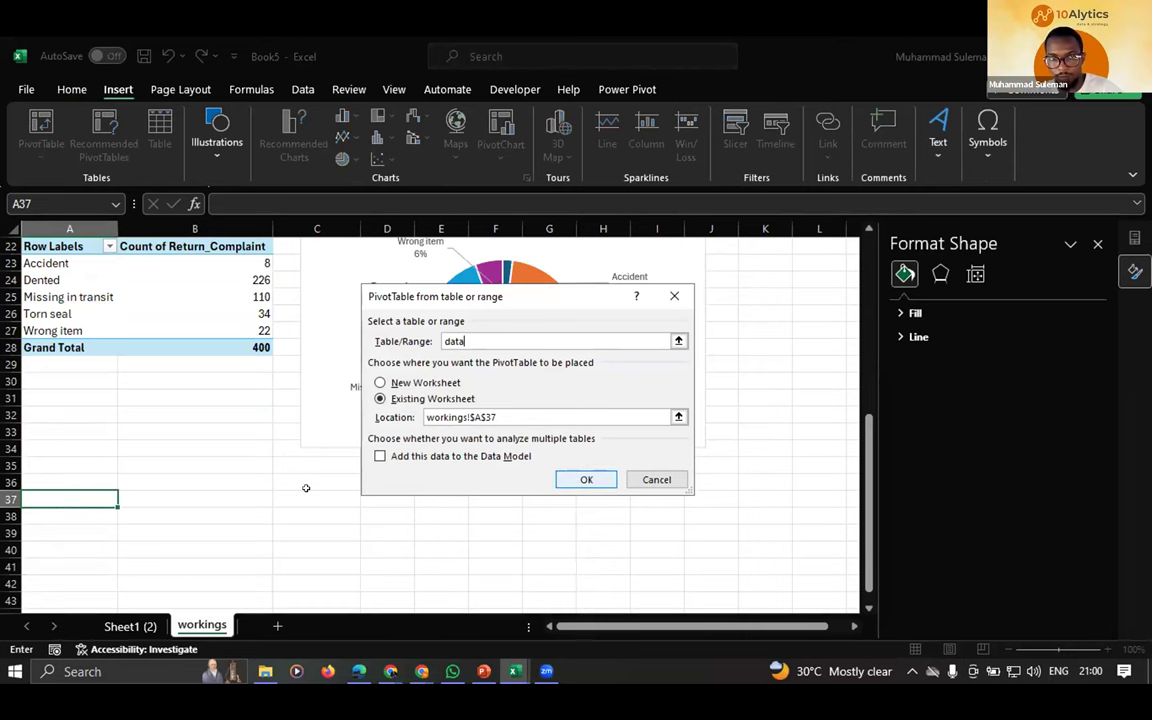
{"action": "key", "text": "Return"}
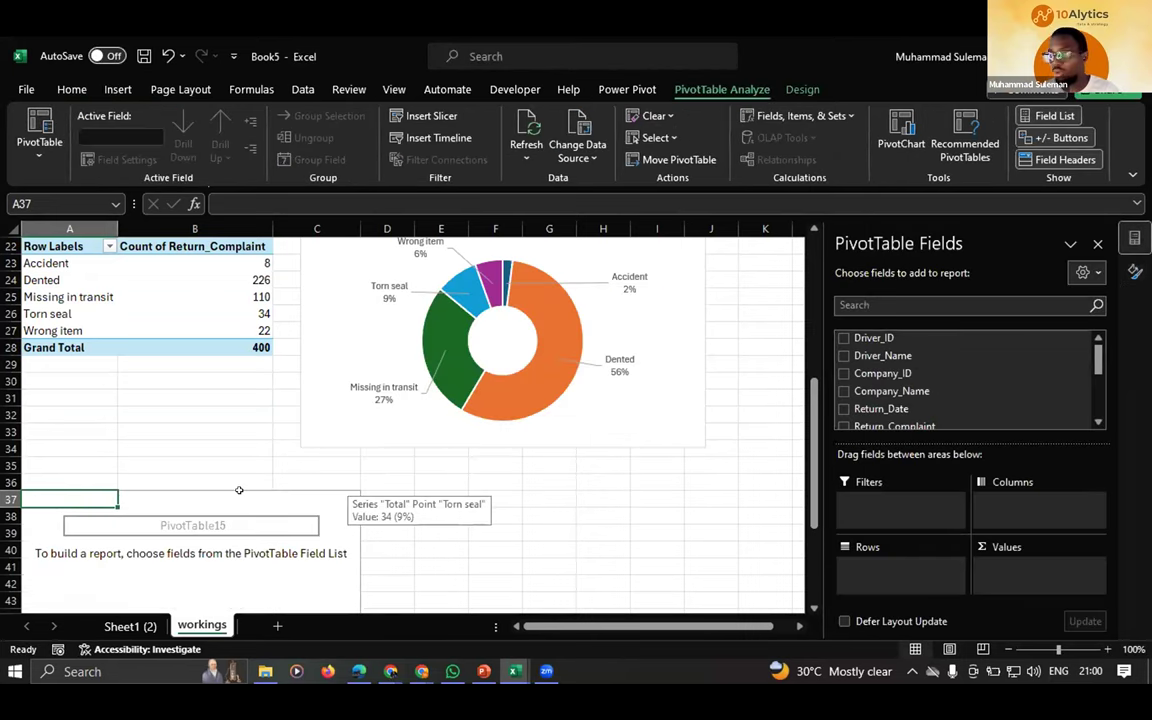
- Add Driver_Name to the new PivotTable both as rows and as a count in the values
{"action": "scroll", "coordinate": [228, 478], "scroll_direction": "down", "scroll_amount": 1}
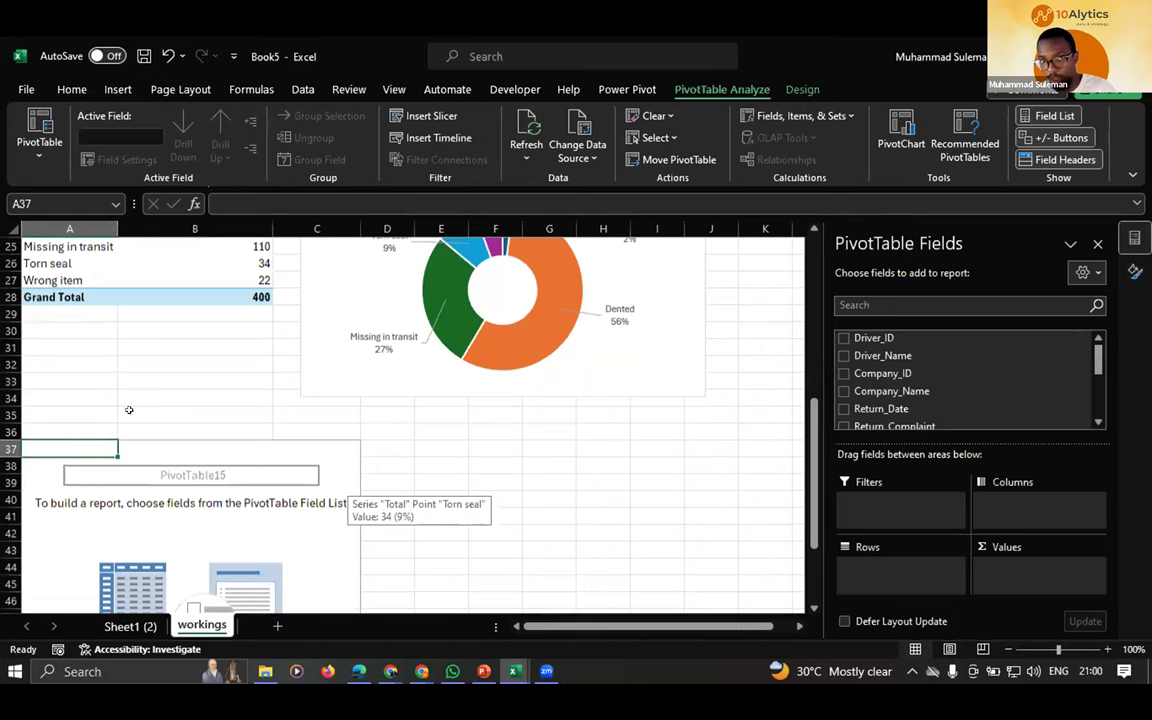
{"action": "scroll", "coordinate": [491, 419], "scroll_direction": "down", "scroll_amount": 3}
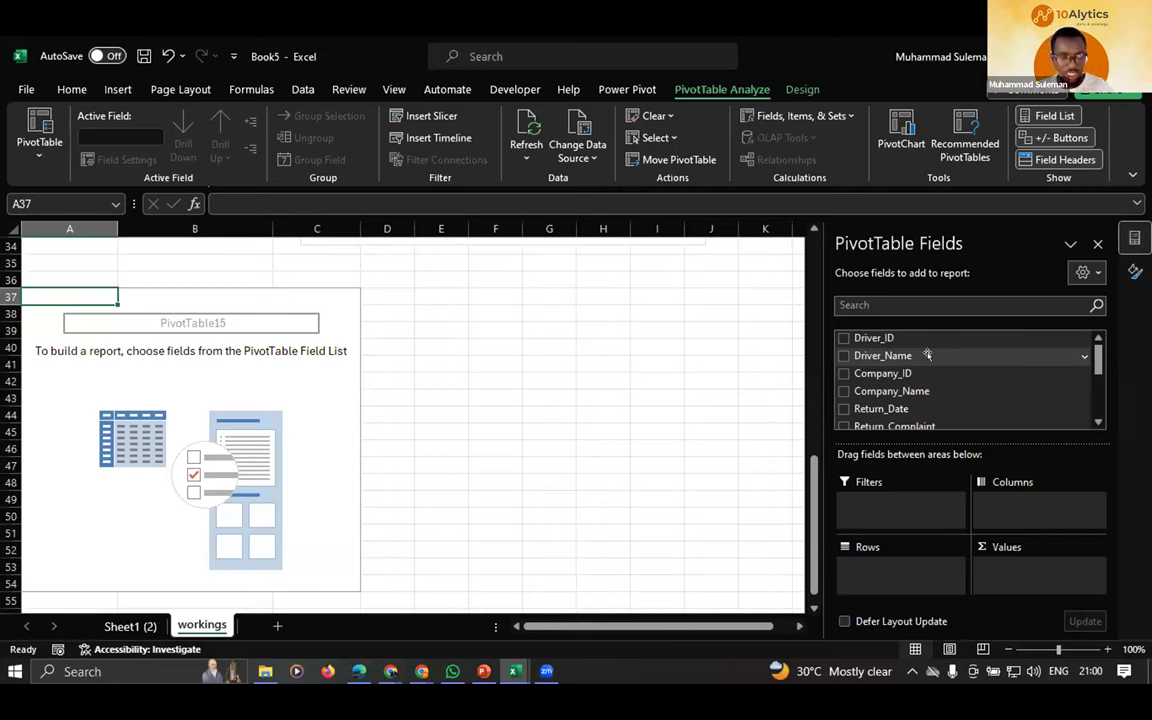
{"action": "left_click_drag", "start_coordinate": [883, 355], "coordinate": [851, 571]}
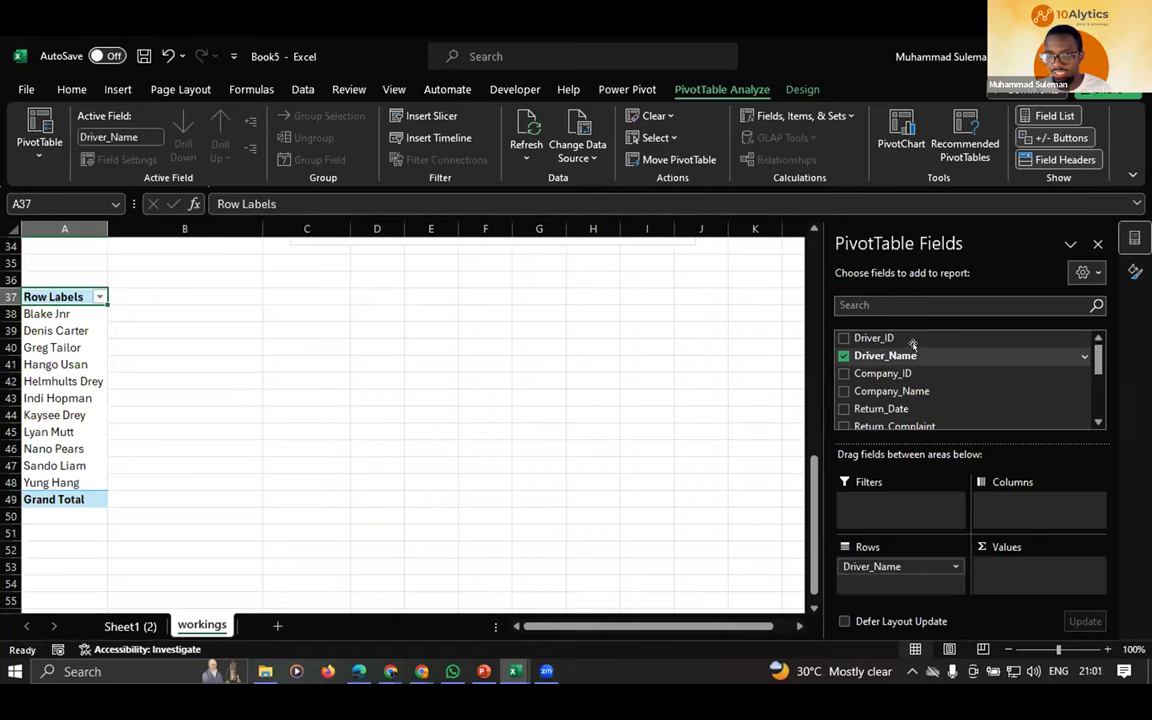
{"action": "left_click_drag", "start_coordinate": [899, 357], "coordinate": [1026, 571]}
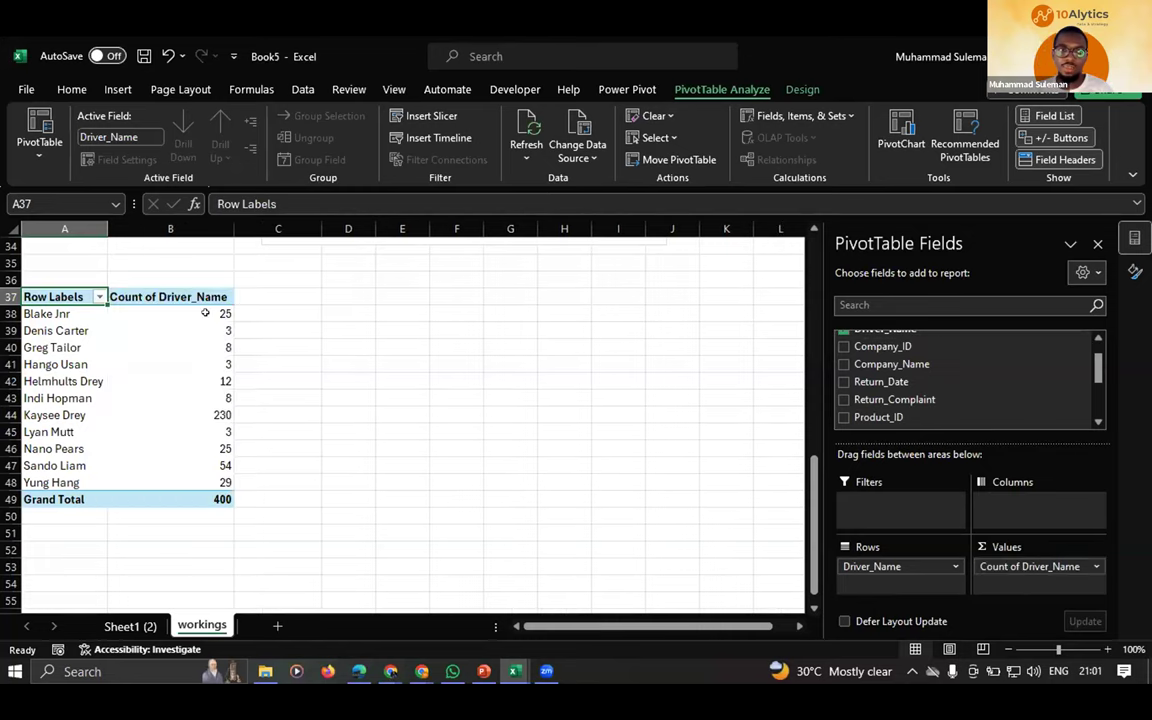
- Examine the count for each driver in the driver PivotTable
{"action": "left_click_drag", "start_coordinate": [172, 313], "coordinate": [180, 485]}
{"action": "left_click_drag", "start_coordinate": [170, 313], "coordinate": [168, 392]}
{"action": "left_click_drag", "start_coordinate": [158, 478], "coordinate": [162, 484]}
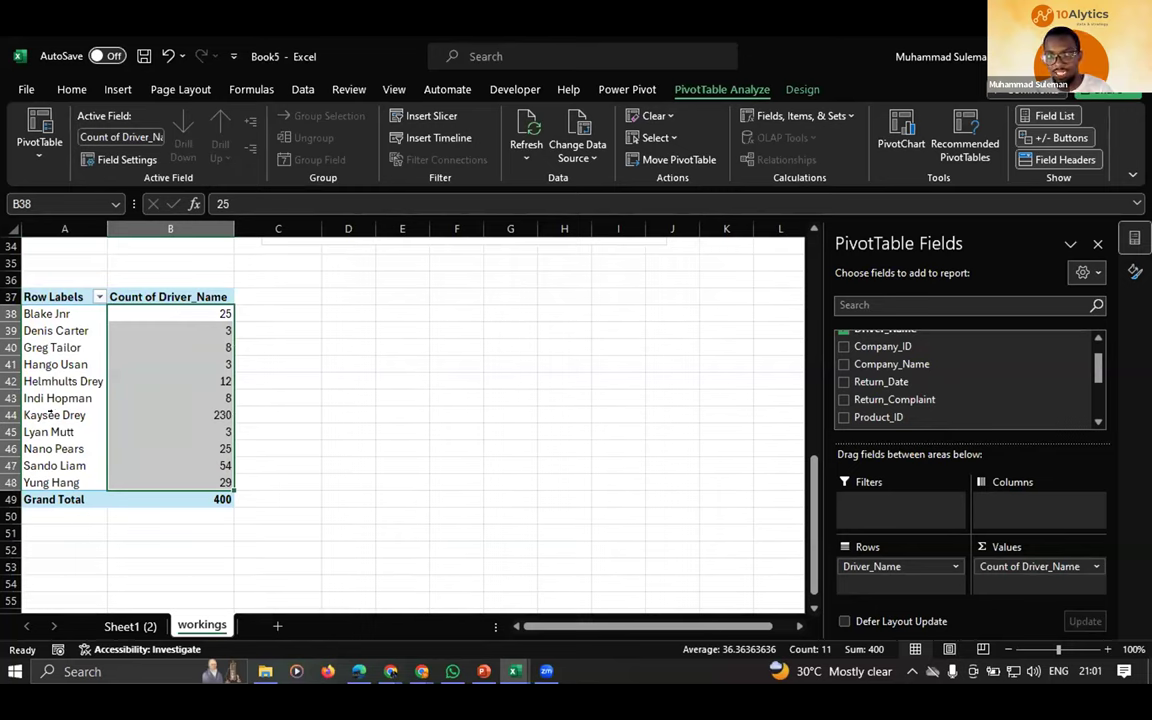
{"action": "left_click_drag", "start_coordinate": [72, 413], "coordinate": [118, 413]}
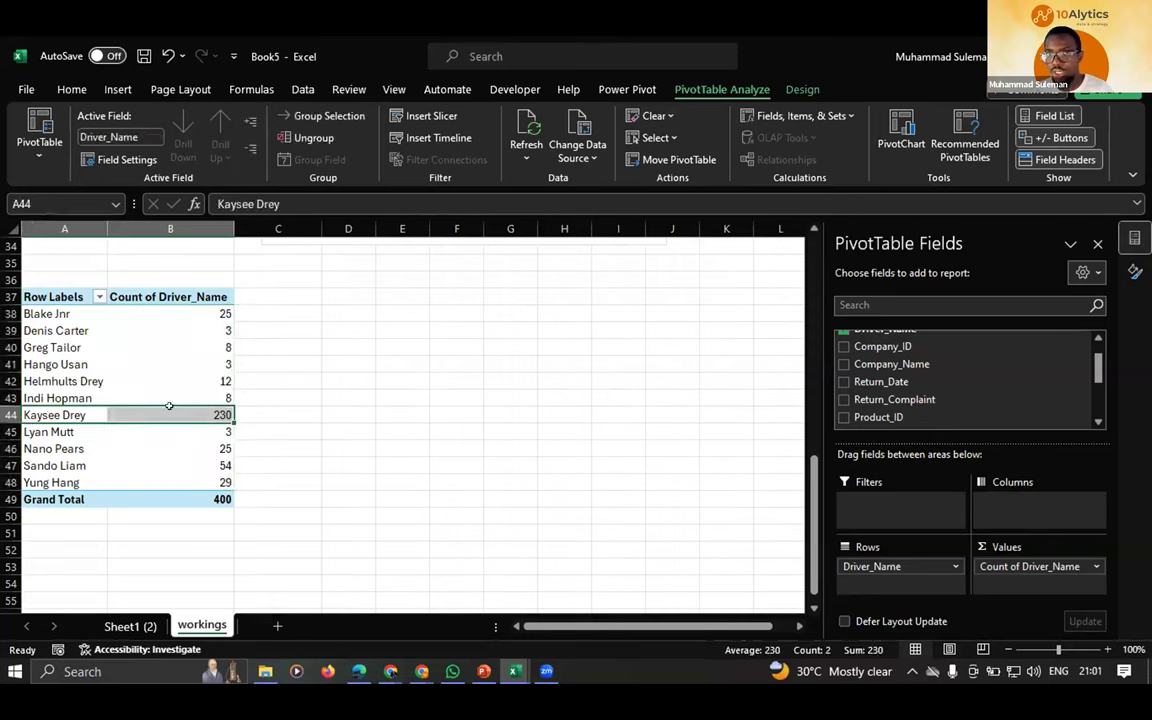
{"action": "left_click", "coordinate": [181, 410]}
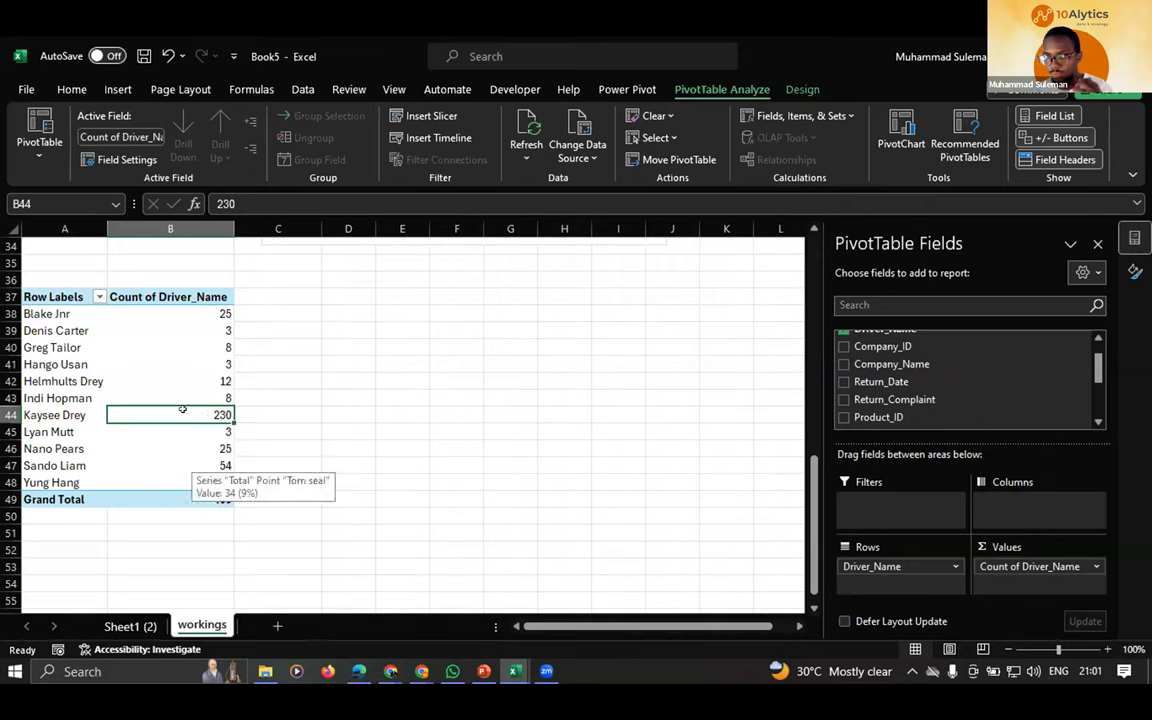
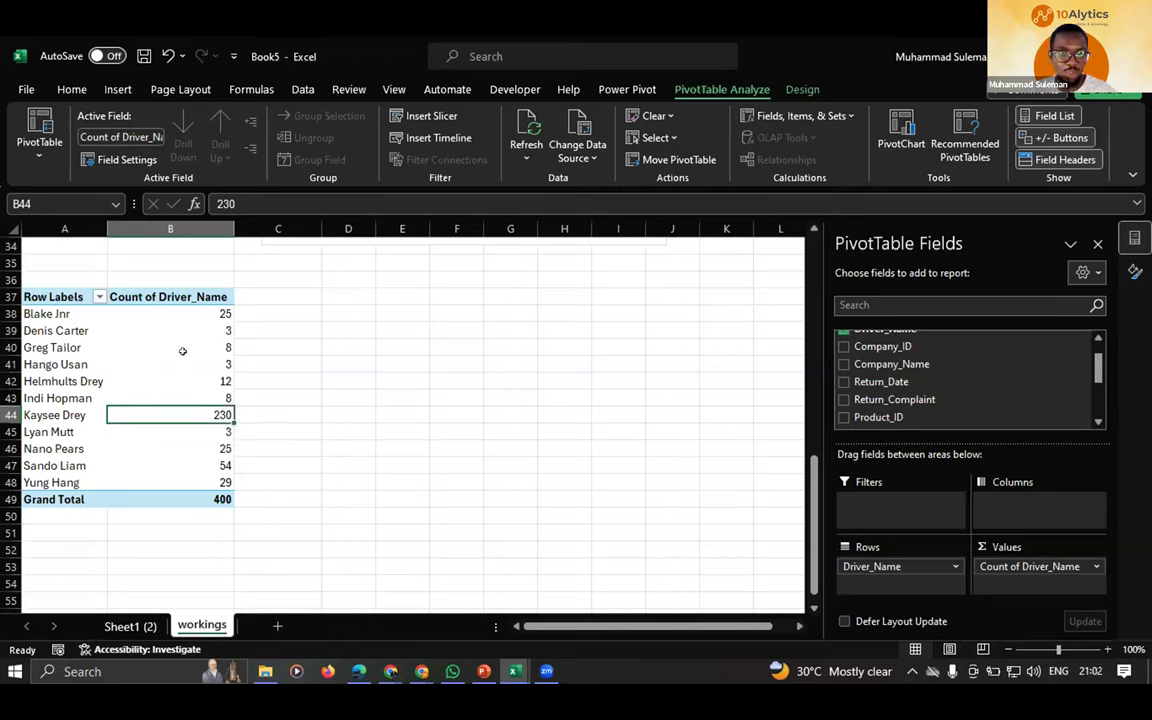
{"action": "left_click", "coordinate": [170, 362]}
{"action": "key", "text": "Up"}
{"action": "key", "text": "Up"}
{"action": "key", "text": "Down"}
{"action": "key", "text": "Down"}
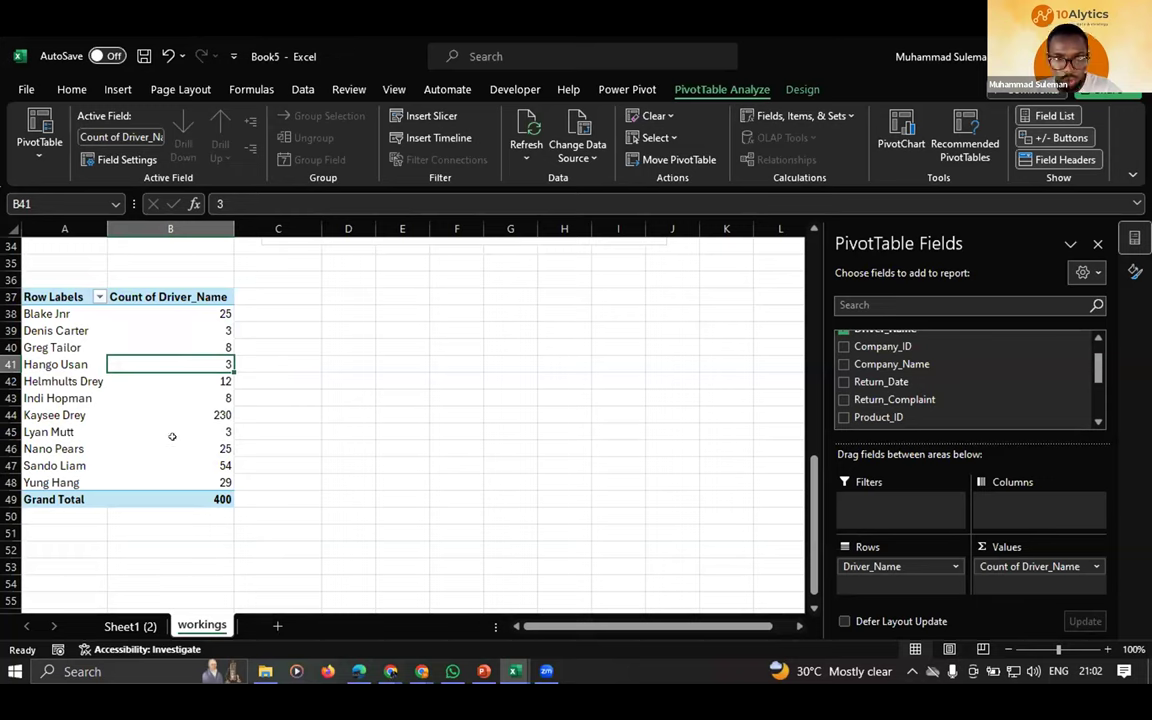
{"action": "key", "text": "Up"}
{"action": "key", "text": "Up"}
{"action": "key", "text": "Down"}
{"action": "key", "text": "Down"}
{"action": "key", "text": "Down"}
{"action": "key", "text": "Down"}
{"action": "key", "text": "Down"}
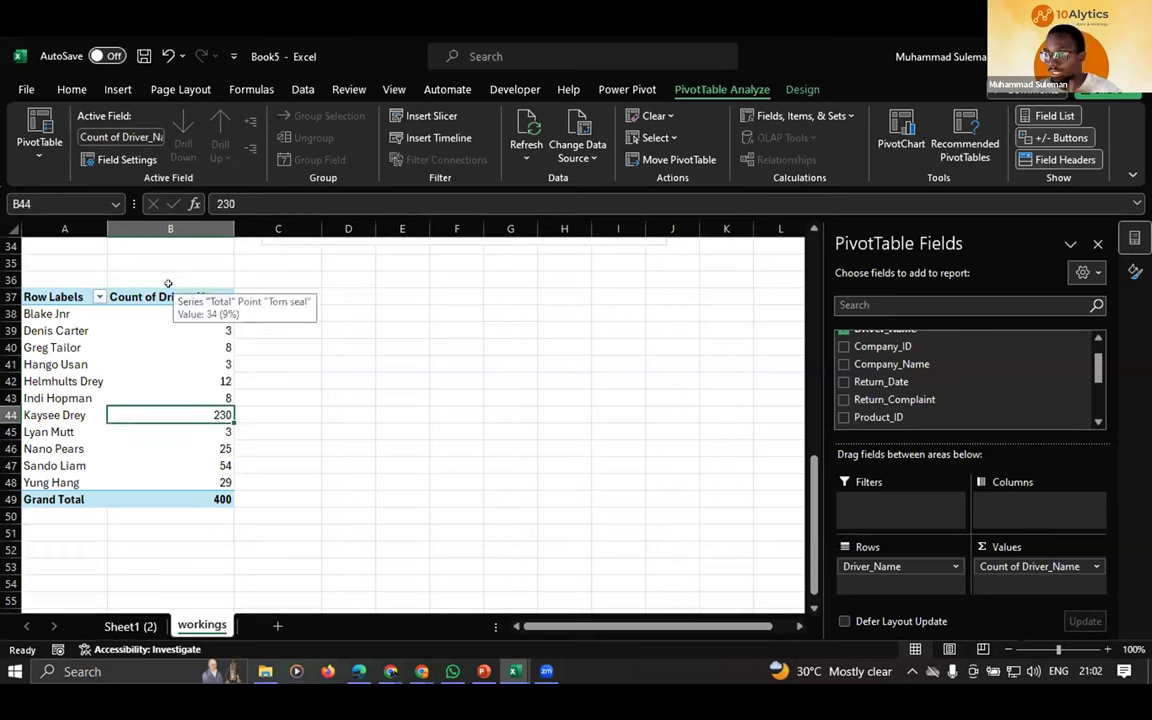
- Insert a clustered bar PivotChart from the driver count PivotTable and position it beside the table
{"action": "left_click", "coordinate": [118, 89]}
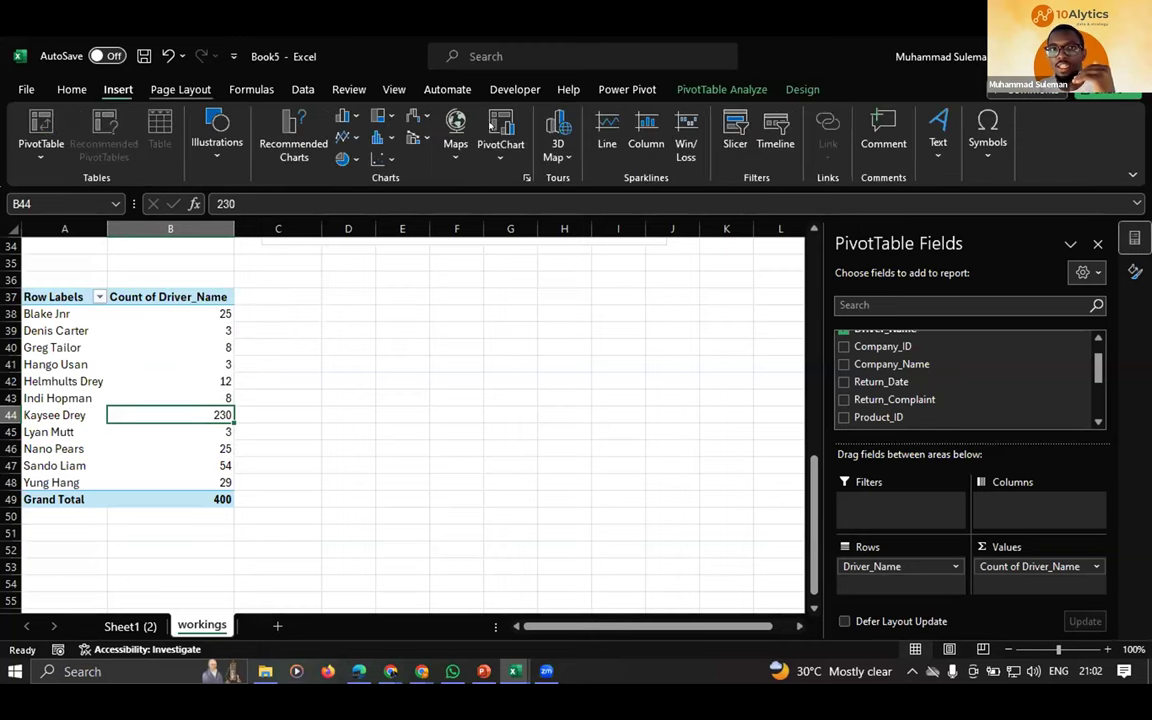
{"action": "left_click", "coordinate": [502, 116]}
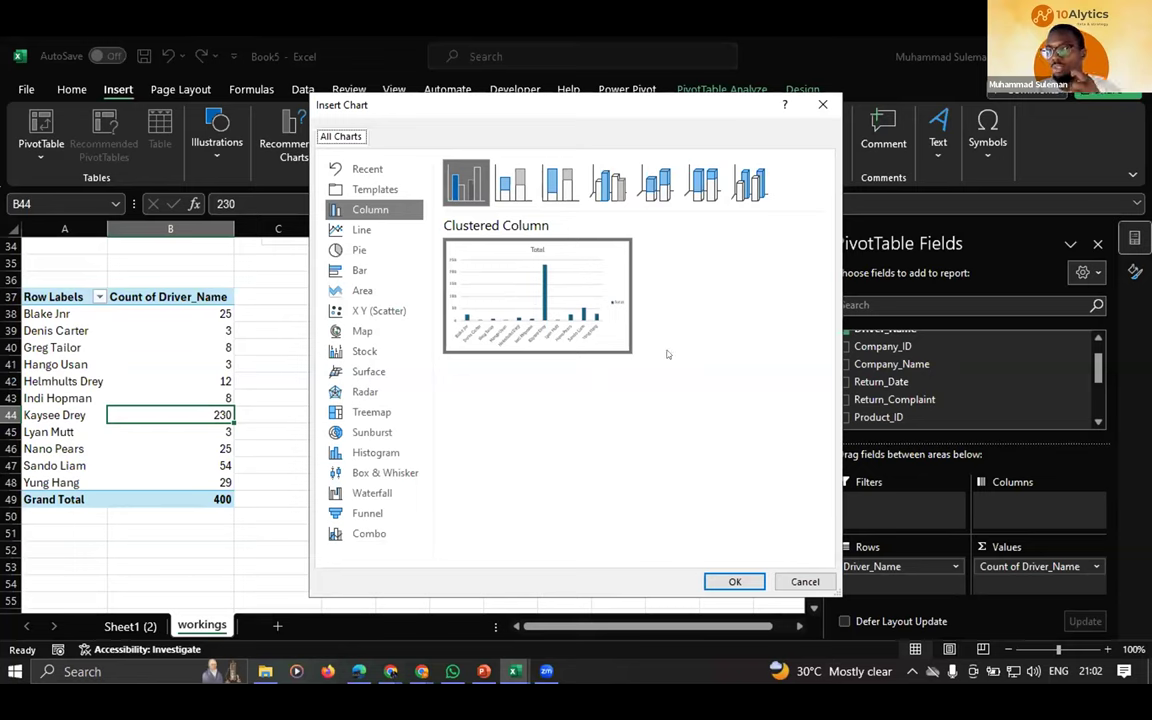
{"action": "left_click", "coordinate": [367, 271]}
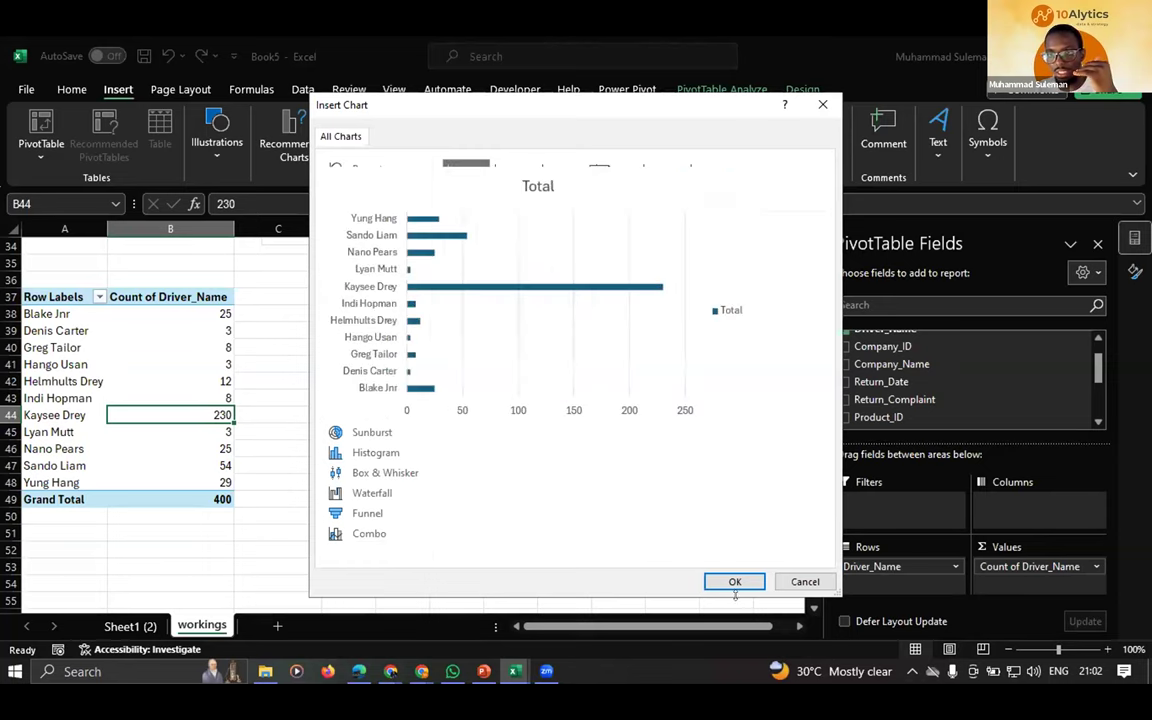
{"action": "key", "text": "Return"}
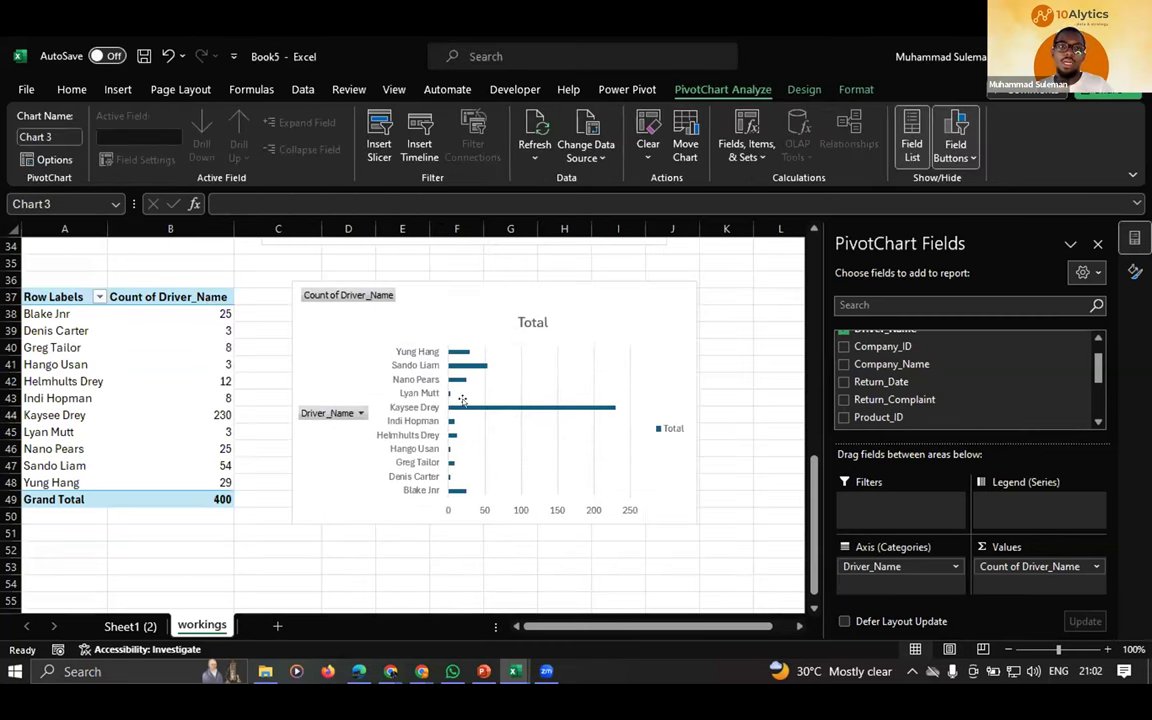
{"action": "left_click_drag", "start_coordinate": [421, 366], "coordinate": [416, 361]}
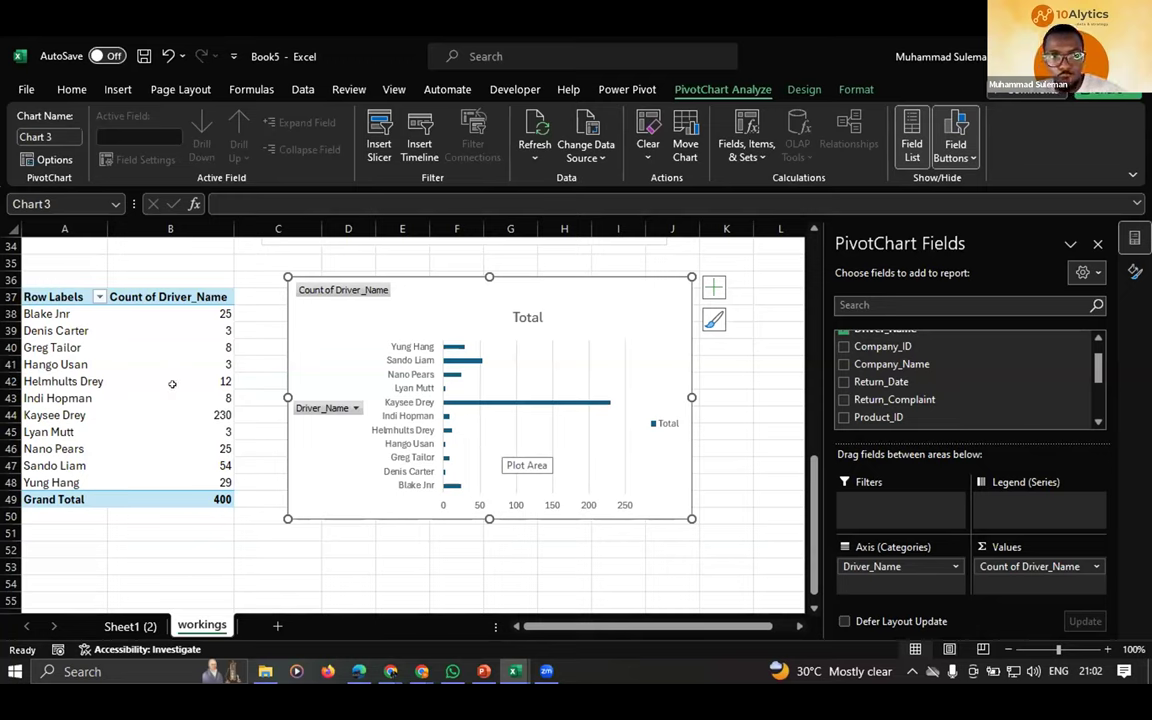
- Sort the driver PivotTable by its count values from smallest to largest
{"action": "key", "text": "Escape"}
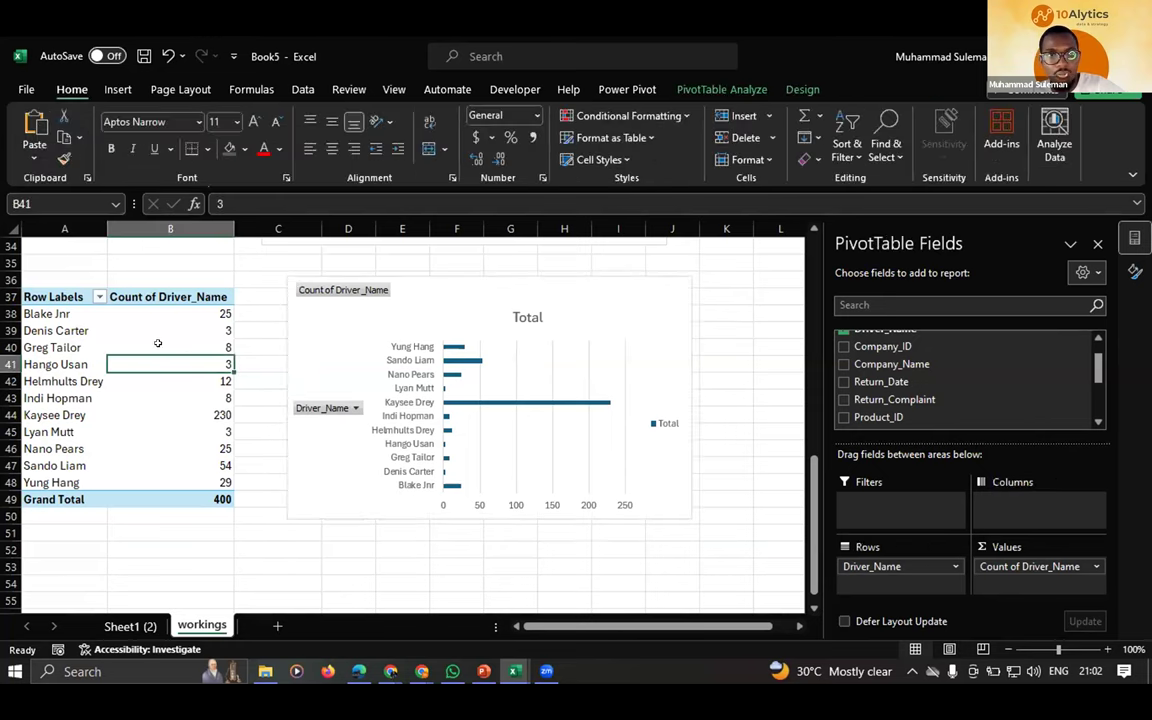
{"action": "right_click", "coordinate": [187, 331]}
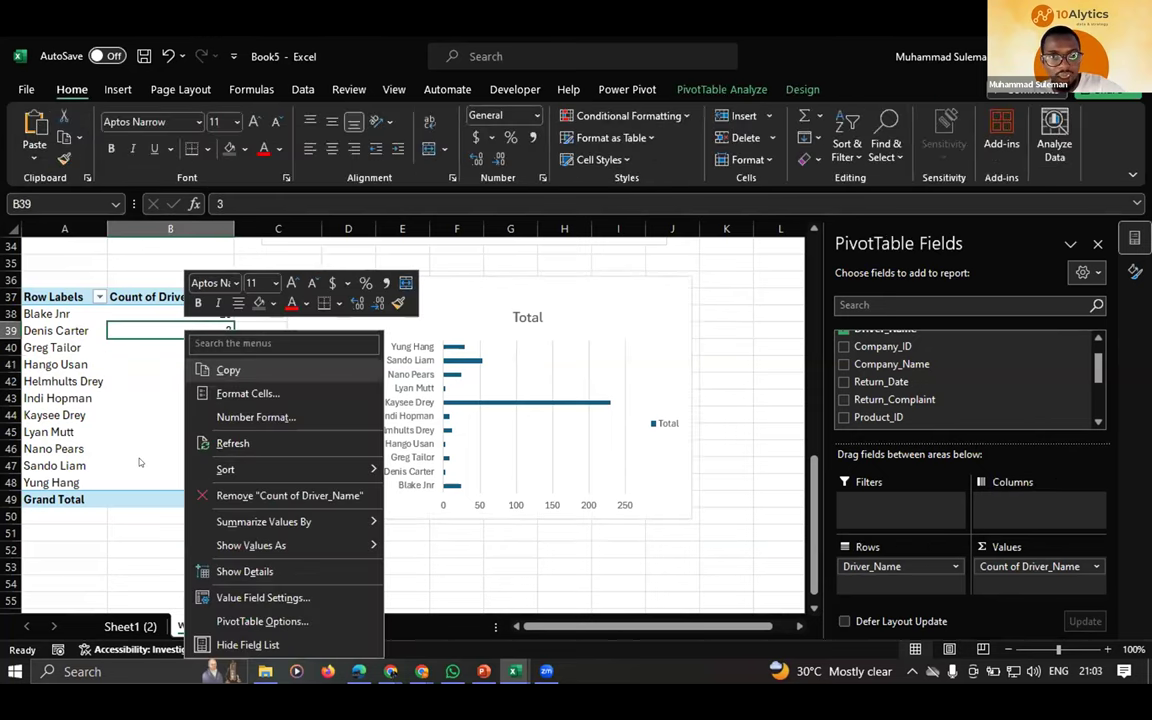
{"action": "mouse_move", "coordinate": [313, 473]}
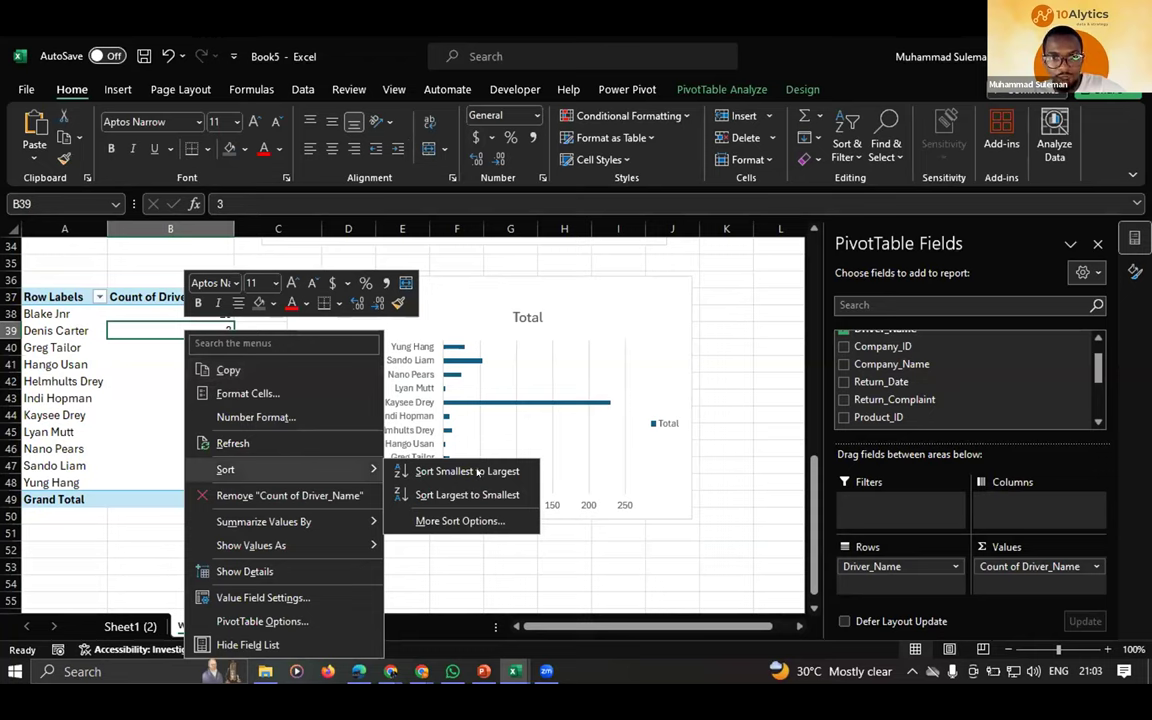
{"action": "left_click", "coordinate": [425, 473]}
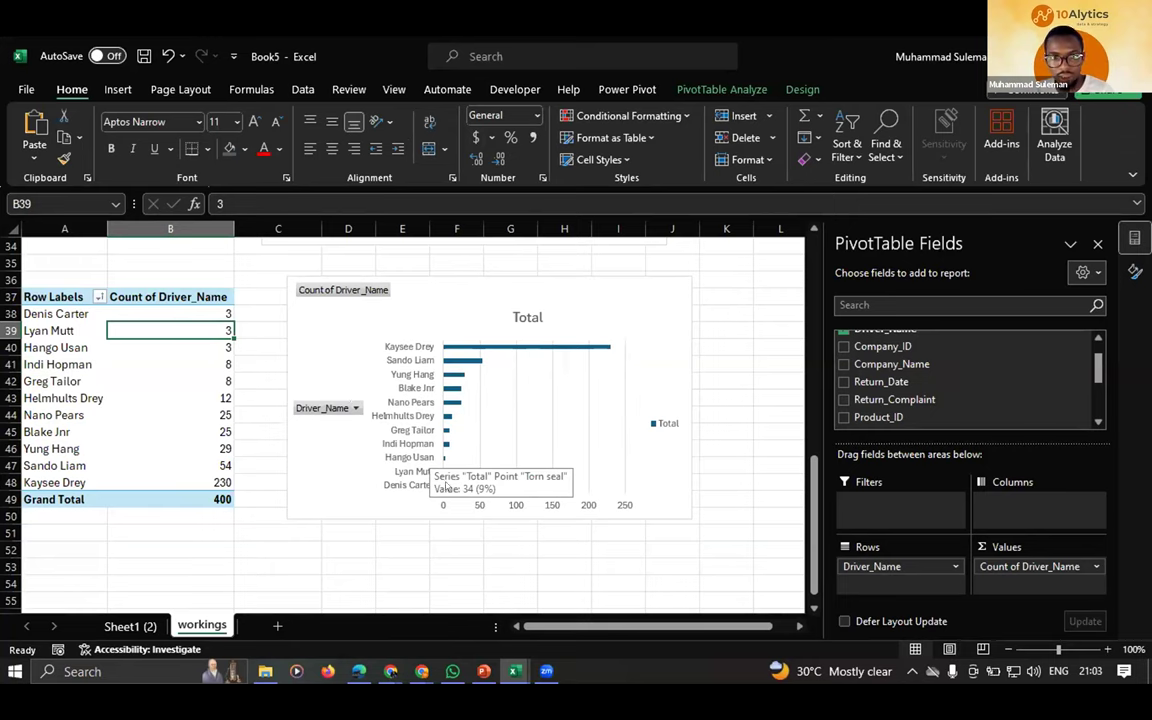
- Hide all field buttons on the driver bar chart, delete its legend and move the chart slightly closer to the PivotTable
{"action": "right_click", "coordinate": [335, 291]}
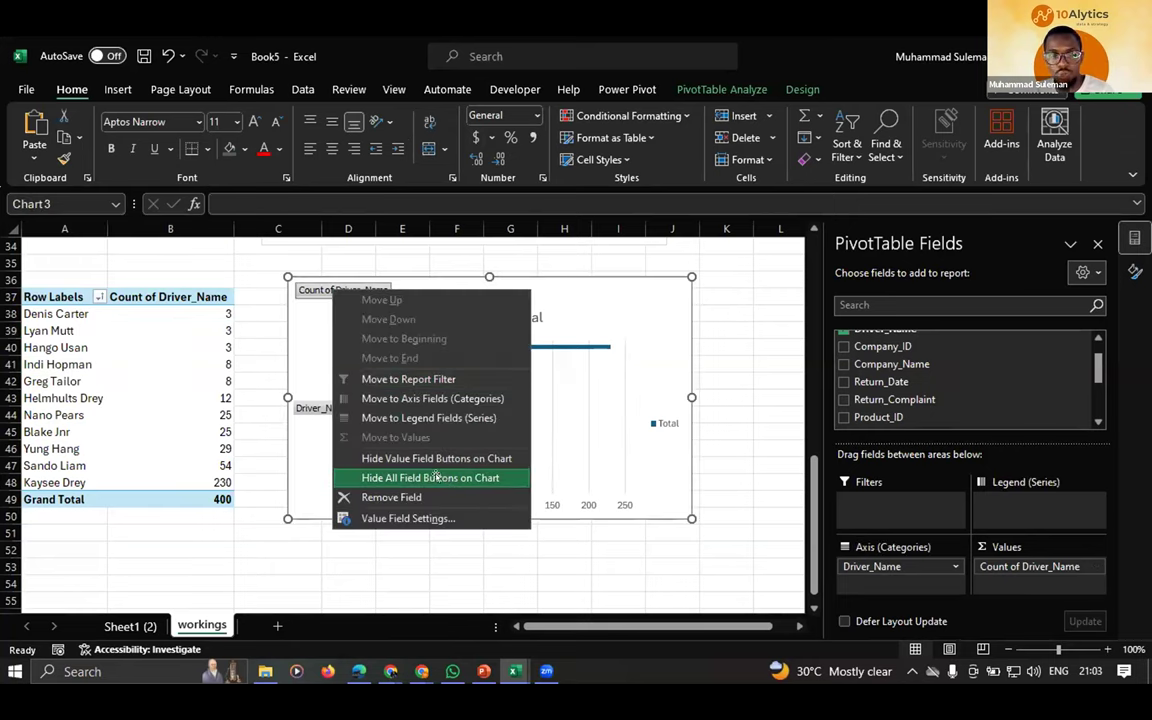
{"action": "left_click", "coordinate": [447, 478]}
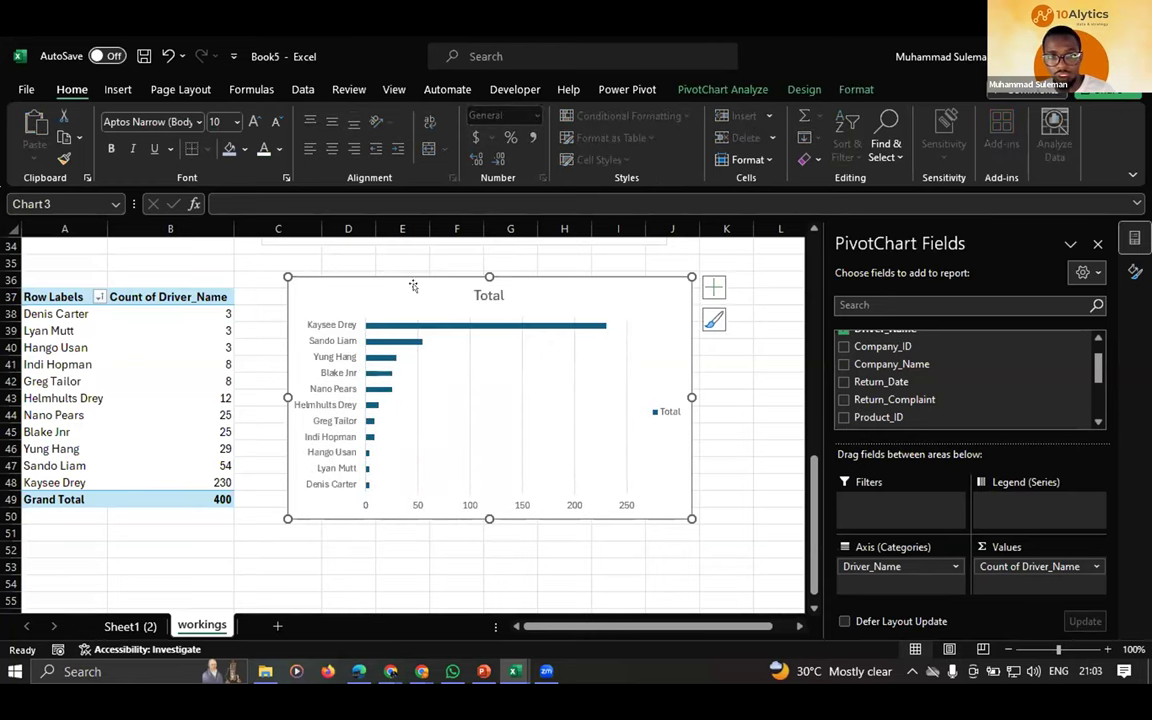
{"action": "left_click", "coordinate": [660, 414]}
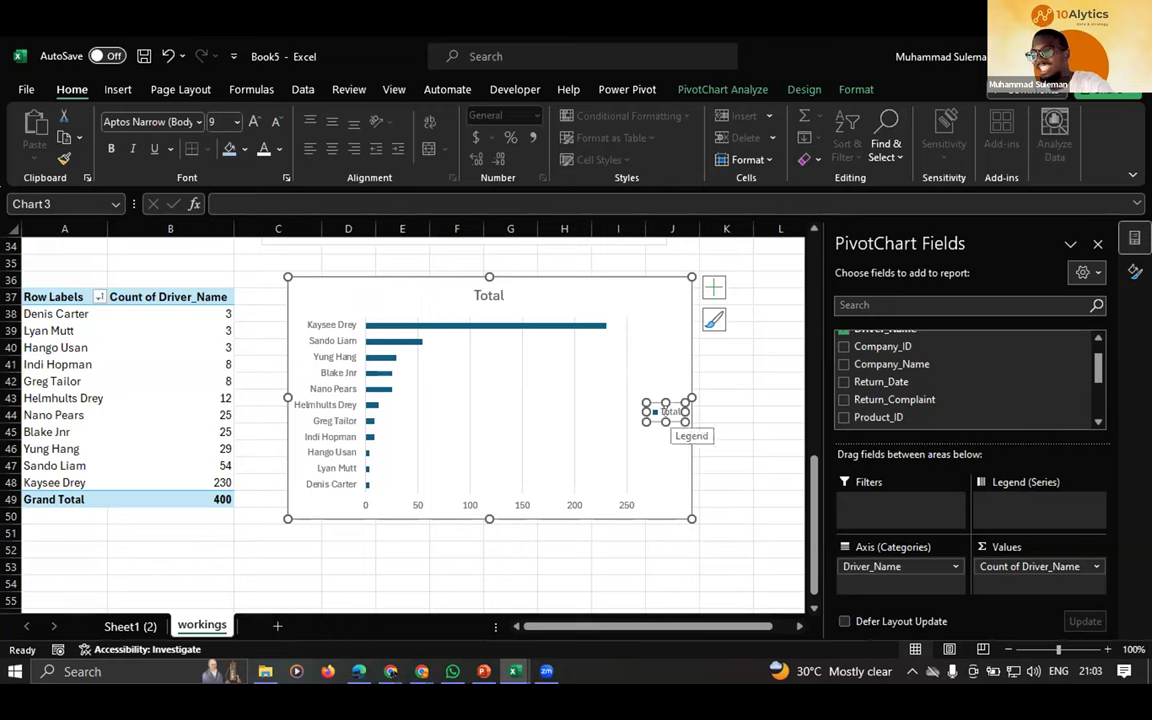
{"action": "key", "text": "Delete"}
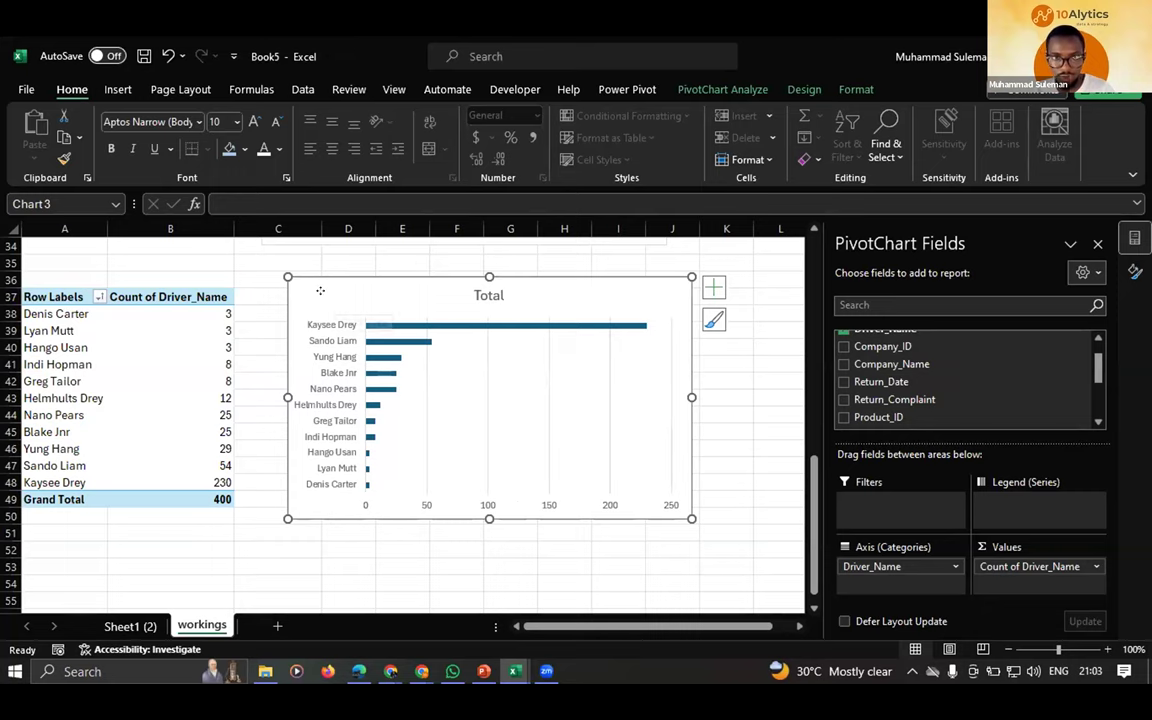
{"action": "left_click_drag", "start_coordinate": [320, 290], "coordinate": [297, 296]}
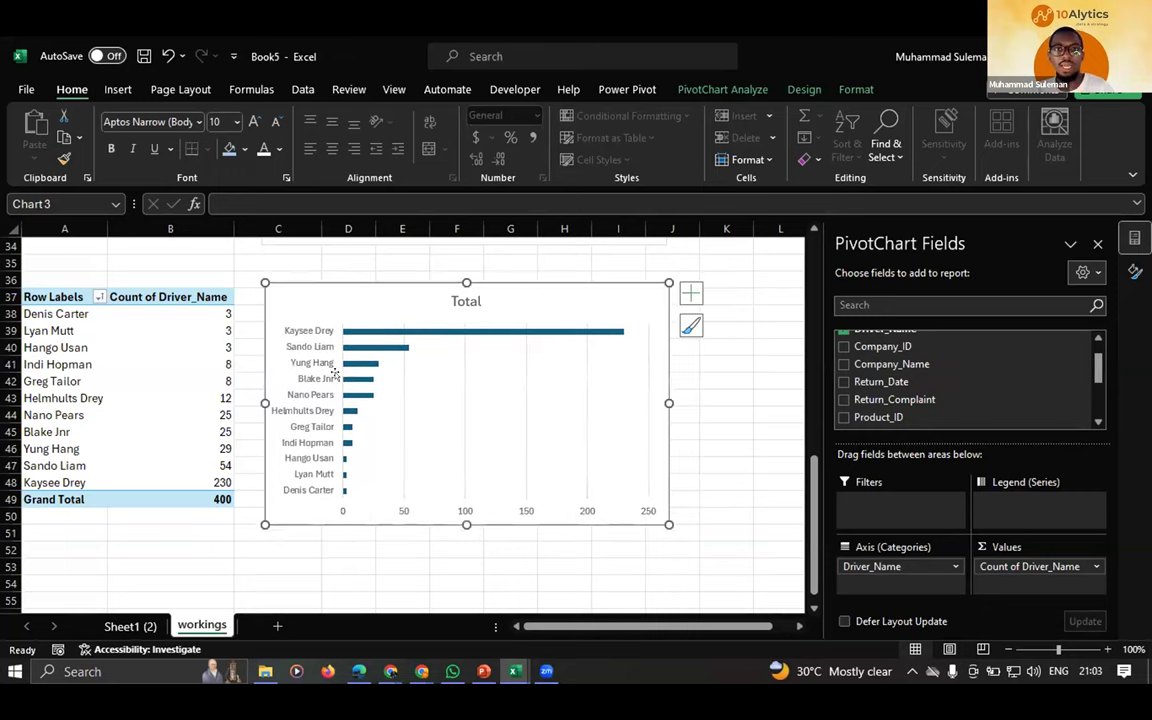
- Add a new worksheet after the workings sheet and name it dashboard
{"action": "scroll", "coordinate": [340, 380], "scroll_direction": "up", "scroll_amount": 11}
{"action": "scroll", "coordinate": [342, 435], "scroll_direction": "down", "scroll_amount": 2}
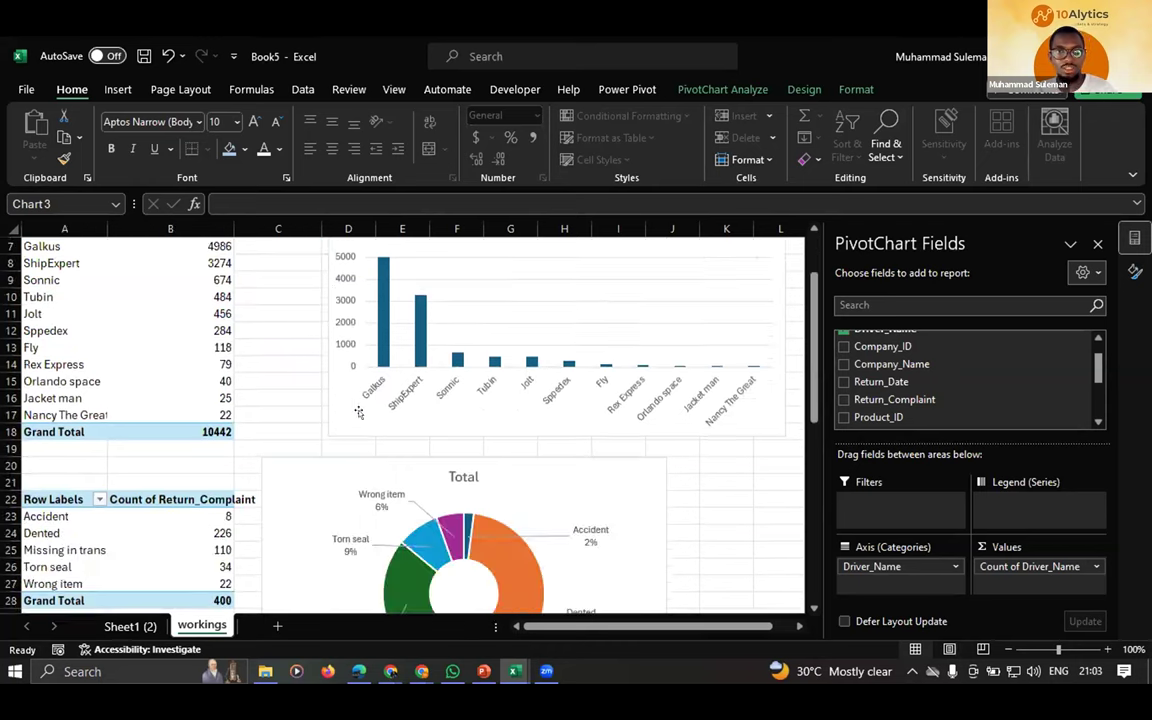
{"action": "scroll", "coordinate": [342, 435], "scroll_direction": "down", "scroll_amount": 7}
{"action": "scroll", "coordinate": [340, 440], "scroll_direction": "down", "scroll_amount": 5}
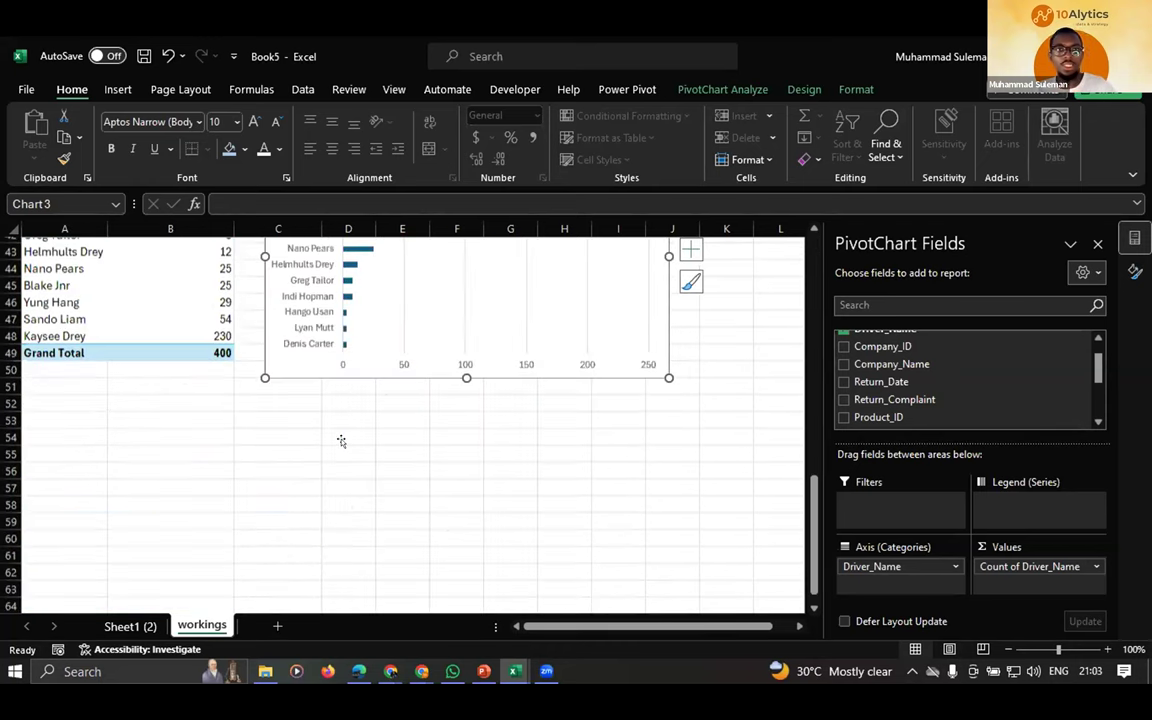
{"action": "scroll", "coordinate": [340, 391], "scroll_direction": "up", "scroll_amount": 14}
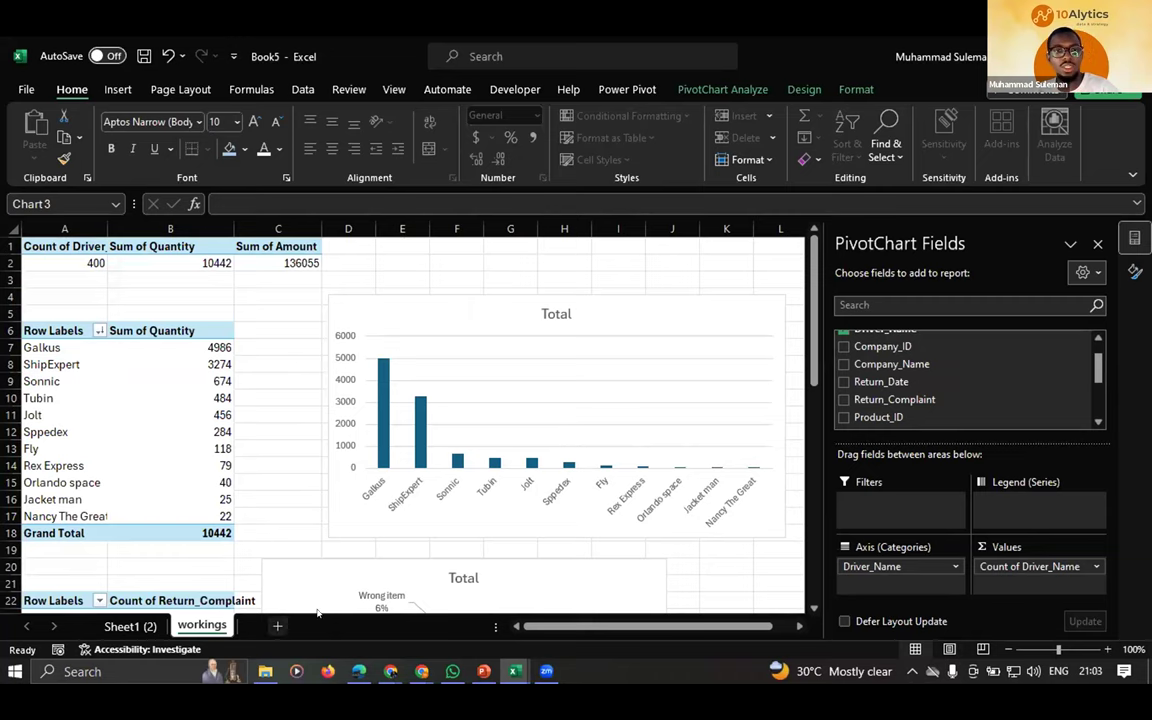
{"action": "left_click", "coordinate": [276, 626]}
{"action": "double_click", "coordinate": [266, 625]}
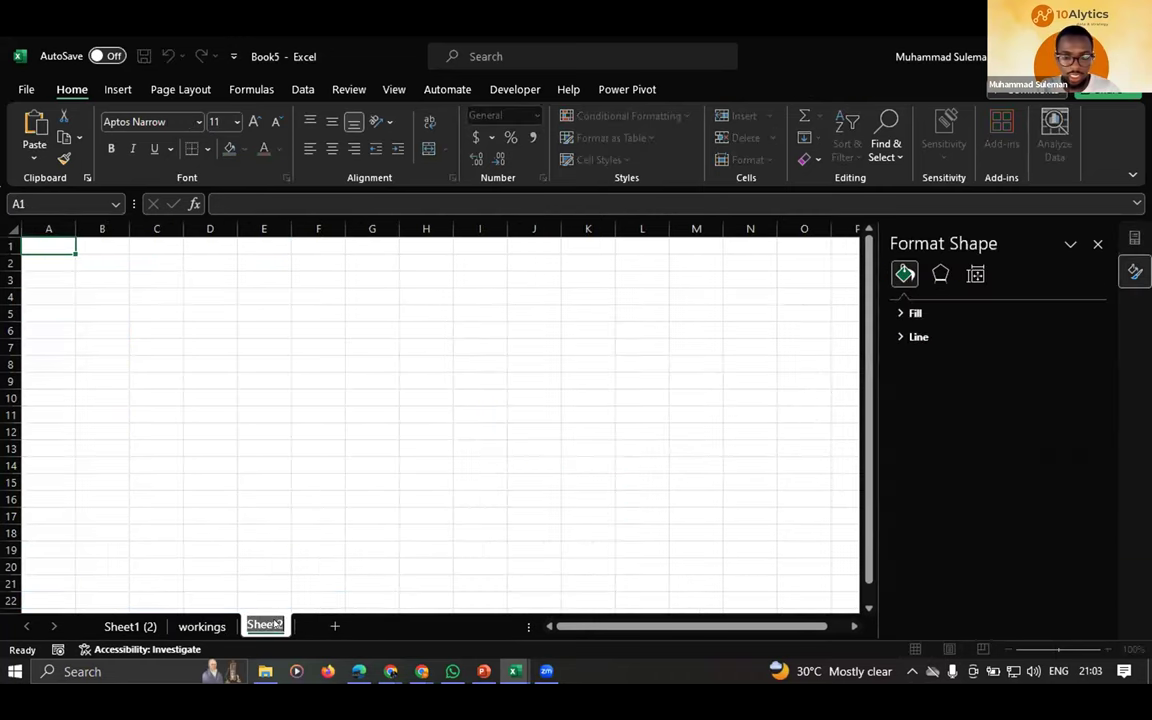
{"action": "type", "text": "dashb"}
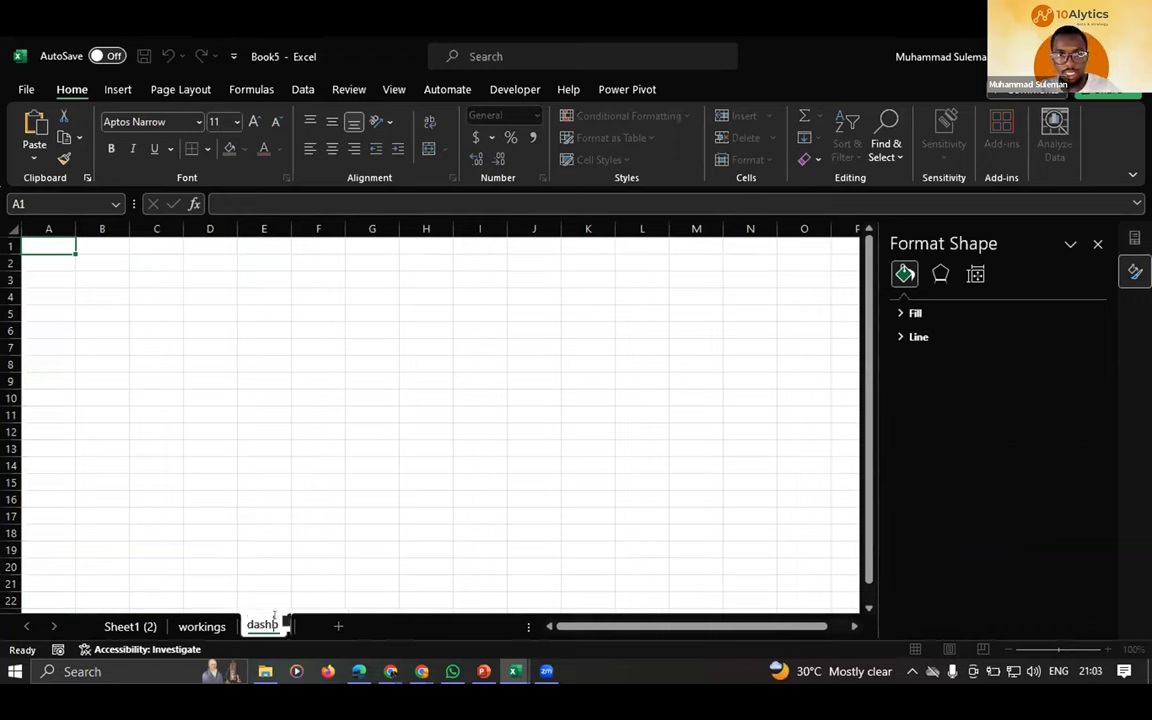
{"action": "type", "text": "oard"}
{"action": "key", "text": "Return"}
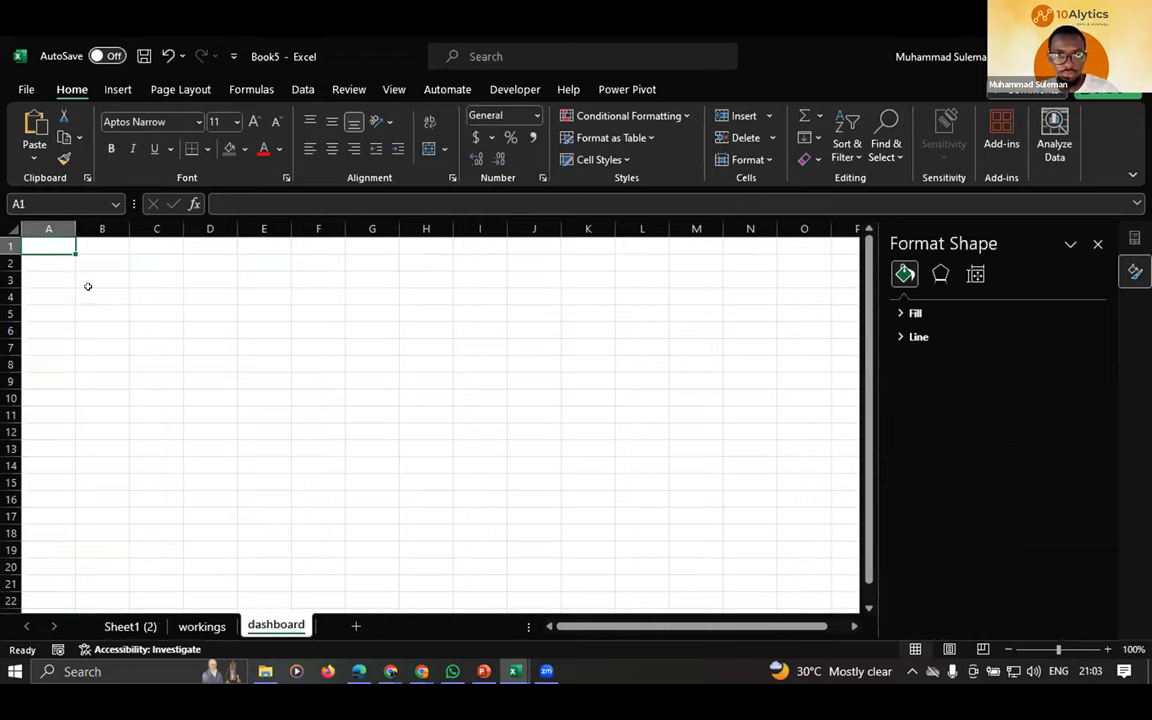
- Close the Format Shape pane to give the empty dashboard sheet the full width
{"action": "left_click", "coordinate": [210, 432]}
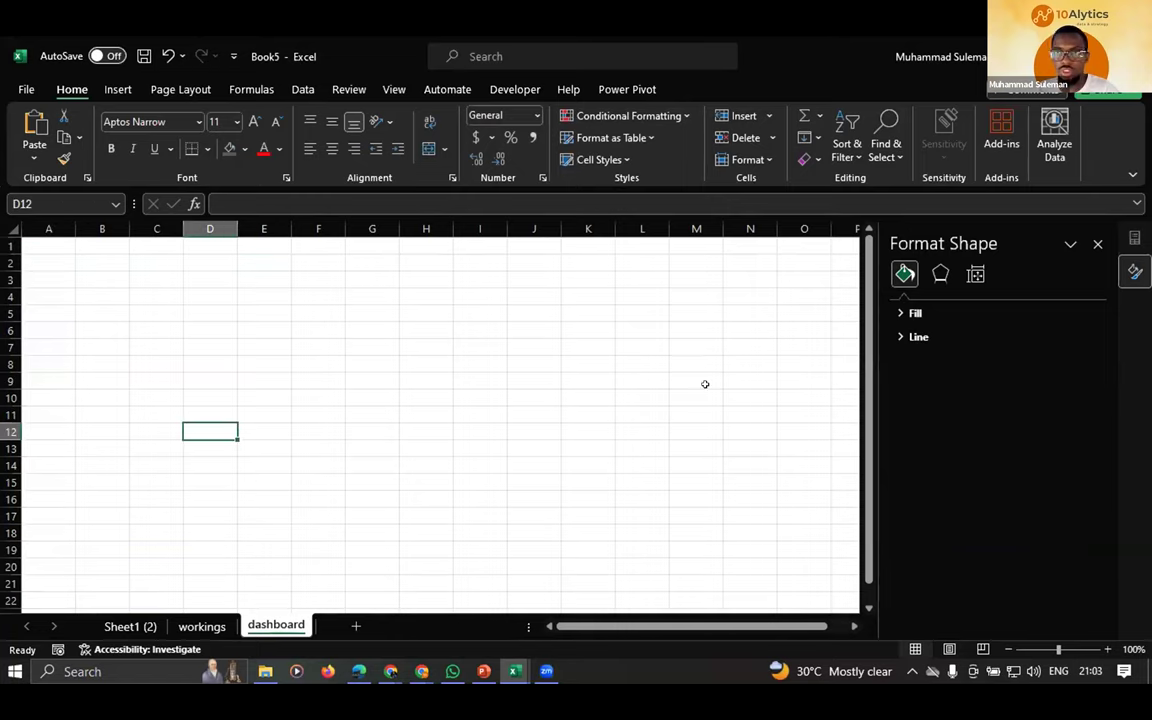
{"action": "key", "text": "ctrl+Home"}
{"action": "left_click", "coordinate": [1098, 244]}
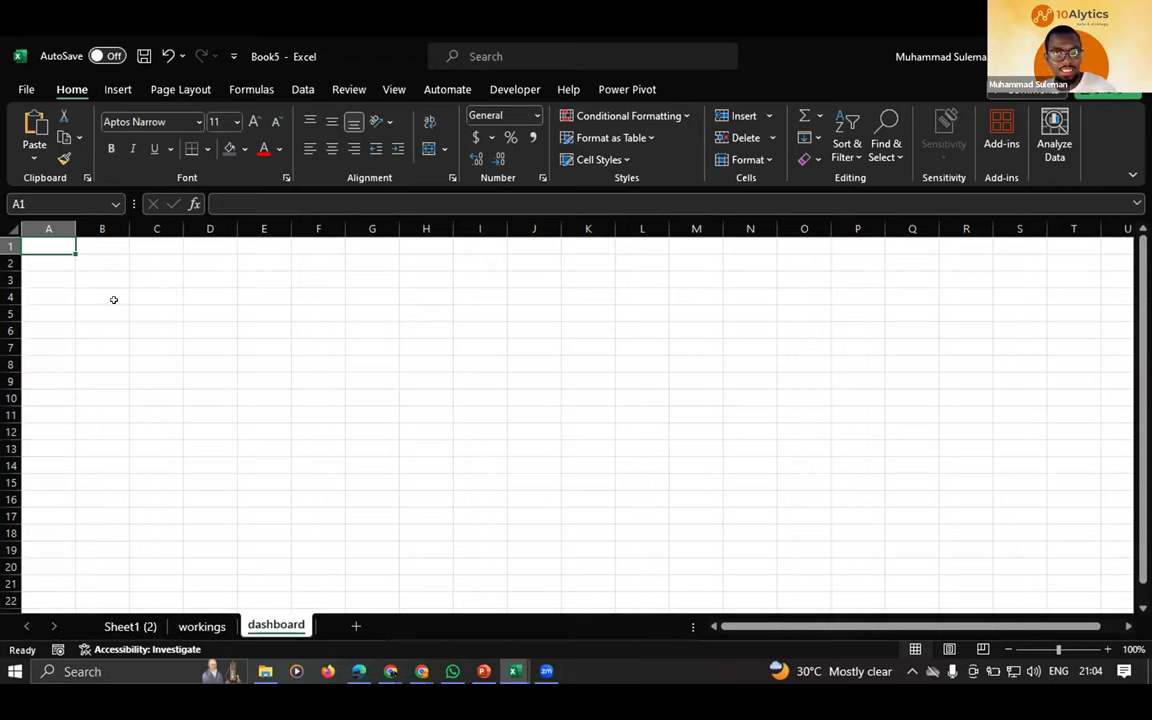
- Turn off the gridlines on the dashboard sheet
{"action": "key", "text": "ctrl+a"}
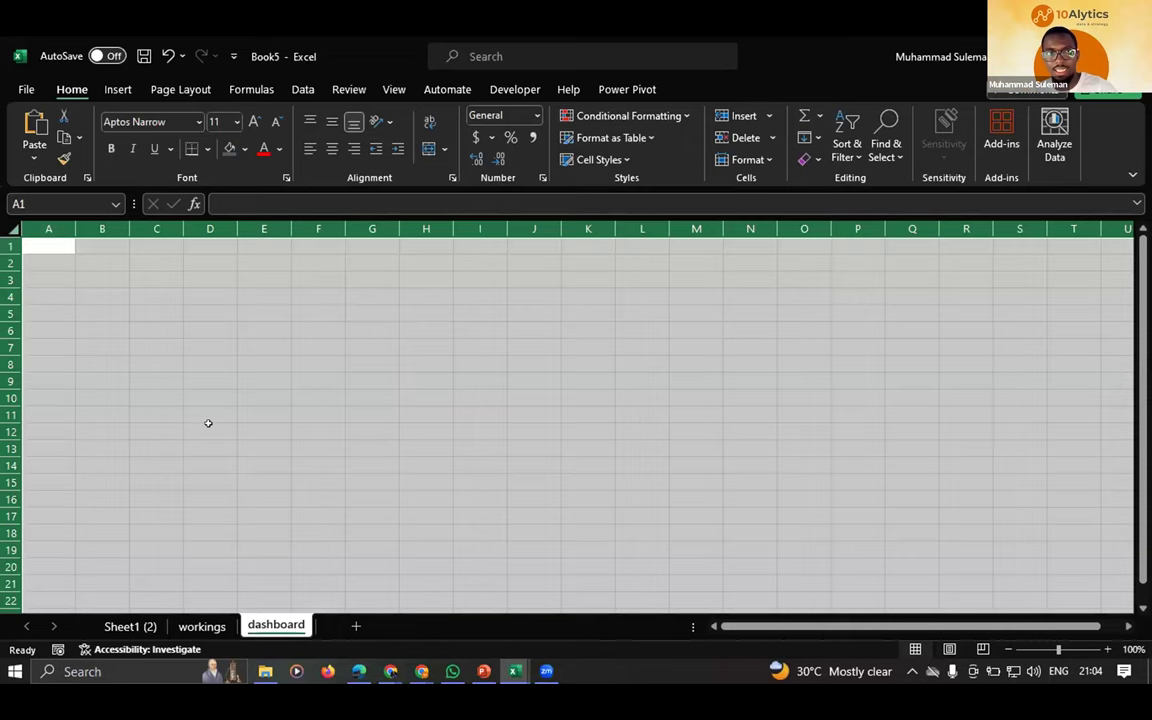
{"action": "left_click", "coordinate": [104, 360]}
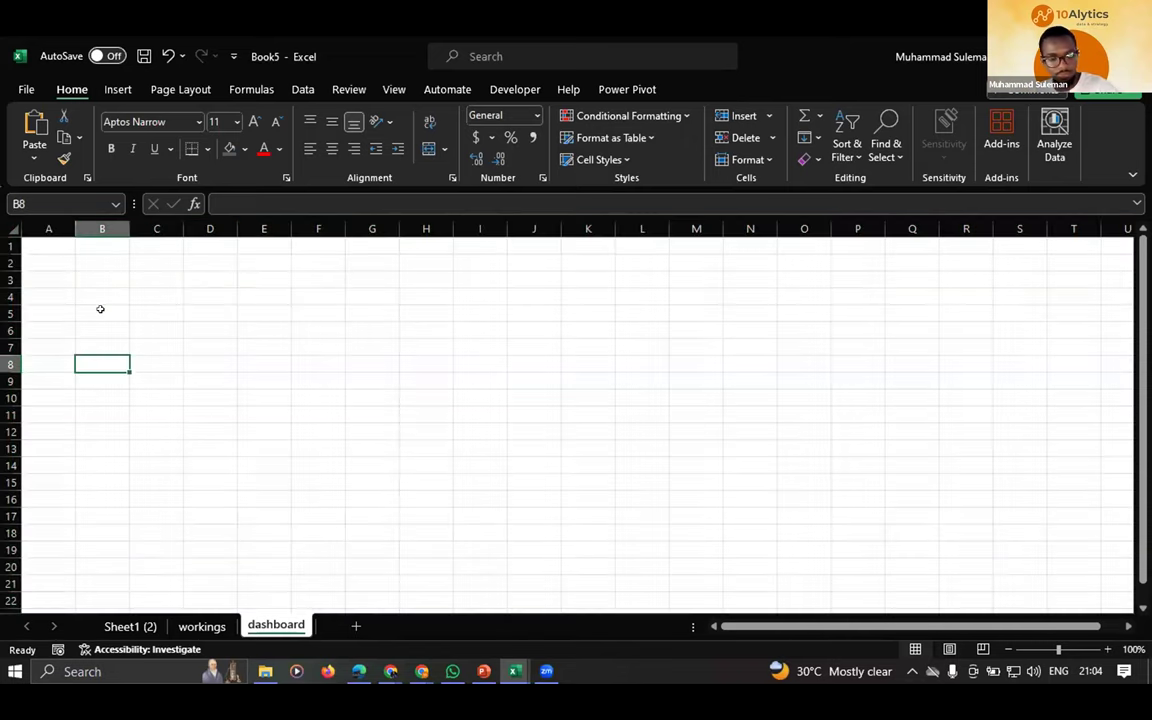
{"action": "key", "text": "ctrl+a"}
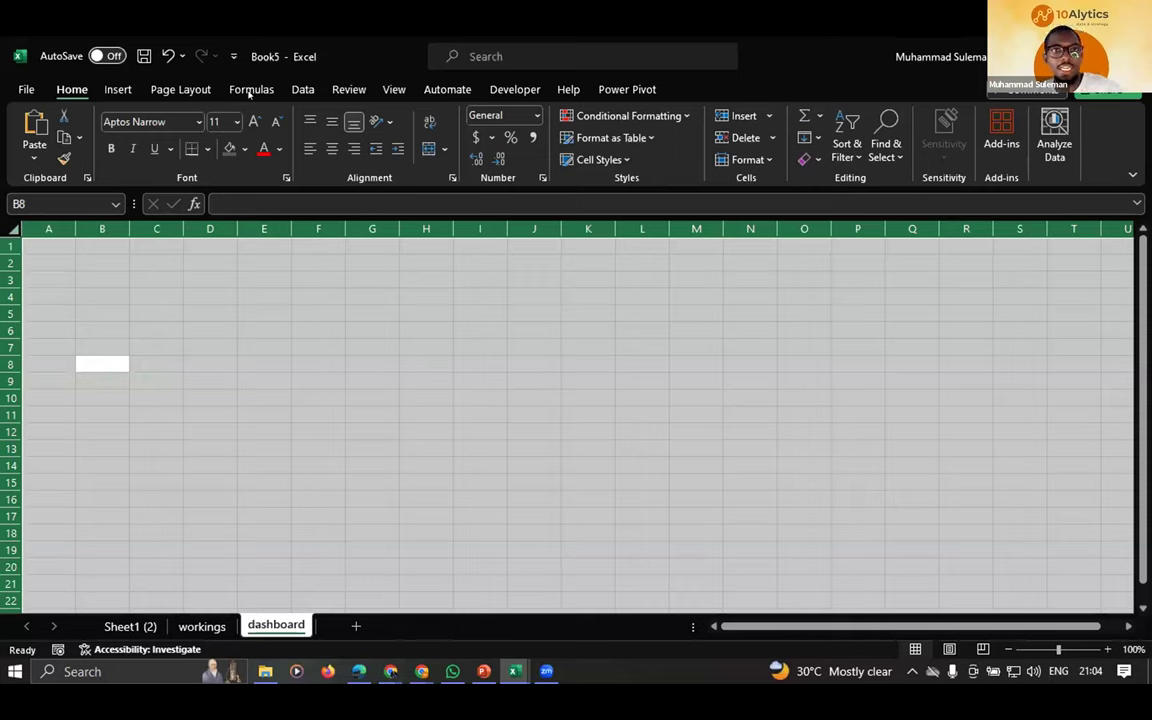
{"action": "left_click", "coordinate": [393, 92]}
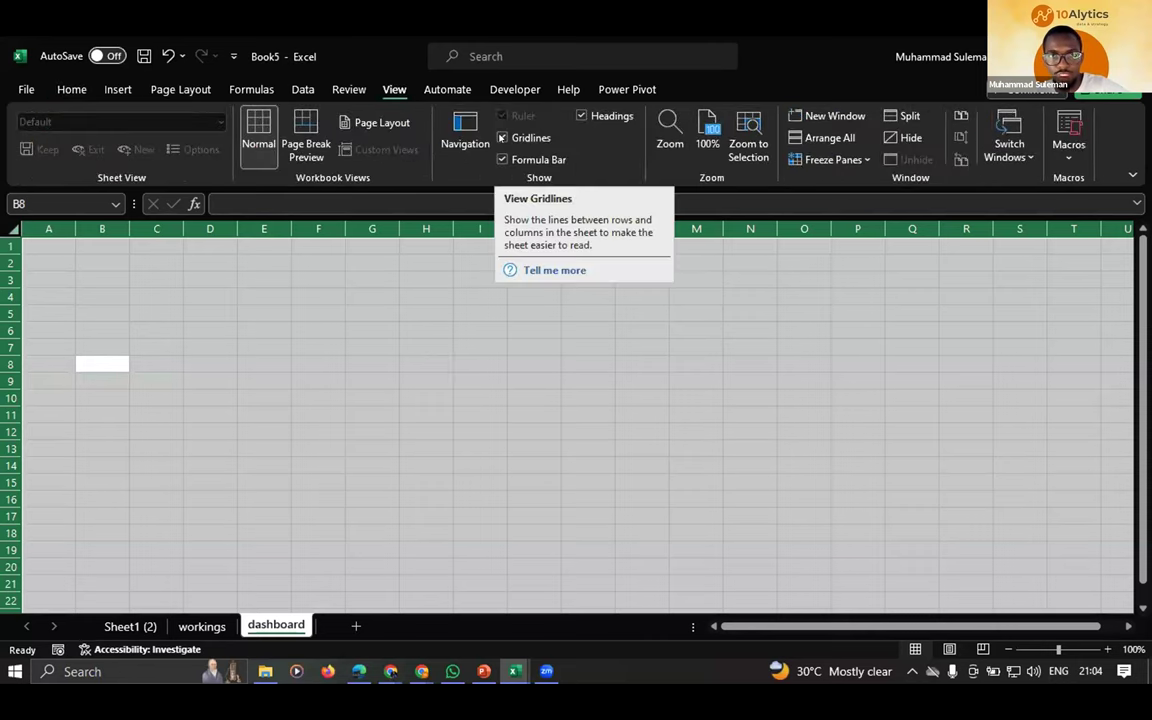
{"action": "left_click", "coordinate": [502, 137]}
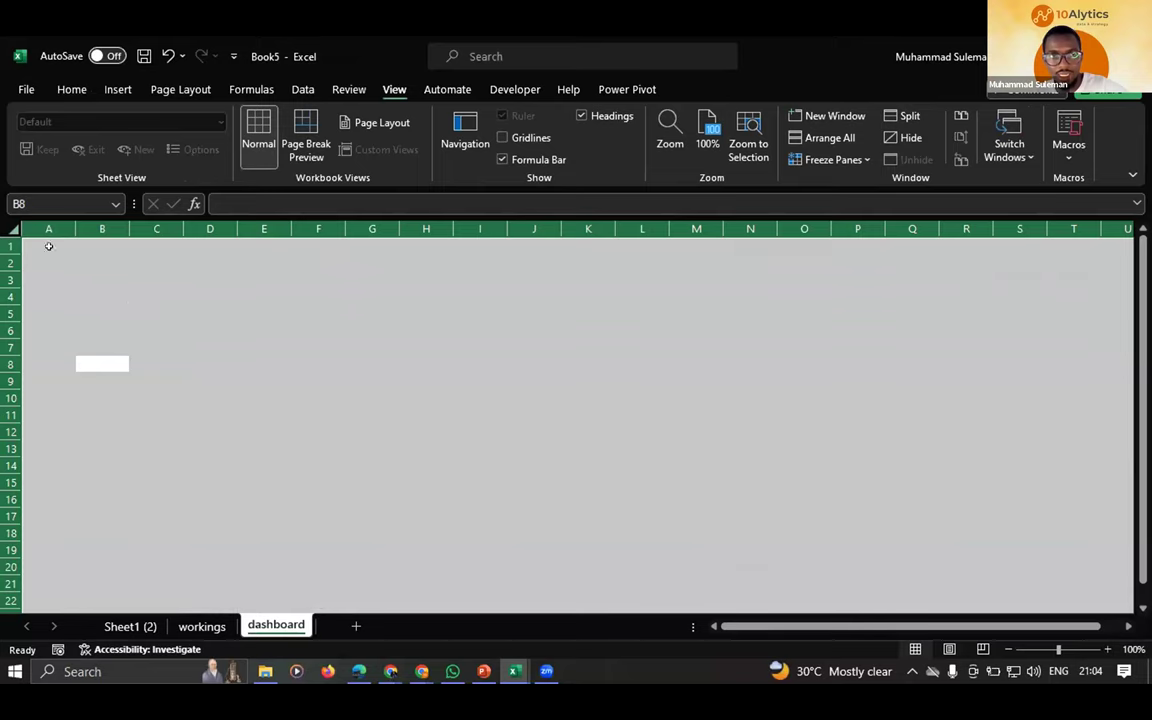
{"action": "left_click_drag", "start_coordinate": [893, 505], "coordinate": [97, 258]}
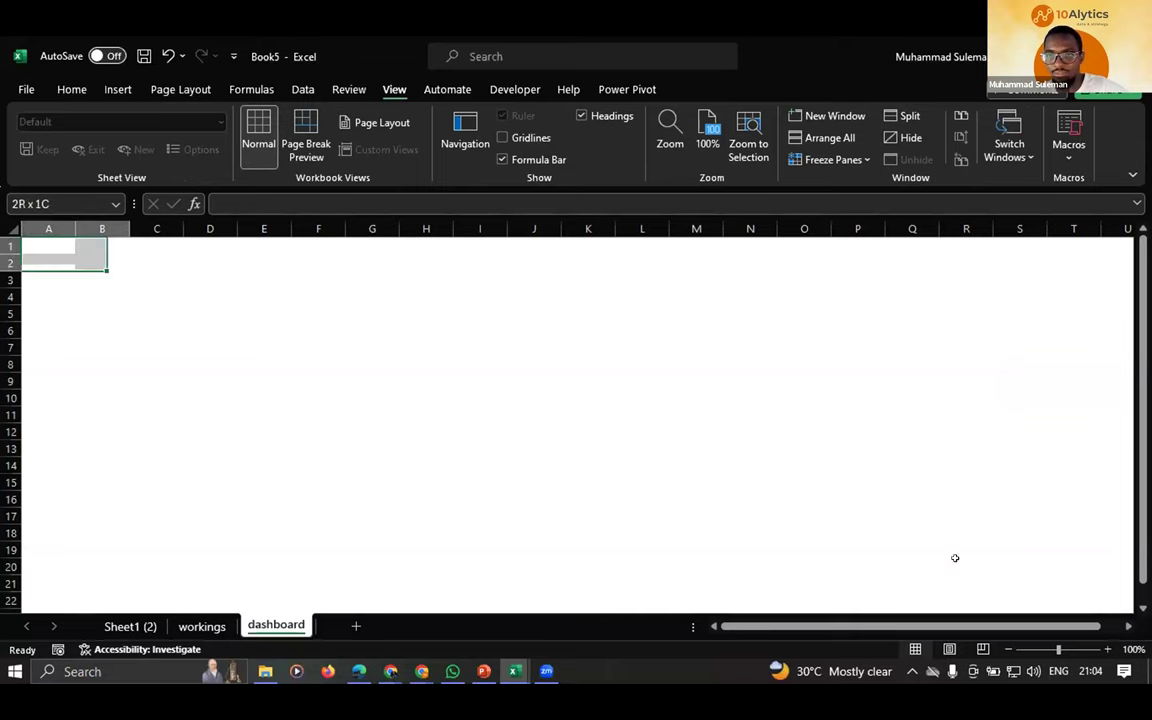
{"action": "left_click_drag", "start_coordinate": [236, 340], "coordinate": [59, 258]}
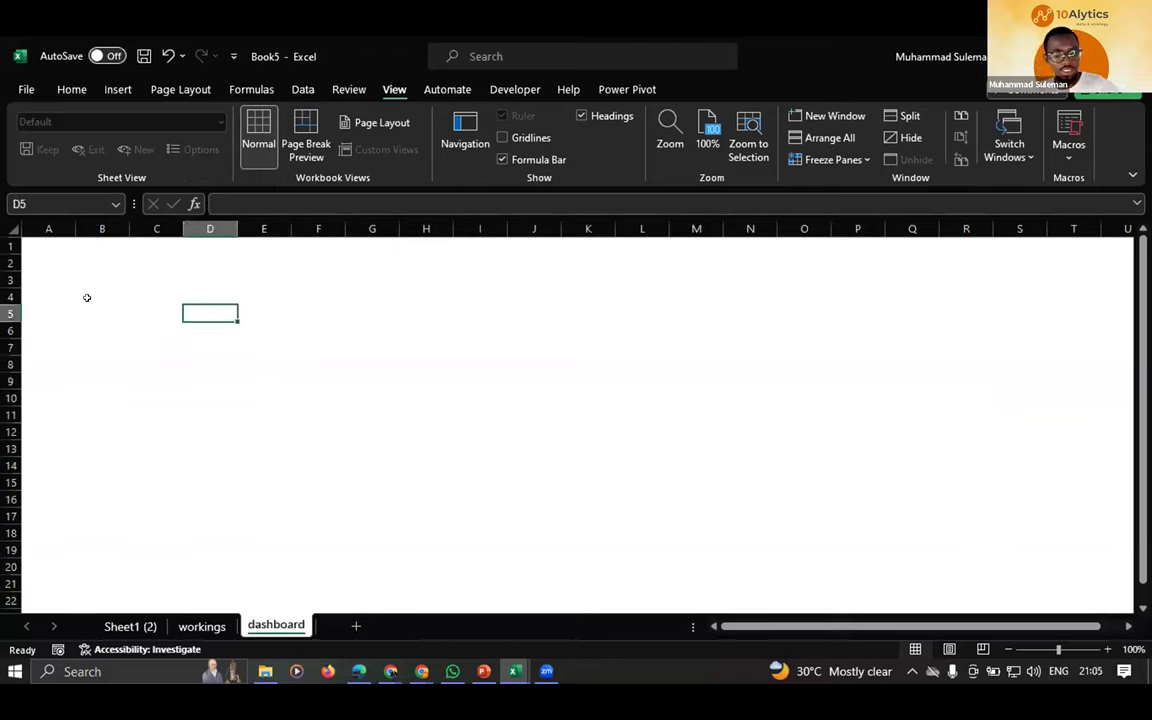
{"action": "key", "text": "Left"}
{"action": "key", "text": "Left"}
{"action": "key", "text": "Up"}
{"action": "key", "text": "Up"}
{"action": "key", "text": "Up"}
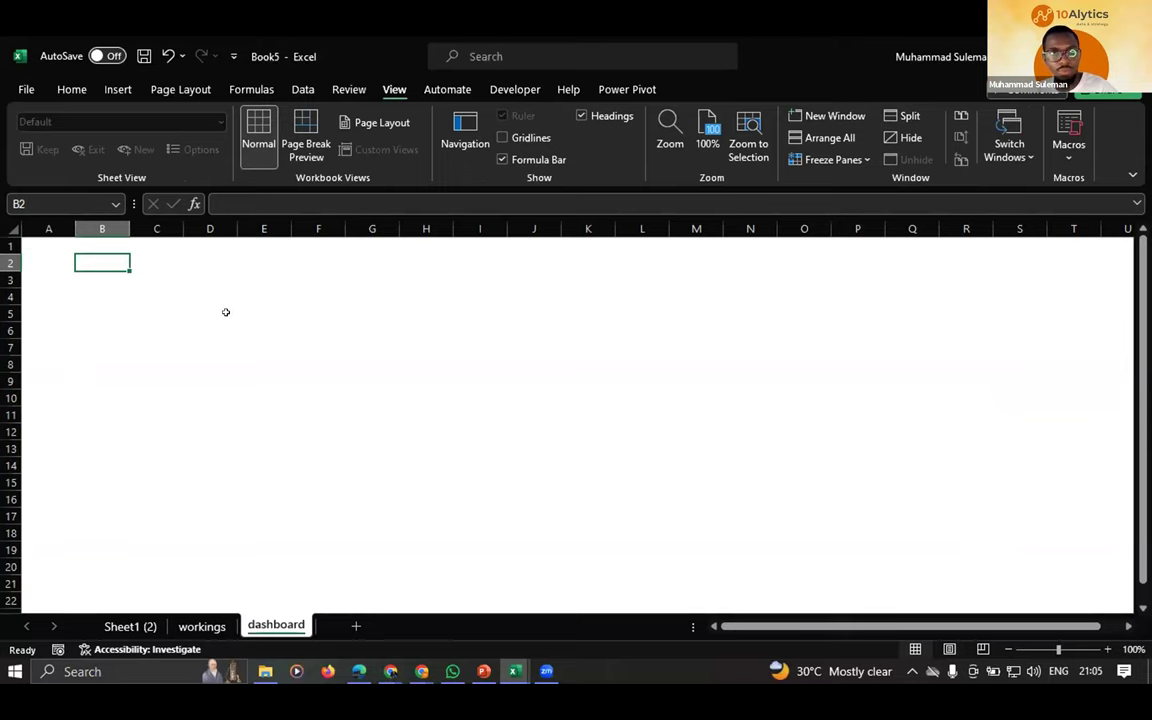
- Fill all cells of the dashboard sheet with the darkest grey shade of the white theme colour
{"action": "key", "text": "ctrl+a"}
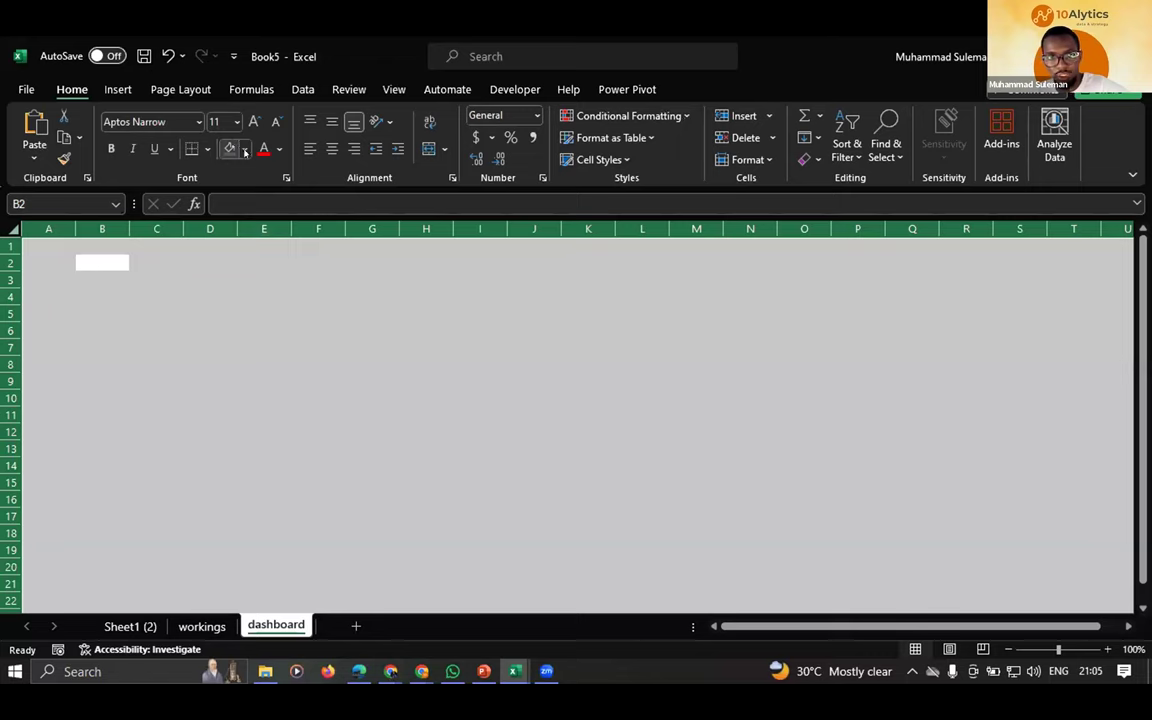
{"action": "left_click", "coordinate": [246, 150]}
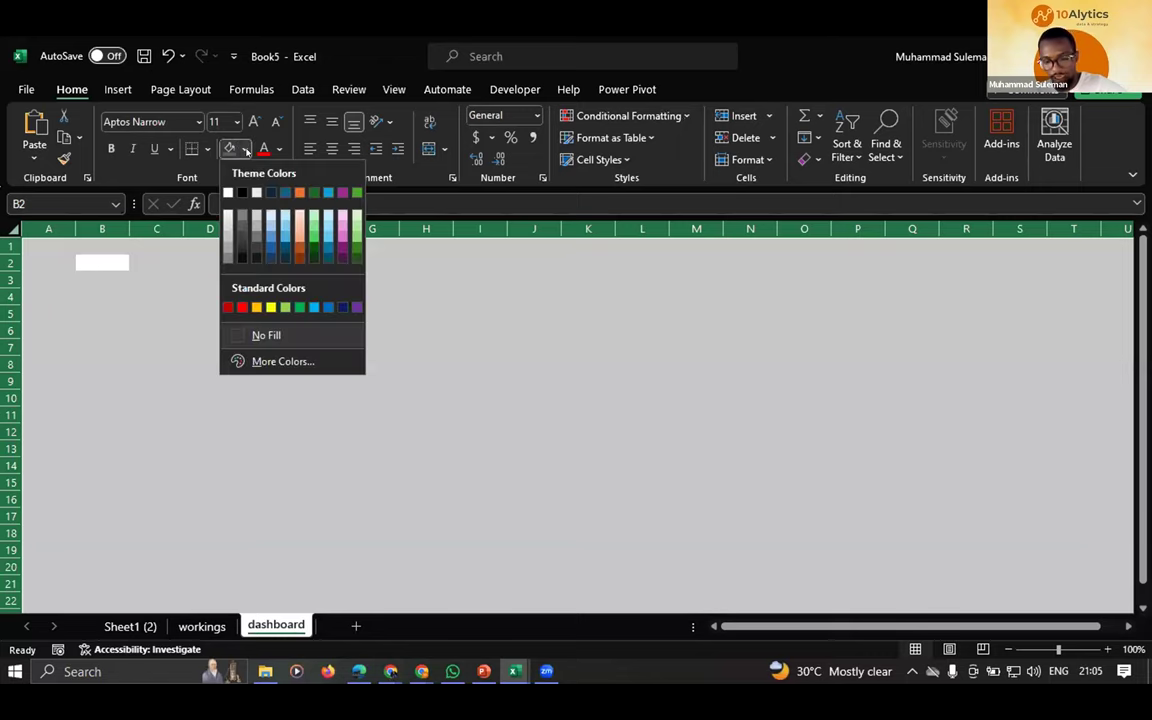
{"action": "left_click", "coordinate": [227, 257]}
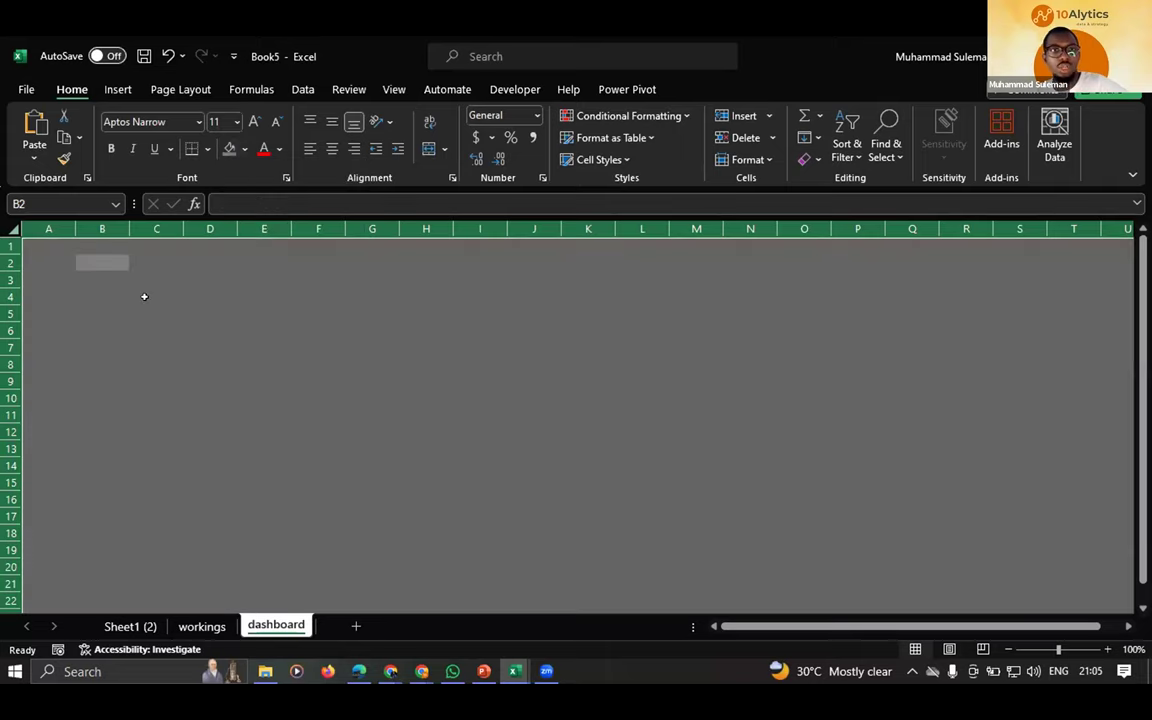
{"action": "left_click", "coordinate": [210, 296]}
{"action": "left_click_drag", "start_coordinate": [156, 262], "coordinate": [912, 516]}
{"action": "left_click", "coordinate": [588, 465]}
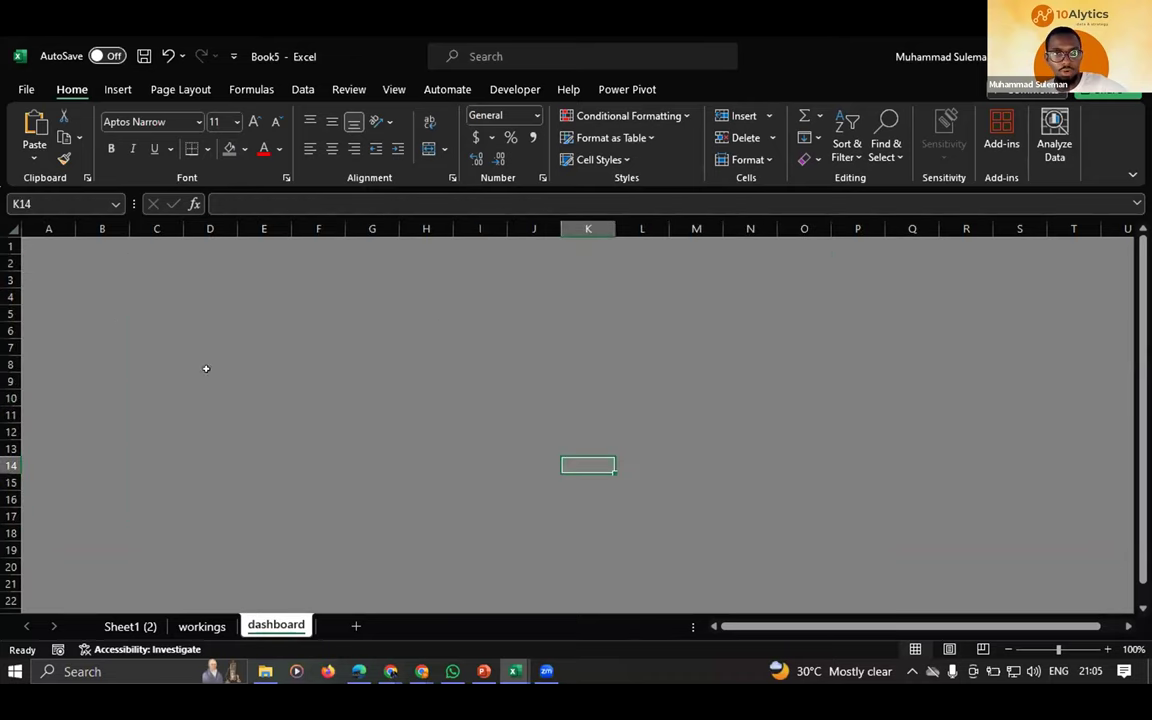
{"action": "left_click", "coordinate": [102, 313]}
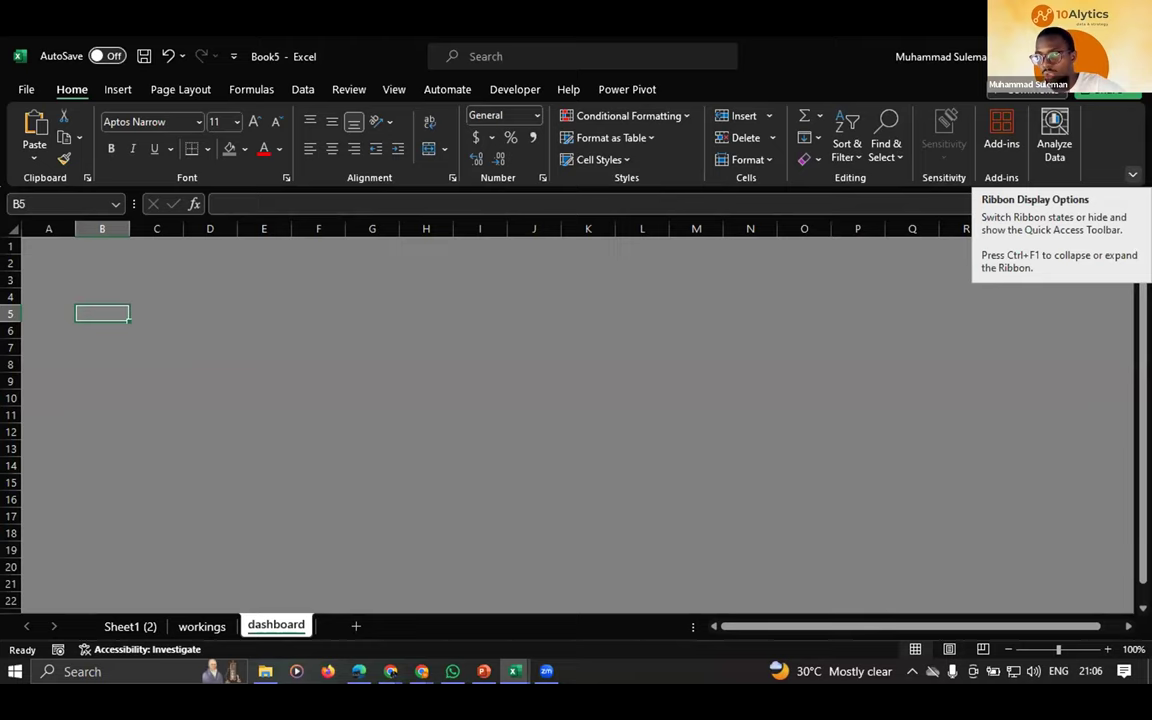
- Collapse the ribbon to show tabs only, giving the dashboard sheet more working space
{"action": "left_click", "coordinate": [1133, 174]}
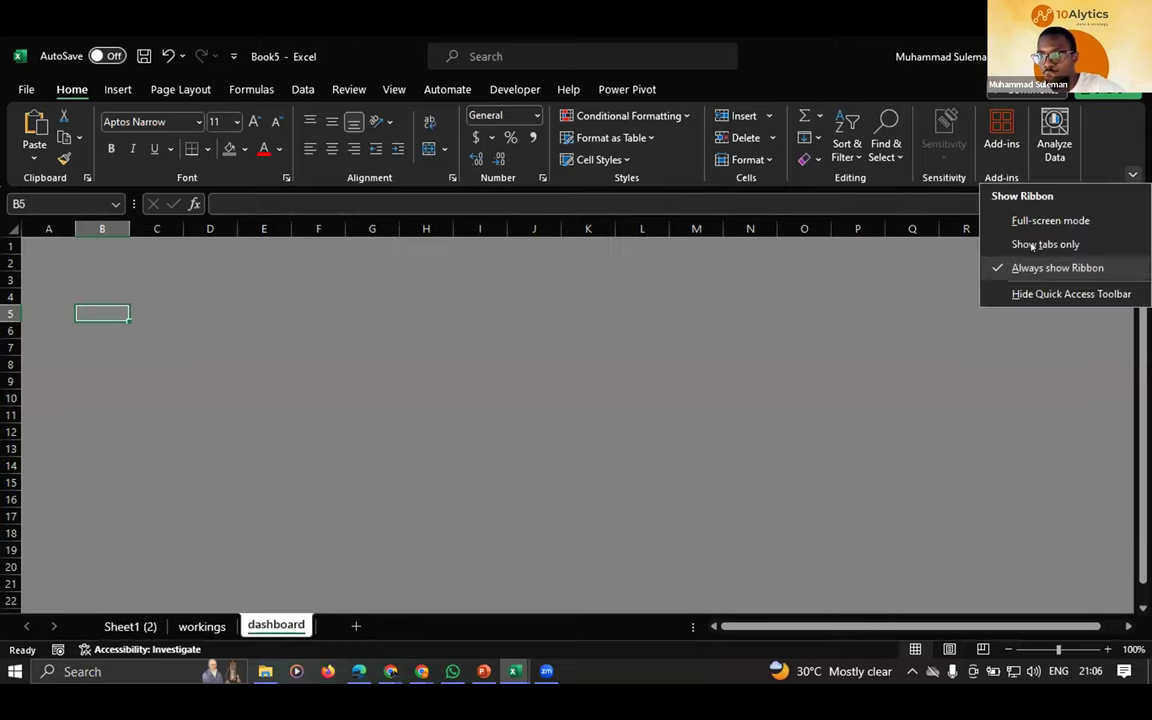
{"action": "left_click", "coordinate": [1040, 245]}
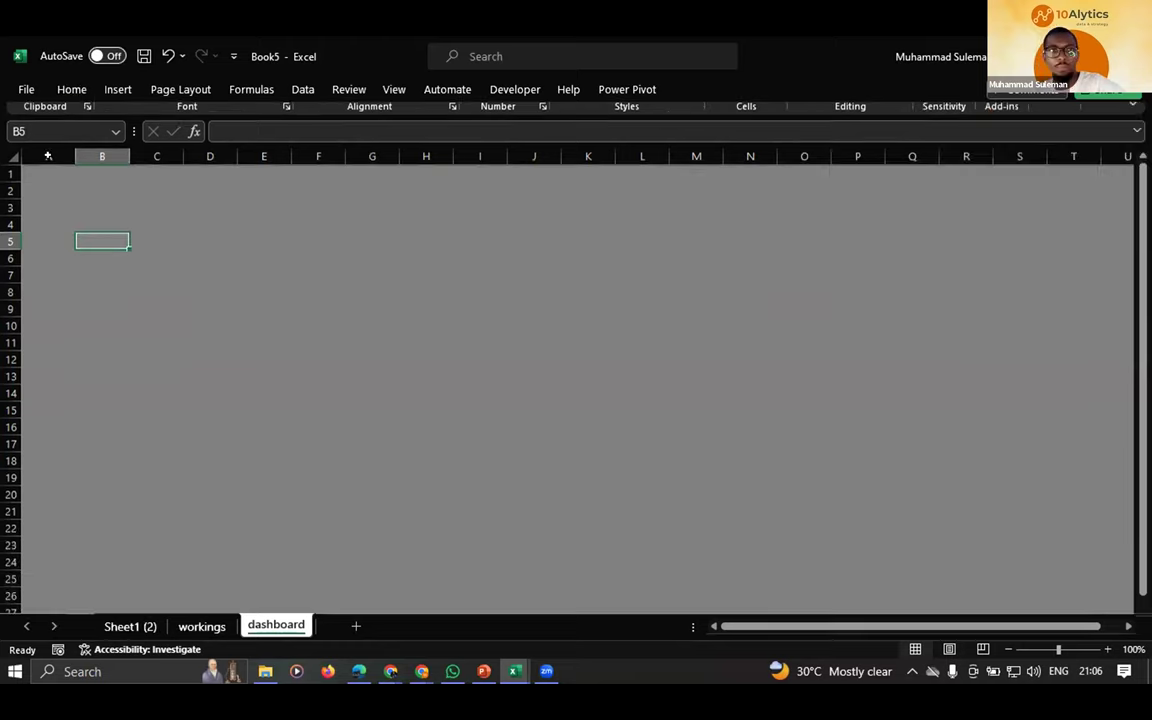
{"action": "left_click_drag", "start_coordinate": [48, 161], "coordinate": [939, 546]}
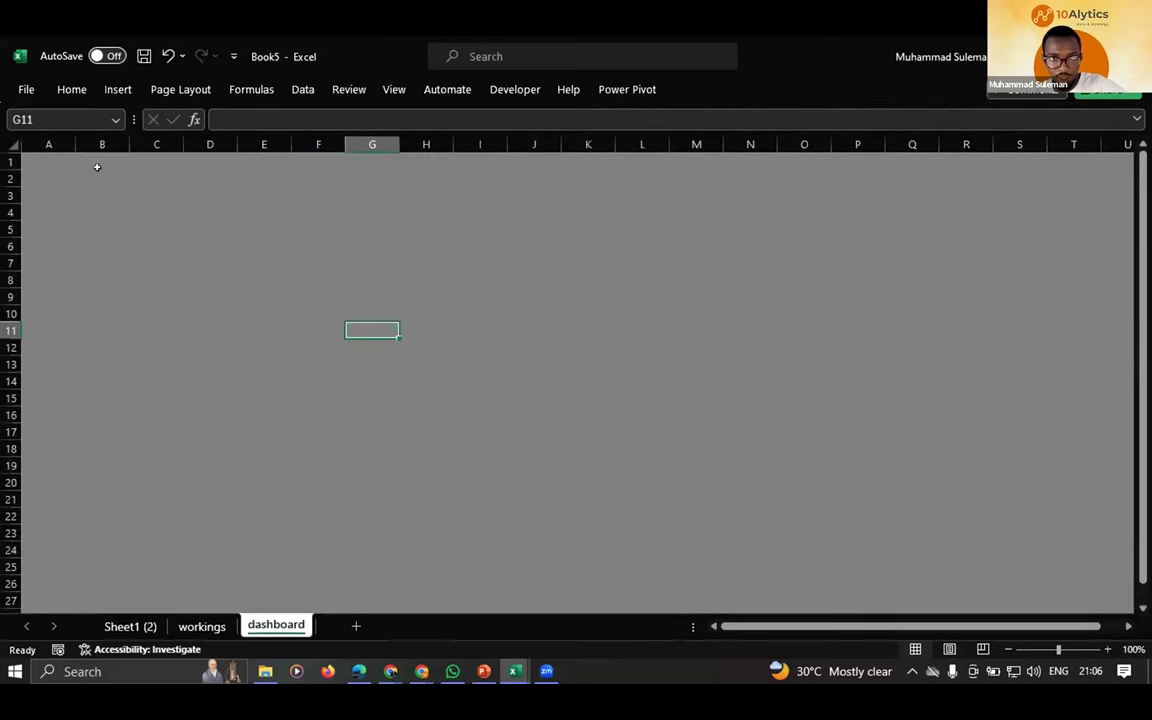
{"action": "left_click", "coordinate": [60, 174]}
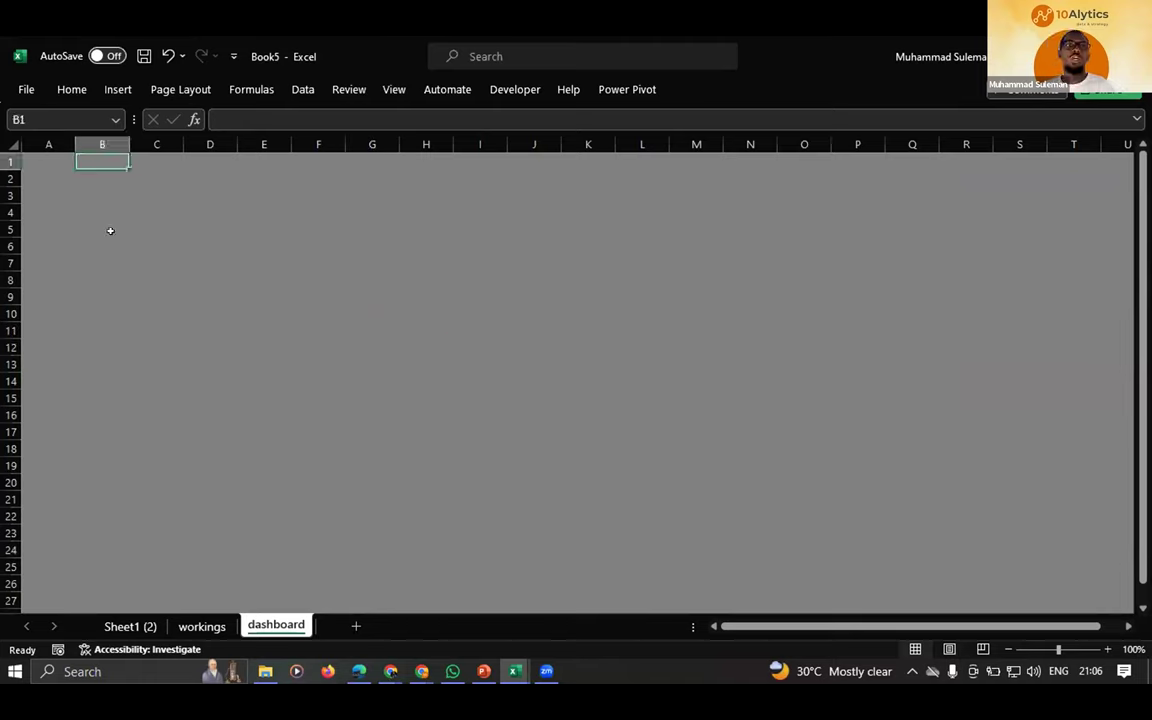
{"action": "key", "text": "Down"}
{"action": "key", "text": "Right"}
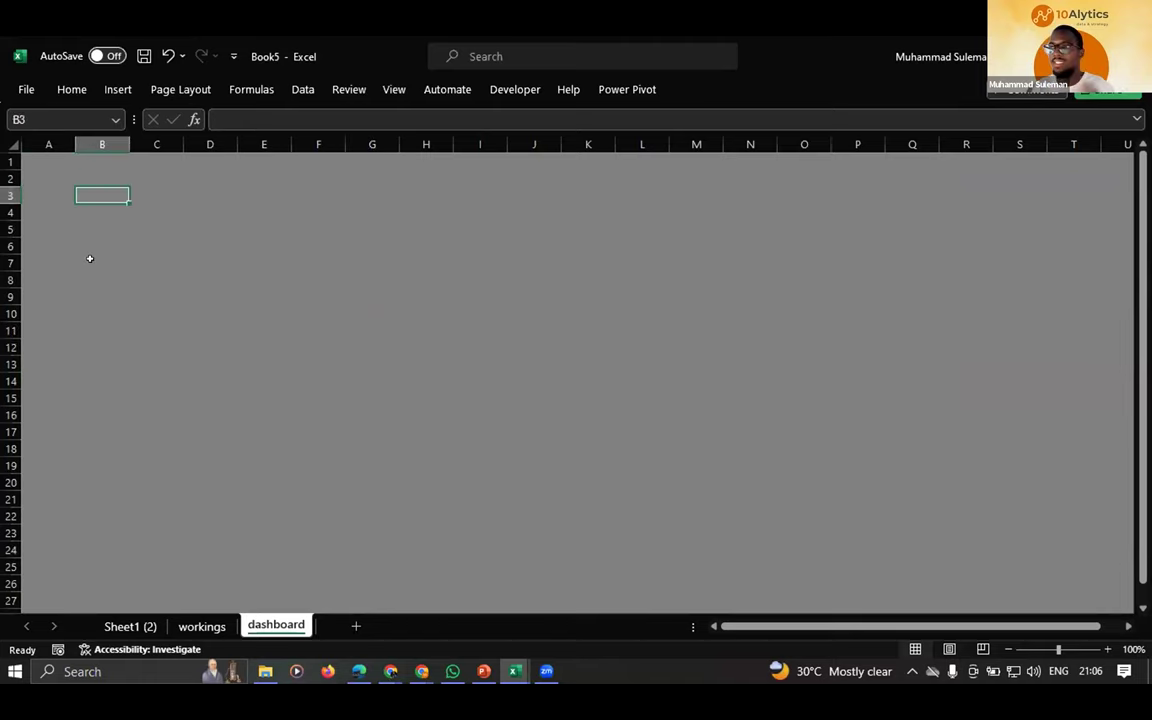
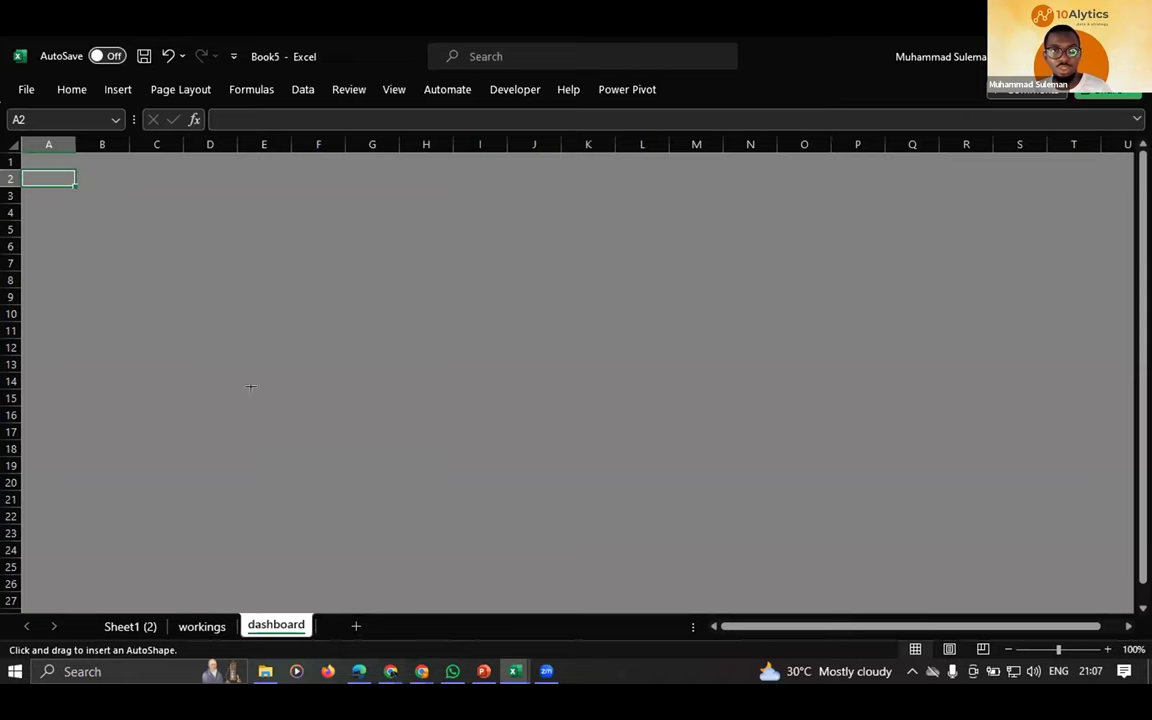
- Draw a tall rectangle on the dashboard sheet and place it flush against the sheet's upper-left corner, over columns A to C
{"action": "left_click_drag", "start_coordinate": [298, 465], "coordinate": [140, 201]}
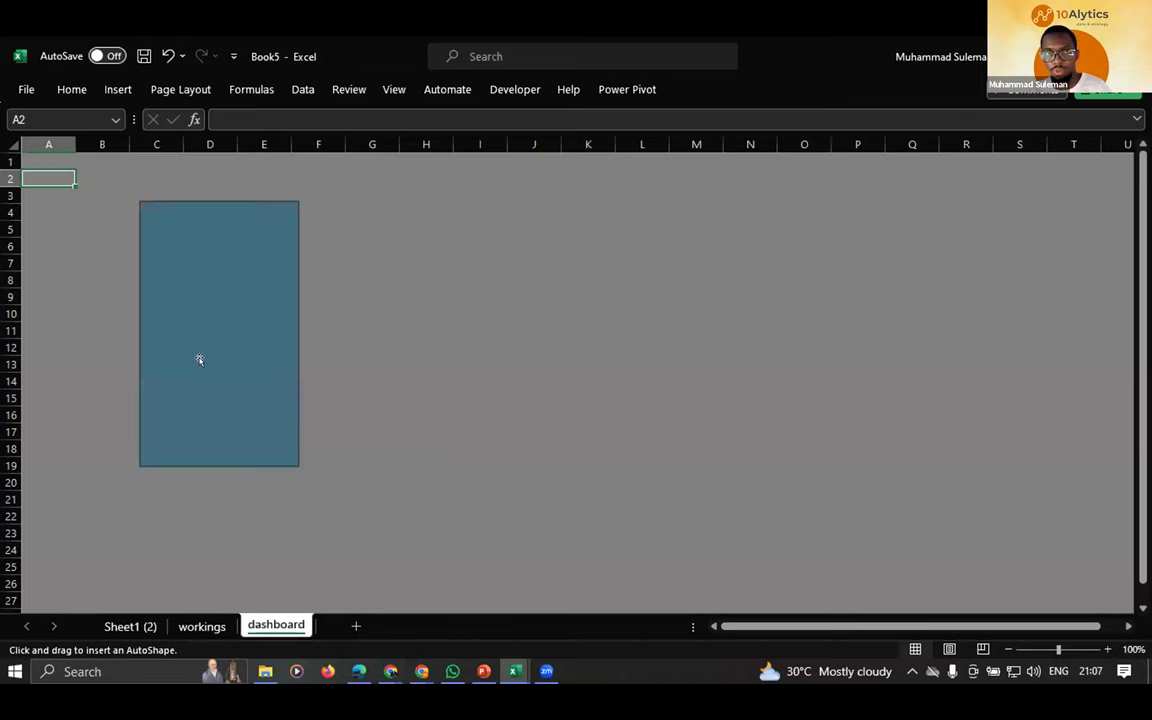
{"action": "left_click_drag", "start_coordinate": [199, 359], "coordinate": [211, 391]}
{"action": "left_click_drag", "start_coordinate": [248, 323], "coordinate": [180, 355]}
{"action": "left_click_drag", "start_coordinate": [280, 339], "coordinate": [102, 290]}
{"action": "left_click_drag", "start_coordinate": [174, 300], "coordinate": [157, 298]}
{"action": "key", "text": "shift+Left"}
{"action": "key", "text": "shift+Left"}
{"action": "key", "text": "shift+Left"}
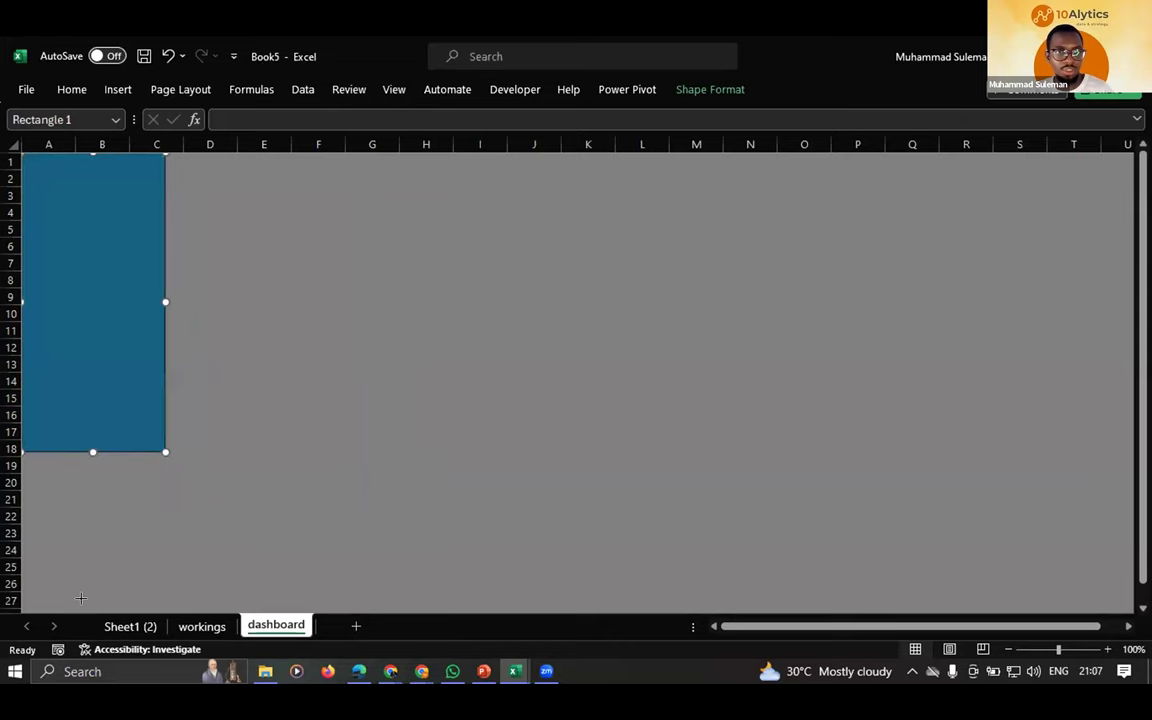
- Stretch the rectangle down to row 29 and narrow it, making a sidebar about 15.27 cm high and 4.15 cm wide
{"action": "key", "text": "shift+Down"}
{"action": "key", "text": "shift+Down"}
{"action": "key", "text": "shift+Down"}
{"action": "key", "text": "shift+Down"}
{"action": "key", "text": "shift+Down"}
{"action": "key", "text": "shift+Down"}
{"action": "key", "text": "shift+Down"}
{"action": "key", "text": "shift+Down"}
{"action": "key", "text": "shift+Down"}
{"action": "key", "text": "shift+Down"}
{"action": "key", "text": "shift+Down"}
{"action": "key", "text": "shift+Down"}
{"action": "key", "text": "shift+Down"}
{"action": "key", "text": "shift+Down"}
{"action": "key", "text": "shift+Down"}
{"action": "key", "text": "shift+Down"}
{"action": "key", "text": "shift+Down"}
{"action": "key", "text": "shift+Down"}
{"action": "key", "text": "shift+Down"}
{"action": "key", "text": "shift+Down"}
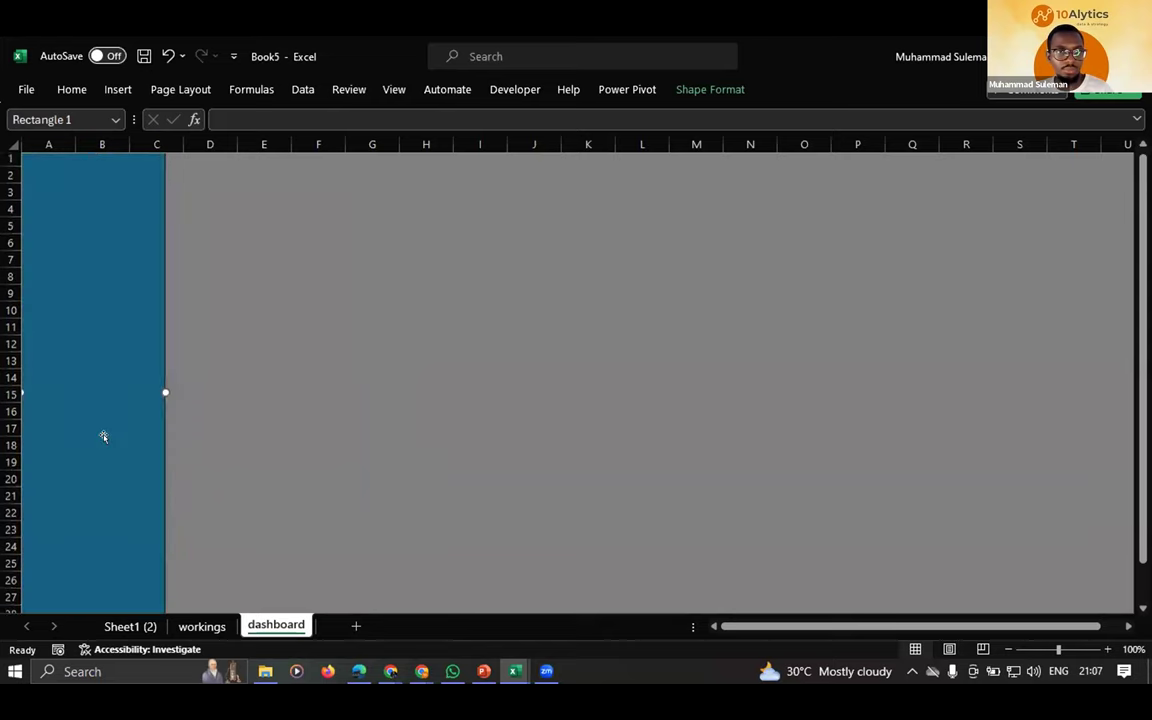
{"action": "scroll", "coordinate": [140, 425], "scroll_direction": "down", "scroll_amount": 2}
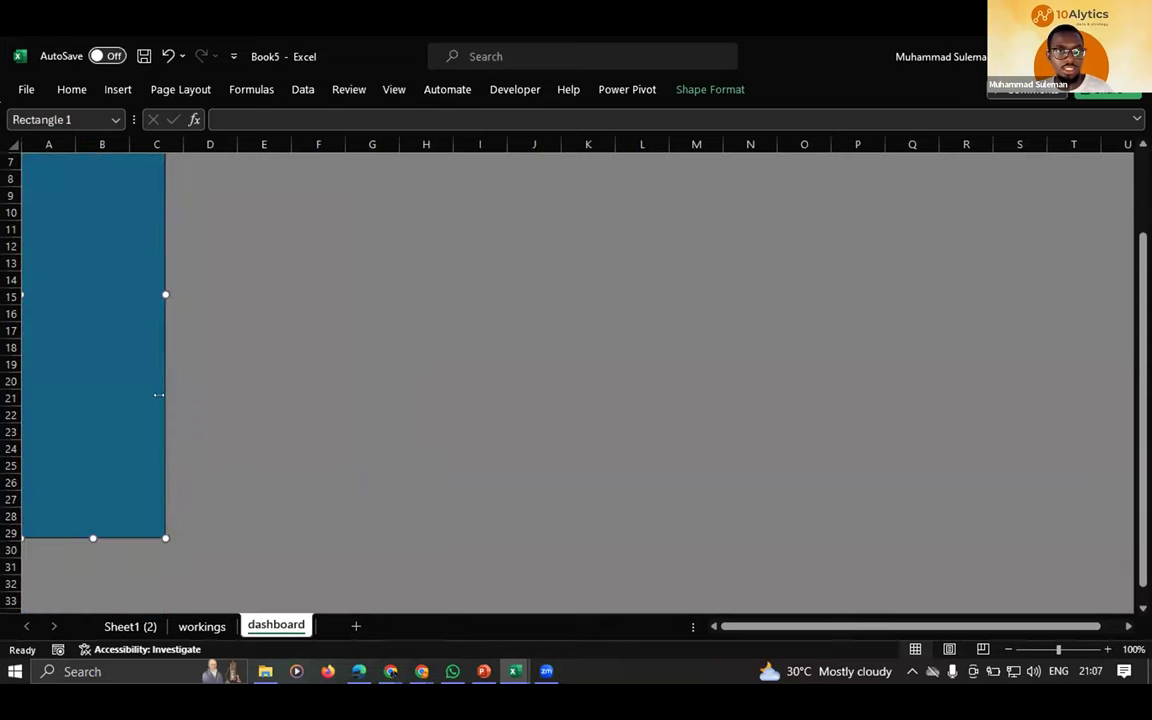
{"action": "scroll", "coordinate": [150, 390], "scroll_direction": "up", "scroll_amount": 2}
{"action": "left_click_drag", "start_coordinate": [100, 383], "coordinate": [118, 396]}
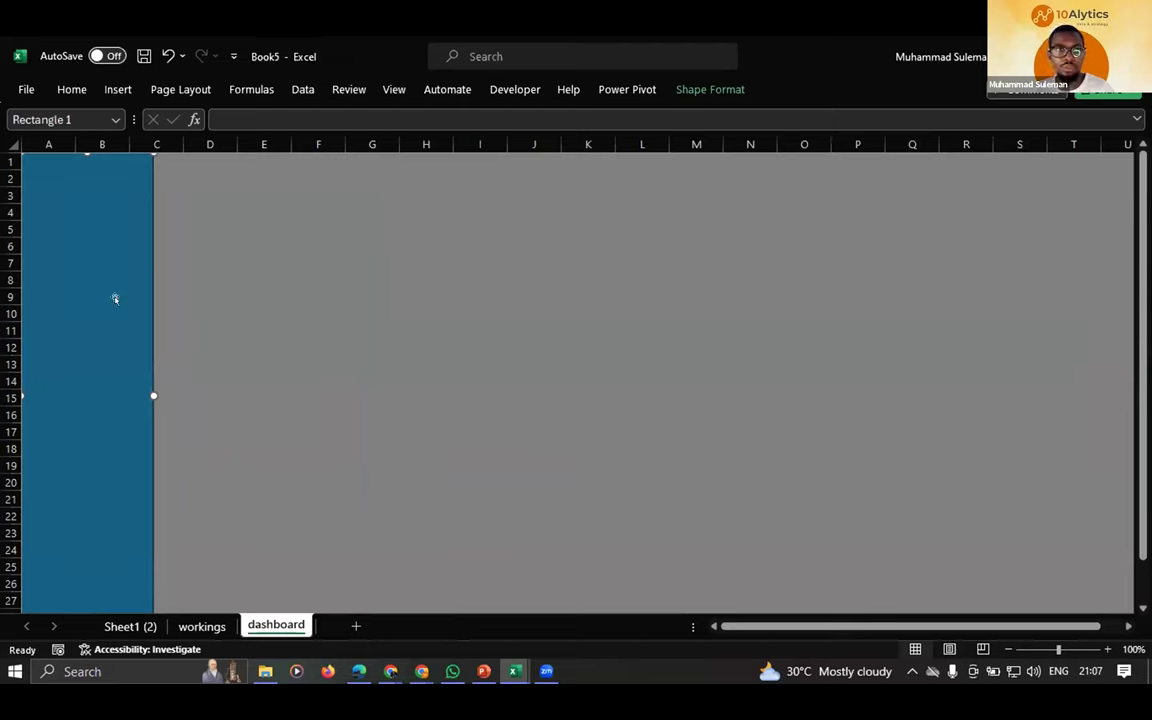
- Fill the sidebar rectangle with the darkest shade of the black theme colour and keep it flush with the sheet's left edge
{"action": "left_click", "coordinate": [705, 89]}
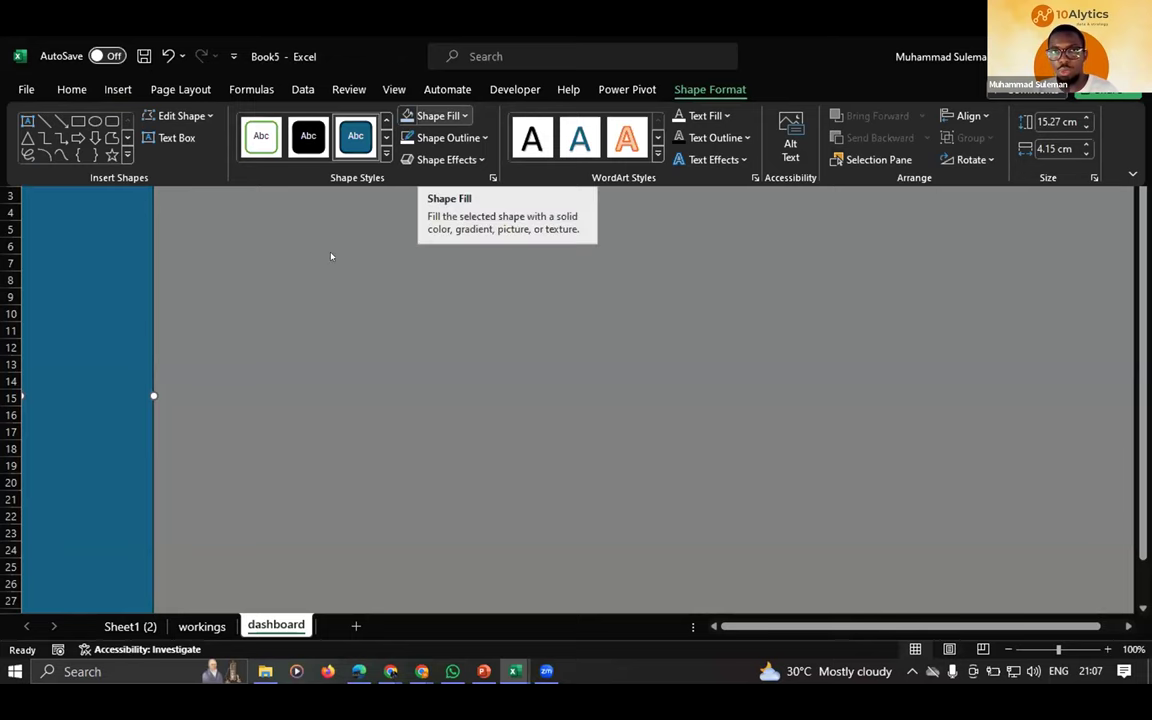
{"action": "left_click", "coordinate": [447, 115]}
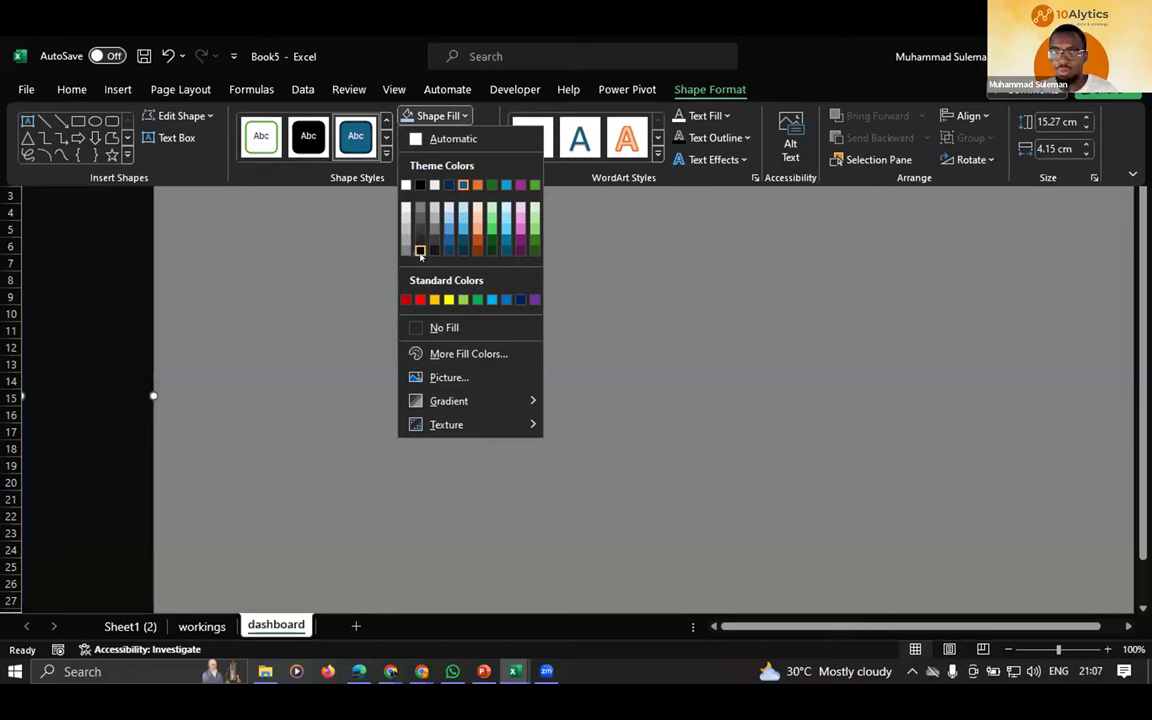
{"action": "left_click", "coordinate": [251, 342]}
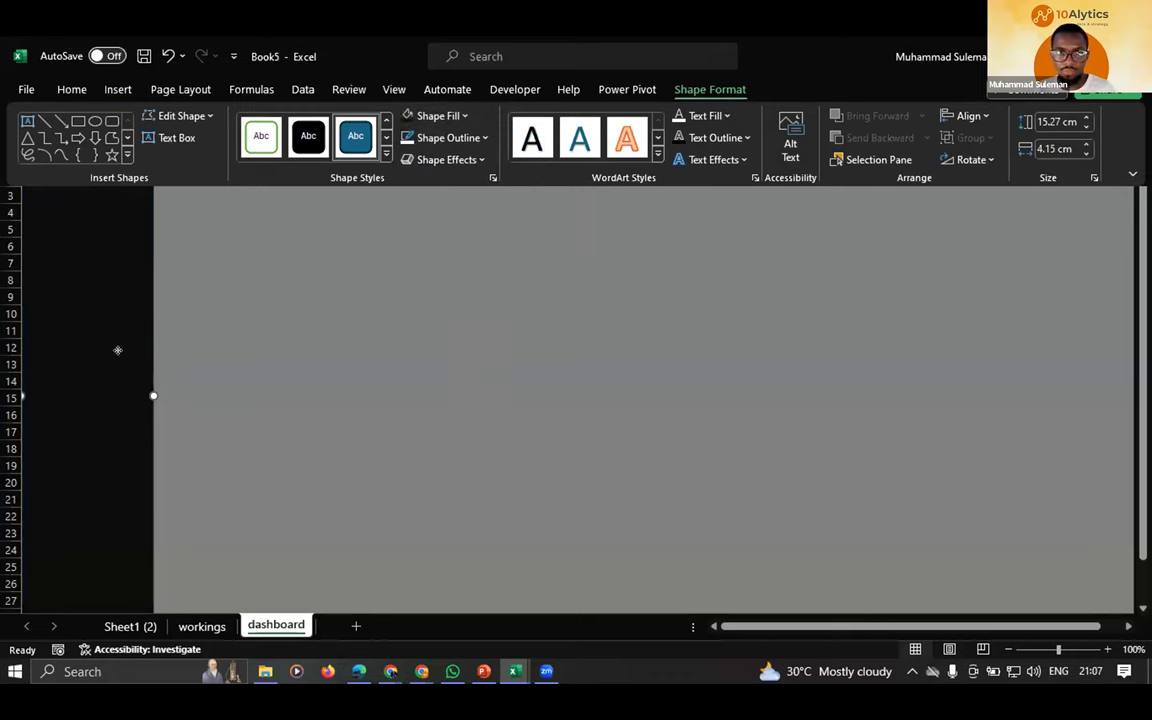
{"action": "left_click", "coordinate": [90, 326]}
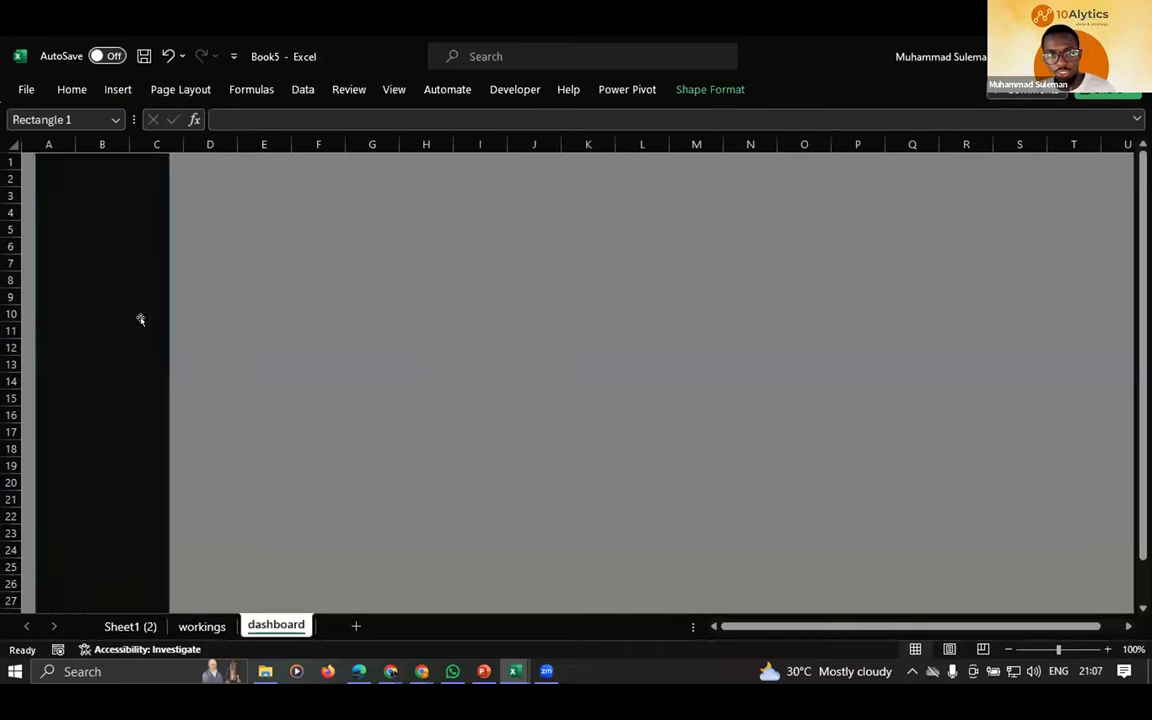
{"action": "left_click_drag", "start_coordinate": [139, 319], "coordinate": [124, 320]}
- Remove the outline from the black sidebar rectangle
{"action": "left_click", "coordinate": [706, 93]}
{"action": "left_click", "coordinate": [707, 91]}
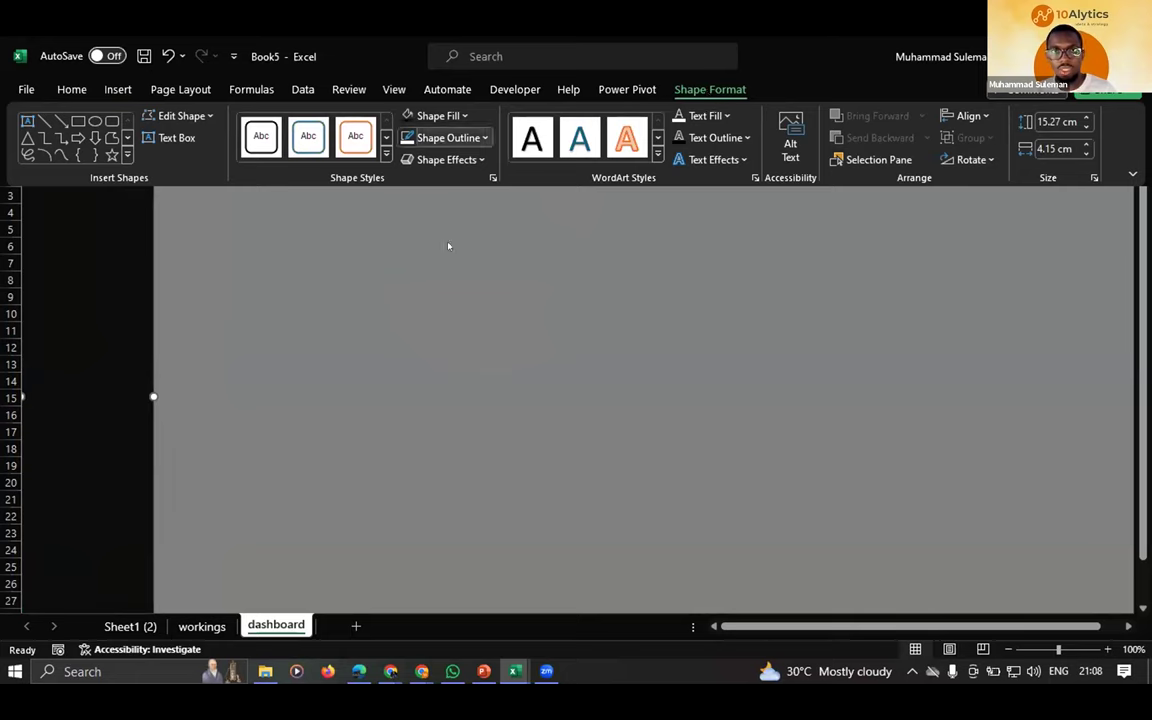
{"action": "left_click", "coordinate": [445, 138]}
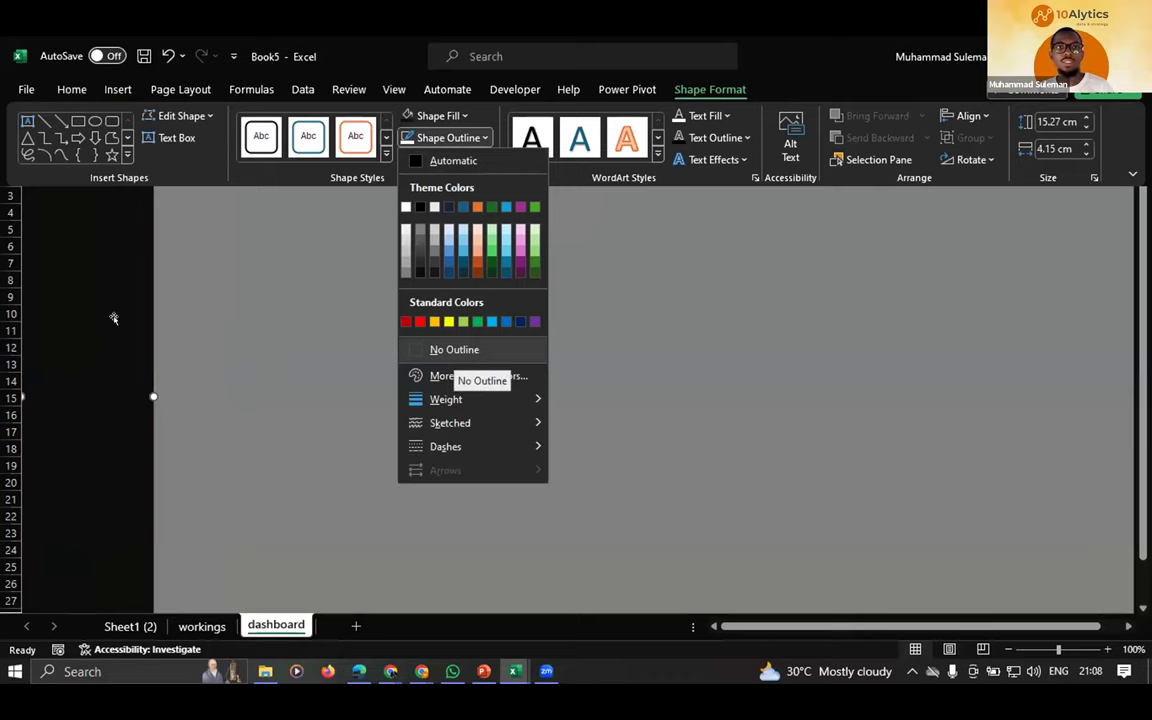
{"action": "left_click", "coordinate": [146, 373]}
{"action": "left_click", "coordinate": [105, 339]}
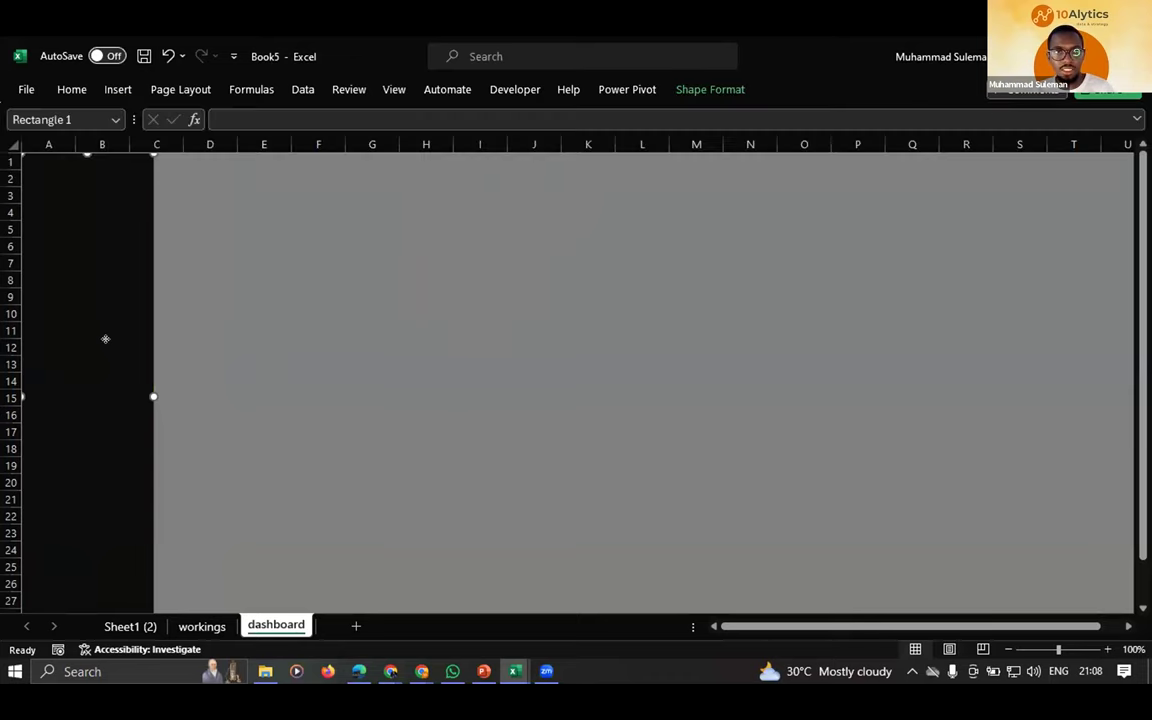
{"action": "left_click_drag", "start_coordinate": [118, 260], "coordinate": [357, 291]}
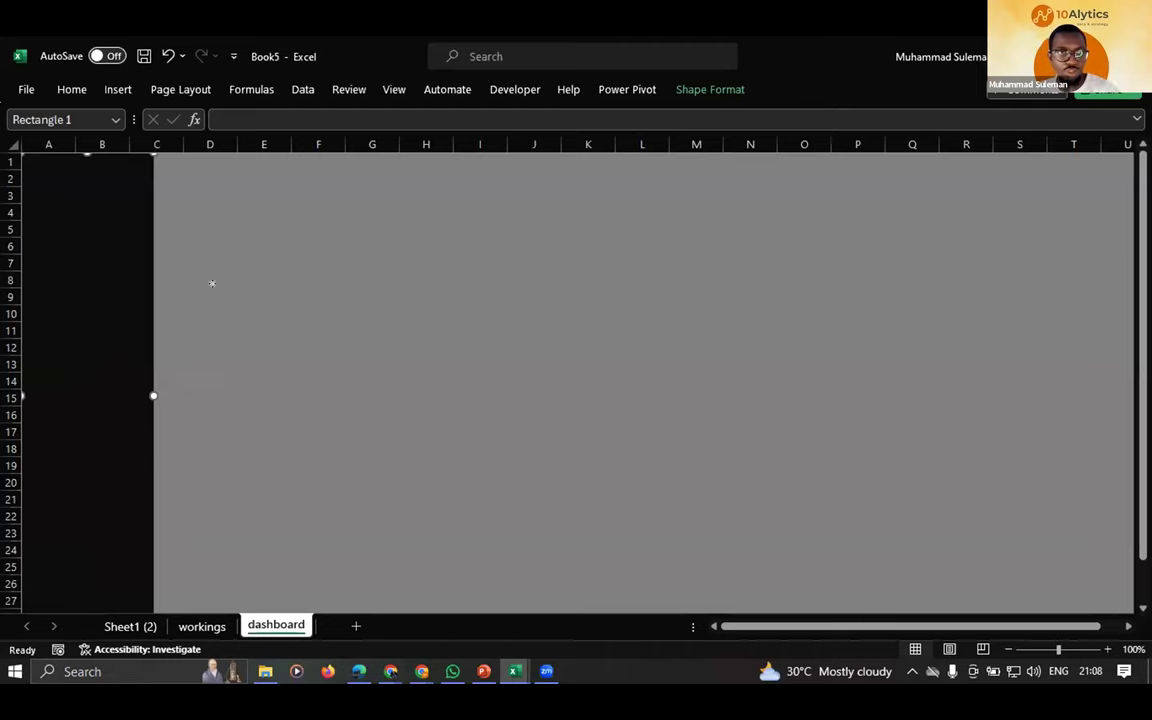
- Duplicate the black sidebar rectangle, shrink the copy to a card about 4.15 by 2.06 cm, and place it over the sidebar's upper part
{"action": "key", "text": "ctrl+d"}
{"action": "left_click_drag", "start_coordinate": [209, 190], "coordinate": [325, 184]}
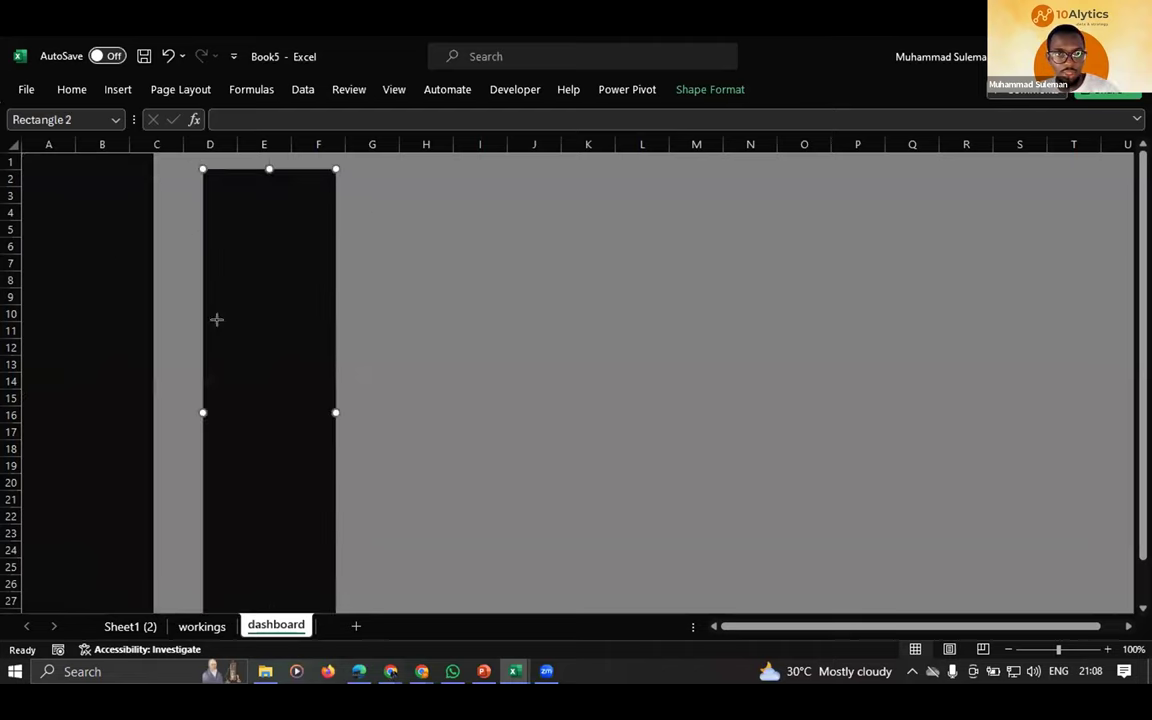
{"action": "left_click_drag", "start_coordinate": [232, 205], "coordinate": [239, 455]}
{"action": "left_click_drag", "start_coordinate": [262, 386], "coordinate": [129, 210]}
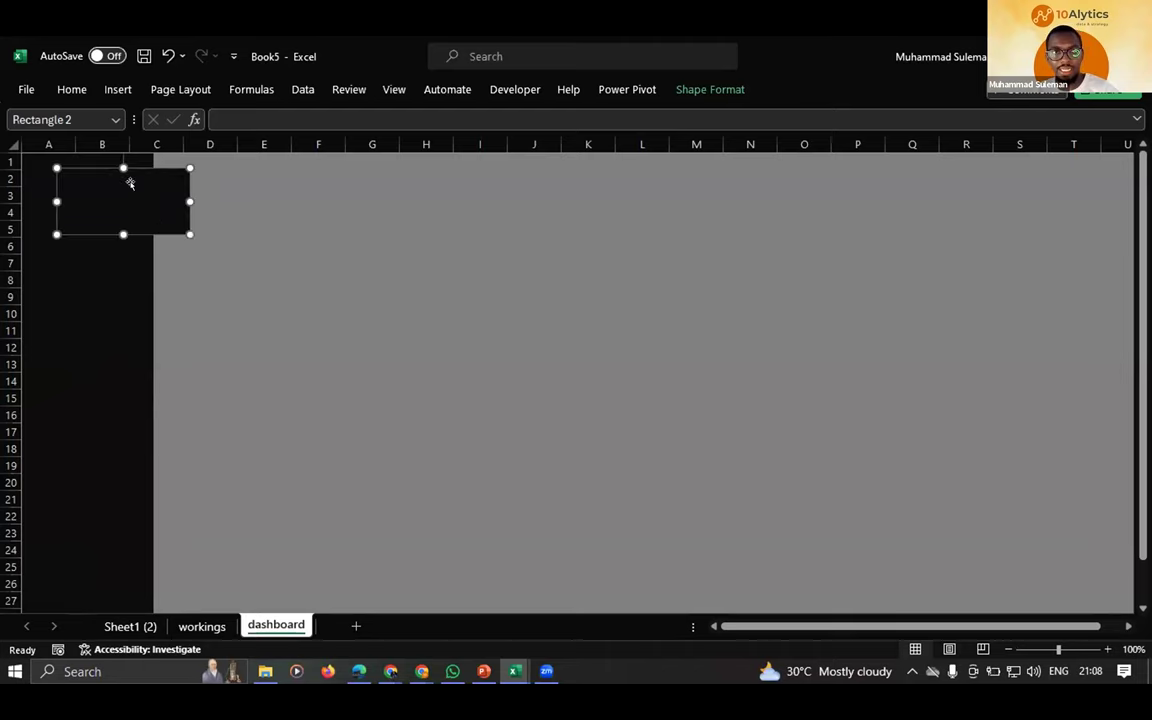
- Give the small card a white outline and shift it slightly down so it overlaps the sidebar's edge around rows 2 to 5
{"action": "left_click", "coordinate": [705, 90]}
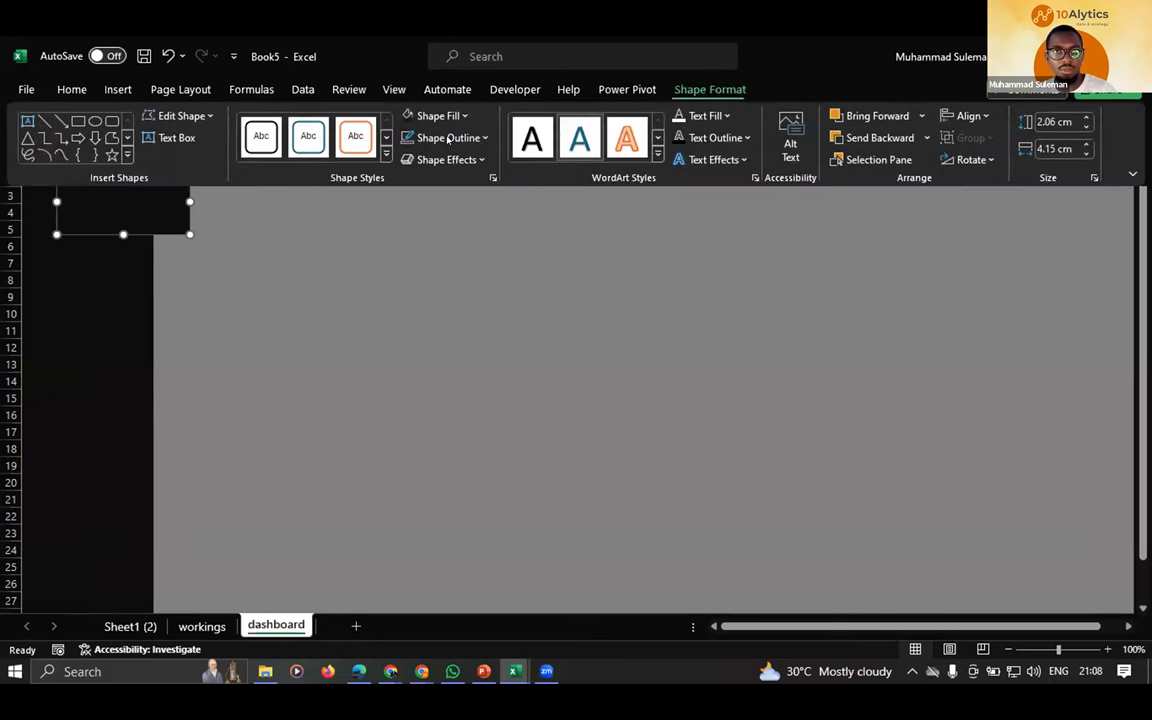
{"action": "left_click", "coordinate": [448, 139]}
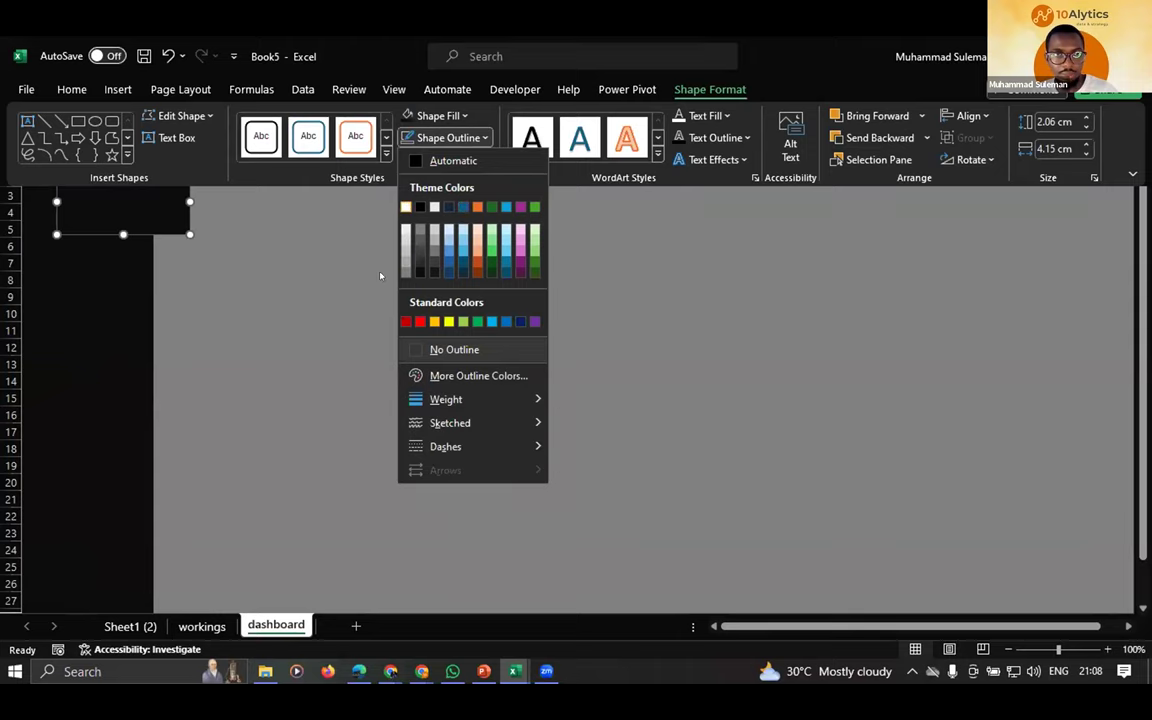
{"action": "key", "text": "Escape"}
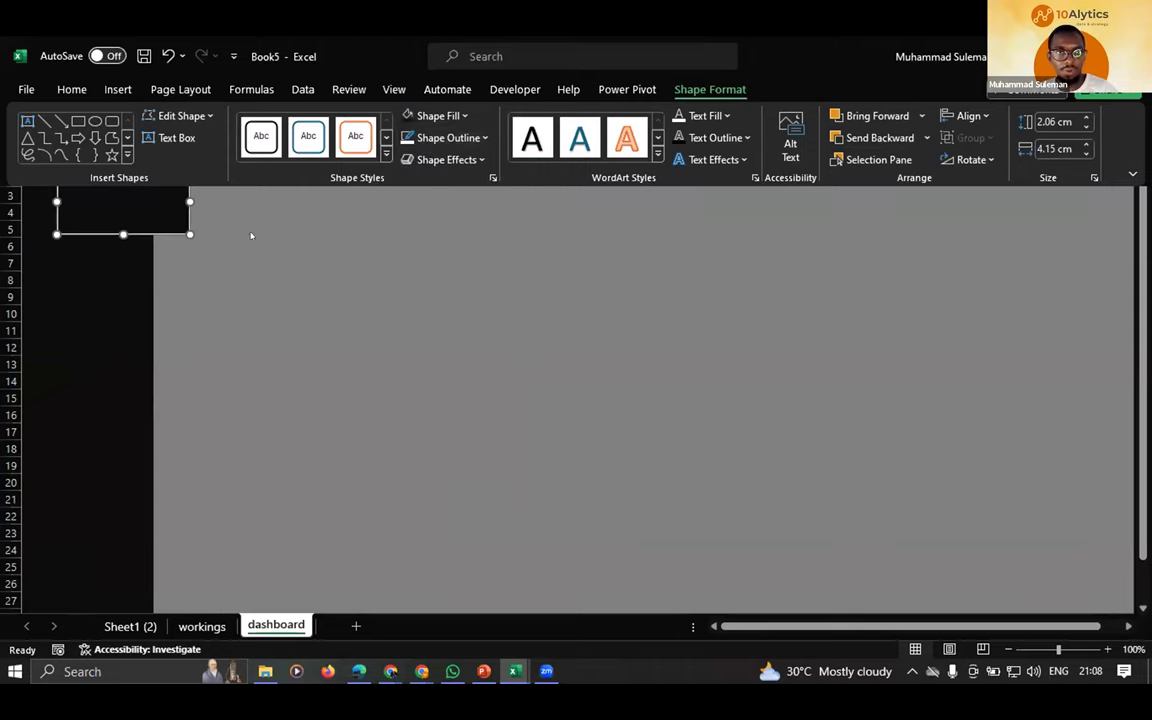
{"action": "left_click", "coordinate": [156, 206]}
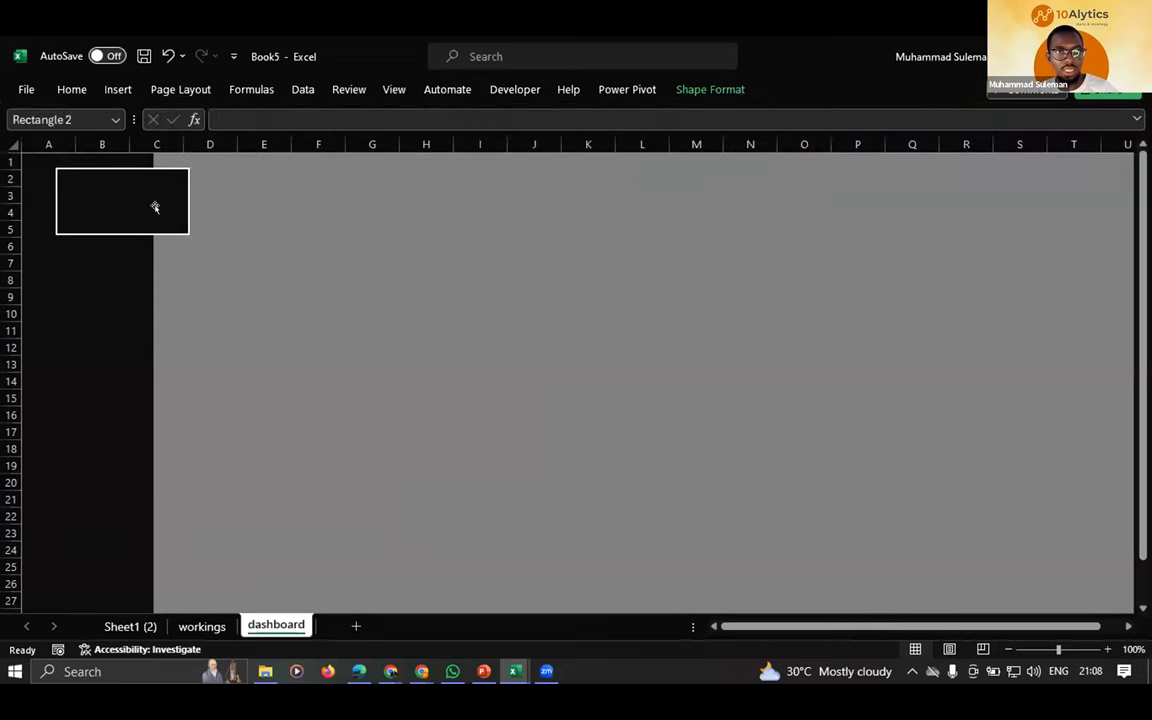
{"action": "left_click_drag", "start_coordinate": [144, 211], "coordinate": [141, 211]}
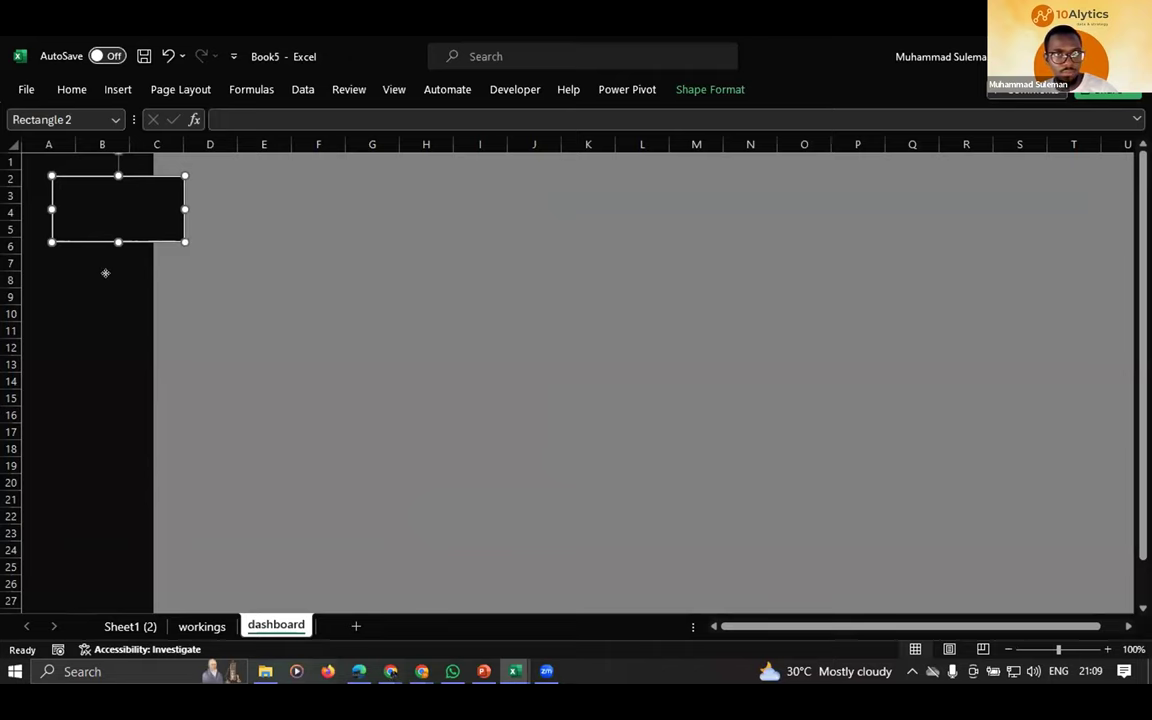
- Add two copies of the white-outlined card, stacked below the first one along the sidebar
{"action": "key", "text": "ctrl+v"}
{"action": "left_click_drag", "start_coordinate": [105, 273], "coordinate": [102, 317]}
{"action": "key", "text": "ctrl+v"}
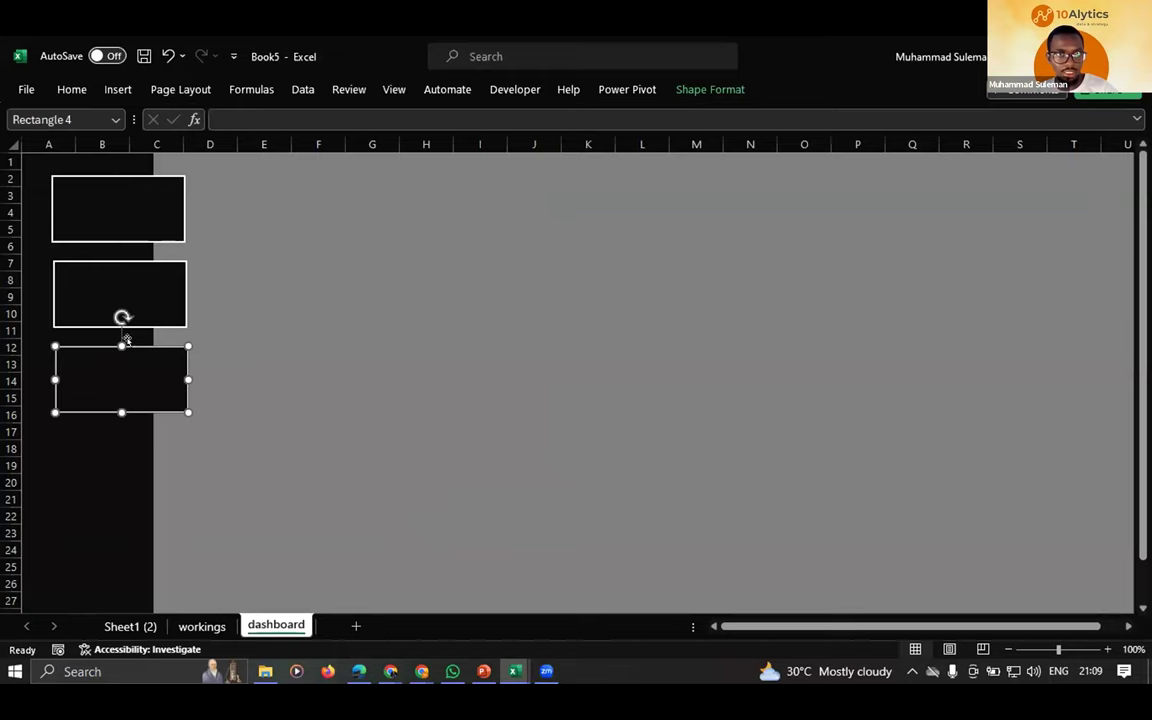
{"action": "key", "text": "Escape"}
- Nudge the three cards so they line up in one column with even vertical gaps, ending at about row 15
{"action": "left_click", "coordinate": [142, 221]}
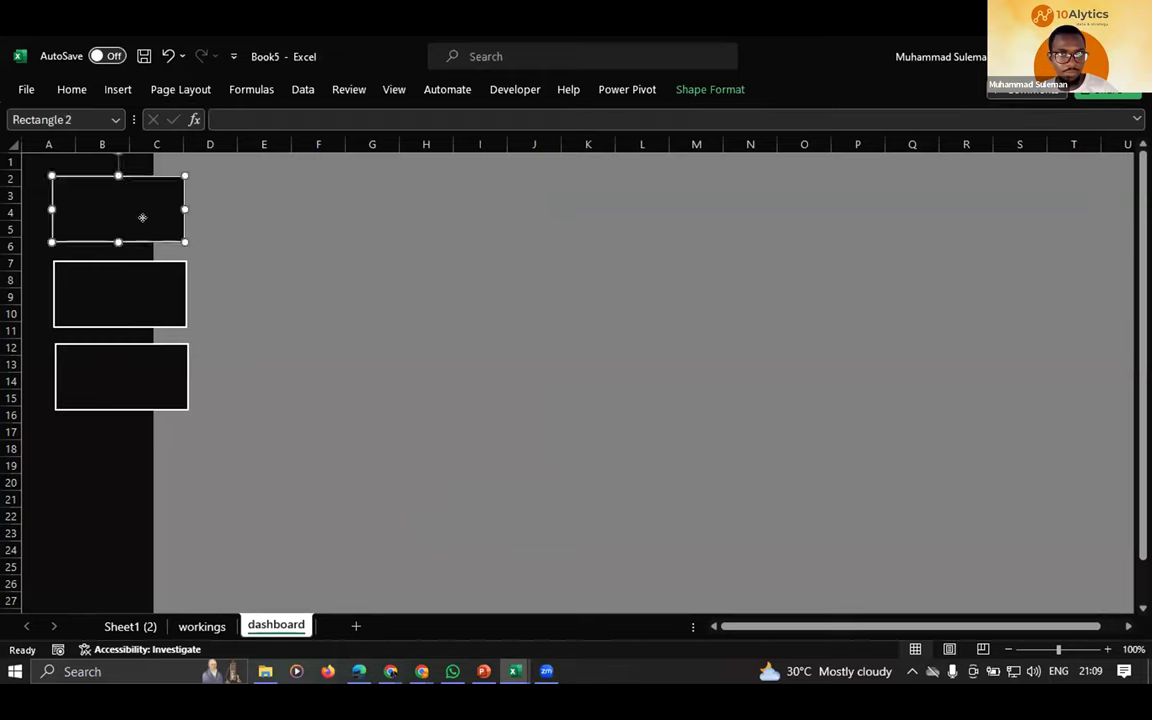
{"action": "key", "text": "Up"}
{"action": "left_click", "coordinate": [128, 274]}
{"action": "key", "text": "Up"}
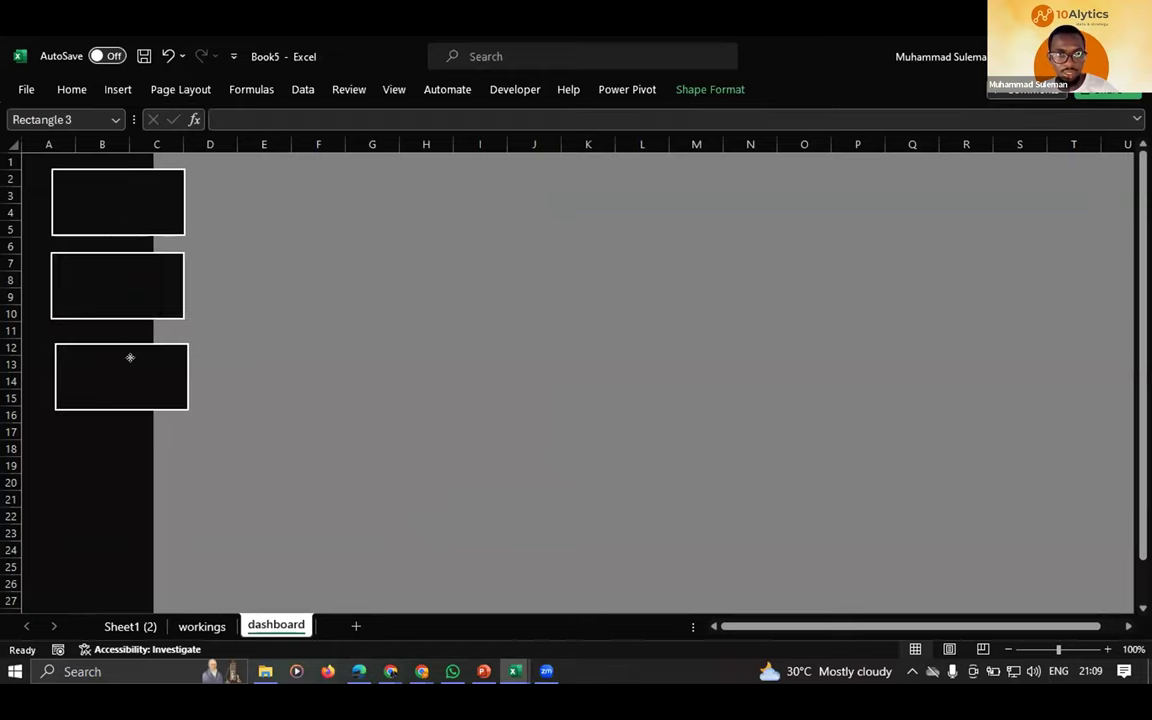
{"action": "left_click", "coordinate": [130, 357]}
{"action": "key", "text": "Up"}
{"action": "key", "text": "Left"}
{"action": "key", "text": "Right"}
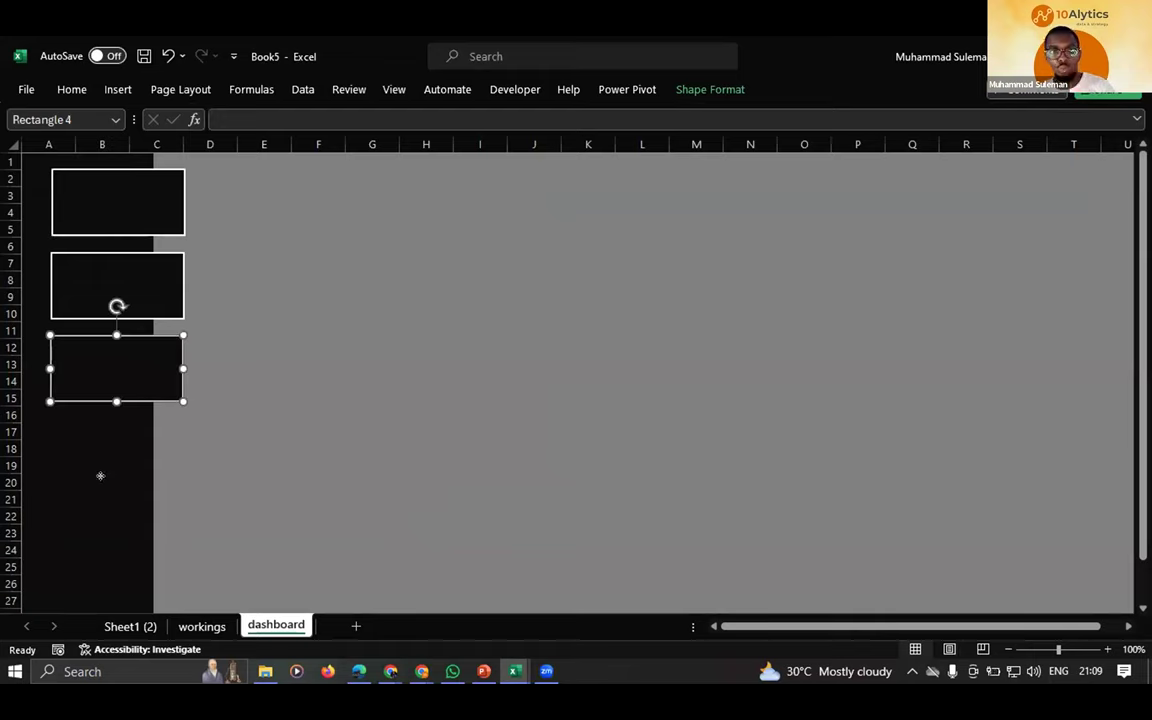
- Review the column, doughnut and bar charts on the workings sheet, and return to the dashboard sheet
{"action": "left_click", "coordinate": [101, 481]}
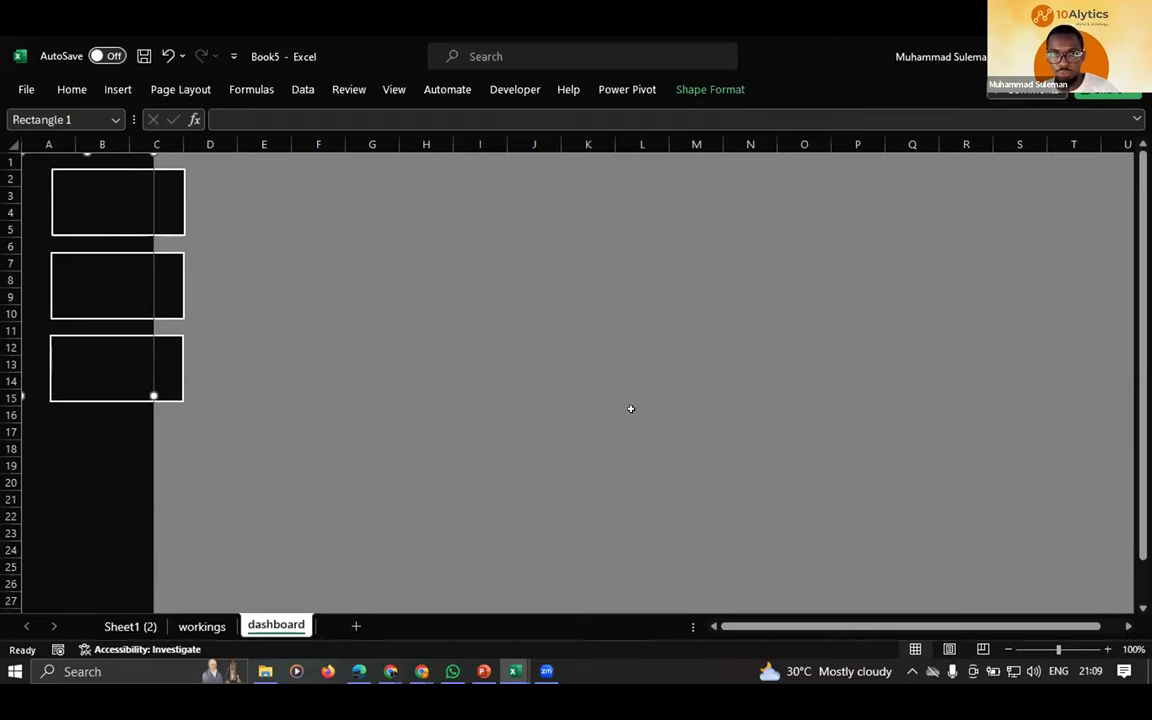
{"action": "left_click_drag", "start_coordinate": [240, 190], "coordinate": [342, 300]}
{"action": "left_click_drag", "start_coordinate": [438, 244], "coordinate": [463, 405]}
{"action": "key", "text": "Down"}
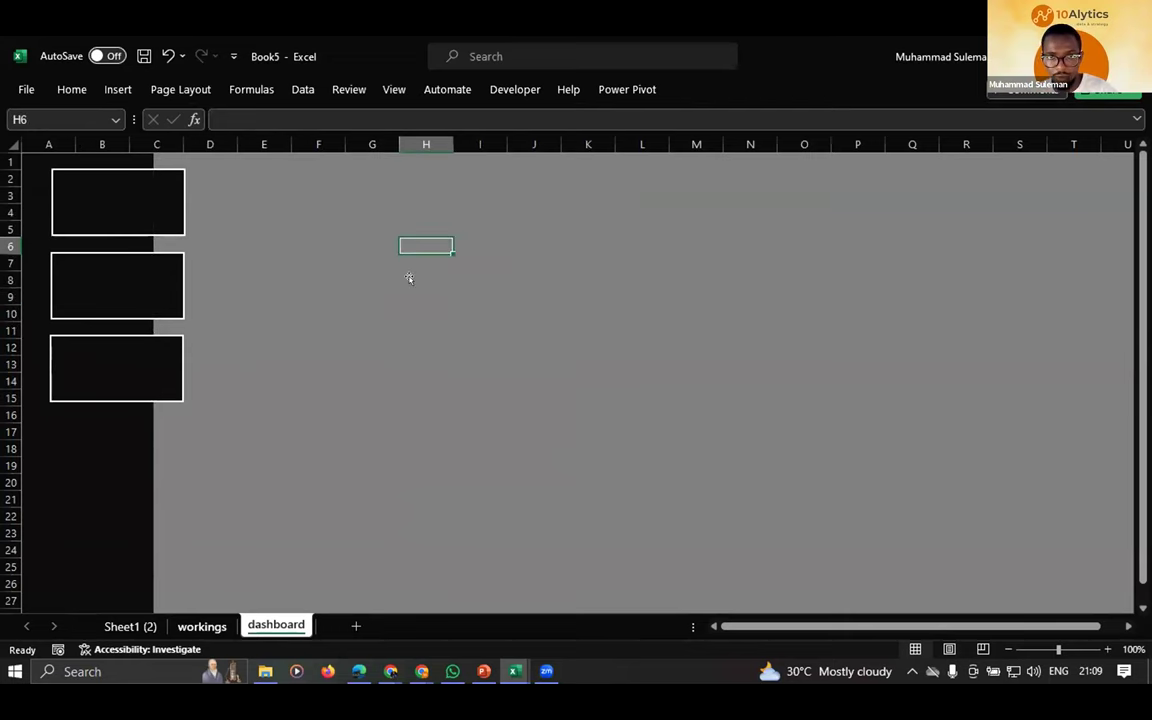
{"action": "key", "text": "ctrl+Page_Up"}
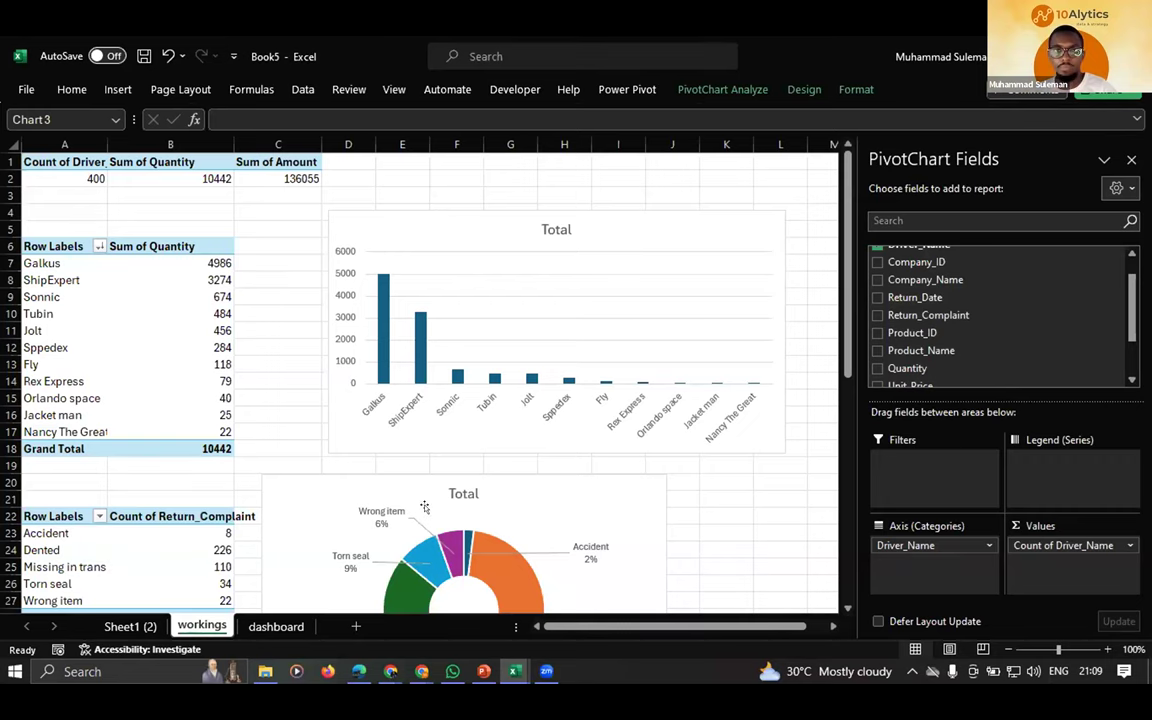
{"action": "scroll", "coordinate": [412, 478], "scroll_direction": "down", "scroll_amount": 7}
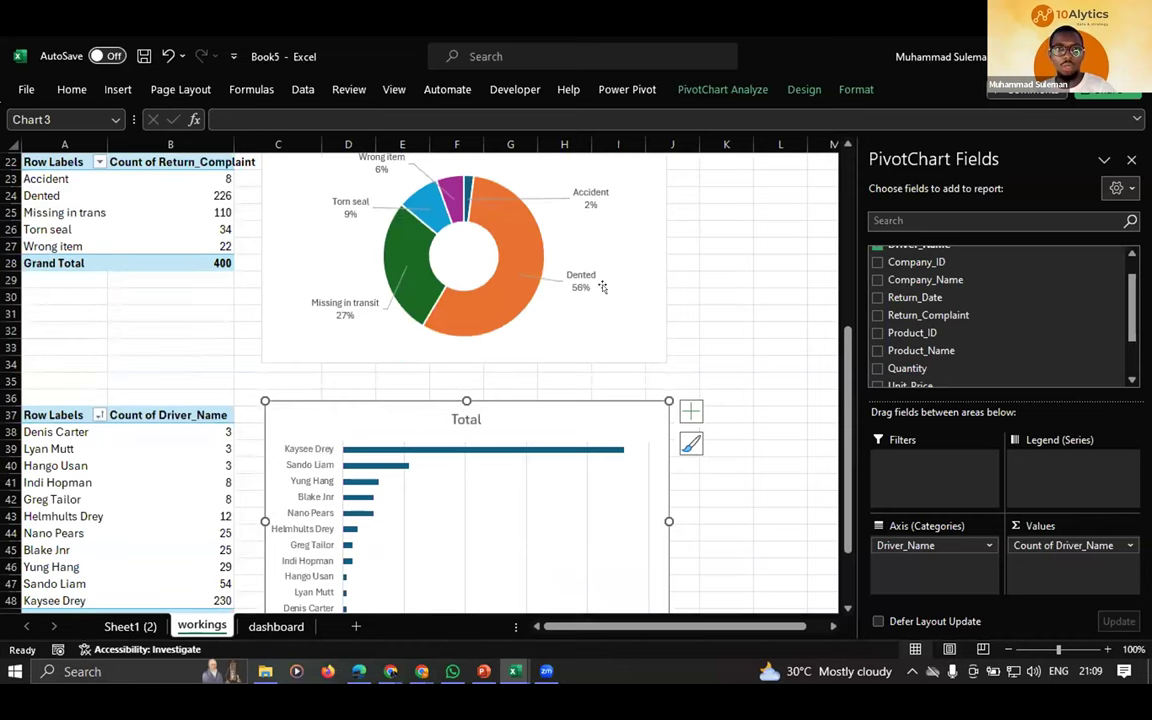
{"action": "scroll", "coordinate": [290, 506], "scroll_direction": "up", "scroll_amount": 2}
{"action": "scroll", "coordinate": [290, 506], "scroll_direction": "up", "scroll_amount": 4}
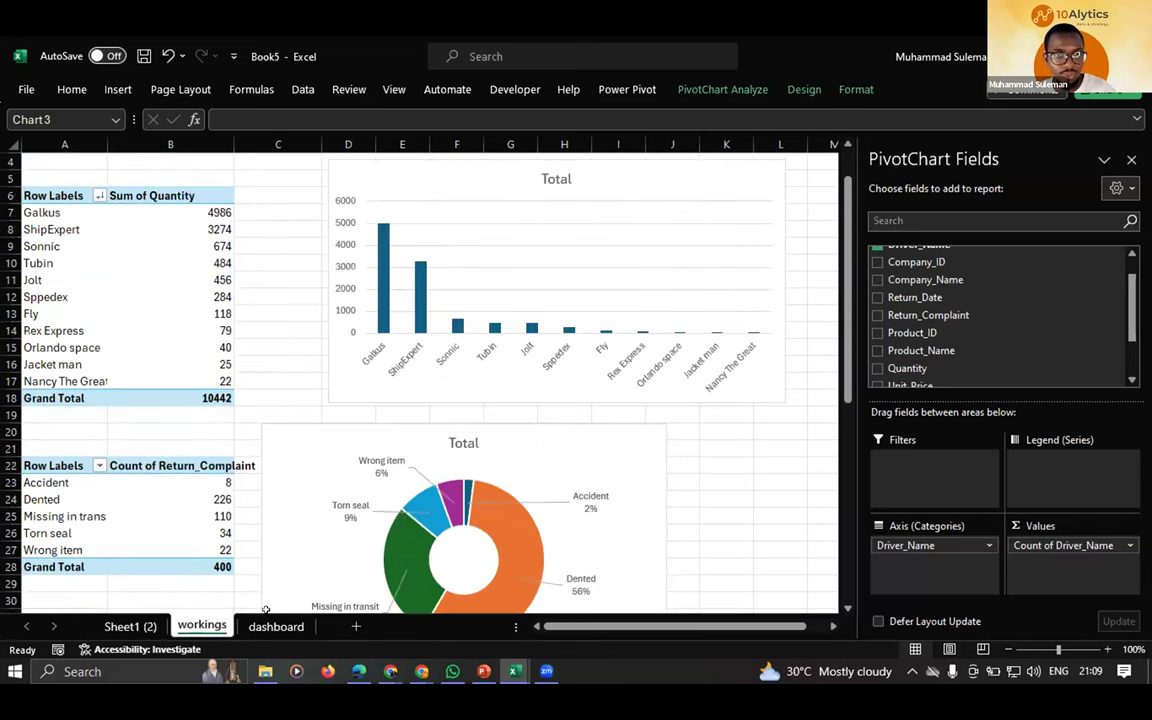
{"action": "key", "text": "ctrl+Page_Down"}
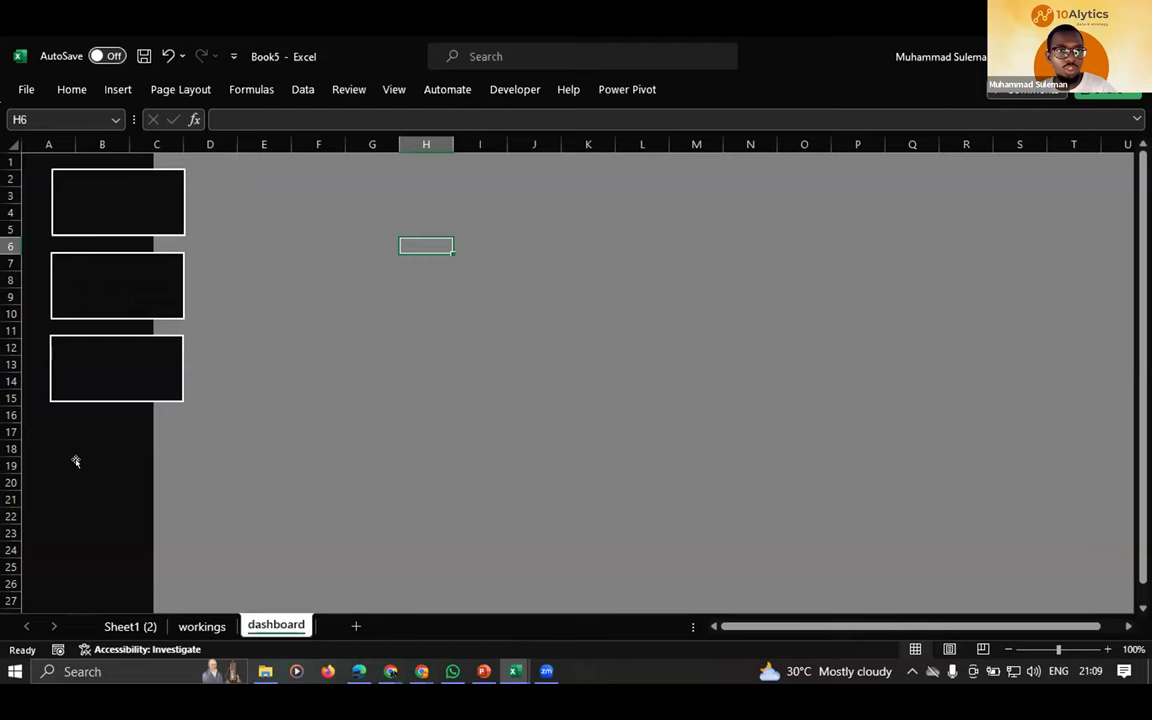
{"action": "left_click", "coordinate": [266, 487]}
{"action": "key", "text": "ctrl+z"}
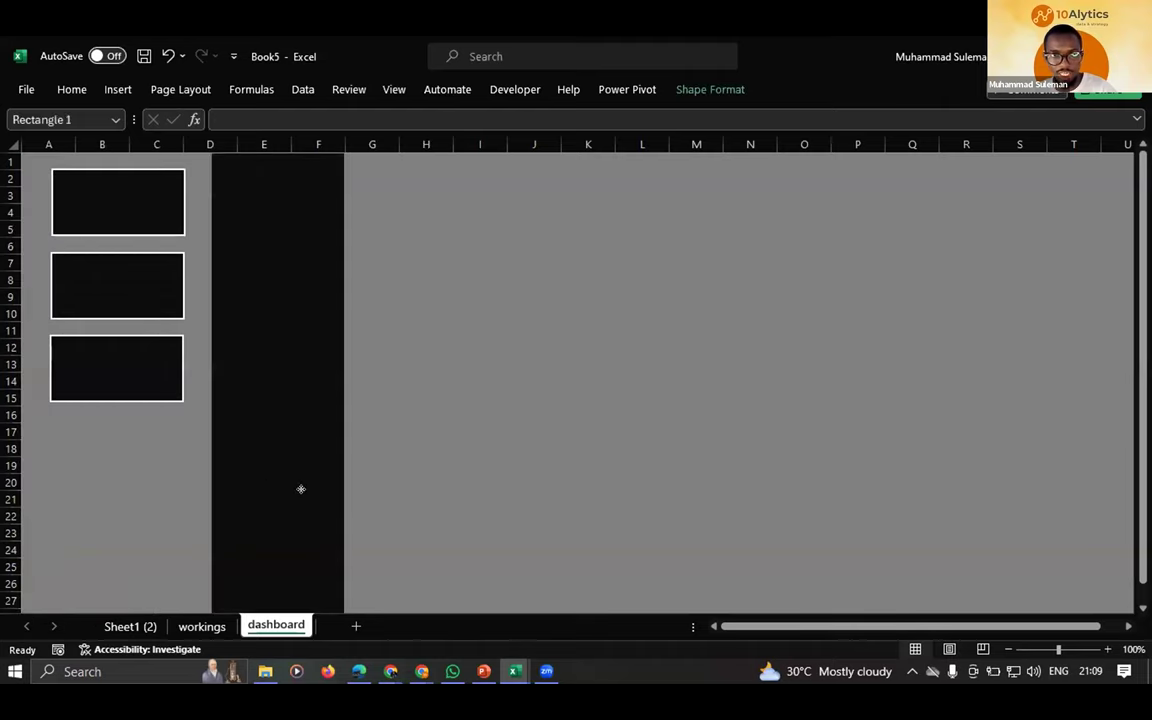
{"action": "key", "text": "ctrl+z"}
{"action": "key", "text": "ctrl+z"}
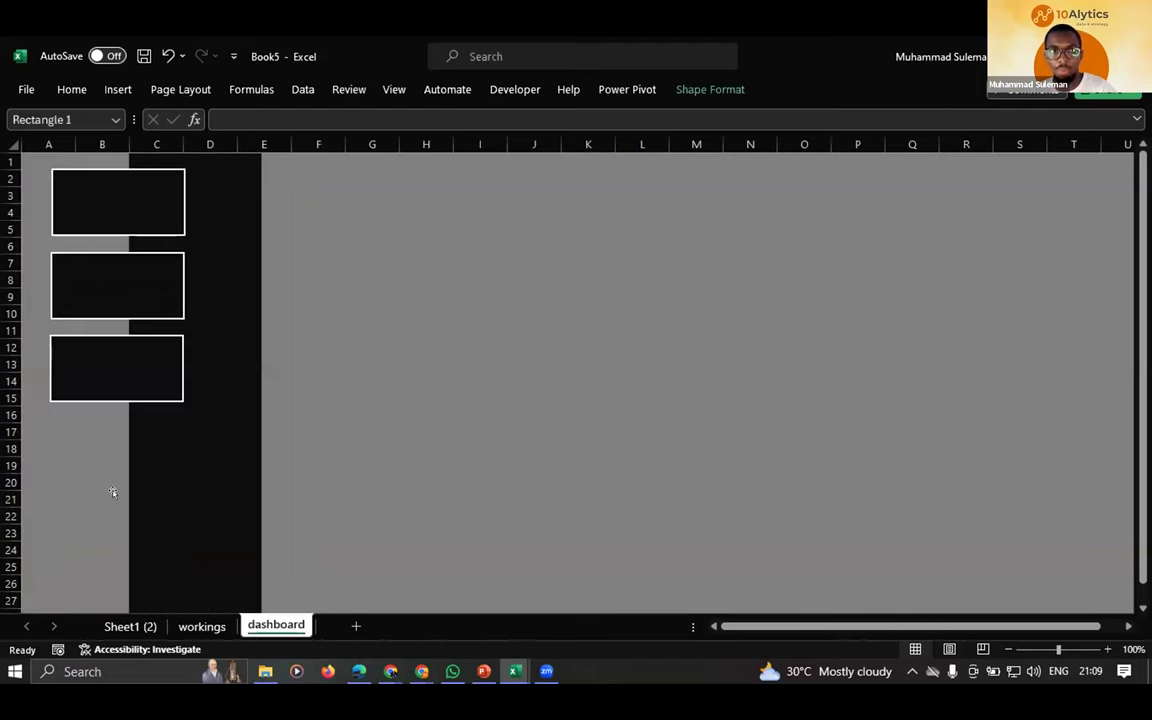
{"action": "key", "text": "ctrl+z"}
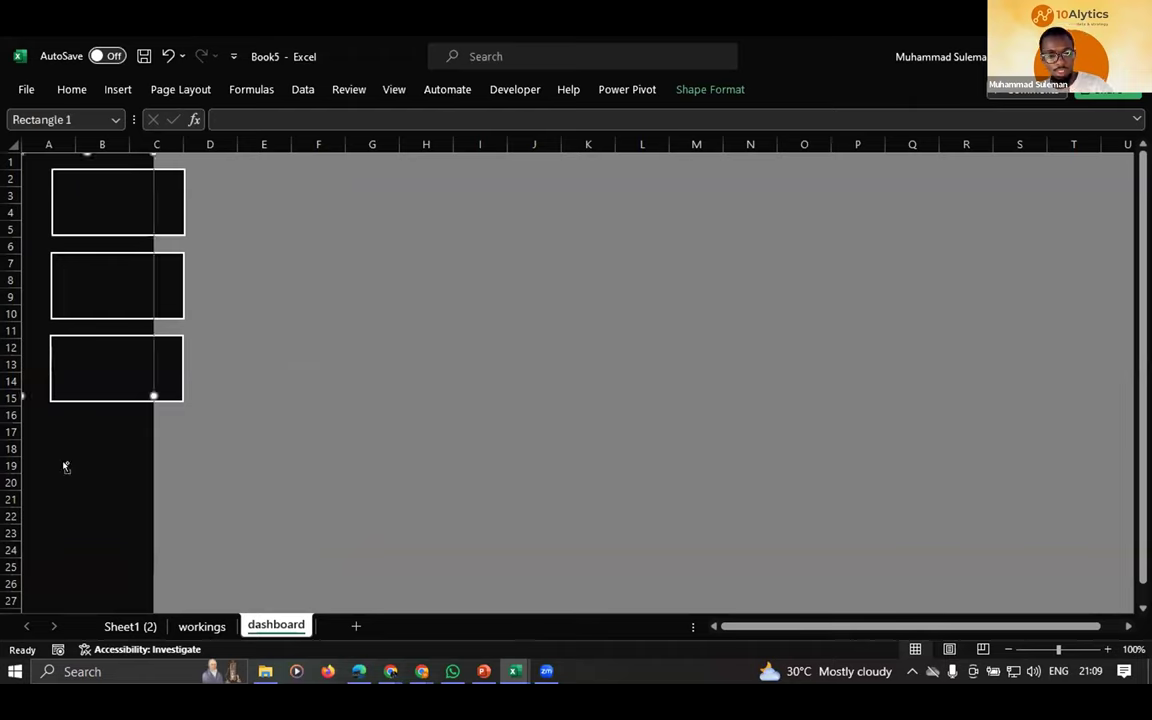
- Duplicate the sidebar rectangle and reshape the copy into a large panel spanning columns D to J and rows 2 to 26
{"action": "key", "text": "ctrl+z"}
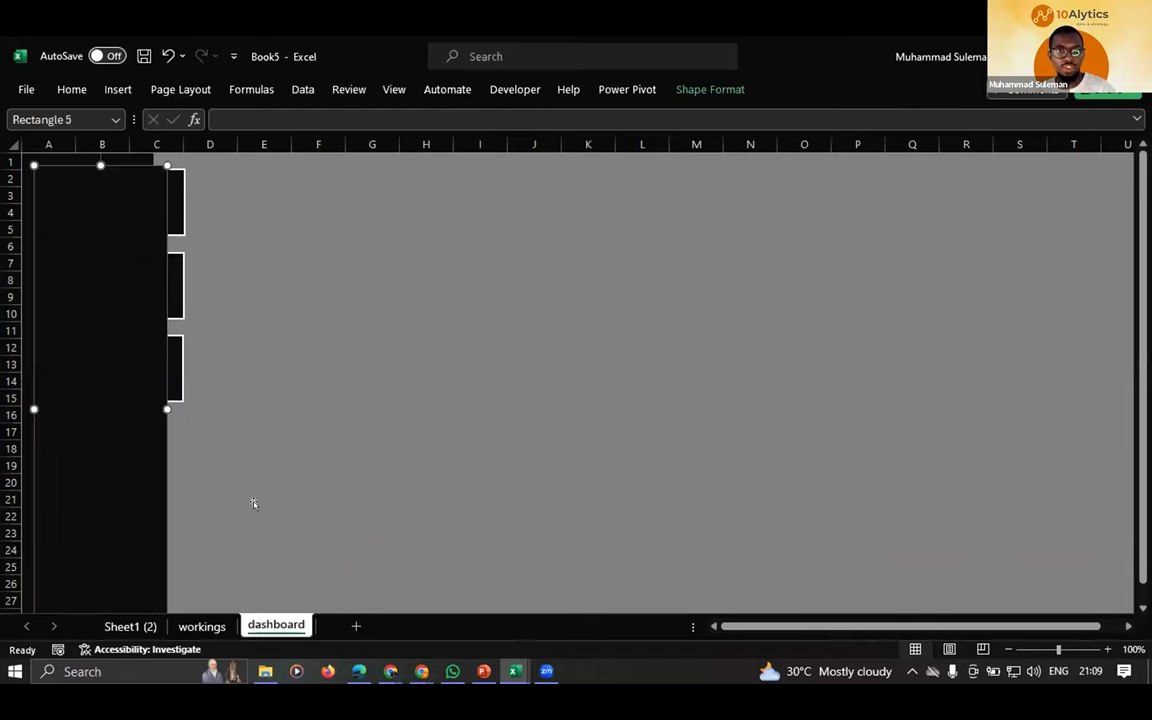
{"action": "key", "text": "ctrl+z"}
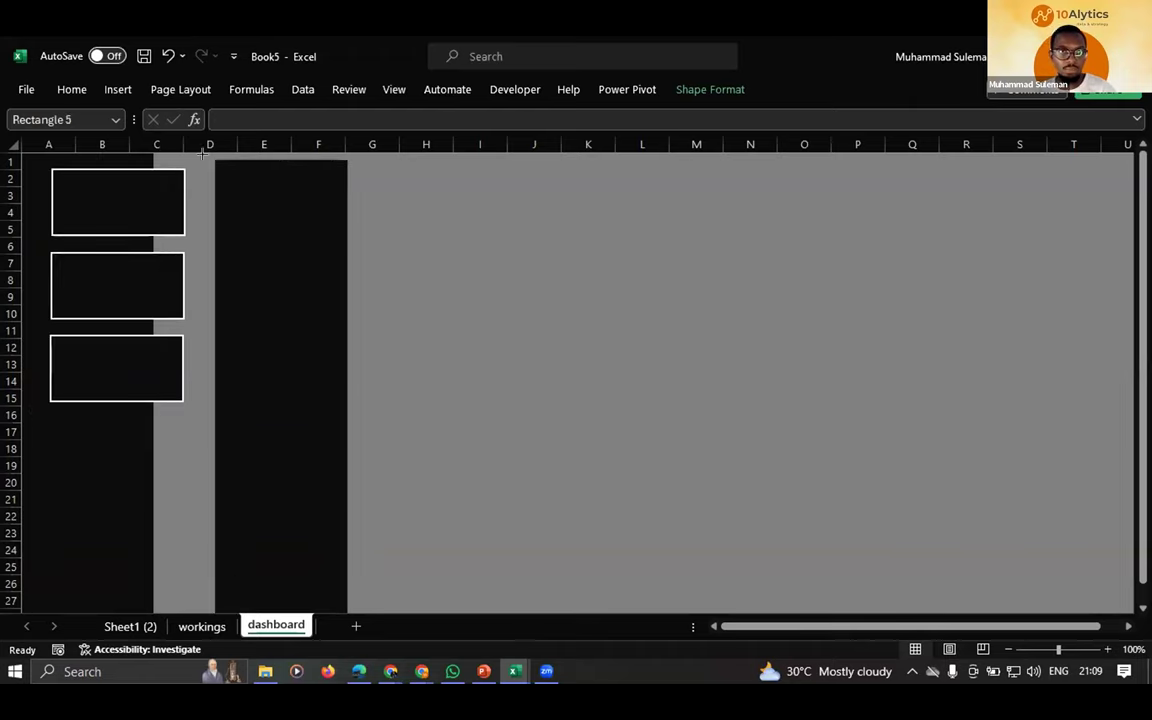
{"action": "key", "text": "ctrl+z"}
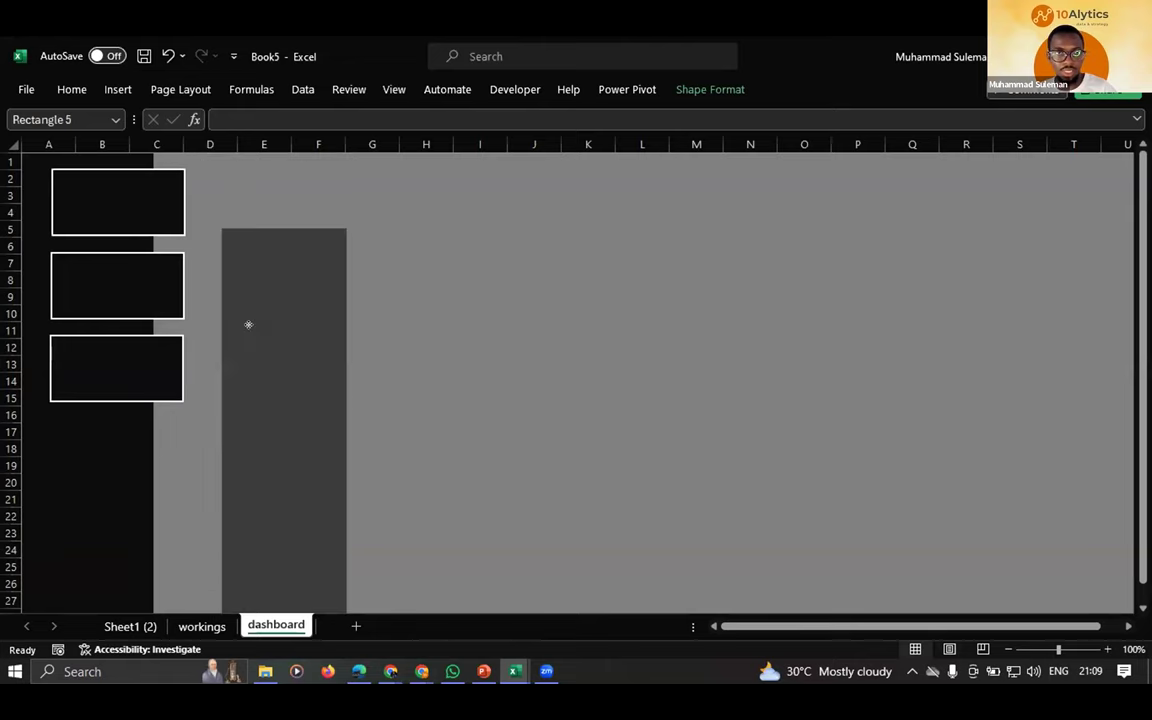
{"action": "key", "text": "ctrl+z"}
{"action": "key", "text": "ctrl+z"}
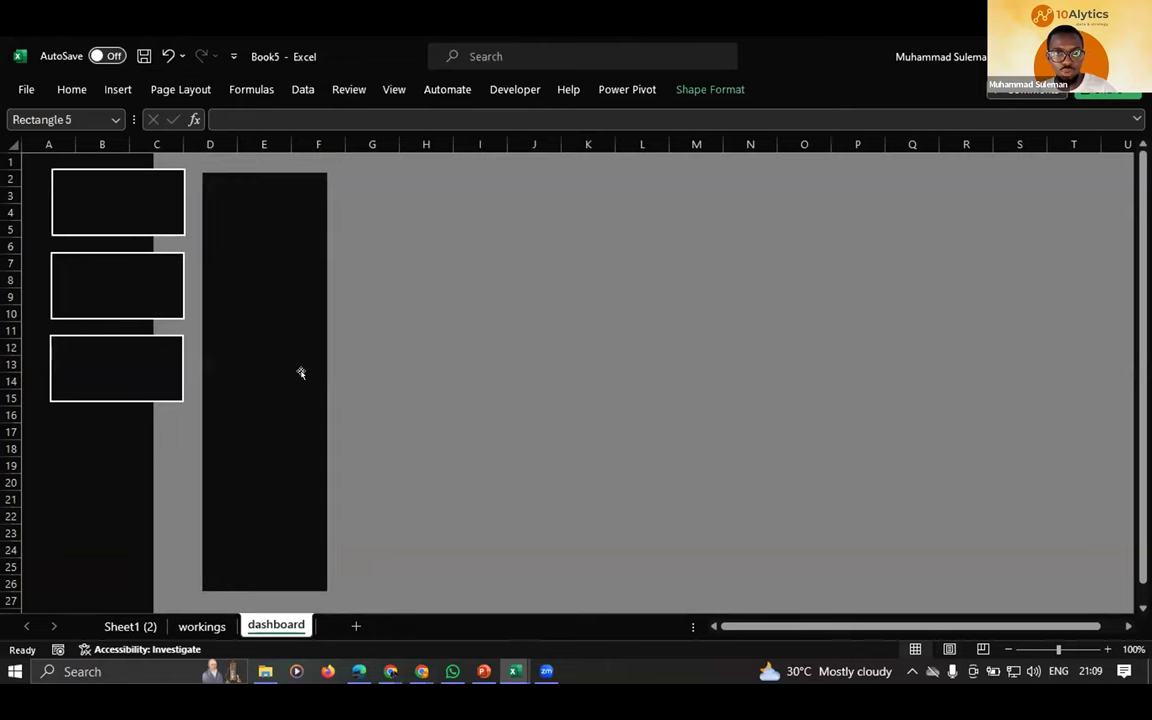
{"action": "key", "text": "ctrl+z"}
{"action": "key", "text": "ctrl+z"}
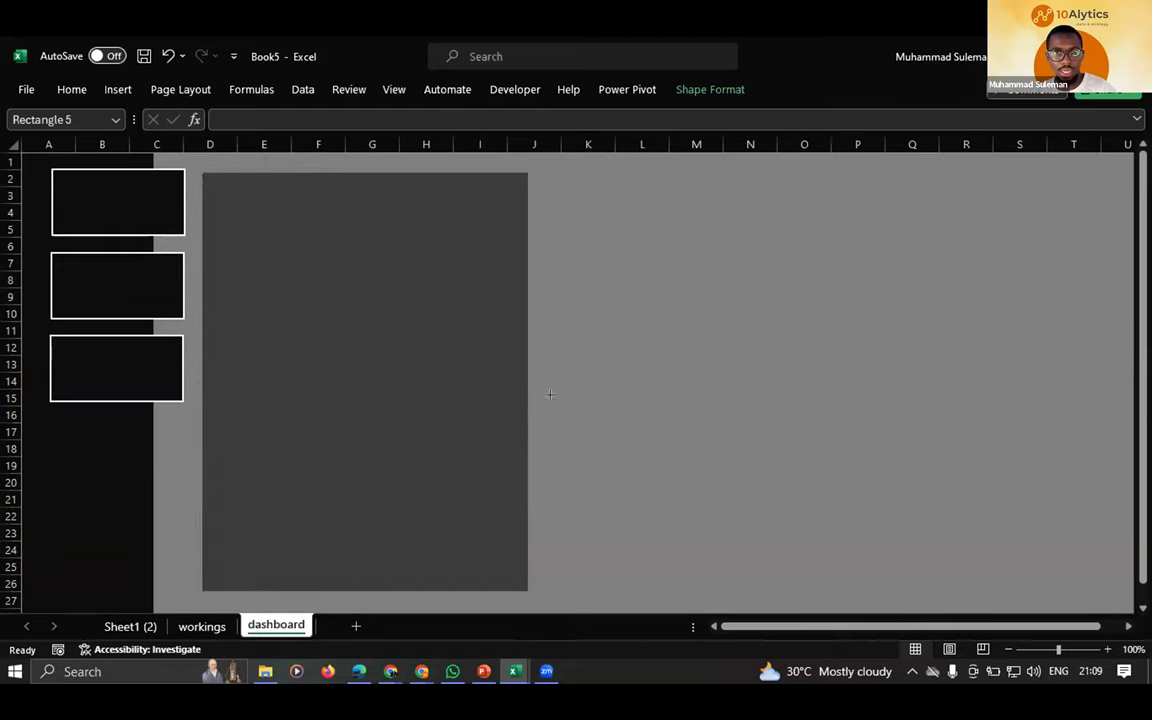
{"action": "key", "text": "ctrl+z"}
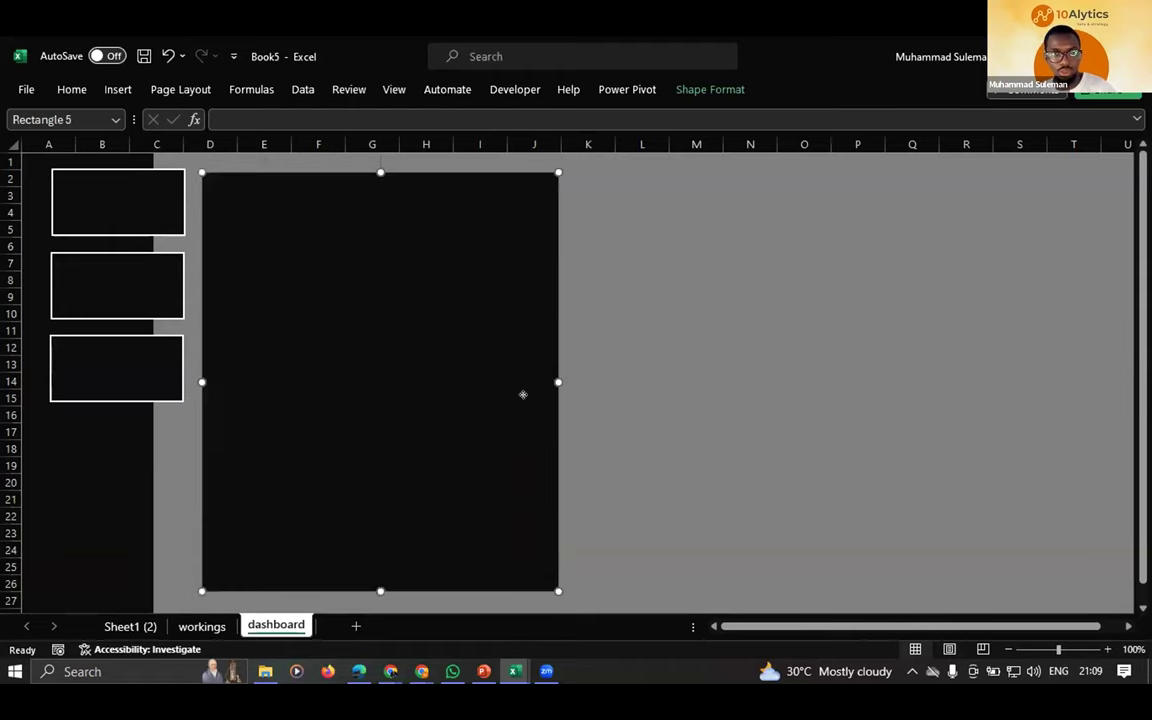
- Place a copy of the large panel beside it over columns K to Q, and widen the original to narrow the gap
{"action": "key", "text": "ctrl+v"}
{"action": "key", "text": "ctrl+z"}
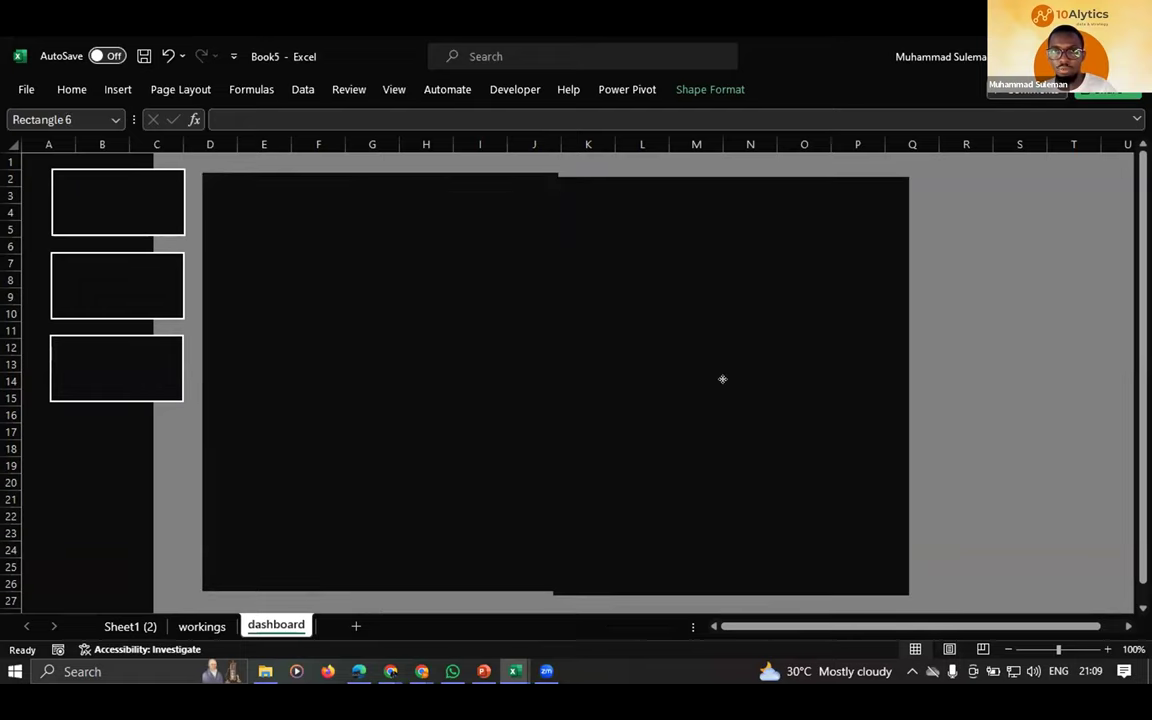
{"action": "key", "text": "ctrl+z"}
{"action": "key", "text": "ctrl+y"}
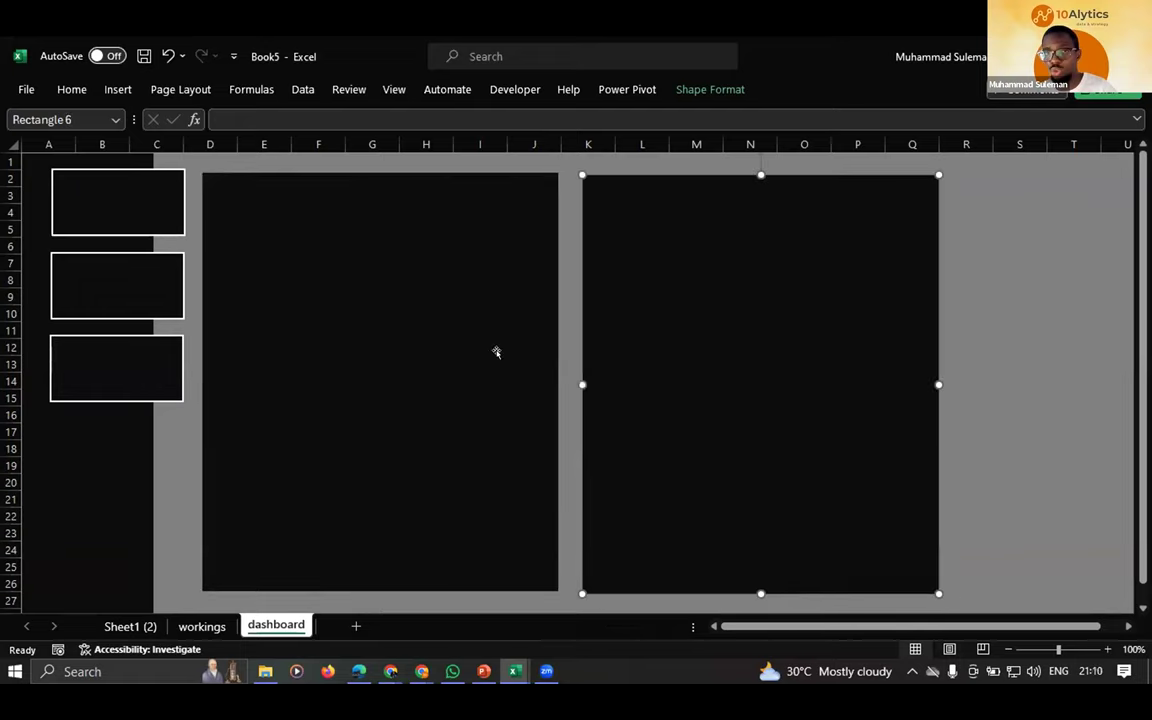
{"action": "left_click", "coordinate": [548, 376]}
{"action": "left_click_drag", "start_coordinate": [548, 380], "coordinate": [700, 480]}
{"action": "left_click", "coordinate": [753, 576]}
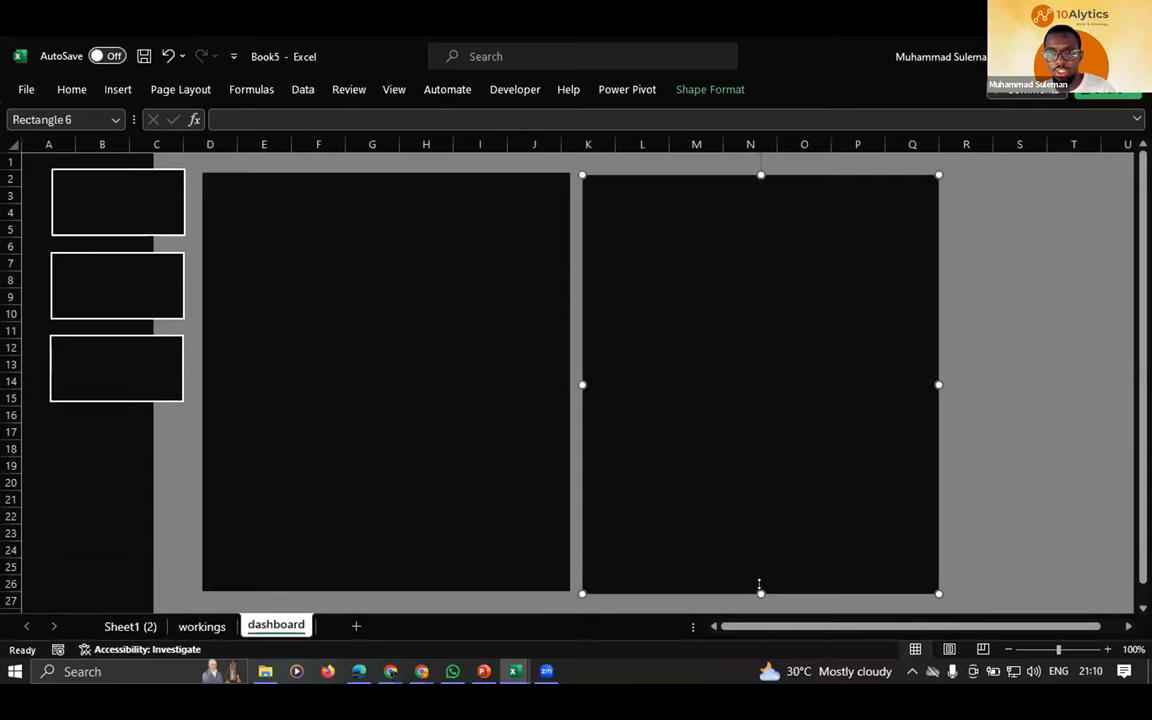
- Reshape the second panel into a wide, shorter one reaching from column K to column U across rows 2 to 14
{"action": "left_click_drag", "start_coordinate": [751, 370], "coordinate": [935, 263]}
{"action": "left_click_drag", "start_coordinate": [939, 269], "coordinate": [1118, 268]}
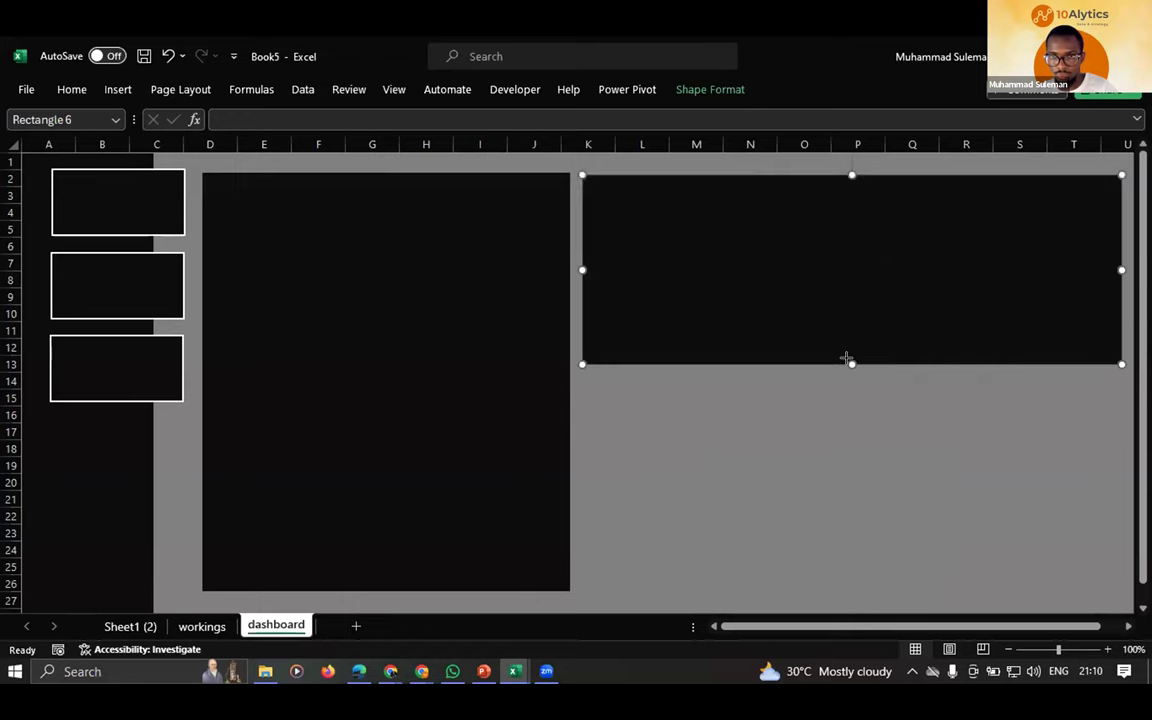
{"action": "left_click_drag", "start_coordinate": [844, 371], "coordinate": [848, 377]}
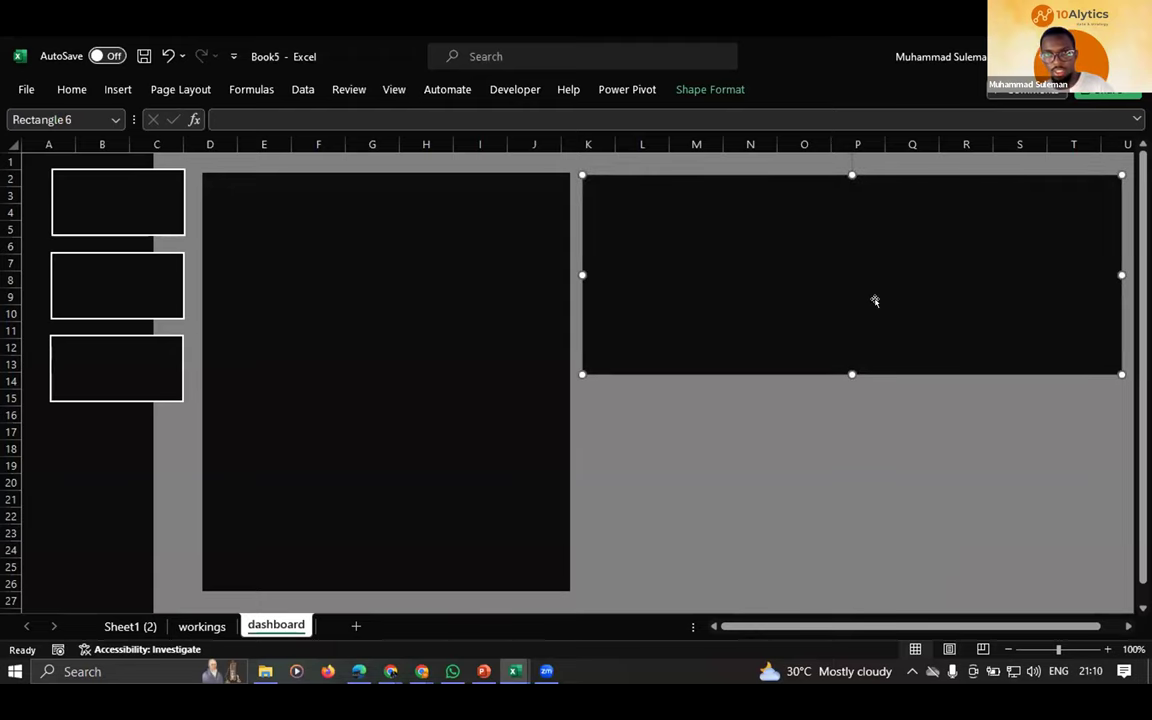
- Duplicate the wide panel, place the copy beneath it at rows 15 to 27, and lower the upper panel to narrow the gap
{"action": "key", "text": "ctrl+d"}
{"action": "left_click_drag", "start_coordinate": [860, 367], "coordinate": [861, 507]}
{"action": "left_click_drag", "start_coordinate": [857, 330], "coordinate": [864, 326]}
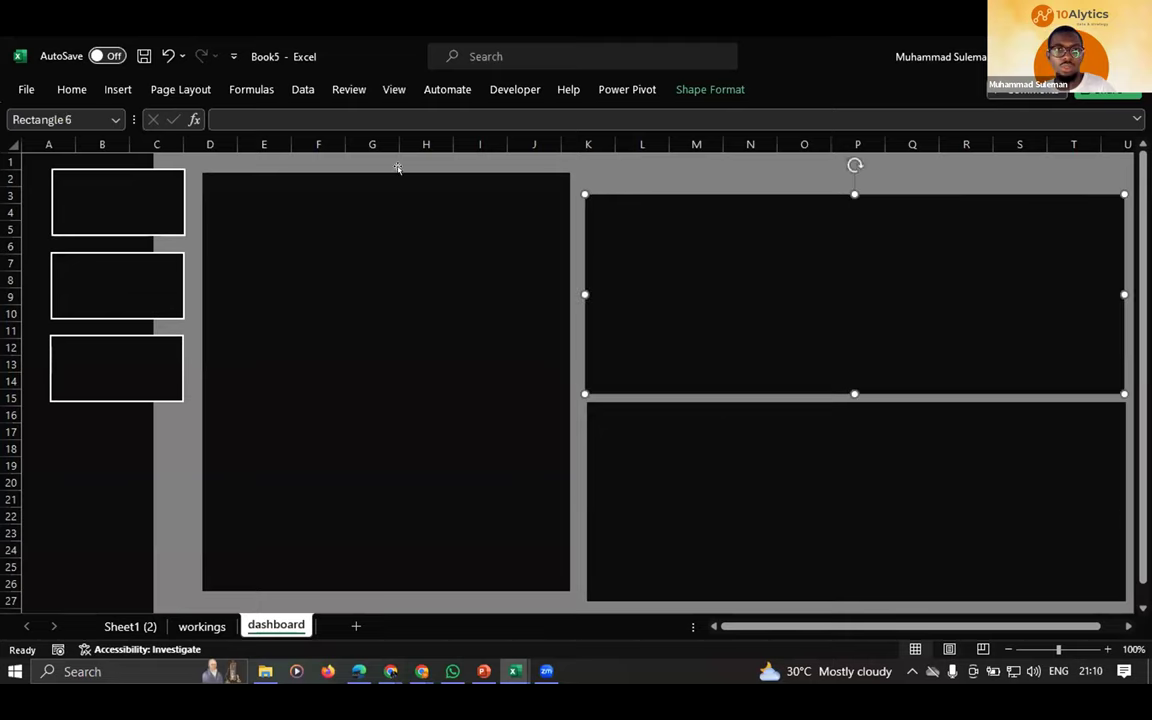
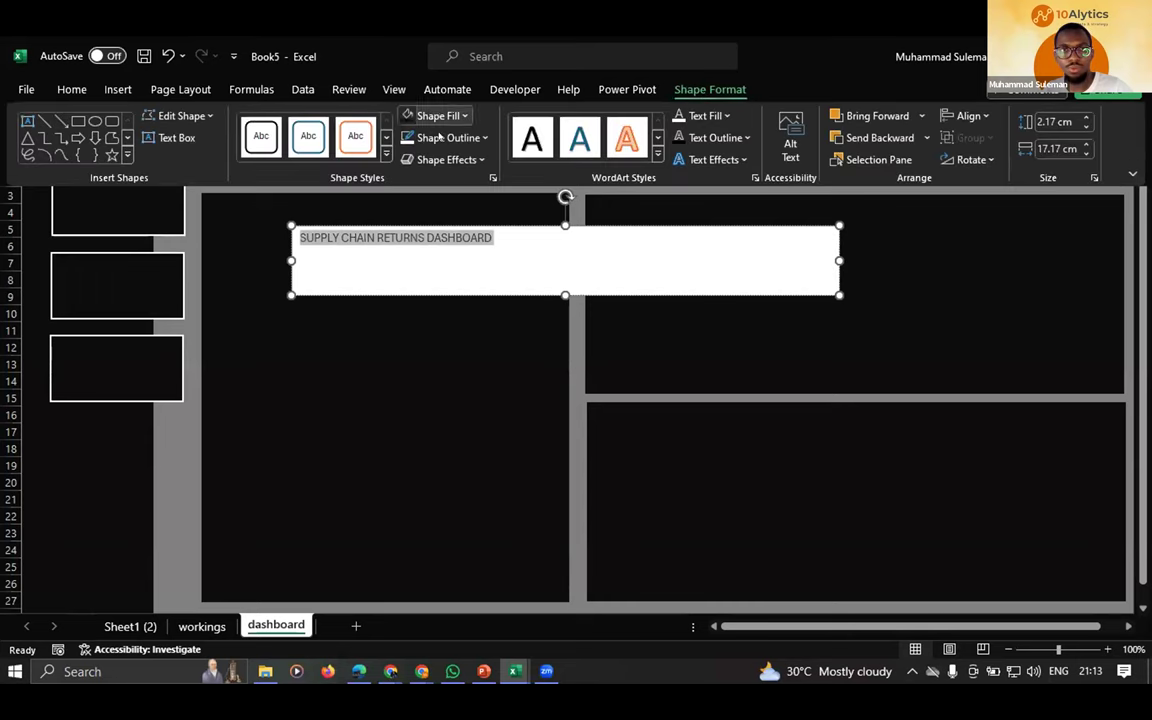
- Remove the fill from the SUPPLY CHAIN RETURNS DASHBOARD title text box
{"action": "left_click", "coordinate": [438, 116]}
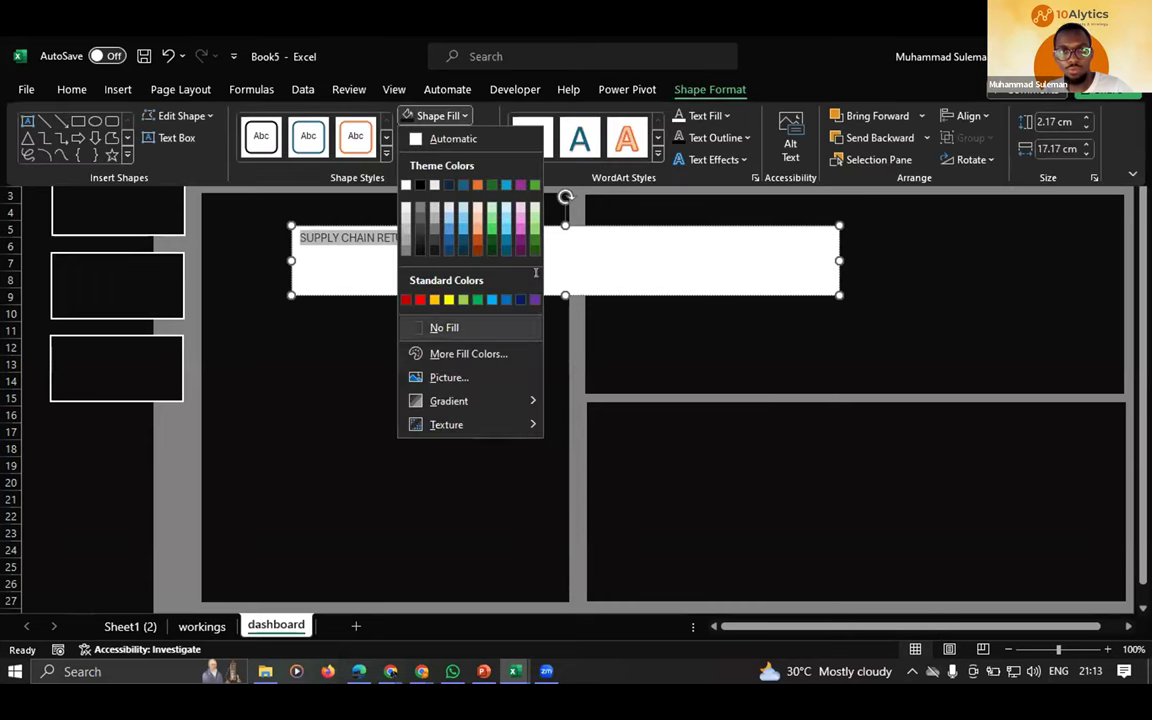
{"action": "left_click", "coordinate": [444, 328]}
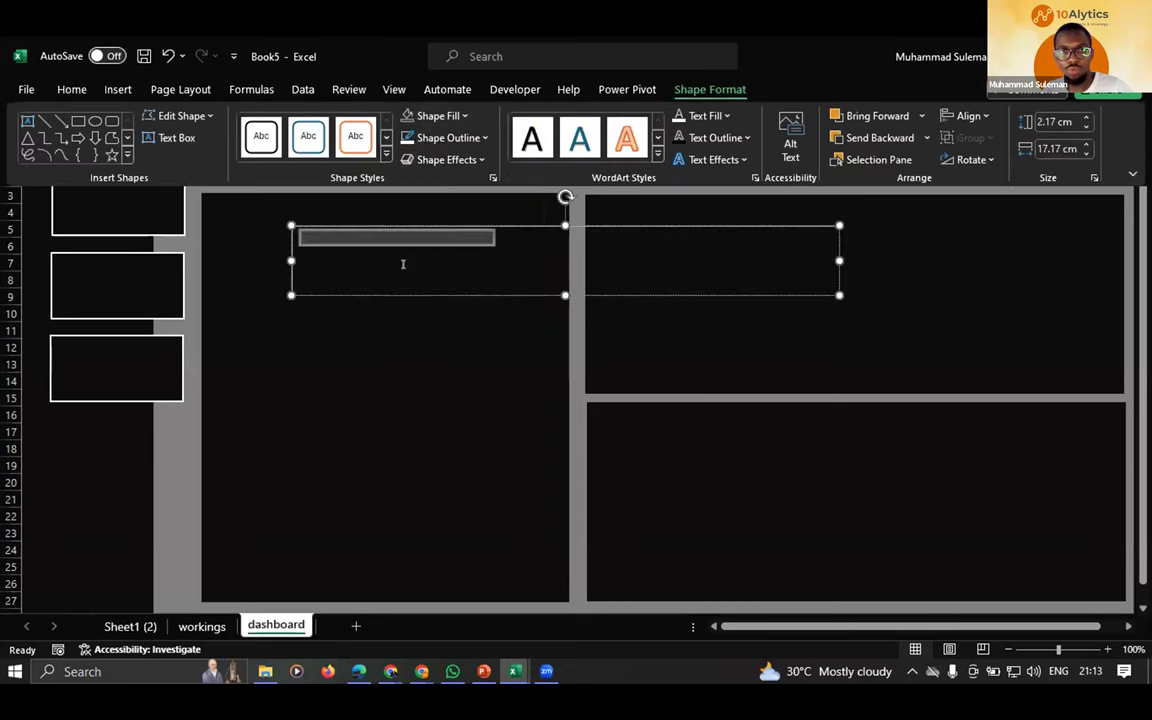
- Shrink the title text box to about 1 cm high and move it above the panels into rows 1 and 2
{"action": "left_click", "coordinate": [558, 262]}
{"action": "left_click_drag", "start_coordinate": [558, 287], "coordinate": [571, 181]}
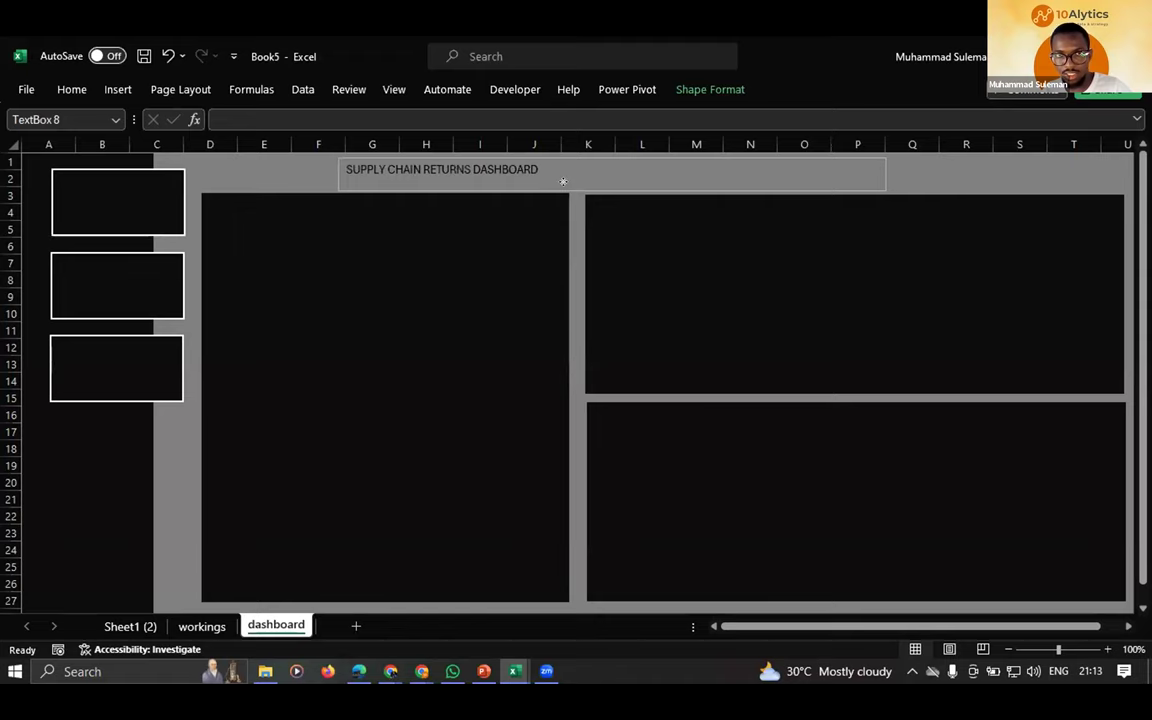
{"action": "left_click_drag", "start_coordinate": [553, 186], "coordinate": [548, 183]}
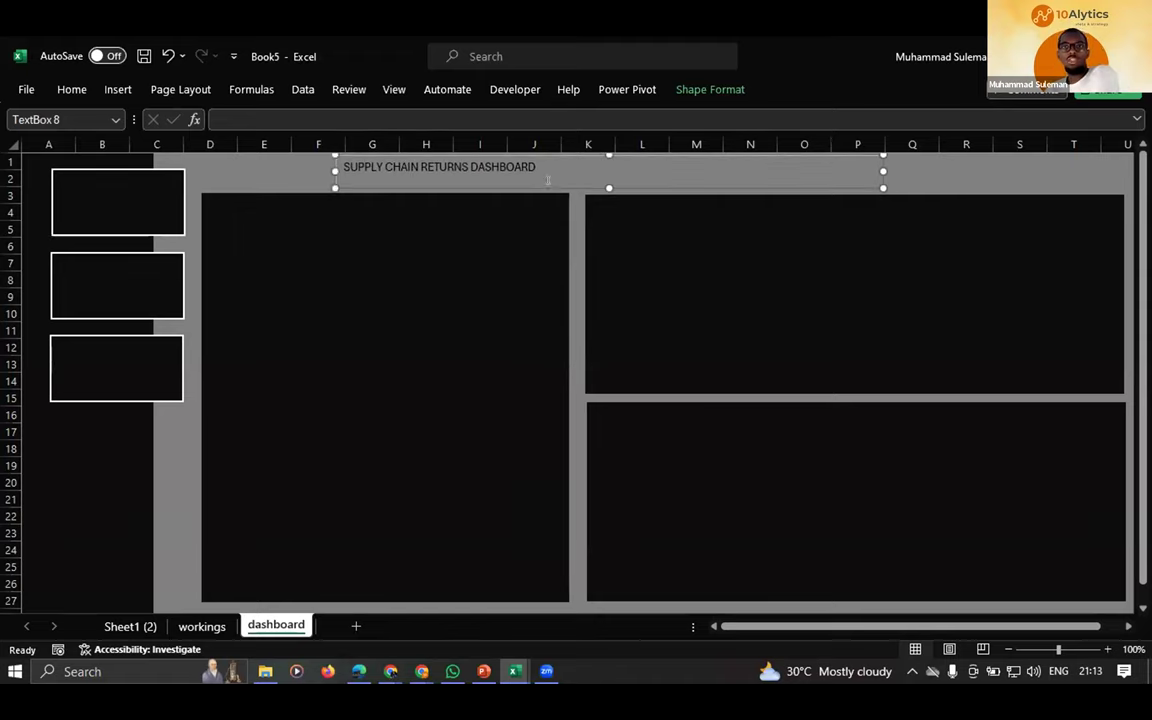
- Set the text fill of the SUPPLY CHAIN RETURNS DASHBOARD title to white
{"action": "left_click", "coordinate": [706, 88]}
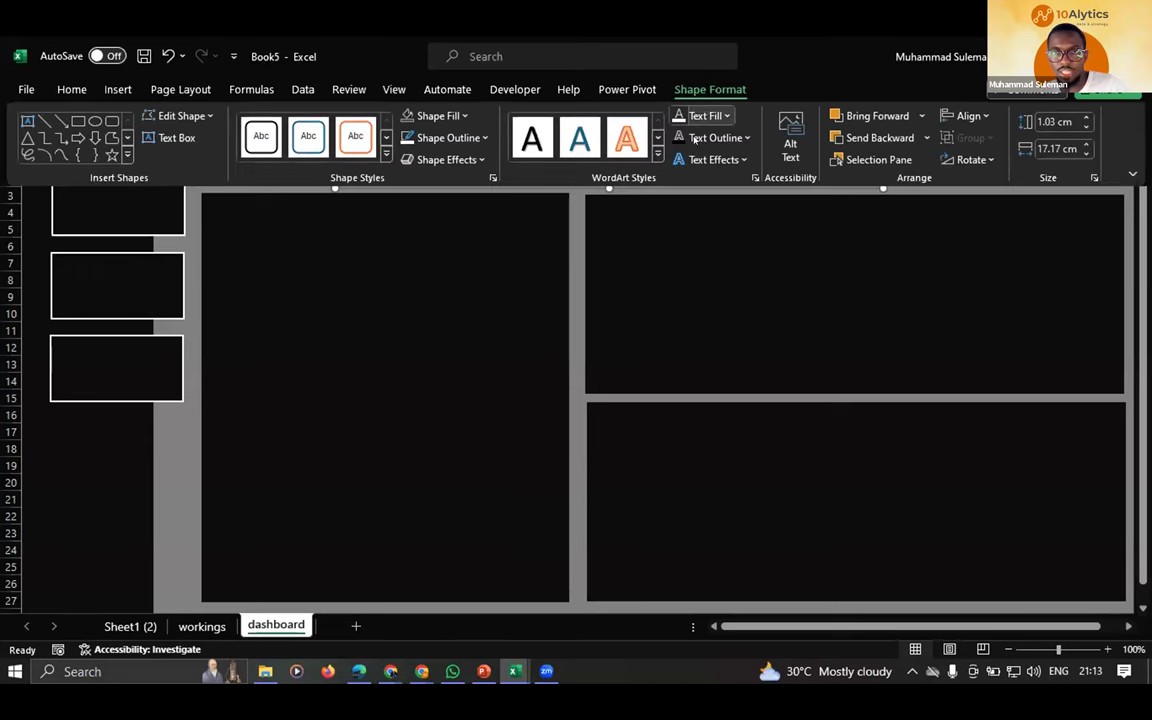
{"action": "left_click", "coordinate": [705, 115]}
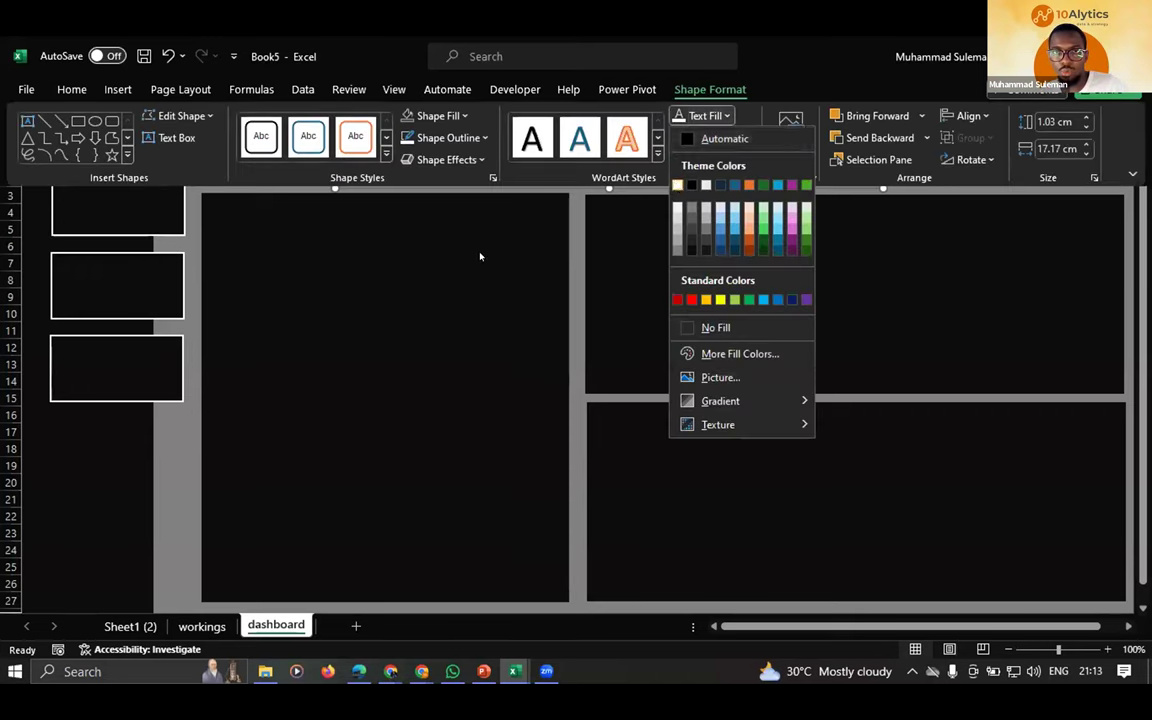
{"action": "left_click", "coordinate": [493, 228]}
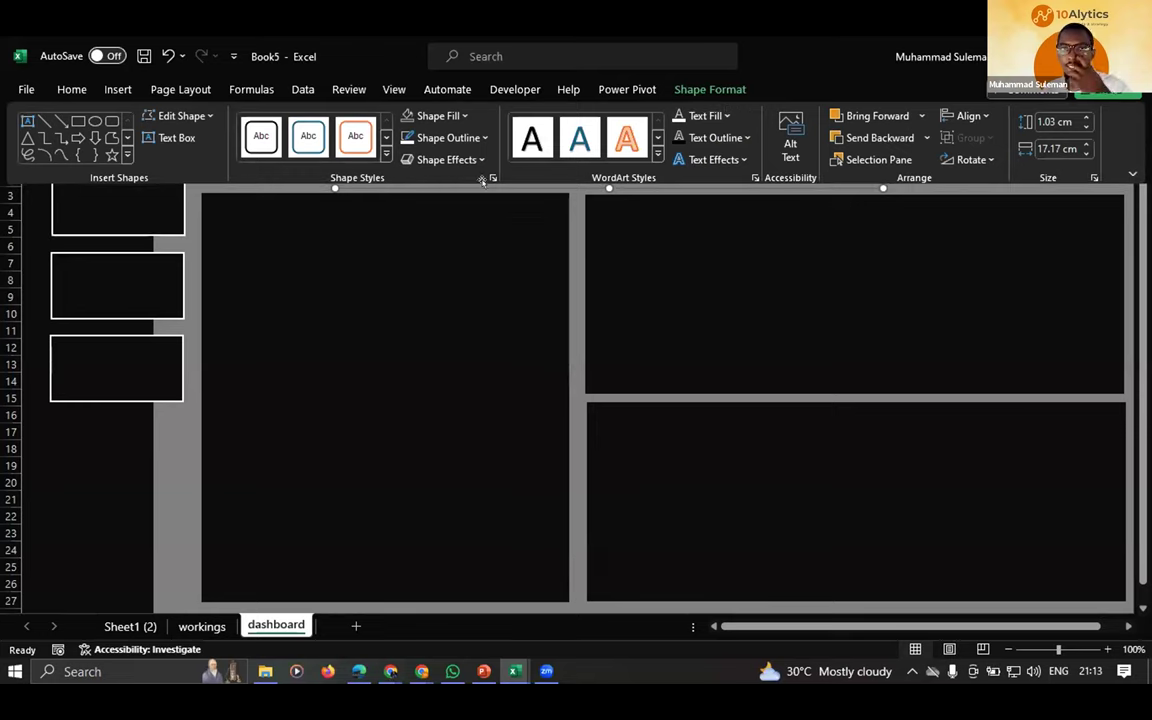
{"action": "key", "text": "Escape"}
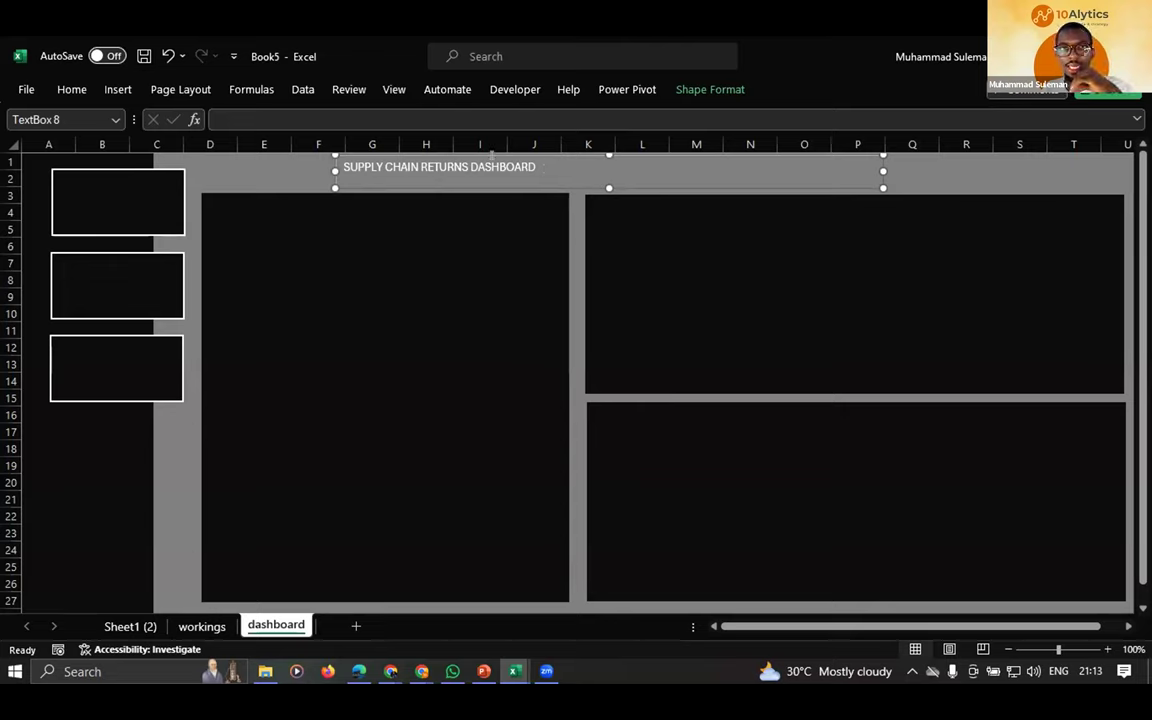
- Enlarge the whole title text to 20 pt and make it bold
{"action": "key", "text": "ctrl+shift+Left"}
{"action": "key", "text": "ctrl+shift+Left"}
{"action": "key", "text": "ctrl+shift+Left"}
{"action": "key", "text": "ctrl+shift+Left"}
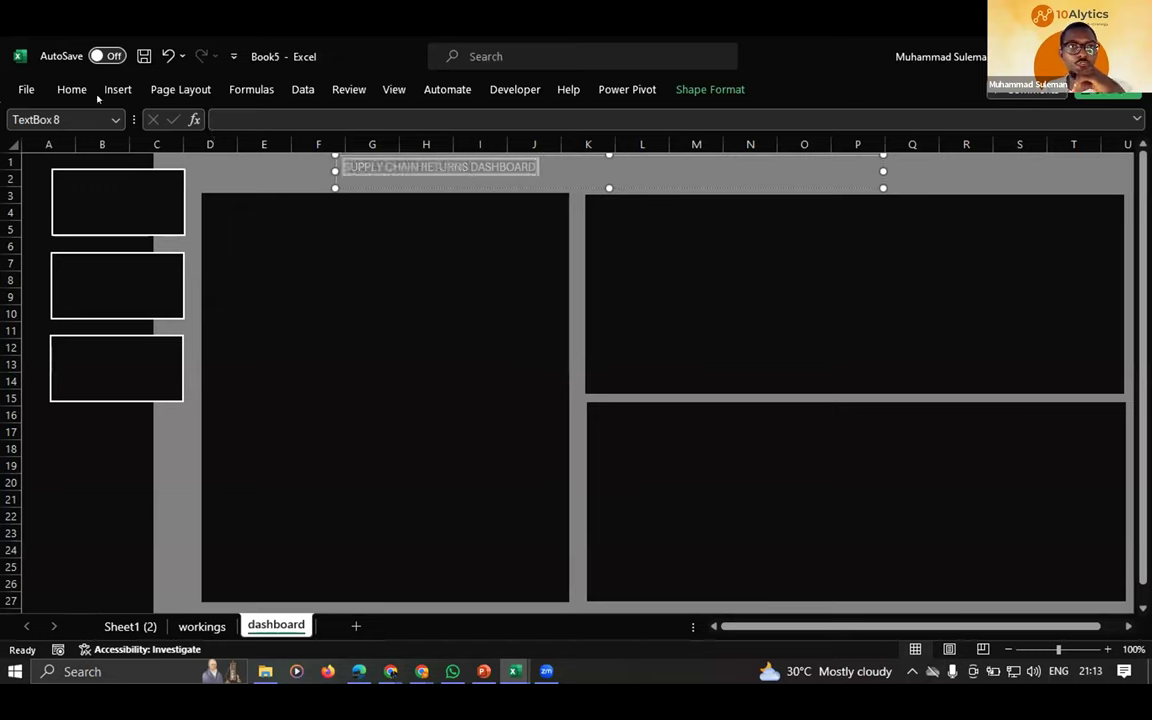
{"action": "left_click", "coordinate": [71, 90]}
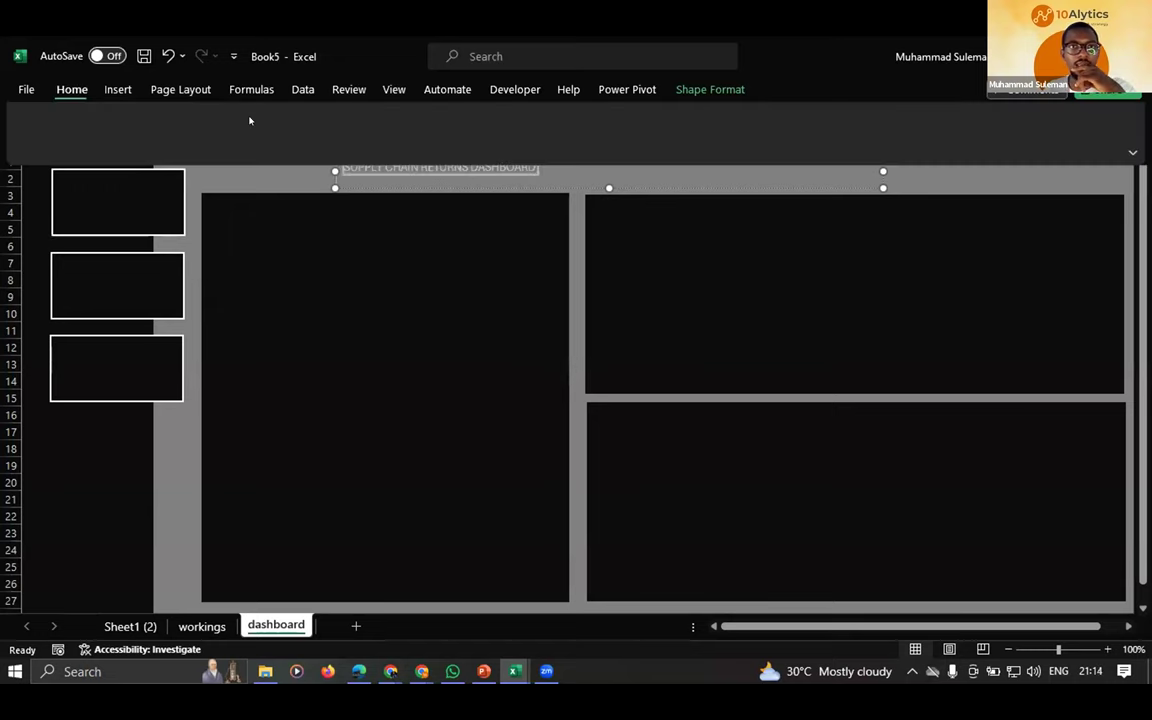
{"action": "left_click", "coordinate": [253, 121]}
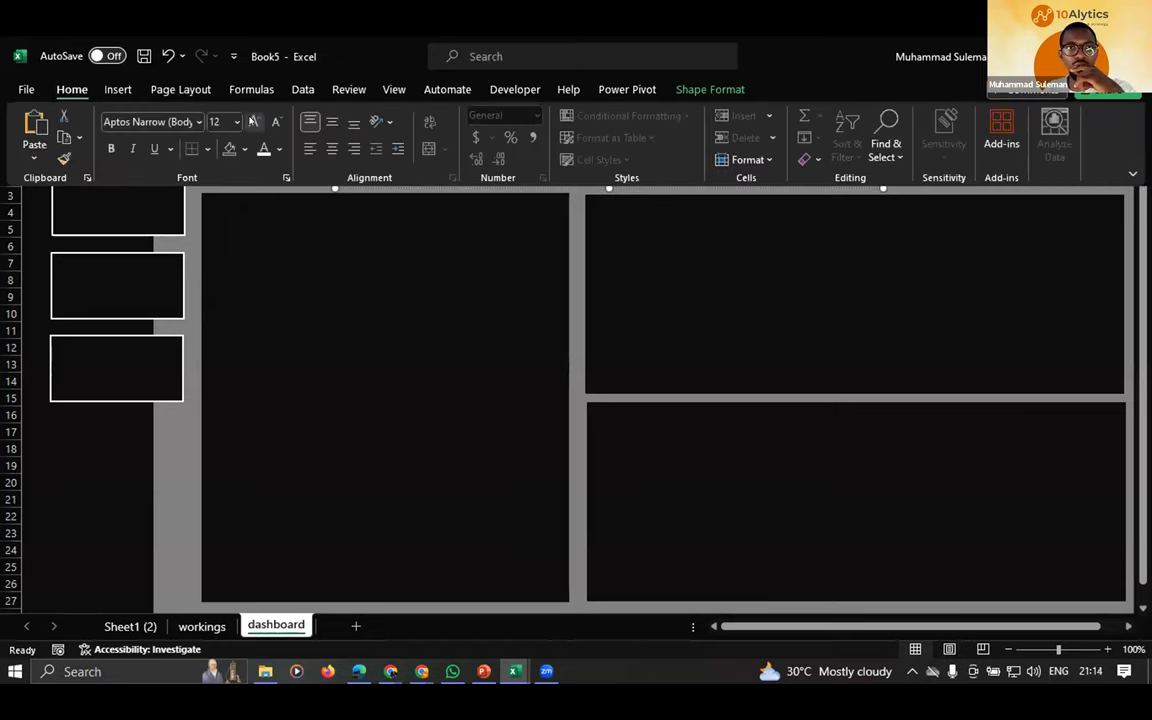
{"action": "left_click", "coordinate": [253, 121]}
{"action": "left_click", "coordinate": [253, 121]}
{"action": "left_click", "coordinate": [253, 121]}
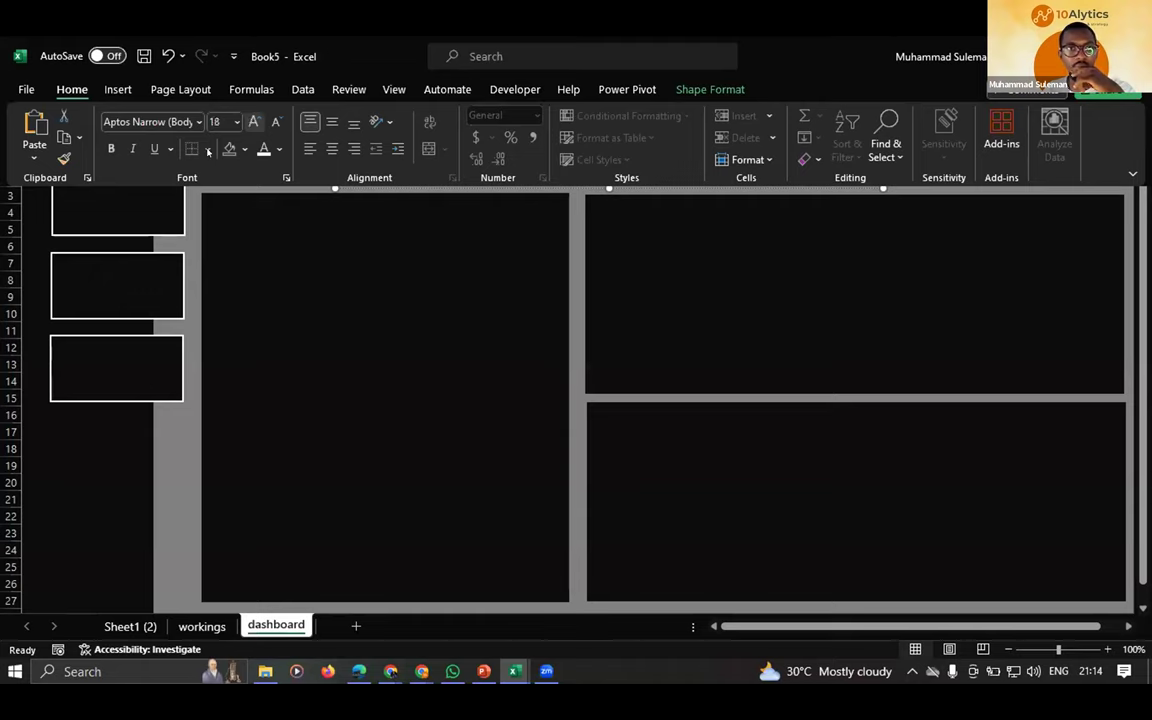
{"action": "left_click", "coordinate": [112, 148]}
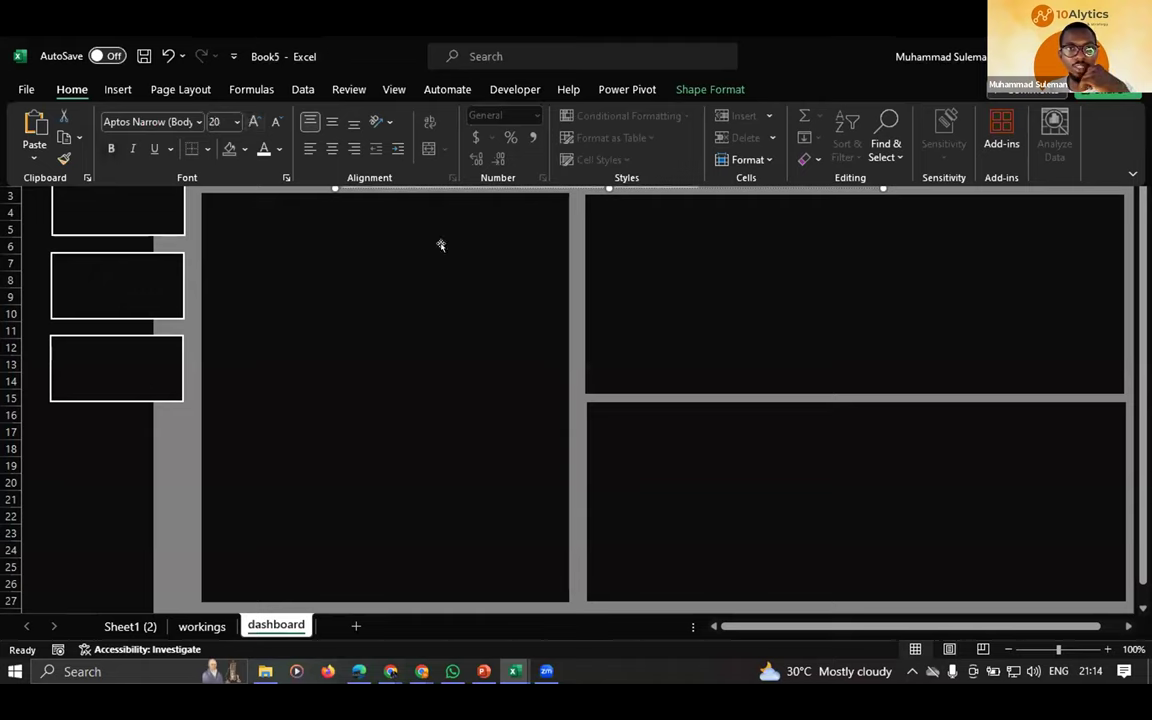
- Narrow the title text box to about 12.1 cm and centre it above the panels, across columns H to O
{"action": "left_click", "coordinate": [658, 190]}
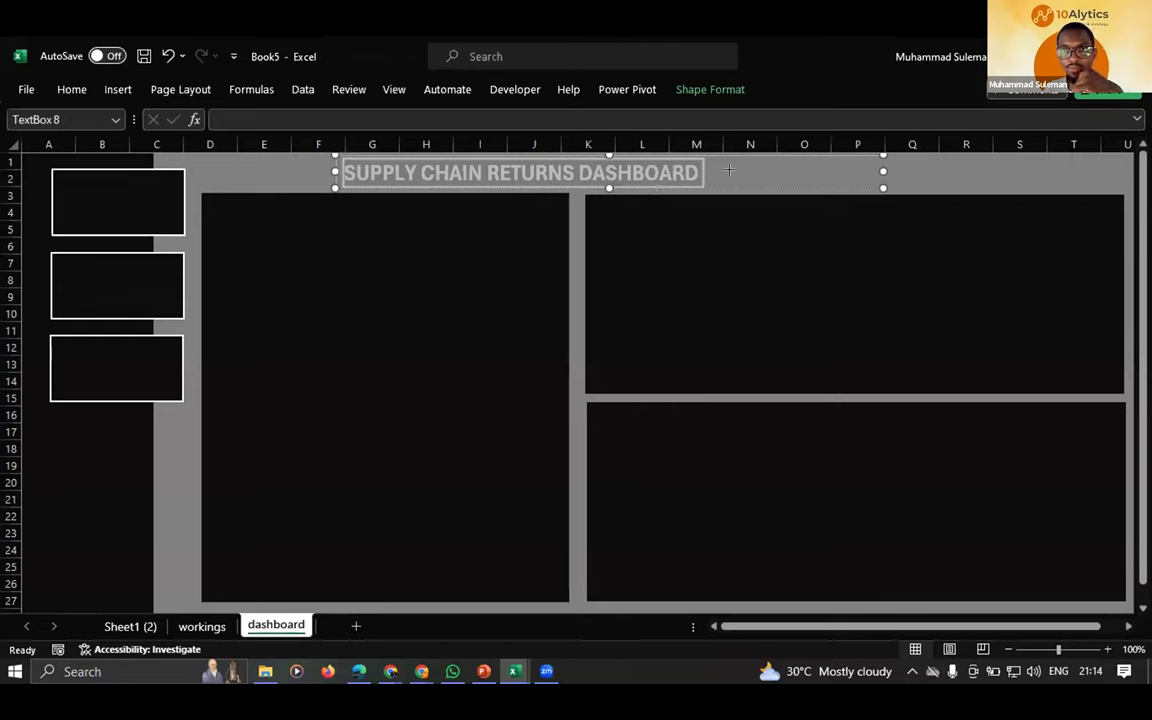
{"action": "left_click", "coordinate": [589, 190]}
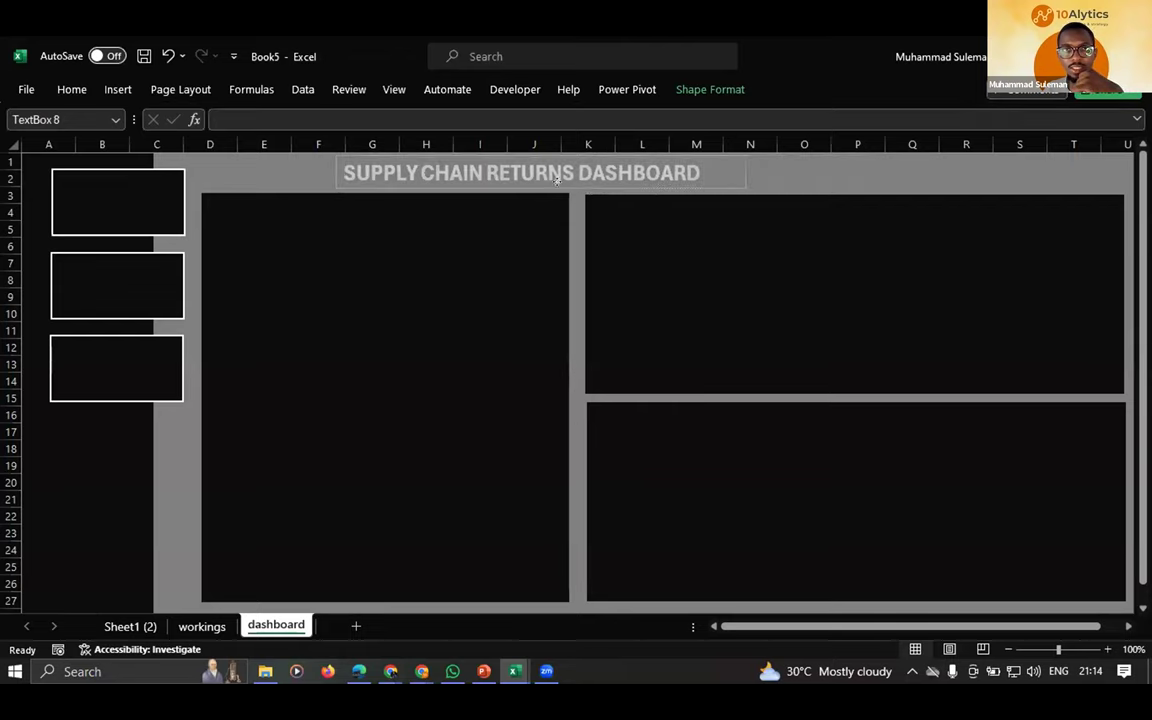
{"action": "left_click", "coordinate": [589, 188]}
{"action": "left_click_drag", "start_coordinate": [557, 178], "coordinate": [651, 178]}
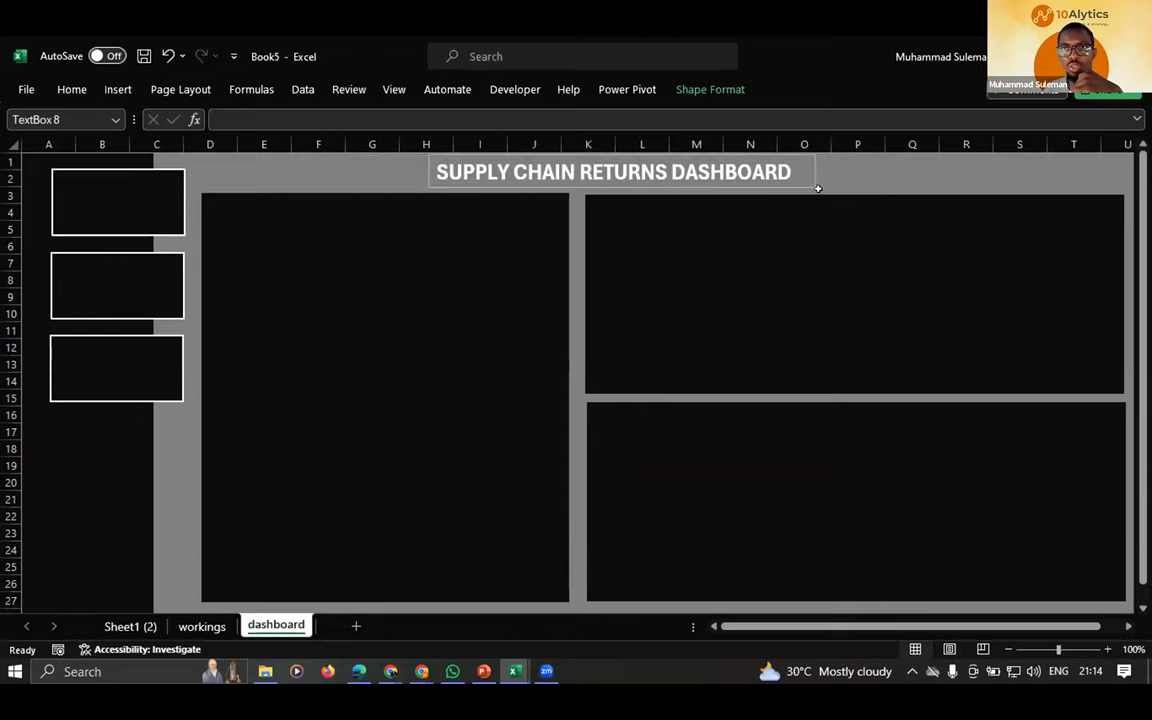
{"action": "left_click", "coordinate": [853, 178]}
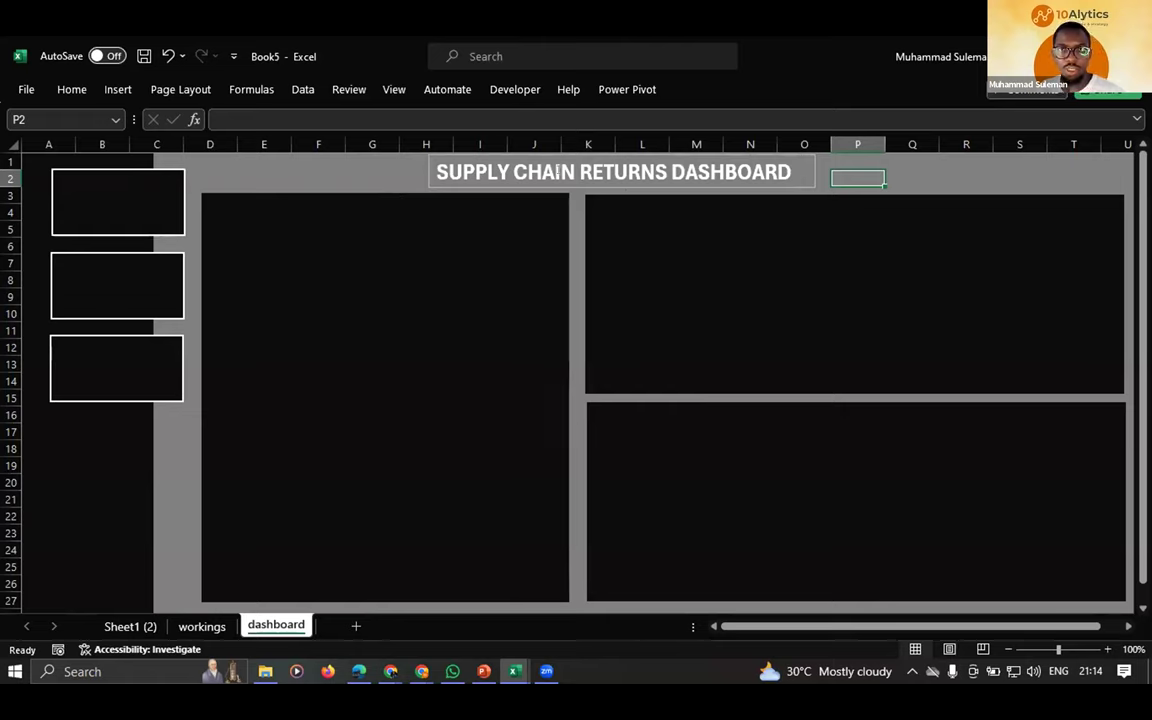
- Remove the outline from the title text box
{"action": "left_click", "coordinate": [564, 178]}
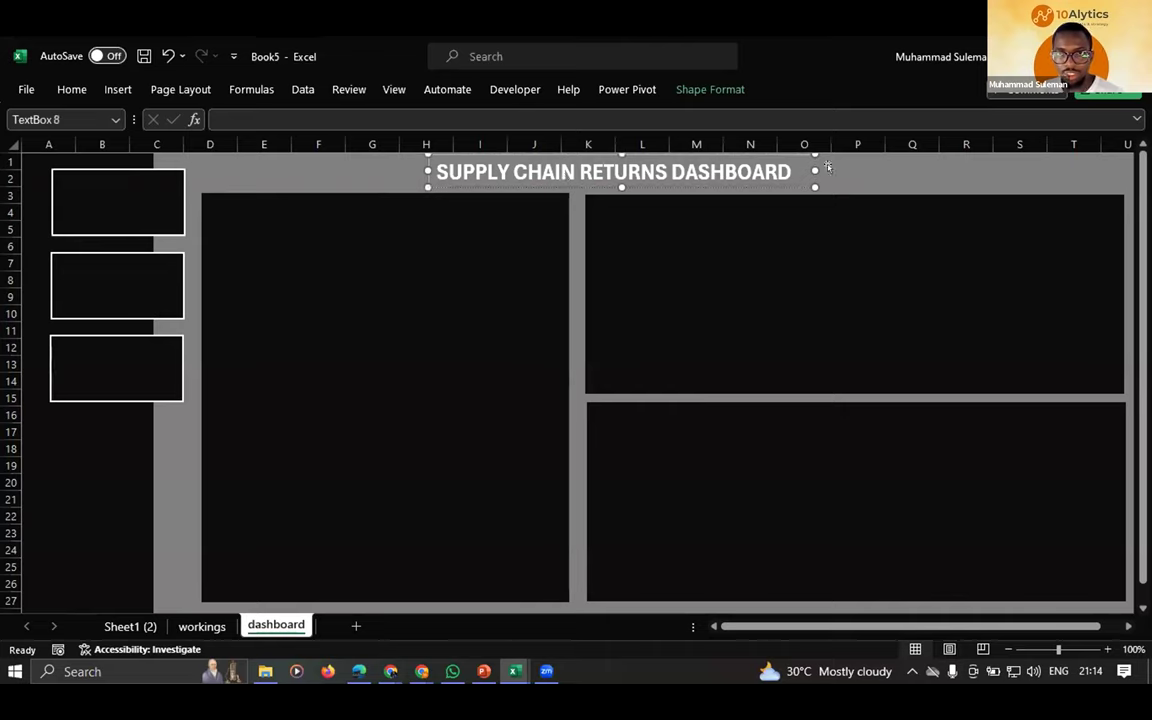
{"action": "key", "text": "Escape"}
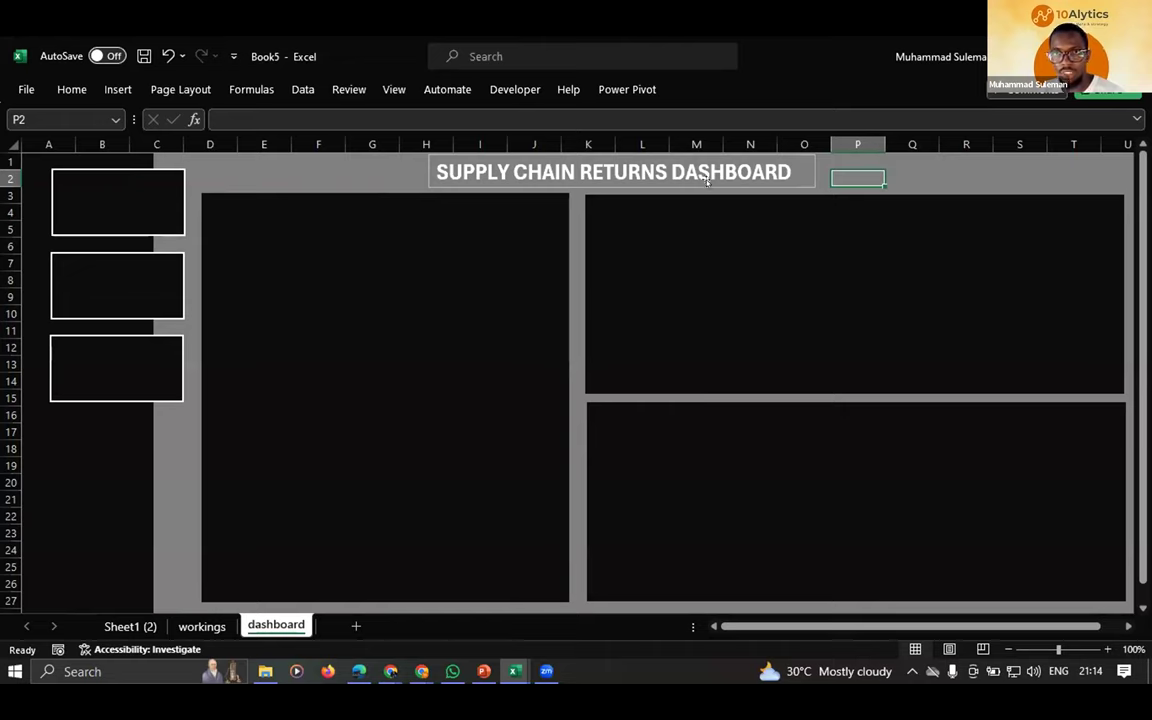
{"action": "left_click", "coordinate": [630, 165]}
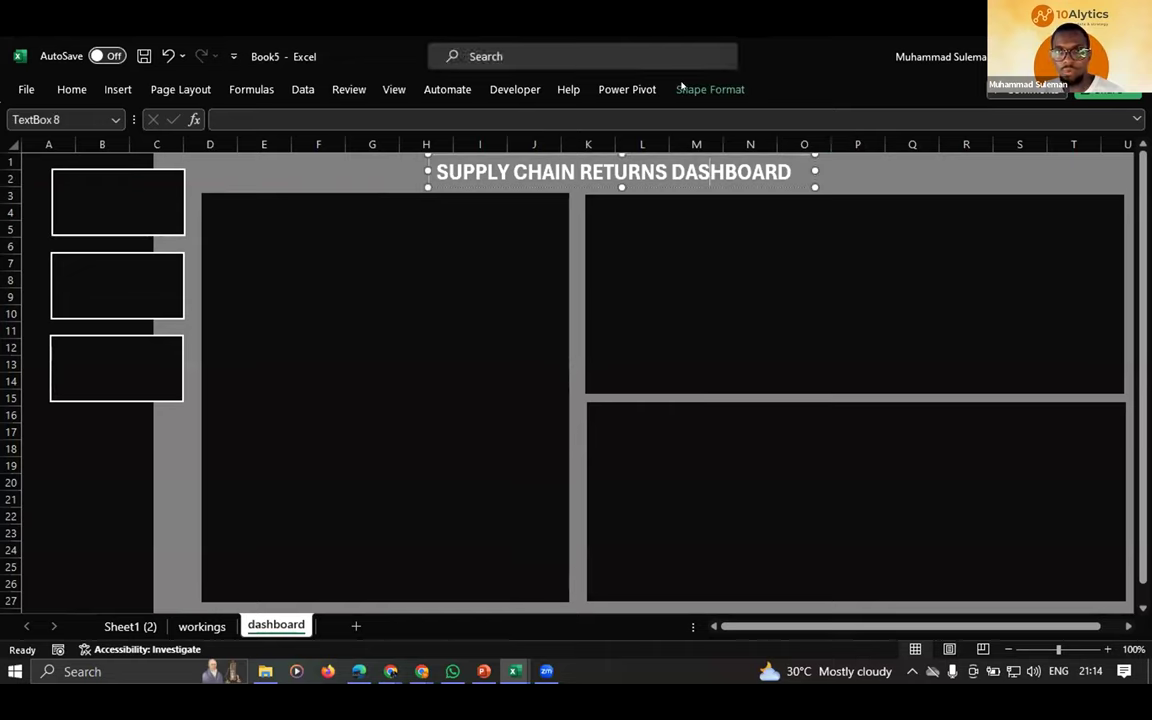
{"action": "left_click", "coordinate": [683, 89]}
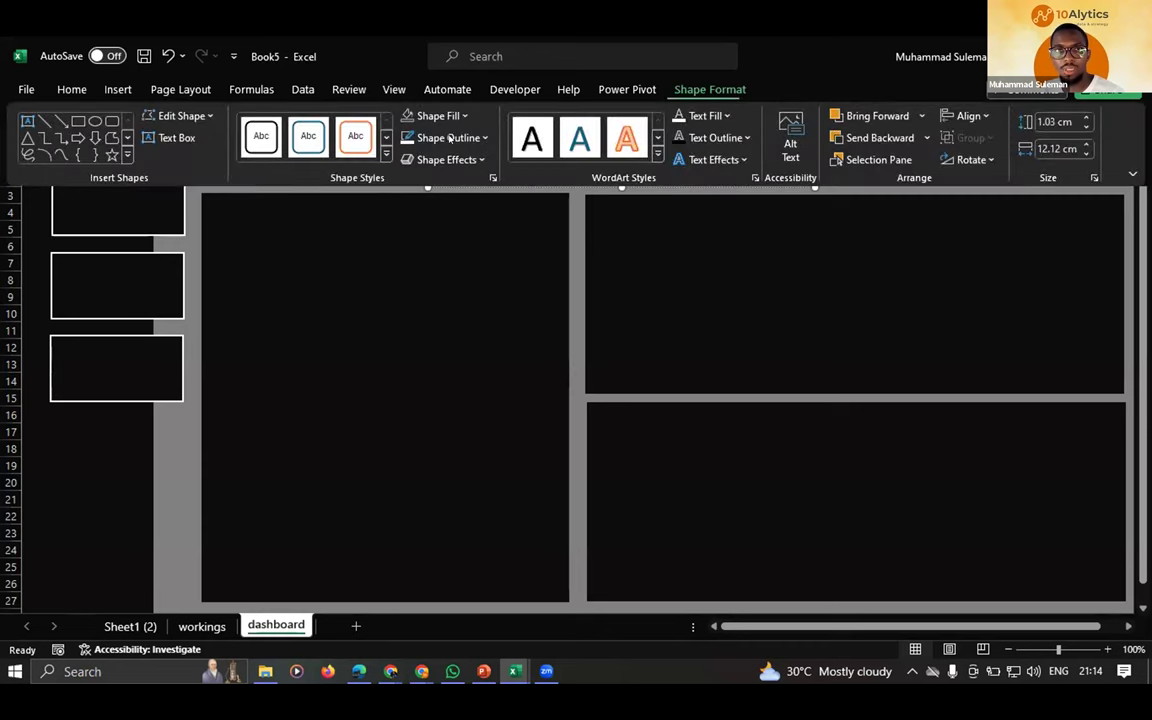
{"action": "left_click", "coordinate": [450, 137]}
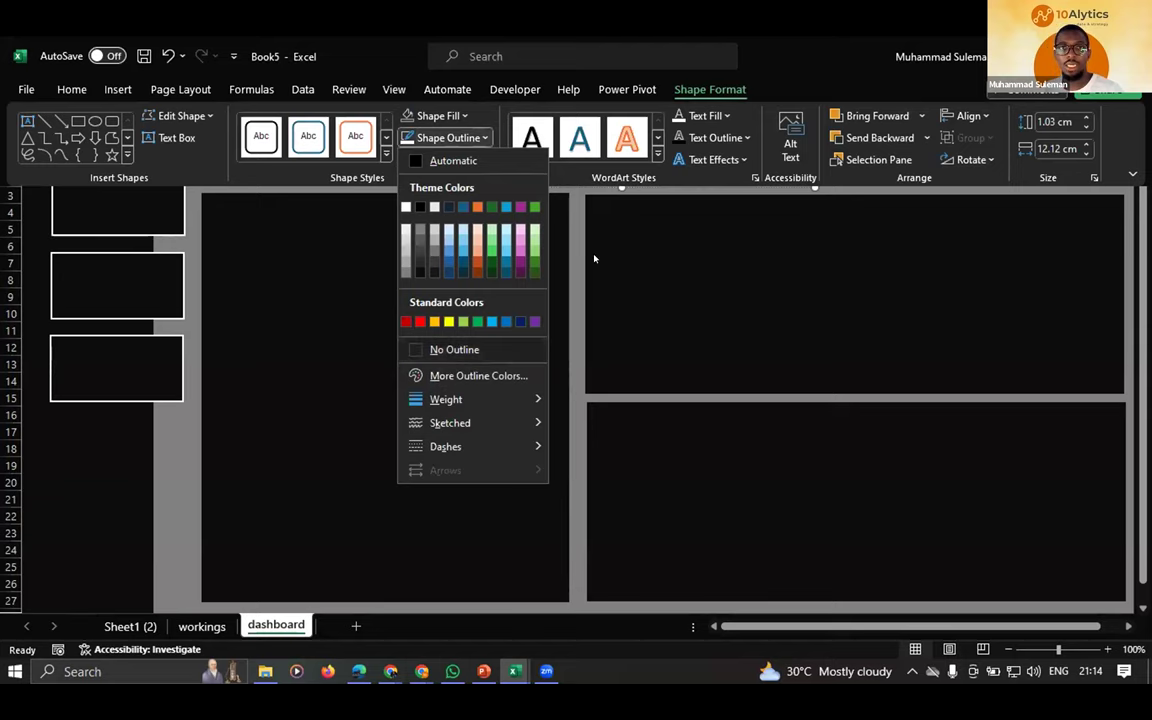
{"action": "key", "text": "Escape"}
{"action": "key", "text": "Escape"}
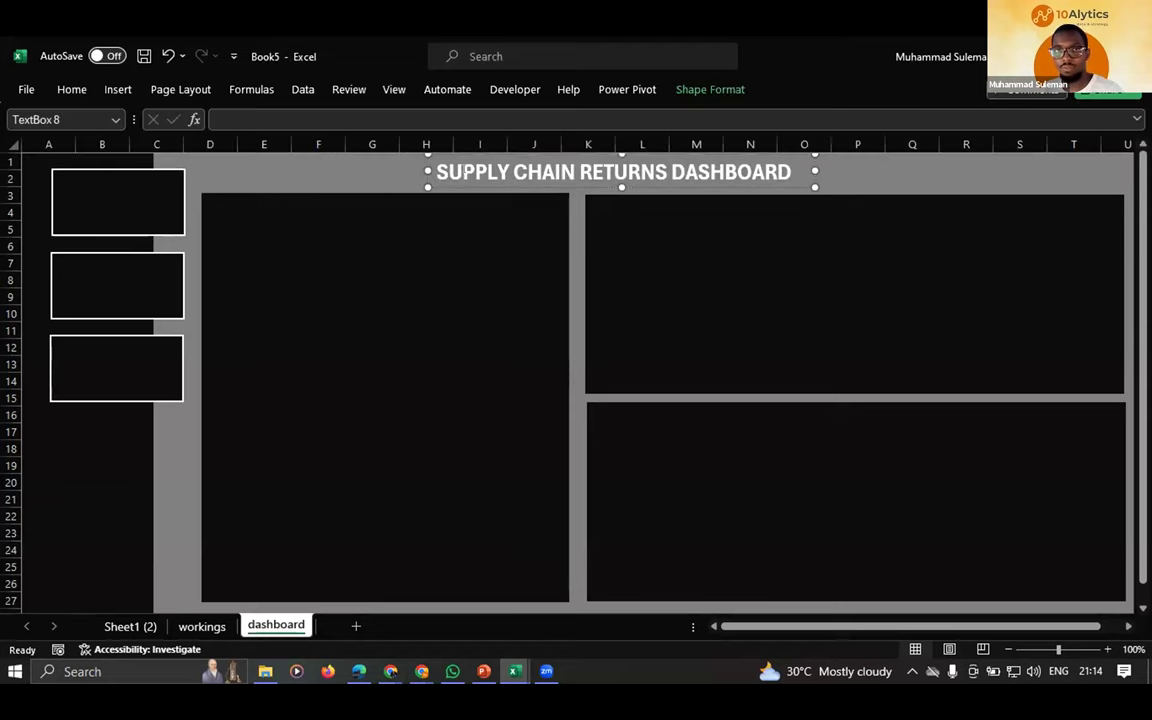
{"action": "key", "text": "Escape"}
{"action": "left_click", "coordinate": [450, 196]}
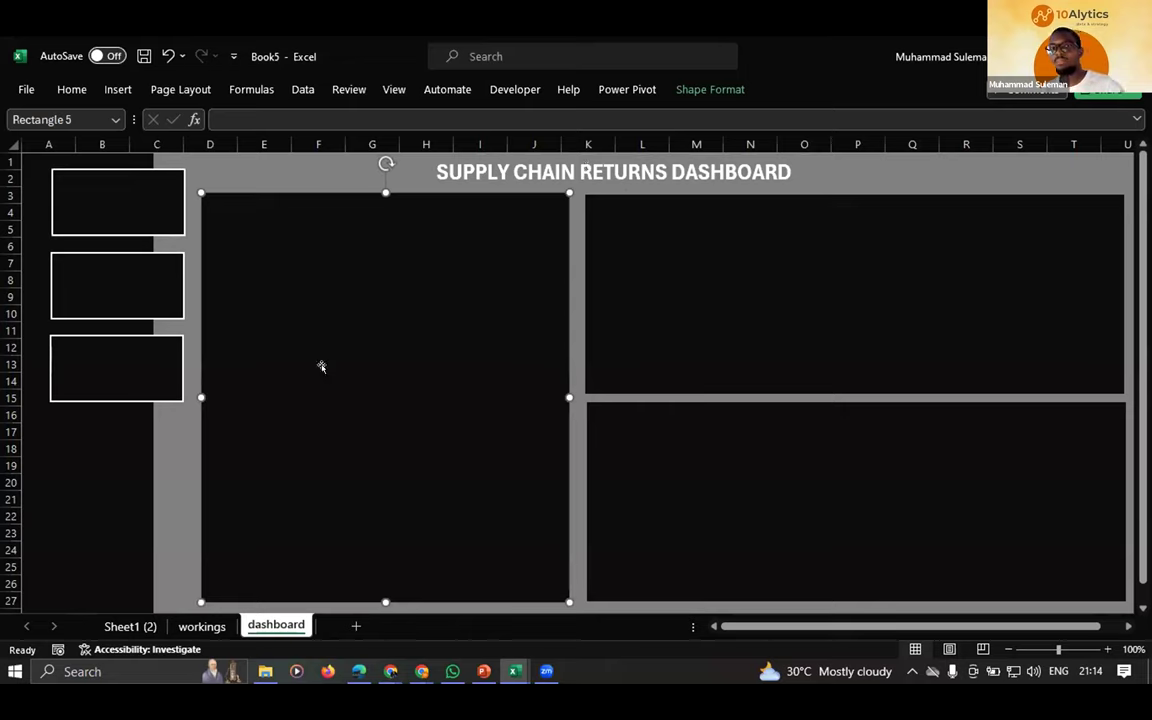
- Examine the driver count, quantity and amount totals in A2 to C2 of the workings sheet as sources for the cards
{"action": "left_click", "coordinate": [202, 626]}
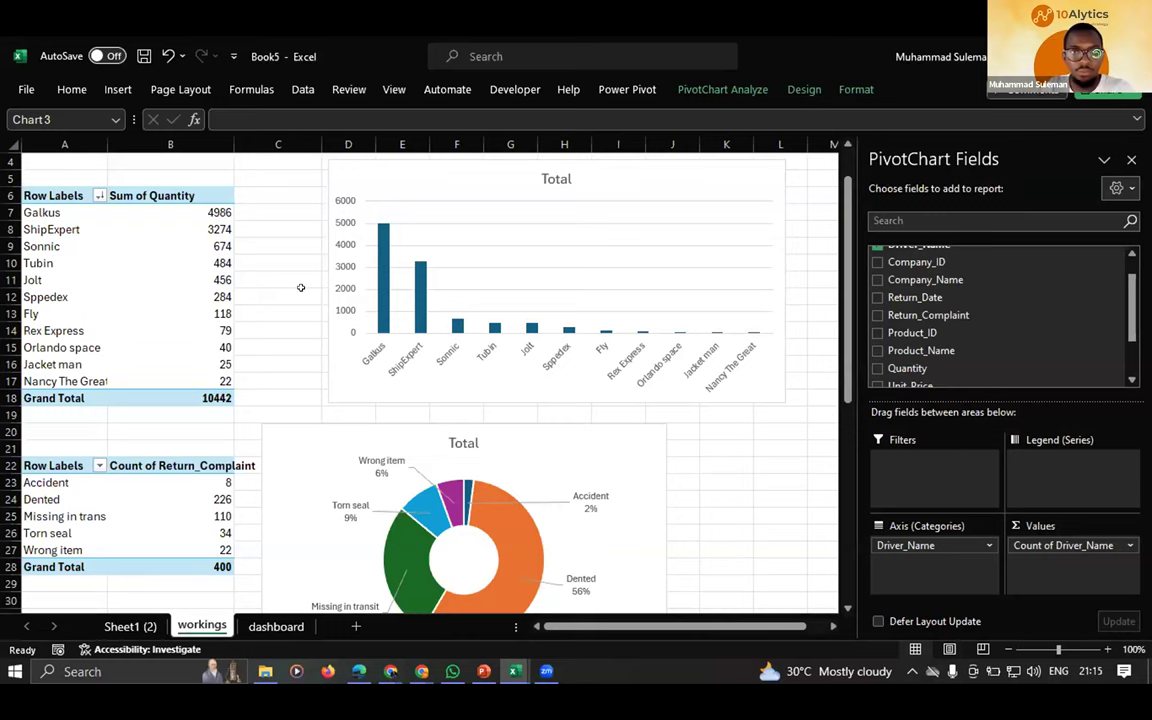
{"action": "scroll", "coordinate": [292, 284], "scroll_direction": "up", "scroll_amount": 1}
{"action": "left_click", "coordinate": [250, 625]}
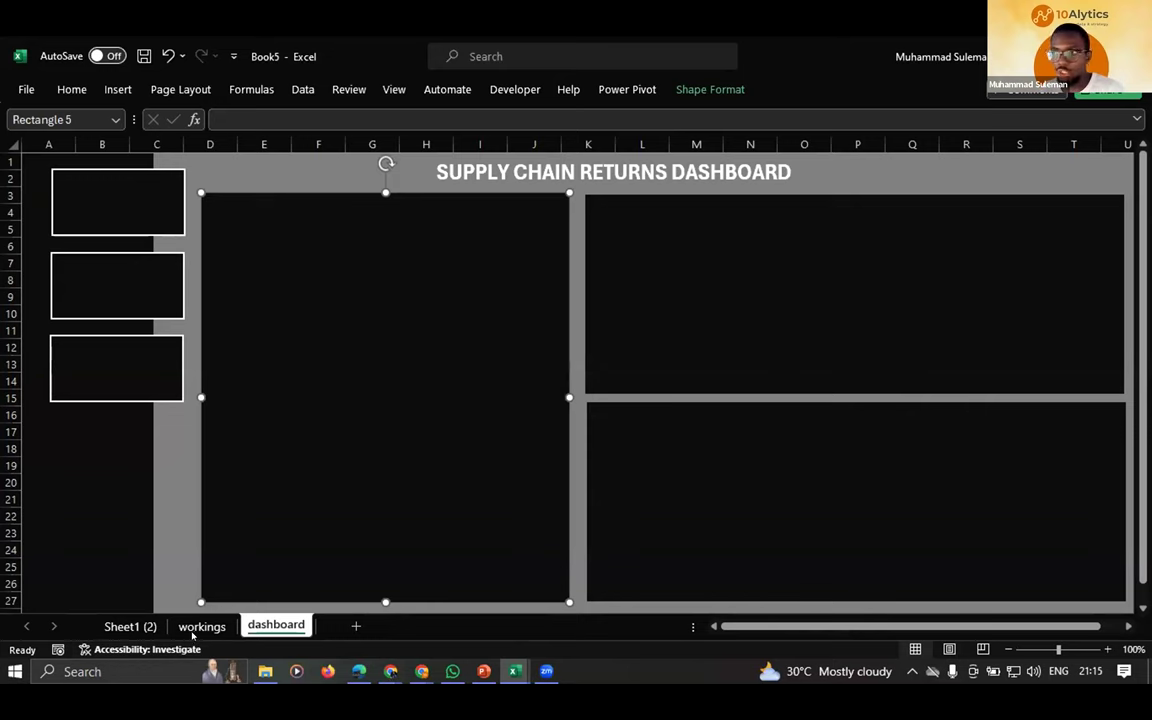
{"action": "left_click", "coordinate": [200, 627]}
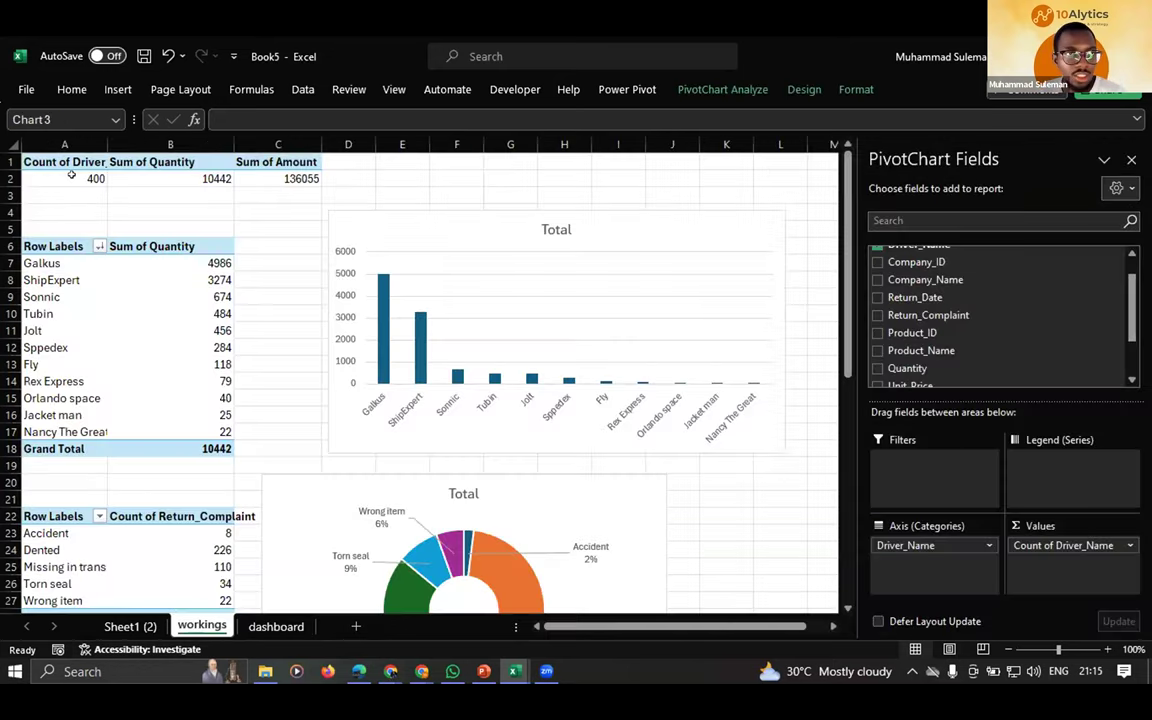
{"action": "left_click", "coordinate": [48, 181]}
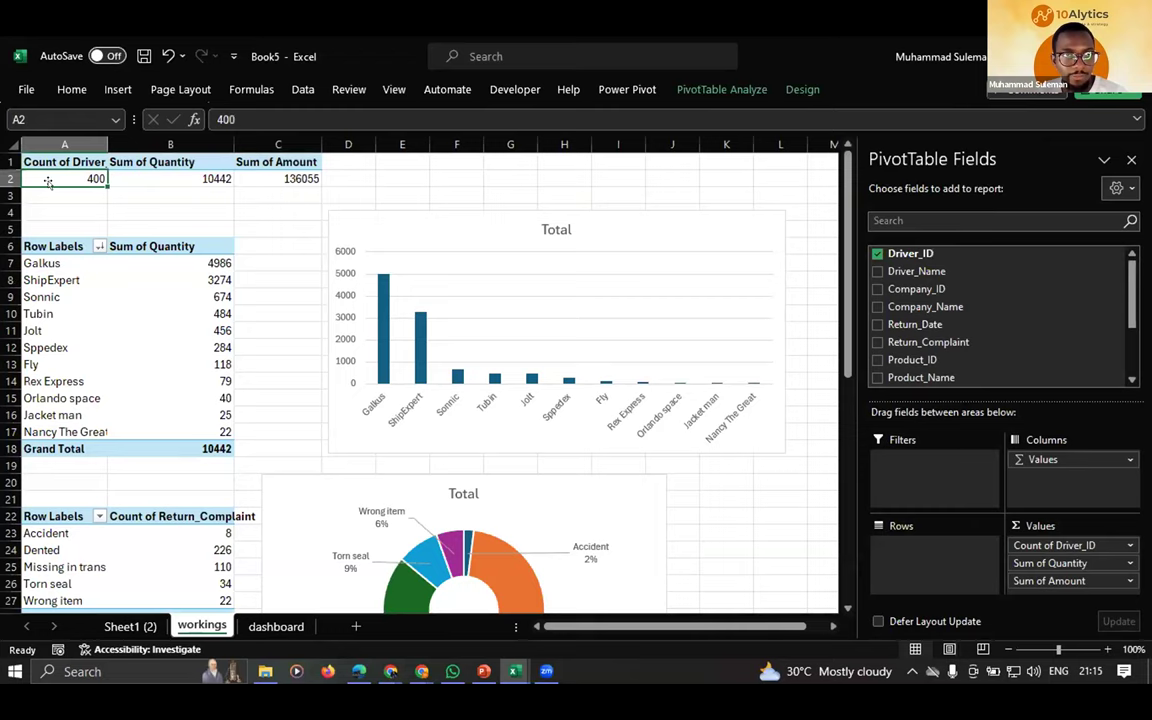
{"action": "mouse_move", "coordinate": [61, 177]}
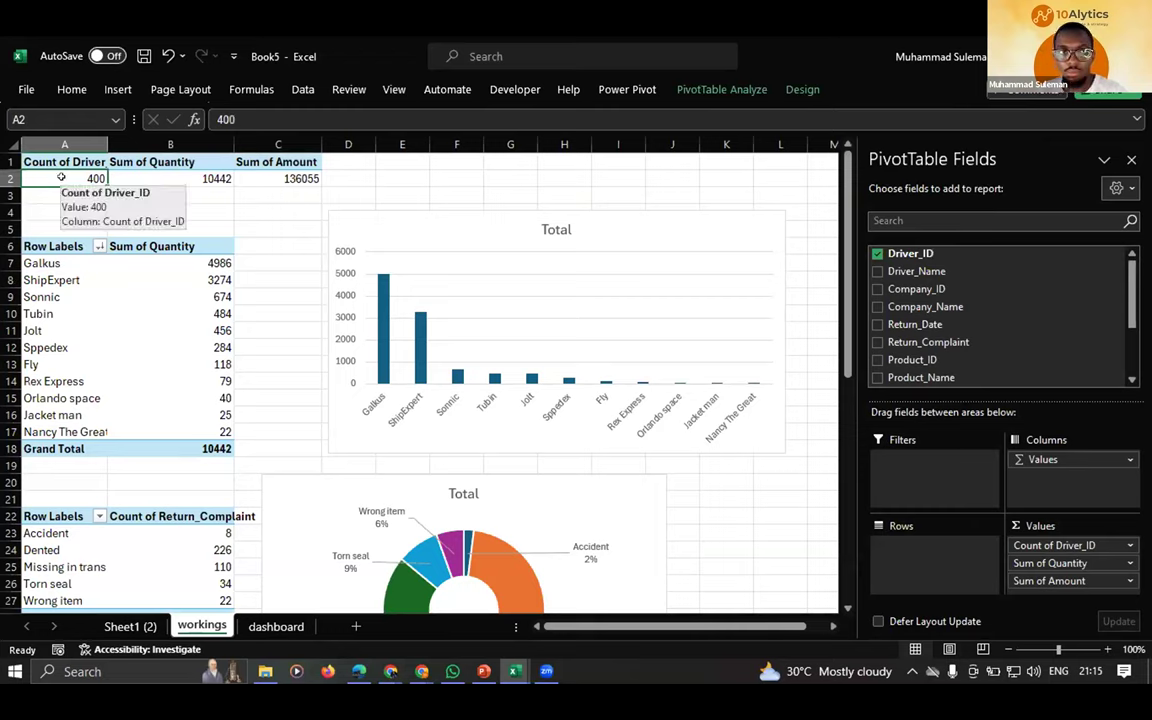
{"action": "left_click", "coordinate": [145, 178]}
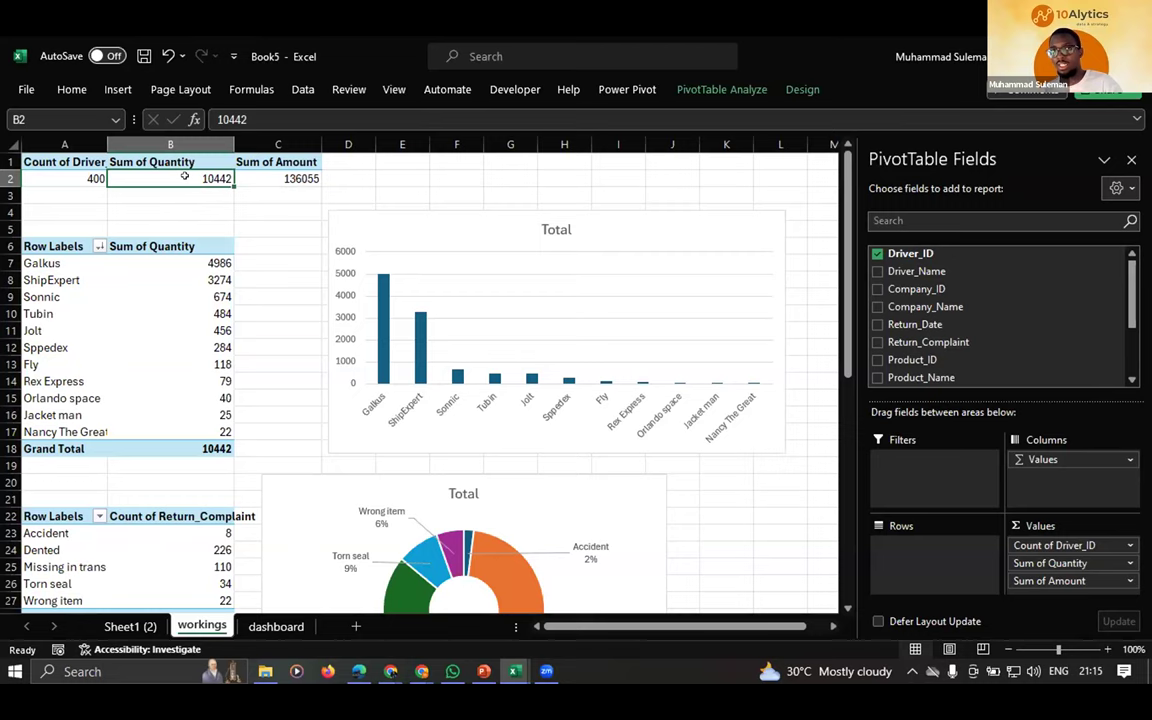
{"action": "left_click", "coordinate": [286, 177]}
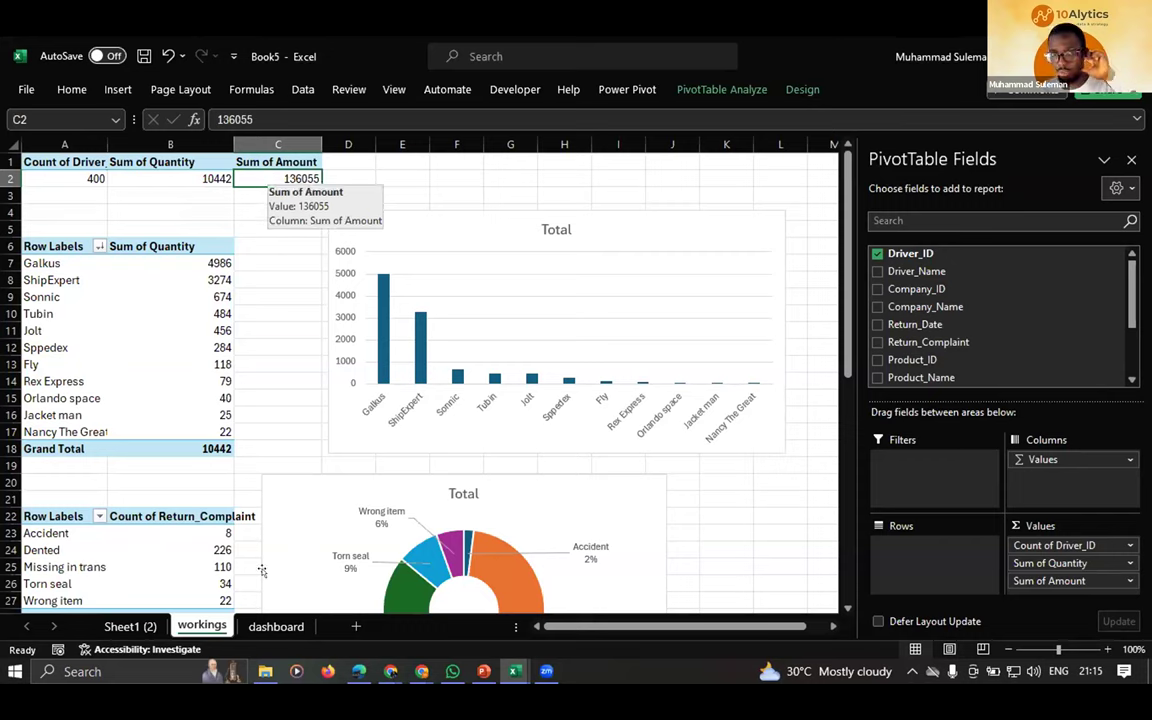
- Link the top sidebar card on the dashboard sheet to the driver count with the formula =workings!A2
{"action": "left_click", "coordinate": [276, 626]}
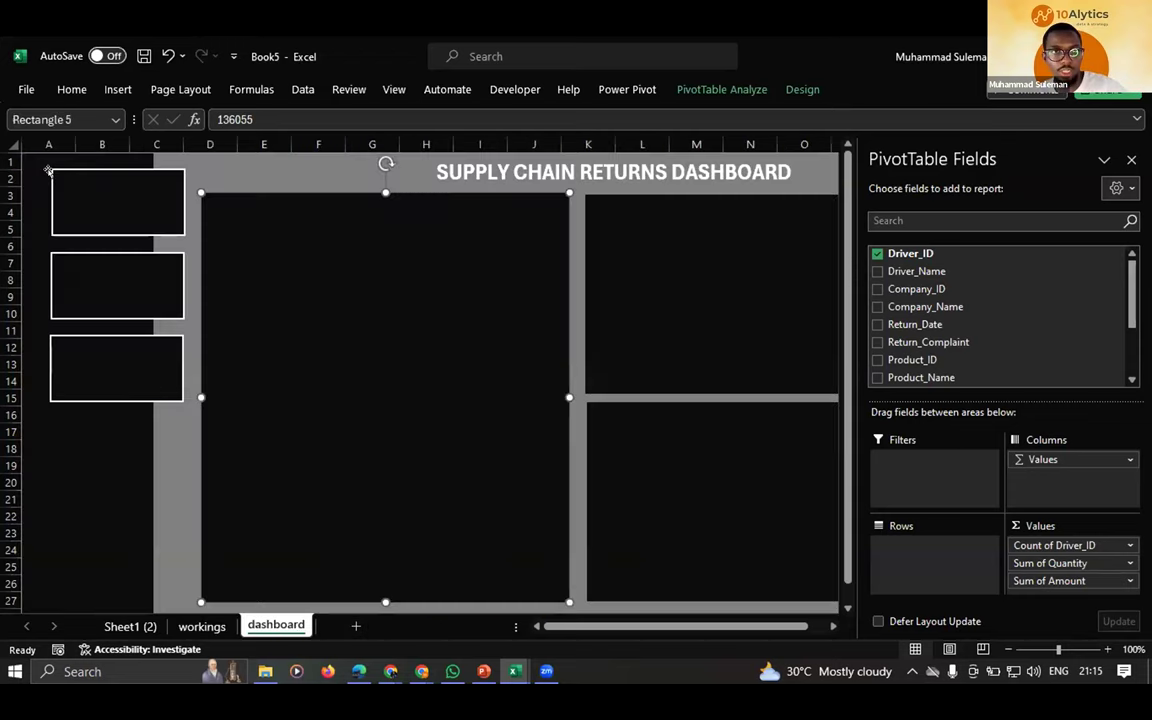
{"action": "left_click", "coordinate": [110, 205]}
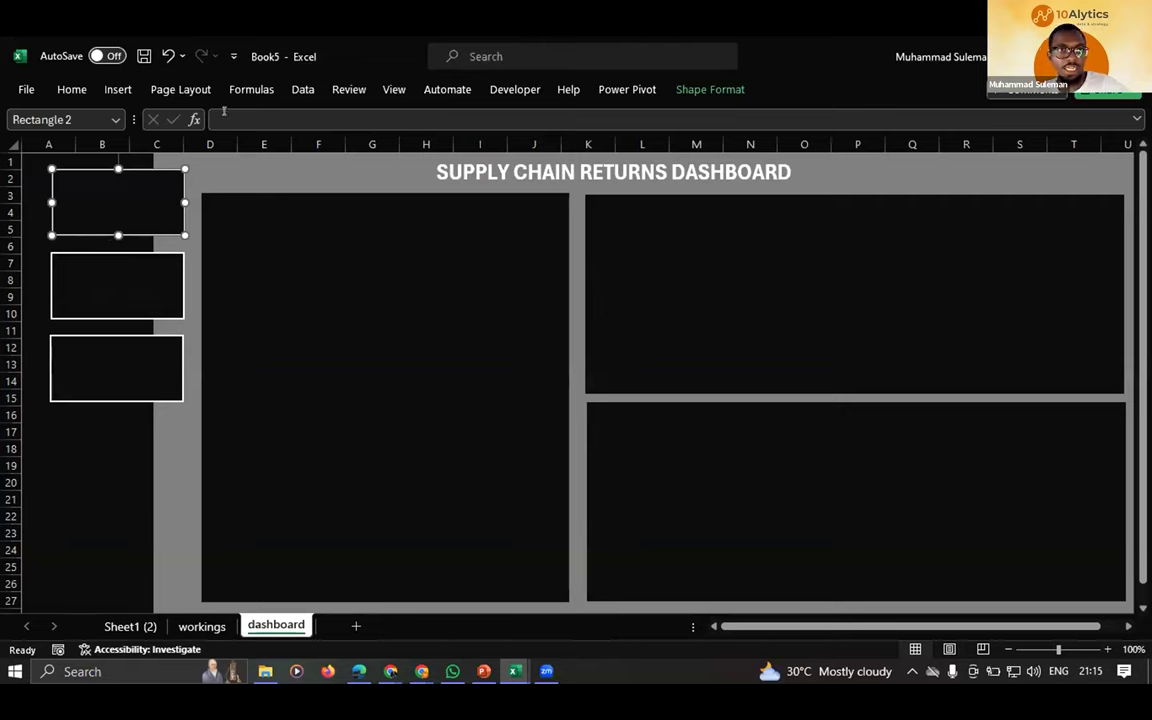
{"action": "left_click", "coordinate": [321, 118]}
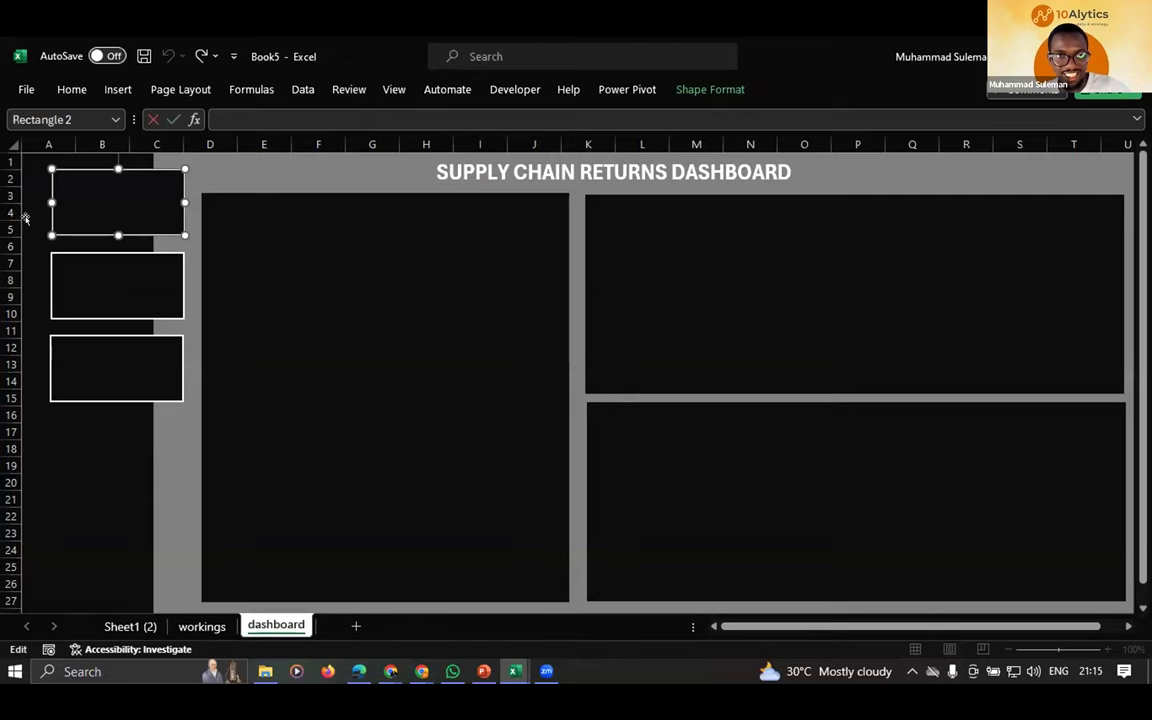
{"action": "key", "text": "Escape"}
{"action": "left_click", "coordinate": [233, 121]}
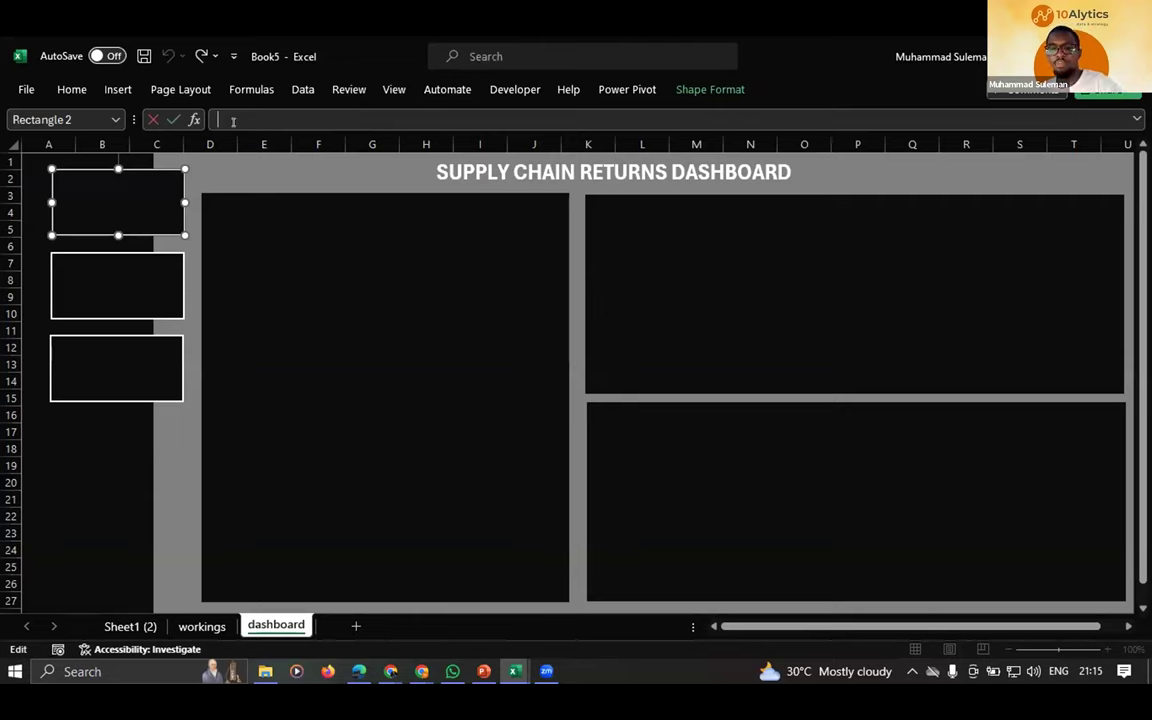
{"action": "type", "text": "="}
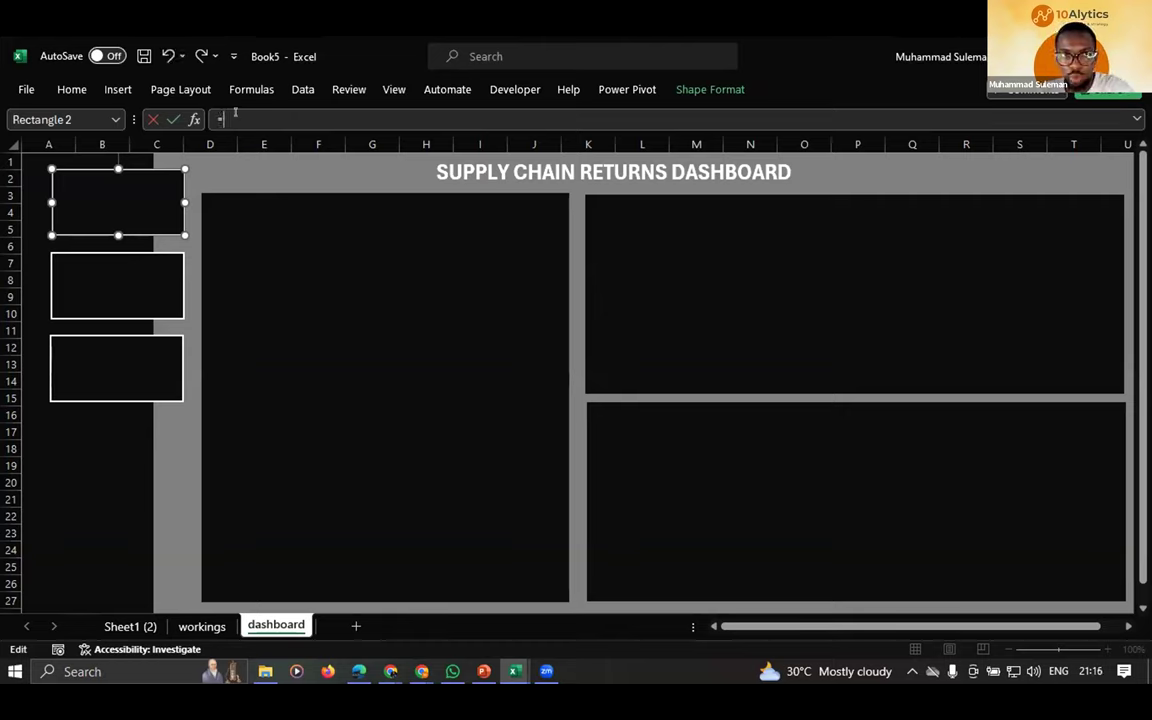
{"action": "left_click", "coordinate": [202, 625]}
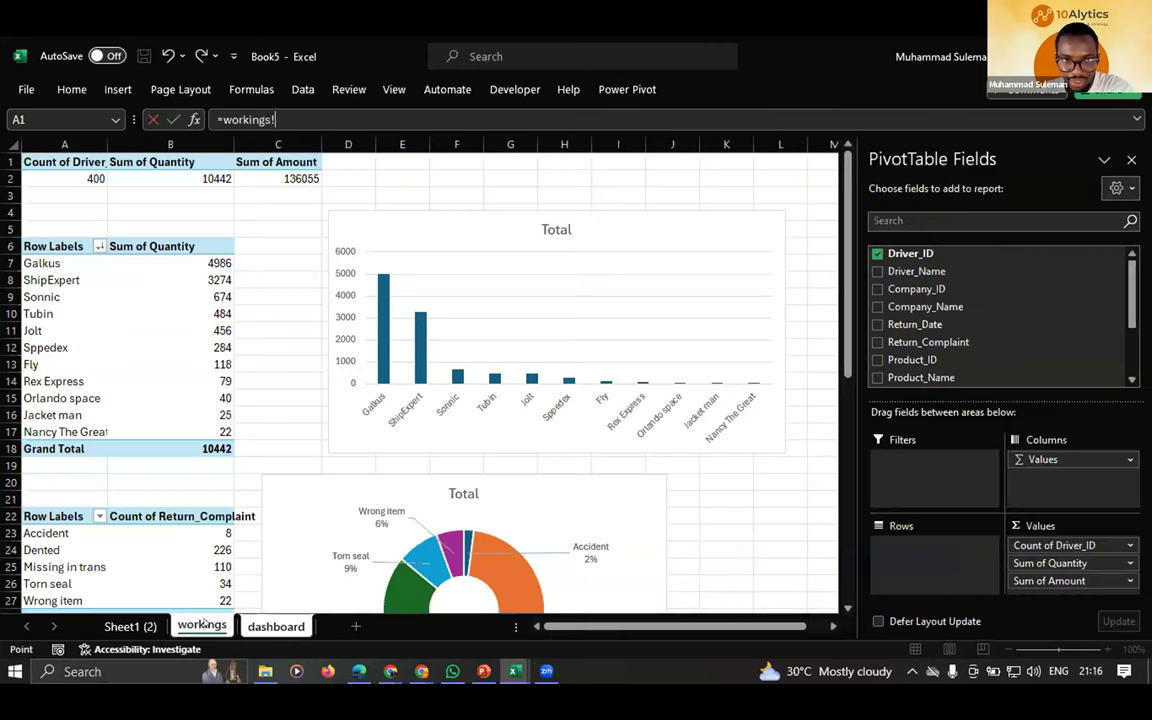
{"action": "left_click", "coordinate": [72, 170]}
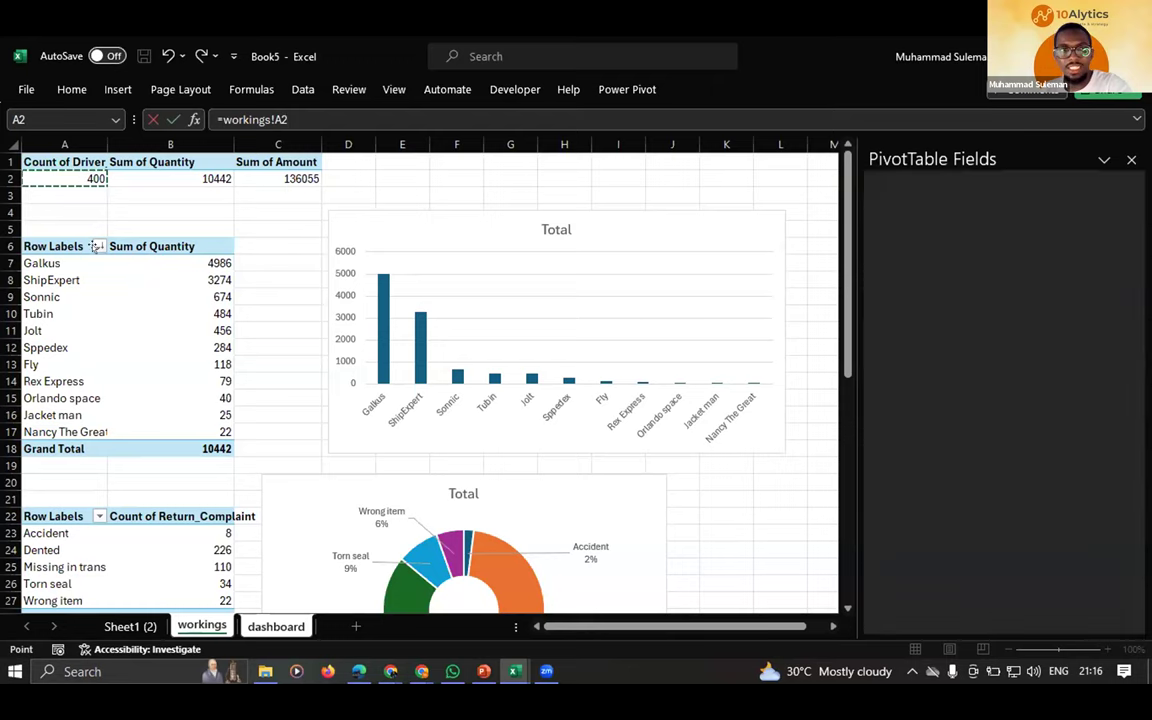
{"action": "key", "text": "Return"}
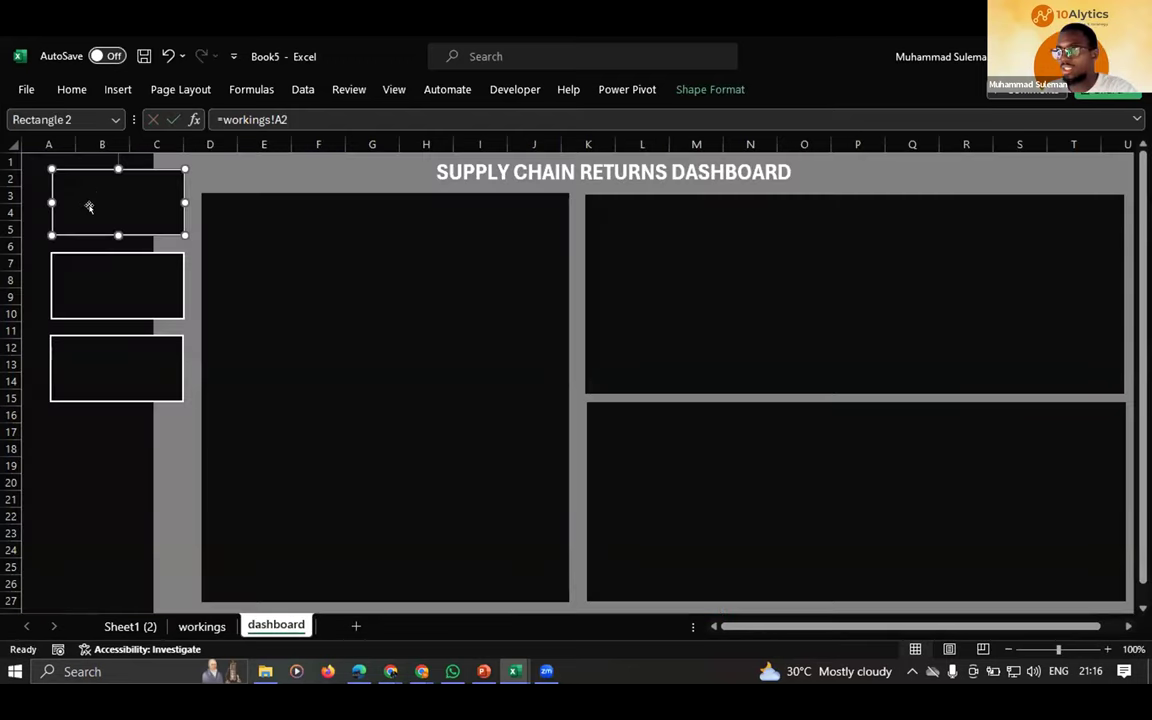
- Set the text fill of the top sidebar card to white
{"action": "left_click_drag", "start_coordinate": [134, 195], "coordinate": [100, 195]}
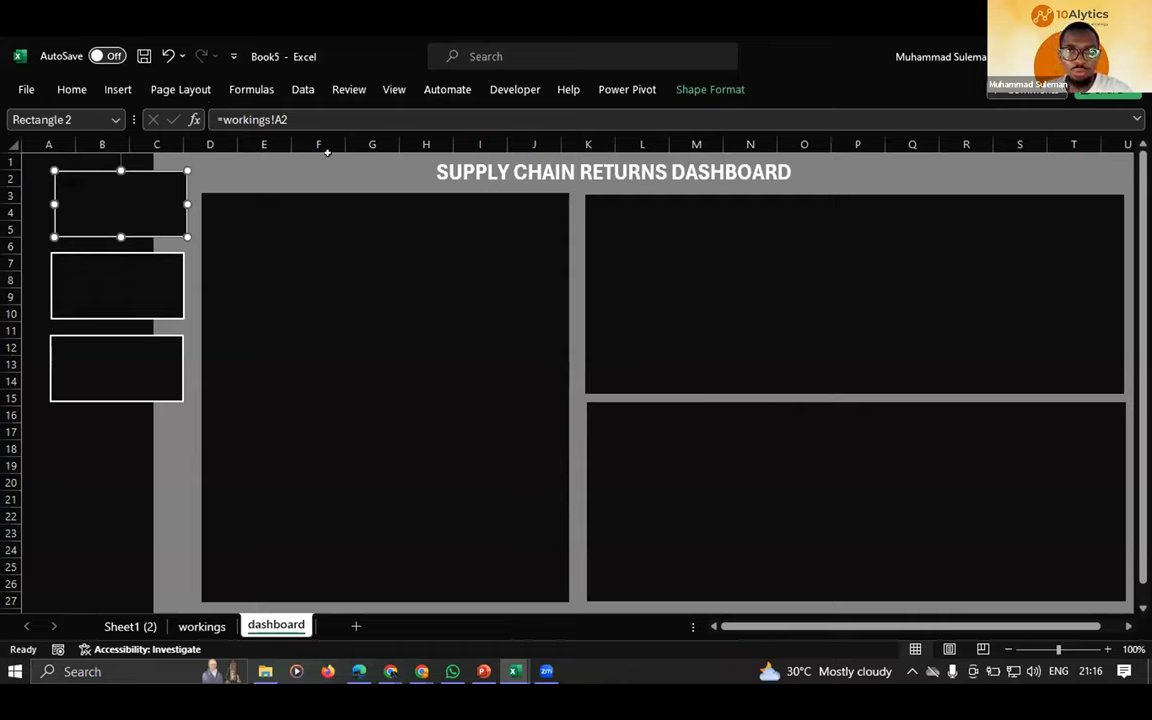
{"action": "left_click", "coordinate": [695, 88]}
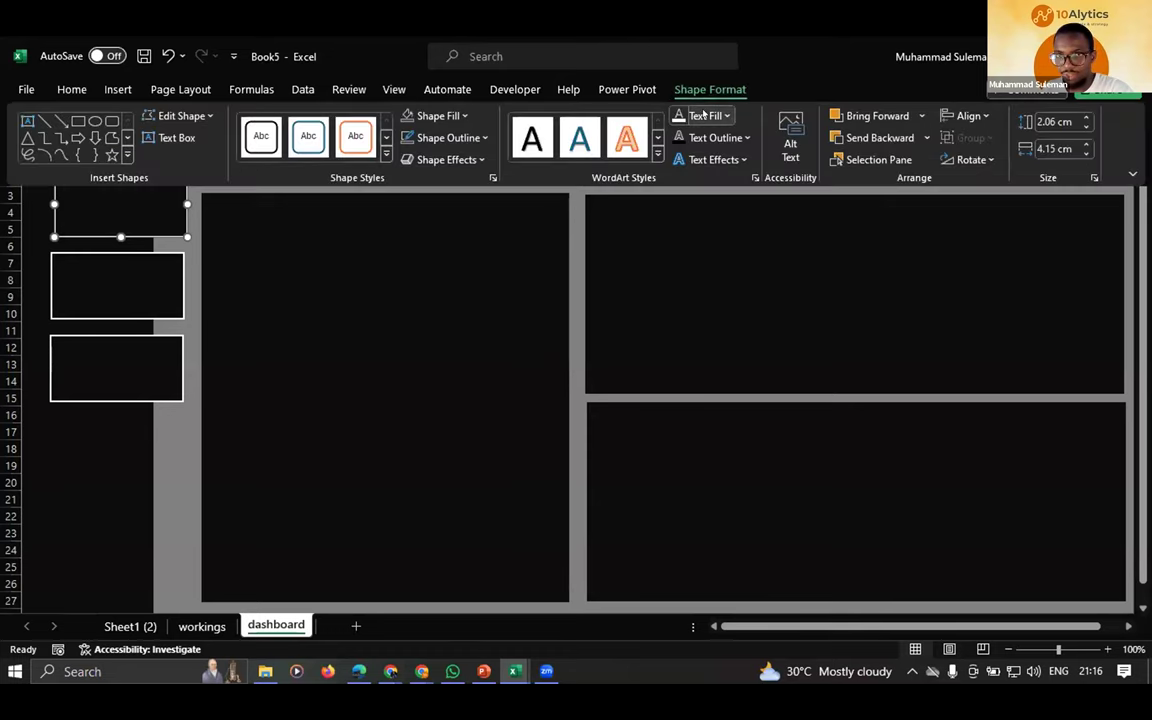
{"action": "left_click", "coordinate": [706, 116]}
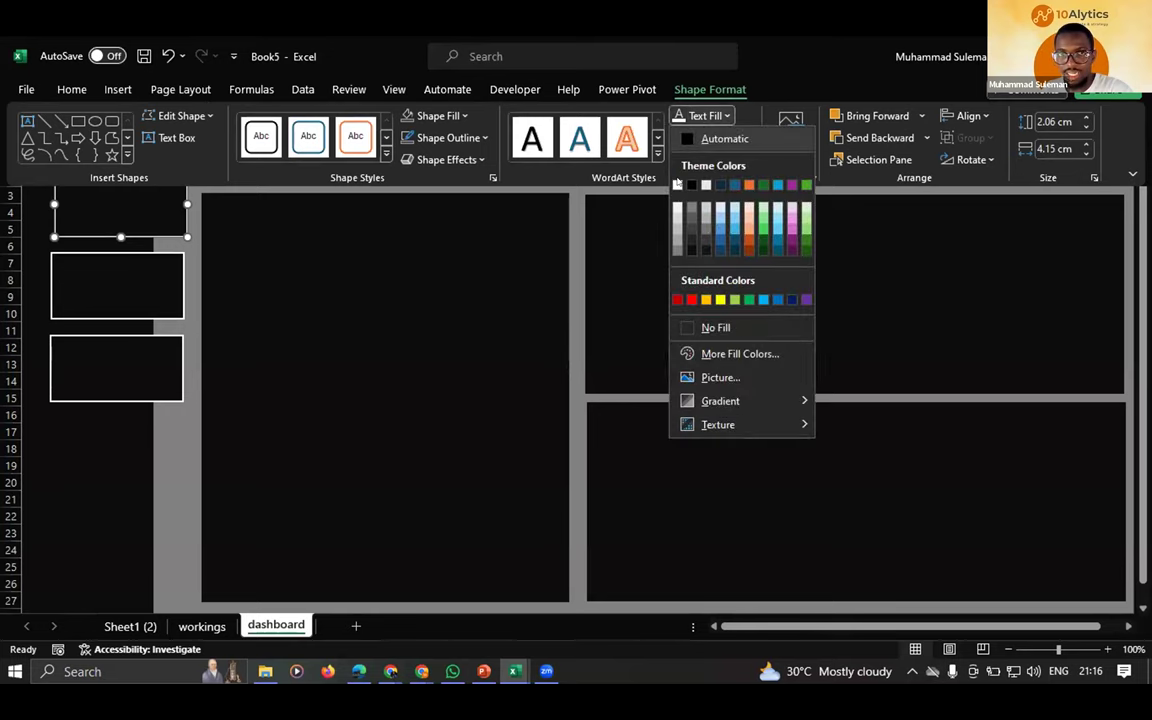
{"action": "left_click", "coordinate": [298, 373]}
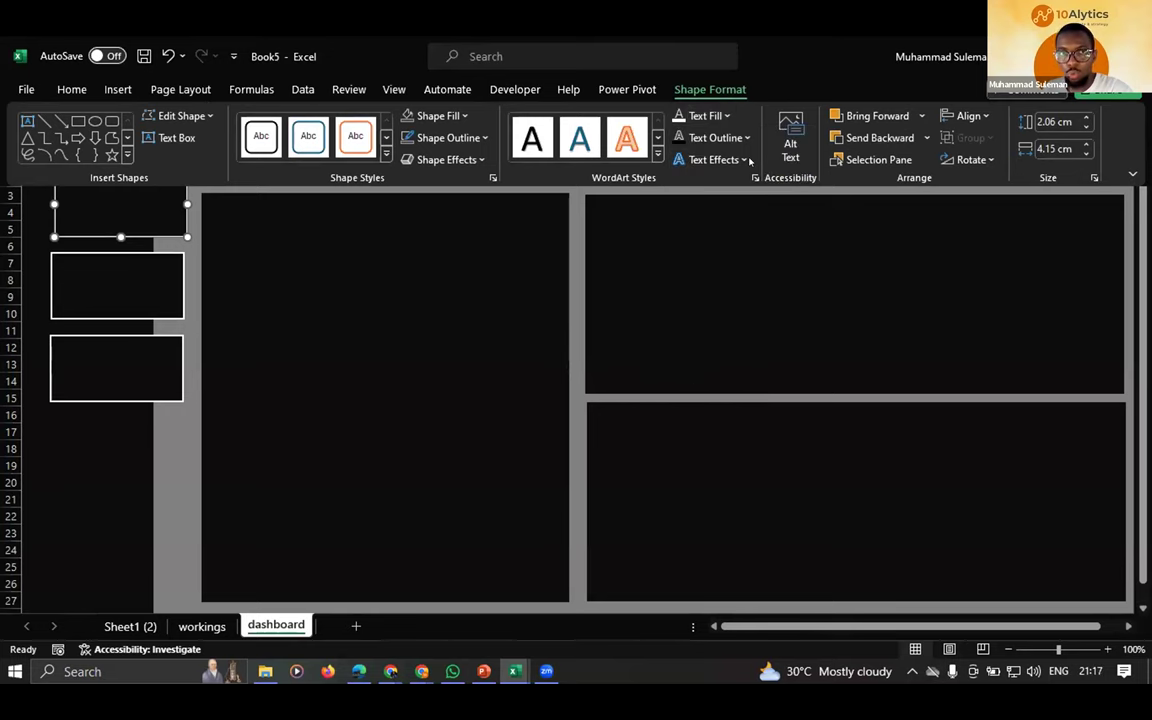
{"action": "left_click", "coordinate": [119, 195]}
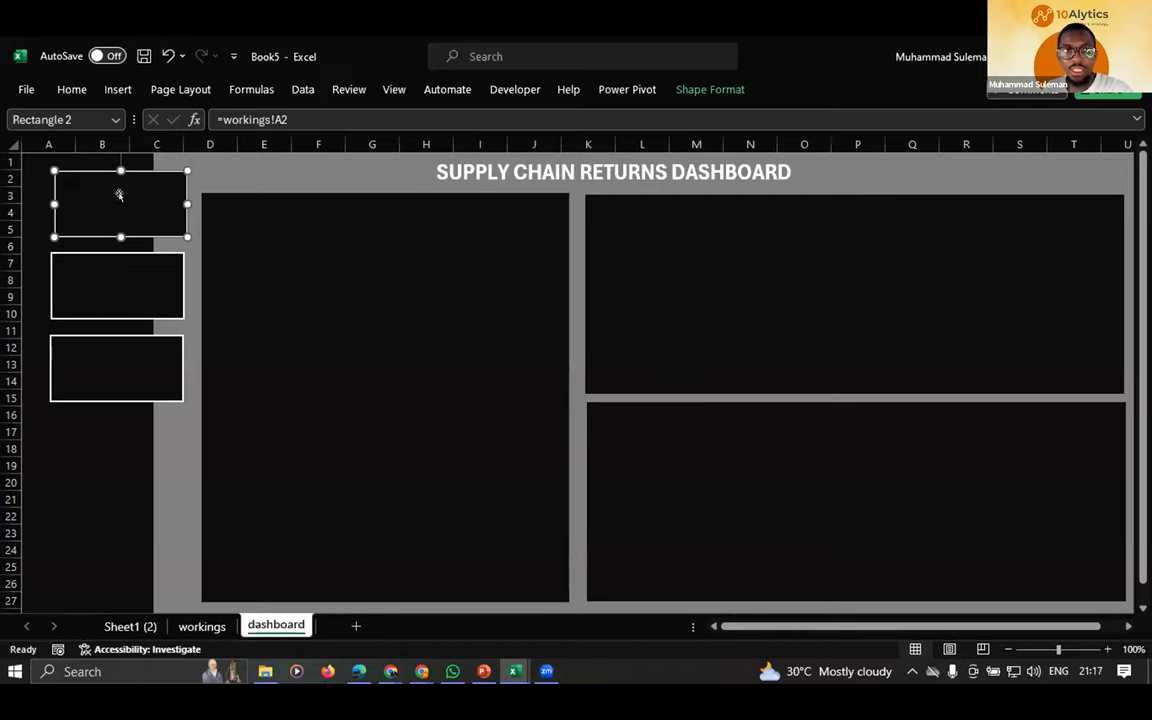
{"action": "left_click", "coordinate": [718, 91]}
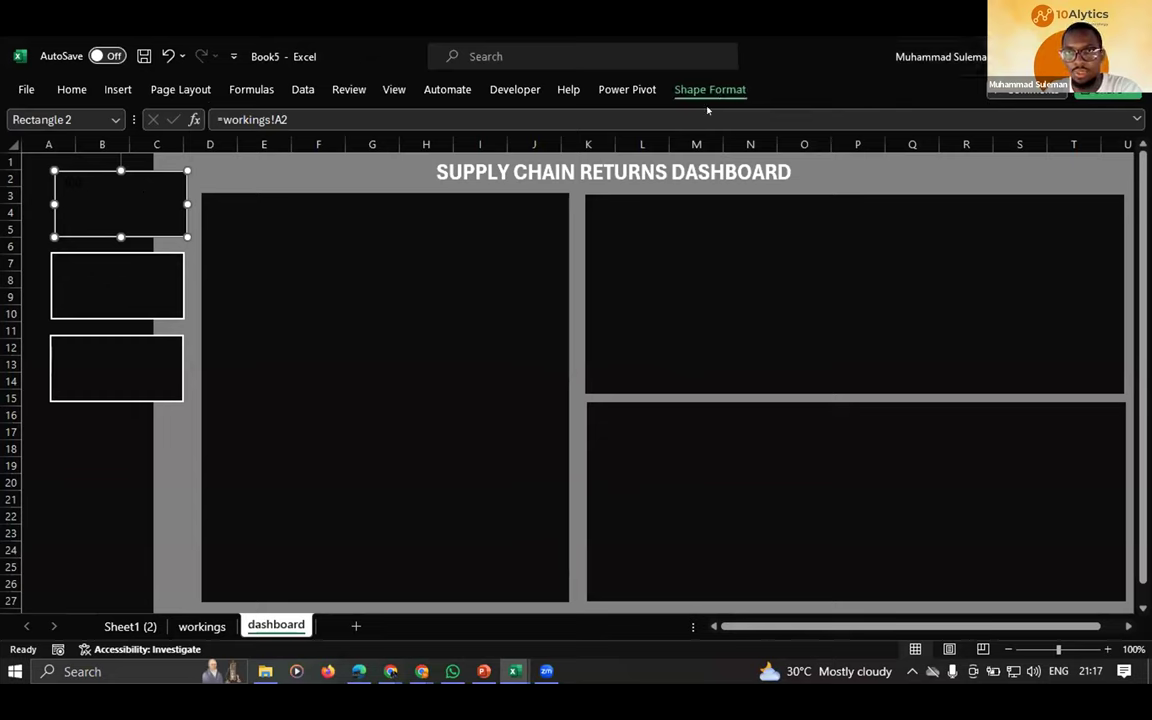
{"action": "left_click", "coordinate": [706, 115]}
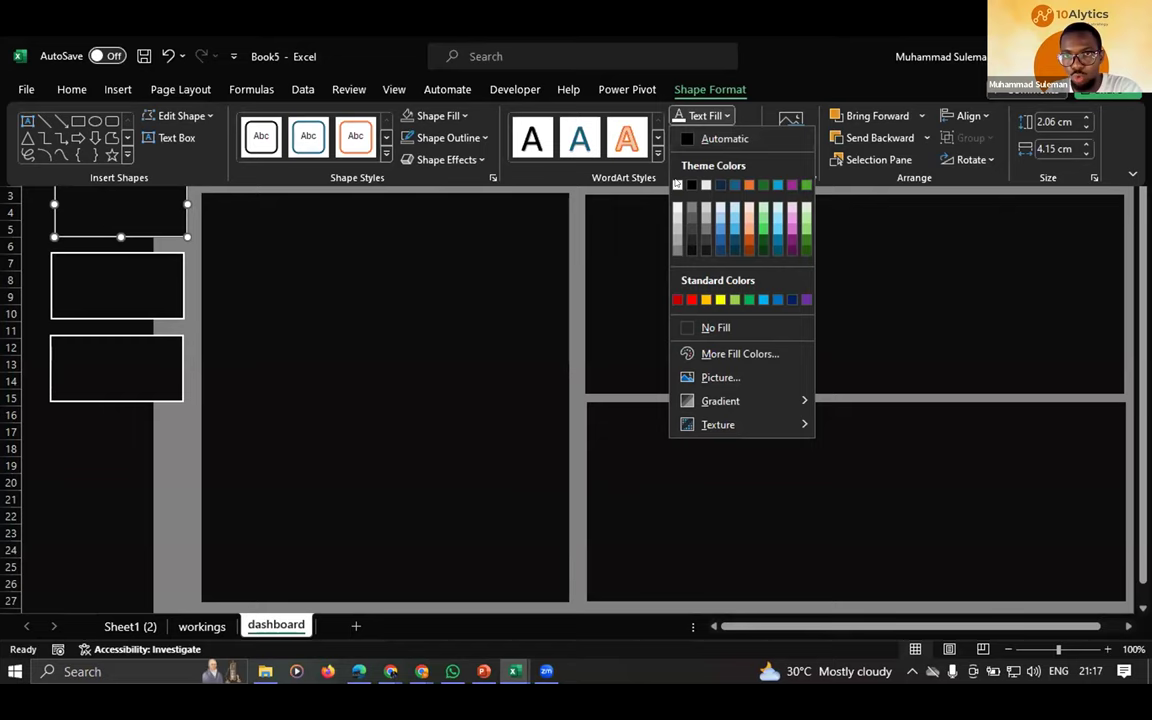
{"action": "left_click", "coordinate": [130, 178]}
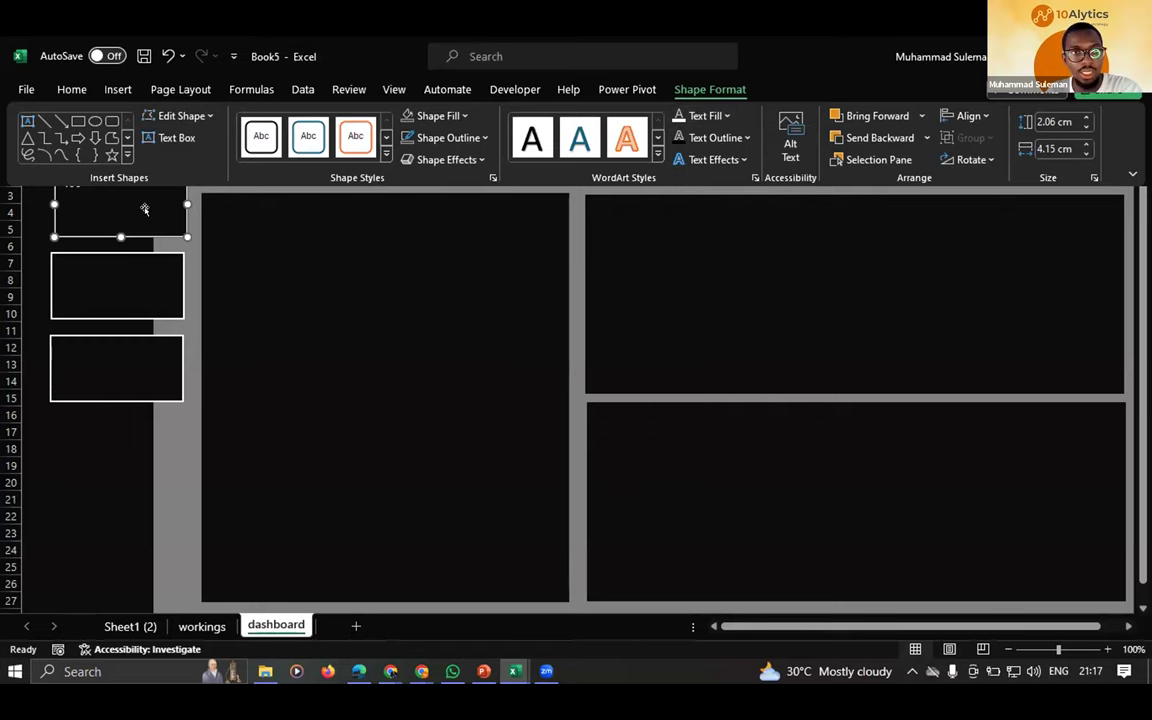
{"action": "left_click", "coordinate": [70, 176]}
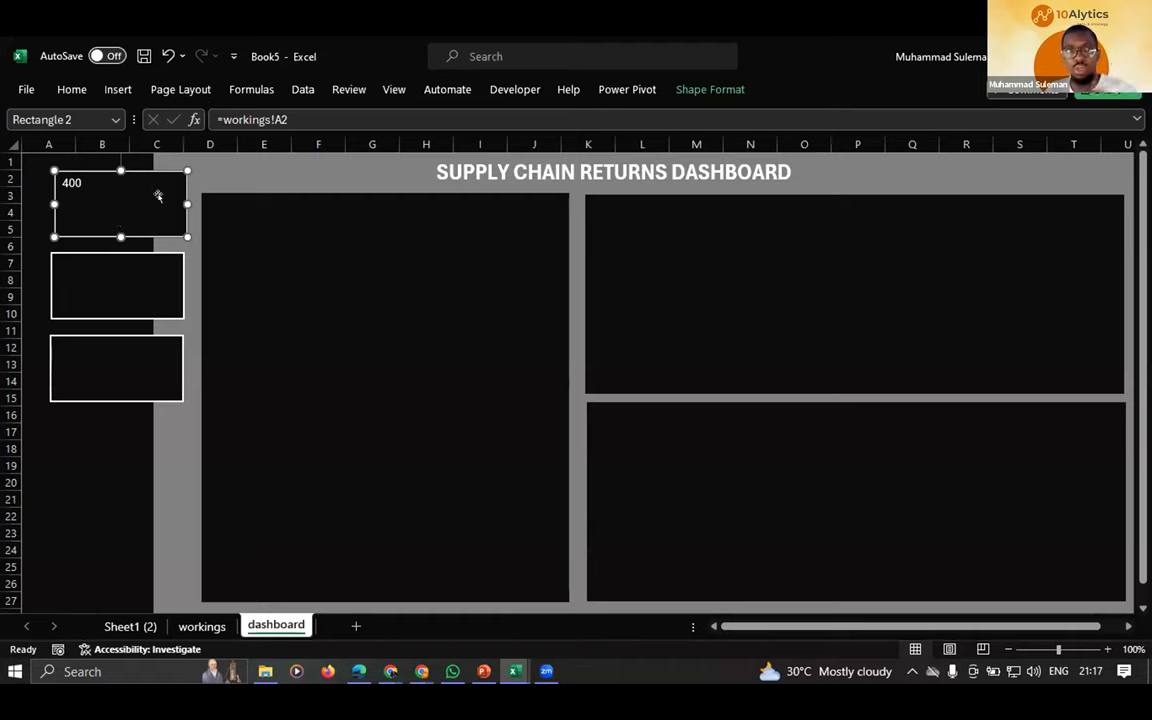
- Enlarge the top sidebar card's number to 24 pt and align it to the card's bottom centre
{"action": "left_click", "coordinate": [70, 90]}
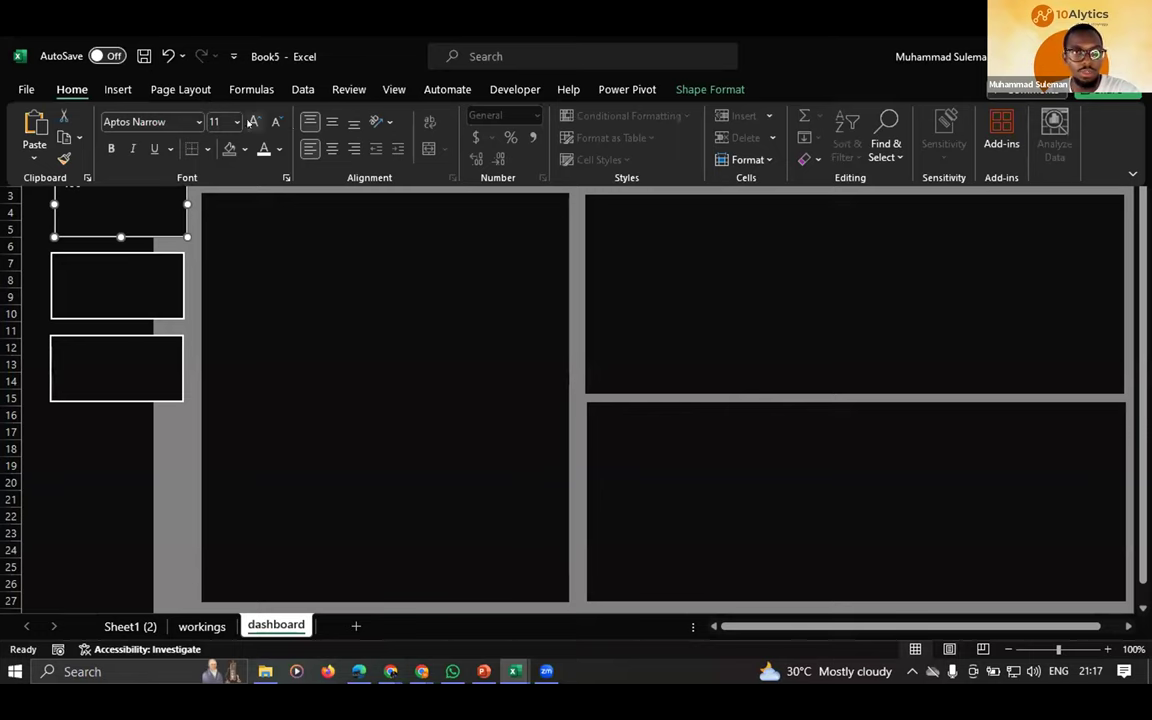
{"action": "left_click", "coordinate": [252, 121]}
{"action": "left_click", "coordinate": [252, 121]}
{"action": "left_click", "coordinate": [252, 121]}
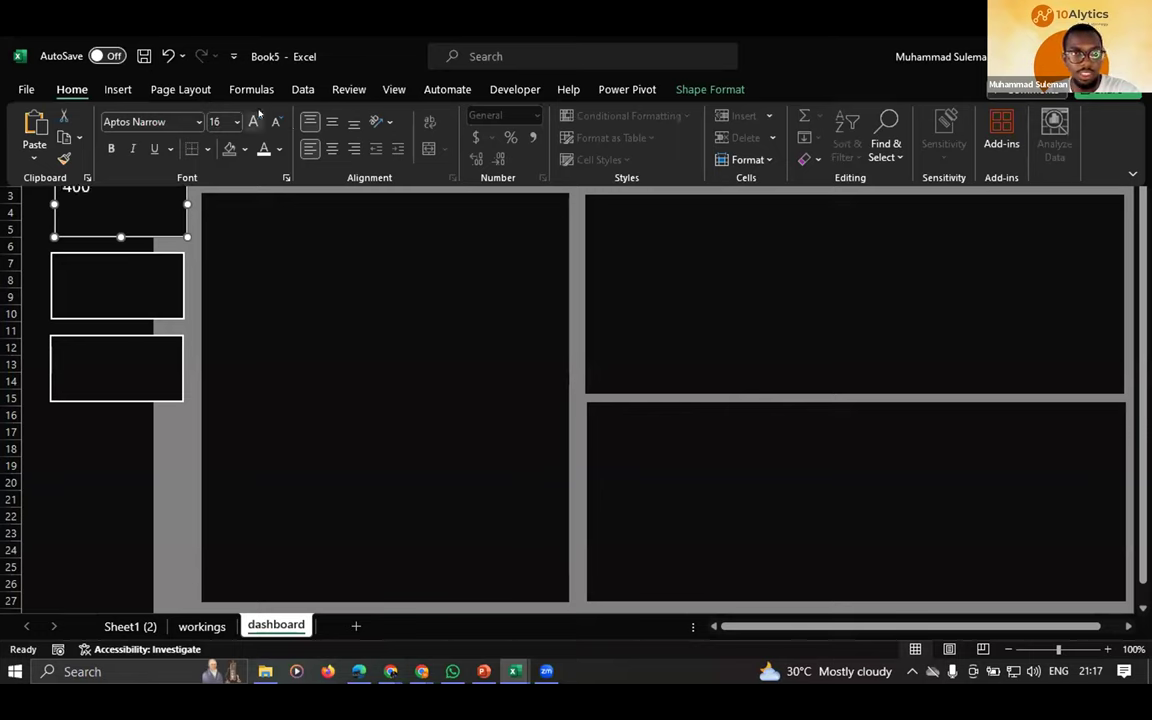
{"action": "left_click", "coordinate": [253, 121]}
{"action": "left_click", "coordinate": [253, 121]}
{"action": "left_click", "coordinate": [253, 121]}
{"action": "left_click", "coordinate": [253, 121]}
{"action": "key", "text": "ctrl+z"}
{"action": "key", "text": "ctrl+z"}
{"action": "key", "text": "ctrl+shift+period"}
{"action": "key", "text": "ctrl+shift+period"}
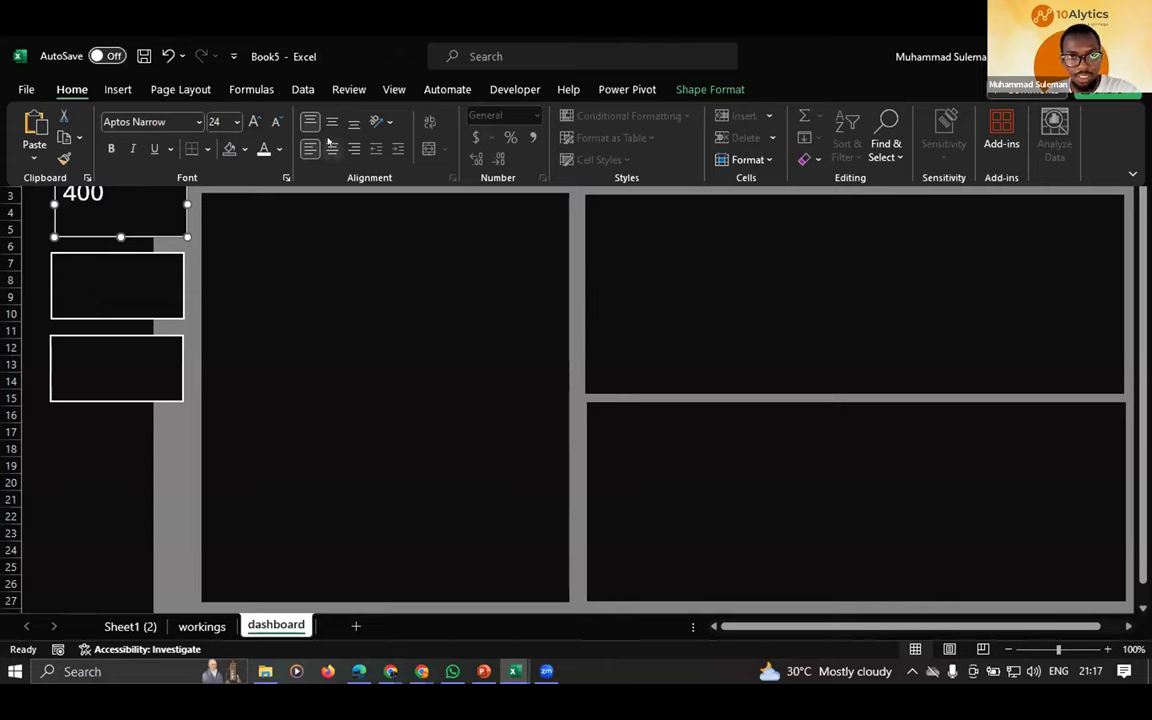
{"action": "left_click", "coordinate": [331, 148]}
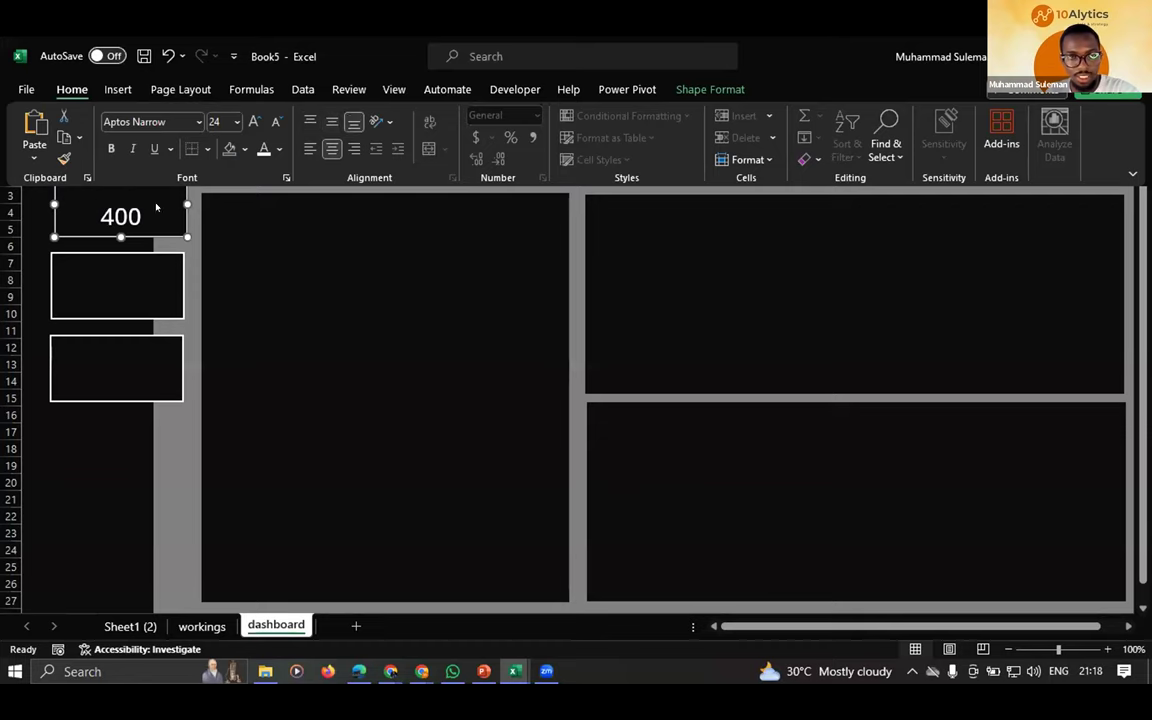
{"action": "key", "text": "ctrl+F1"}
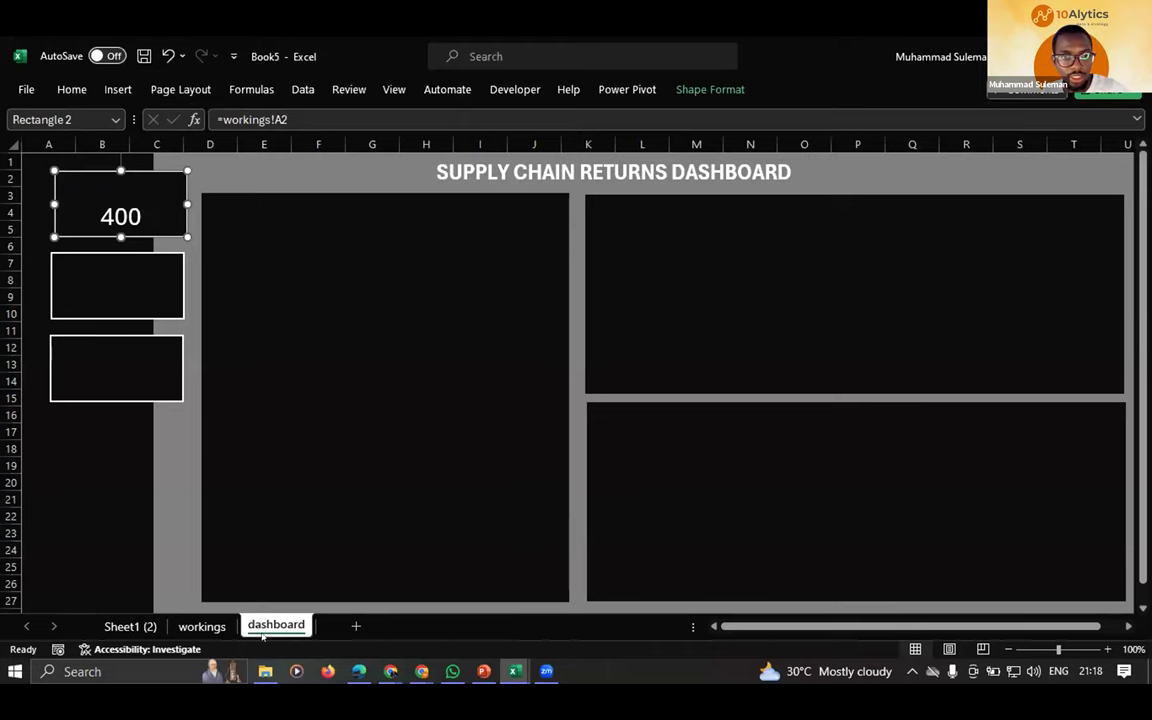
- Link the middle sidebar card to the quantity total with the formula =workings!B2
{"action": "key", "text": "ctrl+Page_Up"}
{"action": "key", "text": "ctrl+Page_Down"}
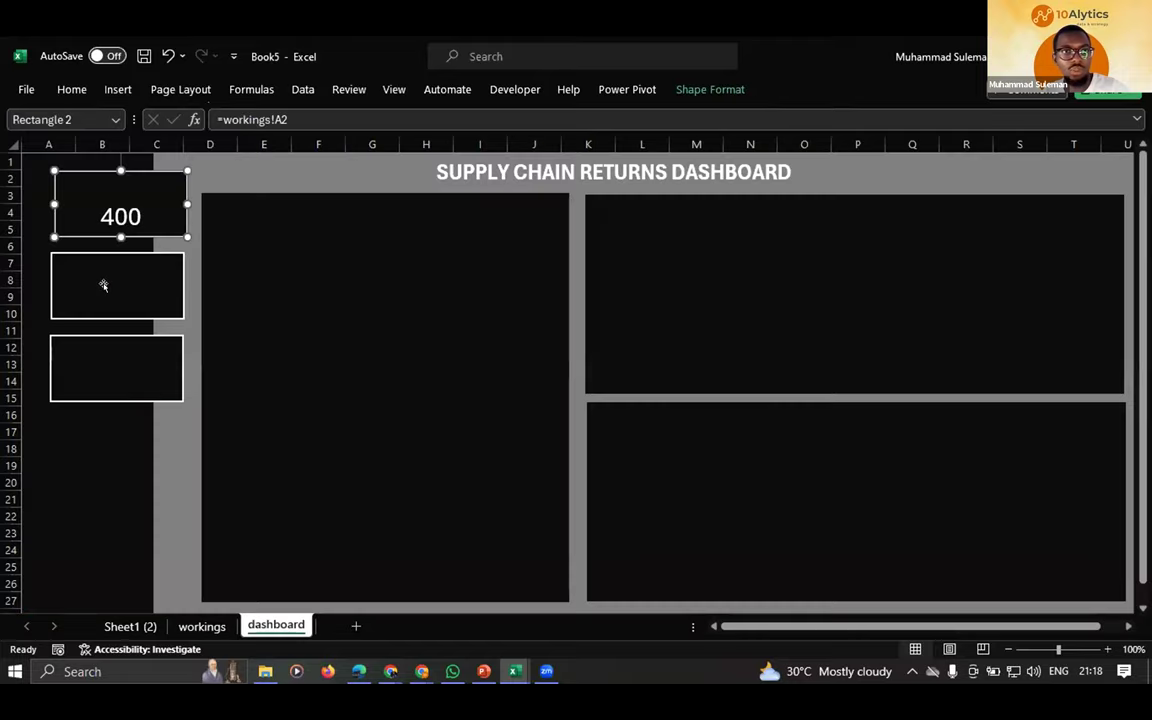
{"action": "key", "text": "Tab"}
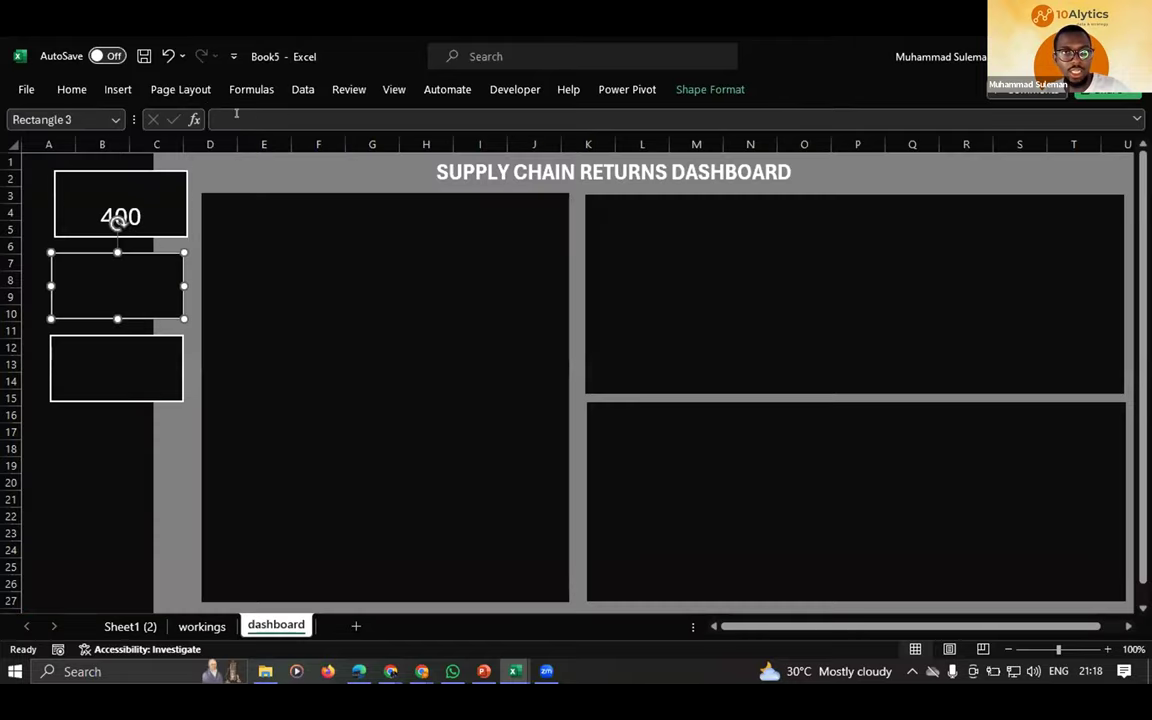
{"action": "left_click", "coordinate": [236, 115]}
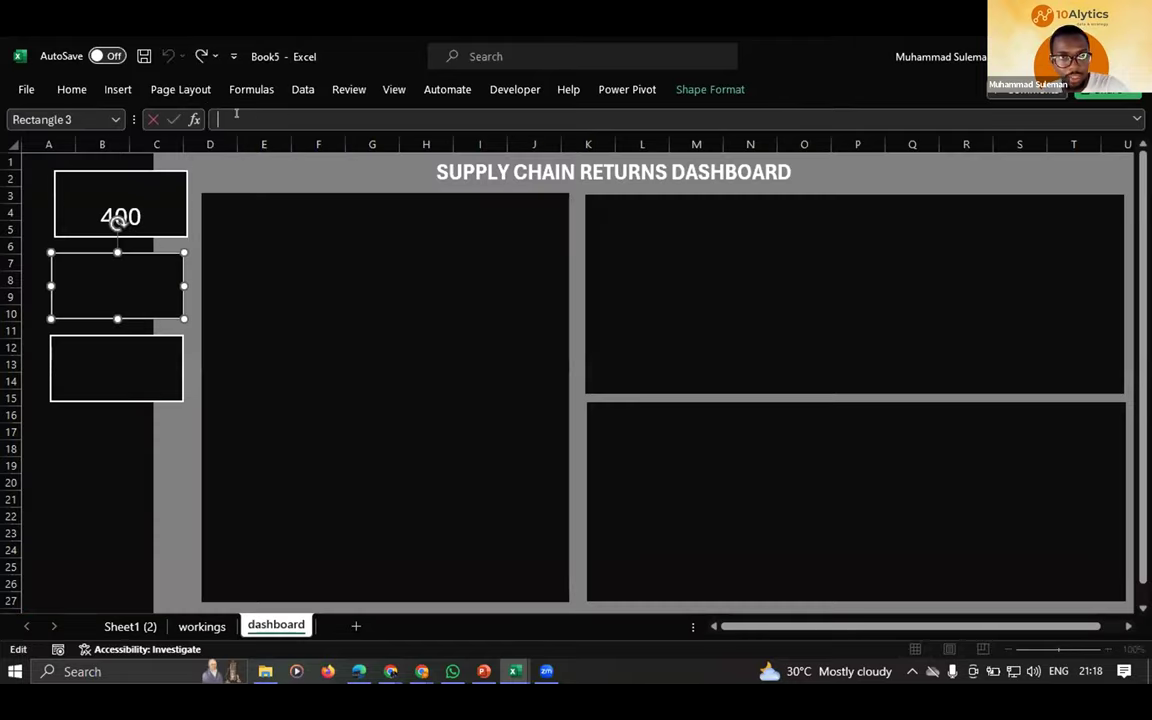
{"action": "type", "text": "="}
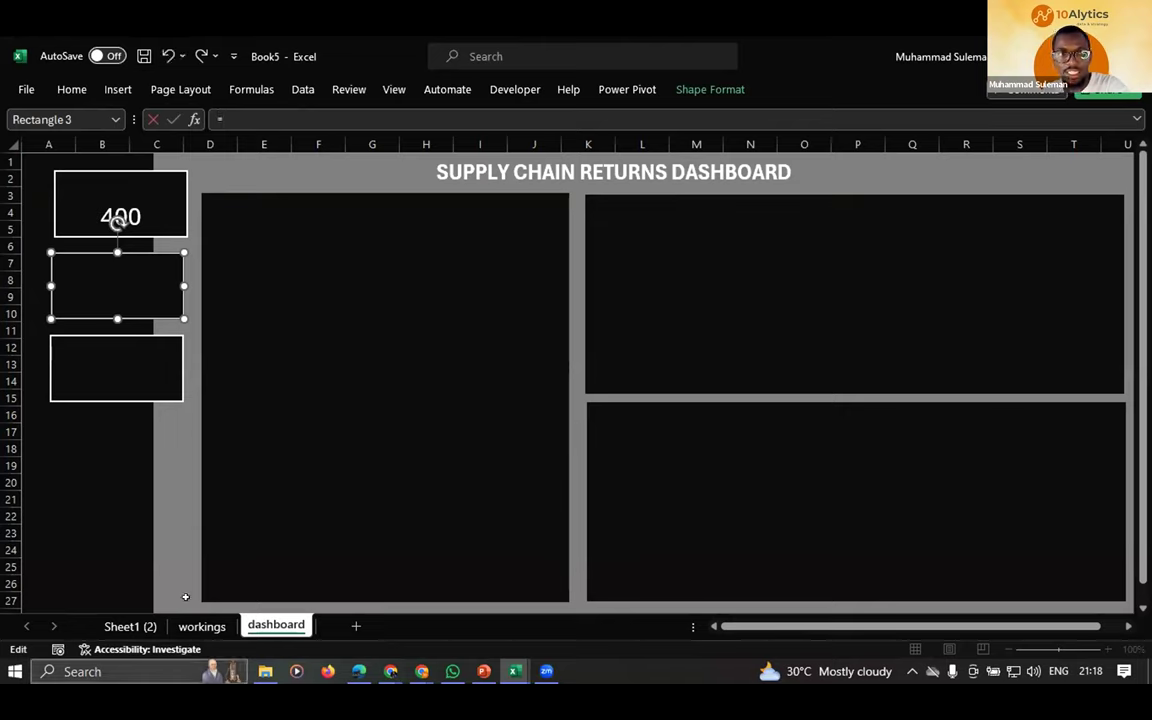
{"action": "left_click", "coordinate": [202, 626]}
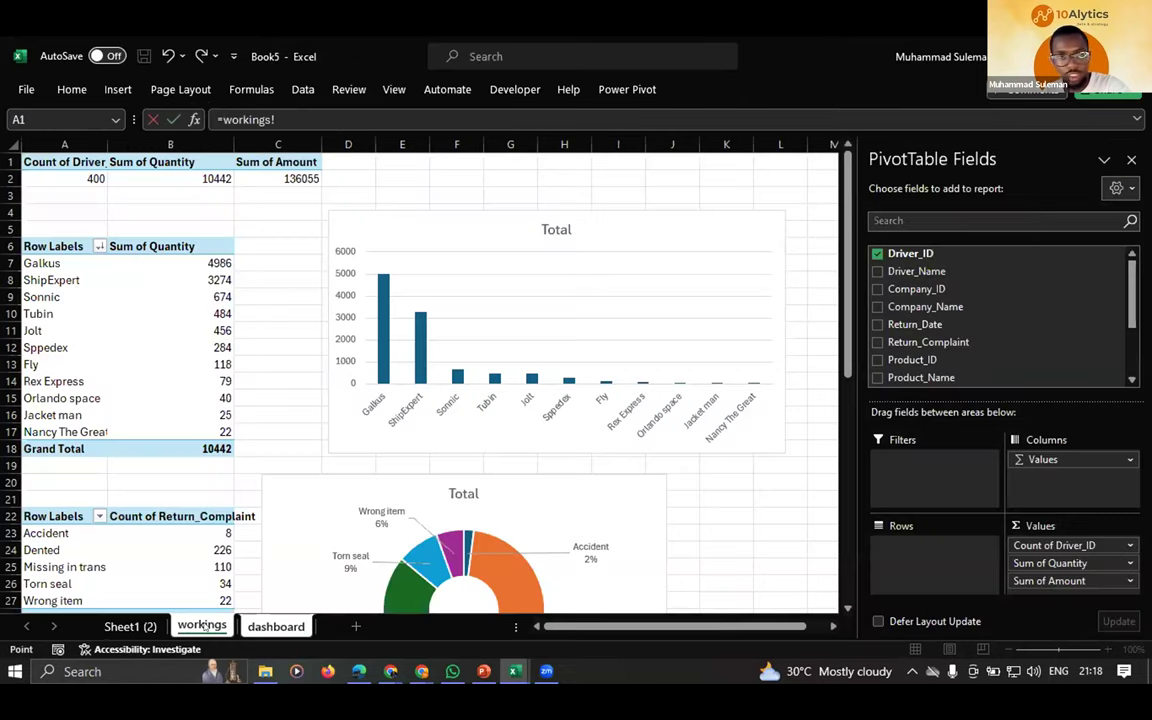
{"action": "left_click", "coordinate": [162, 178]}
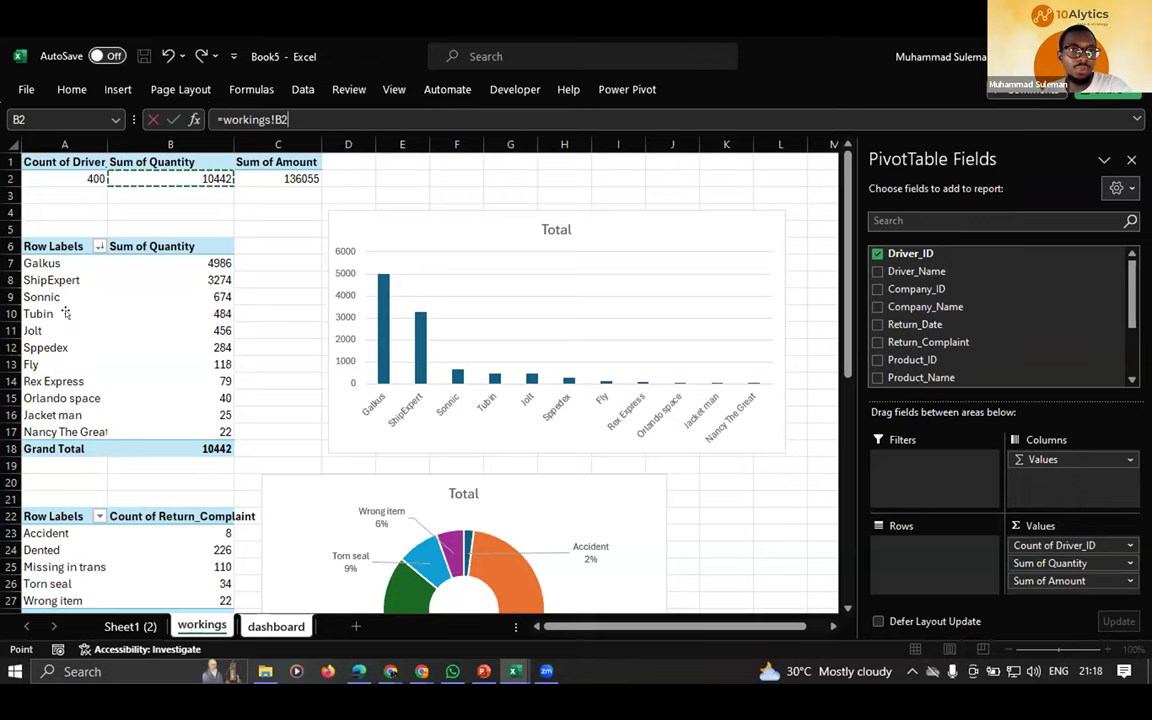
{"action": "key", "text": "Return"}
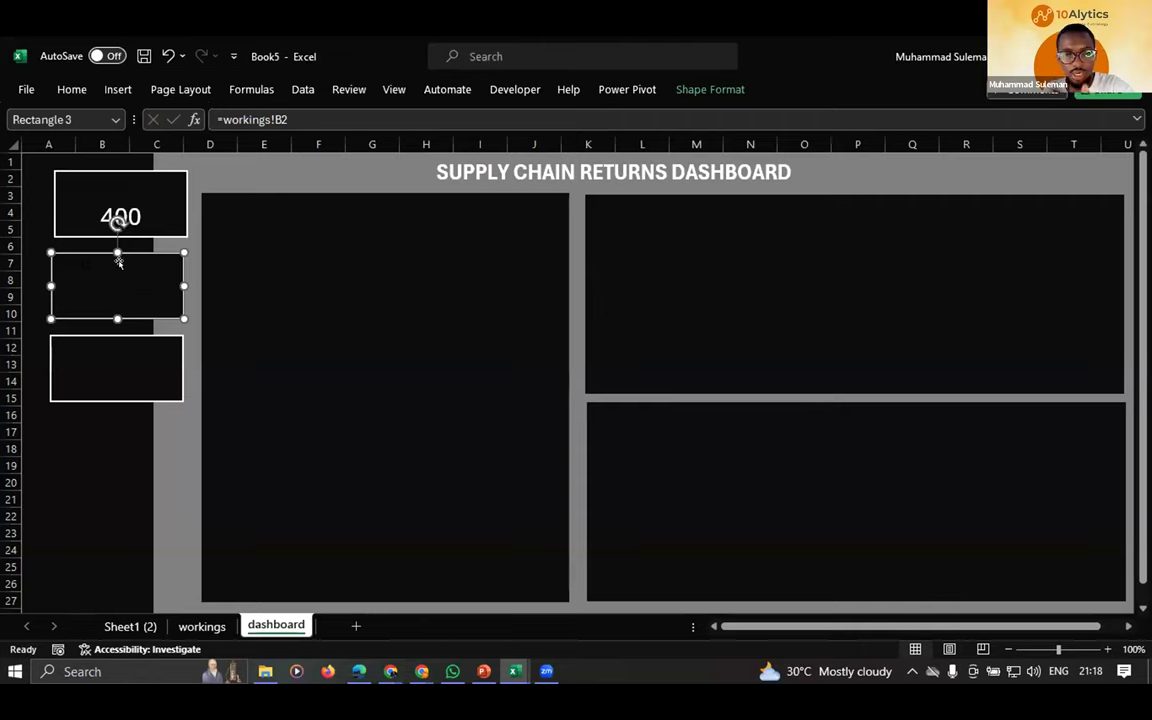
- Link the lowest sidebar card to the amount total with the formula =workings!C2
{"action": "left_click", "coordinate": [92, 350]}
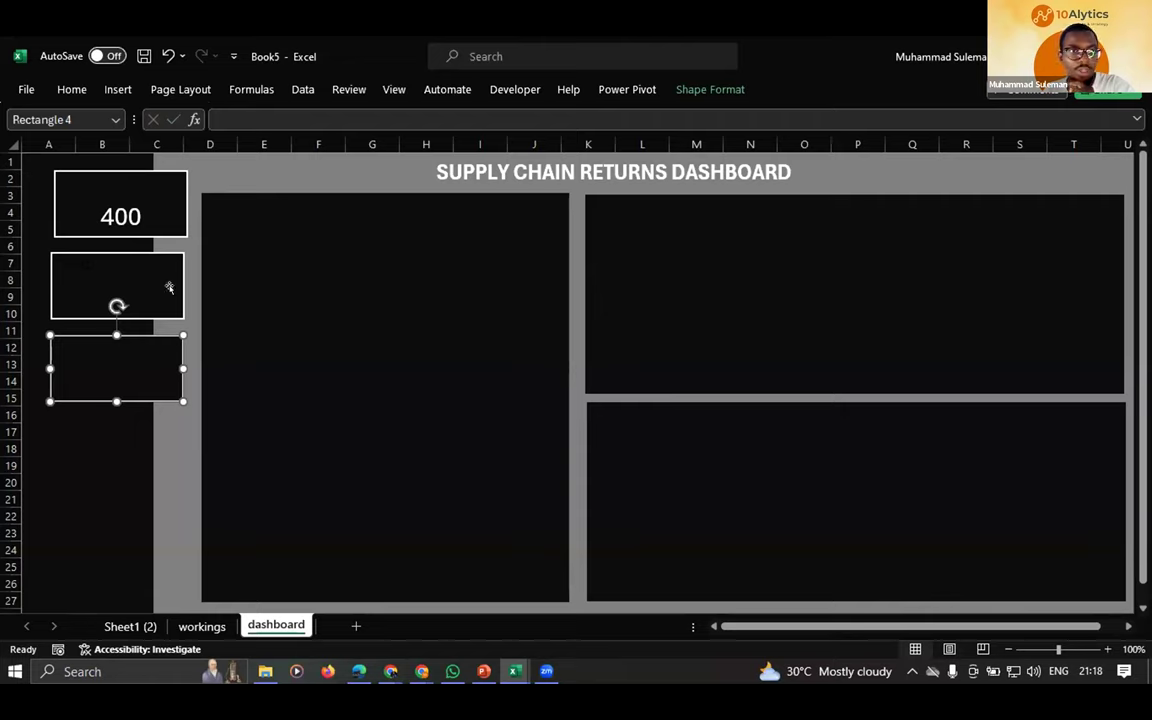
{"action": "left_click", "coordinate": [226, 116]}
{"action": "type", "text": "="}
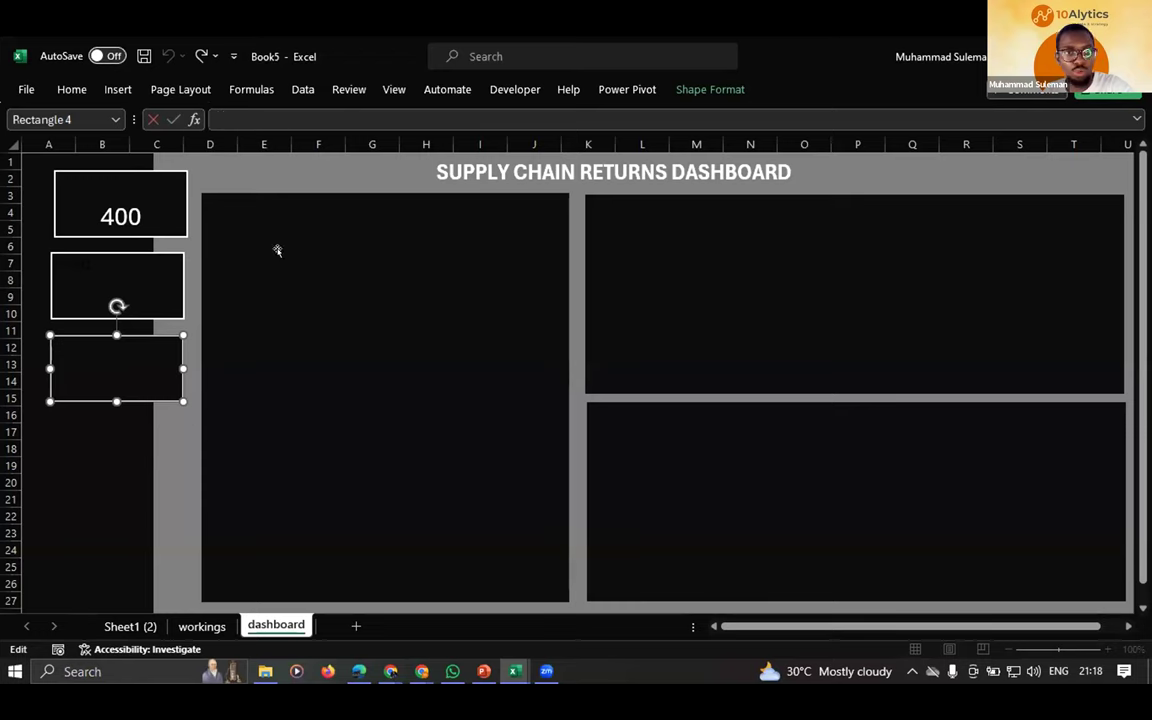
{"action": "left_click", "coordinate": [201, 626]}
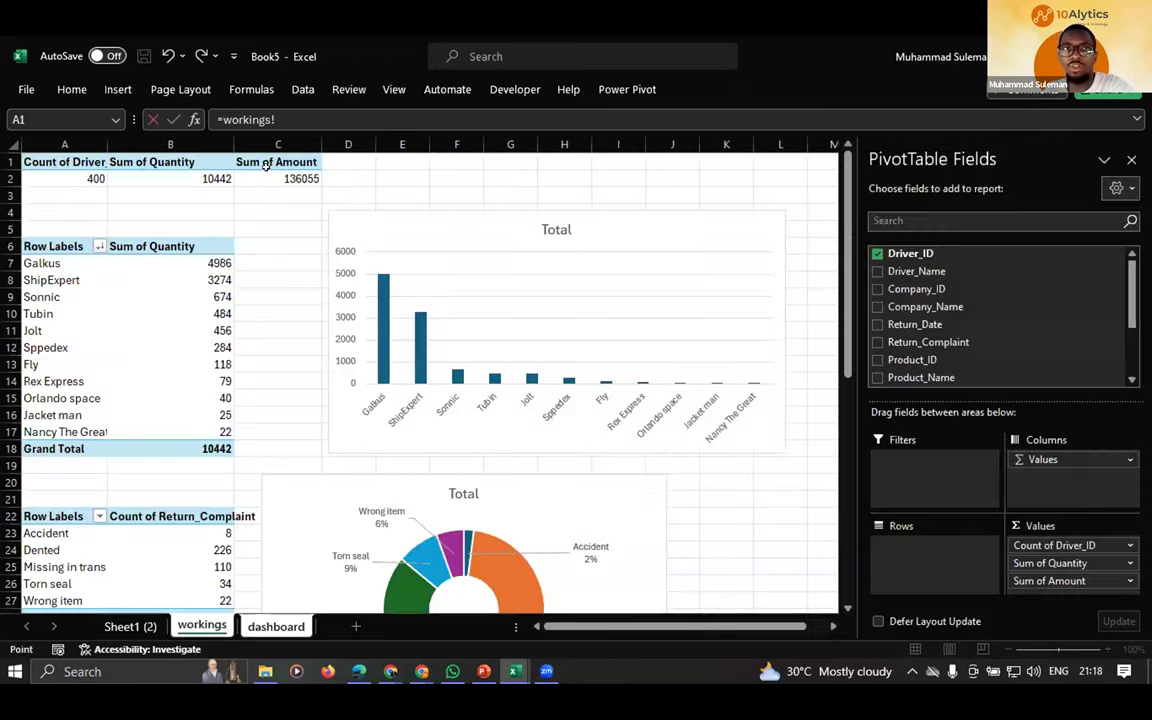
{"action": "left_click", "coordinate": [268, 174]}
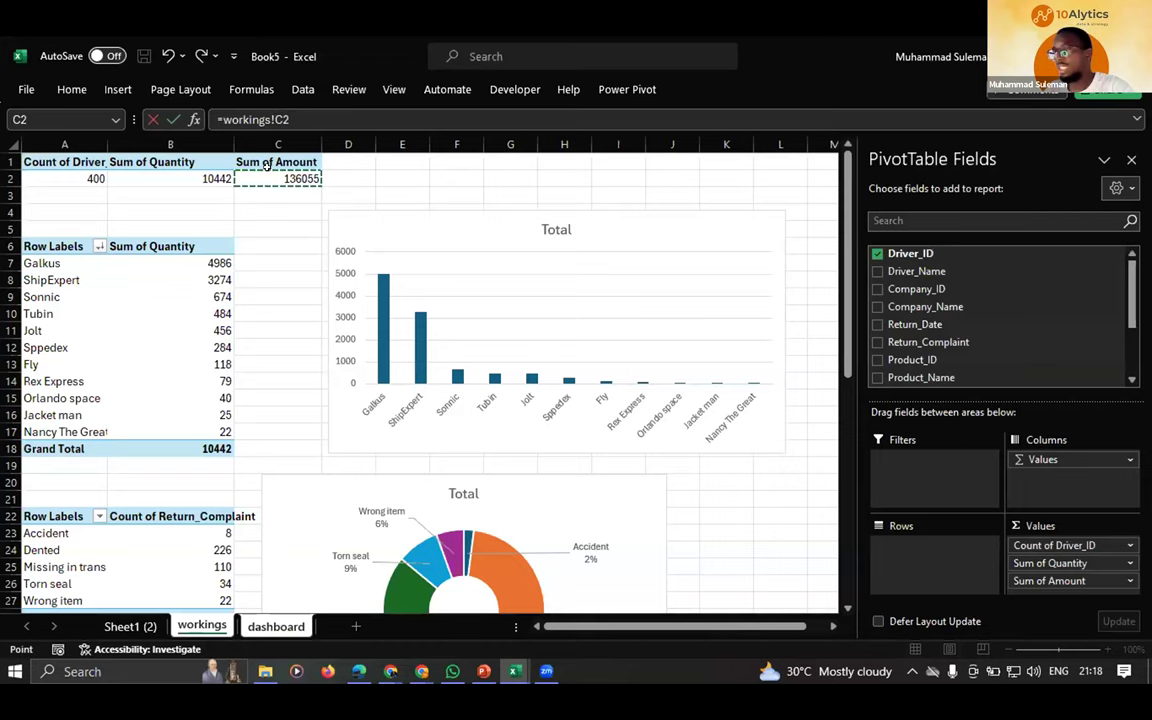
{"action": "key", "text": "Return"}
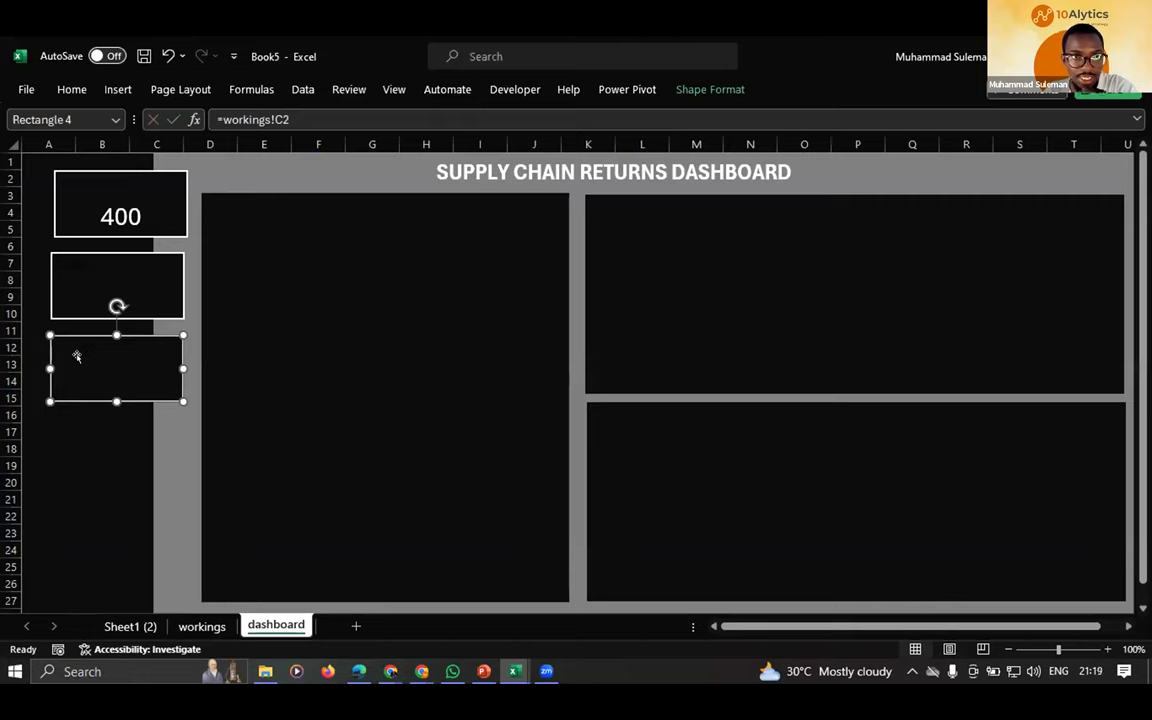
- Copy the top sidebar card's formatting to the middle and lowest sidebar cards with Format Painter
{"action": "left_click", "coordinate": [138, 192]}
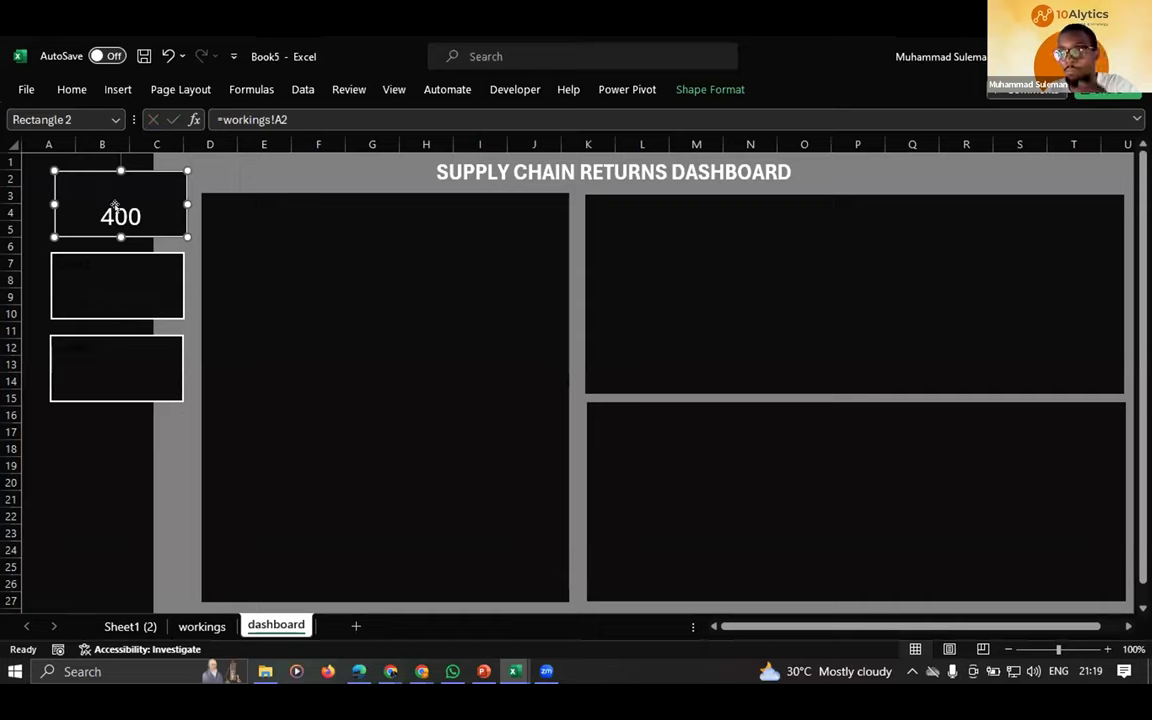
{"action": "left_click", "coordinate": [71, 89]}
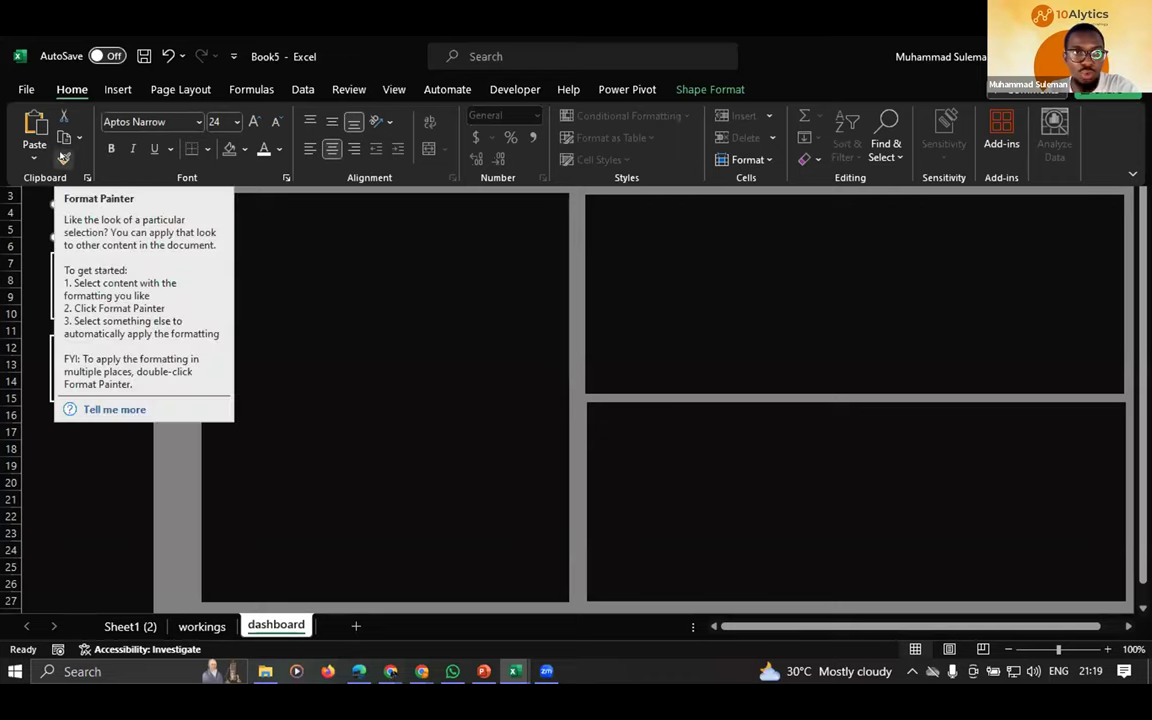
{"action": "left_click", "coordinate": [64, 160]}
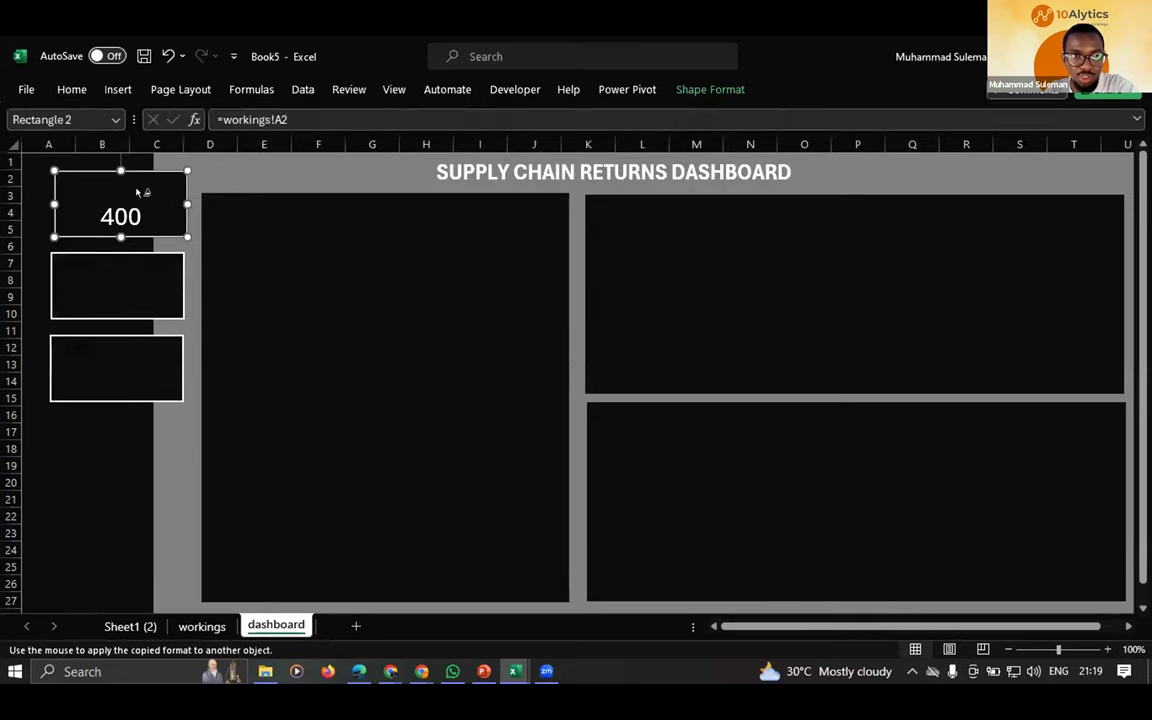
{"action": "left_click", "coordinate": [110, 270]}
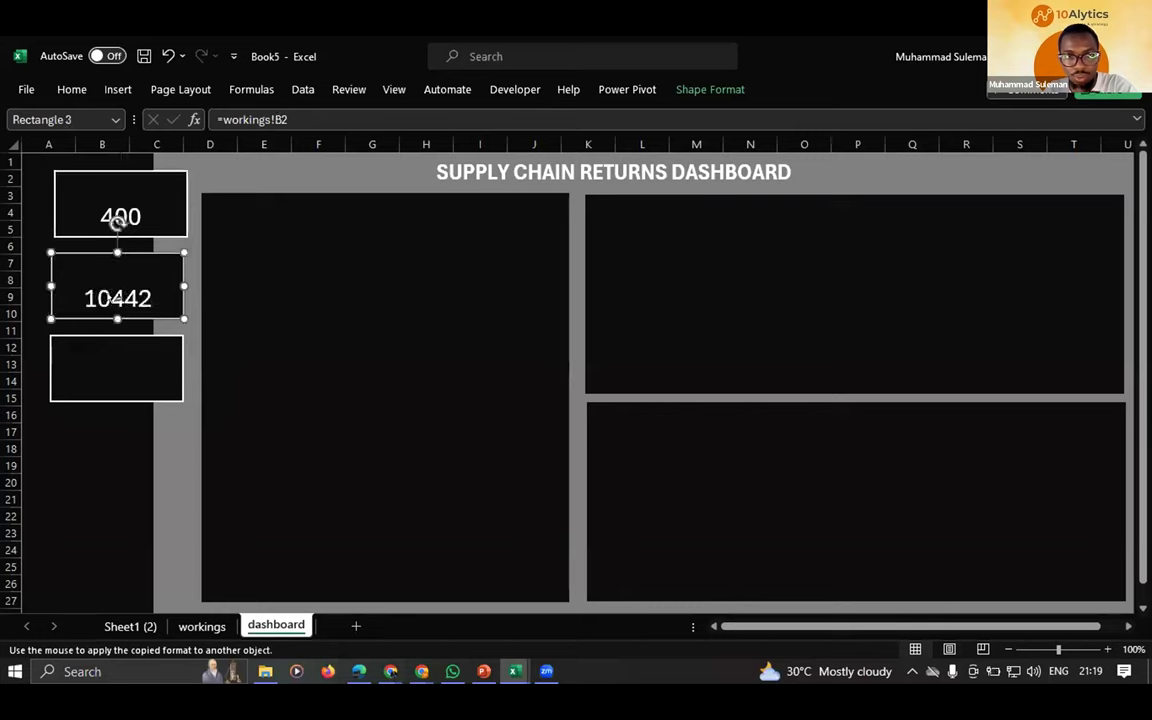
{"action": "left_click", "coordinate": [116, 357]}
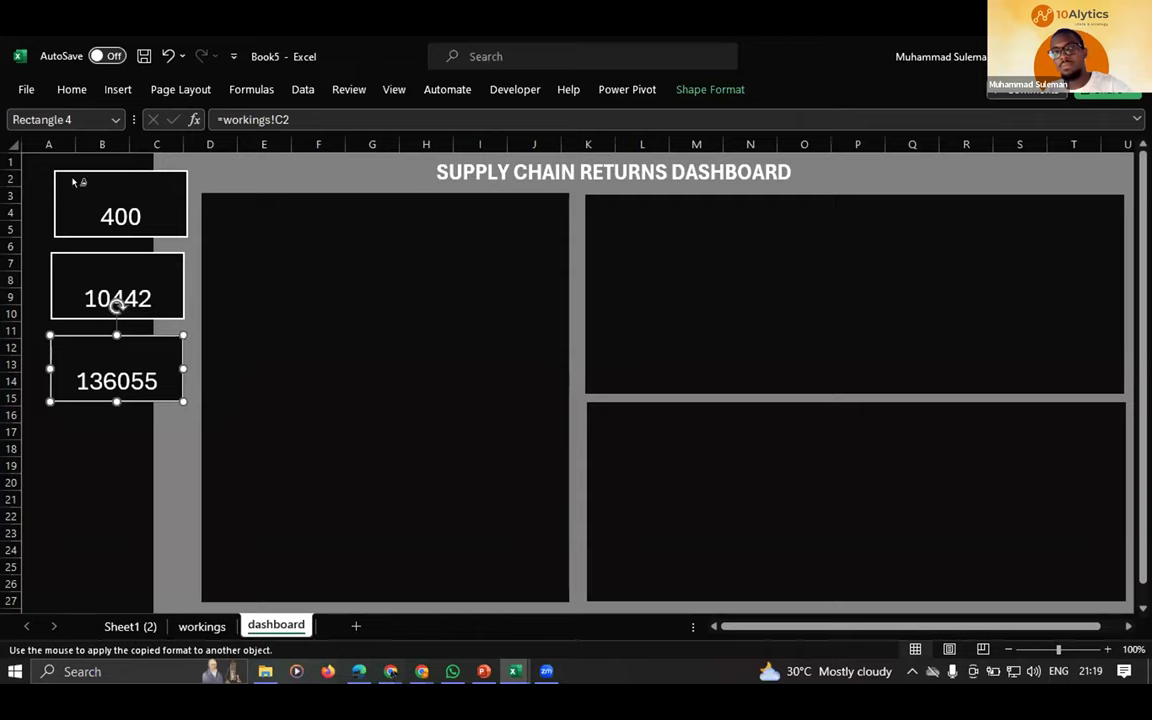
{"action": "left_click", "coordinate": [115, 368]}
{"action": "left_click", "coordinate": [98, 270]}
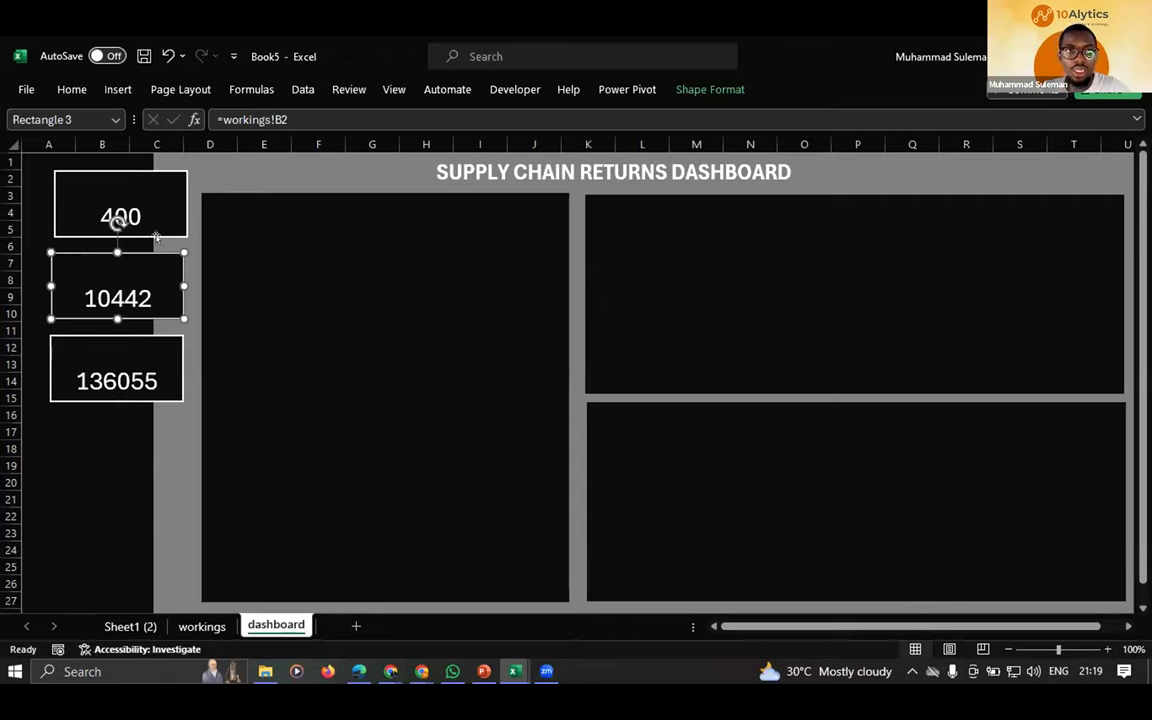
{"action": "left_click", "coordinate": [115, 185]}
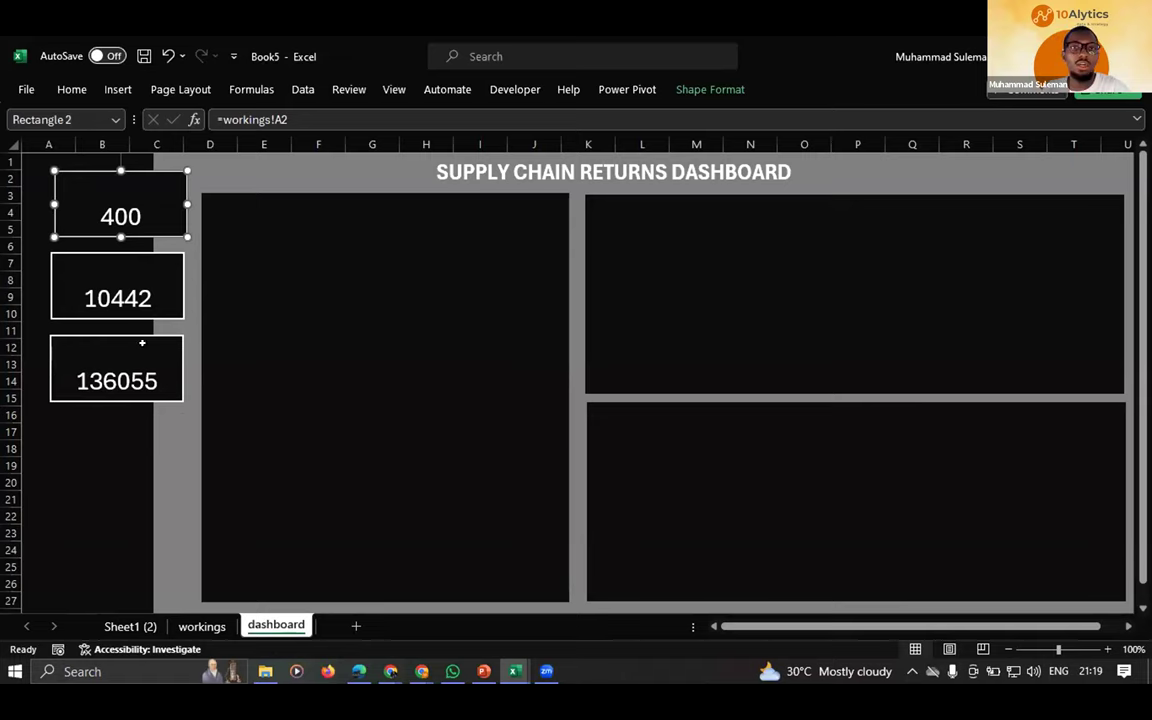
- Move the company quantity column chart from the workings sheet to the dashboard's upper-right panel and resize it to fit the panel
{"action": "key", "text": "ctrl+Page_Up"}
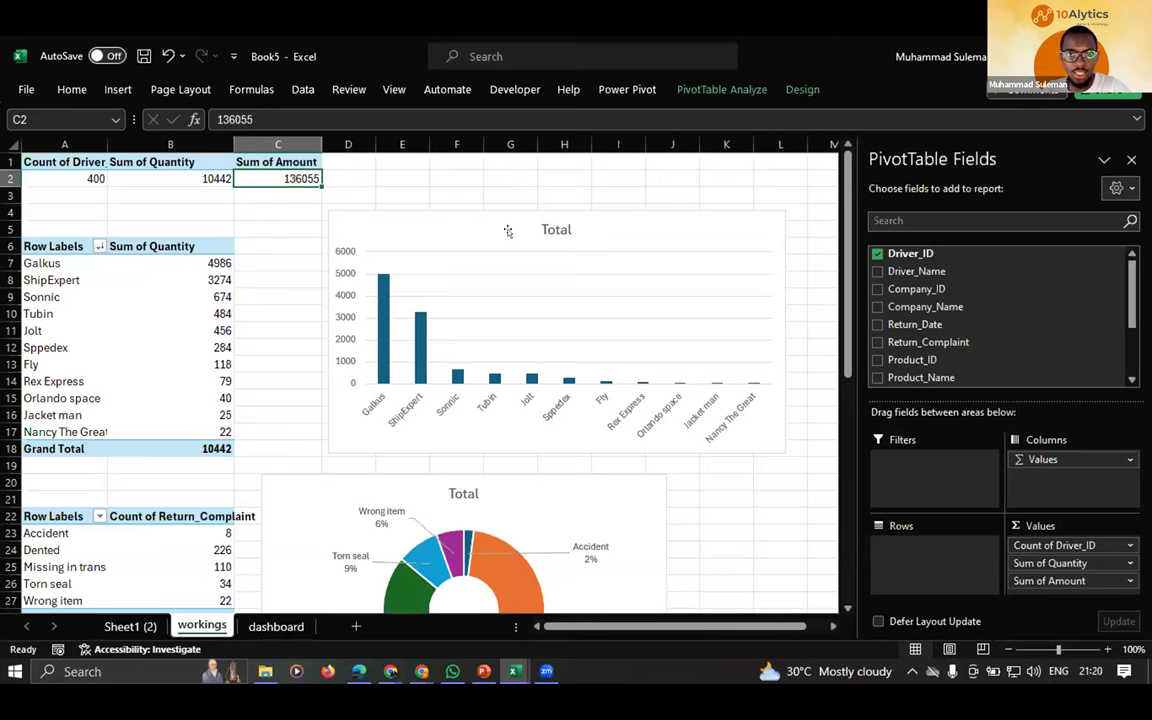
{"action": "left_click", "coordinate": [460, 226]}
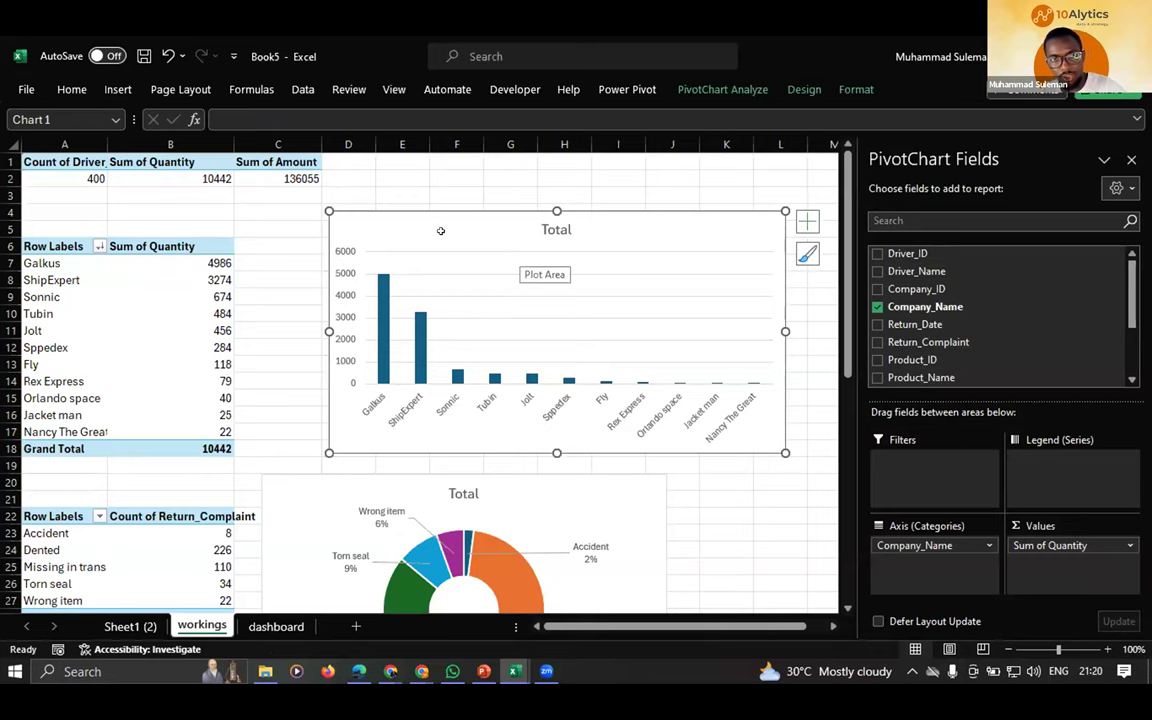
{"action": "key", "text": "Delete"}
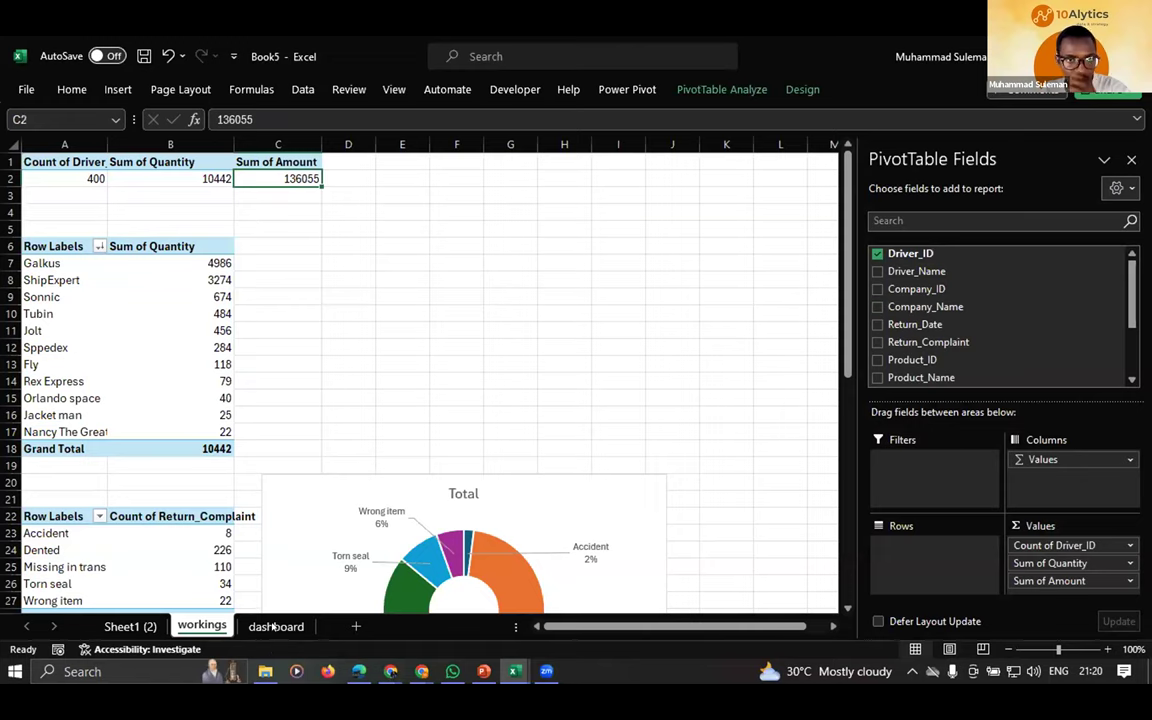
{"action": "key", "text": "ctrl+Page_Down"}
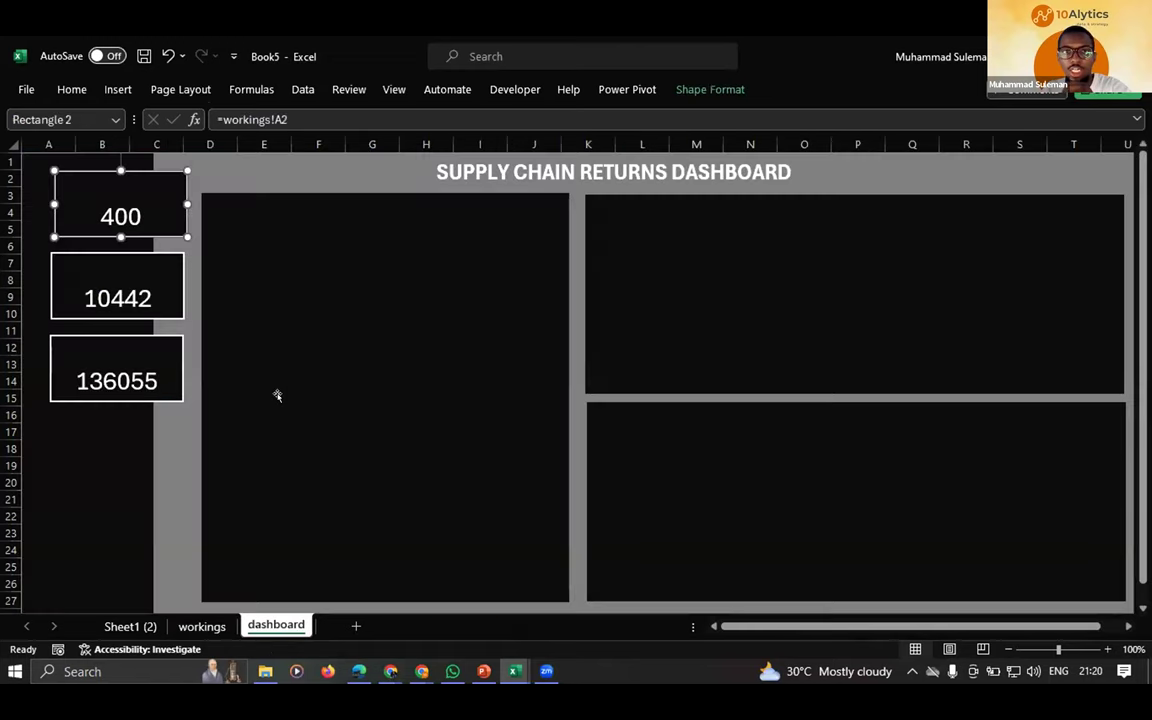
{"action": "left_click", "coordinate": [714, 305]}
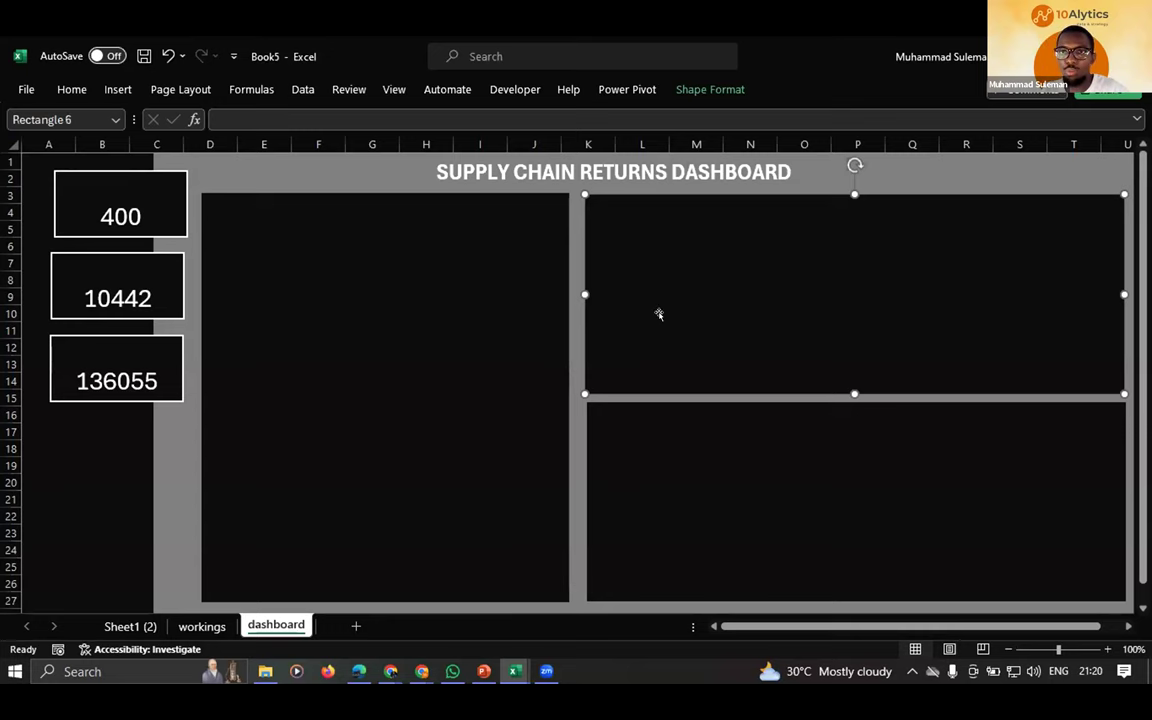
{"action": "key", "text": "ctrl+v"}
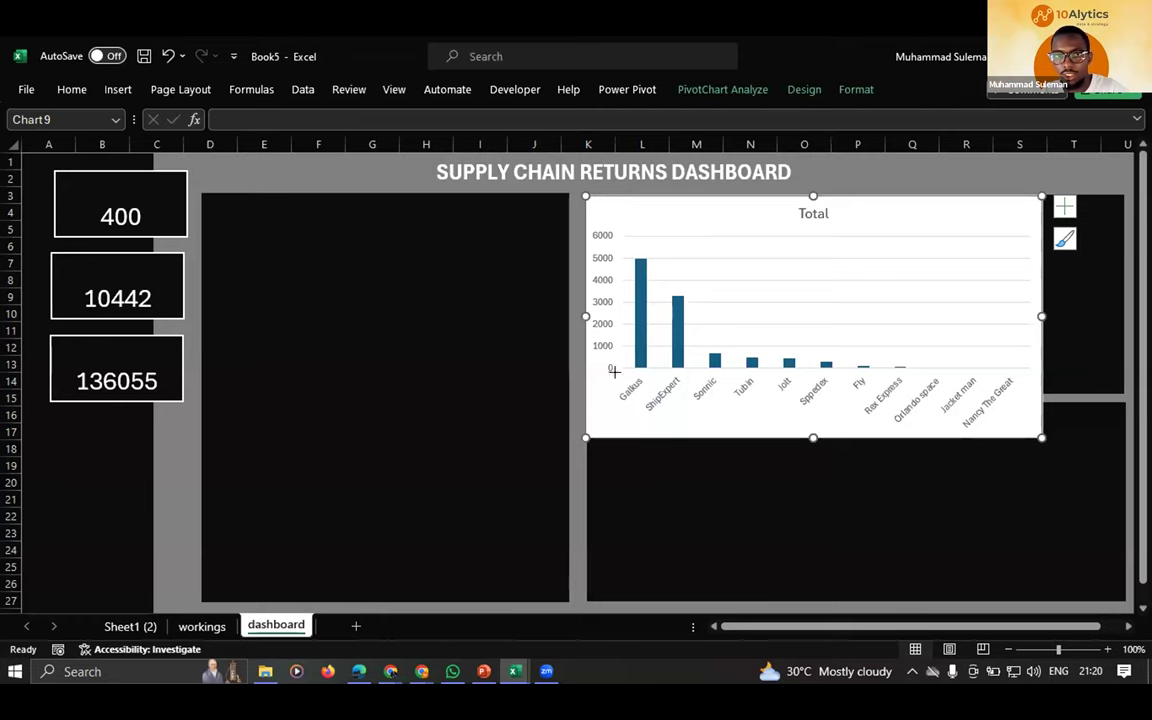
{"action": "left_click_drag", "start_coordinate": [607, 371], "coordinate": [578, 382]}
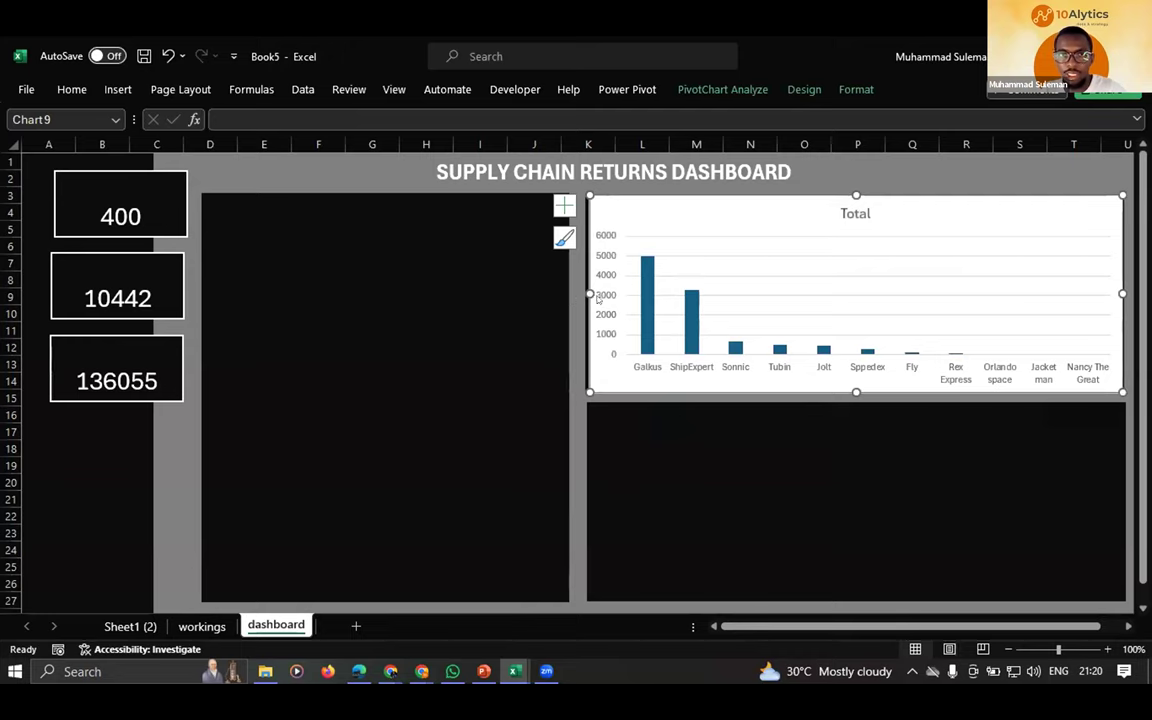
{"action": "left_click_drag", "start_coordinate": [585, 243], "coordinate": [582, 243]}
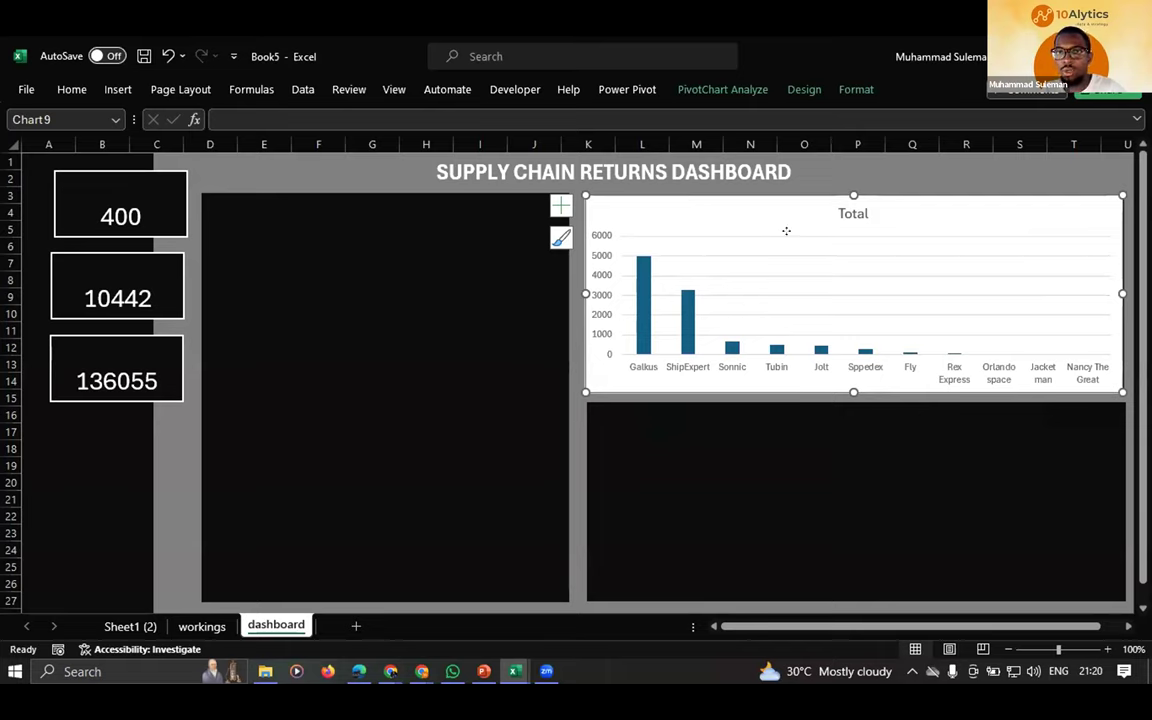
- Delete the column chart's horizontal gridlines and set its chart area to no fill
{"action": "left_click", "coordinate": [786, 314]}
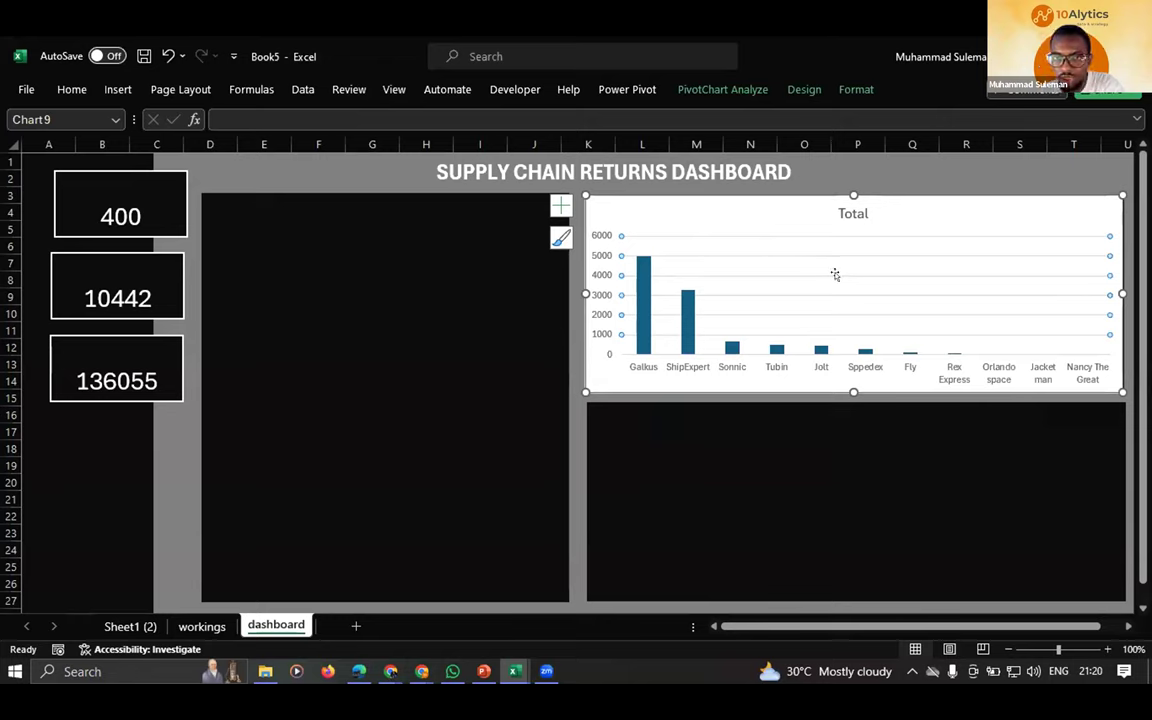
{"action": "key", "text": "Delete"}
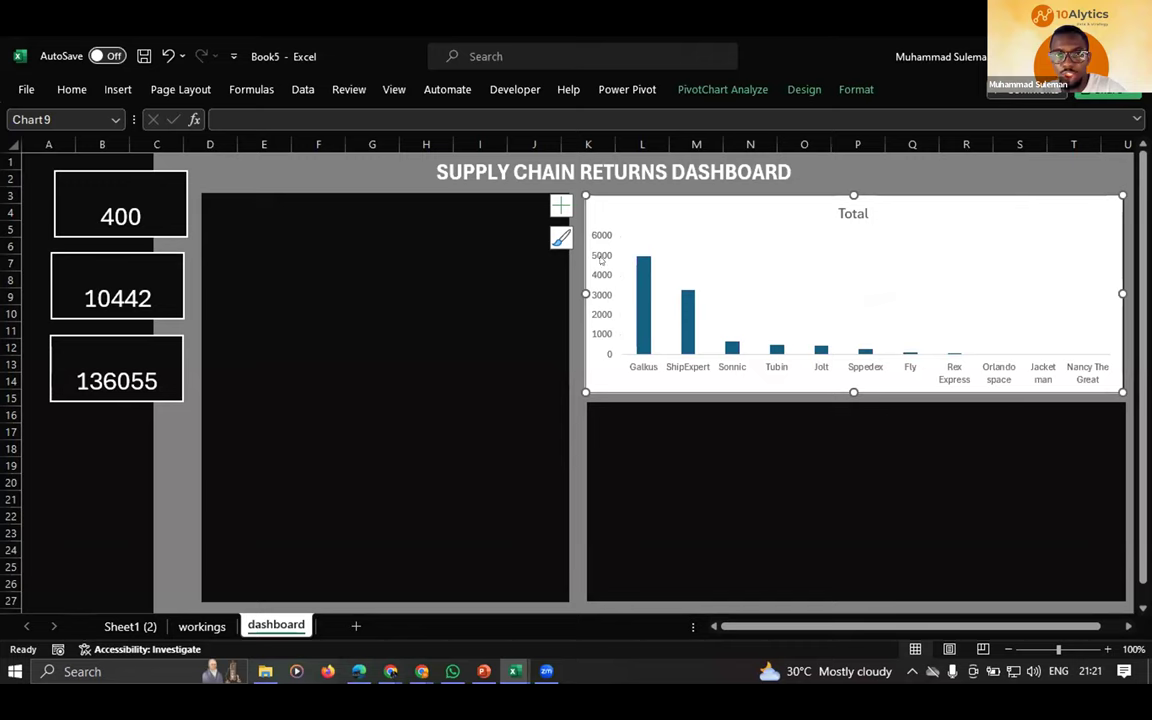
{"action": "left_click", "coordinate": [710, 229]}
{"action": "left_click", "coordinate": [748, 211]}
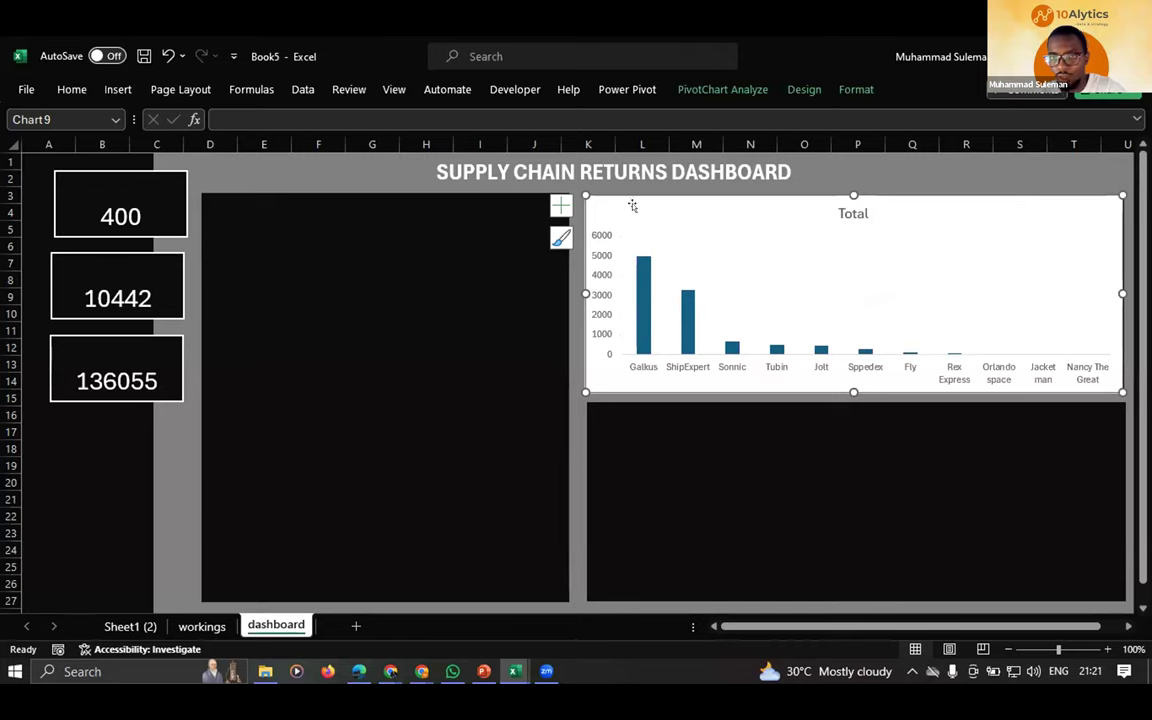
{"action": "left_click", "coordinate": [856, 90]}
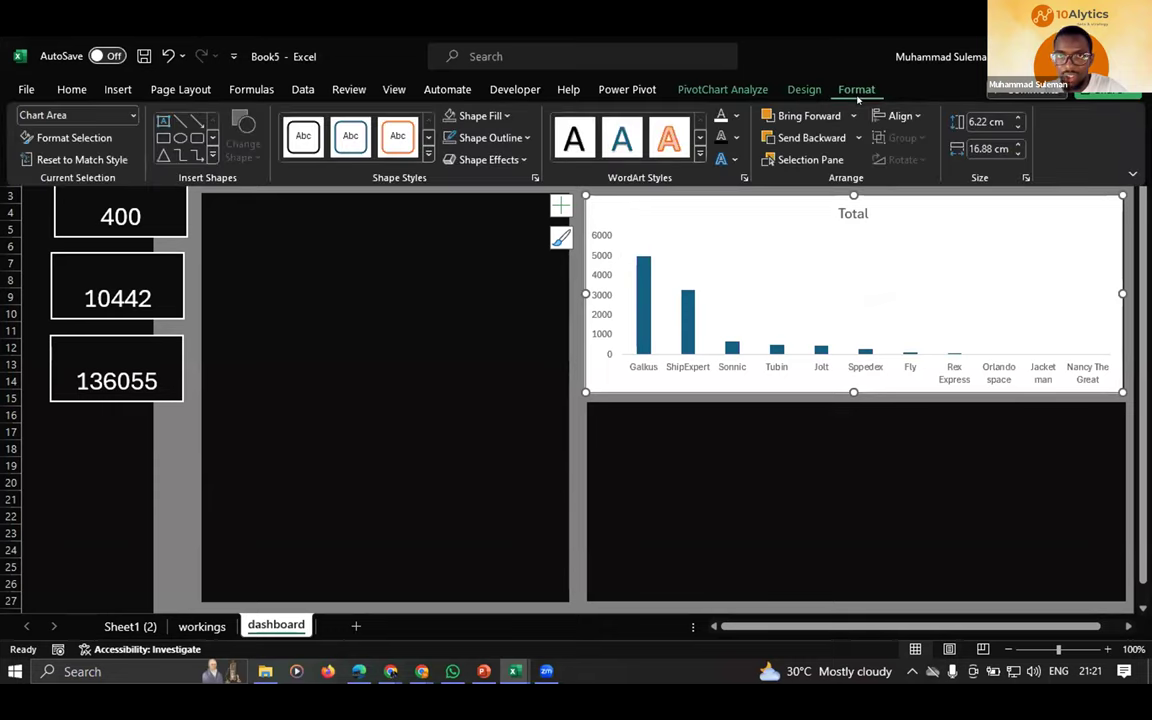
{"action": "left_click", "coordinate": [478, 116]}
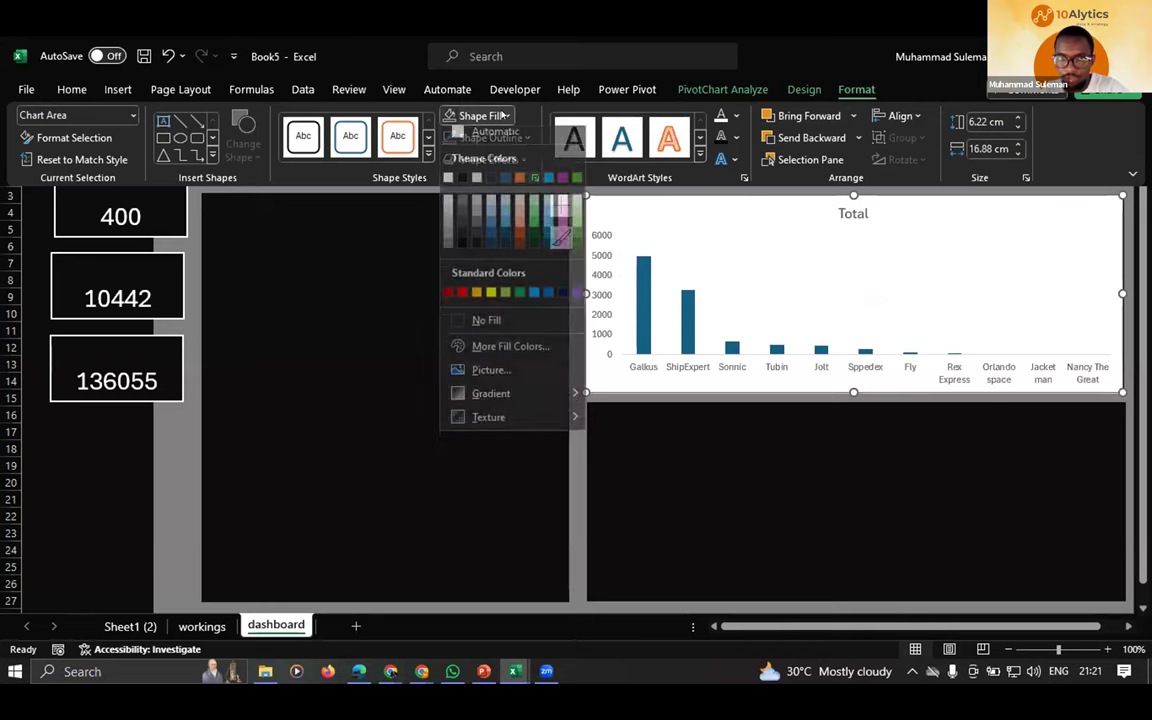
{"action": "left_click", "coordinate": [482, 327]}
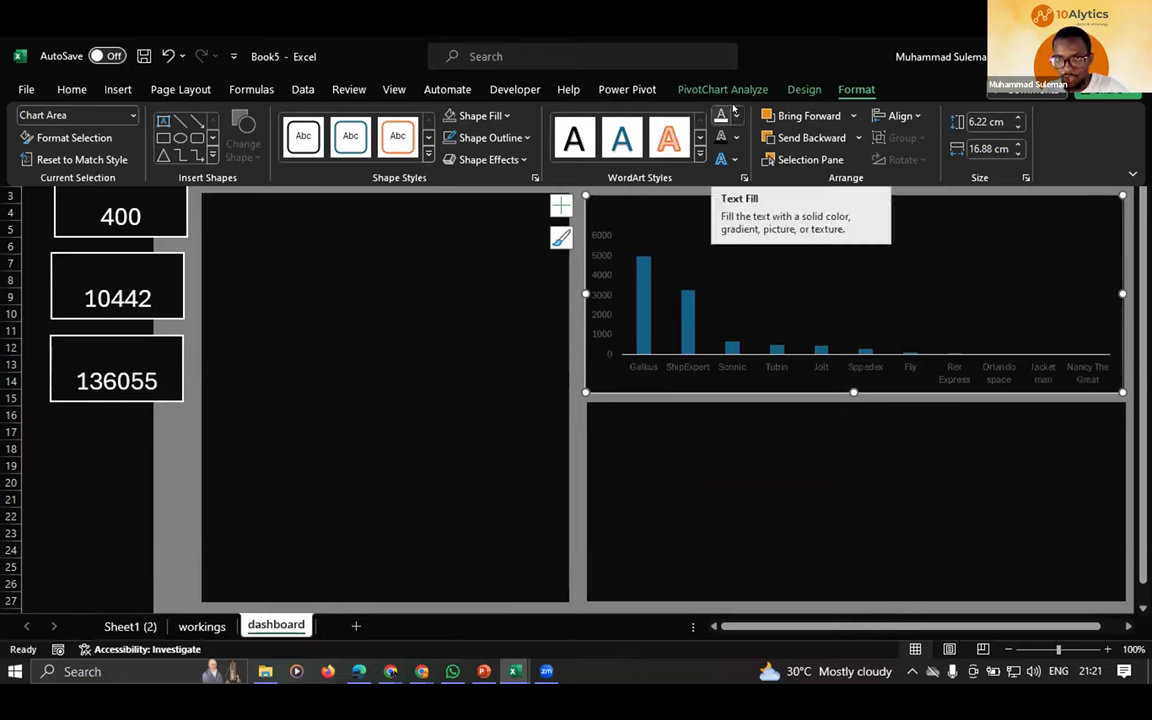
- Set the column chart's text and its data columns to white
{"action": "left_click", "coordinate": [736, 115]}
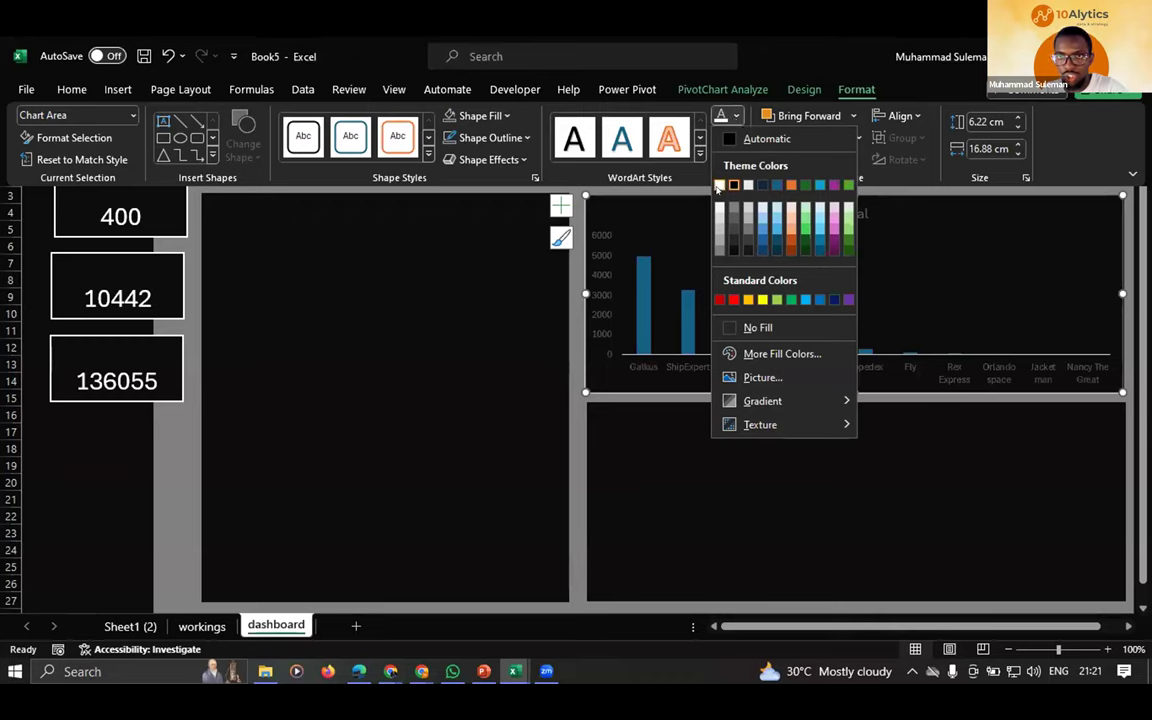
{"action": "left_click", "coordinate": [718, 186]}
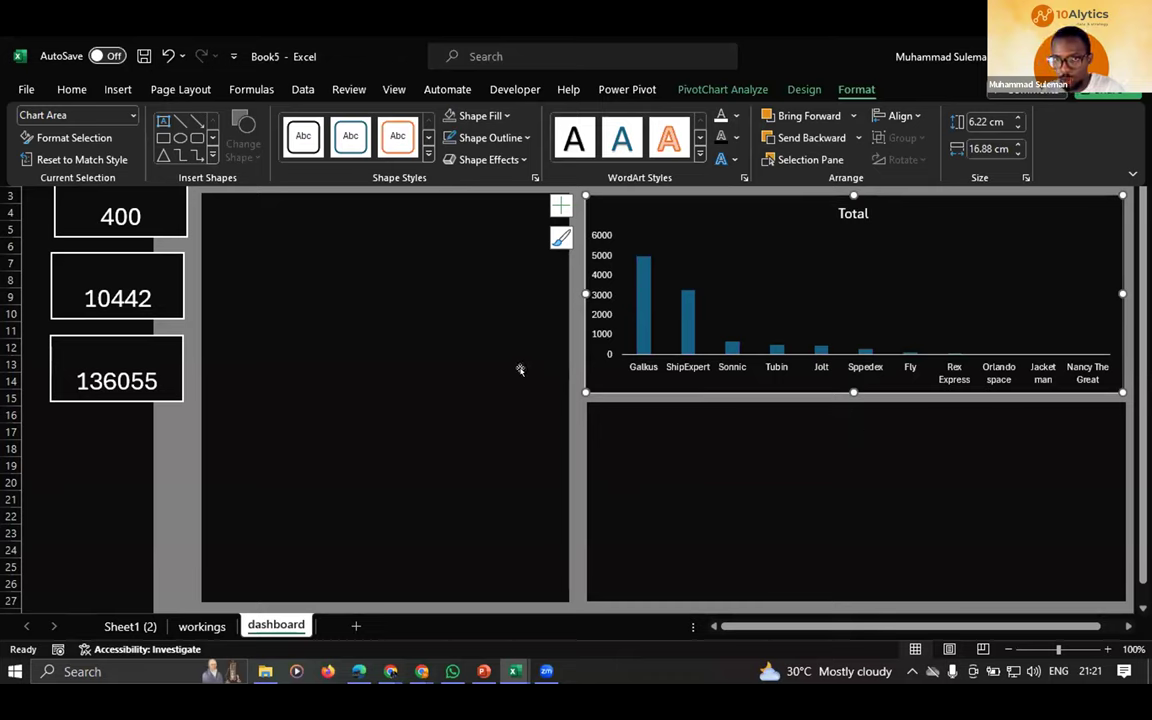
{"action": "left_click", "coordinate": [641, 303]}
{"action": "left_click", "coordinate": [641, 301]}
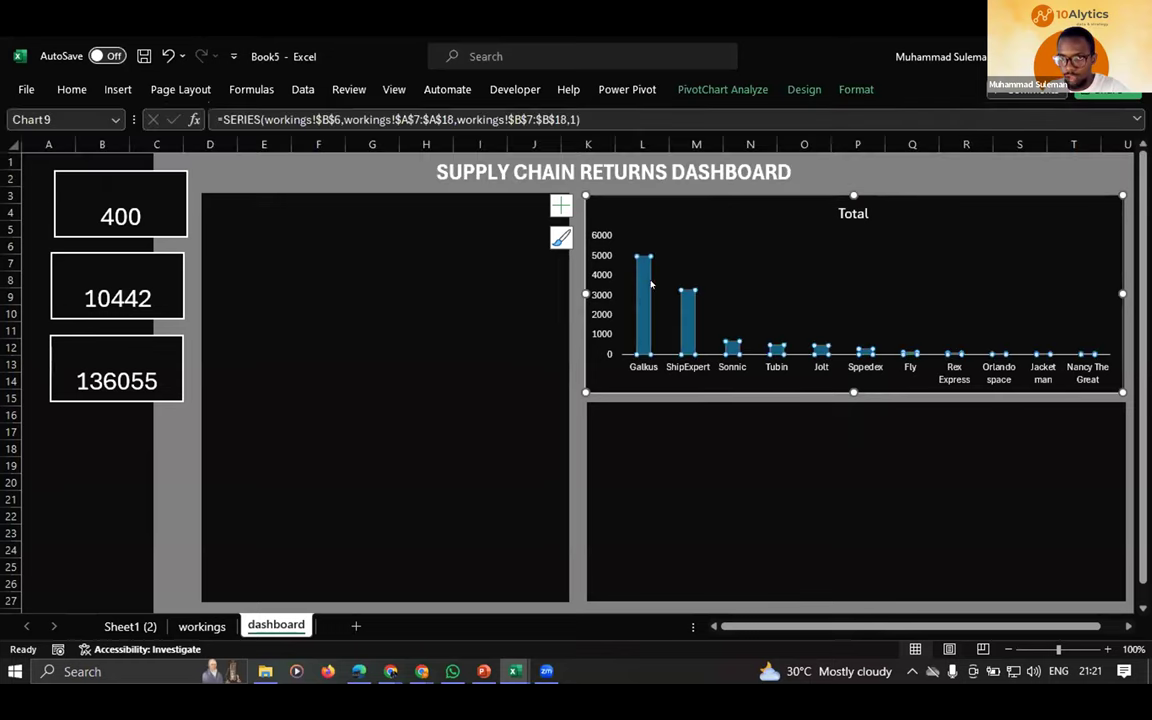
{"action": "mouse_move", "coordinate": [641, 284]}
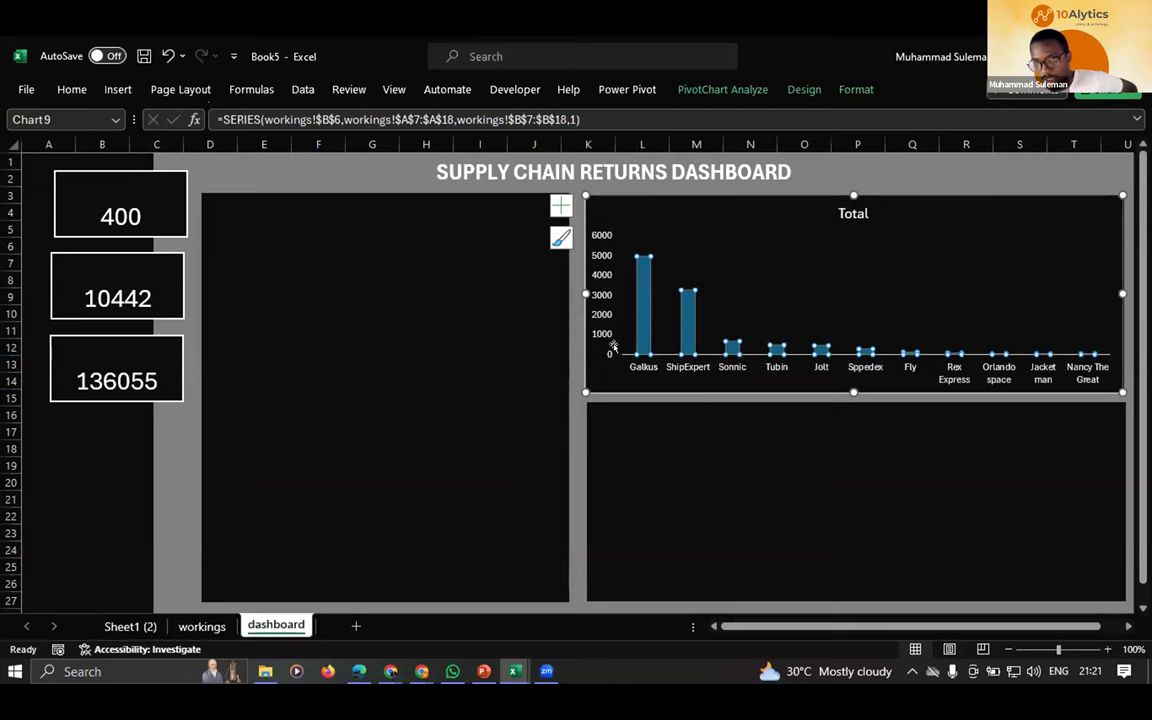
{"action": "left_click", "coordinate": [853, 89]}
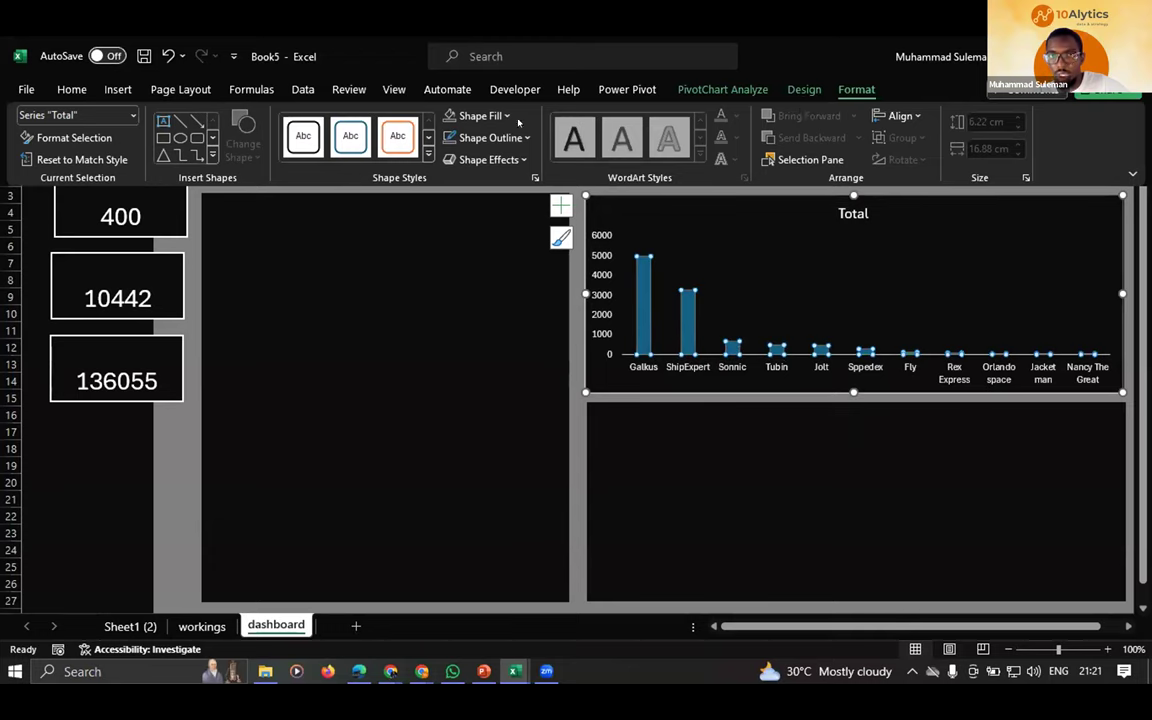
{"action": "left_click", "coordinate": [478, 116]}
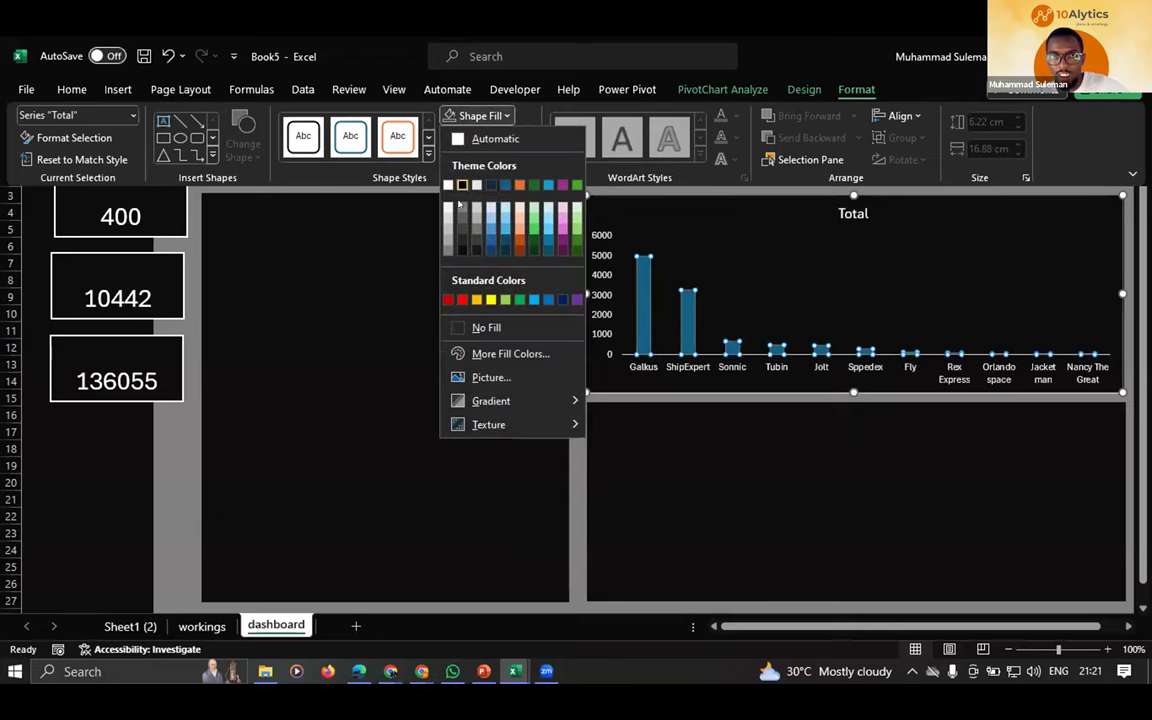
{"action": "left_click", "coordinate": [448, 184]}
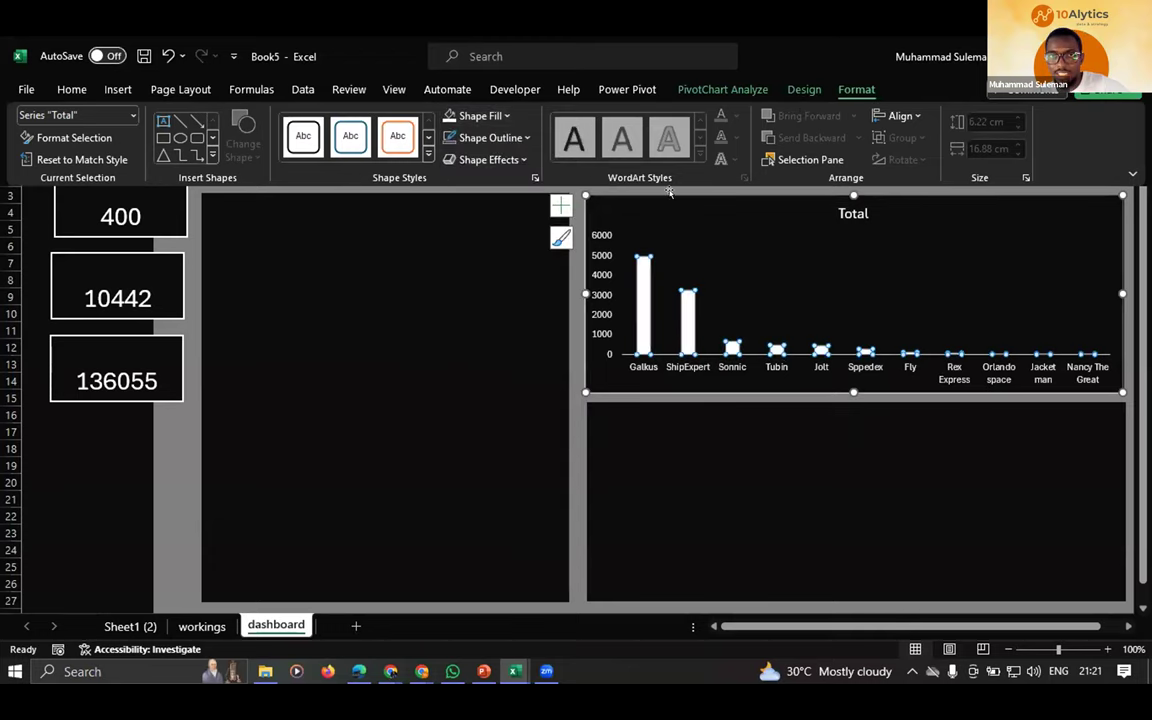
- Move the driver count bar chart from the workings sheet onto the dashboard's tall left panel
{"action": "left_click", "coordinate": [504, 314]}
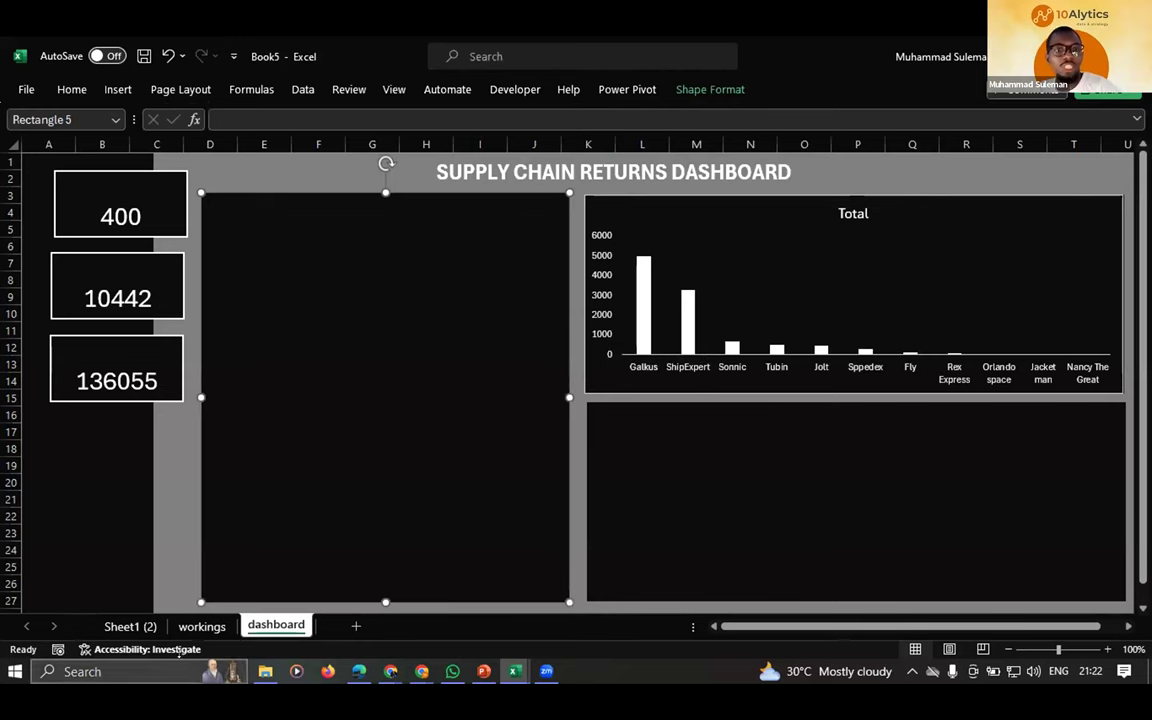
{"action": "key", "text": "ctrl+Page_Up"}
{"action": "scroll", "coordinate": [305, 340], "scroll_direction": "down", "scroll_amount": 8}
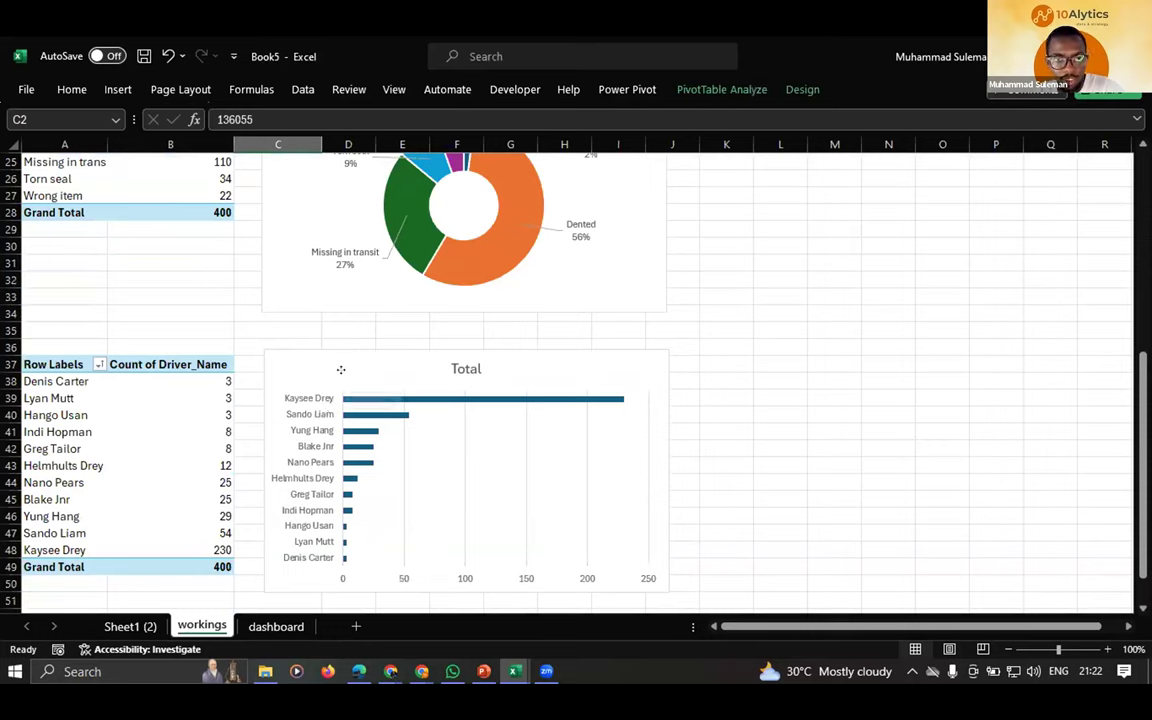
{"action": "left_click", "coordinate": [329, 381]}
{"action": "mouse_move", "coordinate": [313, 362]}
{"action": "left_mouse_down"}
{"action": "mouse_move", "coordinate": [383, 340]}
{"action": "mouse_move", "coordinate": [347, 339]}
{"action": "mouse_move", "coordinate": [379, 348]}
{"action": "mouse_move", "coordinate": [361, 355]}
{"action": "left_mouse_up"}
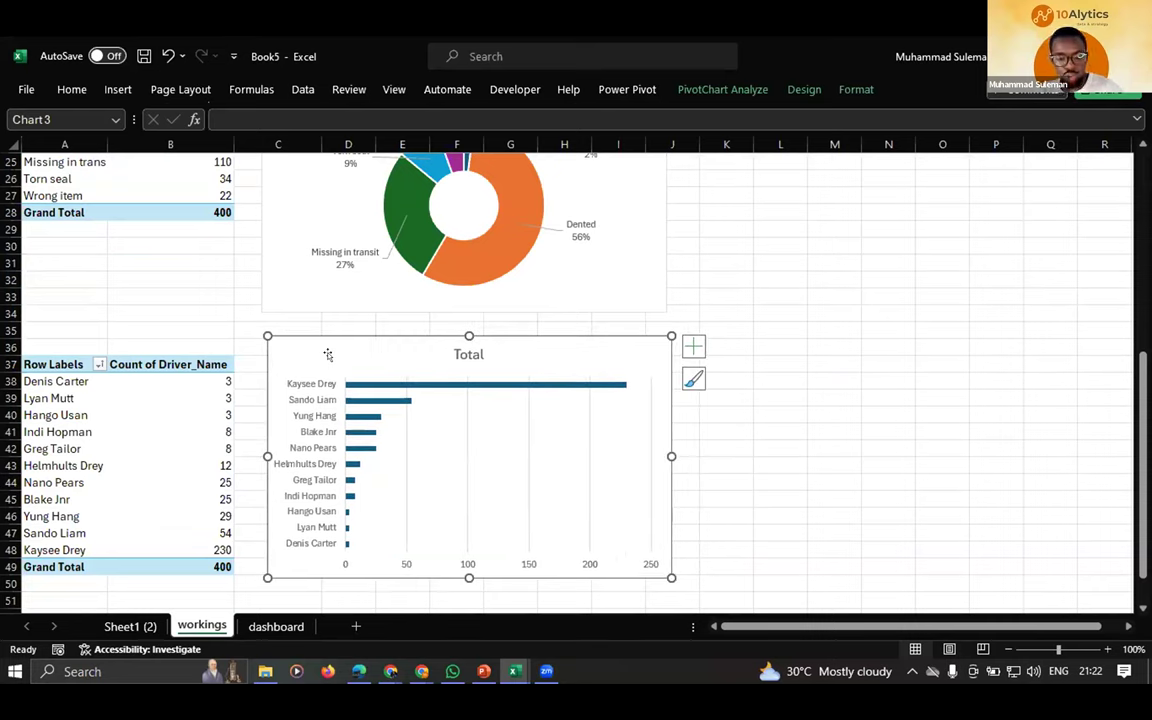
{"action": "key", "text": "ctrl+x"}
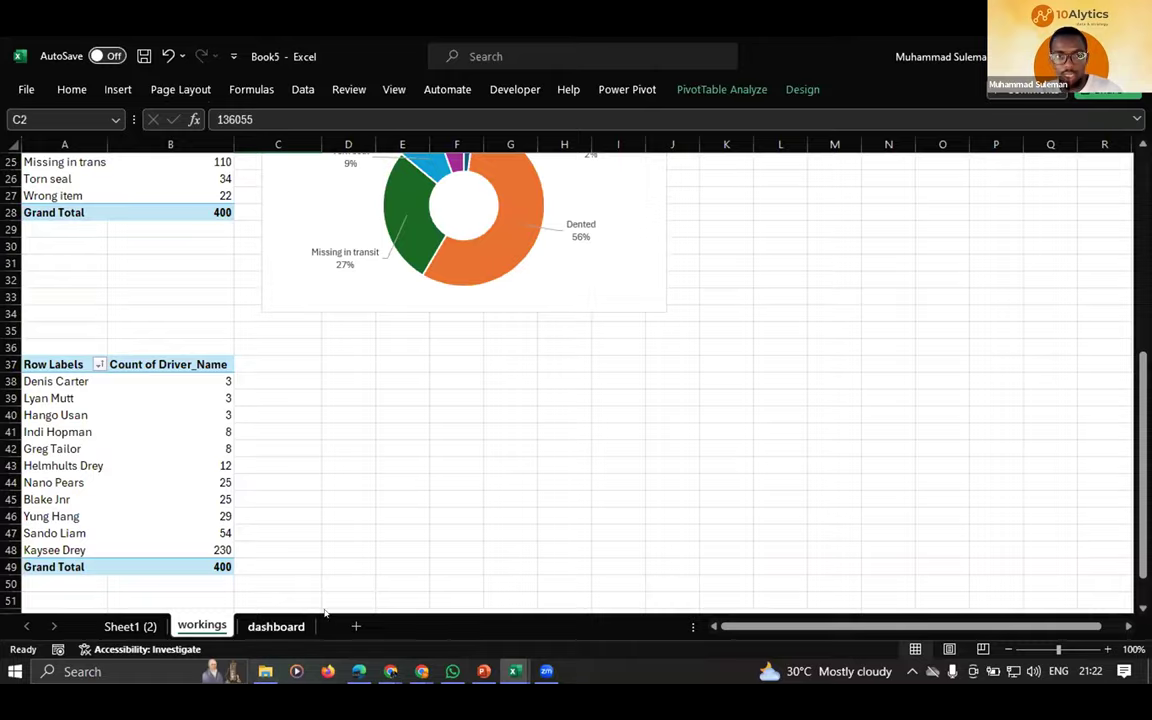
{"action": "left_click", "coordinate": [296, 625]}
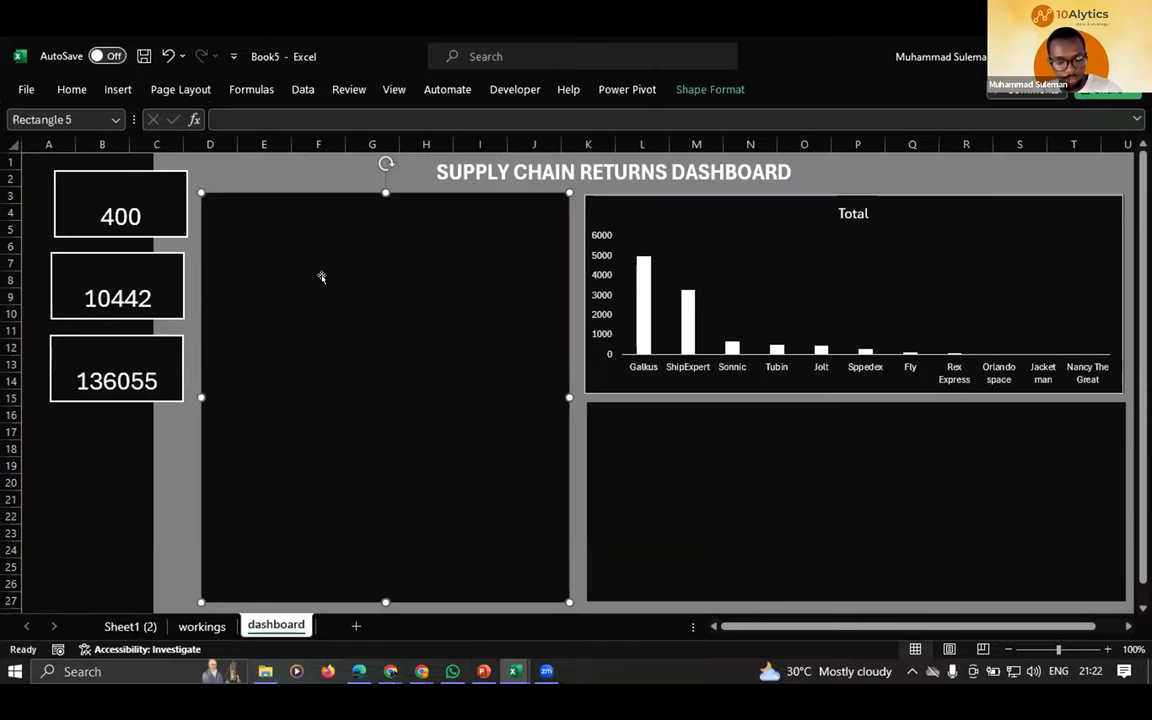
{"action": "key", "text": "ctrl+v"}
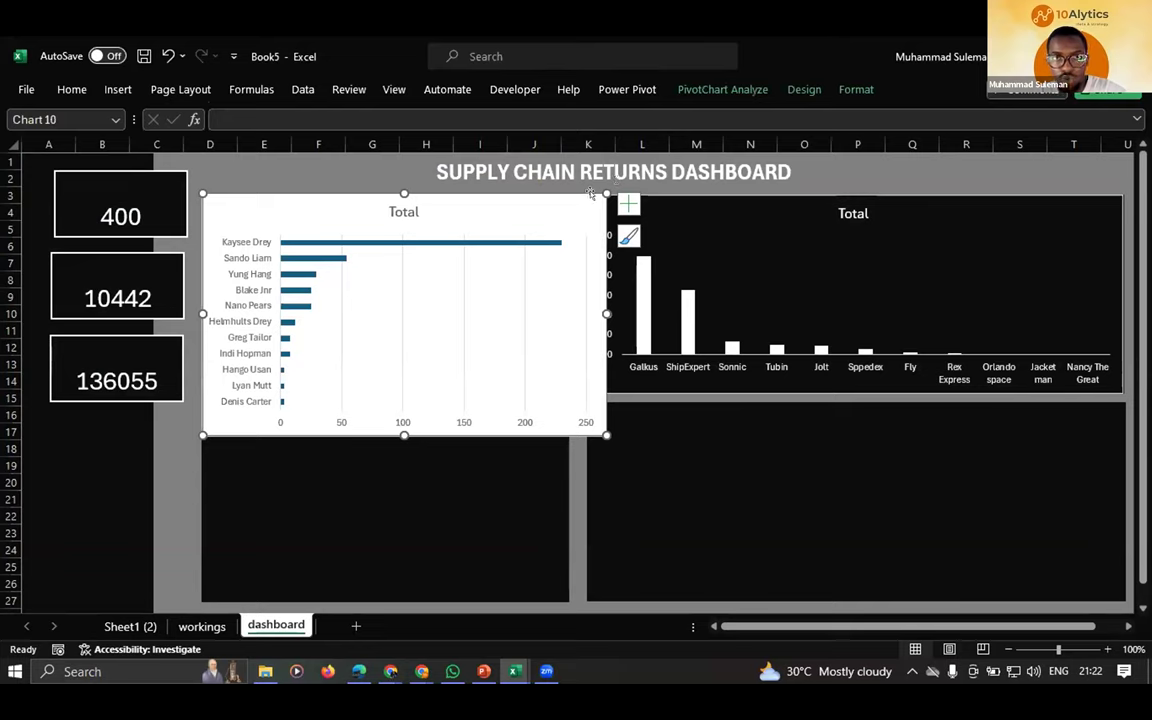
- Resize the driver count bar chart to fill the dashboard's tall left panel
{"action": "left_click", "coordinate": [558, 220]}
{"action": "left_click_drag", "start_coordinate": [607, 193], "coordinate": [567, 229]}
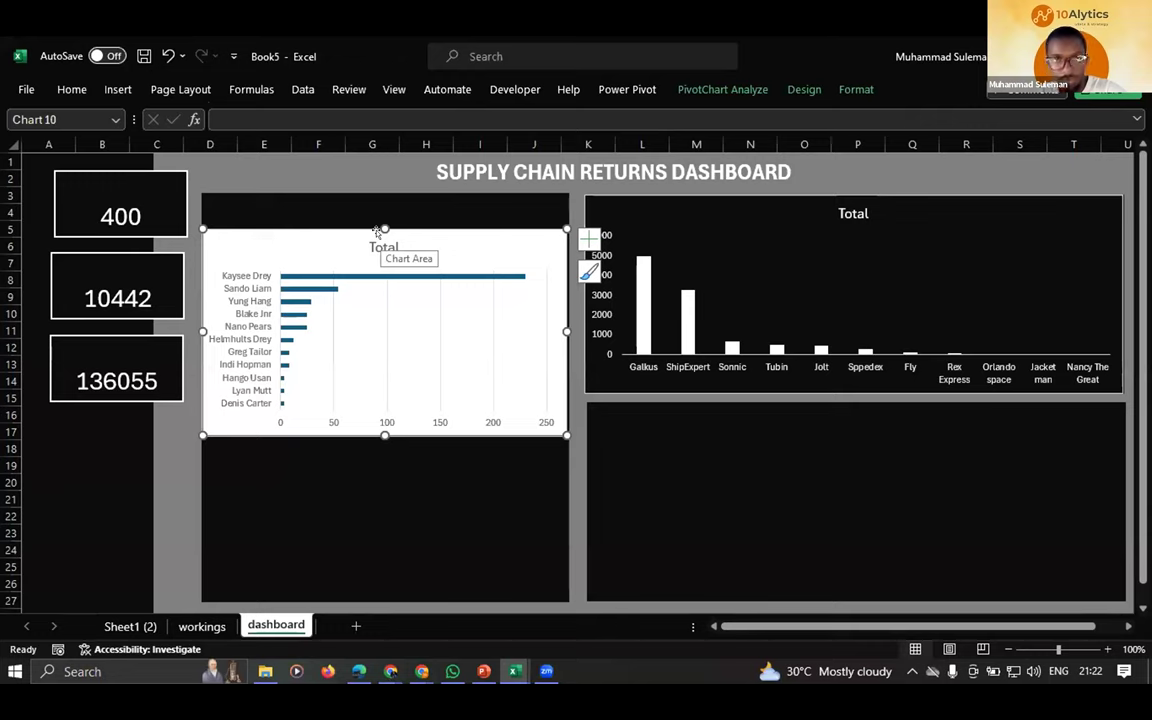
{"action": "left_click_drag", "start_coordinate": [386, 226], "coordinate": [373, 187]}
{"action": "left_click_drag", "start_coordinate": [375, 428], "coordinate": [361, 590]}
{"action": "left_click_drag", "start_coordinate": [566, 388], "coordinate": [572, 390]}
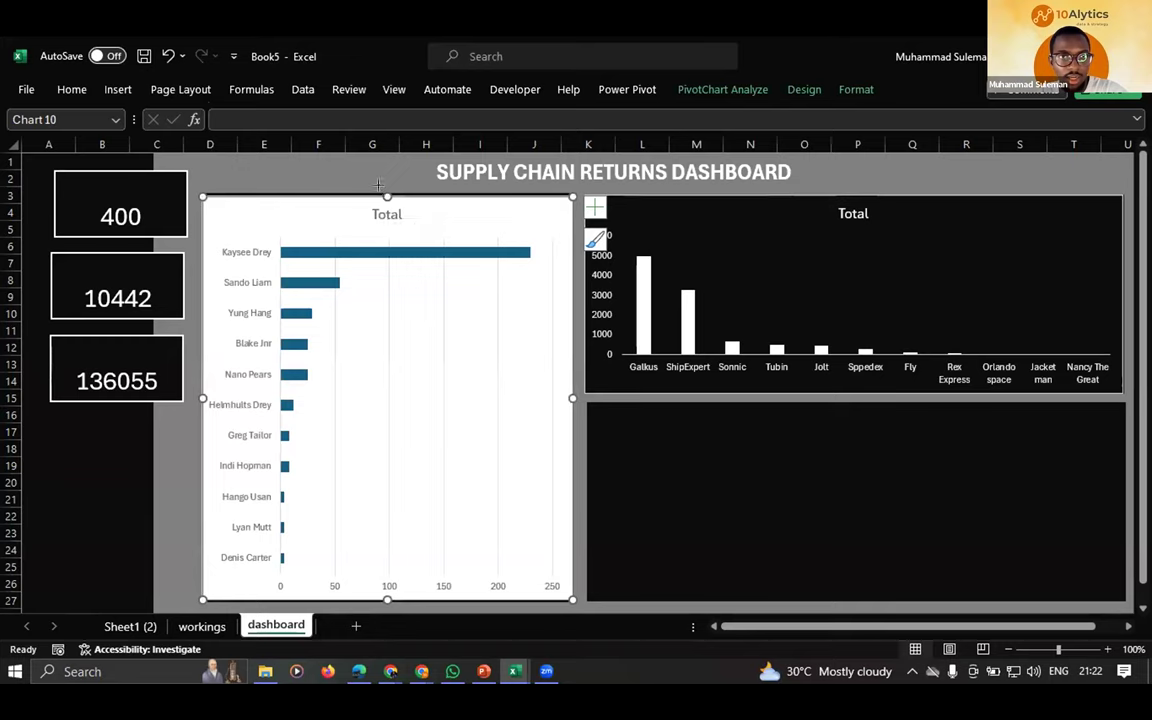
{"action": "left_click_drag", "start_coordinate": [378, 184], "coordinate": [380, 179]}
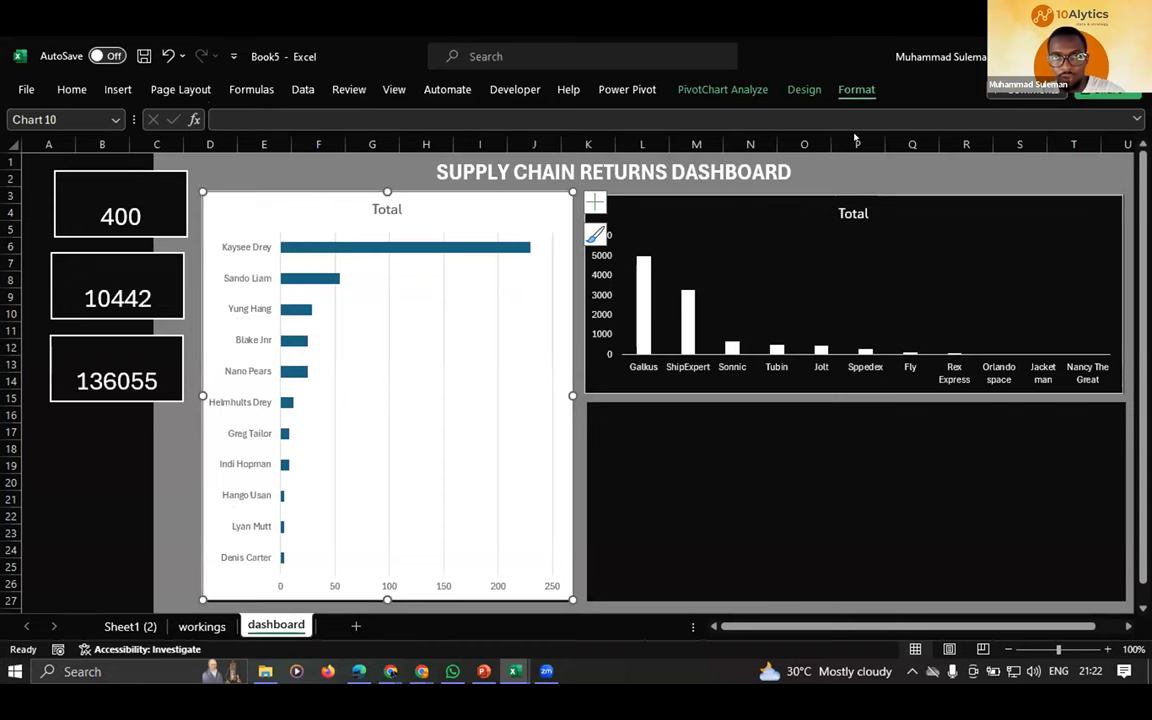
- Set the driver bar chart's chart area to no fill and its text to white
{"action": "left_click", "coordinate": [856, 89]}
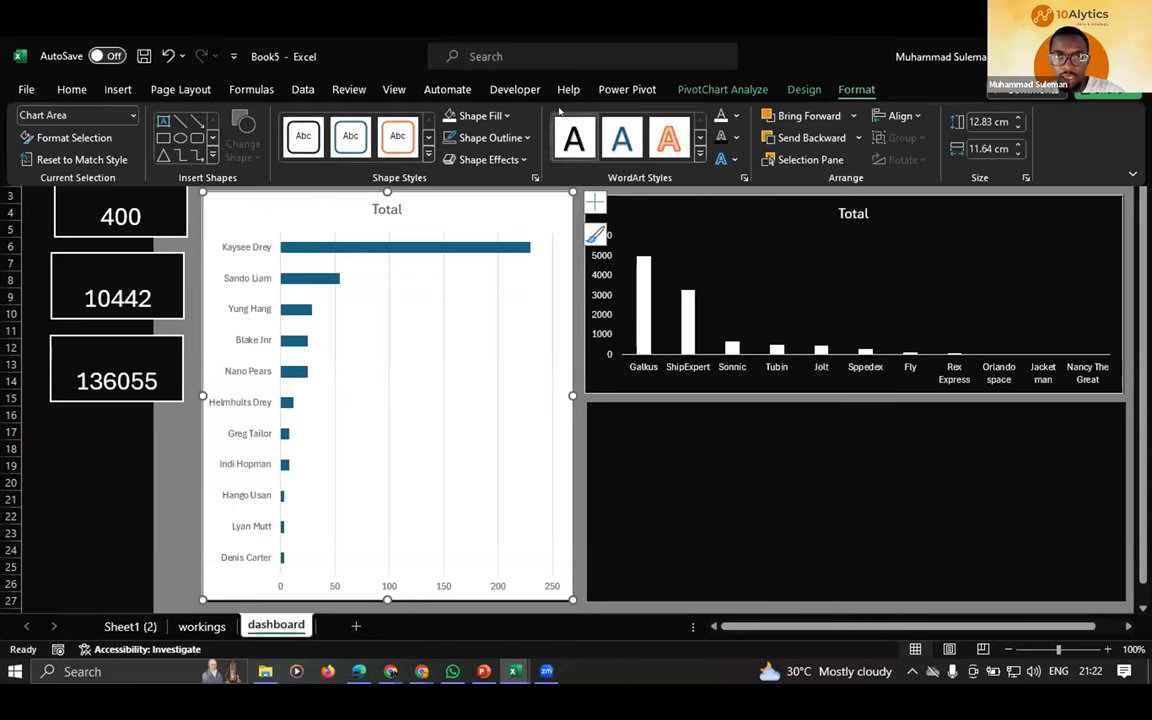
{"action": "left_click", "coordinate": [478, 115]}
{"action": "left_click", "coordinate": [486, 327]}
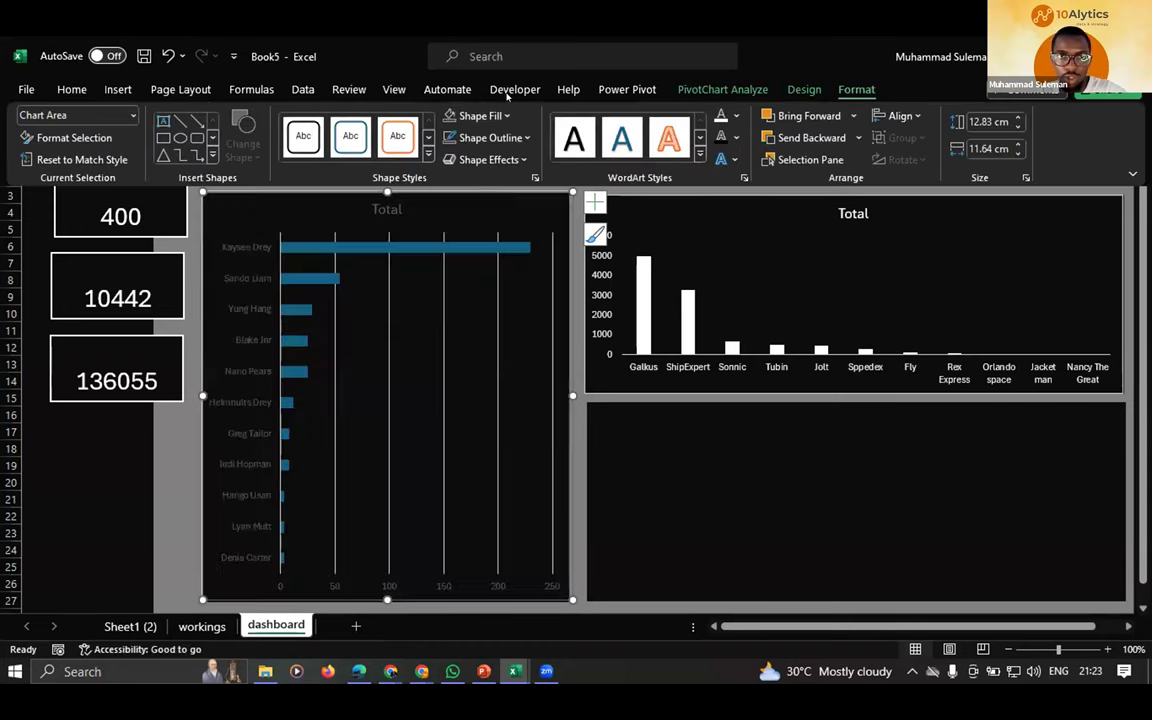
{"action": "left_click", "coordinate": [720, 116]}
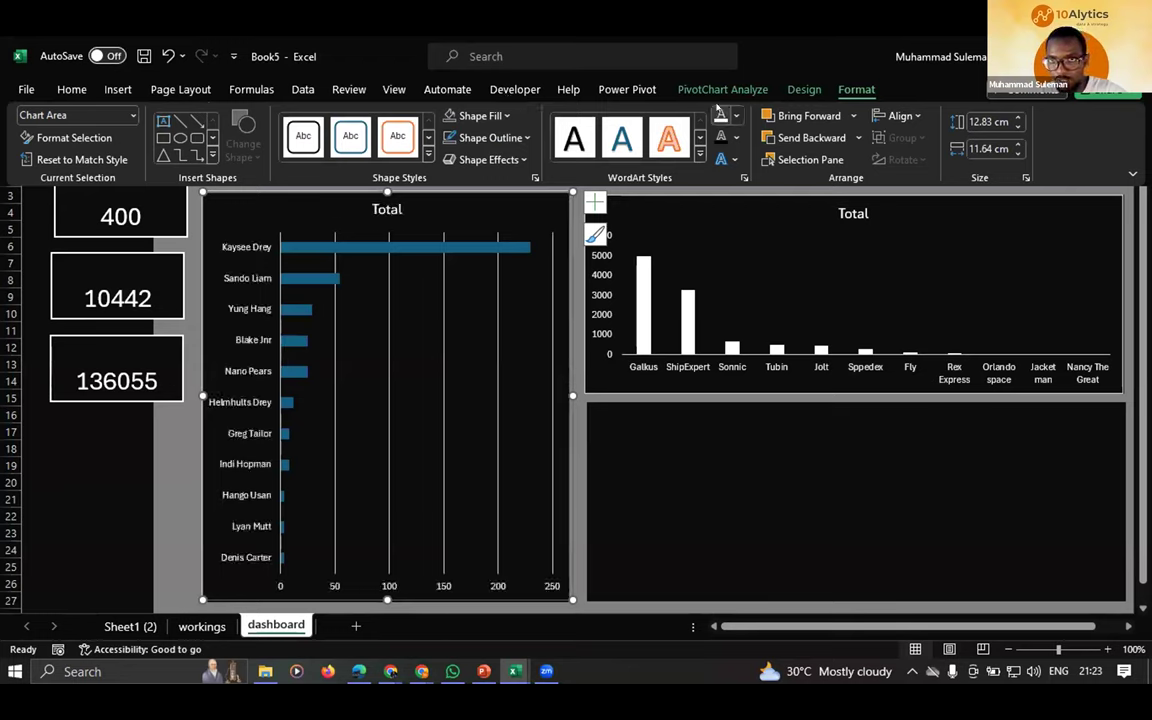
{"action": "key", "text": "ctrl+F1"}
- Delete the driver bar chart's vertical gridlines and fill its data bars with white
{"action": "left_click", "coordinate": [437, 358]}
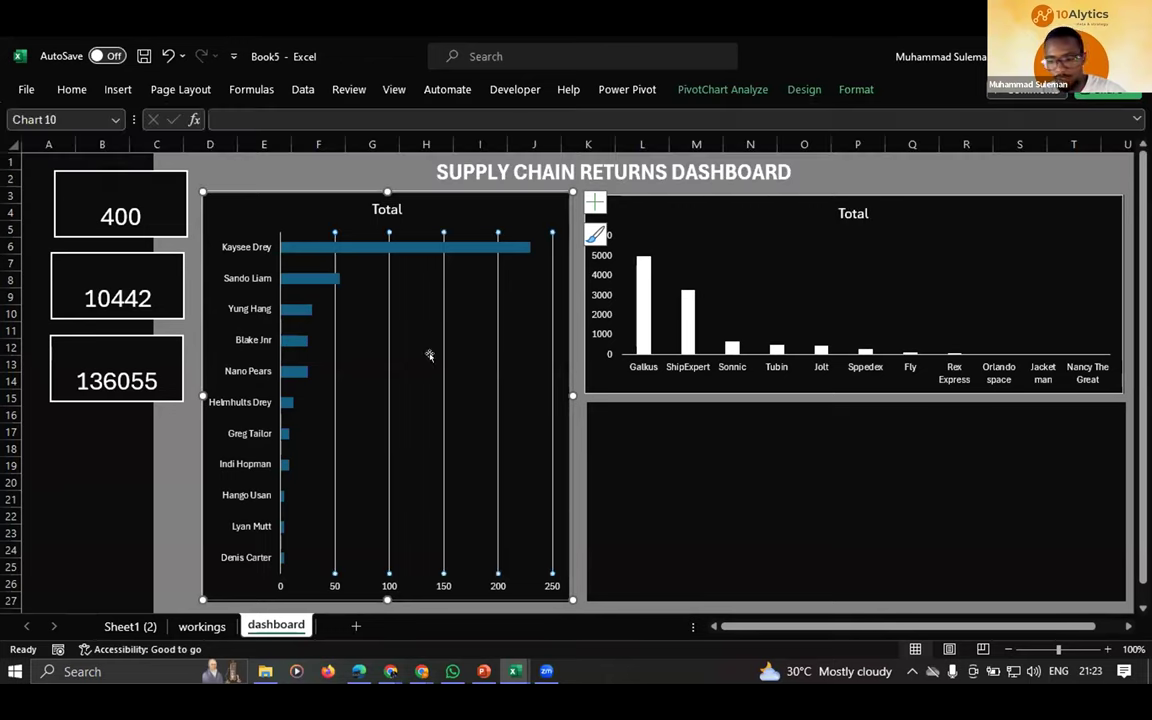
{"action": "key", "text": "Delete"}
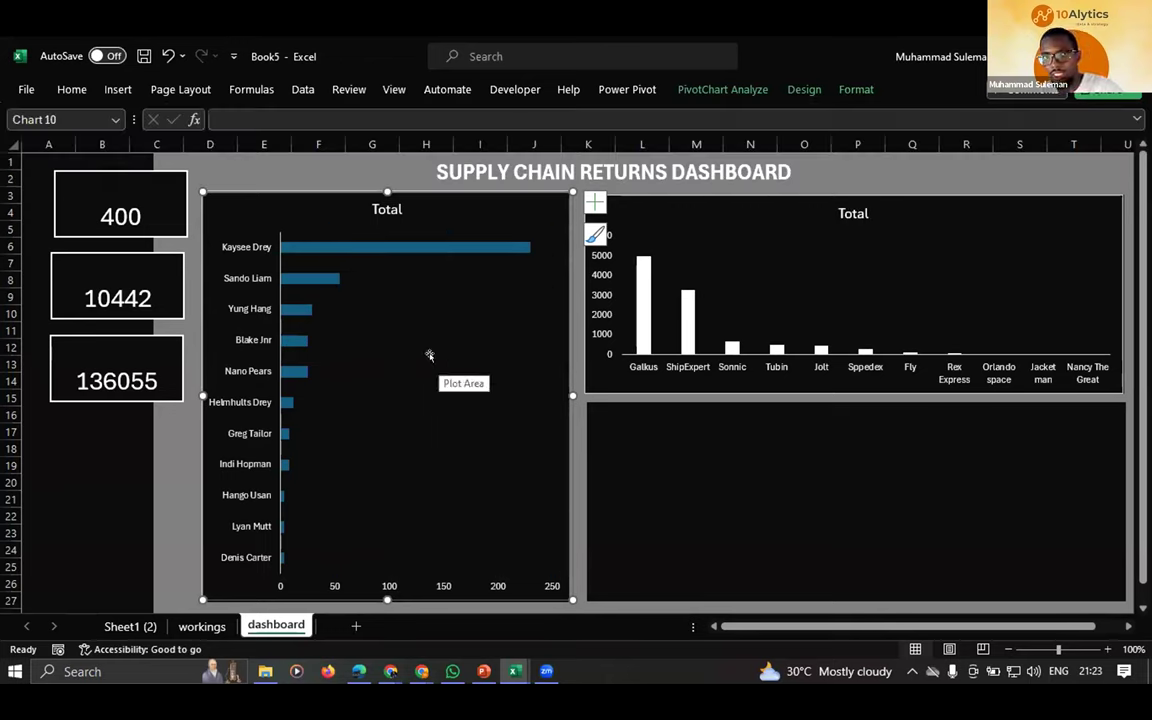
{"action": "left_click", "coordinate": [355, 246]}
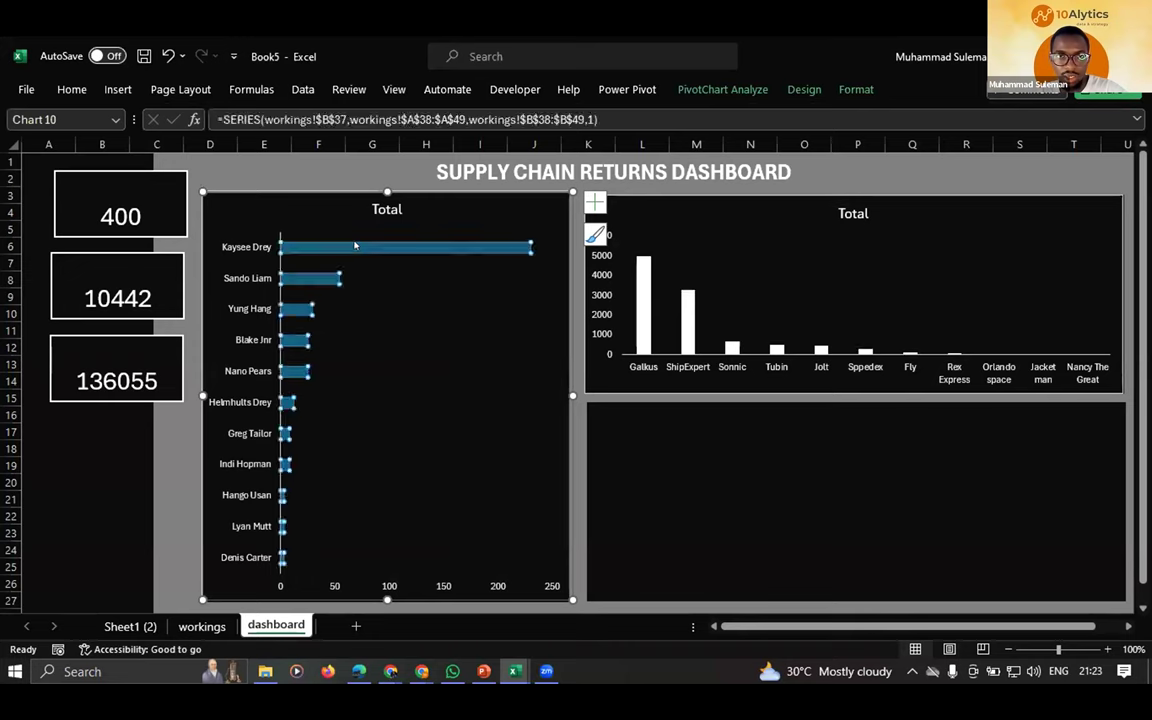
{"action": "left_click", "coordinate": [855, 89]}
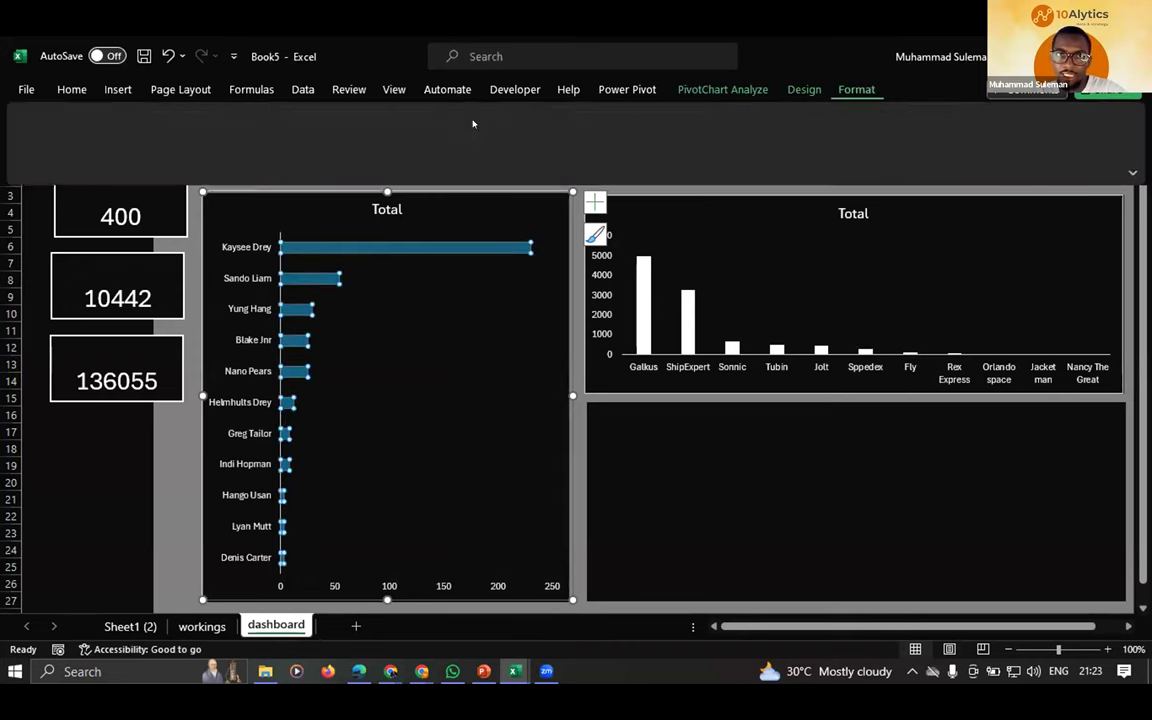
{"action": "left_click", "coordinate": [490, 115]}
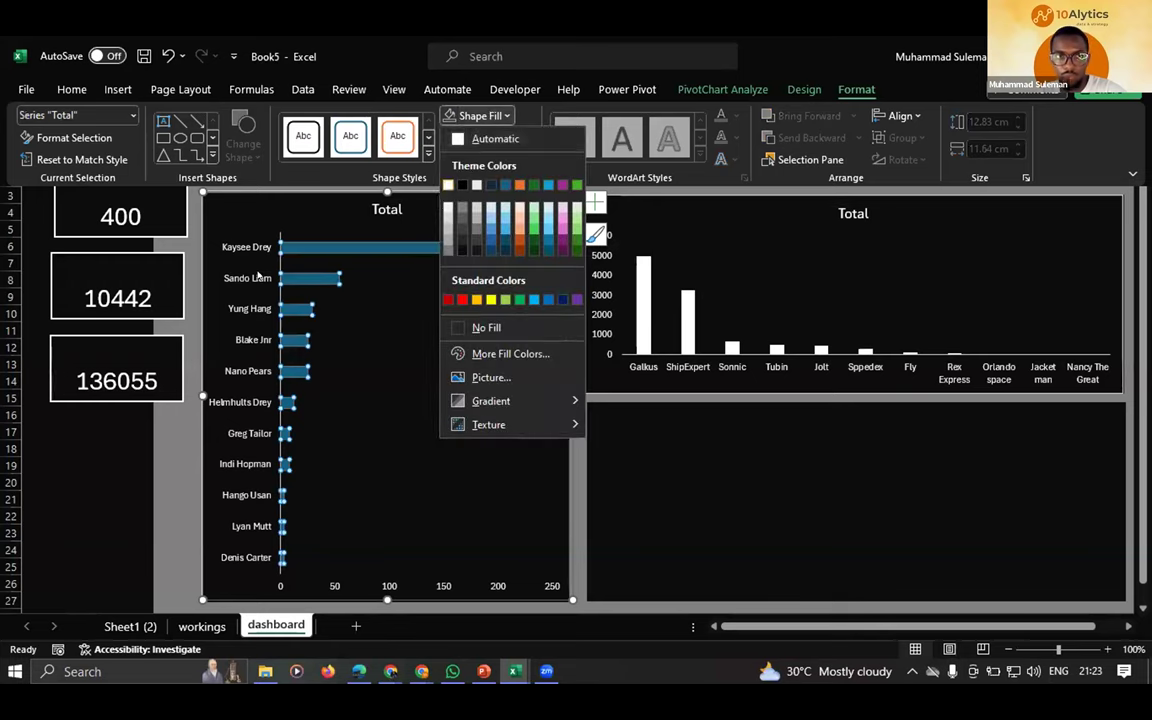
{"action": "left_click", "coordinate": [448, 185]}
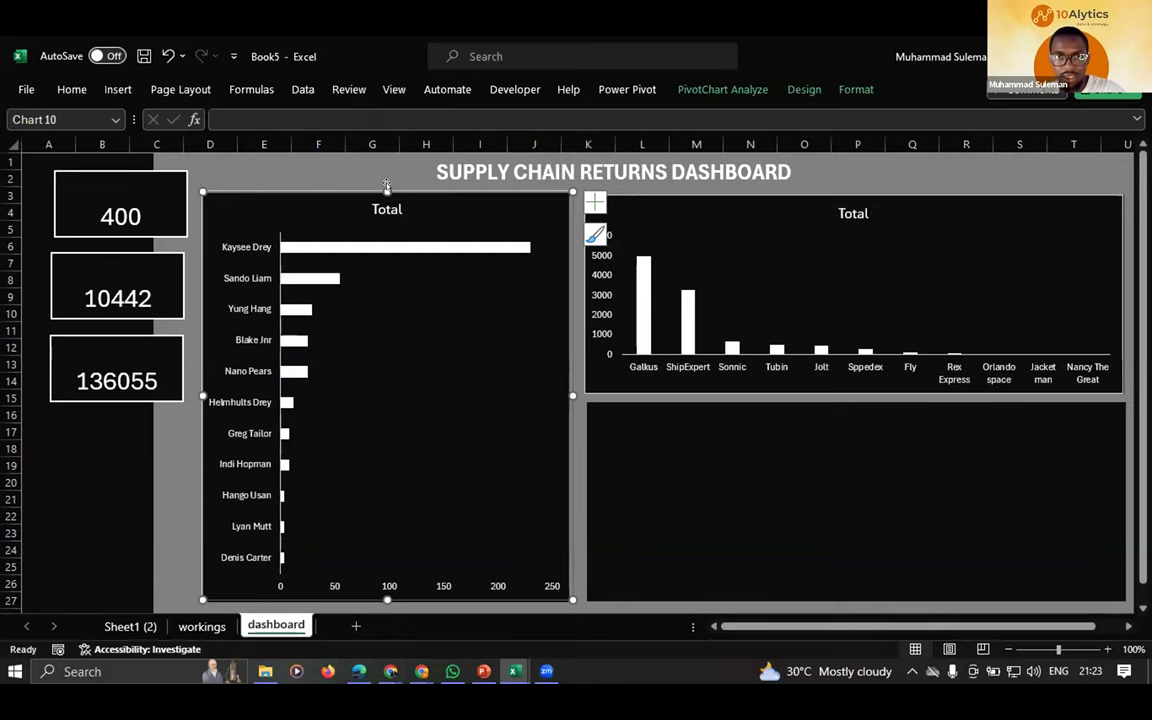
- Trim the driver bar chart's top and right edges to line up with its panel's borders
{"action": "left_click_drag", "start_coordinate": [378, 178], "coordinate": [377, 190]}
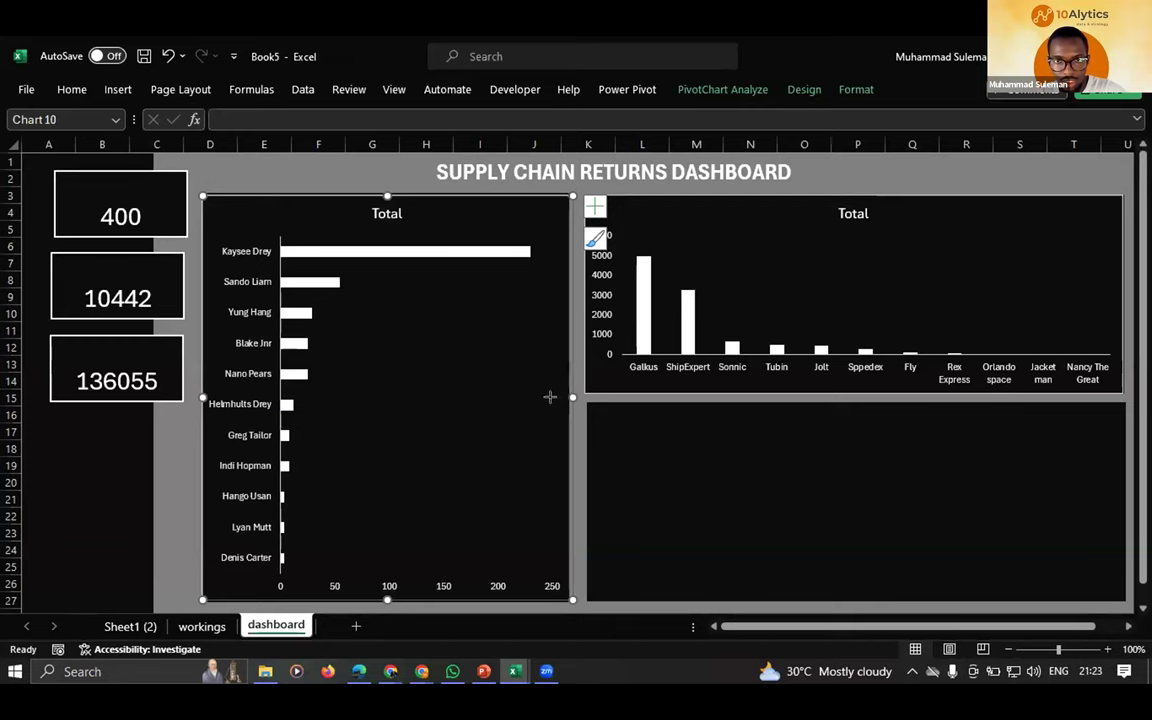
{"action": "left_click_drag", "start_coordinate": [572, 397], "coordinate": [567, 398]}
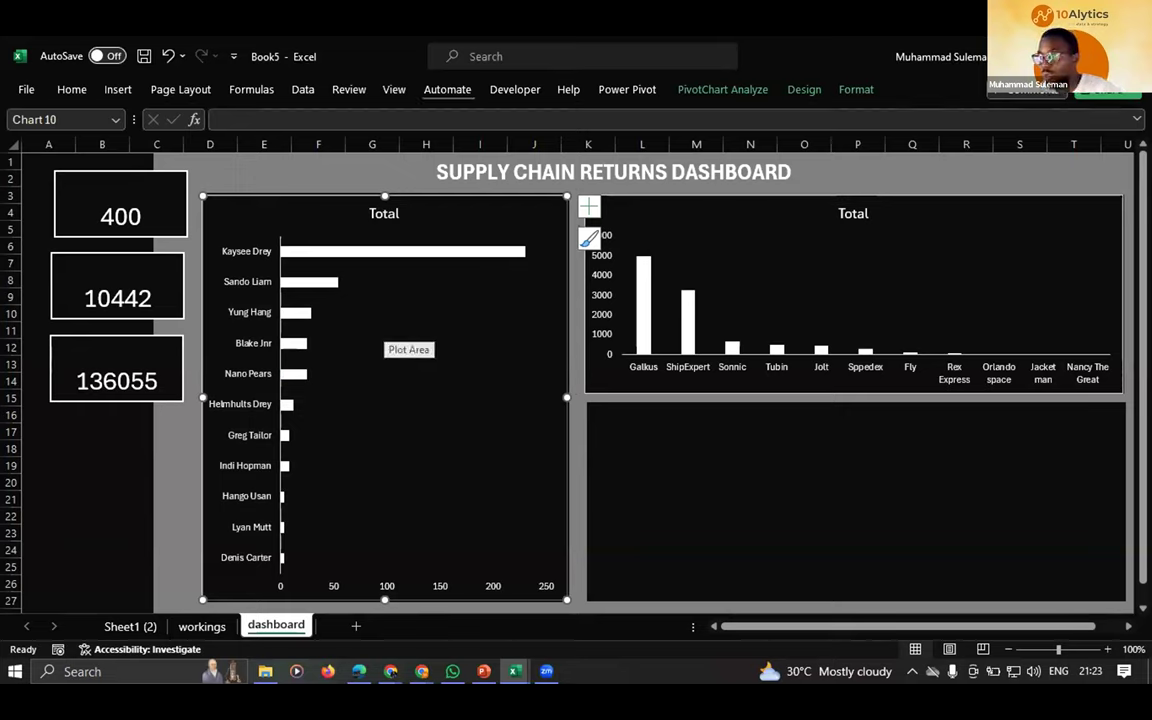
- Move the return complaint doughnut chart from the workings sheet to the dashboard's empty lower-right panel
{"action": "left_click", "coordinate": [185, 649]}
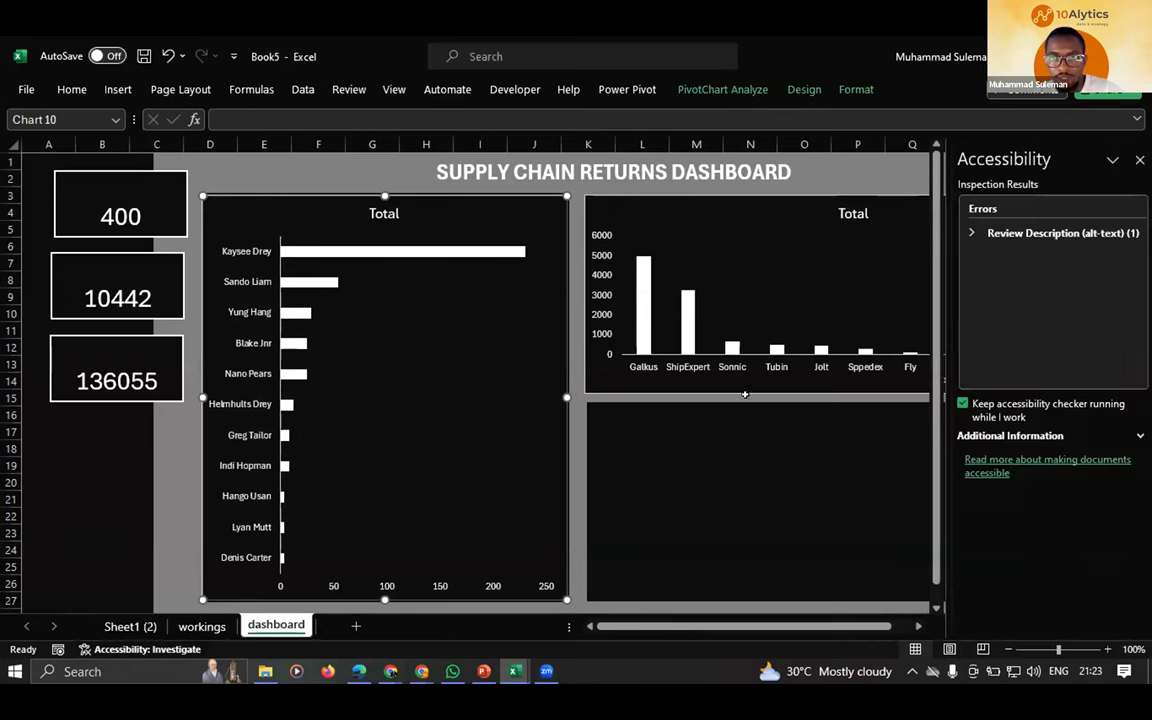
{"action": "left_click", "coordinate": [201, 626]}
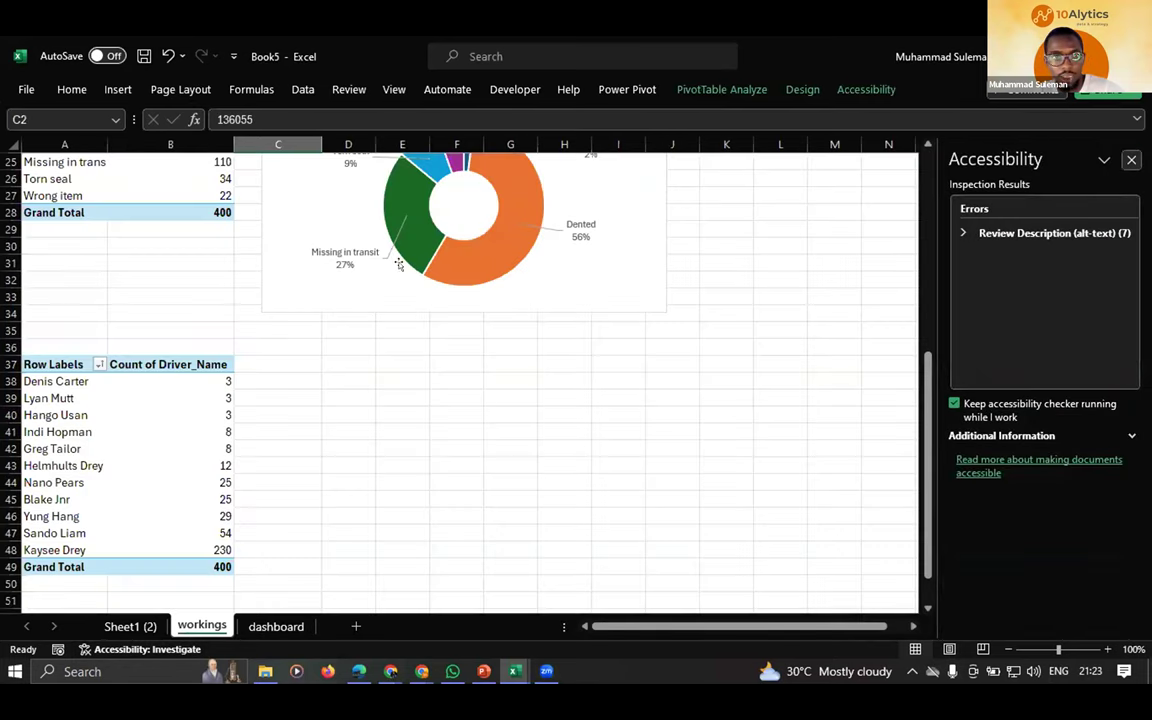
{"action": "left_click", "coordinate": [1131, 160]}
{"action": "scroll", "coordinate": [601, 332], "scroll_direction": "up", "scroll_amount": 3}
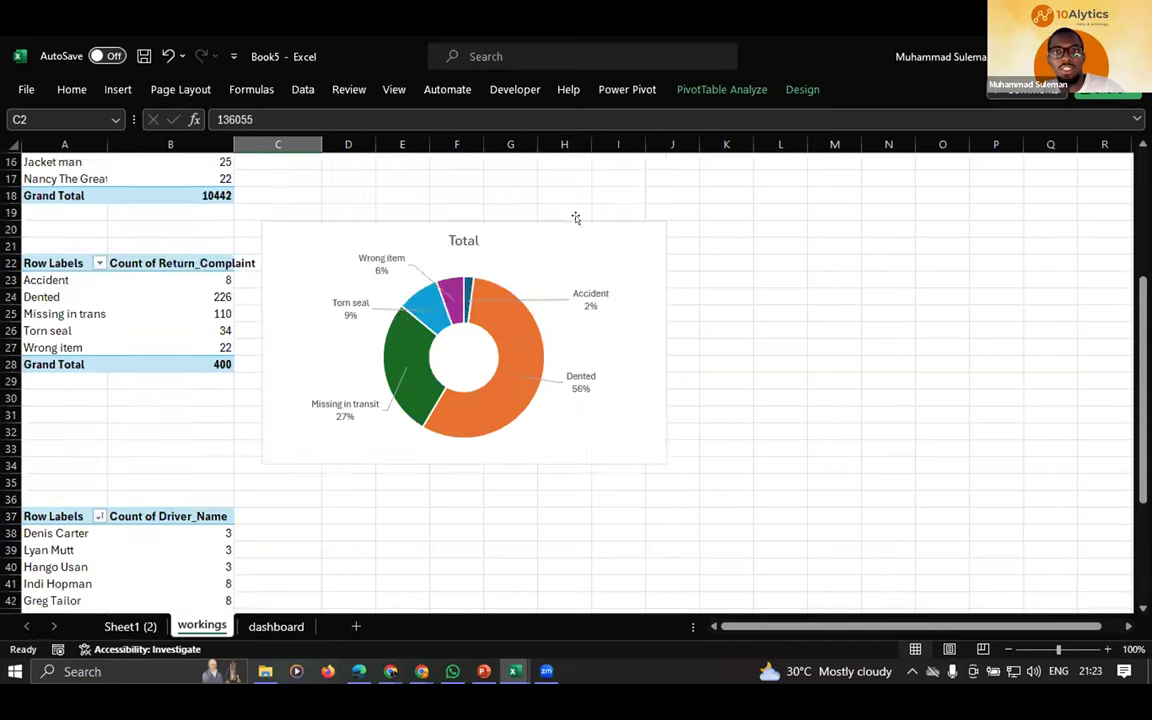
{"action": "left_click", "coordinate": [614, 252]}
{"action": "key", "text": "Delete"}
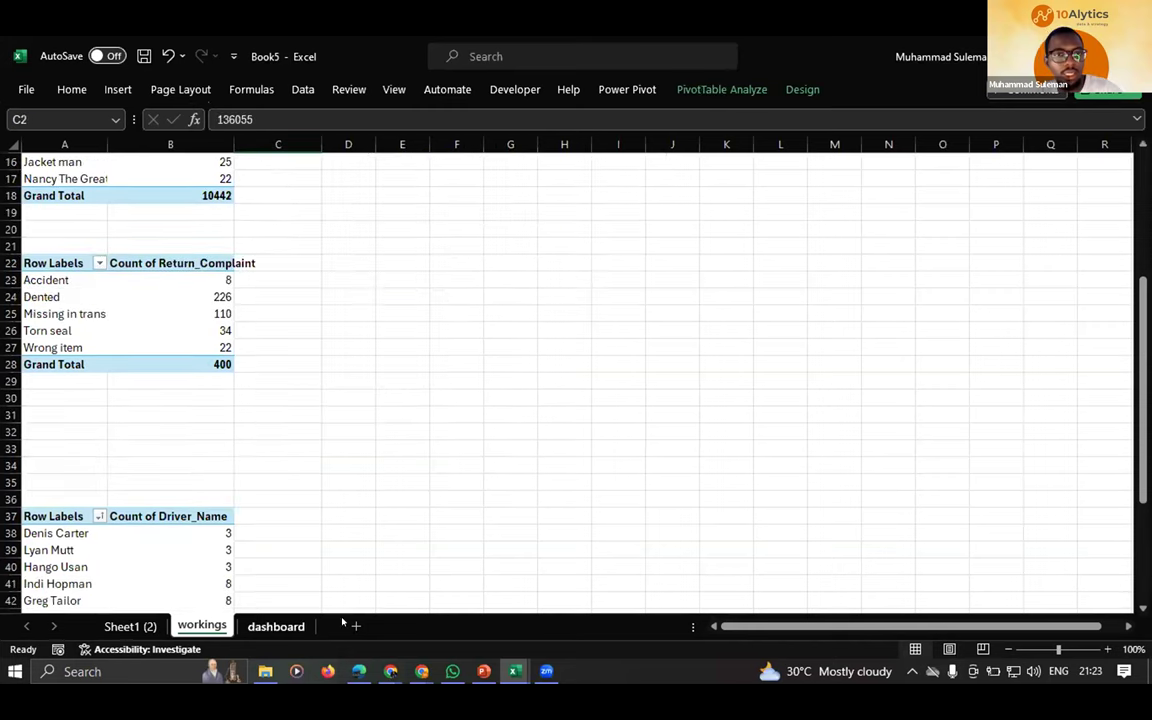
{"action": "left_click", "coordinate": [276, 626]}
{"action": "left_click", "coordinate": [882, 463]}
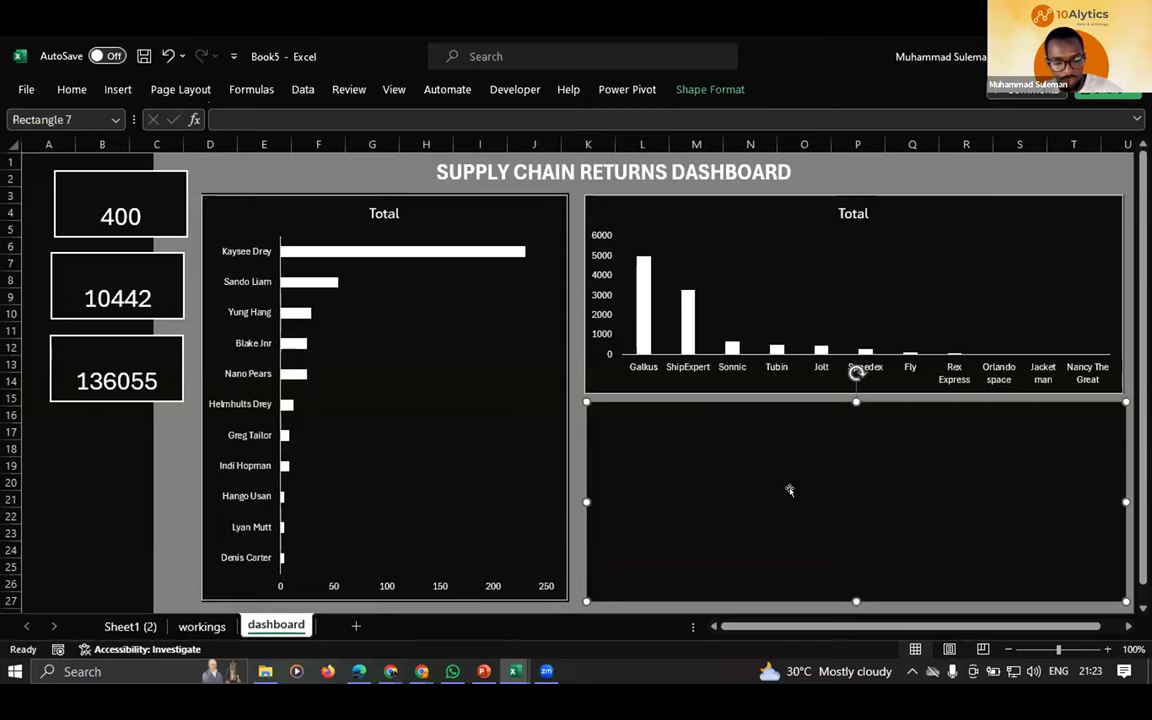
{"action": "key", "text": "ctrl+v"}
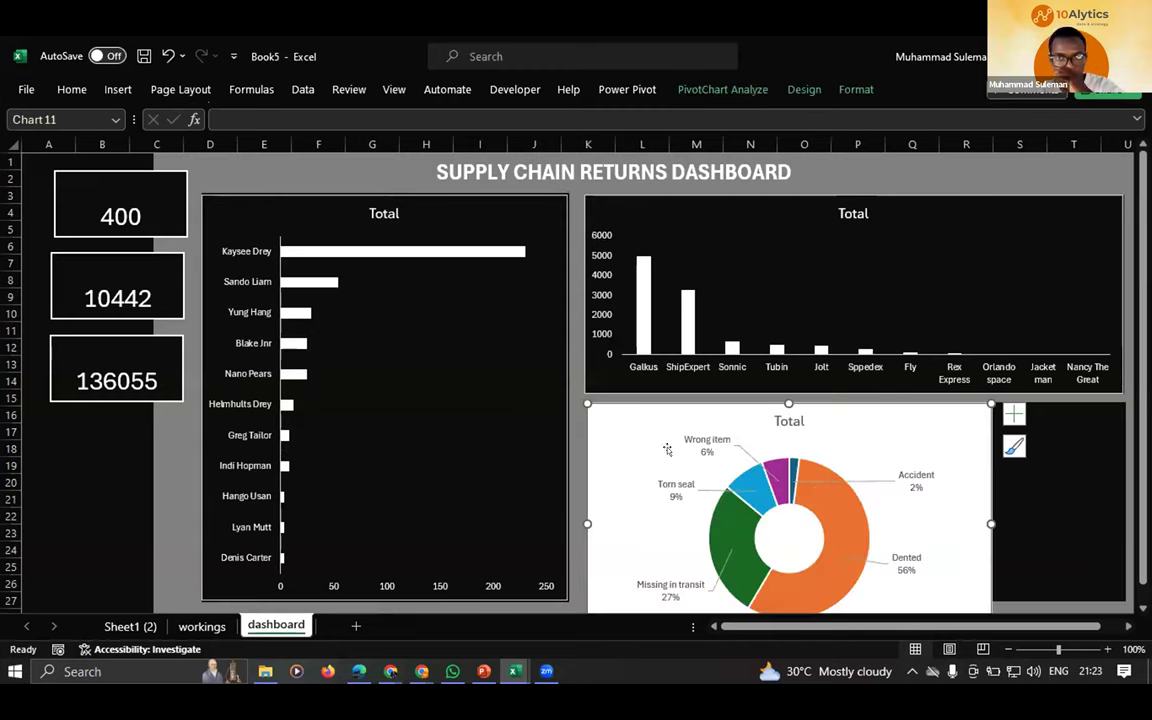
- Resize the doughnut chart to the full height of the lower-right panel, leaving a strip of the panel free beside it
{"action": "left_click_drag", "start_coordinate": [586, 402], "coordinate": [671, 498]}
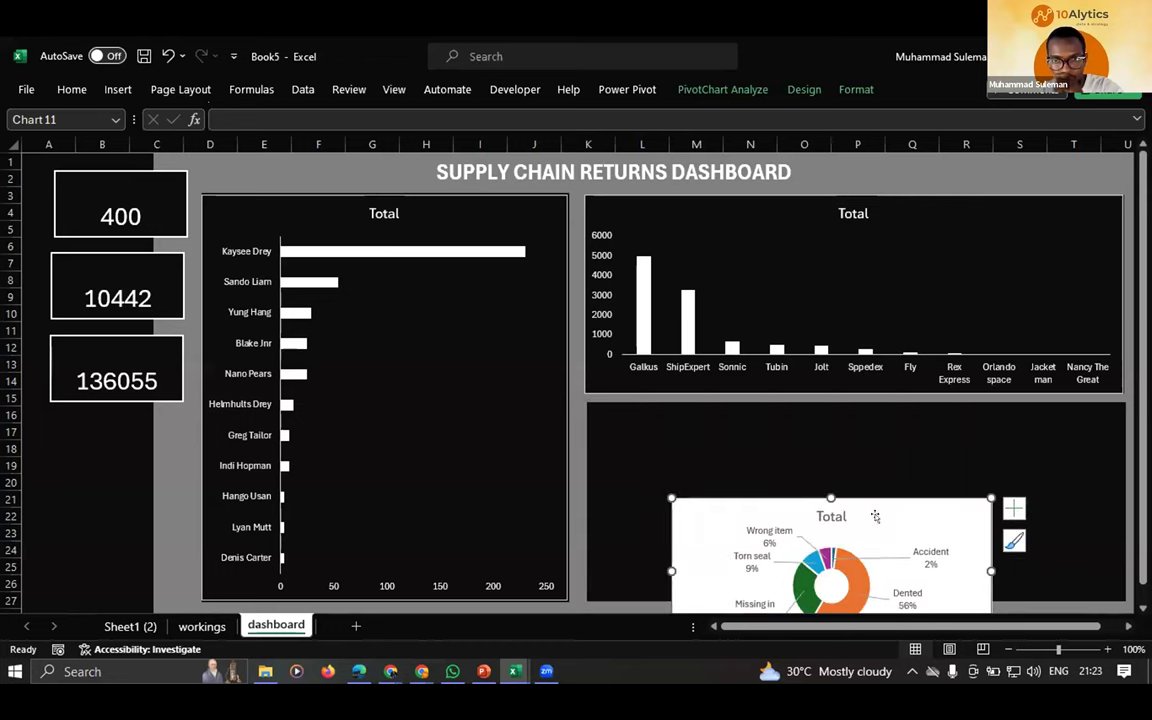
{"action": "left_click_drag", "start_coordinate": [765, 510], "coordinate": [681, 415]}
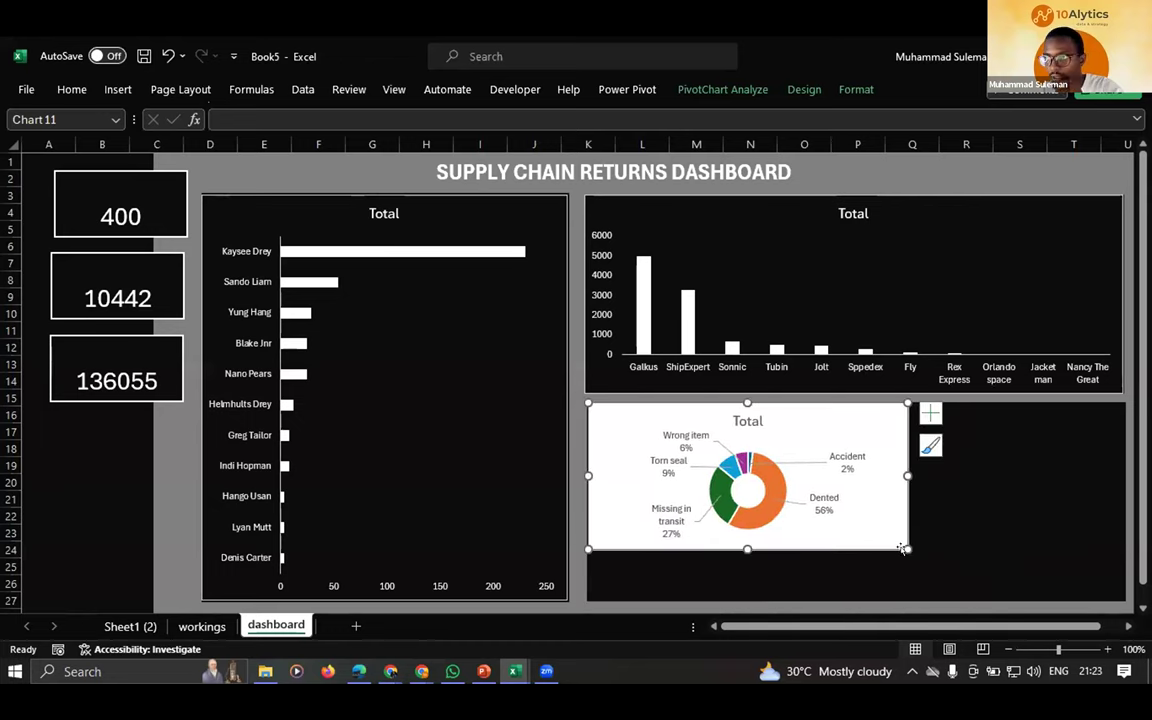
{"action": "left_click_drag", "start_coordinate": [906, 550], "coordinate": [947, 601]}
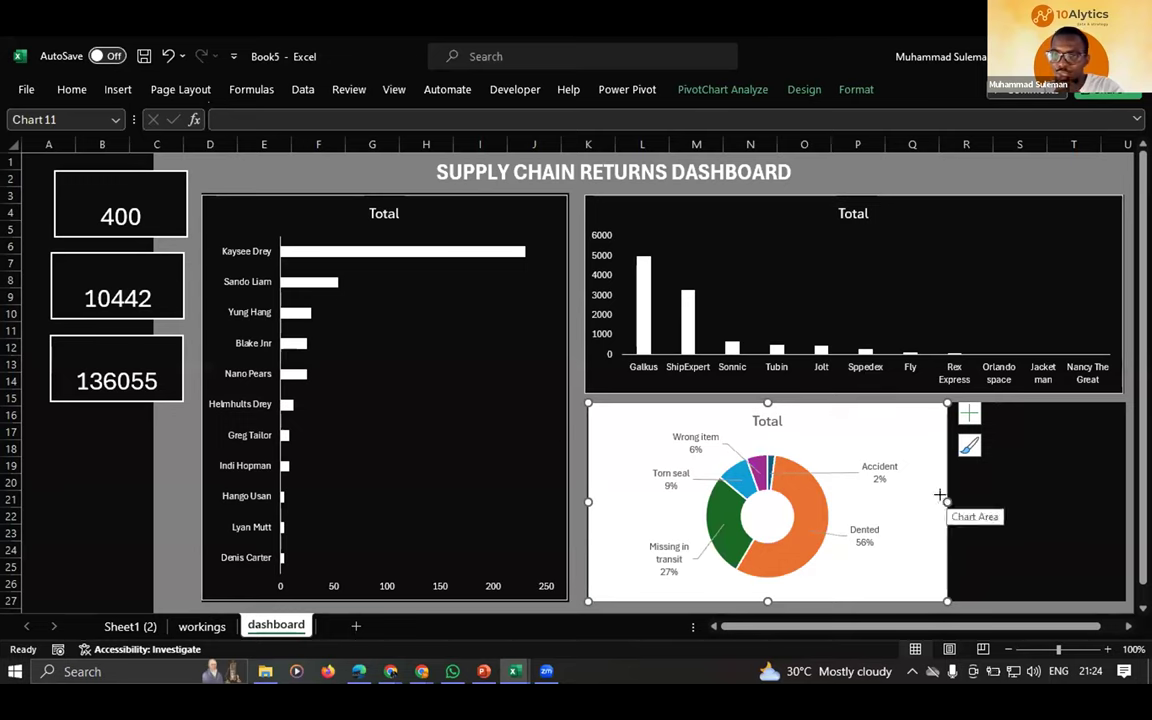
{"action": "left_click_drag", "start_coordinate": [945, 502], "coordinate": [952, 499]}
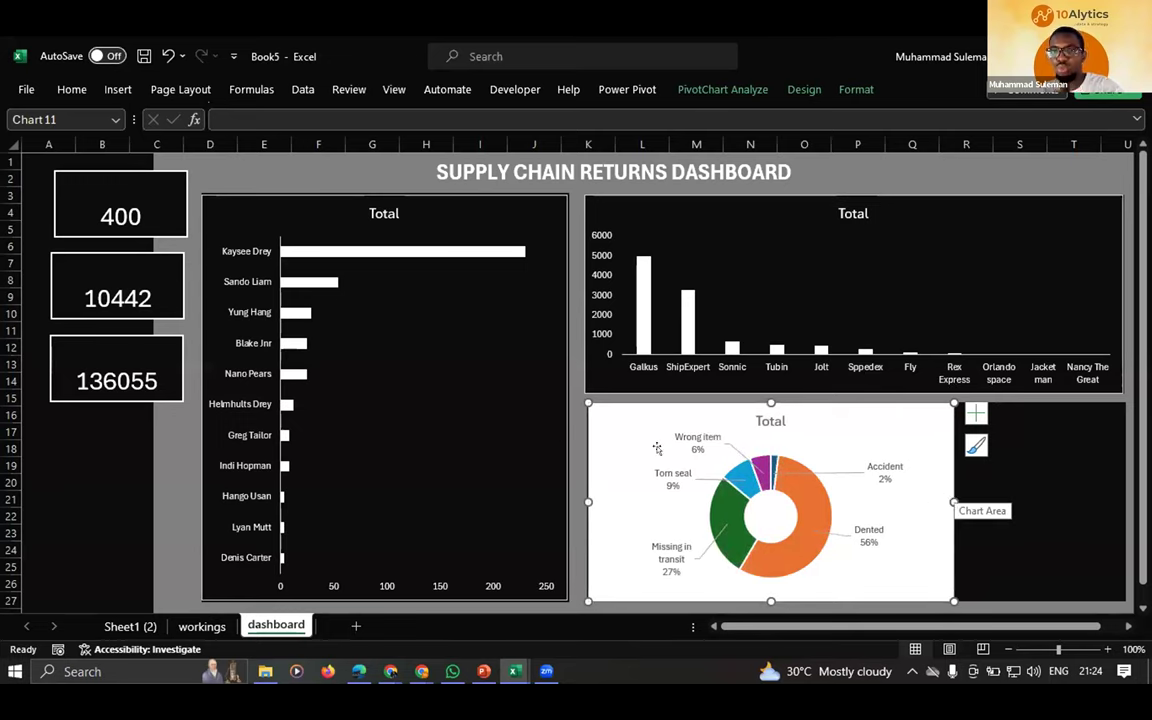
{"action": "mouse_move", "coordinate": [289, 285]}
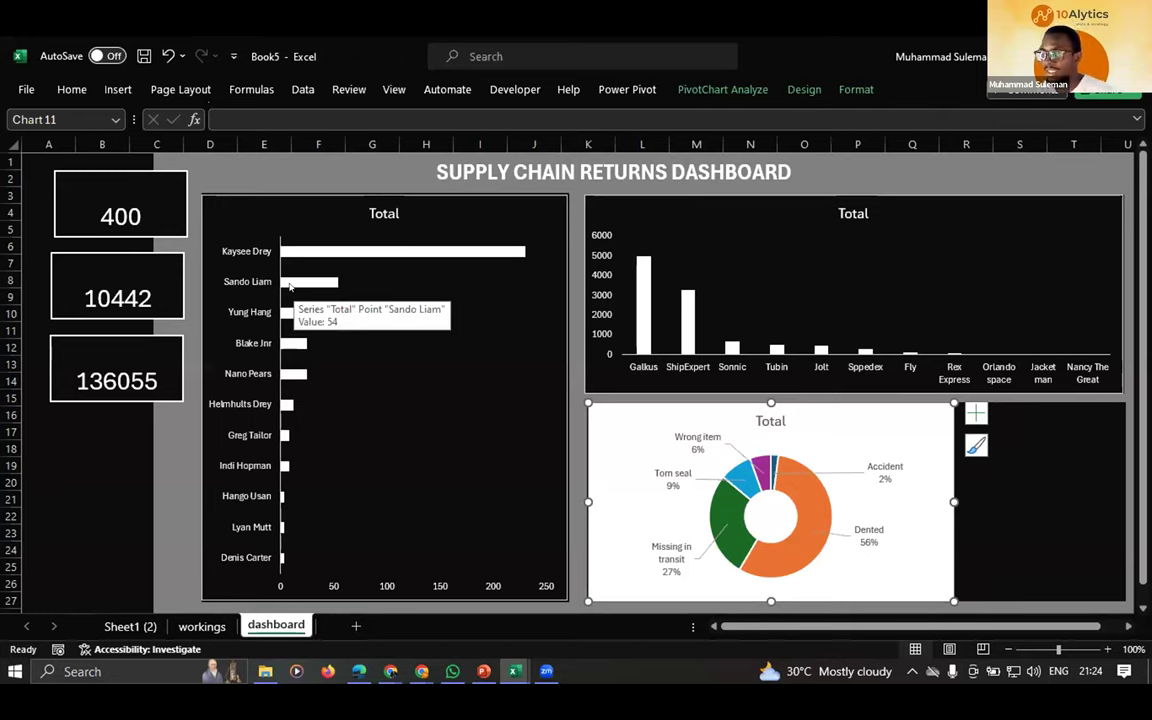
{"action": "left_click", "coordinate": [122, 626]}
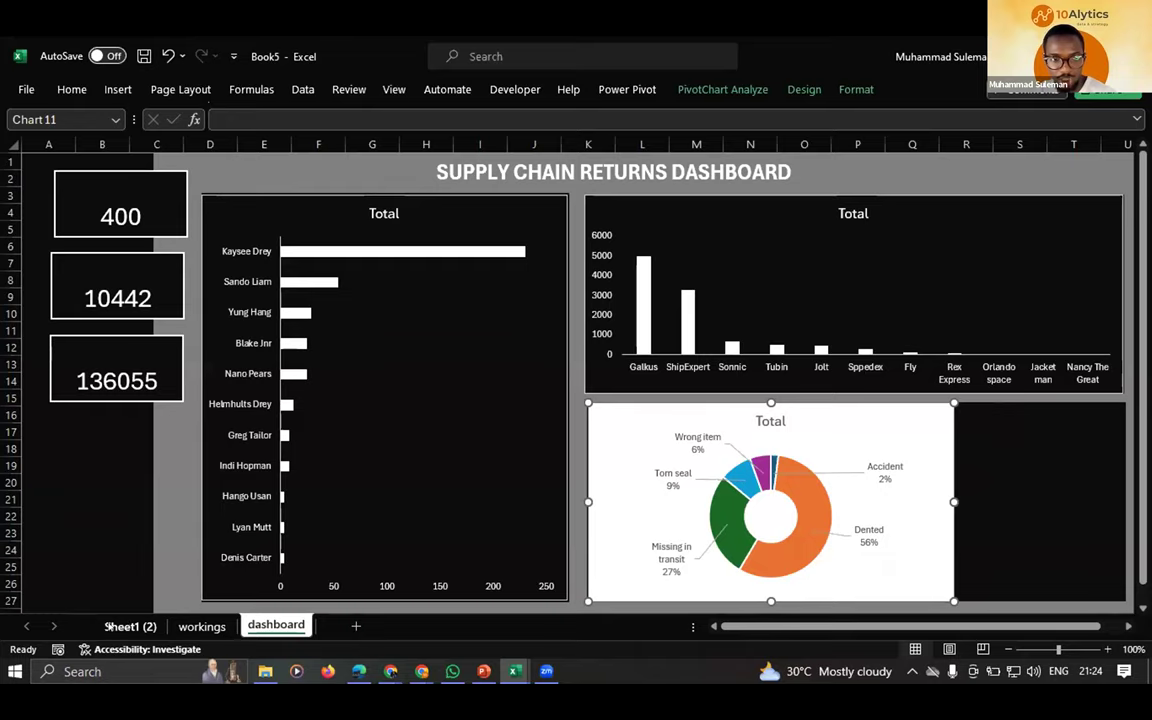
{"action": "left_click", "coordinate": [202, 626]}
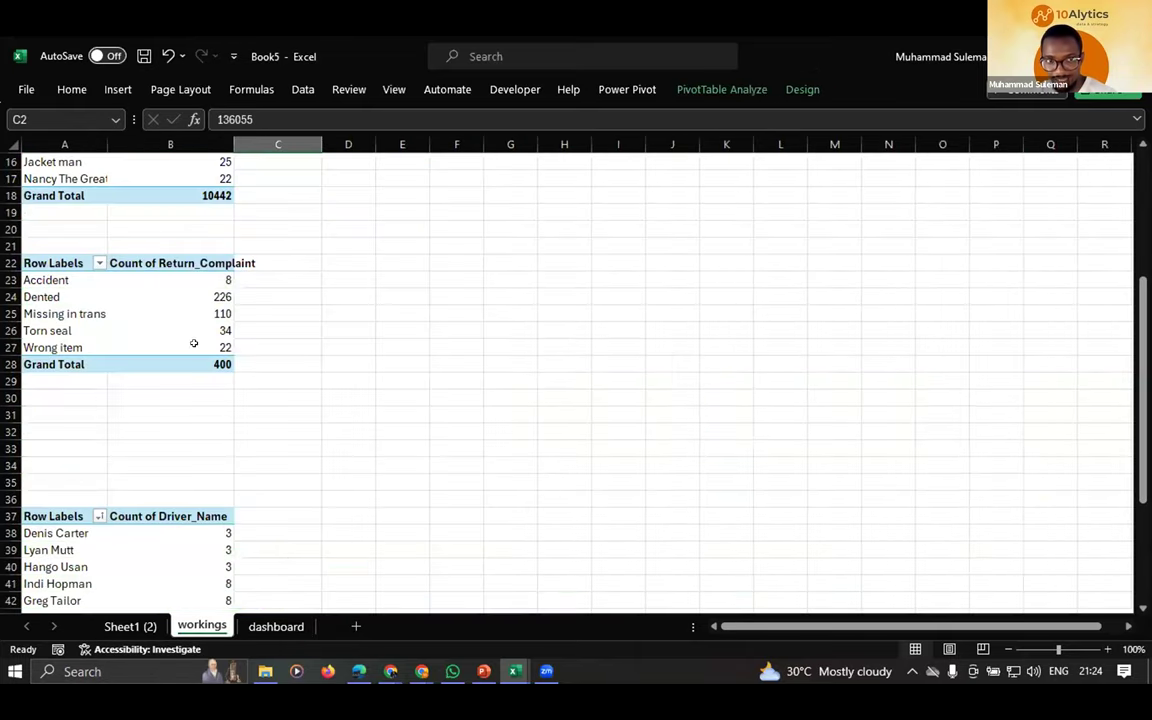
{"action": "left_click", "coordinate": [276, 626]}
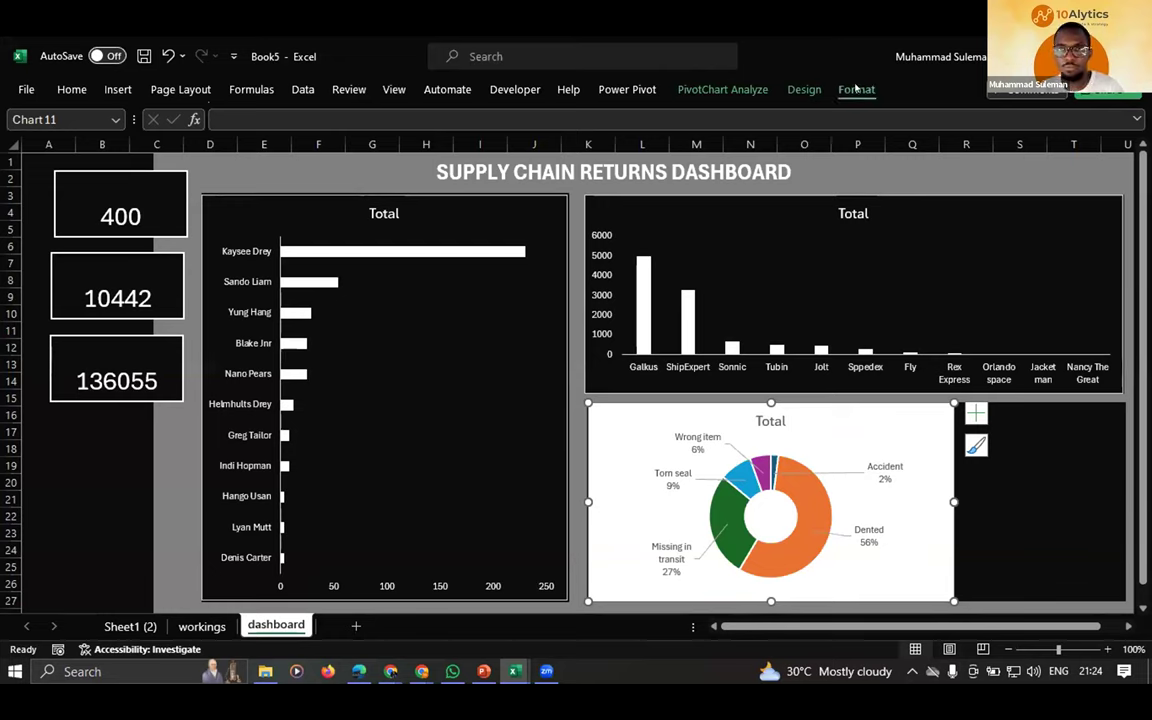
- Set the doughnut chart's area to no fill and its text to white, and narrow the chart slightly
{"action": "left_click", "coordinate": [856, 89]}
{"action": "left_click", "coordinate": [480, 115]}
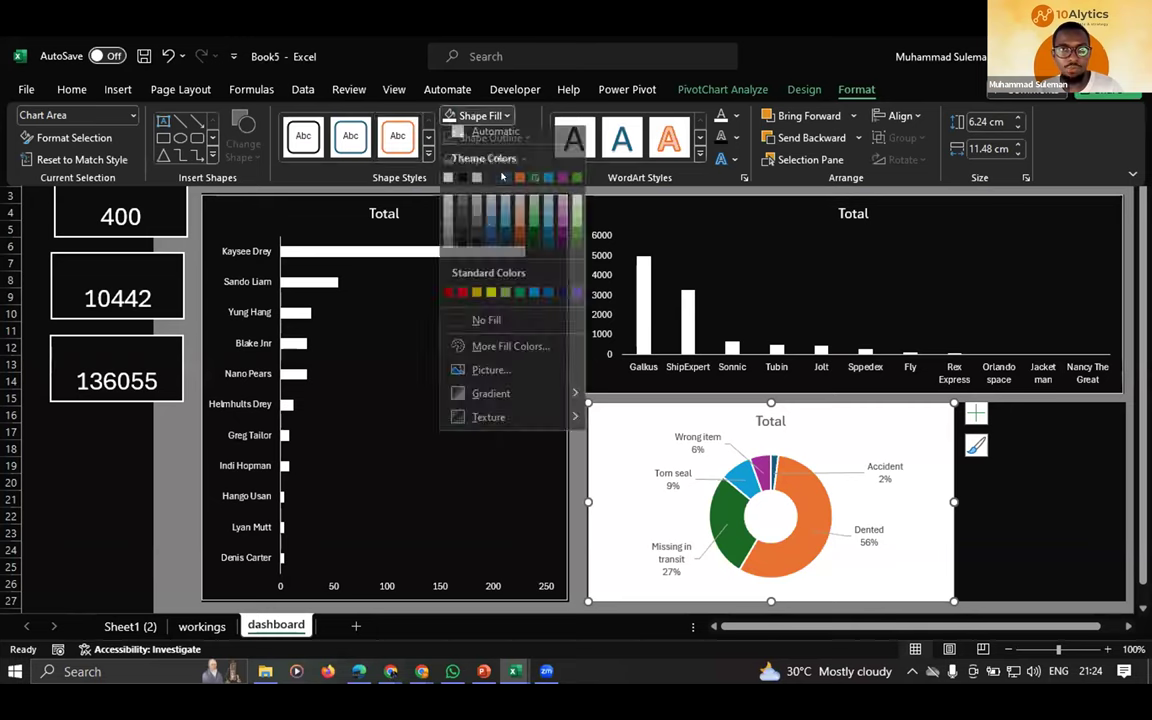
{"action": "left_click", "coordinate": [484, 320]}
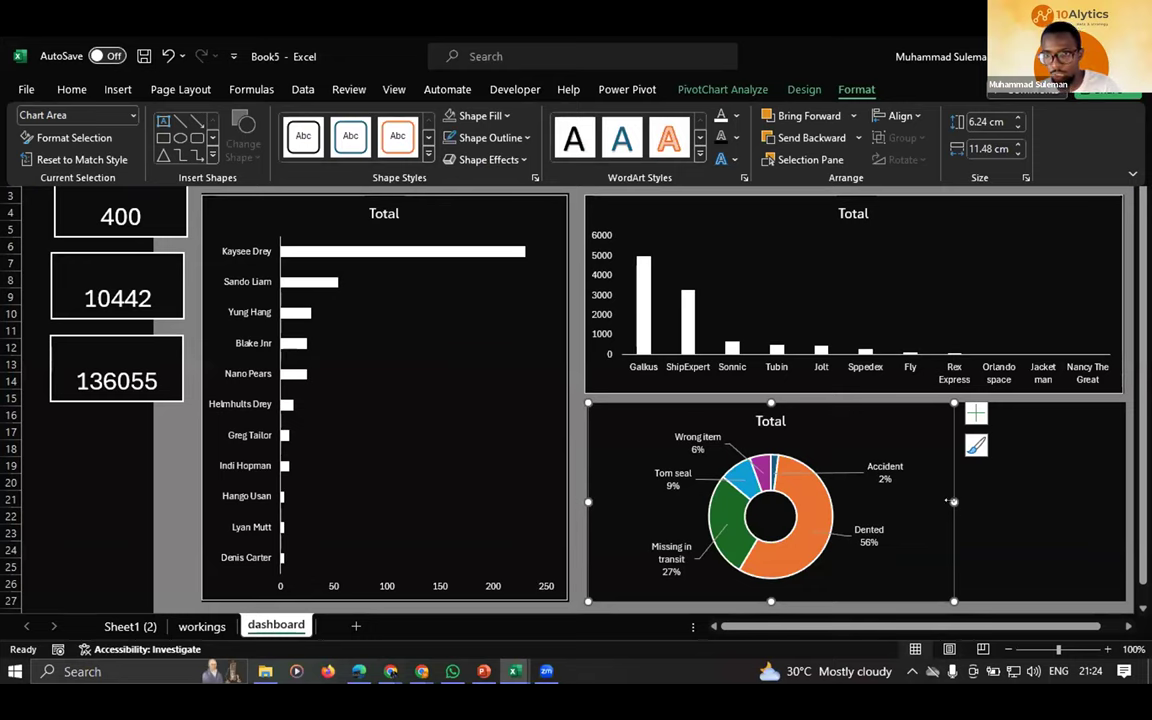
{"action": "key", "text": "ctrl+F1"}
{"action": "left_click_drag", "start_coordinate": [952, 501], "coordinate": [947, 499]}
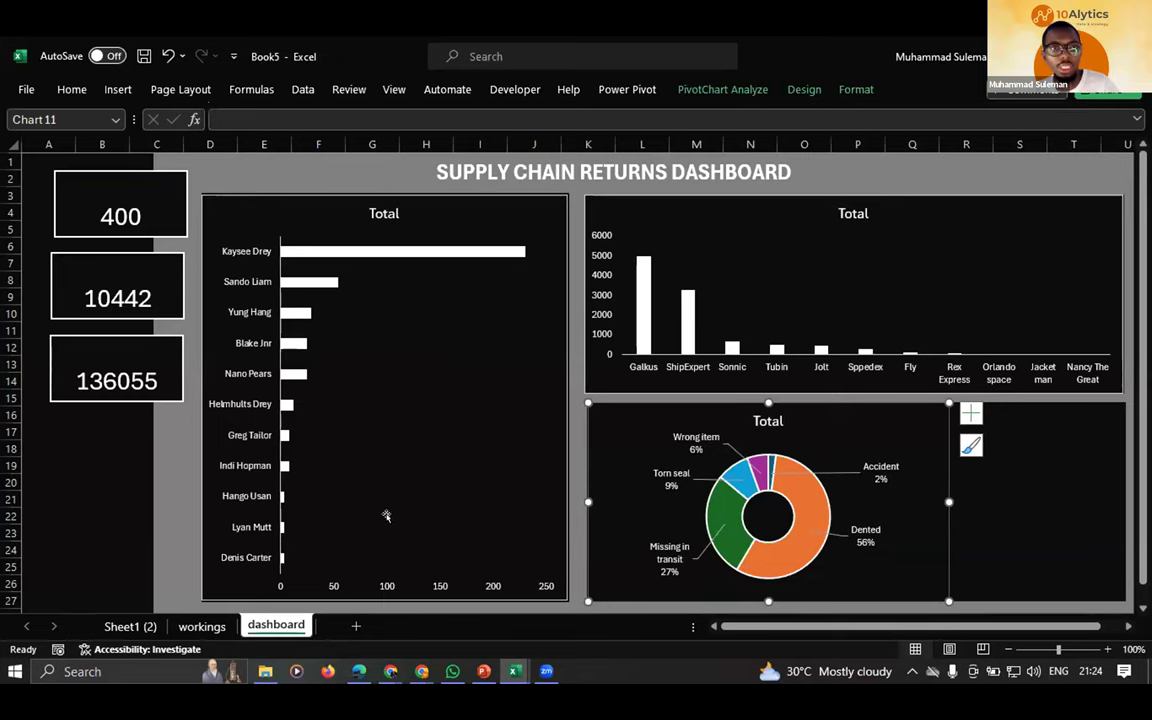
{"action": "left_click", "coordinate": [167, 464]}
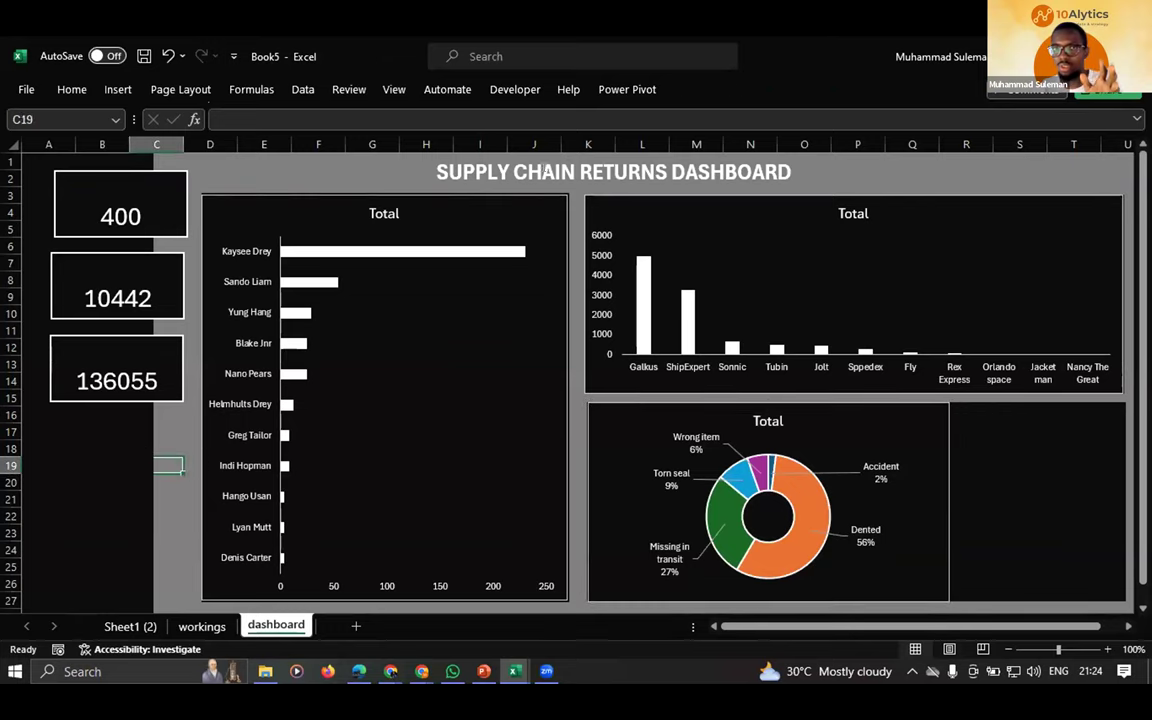
- Duplicate the SUPPLY CHAIN RETURNS DASHBOARD title text box and place the copy over the first sidebar card
{"action": "left_click", "coordinate": [505, 172]}
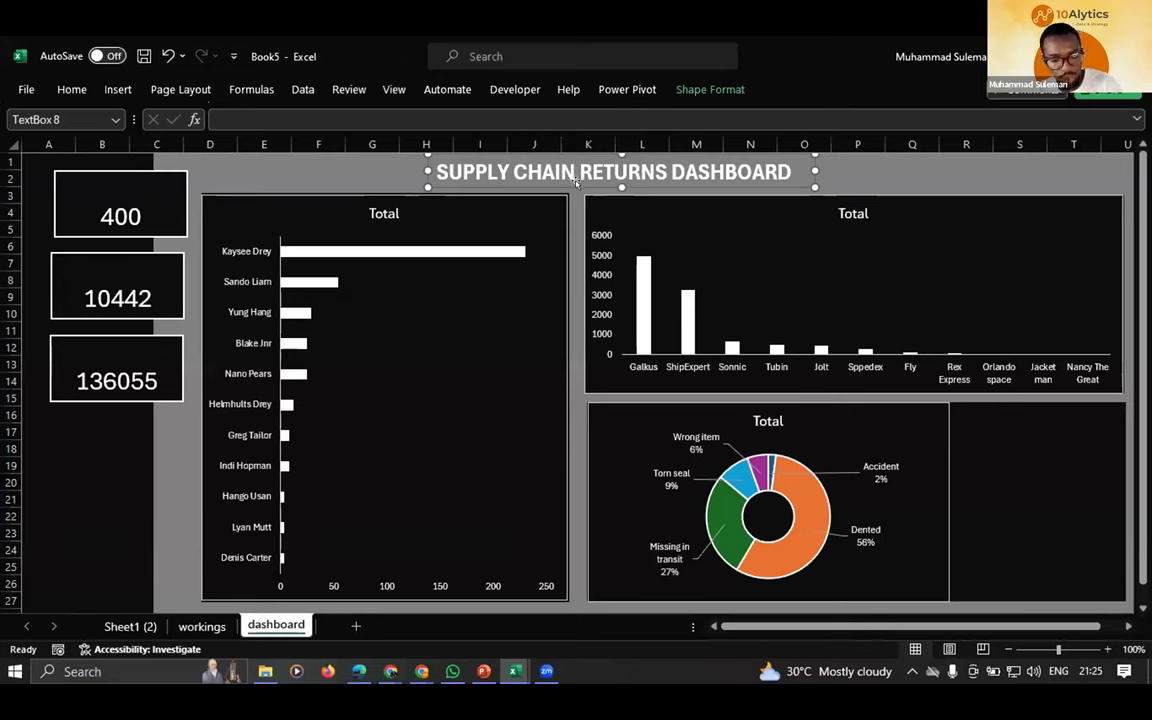
{"action": "key", "text": "ctrl+d"}
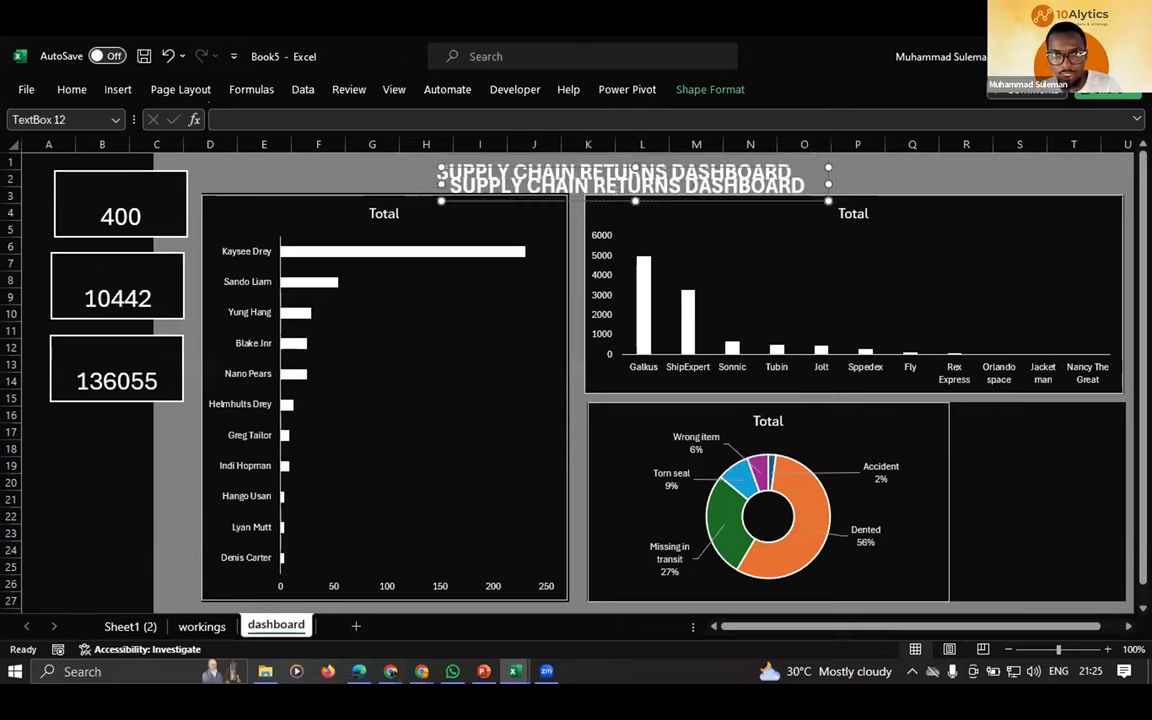
{"action": "left_click_drag", "start_coordinate": [491, 167], "coordinate": [98, 166]}
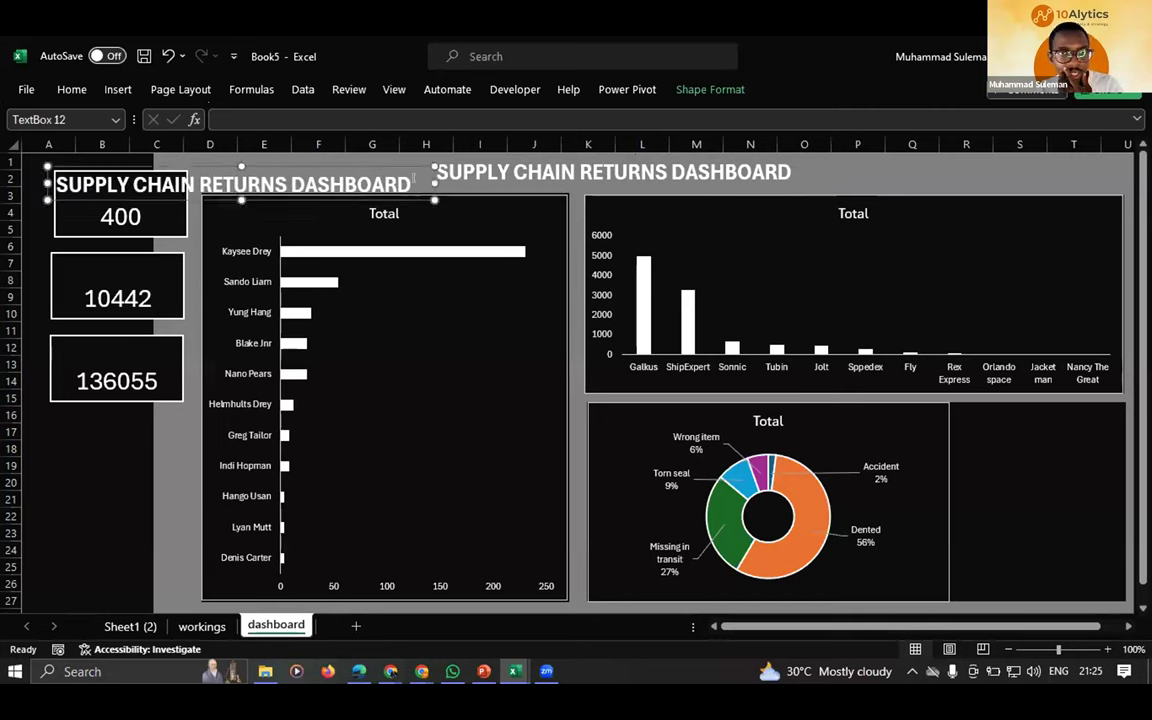
- Narrow the copied title text box to about the first sidebar card's width and align it with the card's upper edge
{"action": "left_click_drag", "start_coordinate": [430, 176], "coordinate": [320, 172]}
{"action": "left_click_drag", "start_coordinate": [198, 171], "coordinate": [172, 178]}
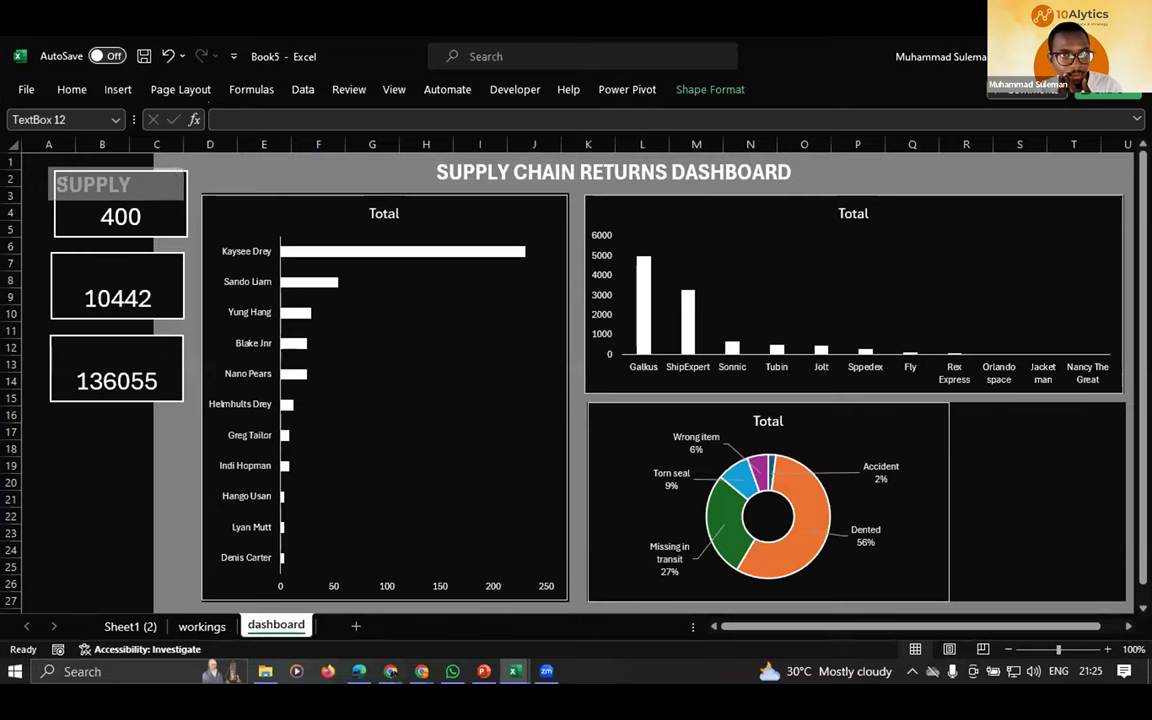
{"action": "left_click_drag", "start_coordinate": [48, 185], "coordinate": [58, 184]}
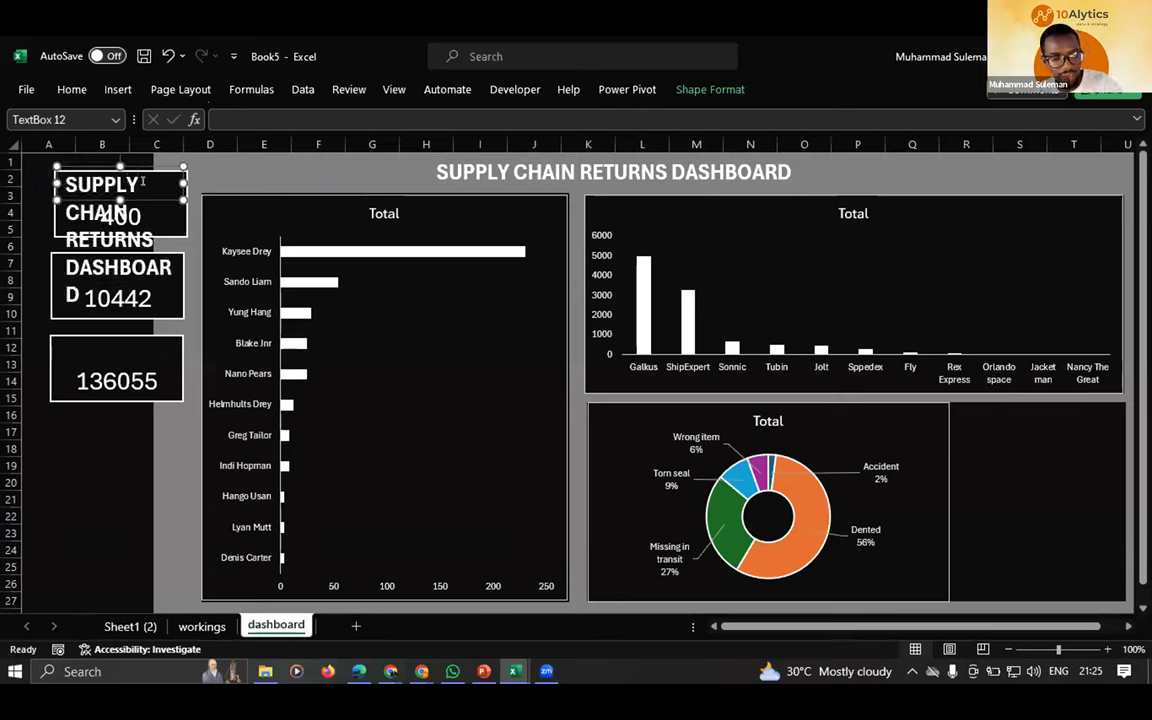
- Replace the text in the first card's label box with "Number of Returns"
{"action": "triple_click", "coordinate": [143, 181]}
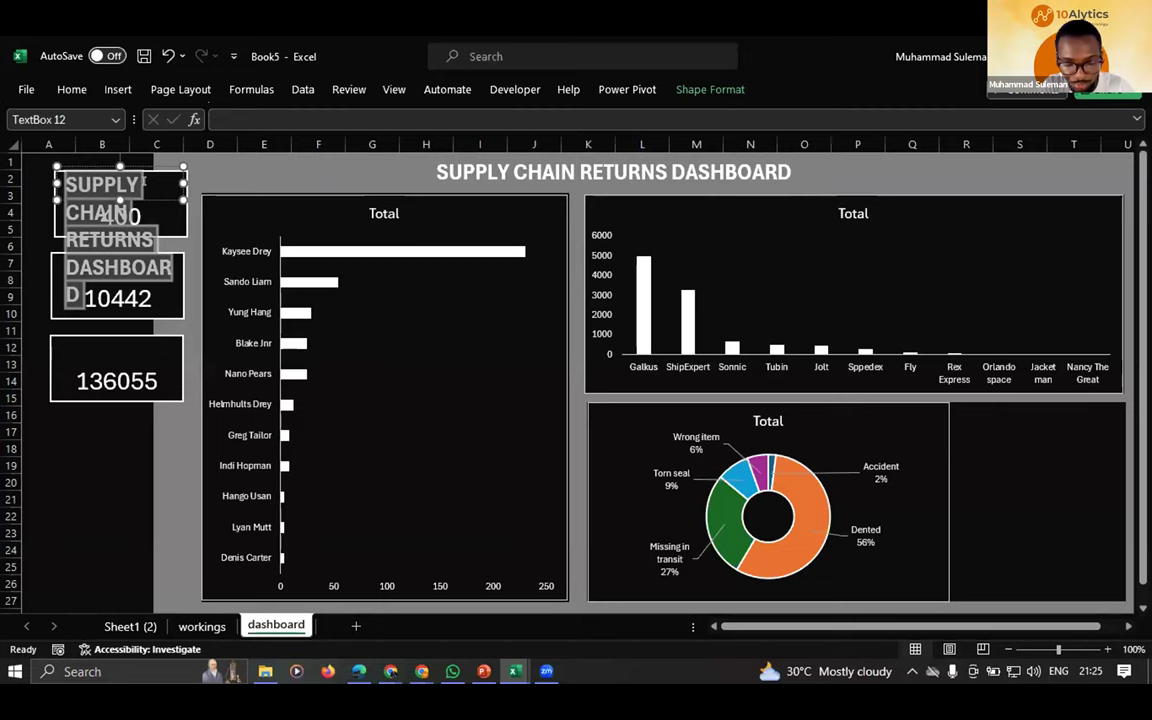
{"action": "type", "text": "Retur"}
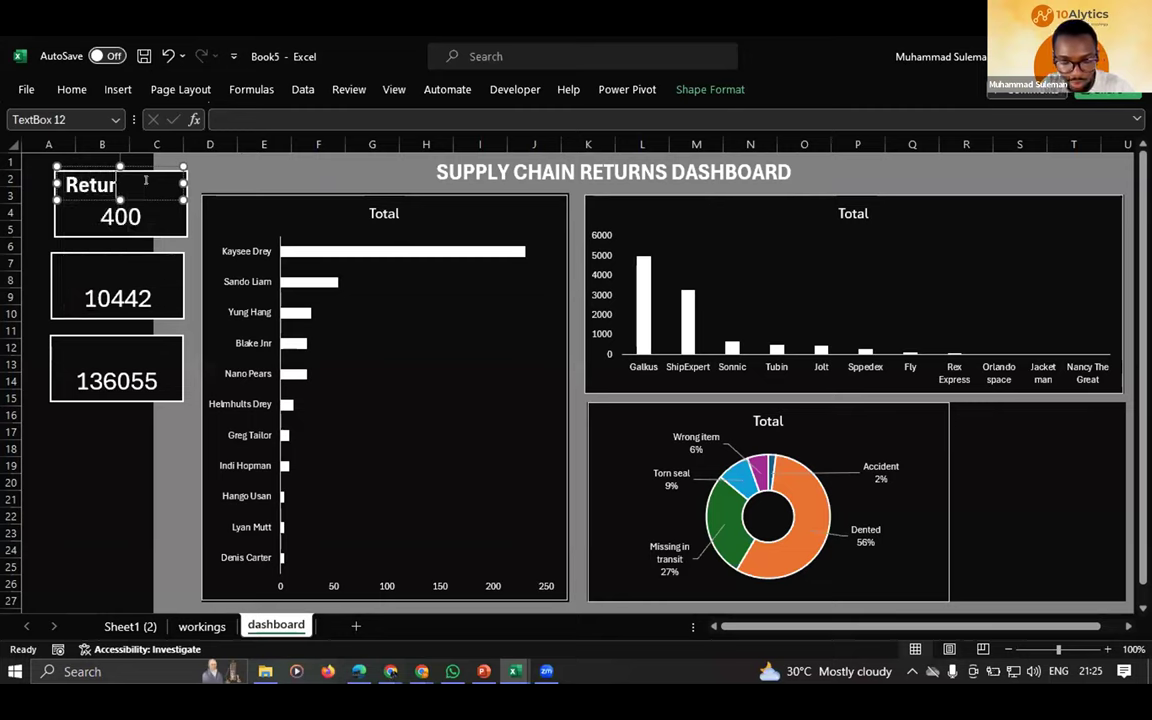
{"action": "type", "text": "ns"}
{"action": "key", "text": "BackSpace"}
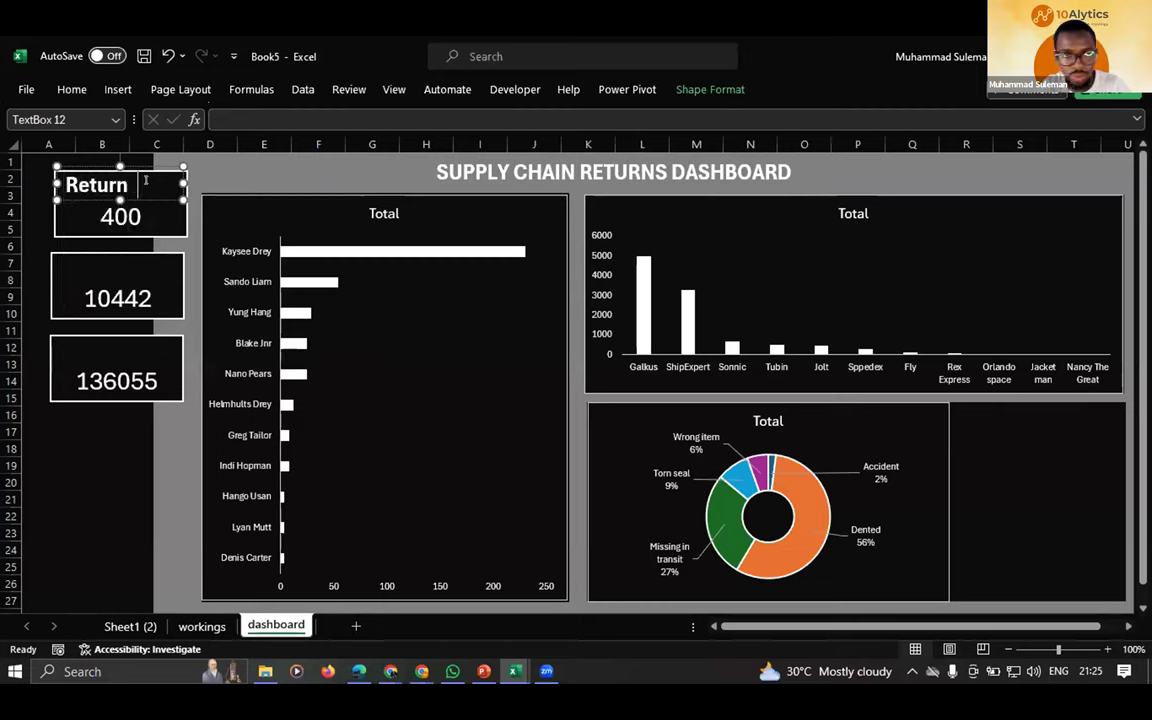
{"action": "key", "text": "BackSpace"}
{"action": "key", "text": "BackSpace"}
{"action": "key", "text": "BackSpace"}
{"action": "key", "text": "BackSpace"}
{"action": "key", "text": "BackSpace"}
{"action": "key", "text": "BackSpace"}
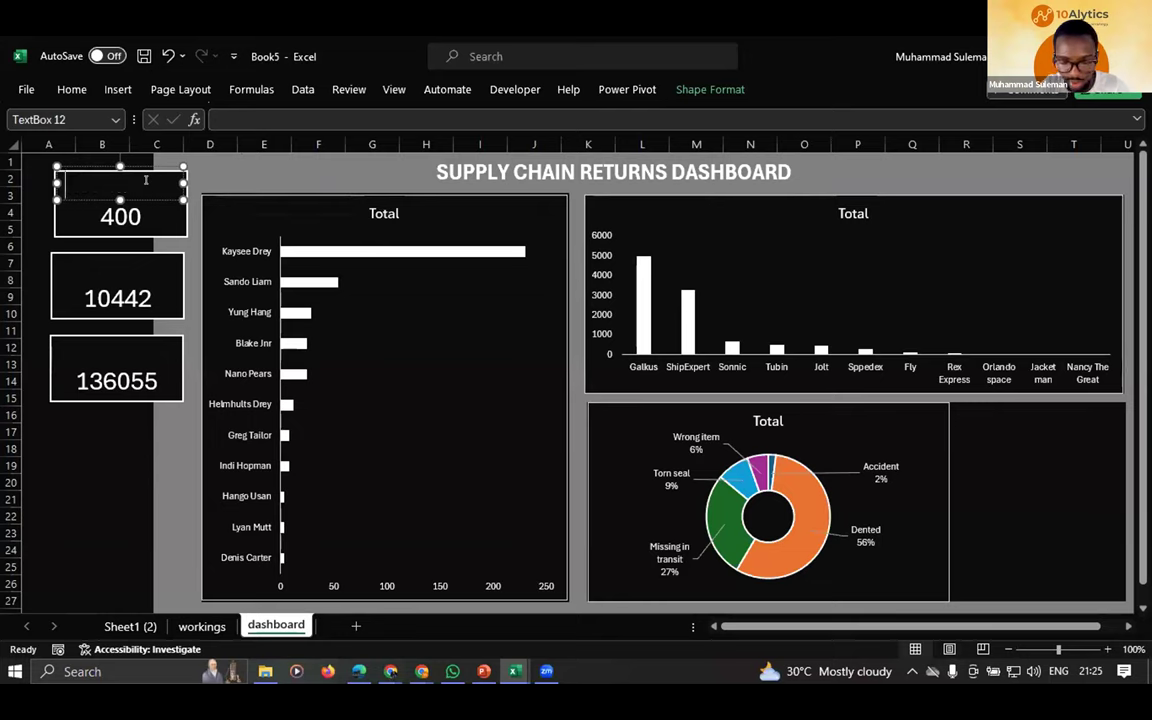
{"action": "type", "text": "Numb"}
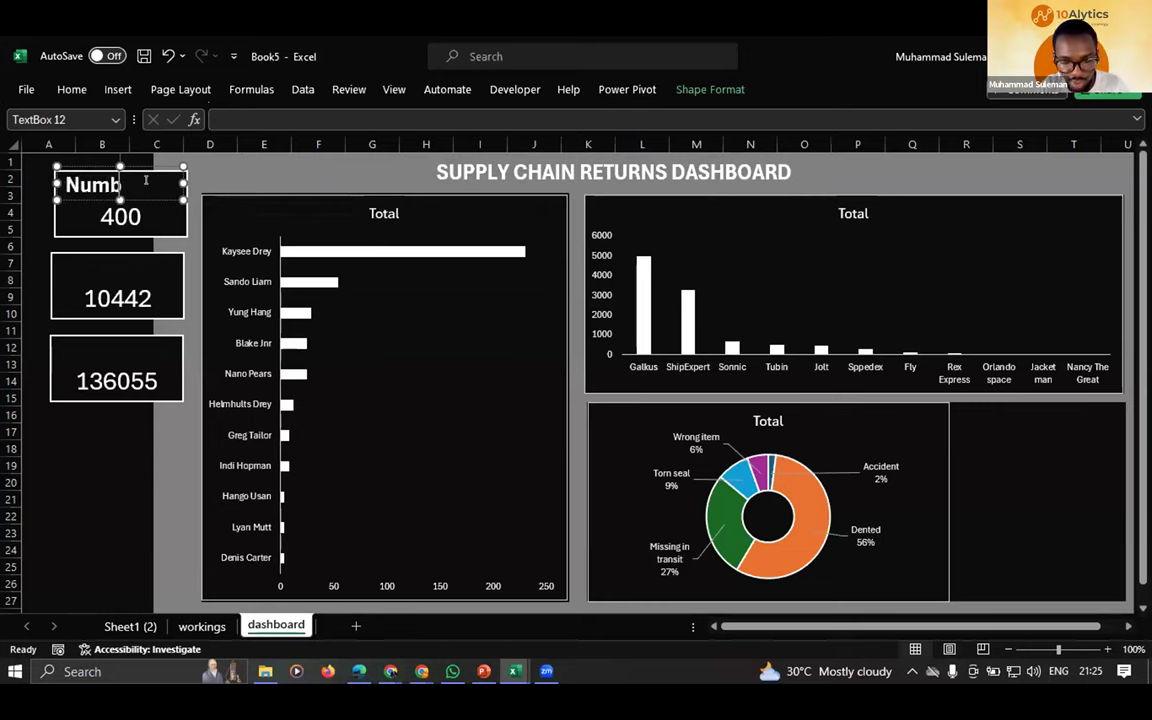
{"action": "type", "text": "er of Returns"}
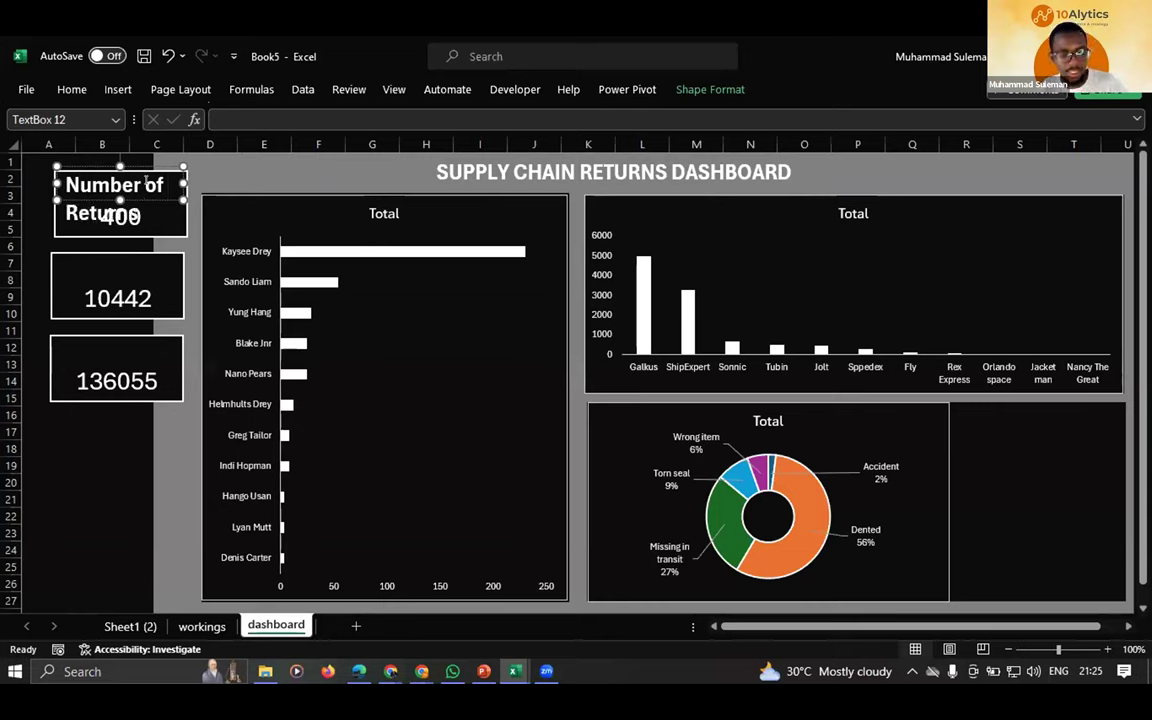
- Reduce the "Number of Returns" label's font size to 12 so it fits one line, and shorten its text box to match
{"action": "key", "text": "ctrl+a"}
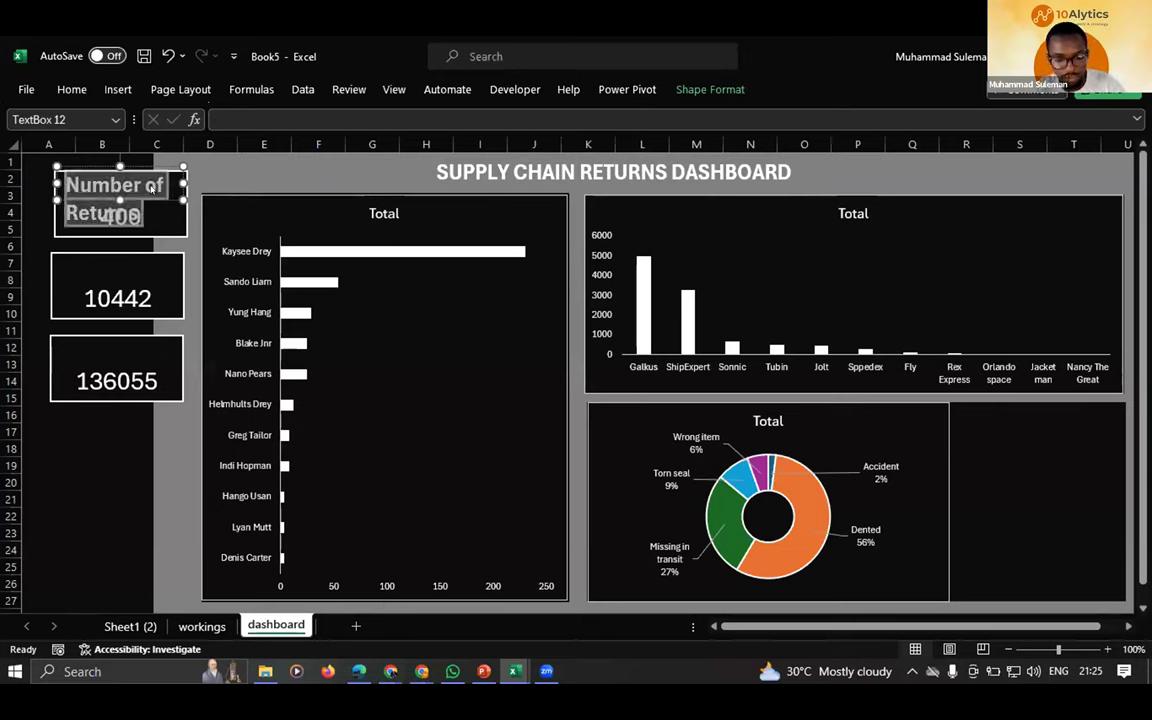
{"action": "key", "text": "ctrl+shift+less"}
{"action": "key", "text": "ctrl+shift+less"}
{"action": "key", "text": "ctrl+shift+less"}
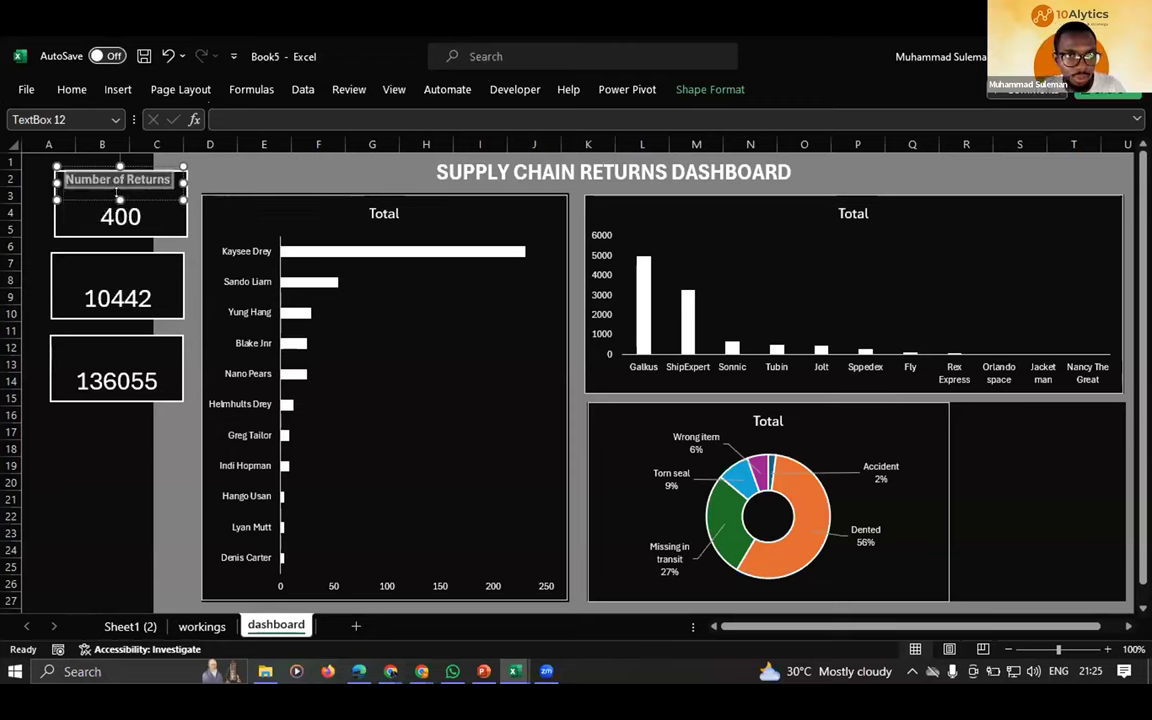
{"action": "left_click", "coordinate": [108, 183]}
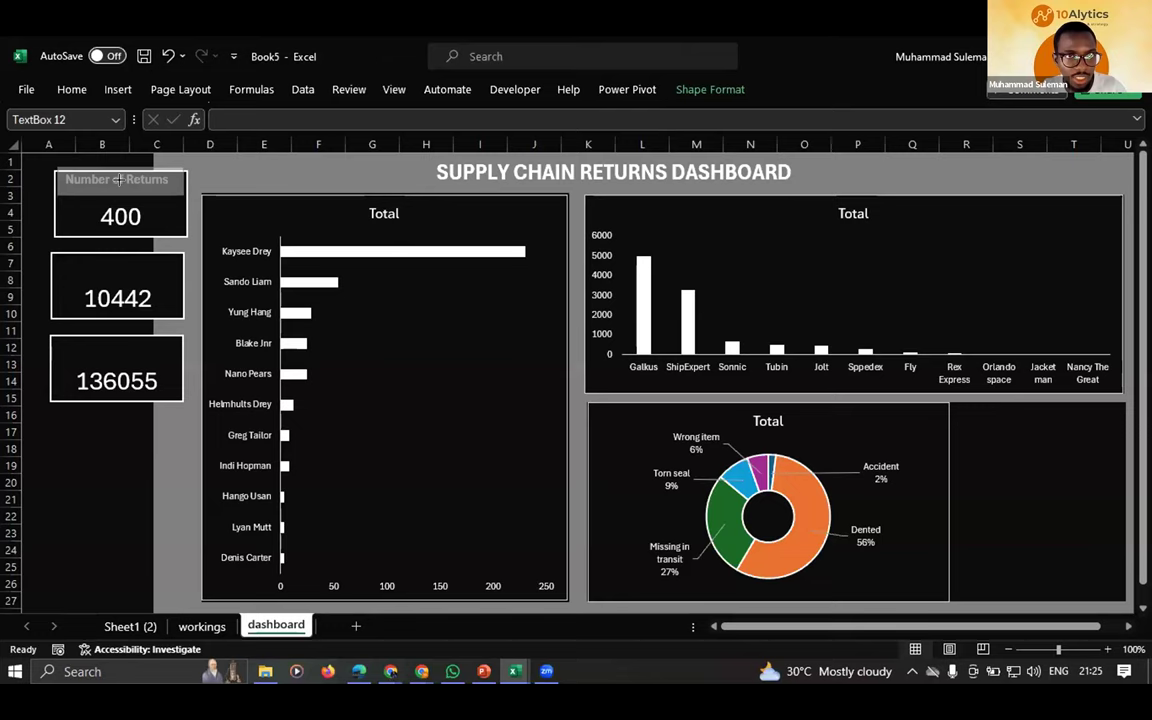
{"action": "key", "text": "Escape"}
{"action": "left_click", "coordinate": [182, 176]}
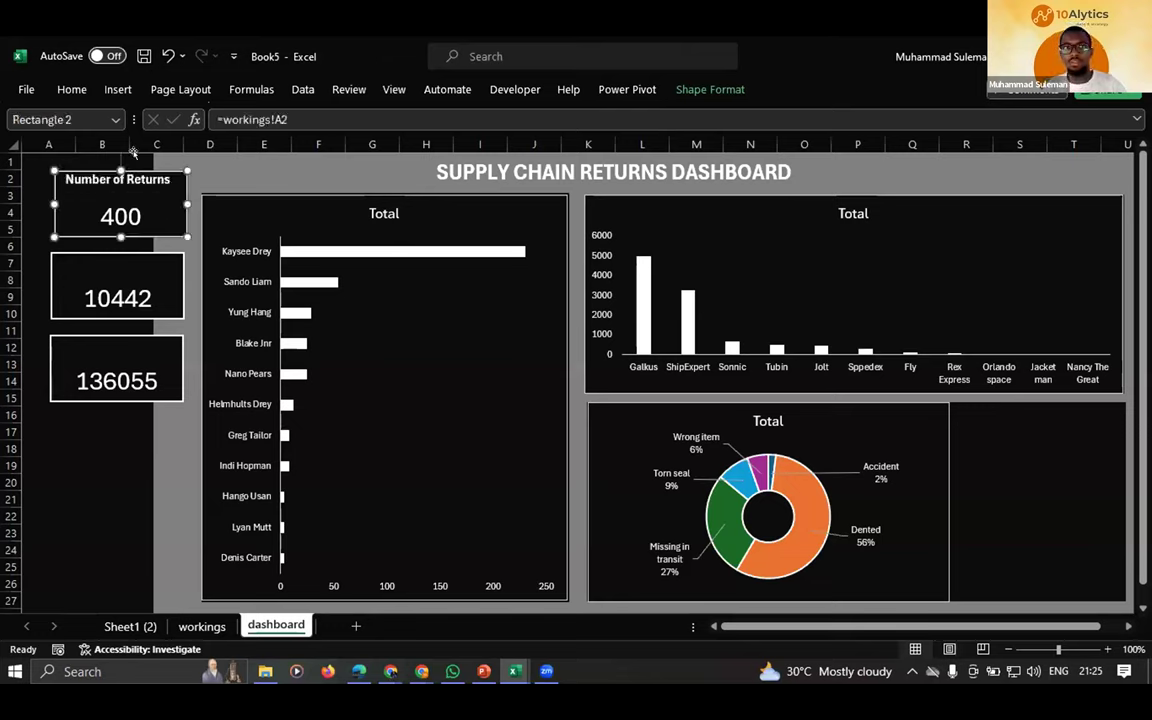
{"action": "left_click", "coordinate": [161, 180]}
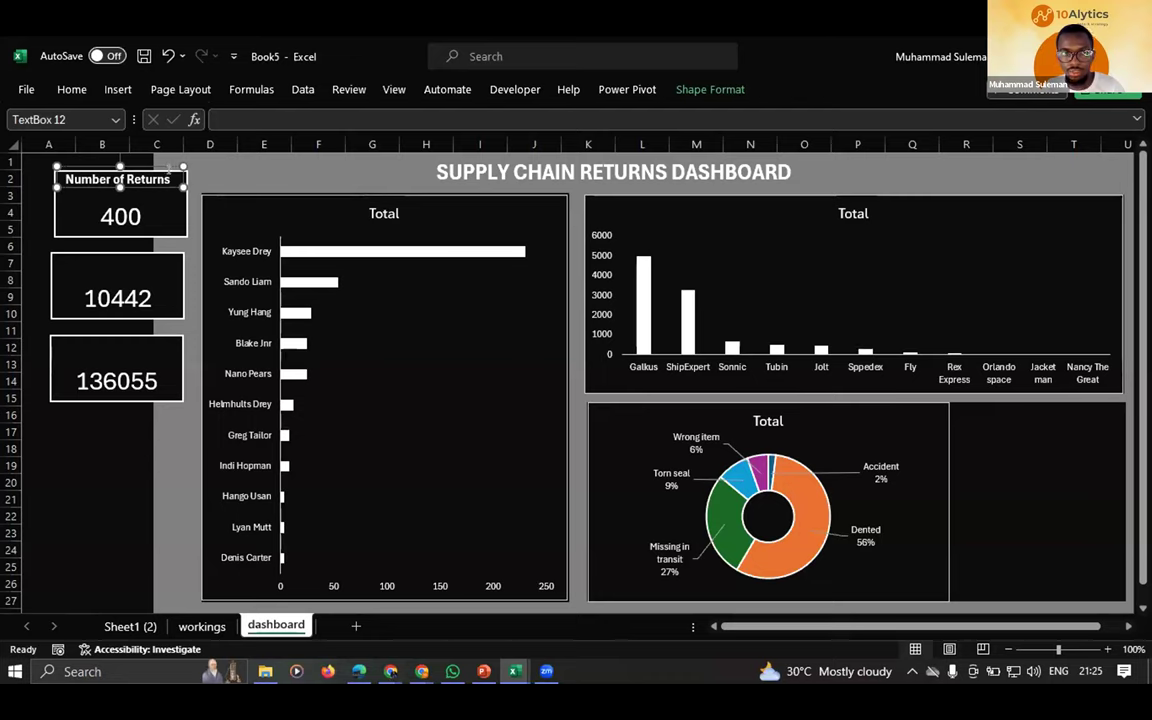
{"action": "key", "text": "ctrl+a"}
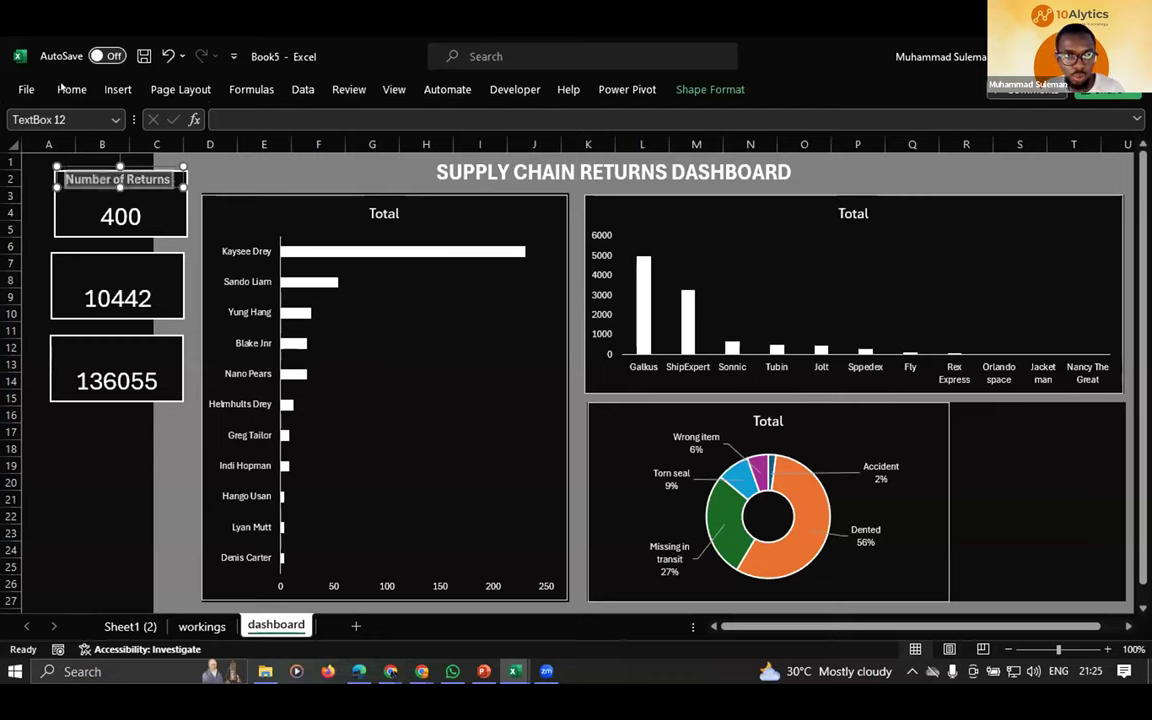
{"action": "left_click", "coordinate": [86, 94]}
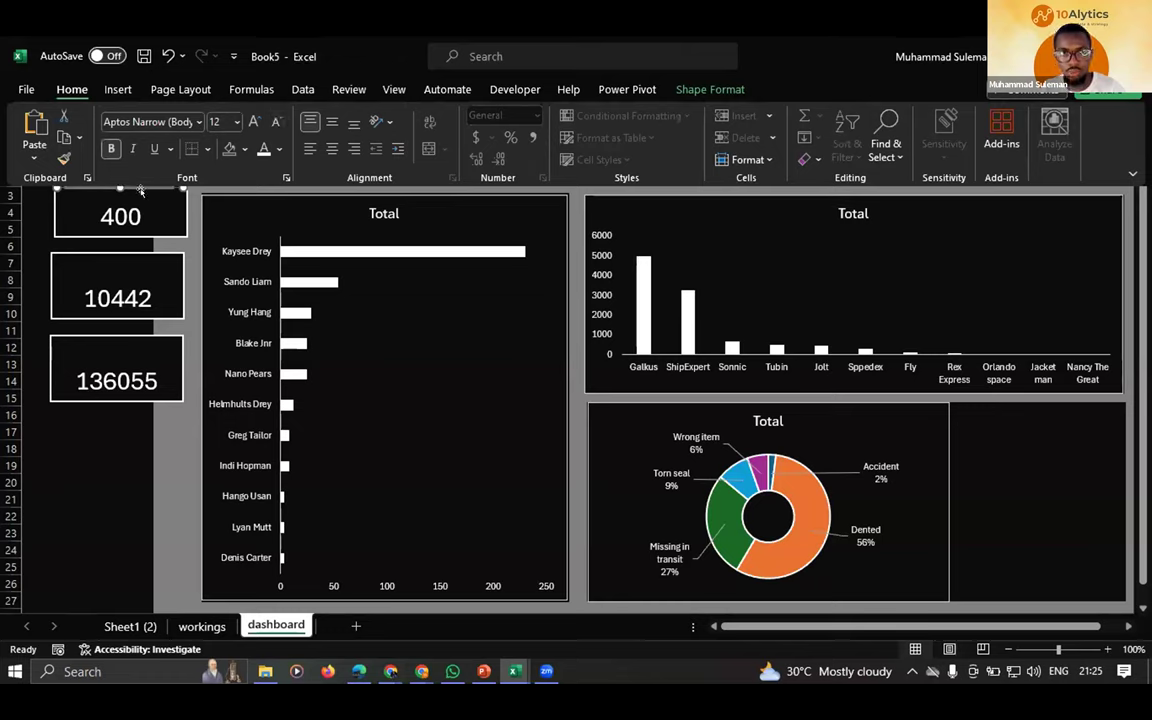
{"action": "left_click", "coordinate": [151, 179]}
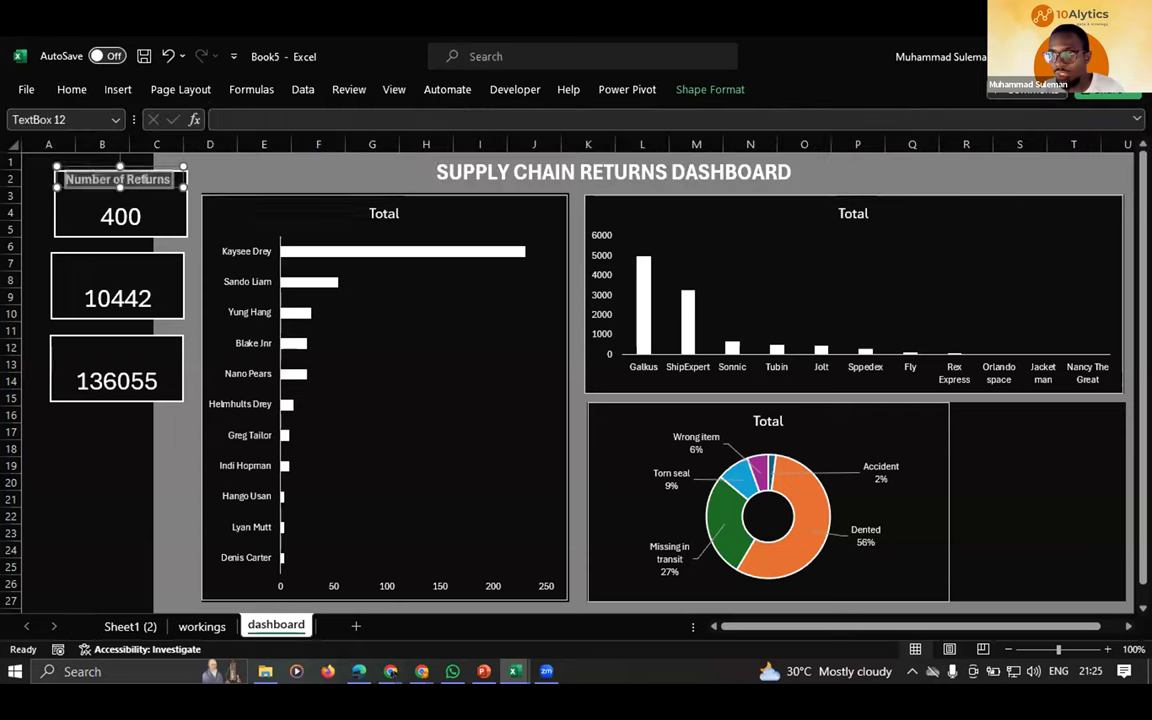
- Duplicate the "Number of Returns" label and position the copy along the upper part of the second sidebar card
{"action": "left_click", "coordinate": [134, 178]}
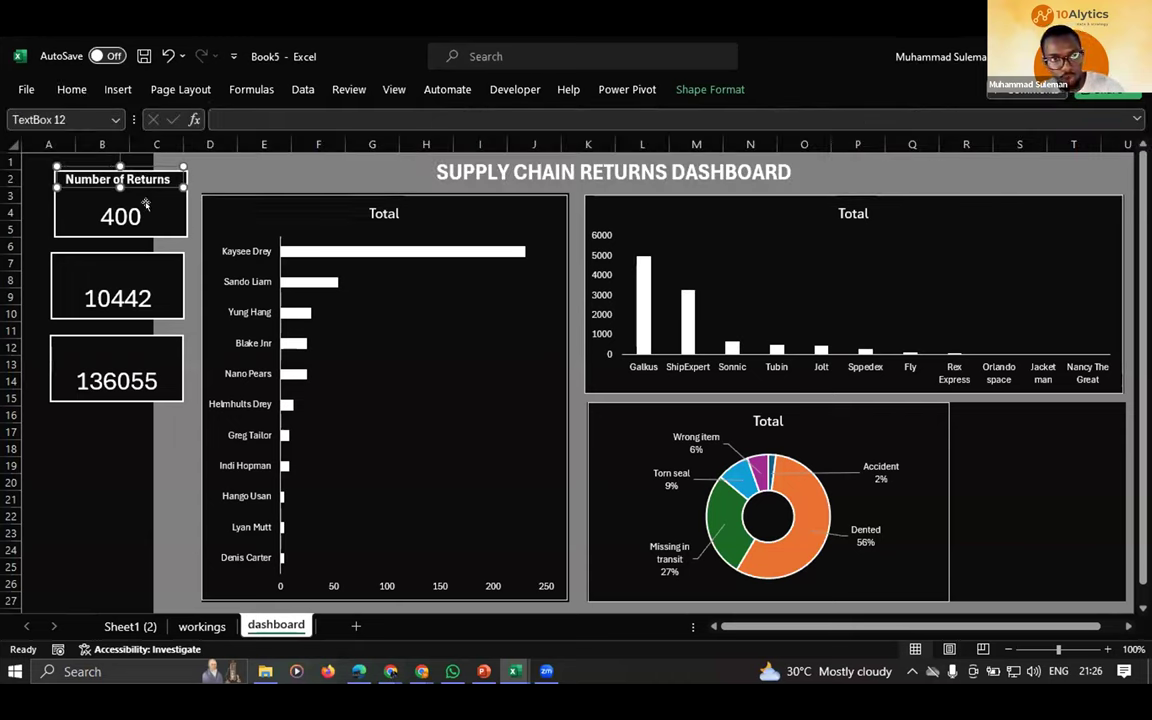
{"action": "key", "text": "ctrl+d"}
{"action": "left_click_drag", "start_coordinate": [145, 259], "coordinate": [142, 266]}
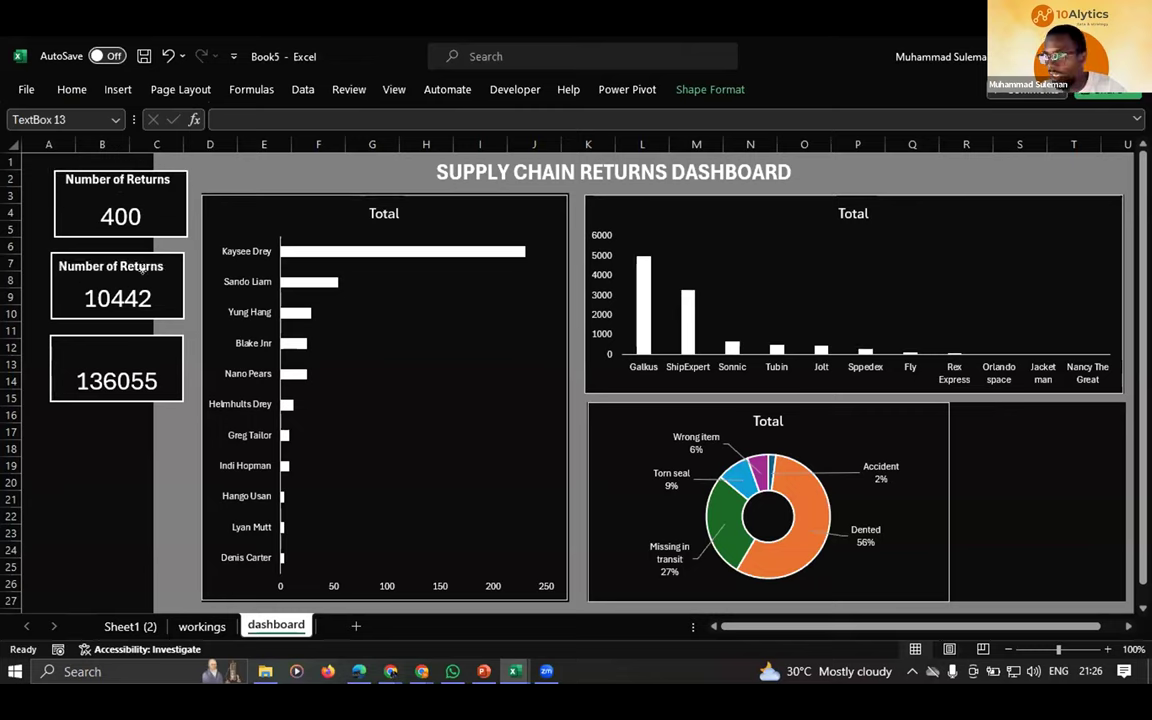
{"action": "key", "text": "Left"}
{"action": "key", "text": "Left"}
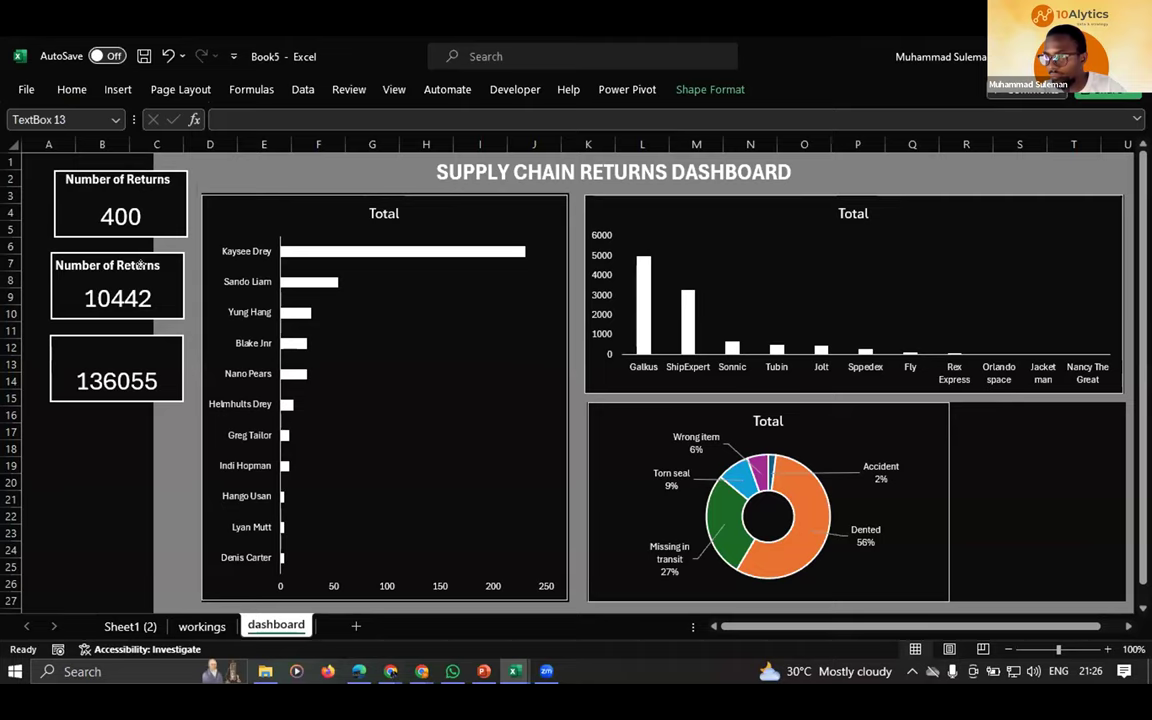
- Change the second card's label to "Total Quantity Returned" and widen its text box so the label fits on one line
{"action": "left_click", "coordinate": [143, 265]}
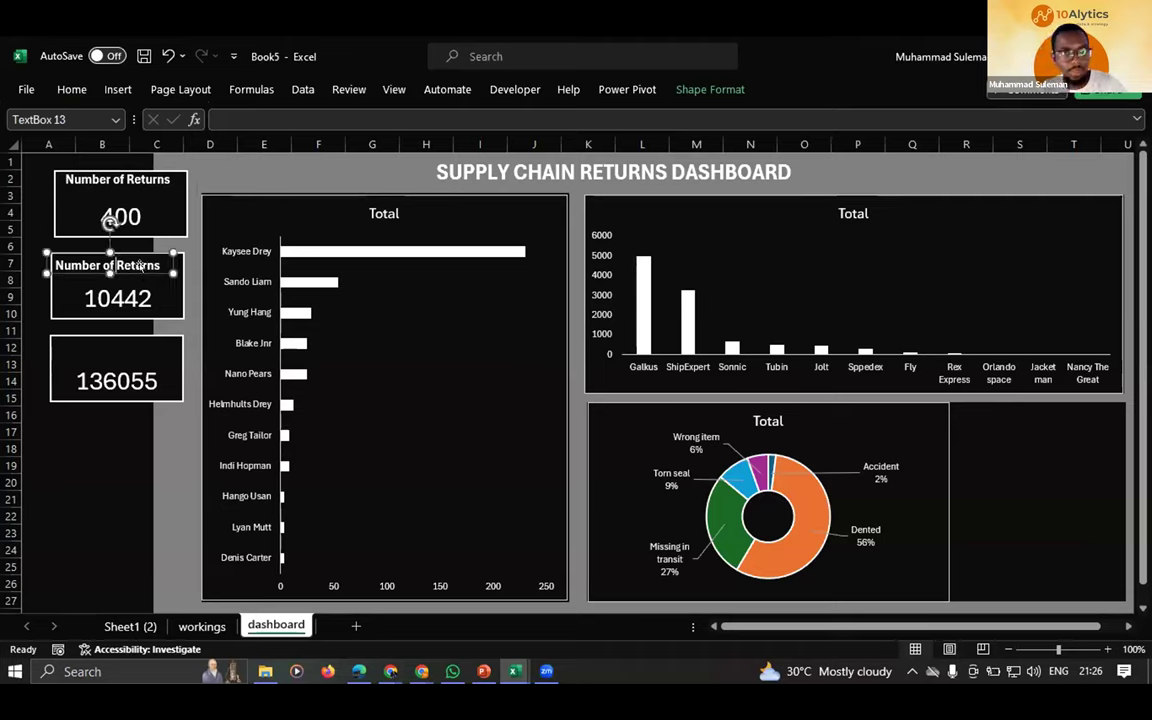
{"action": "triple_click", "coordinate": [143, 265]}
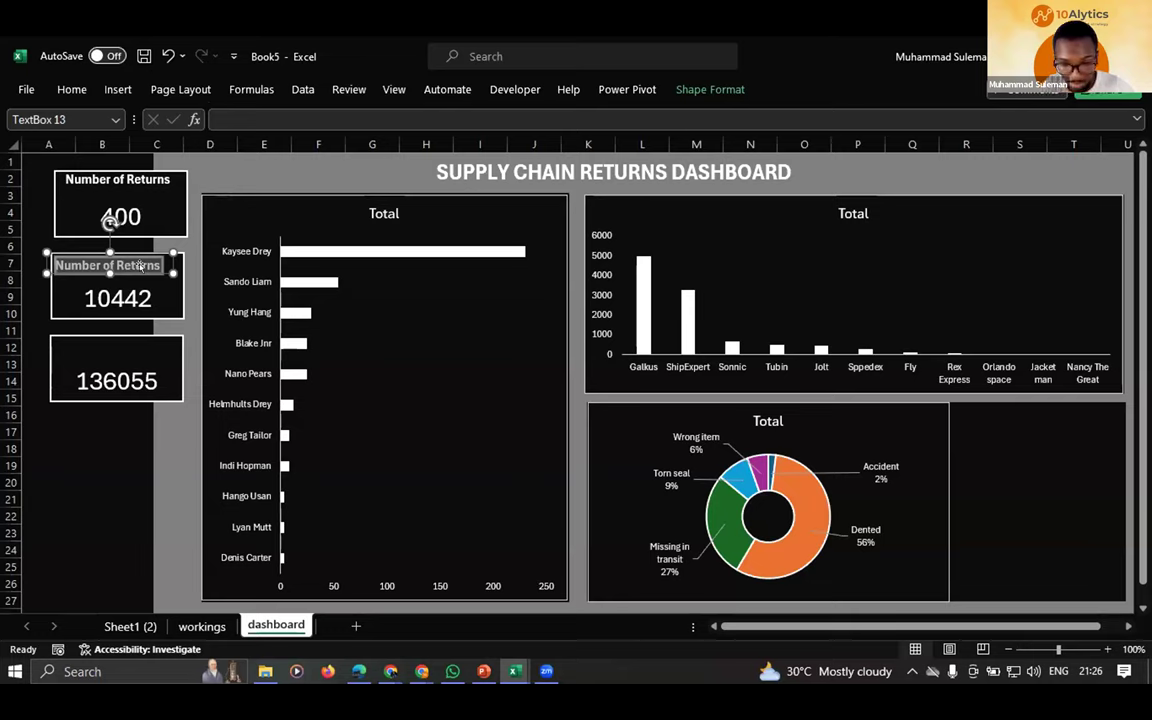
{"action": "type", "text": "Total"}
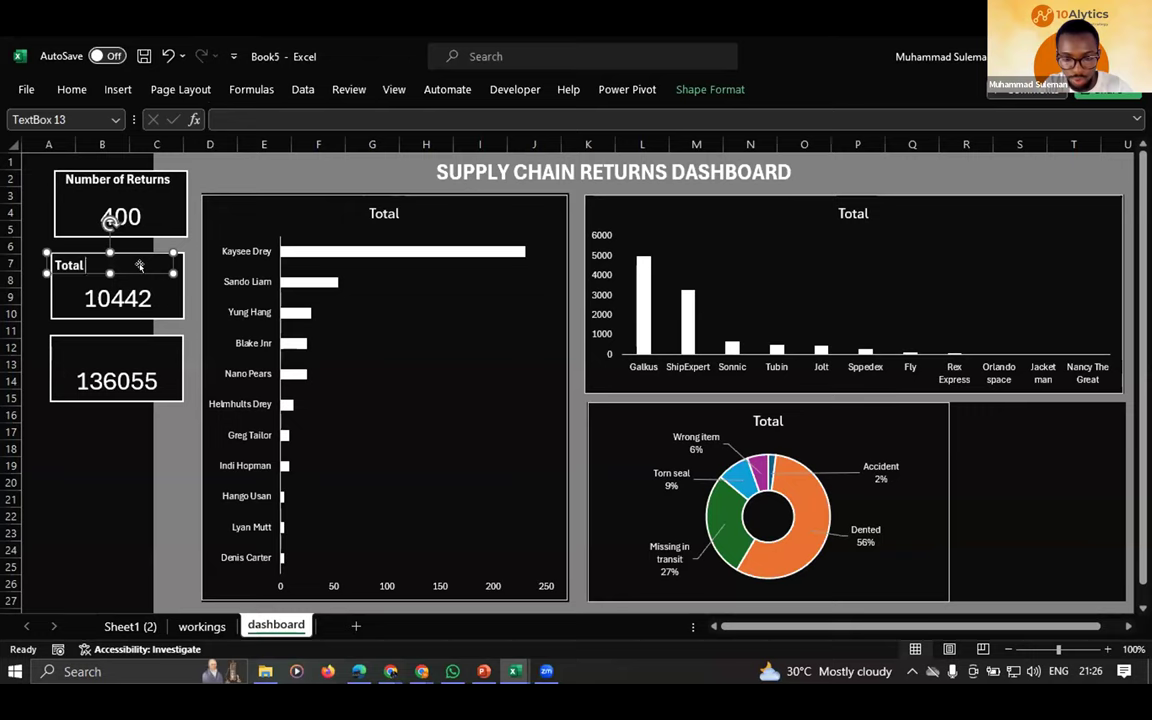
{"action": "type", "text": " Quantity"}
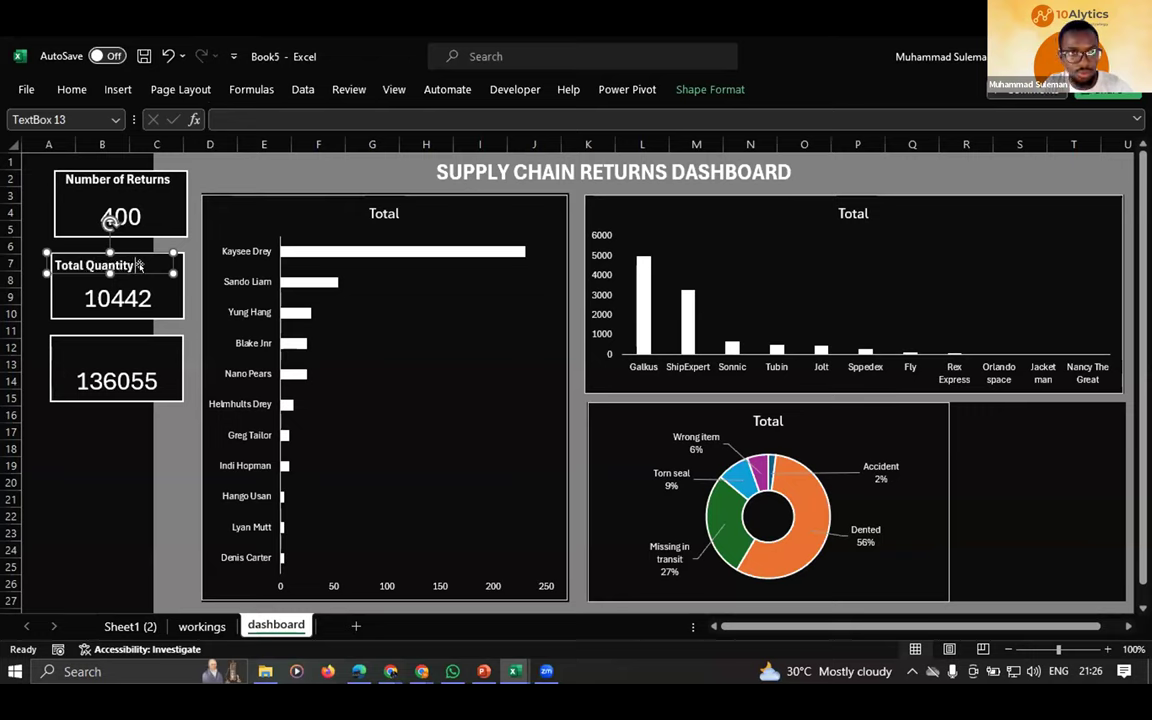
{"action": "type", "text": " Returned"}
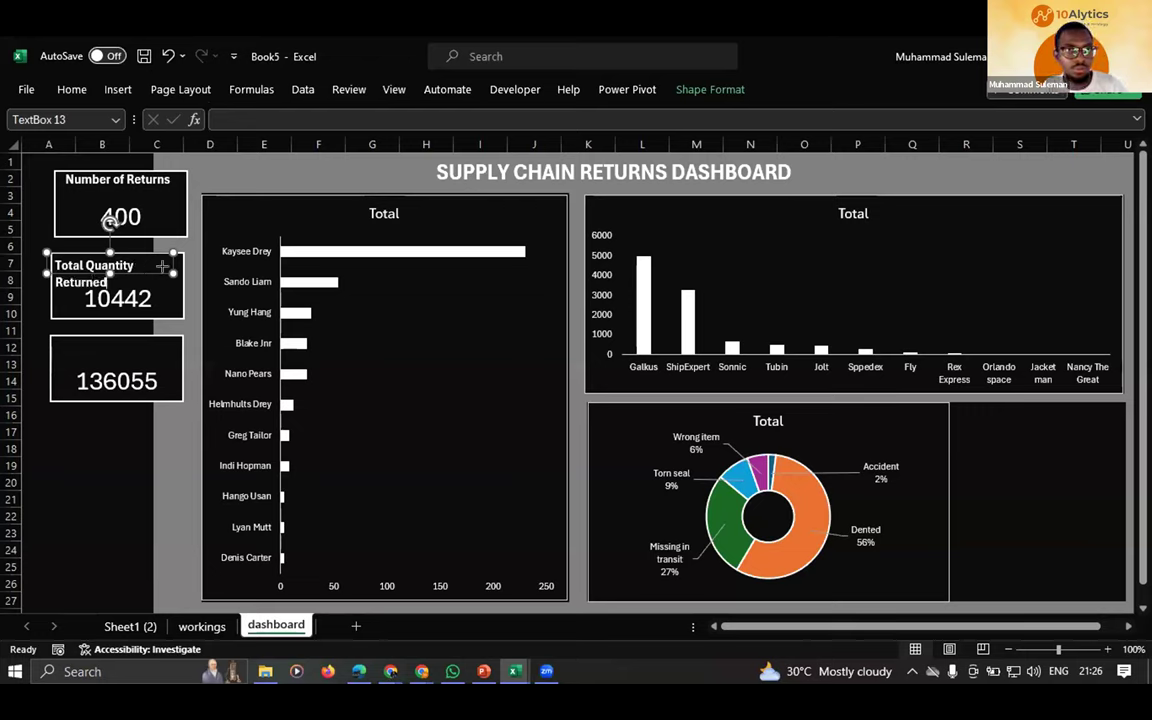
{"action": "left_click_drag", "start_coordinate": [174, 268], "coordinate": [194, 264]}
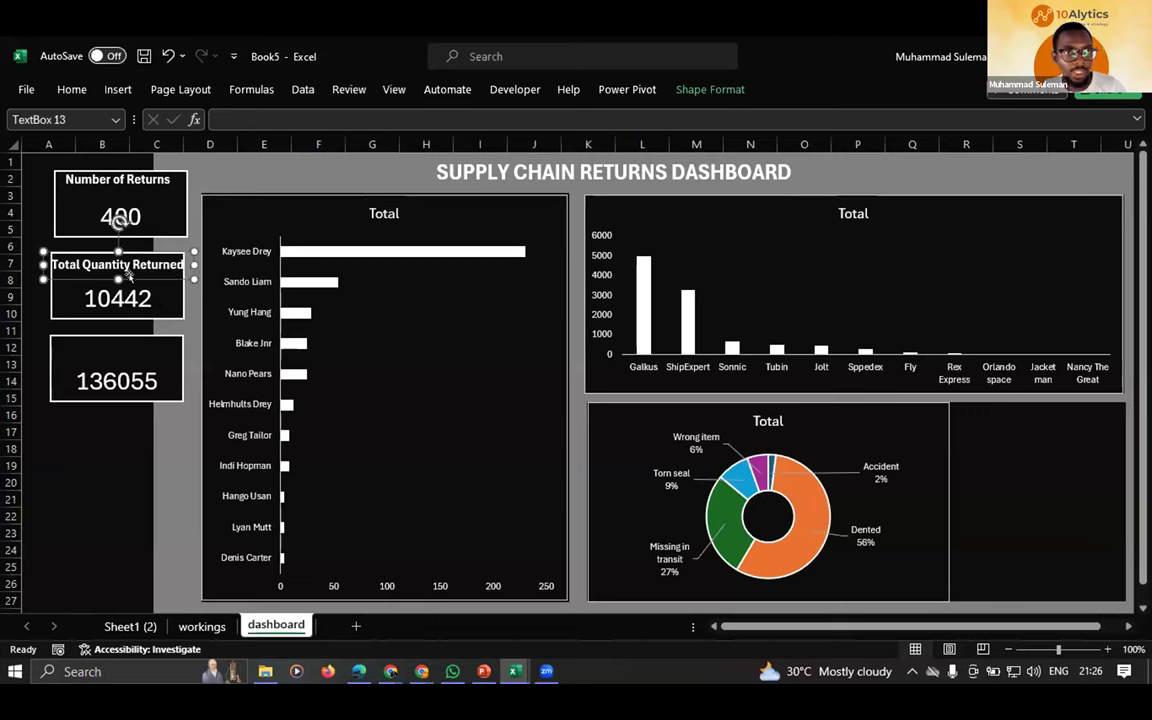
- Copy the "Total Quantity Returned" label onto the third sidebar card and change its text to "Return Value"
{"action": "left_click_drag", "start_coordinate": [124, 271], "coordinate": [111, 356]}
{"action": "triple_click", "coordinate": [120, 347]}
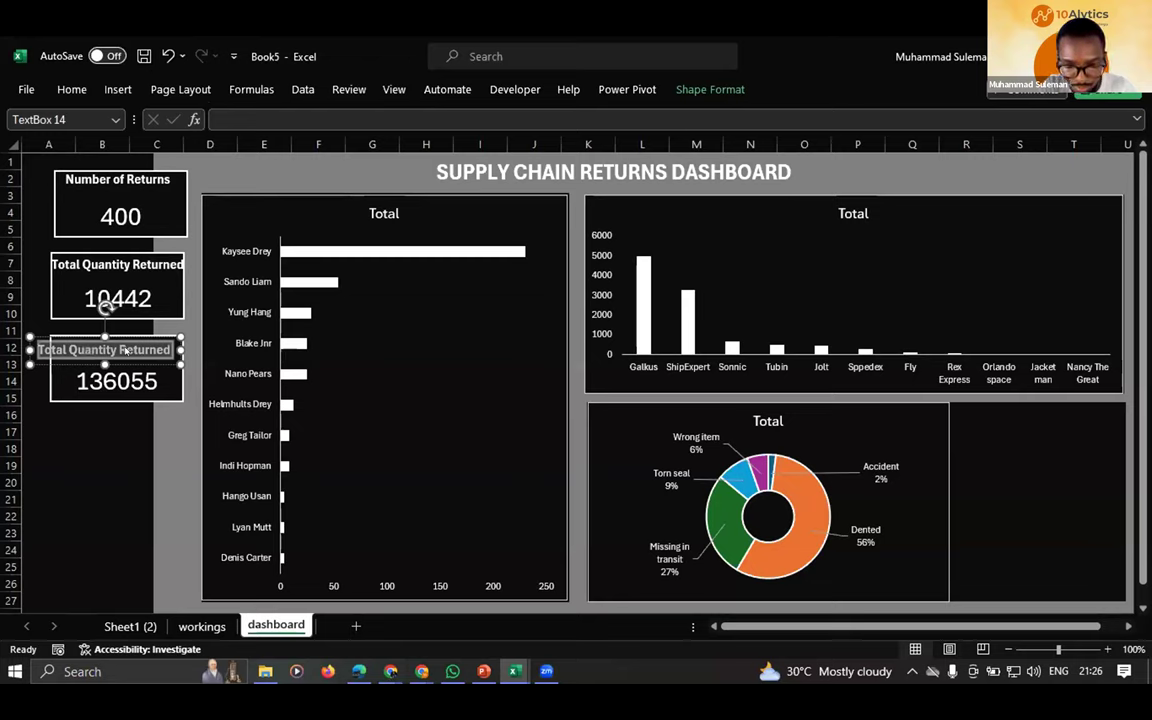
{"action": "type", "text": "Monet"}
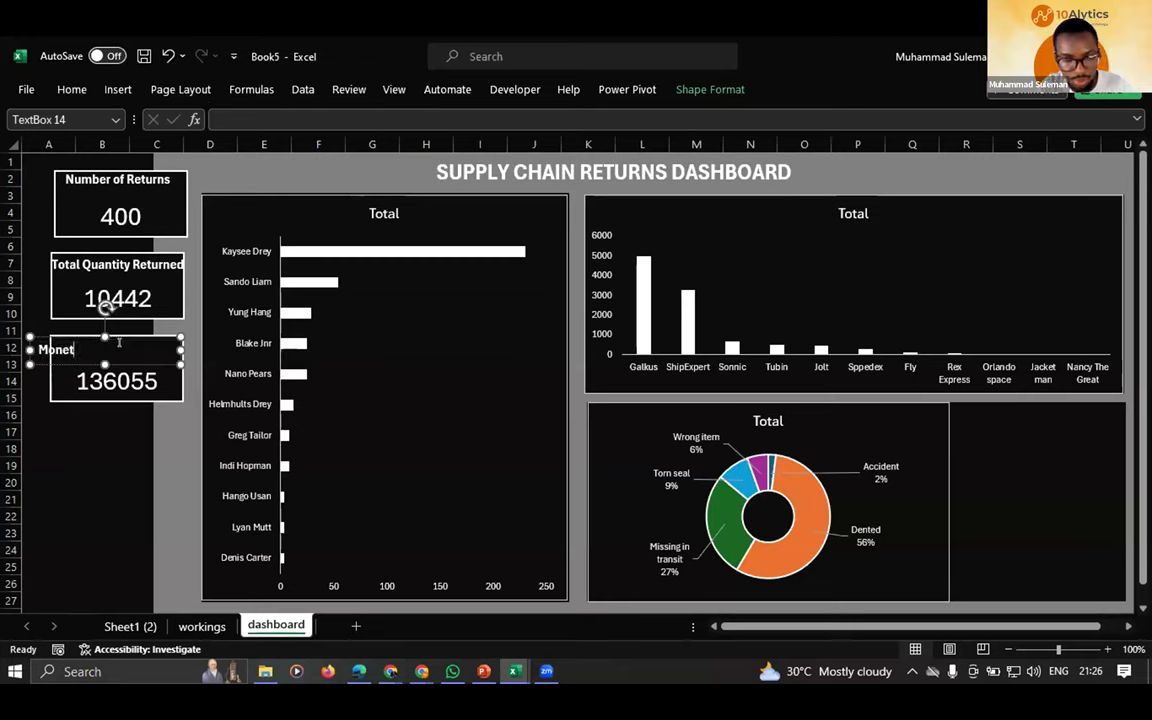
{"action": "type", "text": "arty"}
{"action": "key", "text": "BackSpace"}
{"action": "key", "text": "BackSpace"}
{"action": "key", "text": "BackSpace"}
{"action": "key", "text": "BackSpace"}
{"action": "key", "text": "BackSpace"}
{"action": "key", "text": "BackSpace"}
{"action": "key", "text": "BackSpace"}
{"action": "key", "text": "BackSpace"}
{"action": "key", "text": "BackSpace"}
{"action": "key", "text": "BackSpace"}
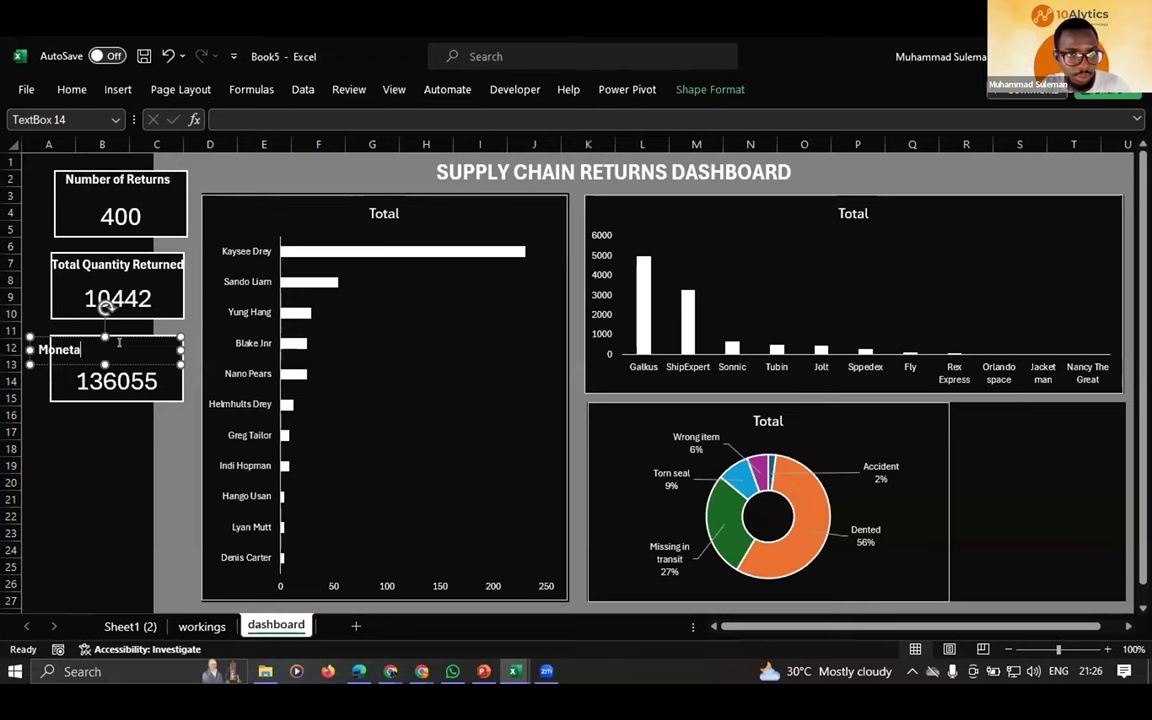
{"action": "type", "text": "Return V"}
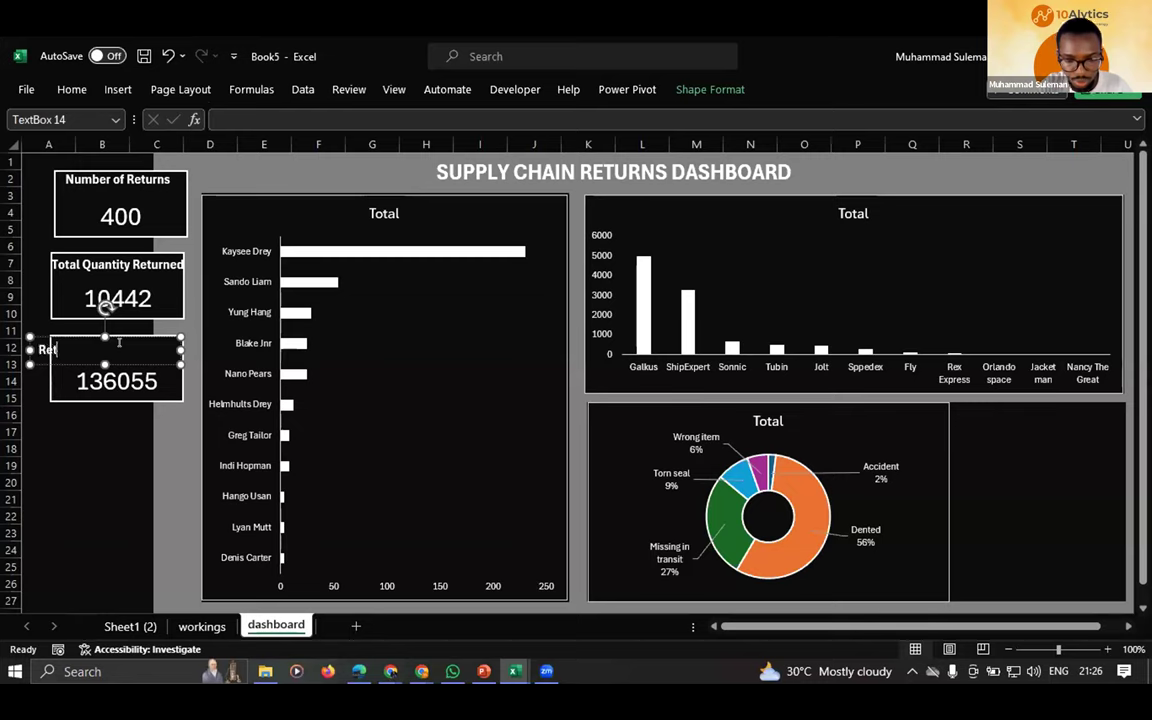
{"action": "type", "text": "alue"}
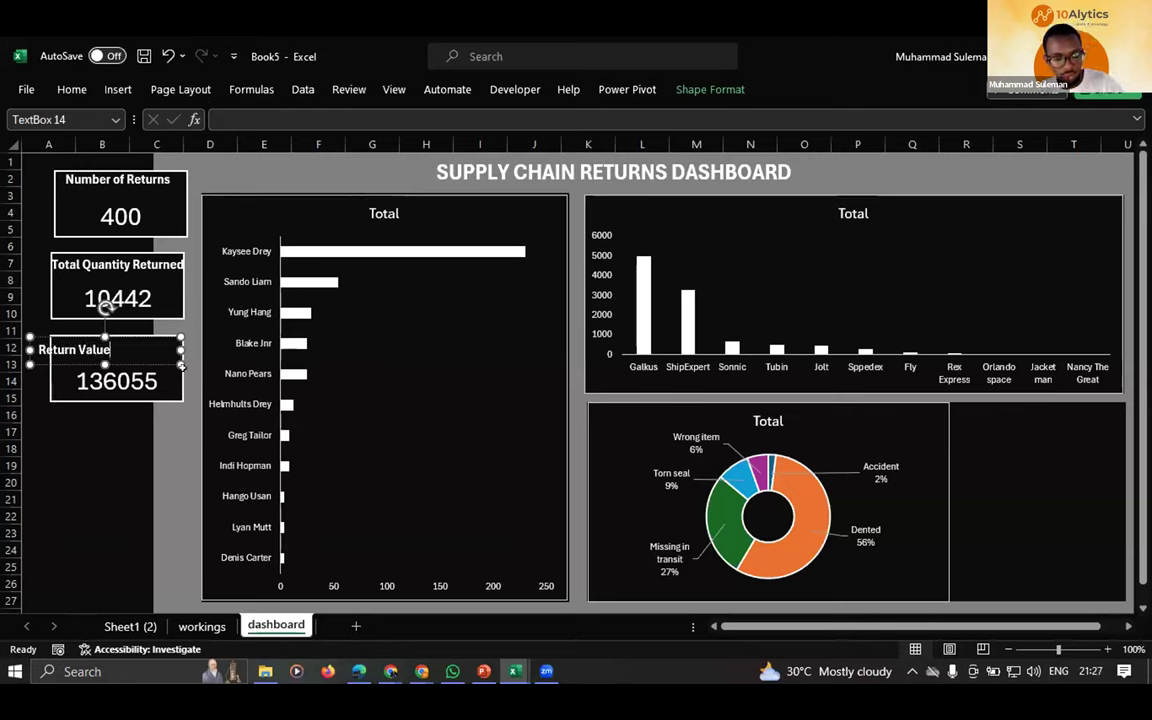
- Shrink the "Return Value" label box and position it inside the third card above the number
{"action": "left_click_drag", "start_coordinate": [127, 354], "coordinate": [162, 344]}
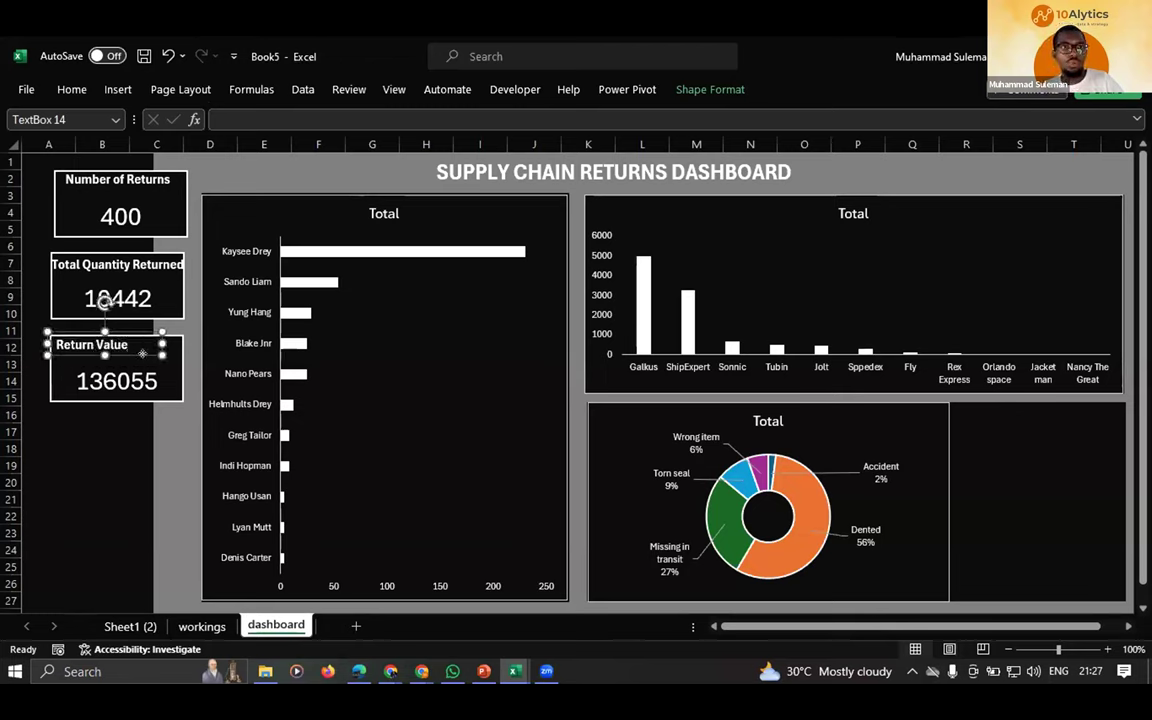
{"action": "left_click_drag", "start_coordinate": [131, 350], "coordinate": [139, 354]}
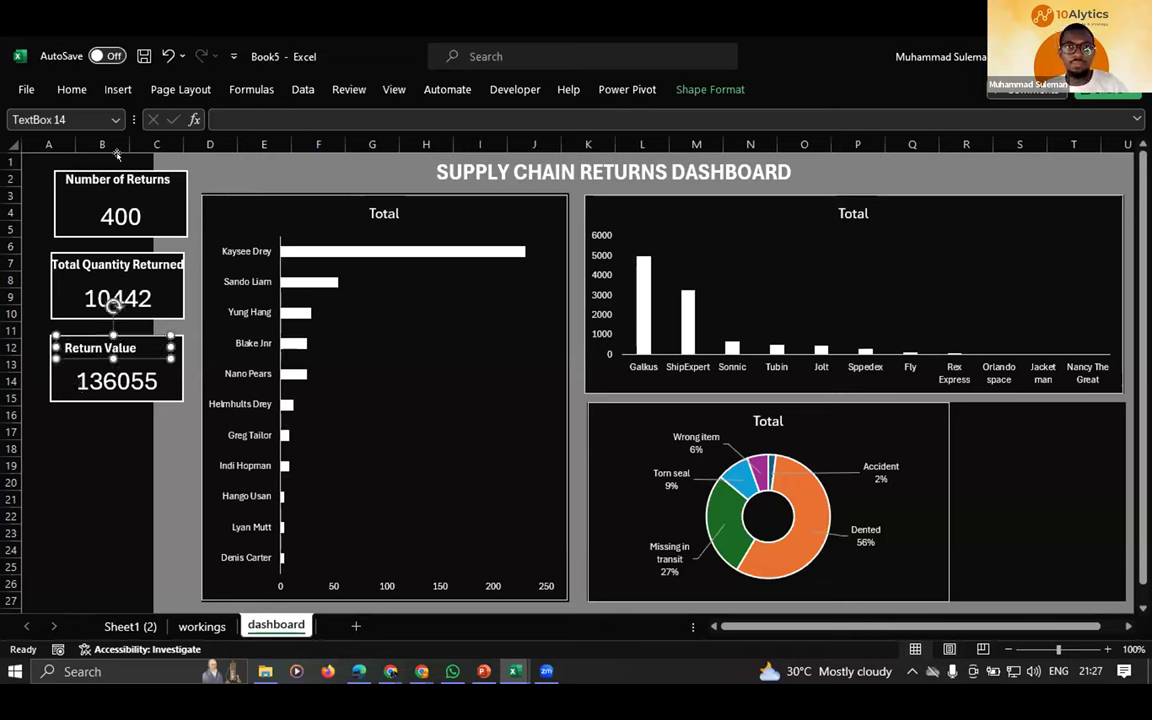
{"action": "left_click", "coordinate": [50, 445]}
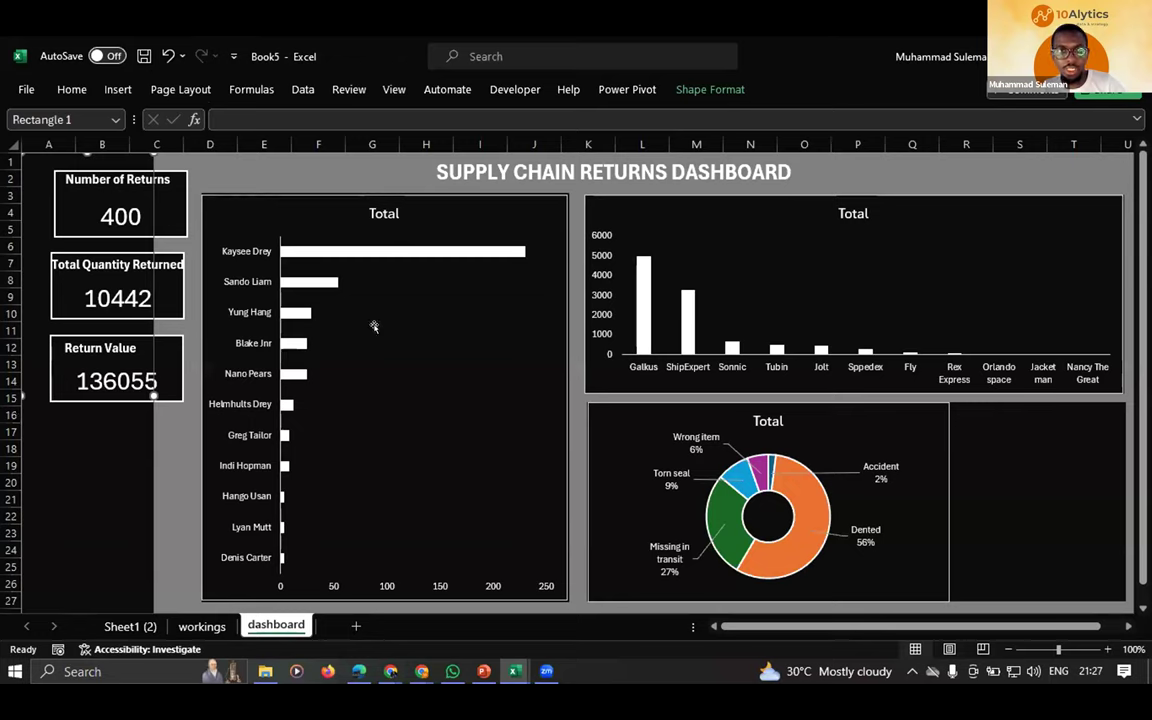
{"action": "left_click", "coordinate": [188, 159]}
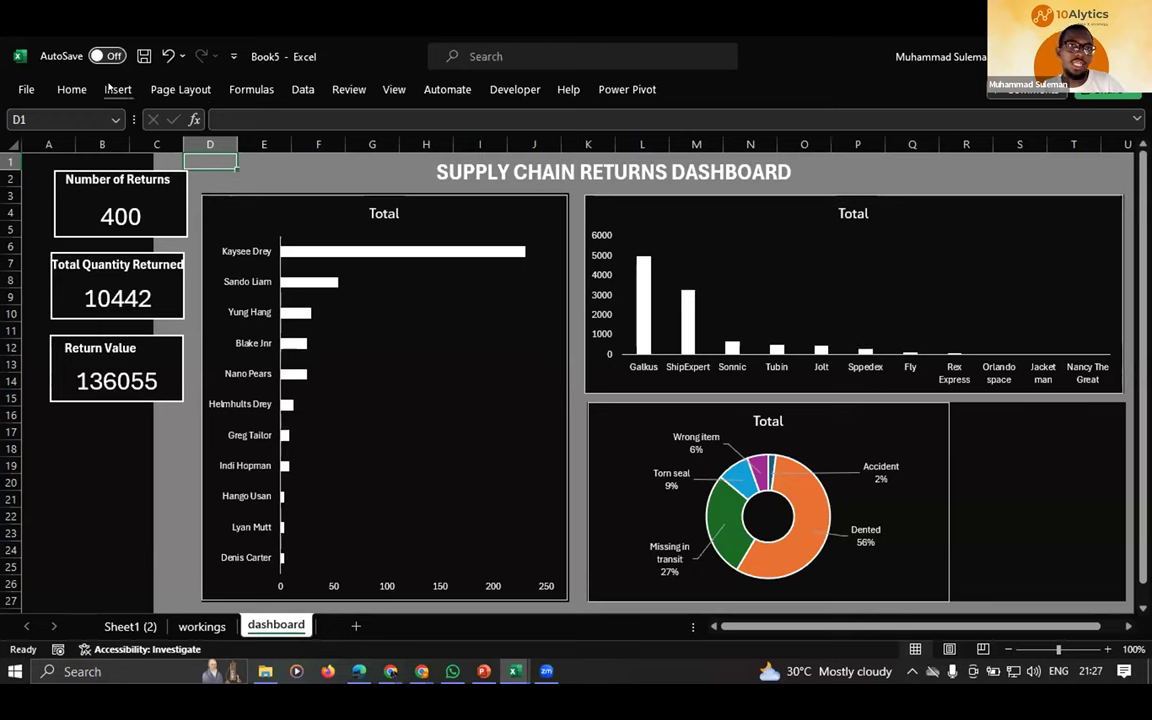
{"action": "left_click", "coordinate": [112, 89]}
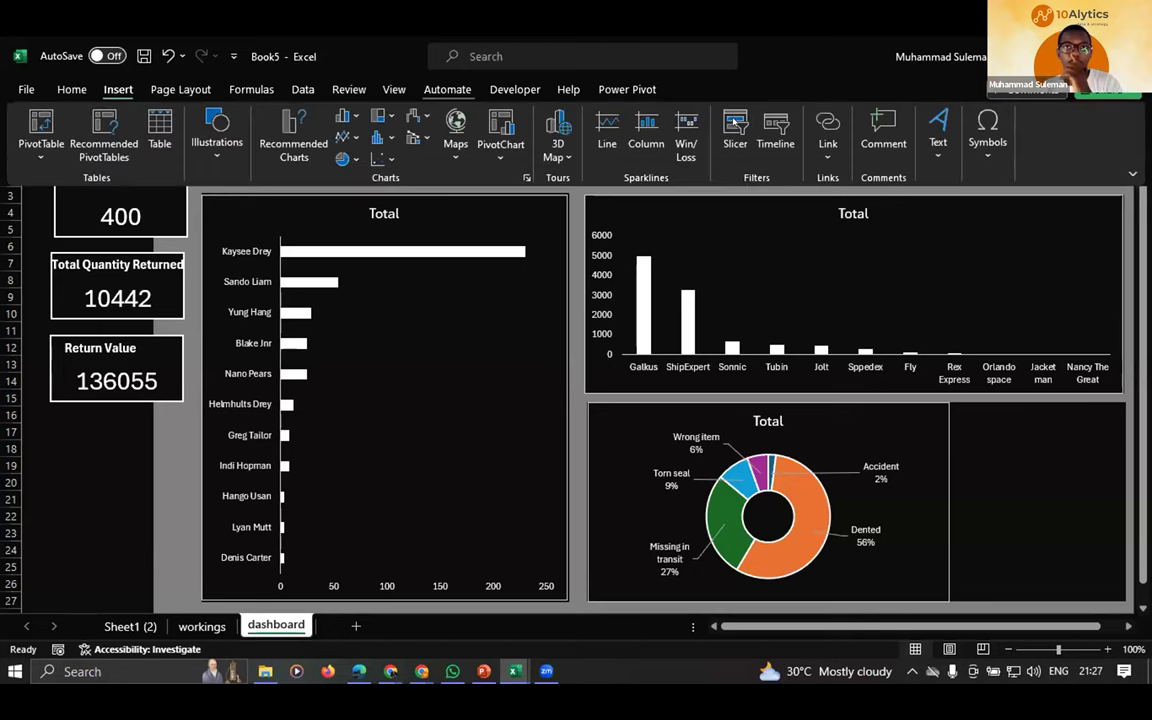
{"action": "left_click", "coordinate": [733, 156]}
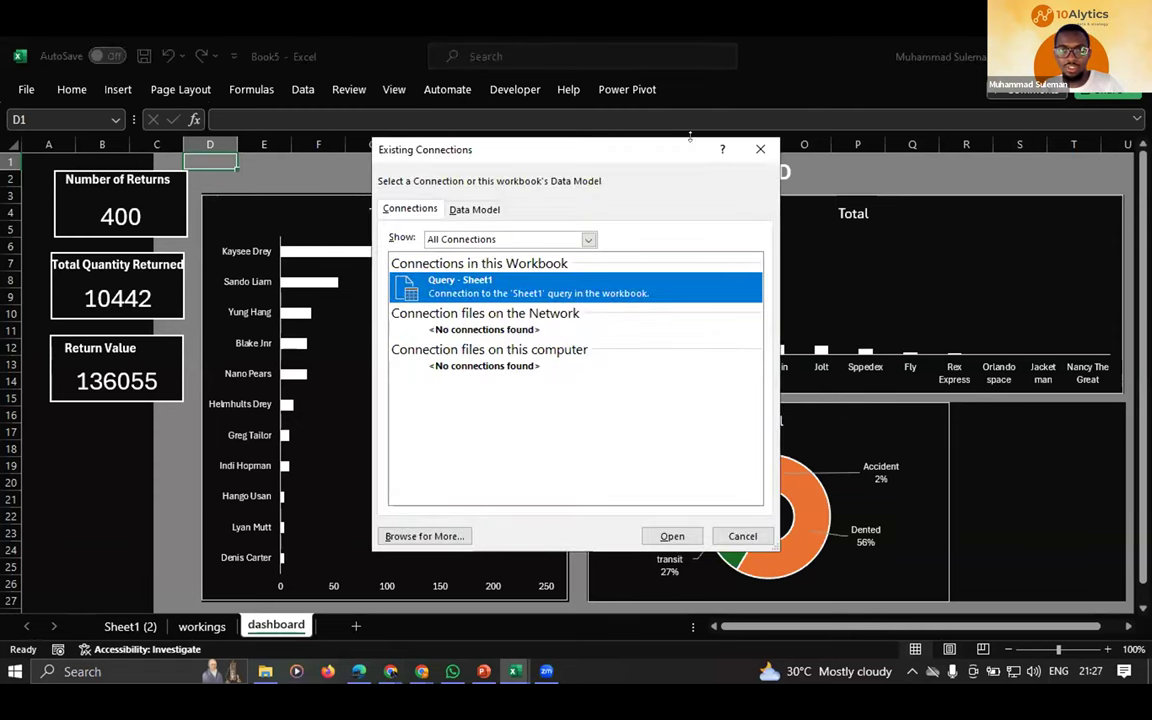
{"action": "key", "text": "Escape"}
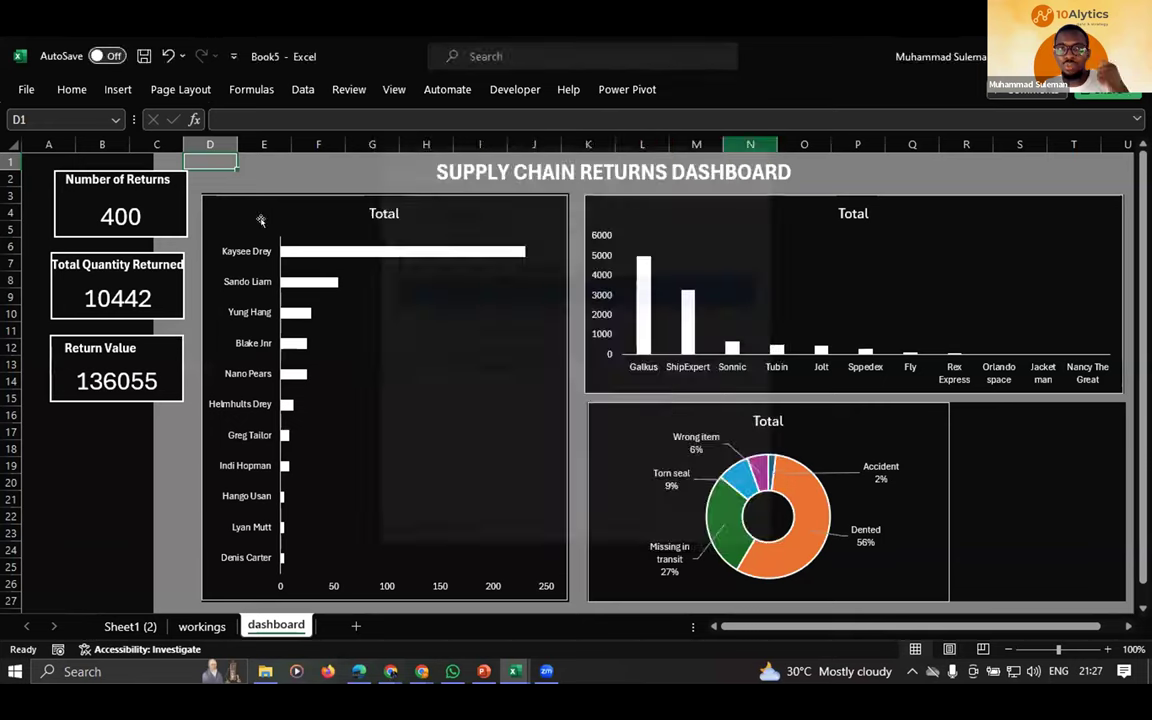
- Insert slicers for Return_Complaint and Risk_Category based on the driver bar chart
{"action": "left_click", "coordinate": [250, 217]}
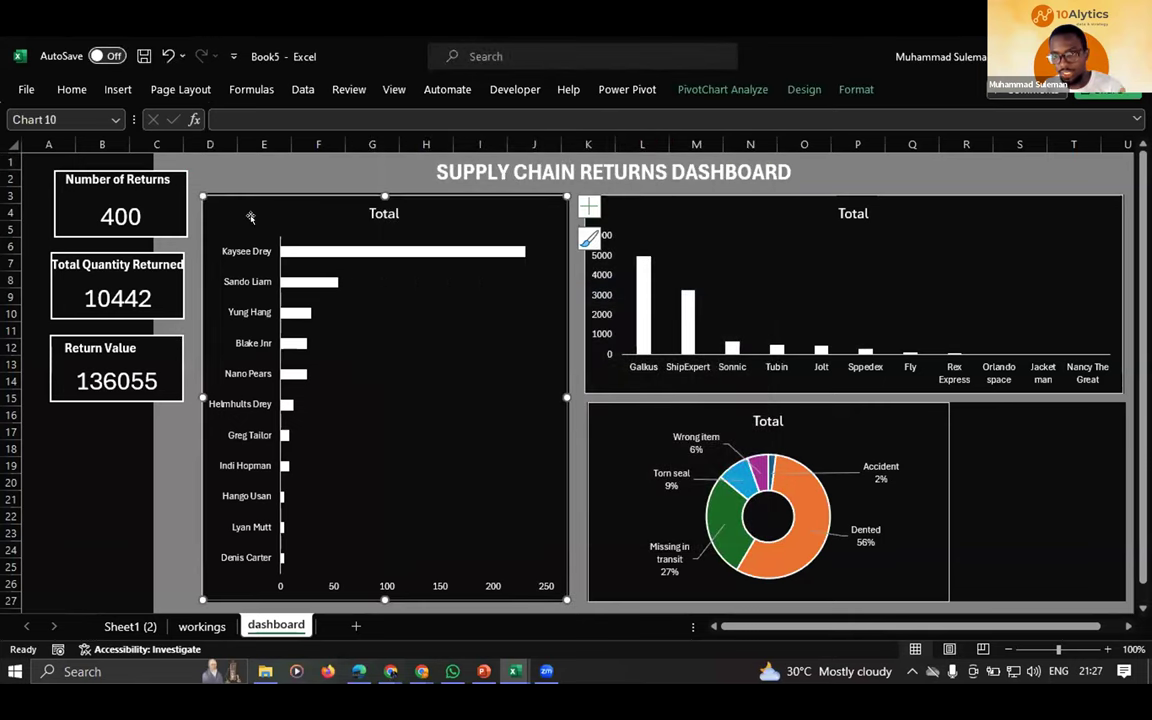
{"action": "left_click", "coordinate": [115, 89]}
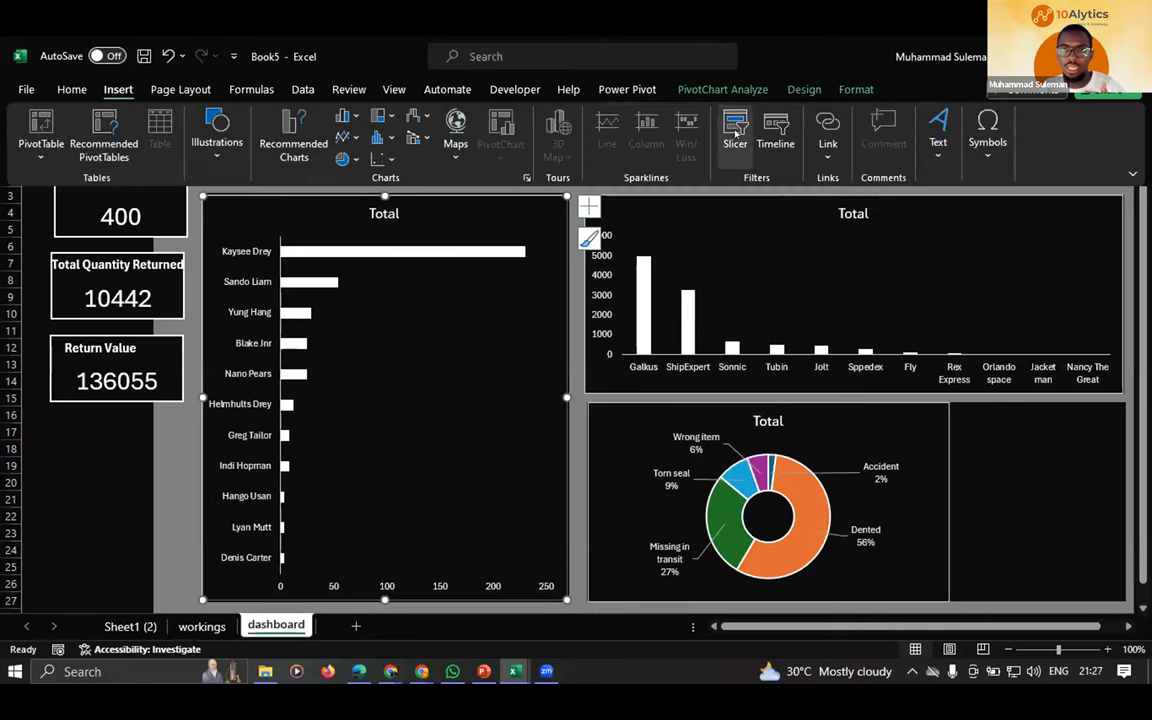
{"action": "left_click", "coordinate": [662, 114]}
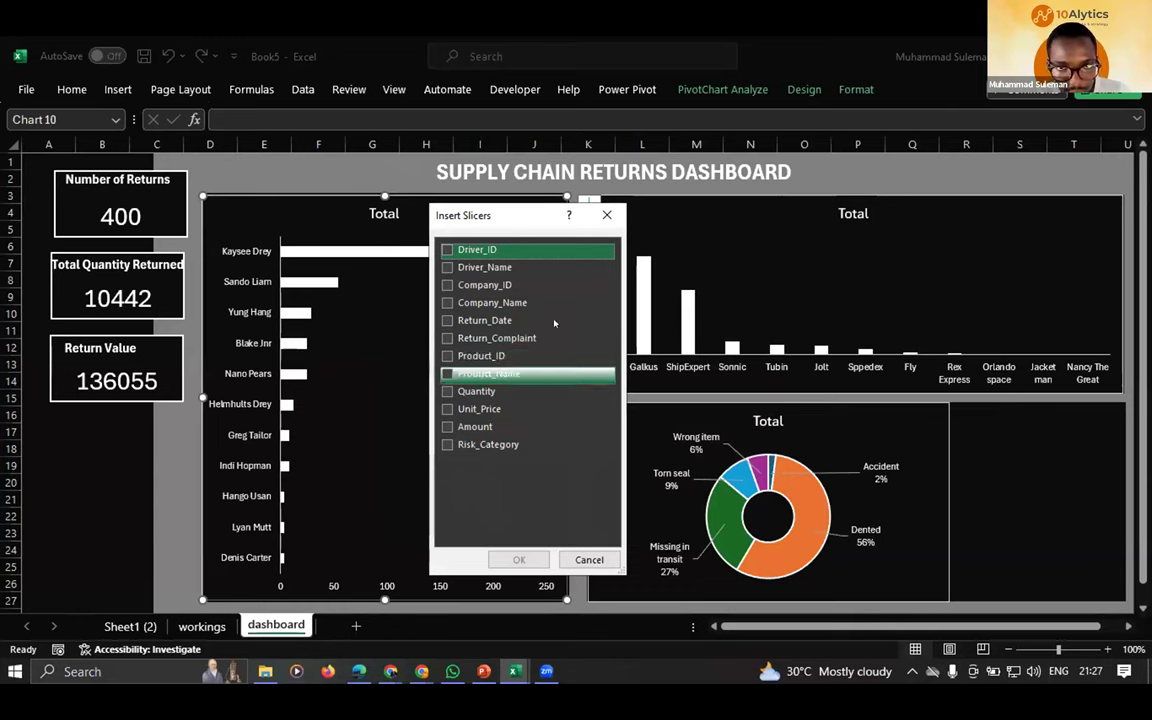
{"action": "left_click", "coordinate": [448, 338]}
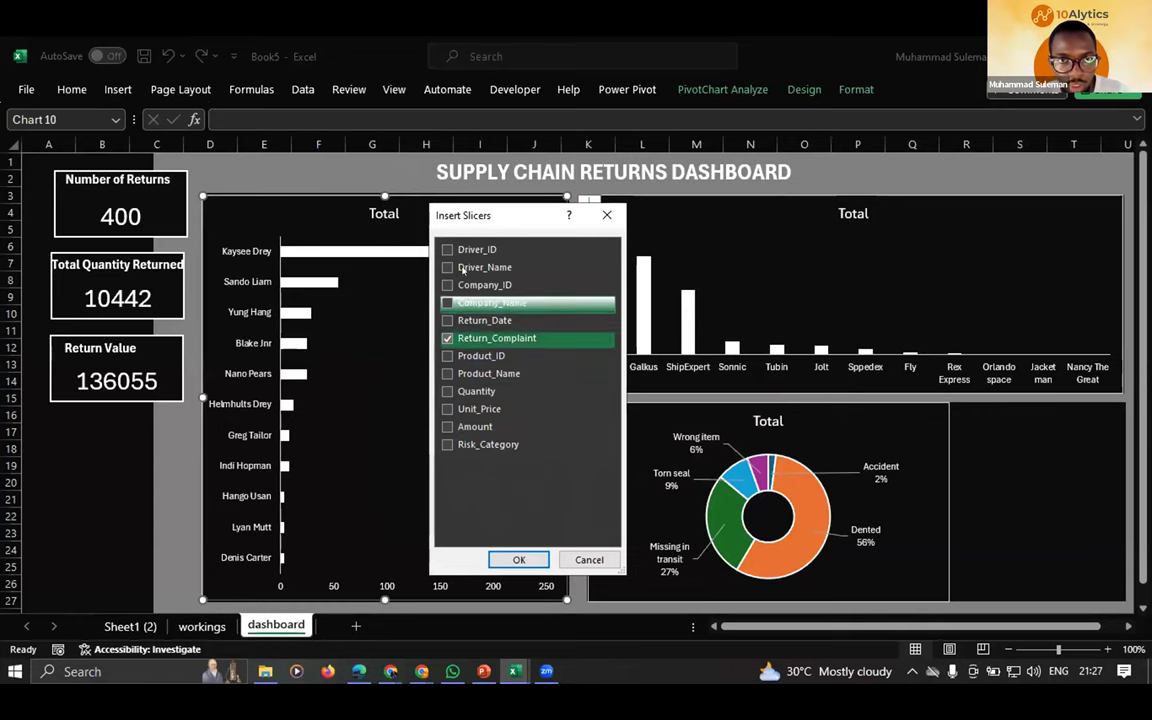
{"action": "left_click", "coordinate": [448, 444]}
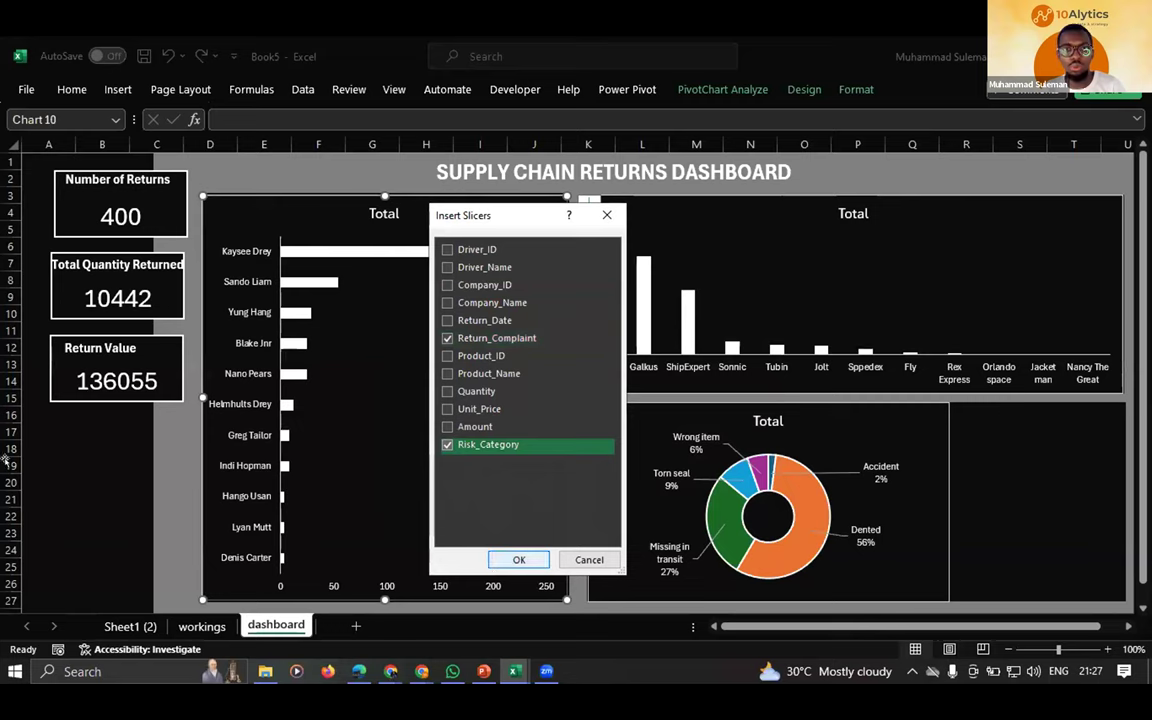
{"action": "left_click", "coordinate": [517, 559]}
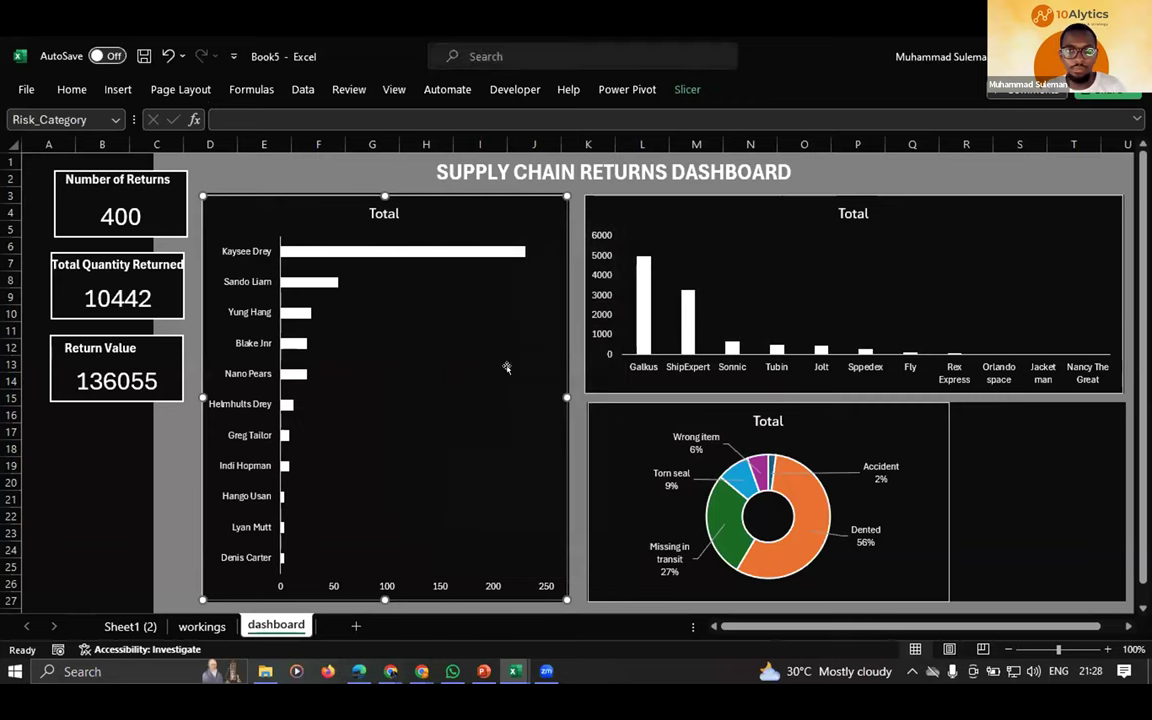
- Move the Risk_Category slicer into the empty panel beside the doughnut chart and shorten it to about 5.5 cm high
{"action": "left_click_drag", "start_coordinate": [630, 323], "coordinate": [665, 363]}
{"action": "left_click_drag", "start_coordinate": [116, 411], "coordinate": [111, 412]}
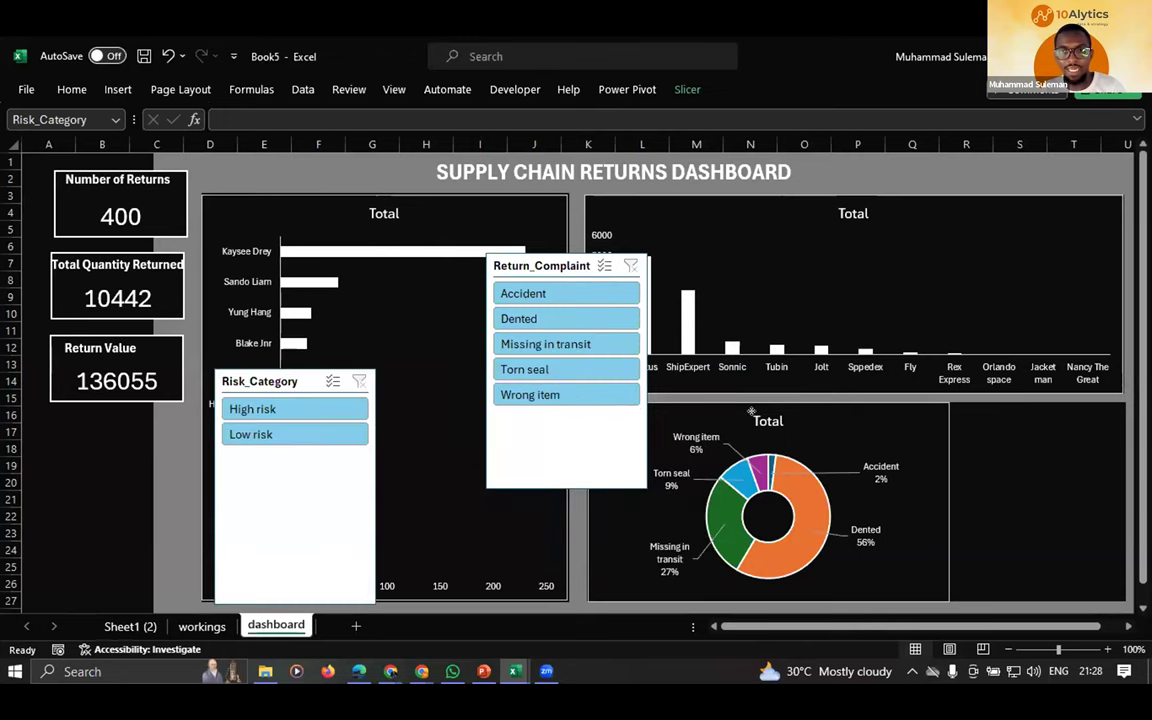
{"action": "left_click_drag", "start_coordinate": [260, 381], "coordinate": [102, 424]}
{"action": "left_click_drag", "start_coordinate": [327, 396], "coordinate": [377, 408]}
{"action": "left_click_drag", "start_coordinate": [928, 396], "coordinate": [1035, 436]}
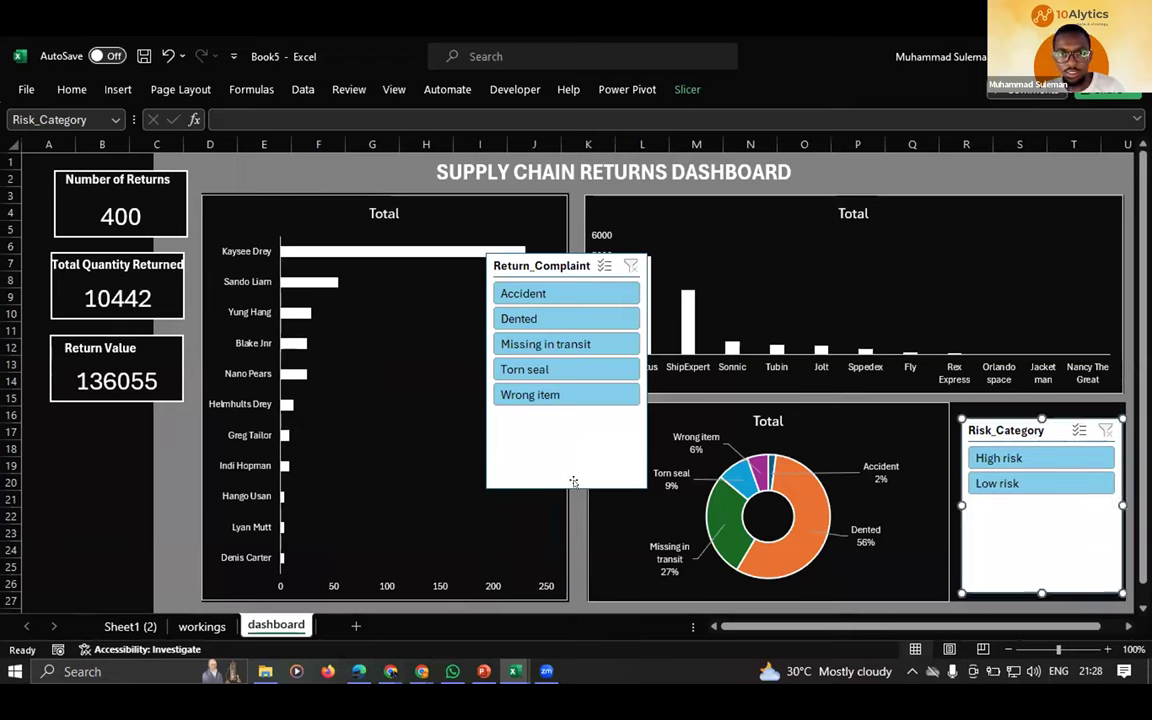
- Place the Return_Complaint slicer beneath the Return Value card in the sidebar, sized to about 5.7 cm high
{"action": "left_click", "coordinate": [560, 411]}
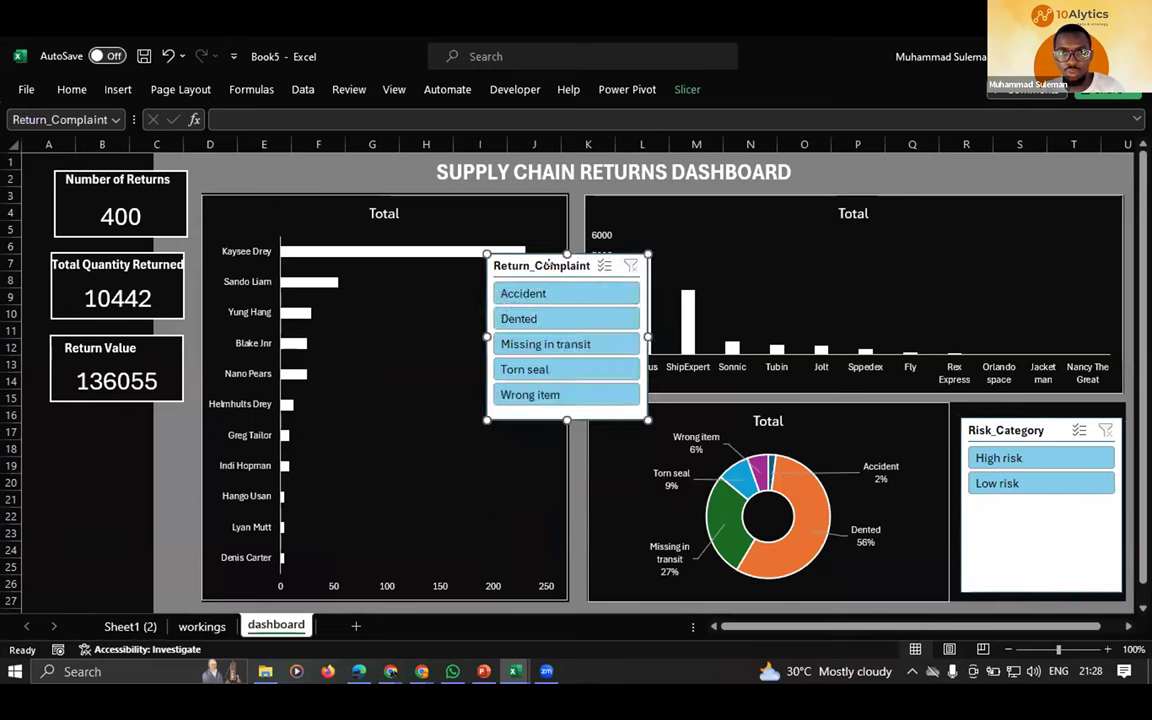
{"action": "left_click_drag", "start_coordinate": [200, 381], "coordinate": [201, 381]}
{"action": "left_click_drag", "start_coordinate": [101, 422], "coordinate": [101, 424]}
{"action": "left_click_drag", "start_coordinate": [100, 560], "coordinate": [113, 592]}
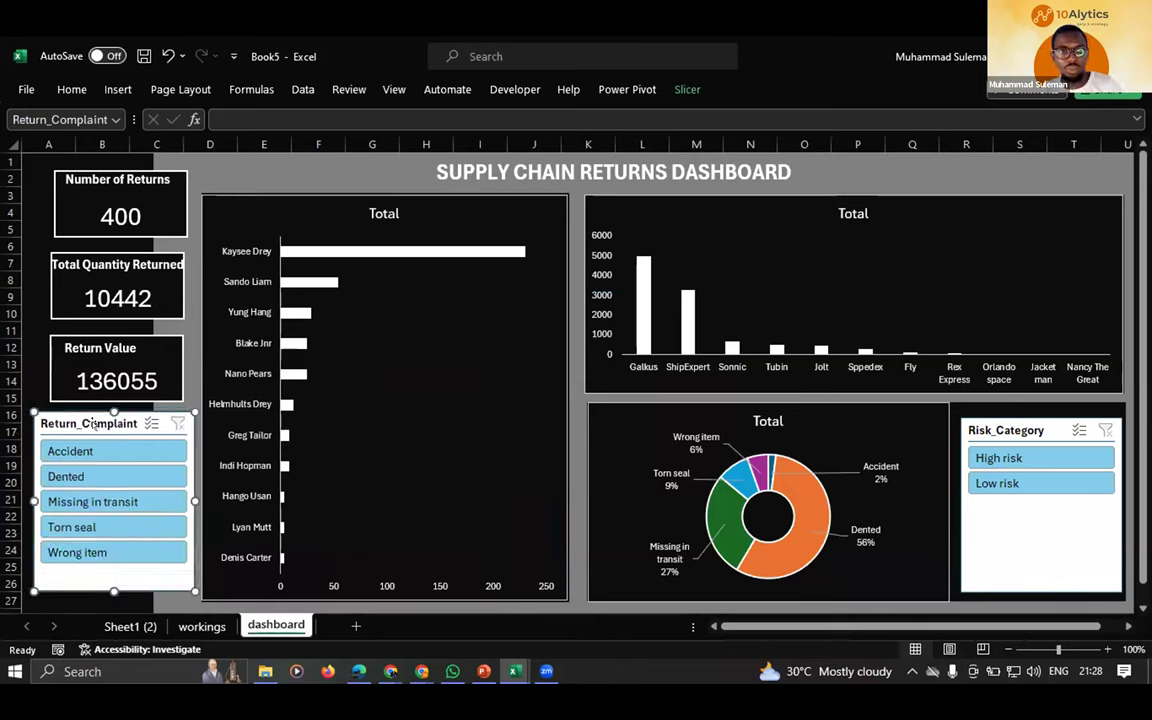
- Connect the Return_Complaint slicer to PivotTable12, PivotTable13 and PivotTable14 as well, through its report connections
{"action": "right_click", "coordinate": [99, 423]}
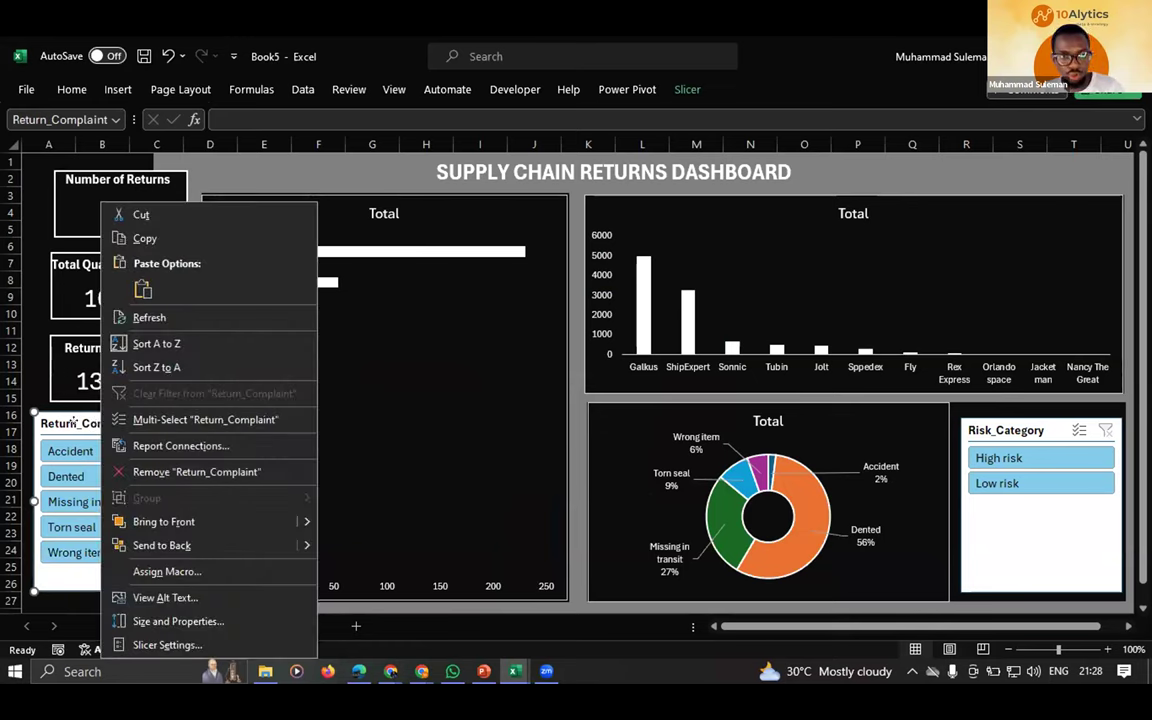
{"action": "right_click", "coordinate": [79, 422]}
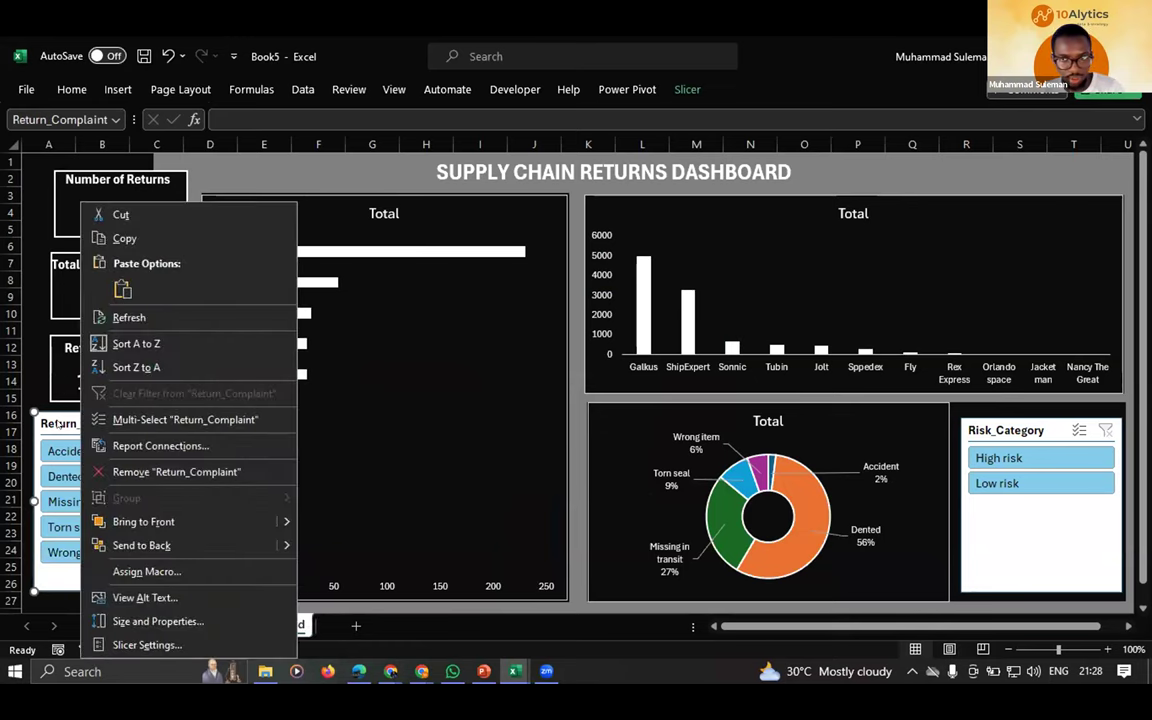
{"action": "left_click", "coordinate": [160, 446]}
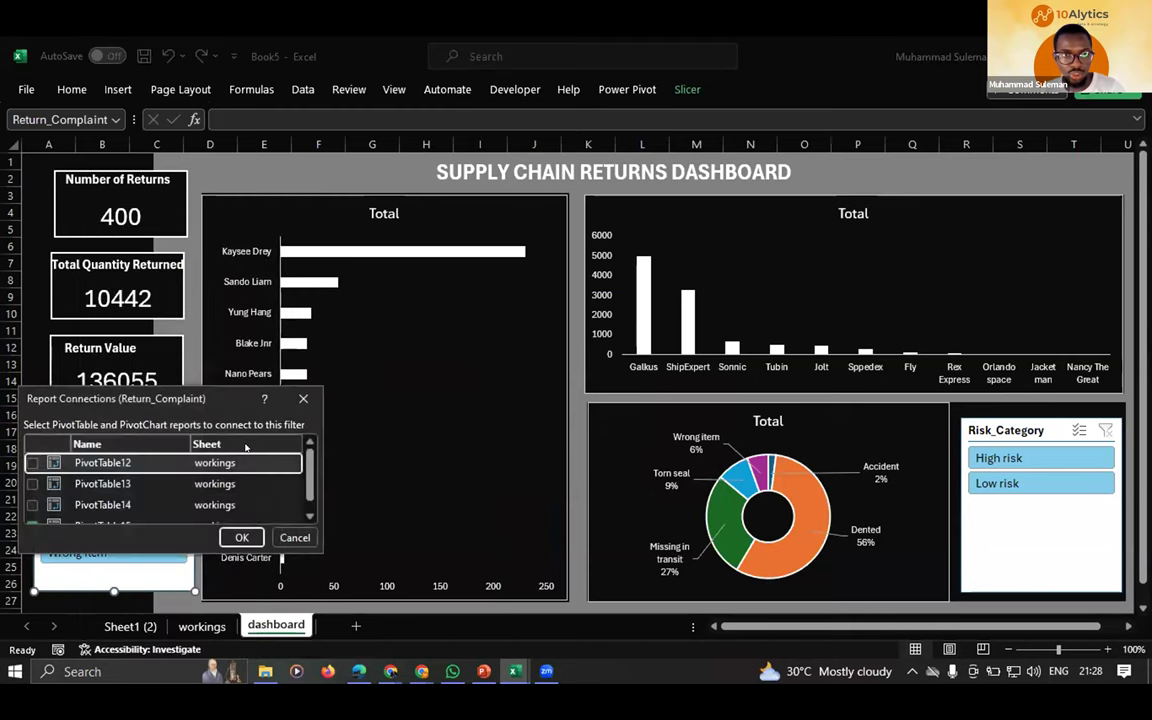
{"action": "left_click", "coordinate": [31, 462]}
{"action": "left_click", "coordinate": [31, 483]}
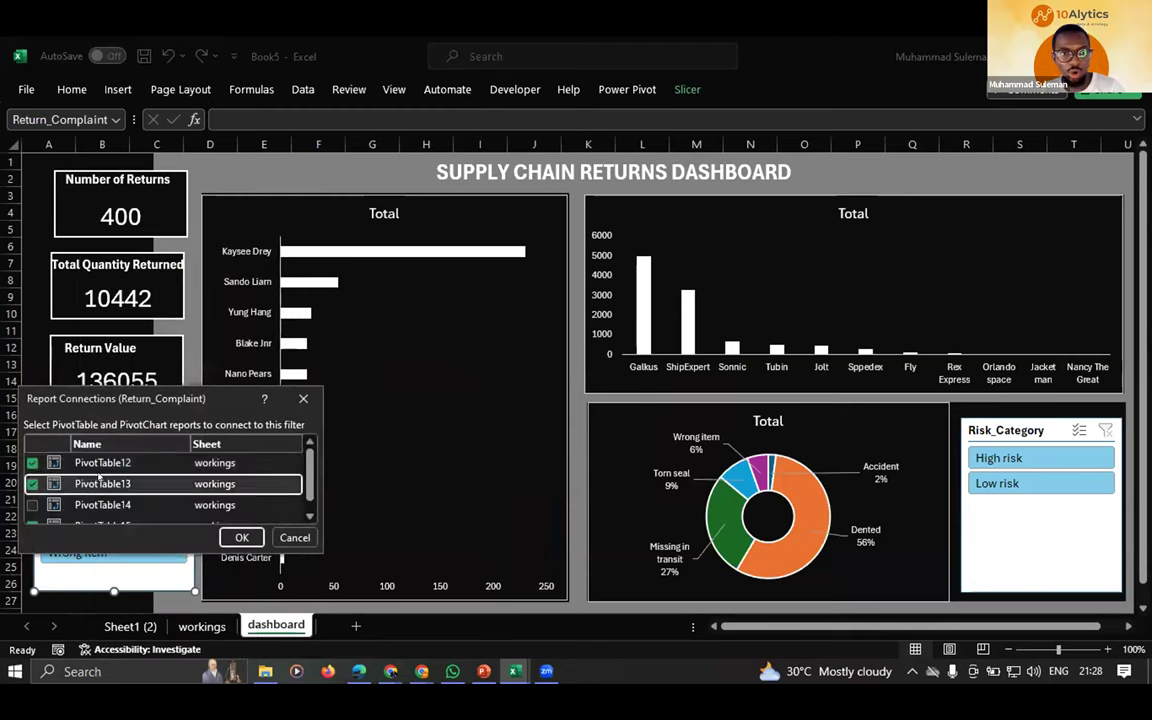
{"action": "left_click", "coordinate": [31, 504]}
{"action": "scroll", "coordinate": [50, 490], "scroll_direction": "down", "scroll_amount": 1}
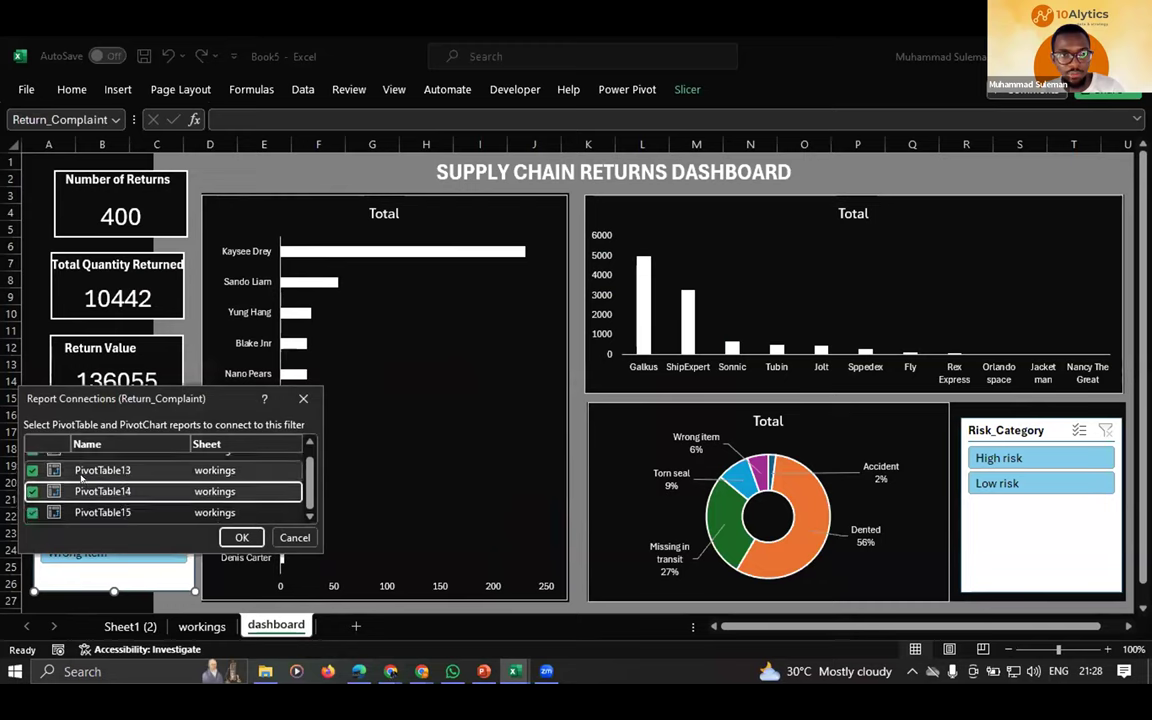
{"action": "scroll", "coordinate": [57, 480], "scroll_direction": "up", "scroll_amount": 1}
{"action": "scroll", "coordinate": [57, 479], "scroll_direction": "down", "scroll_amount": 1}
{"action": "scroll", "coordinate": [57, 479], "scroll_direction": "up", "scroll_amount": 1}
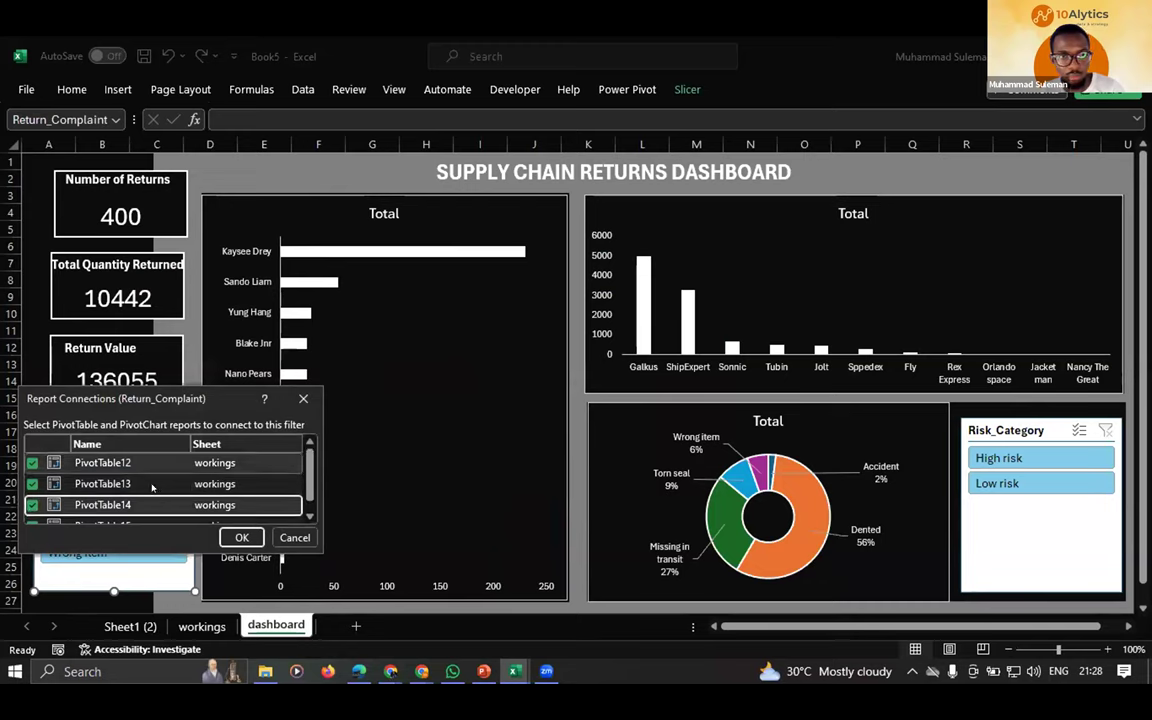
{"action": "left_click", "coordinate": [241, 537]}
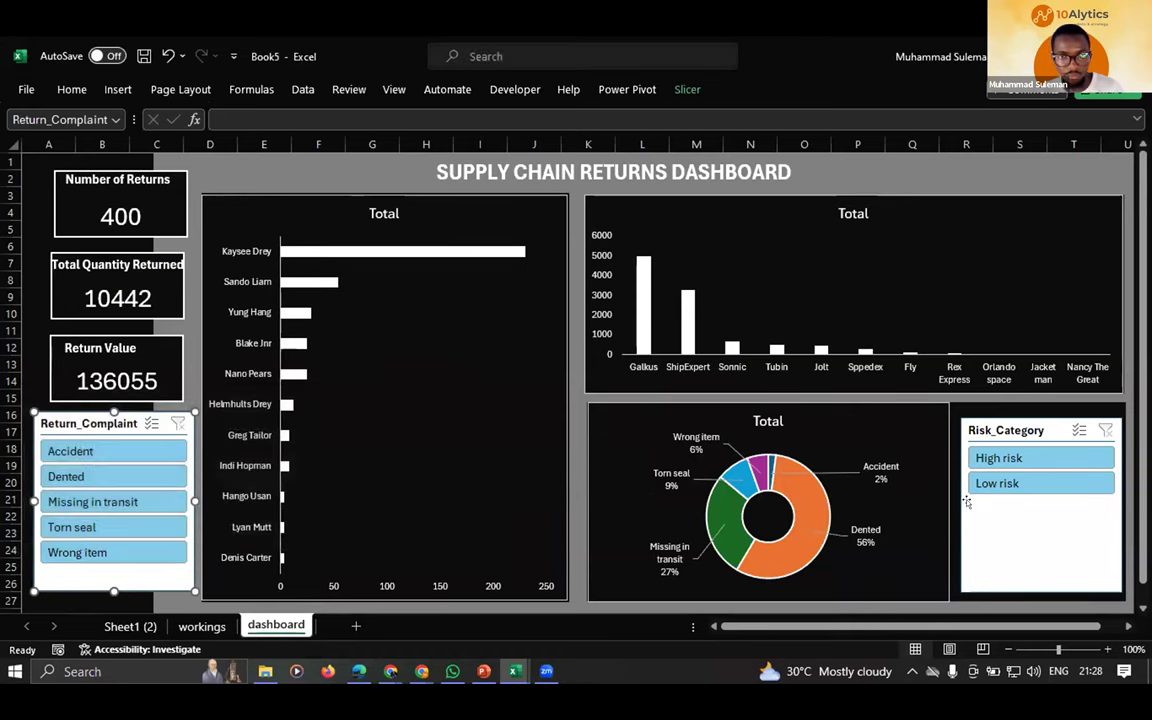
- Connect the Risk_Category slicer to the remaining pivot tables through its report connections
{"action": "left_click", "coordinate": [1007, 428]}
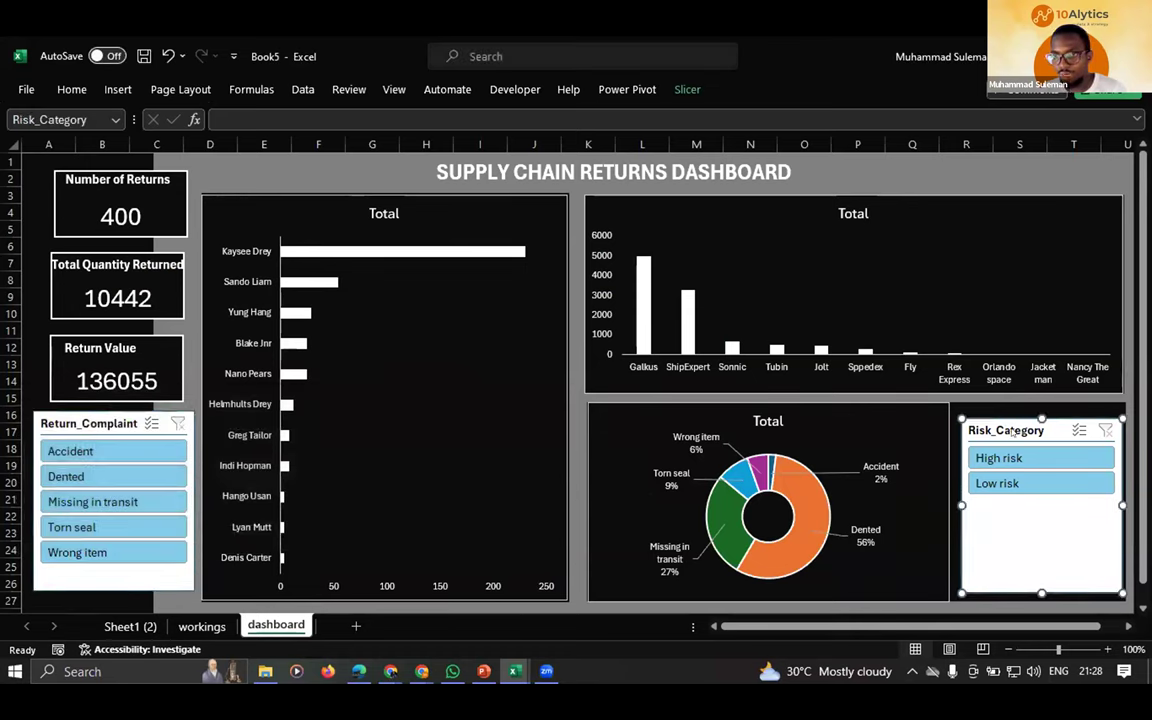
{"action": "right_click", "coordinate": [1012, 431]}
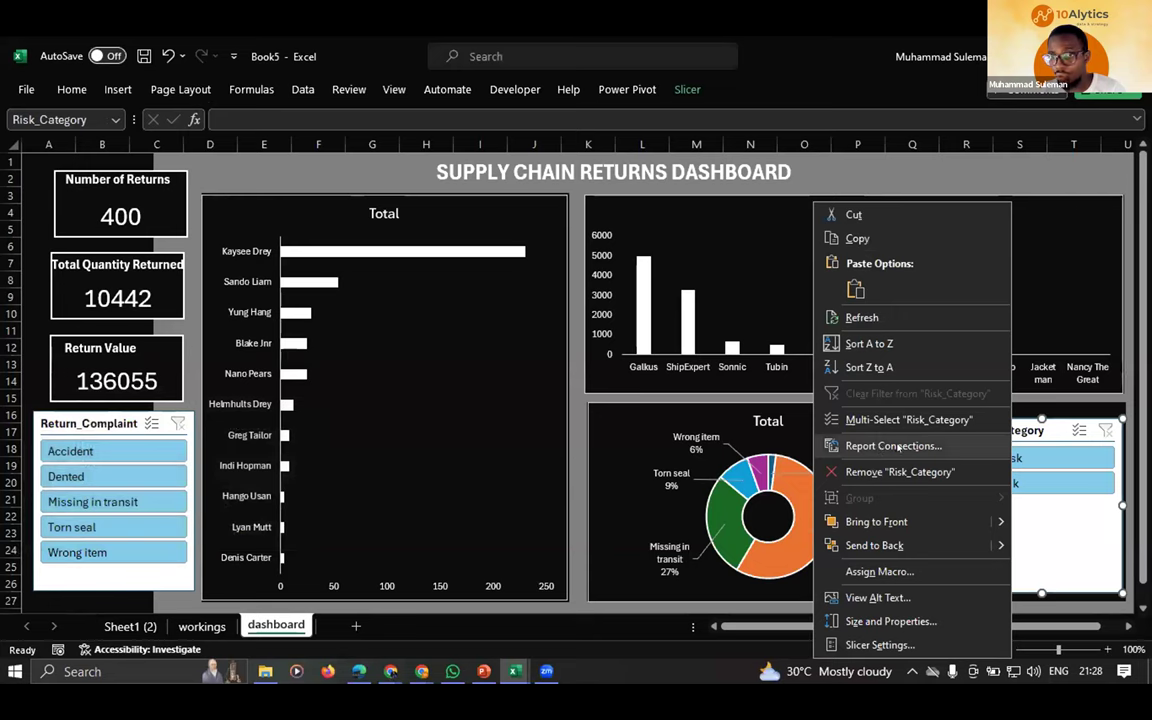
{"action": "left_click", "coordinate": [893, 446]}
{"action": "left_click", "coordinate": [759, 459]}
{"action": "left_click", "coordinate": [759, 480]}
{"action": "left_click", "coordinate": [759, 501]}
{"action": "scroll", "coordinate": [880, 485], "scroll_direction": "down", "scroll_amount": 1}
{"action": "left_click", "coordinate": [968, 534]}
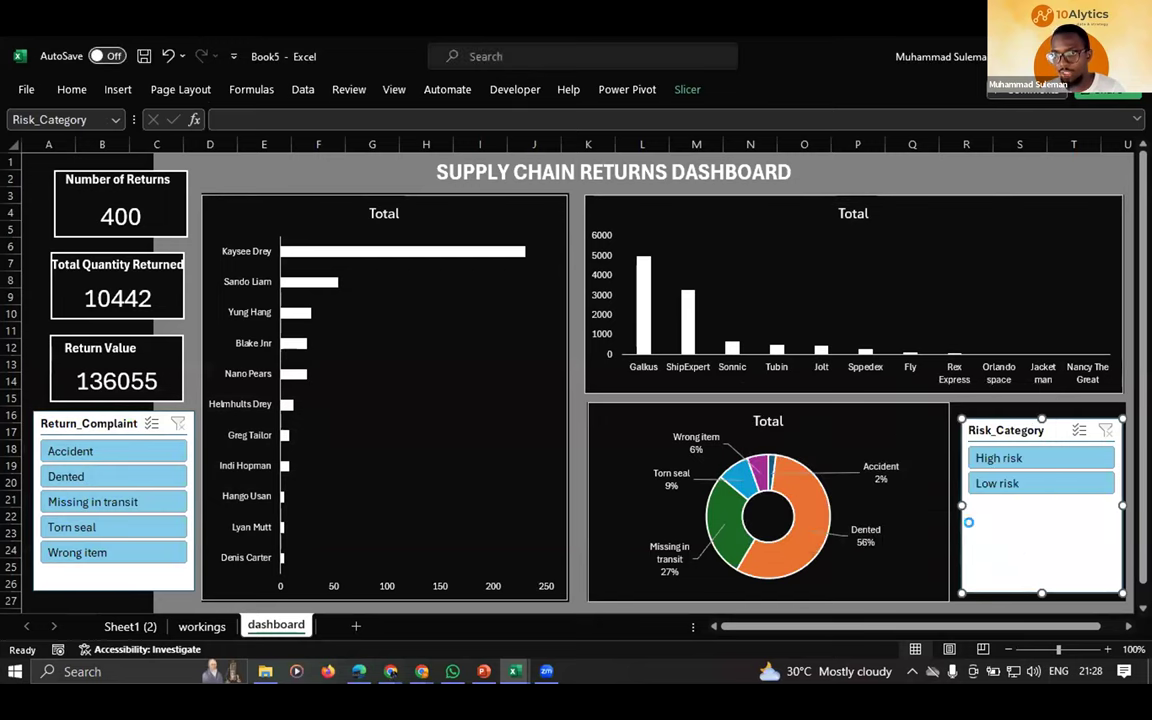
- Test the Return_Complaint slicer by filtering on Accident, Dented, Missing in transit and Accident again, and clear the filter
{"action": "left_click", "coordinate": [101, 451]}
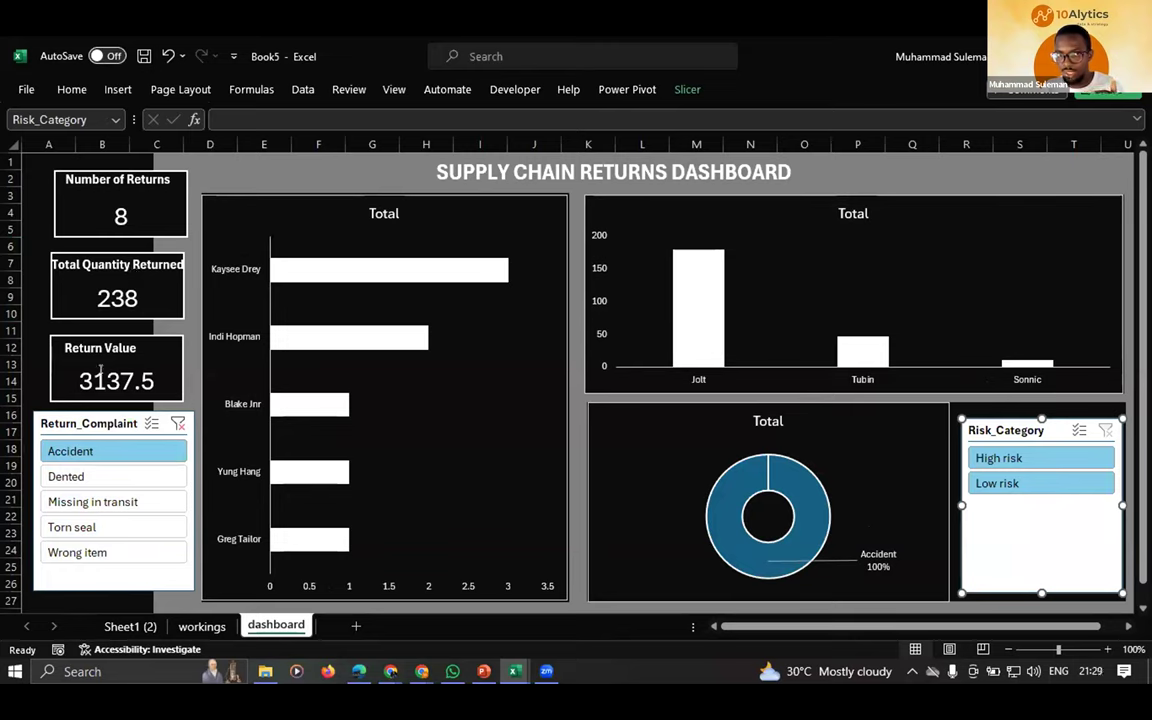
{"action": "left_click", "coordinate": [107, 478]}
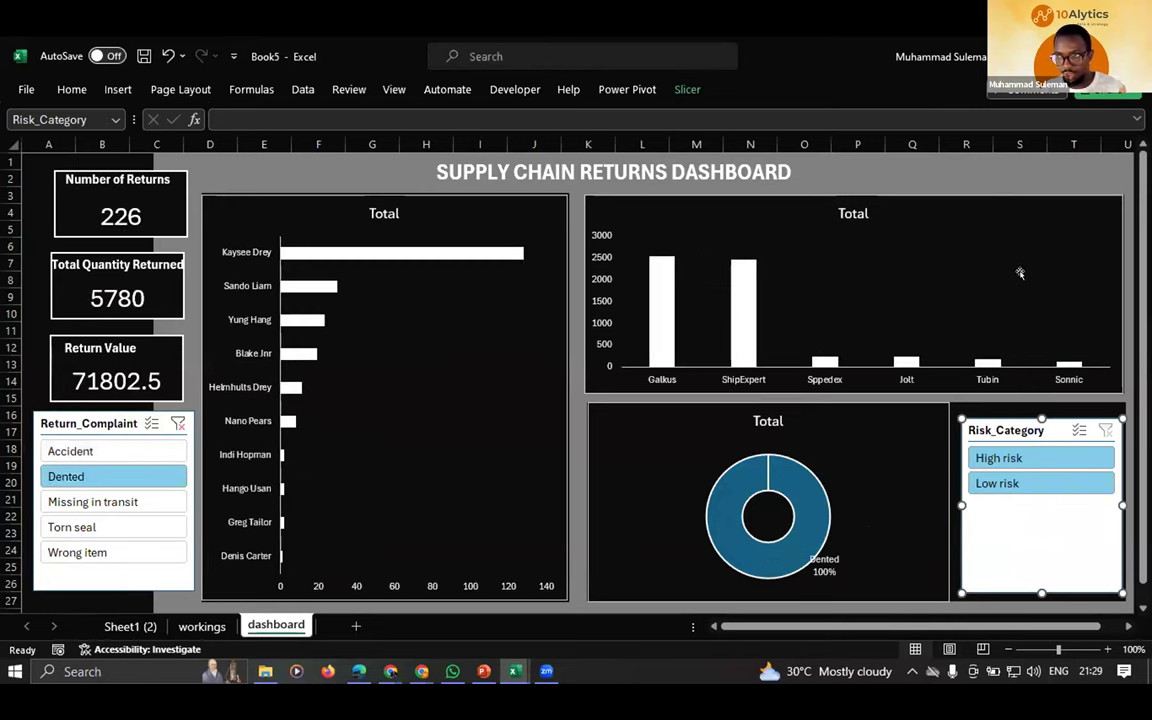
{"action": "left_click", "coordinate": [93, 503]}
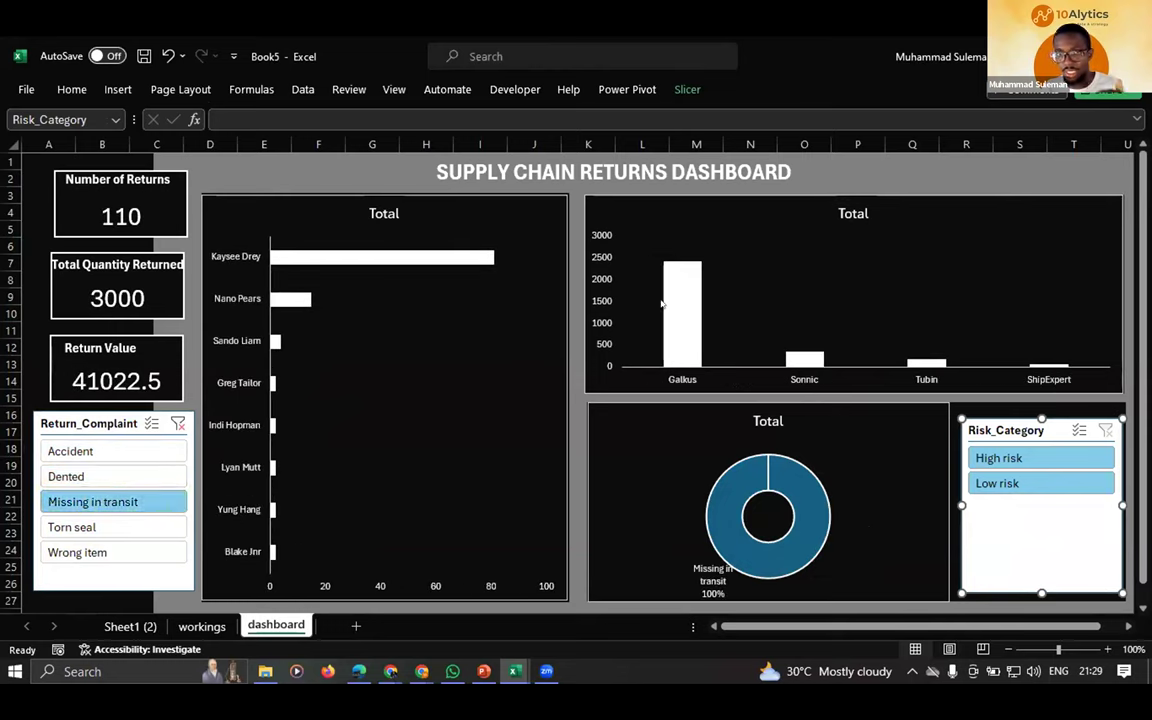
{"action": "left_click", "coordinate": [90, 450]}
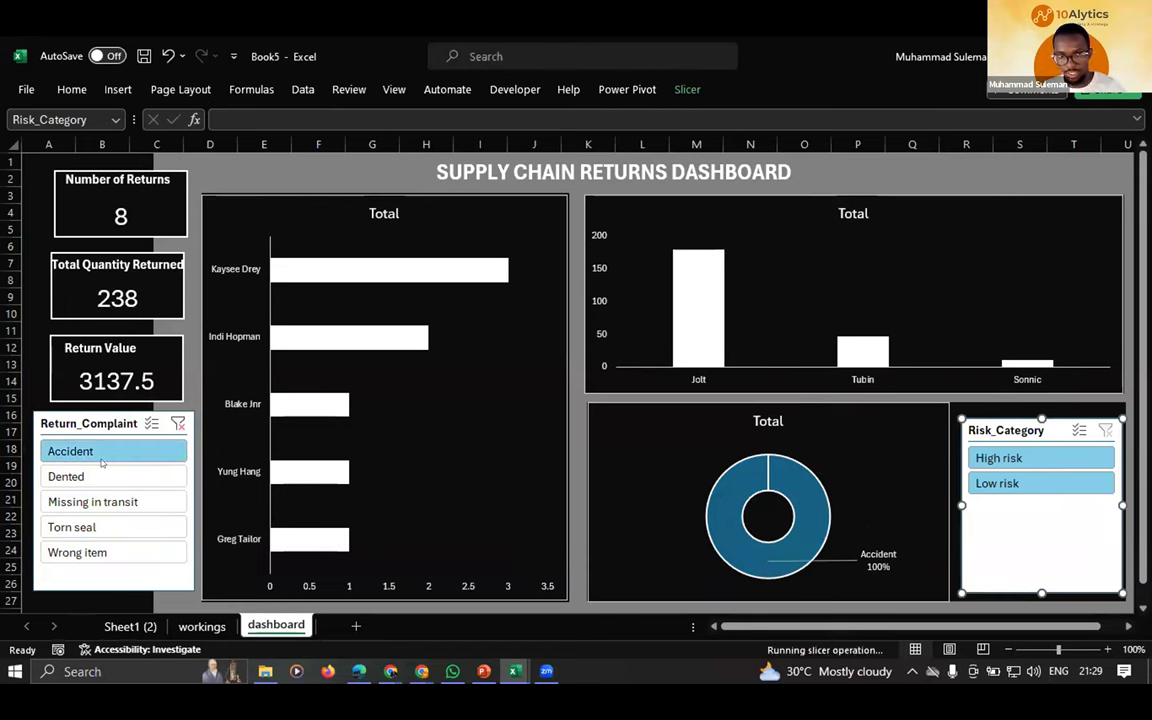
{"action": "key", "text": "alt+c"}
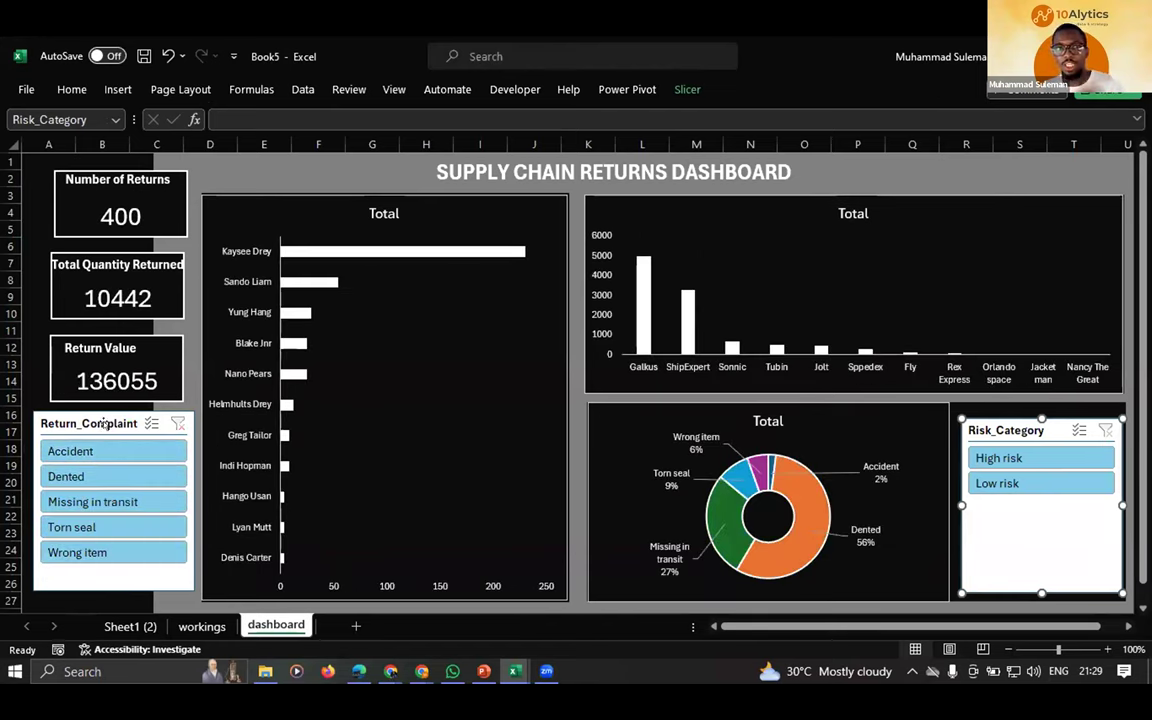
- Apply the light grey slicer style to both the Return_Complaint and Risk_Category slicers
{"action": "left_click", "coordinate": [104, 423]}
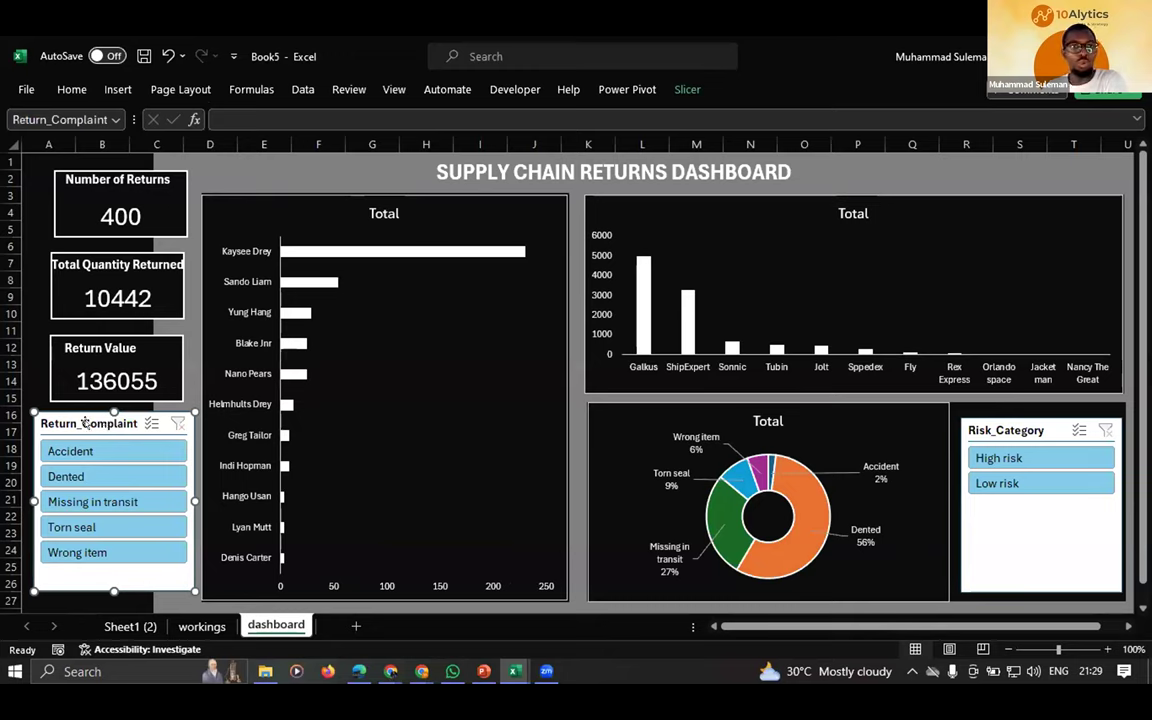
{"action": "left_click", "coordinate": [687, 89]}
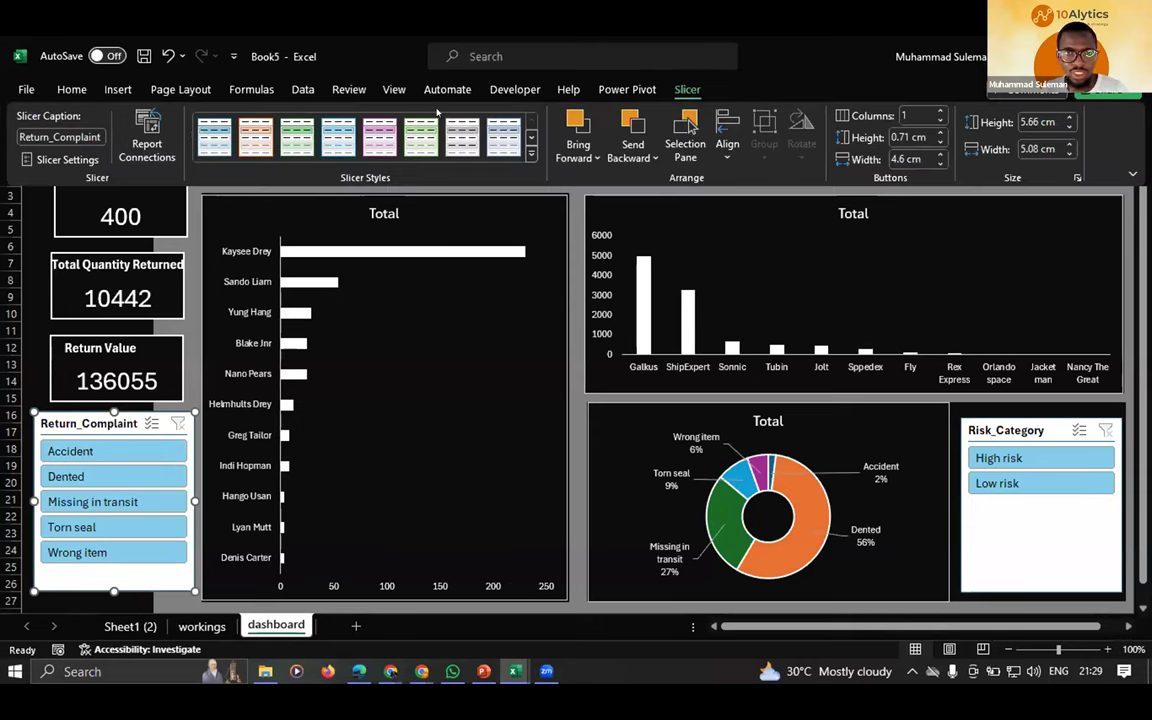
{"action": "left_click", "coordinate": [462, 137]}
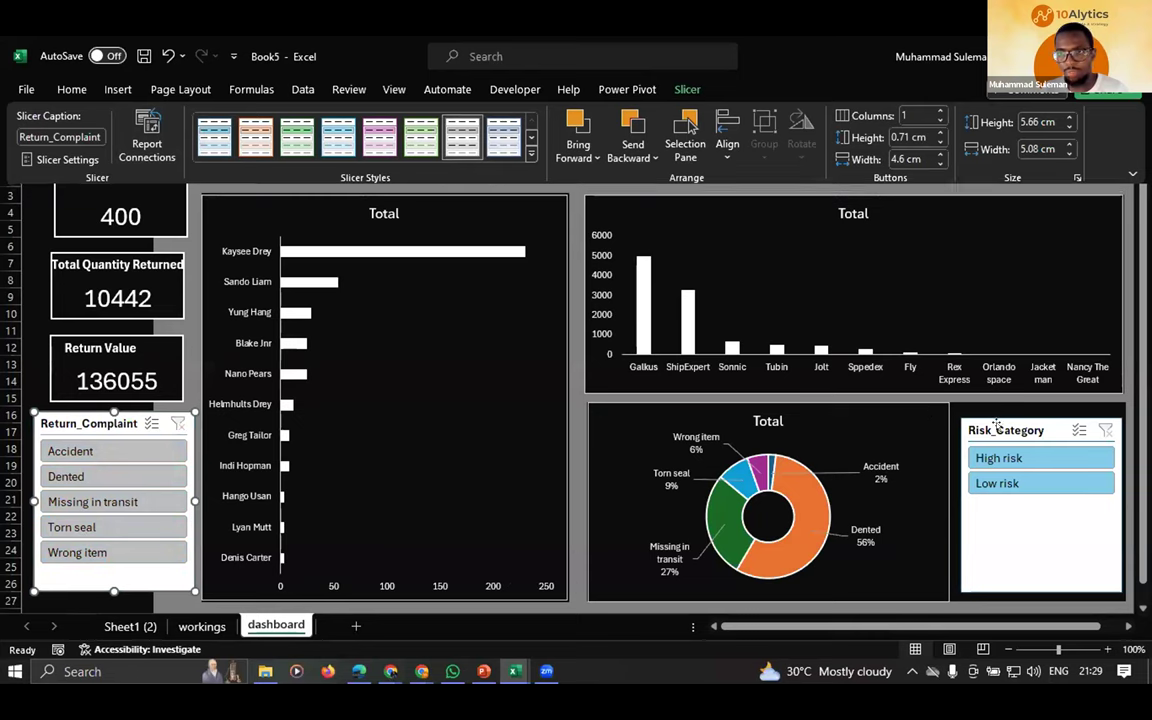
{"action": "left_click", "coordinate": [1003, 437]}
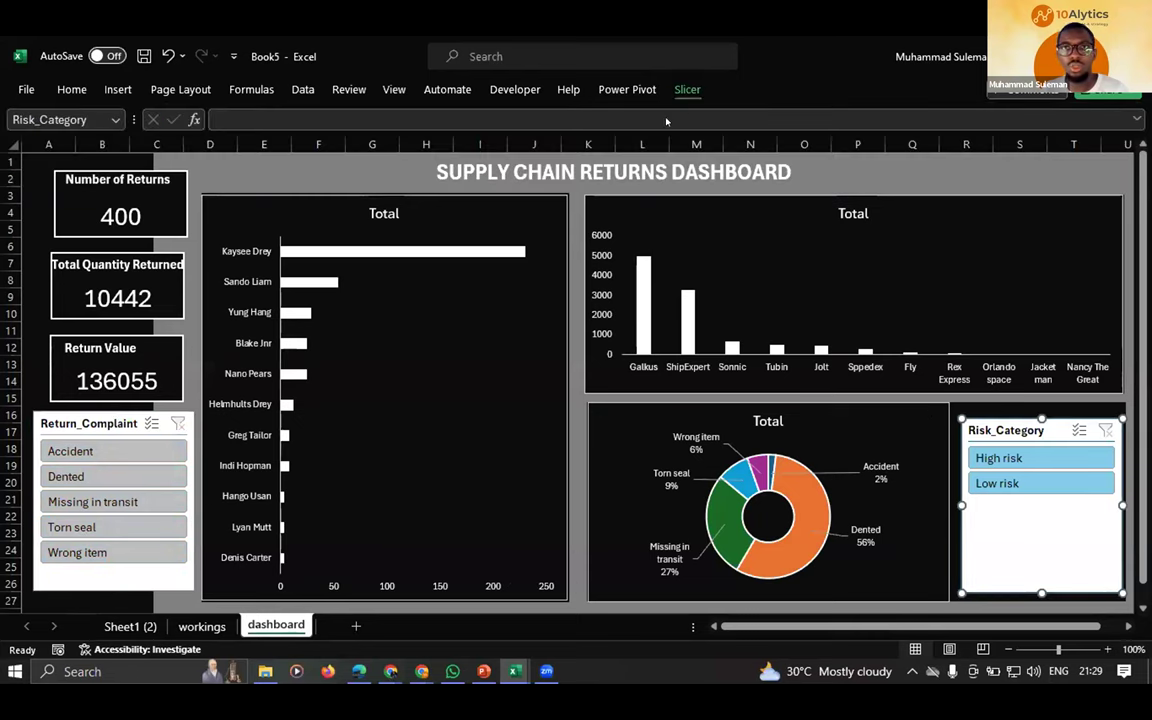
{"action": "left_click", "coordinate": [684, 89]}
{"action": "left_click", "coordinate": [462, 139]}
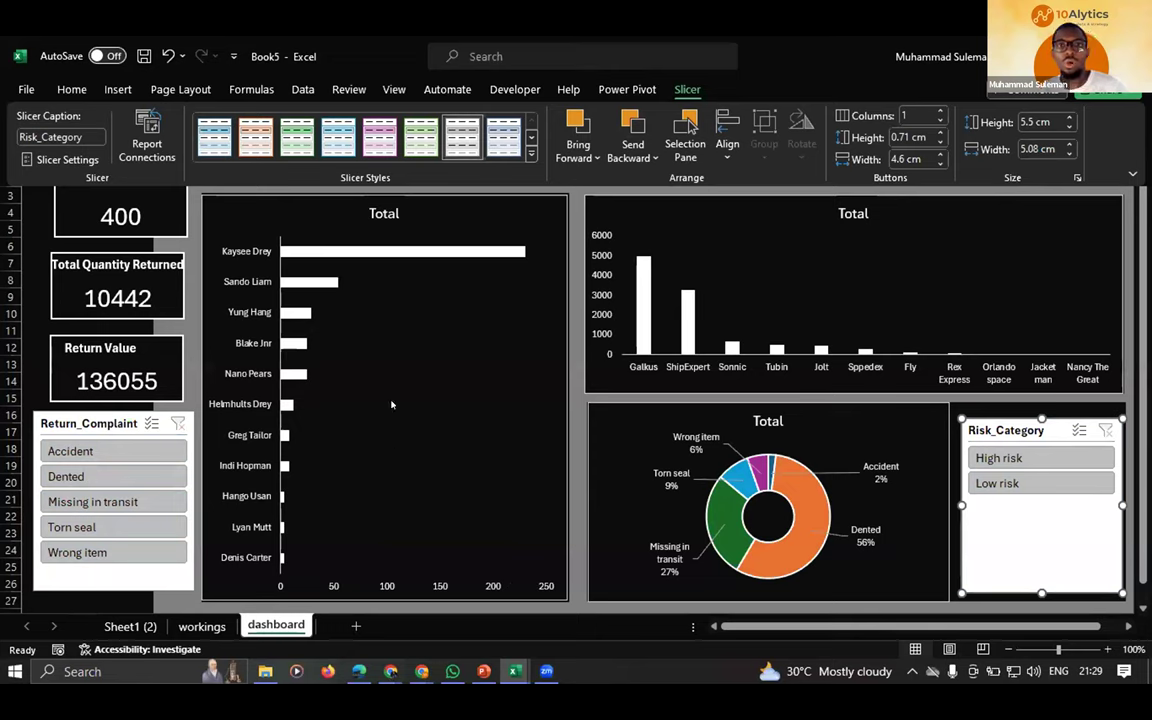
{"action": "key", "text": "Escape"}
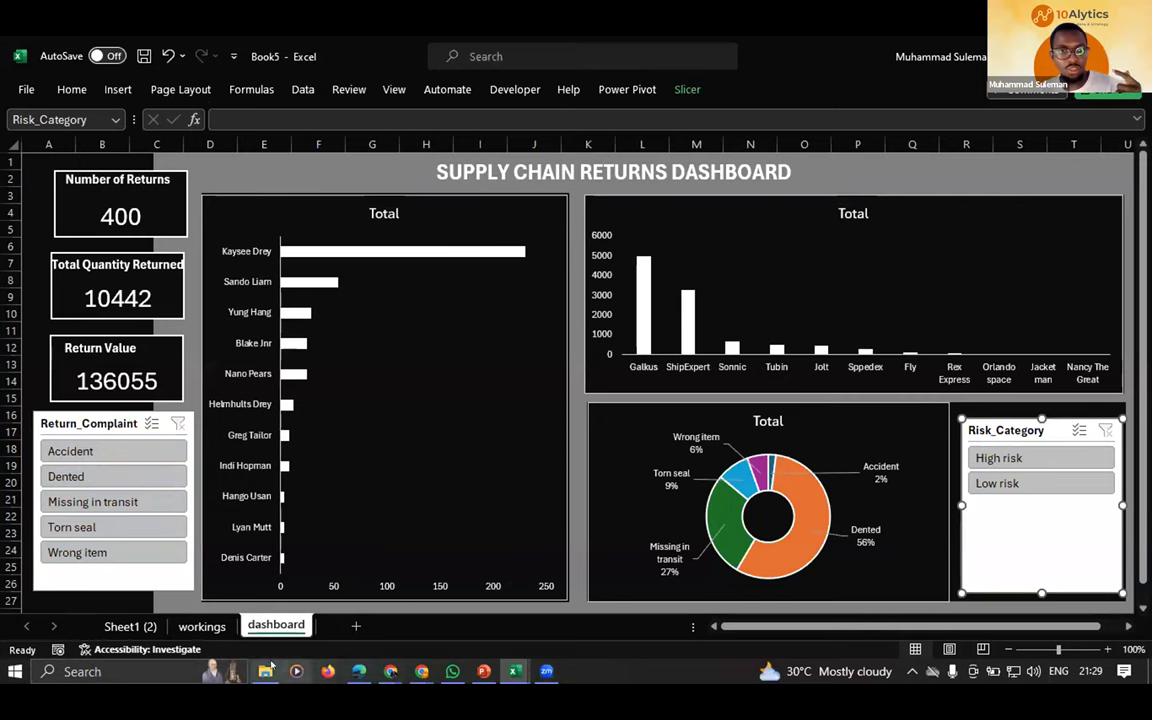
- Switch to File Explorer and open the "Supply chain returns update" workbook from the Datasets folder
{"action": "key", "text": "alt+Tab"}
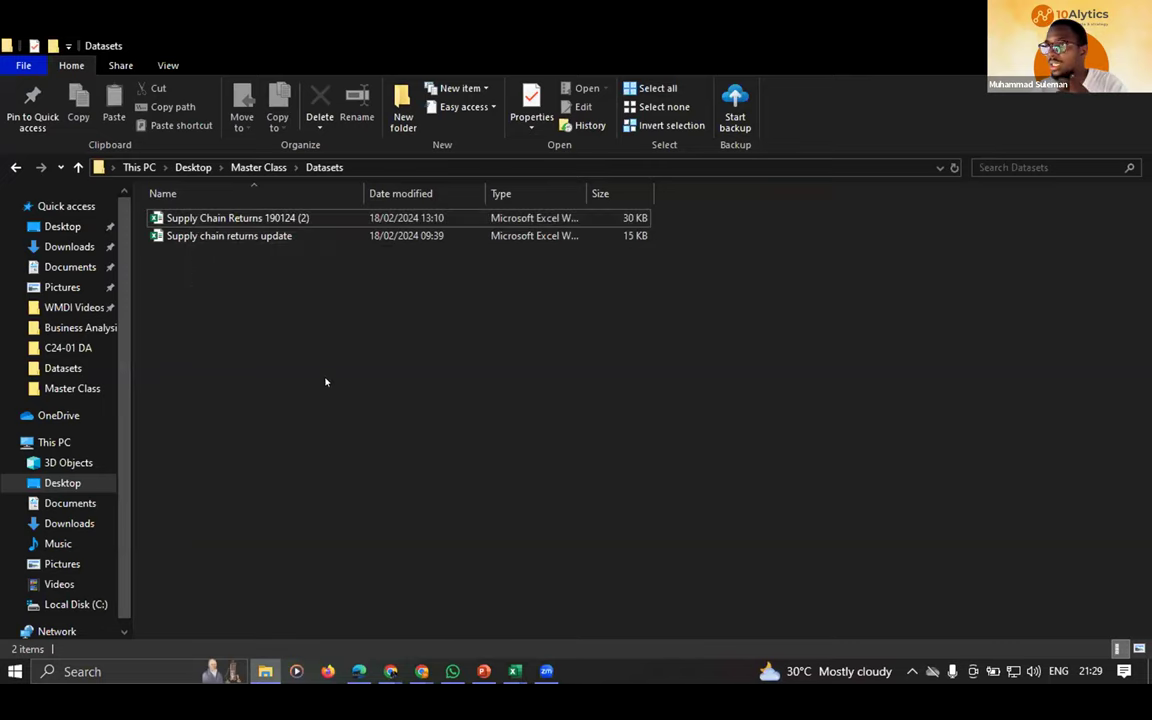
{"action": "left_click", "coordinate": [220, 235]}
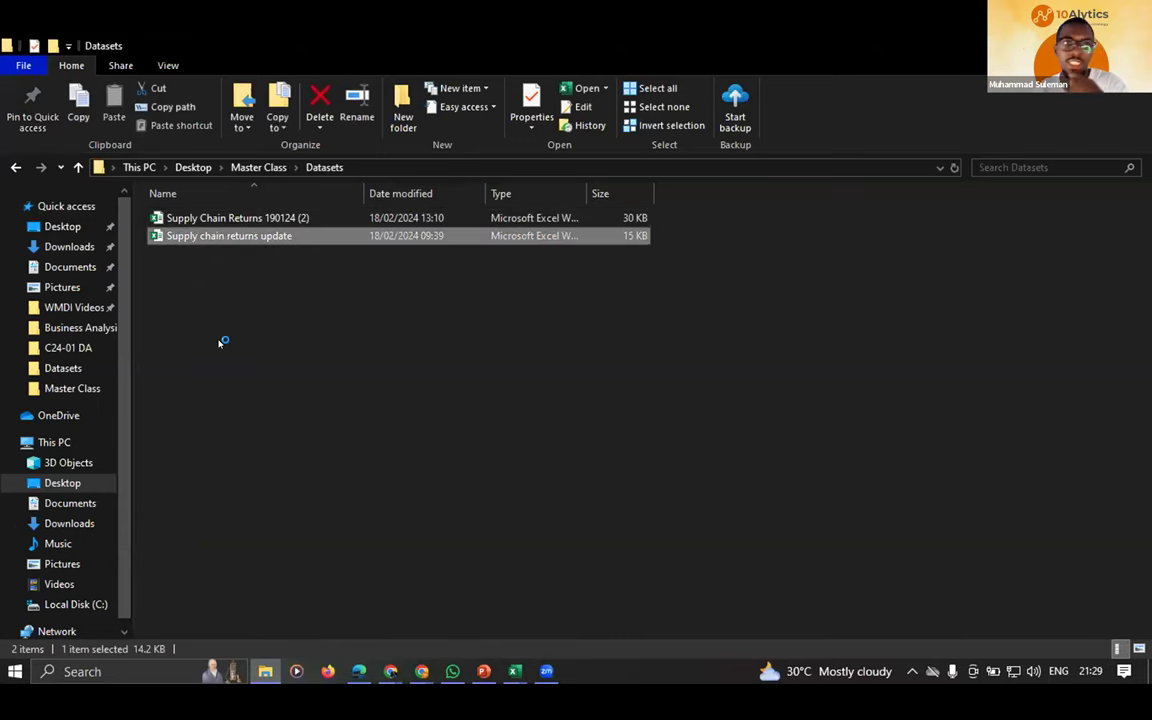
{"action": "key", "text": "Return"}
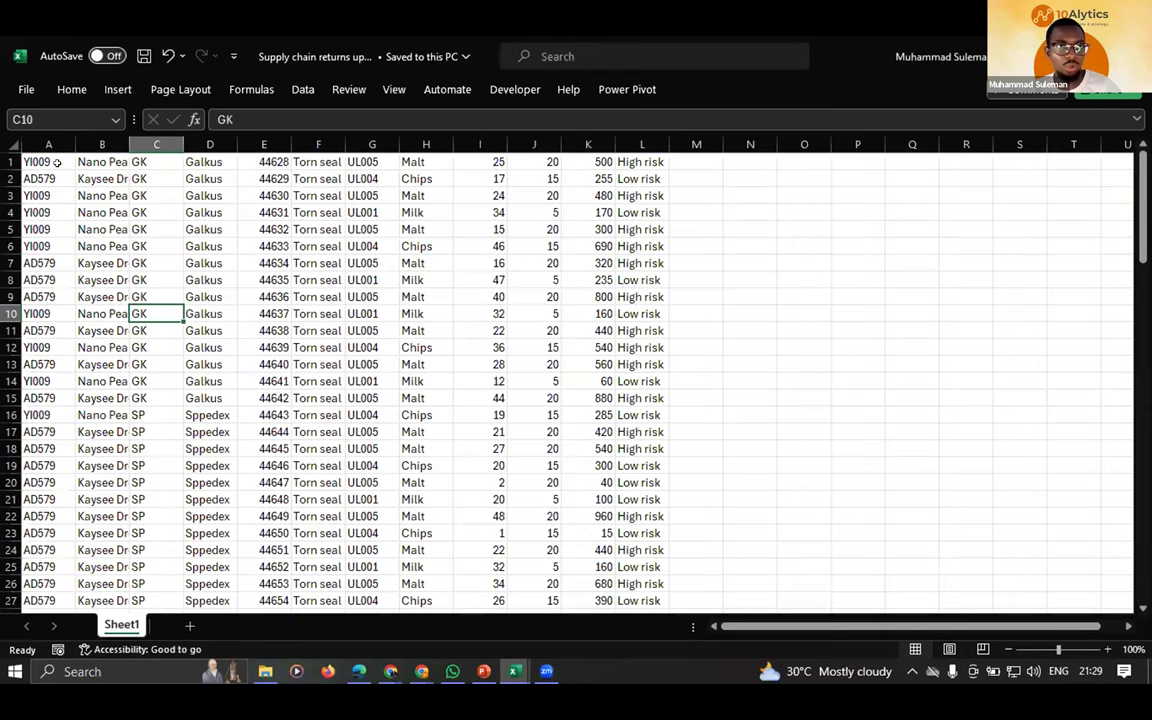
{"action": "left_click", "coordinate": [66, 162]}
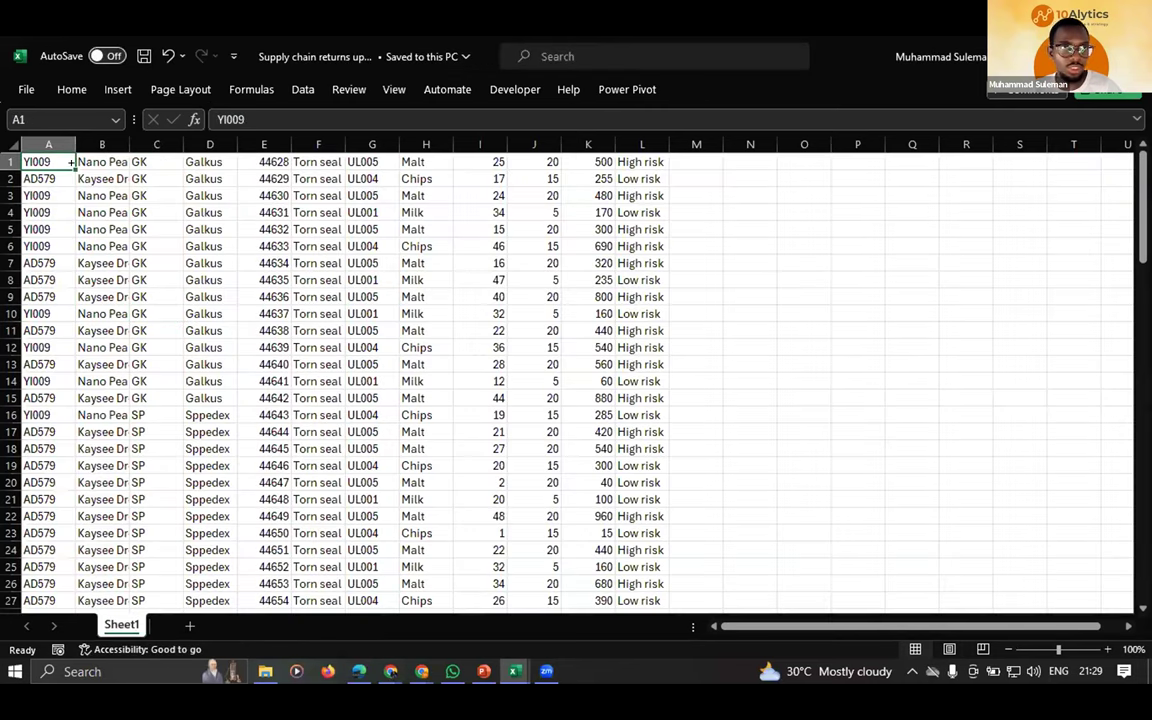
{"action": "left_click", "coordinate": [190, 348]}
{"action": "left_click", "coordinate": [215, 262]}
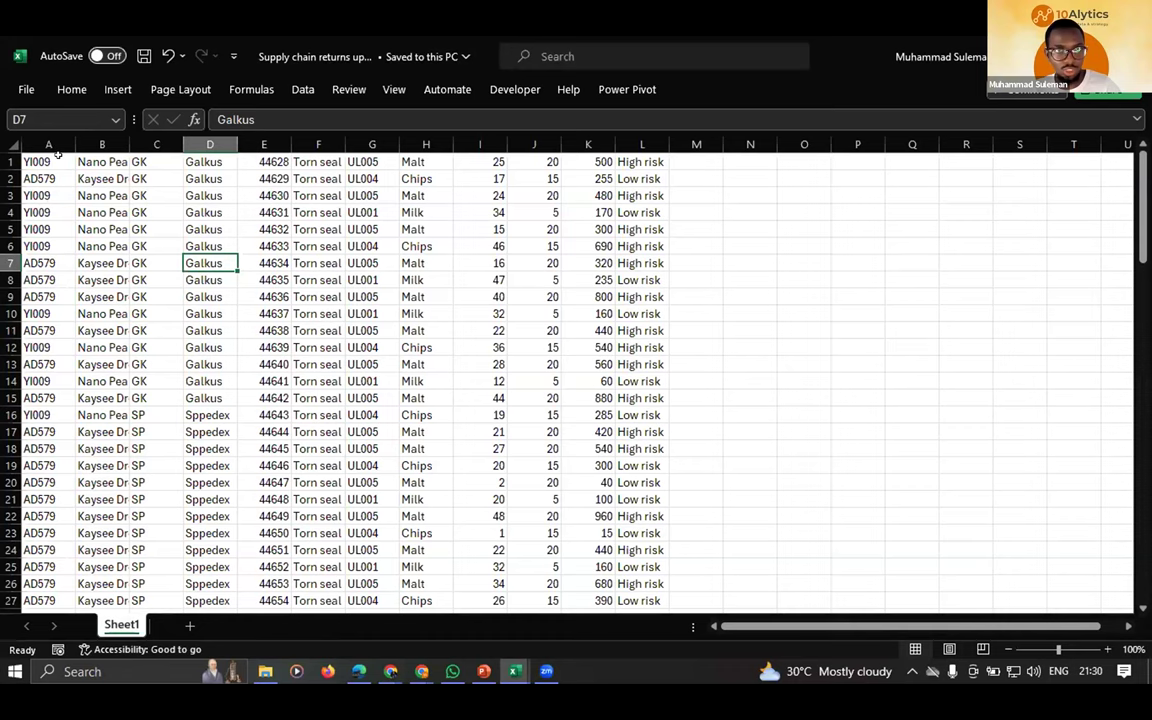
{"action": "left_click_drag", "start_coordinate": [45, 162], "coordinate": [426, 179]}
{"action": "left_click_drag", "start_coordinate": [645, 180], "coordinate": [625, 485]}
{"action": "left_click", "coordinate": [372, 398]}
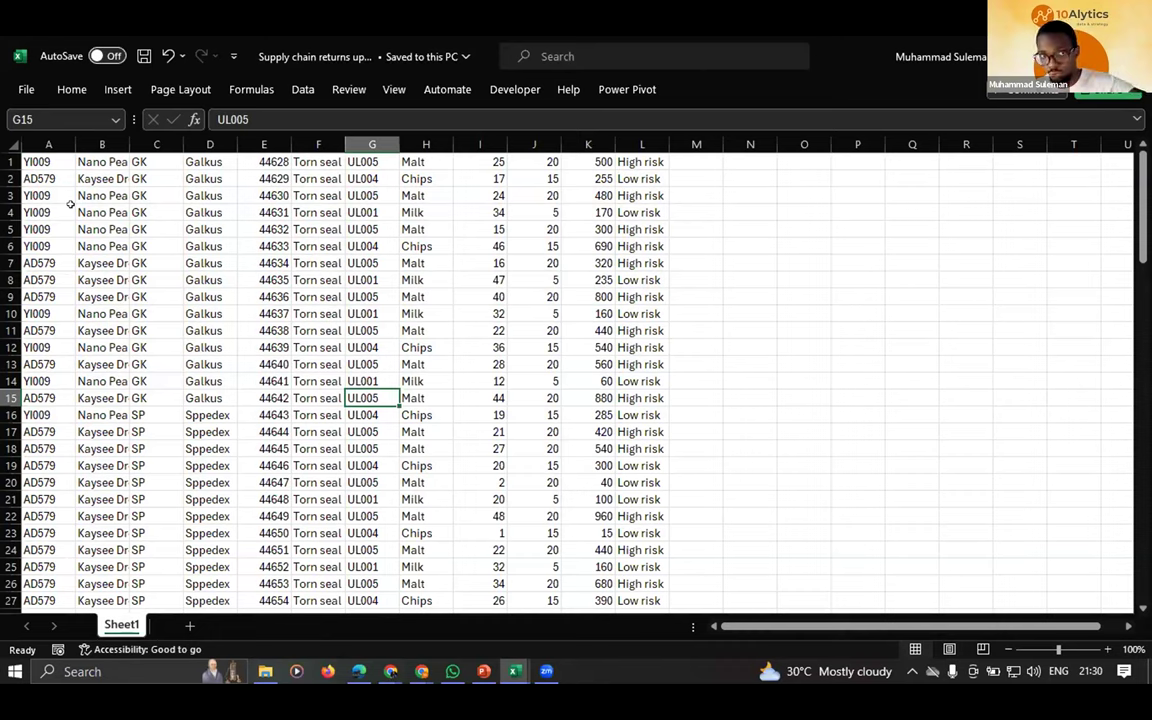
- Copy the whole block of update records on Sheet1, columns A to L
{"action": "left_click", "coordinate": [100, 246]}
{"action": "key", "text": "ctrl+a"}
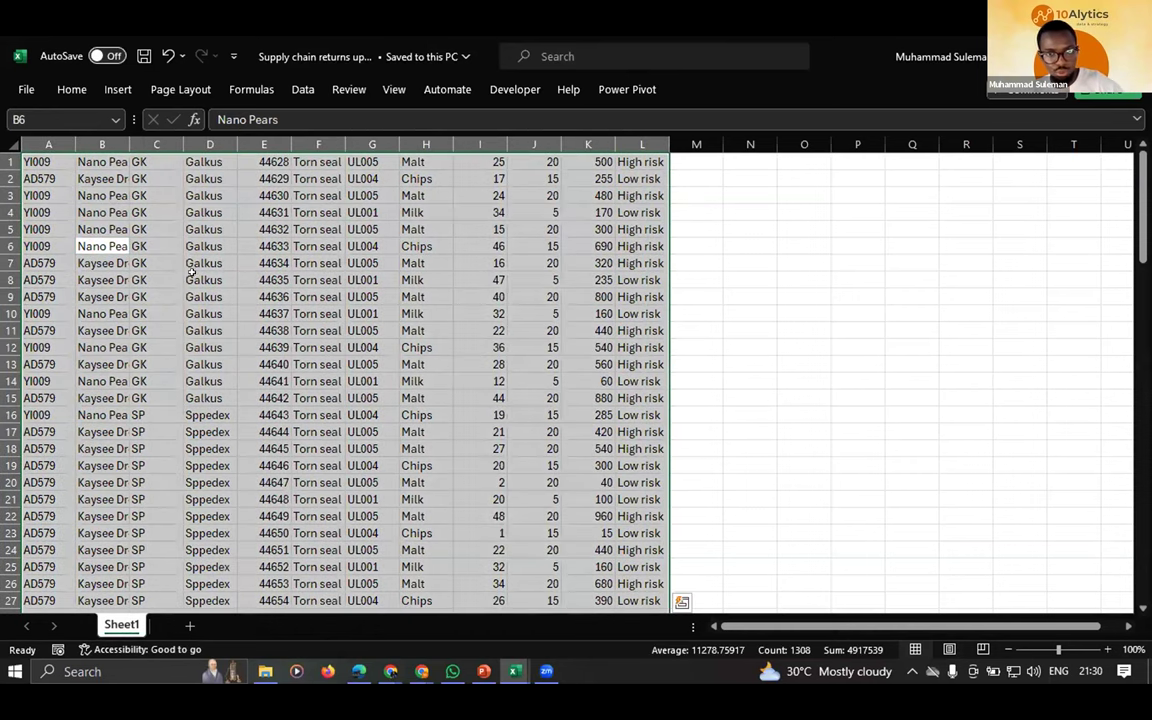
{"action": "key", "text": "ctrl+c"}
{"action": "key", "text": "ctrl+q"}
{"action": "left_click", "coordinate": [210, 246]}
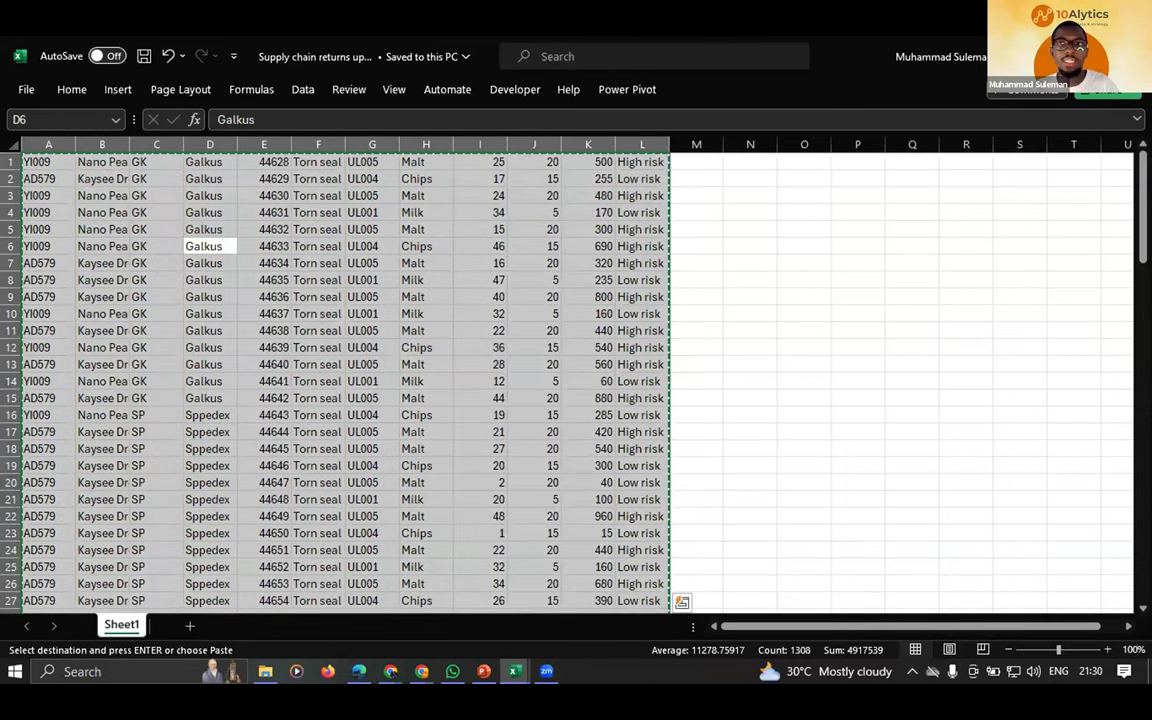
- Open the "Supply Chain Returns 190124 (2)" workbook from the Datasets folder and paste the copied records below its existing data, starting at A402
{"action": "key", "text": "alt+Tab"}
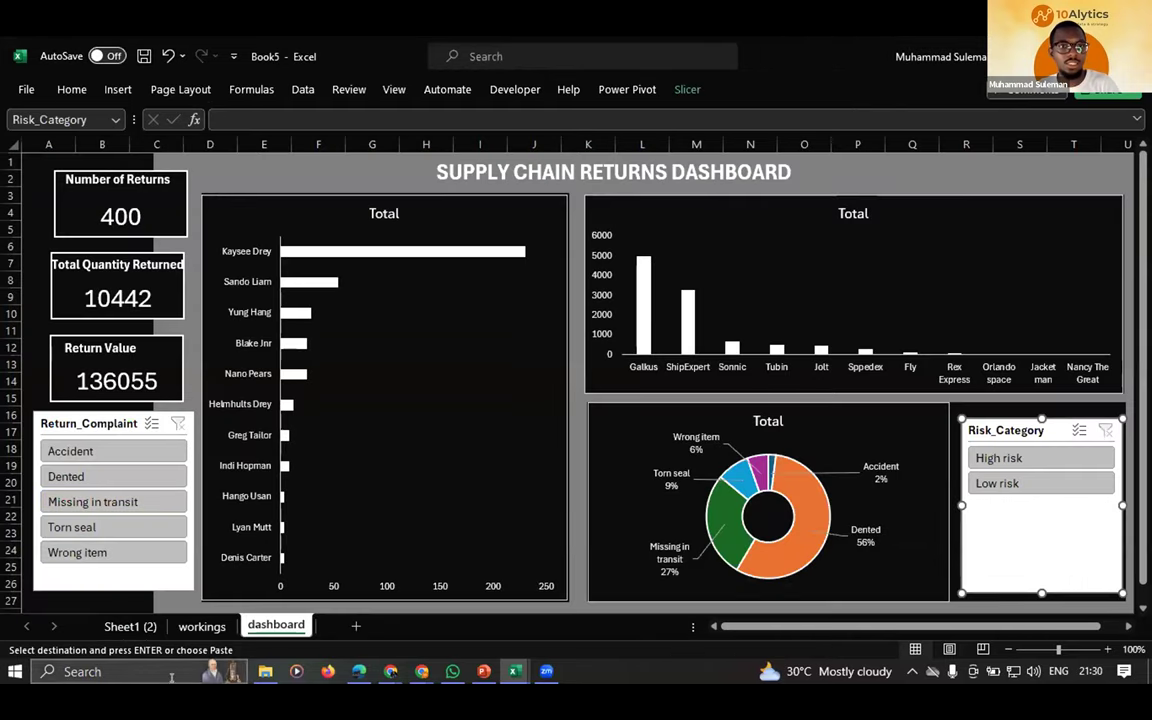
{"action": "key", "text": "alt+Tab"}
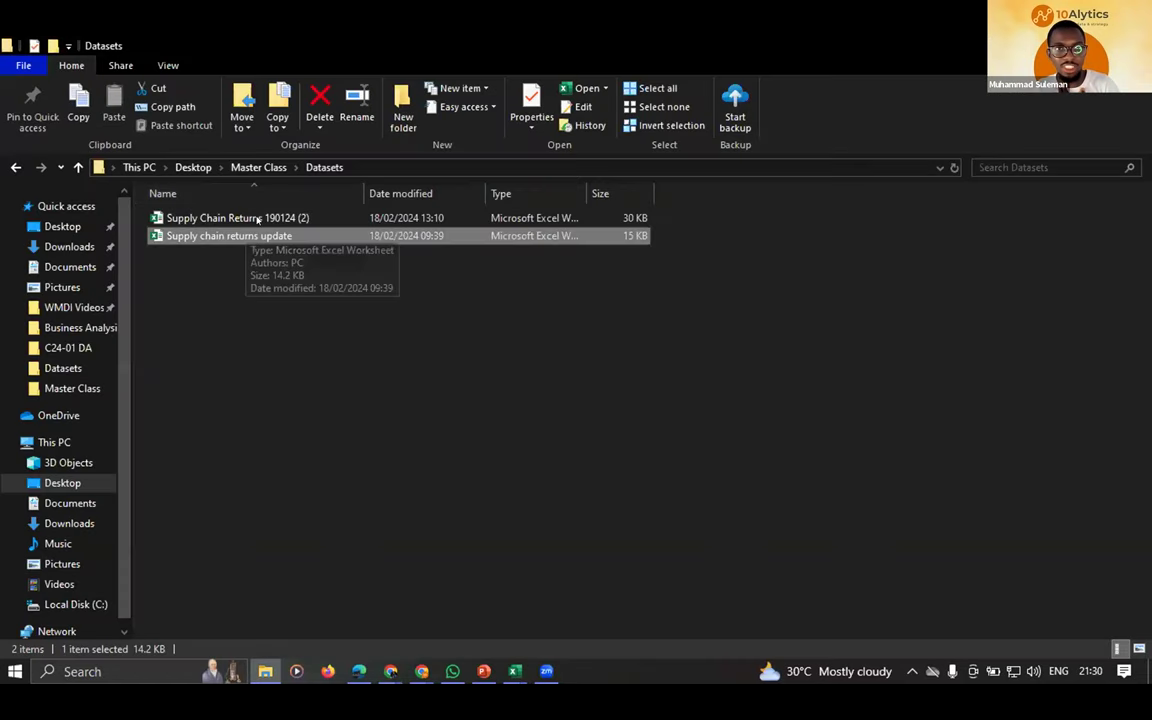
{"action": "double_click", "coordinate": [229, 217]}
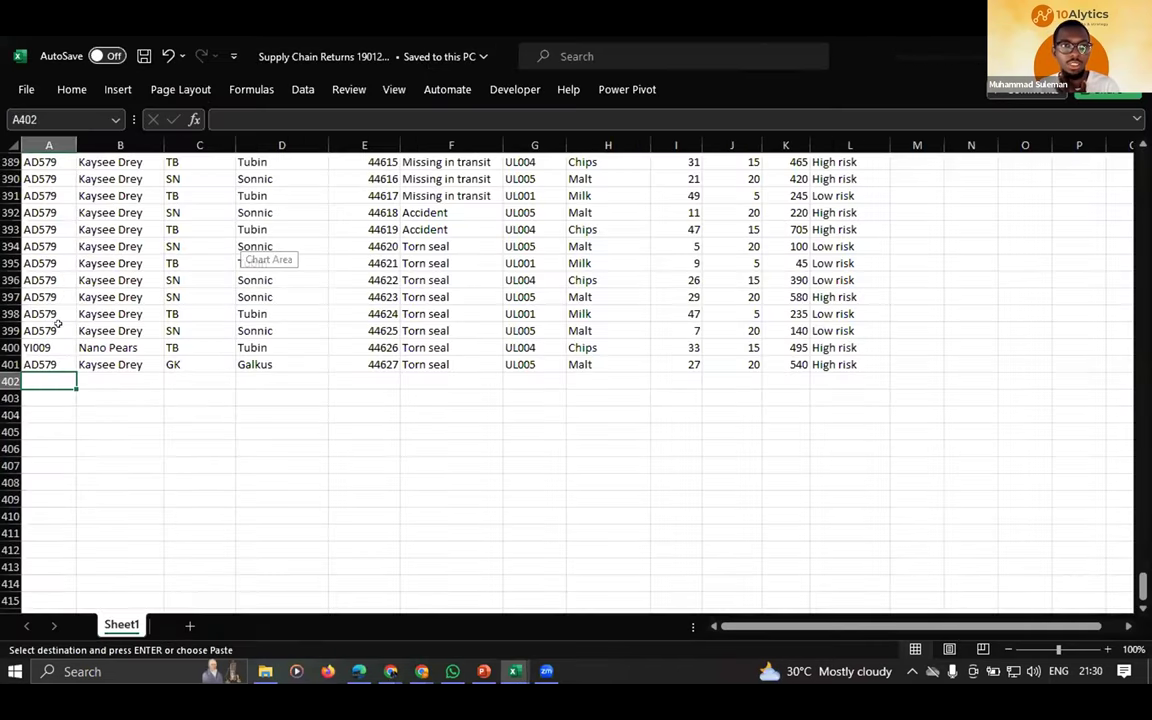
{"action": "scroll", "coordinate": [103, 322], "scroll_direction": "down", "scroll_amount": 1}
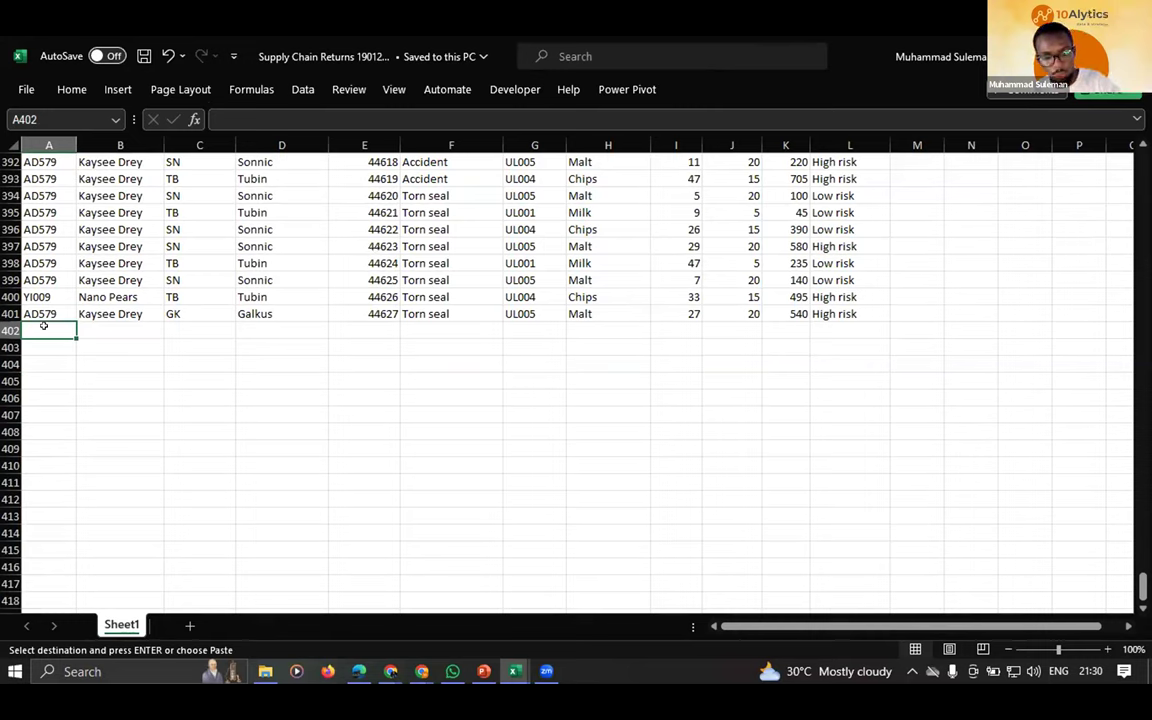
{"action": "key", "text": "ctrl+v"}
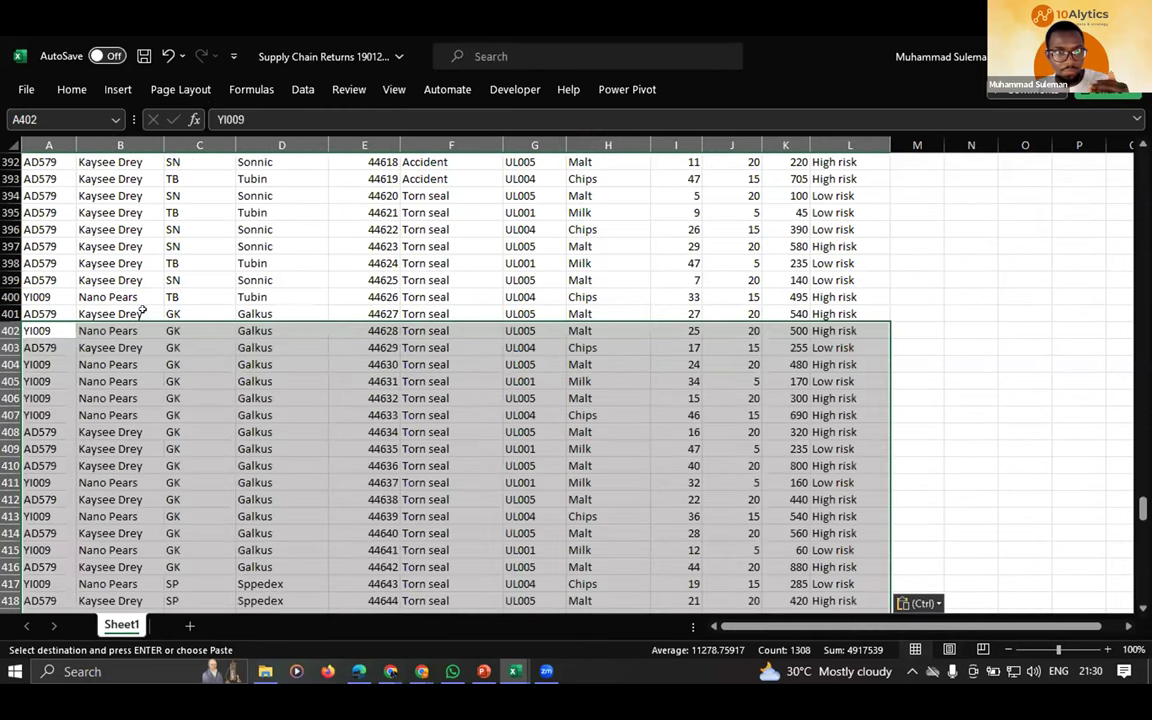
- Check the appended records down to the last row, 510, and save the source workbook
{"action": "scroll", "coordinate": [142, 311], "scroll_direction": "down", "scroll_amount": 20}
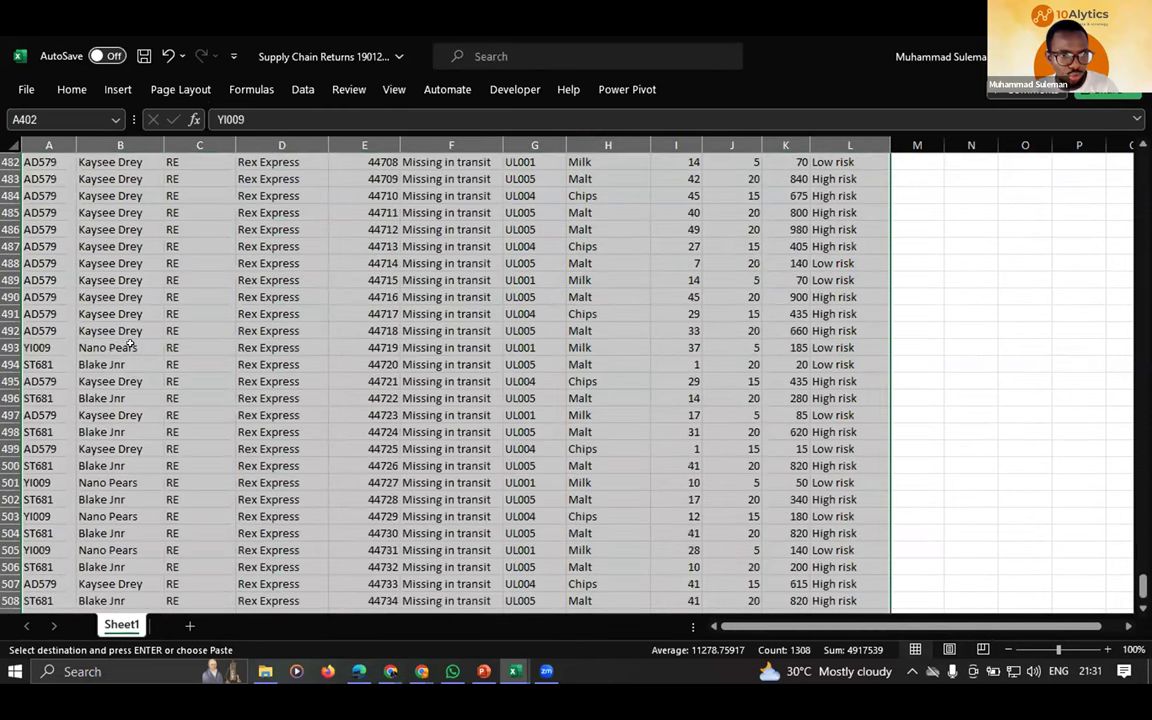
{"action": "scroll", "coordinate": [130, 340], "scroll_direction": "down", "scroll_amount": 8}
{"action": "scroll", "coordinate": [130, 340], "scroll_direction": "up", "scroll_amount": 2}
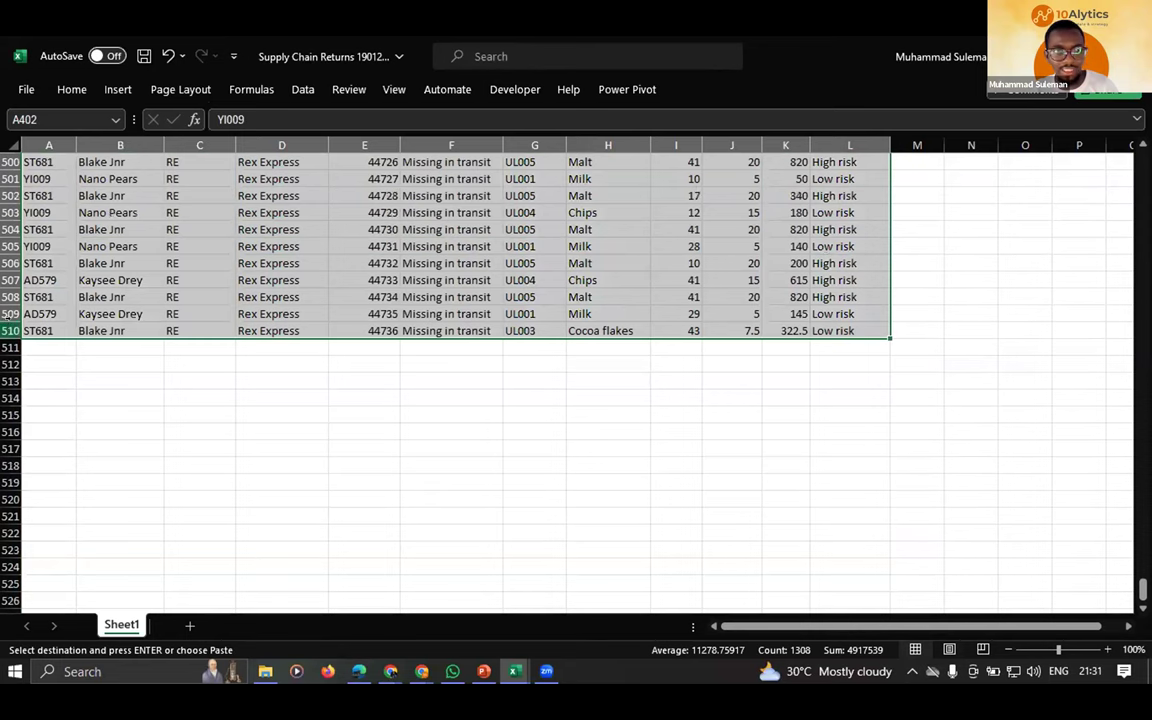
{"action": "left_click", "coordinate": [8, 329]}
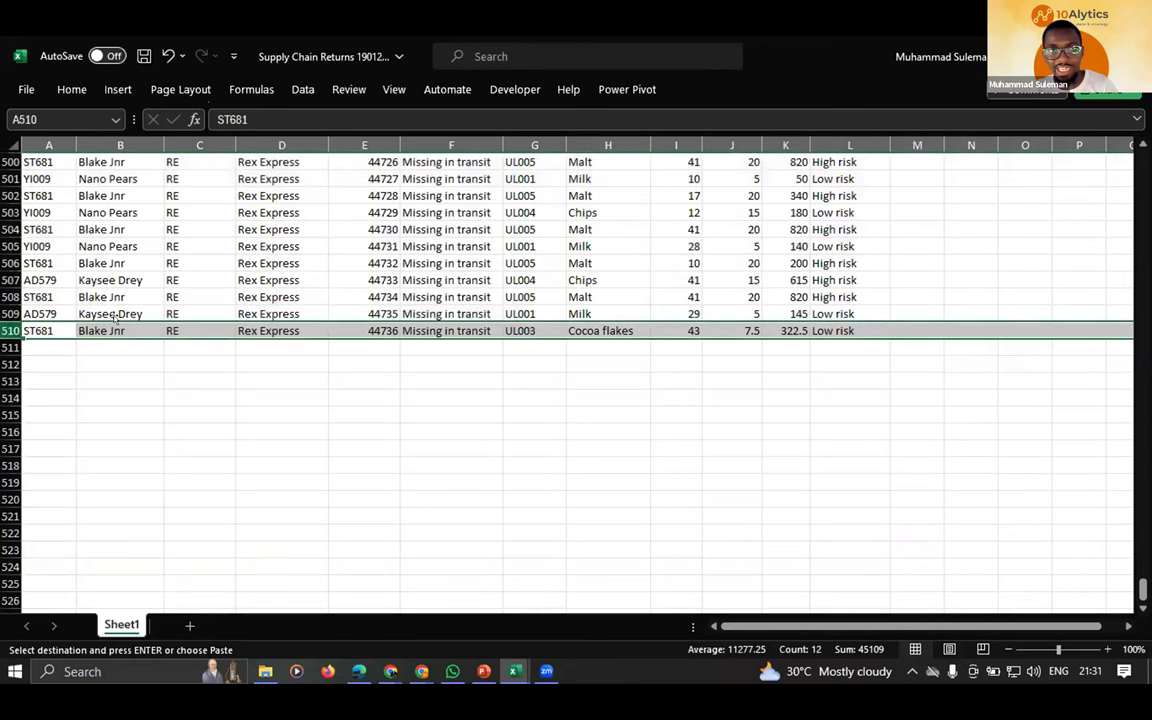
{"action": "left_click", "coordinate": [845, 331]}
{"action": "scroll", "coordinate": [600, 330], "scroll_direction": "up", "scroll_amount": 4}
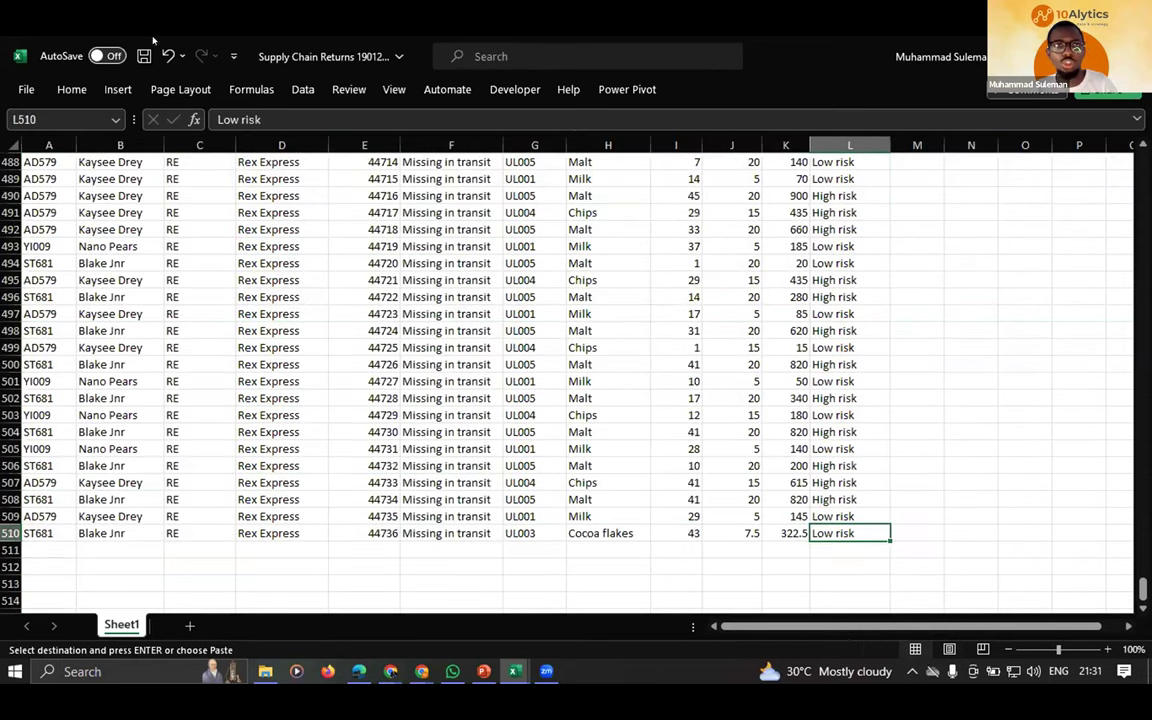
{"action": "left_click", "coordinate": [144, 56]}
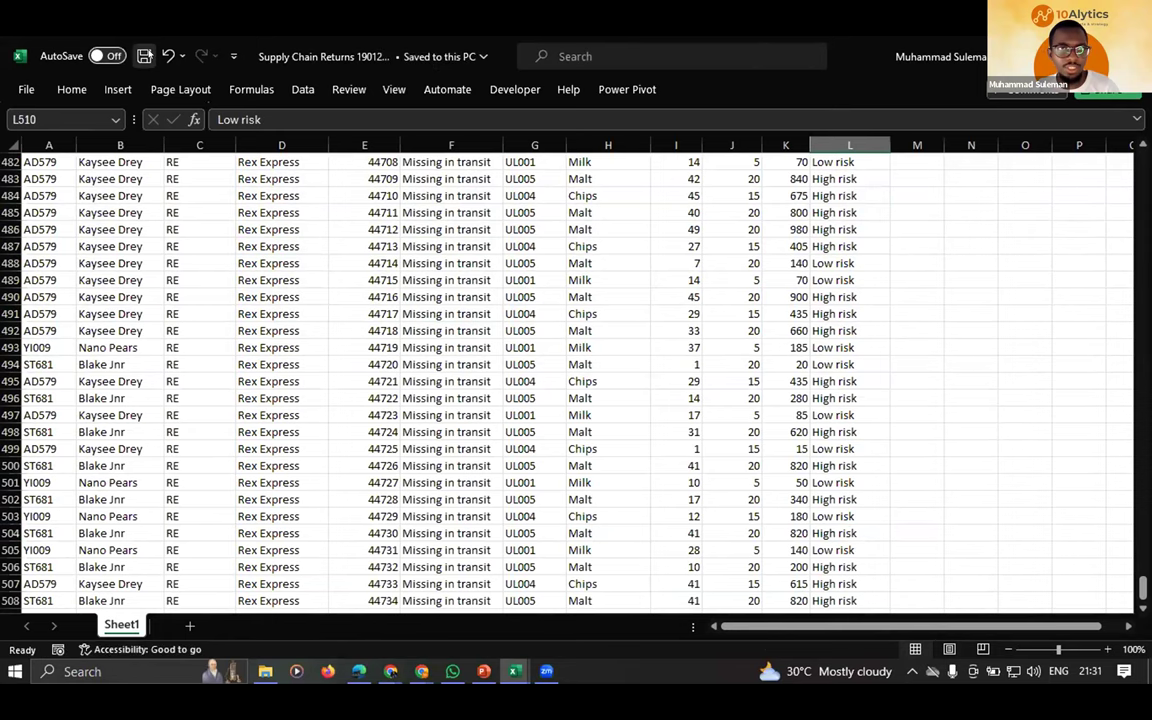
{"action": "scroll", "coordinate": [165, 440], "scroll_direction": "down", "scroll_amount": 1}
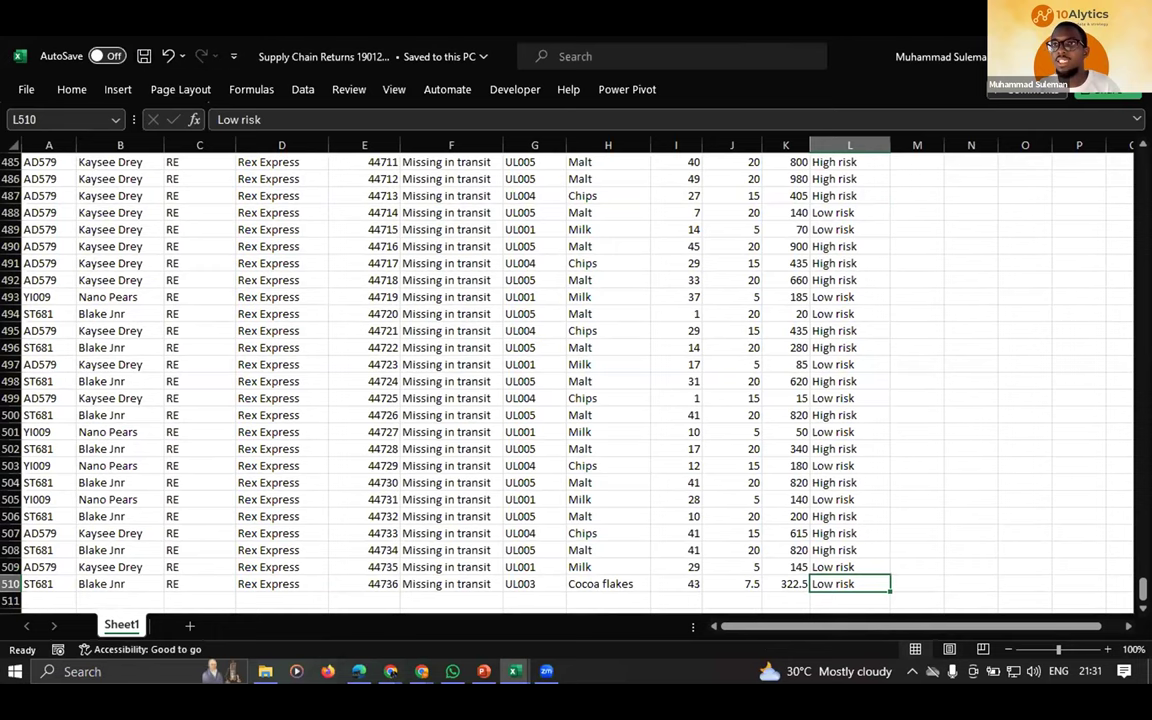
- Switch to the dashboard in Book5 and run Refresh All to reload the source data
{"action": "key", "text": "alt+Tab"}
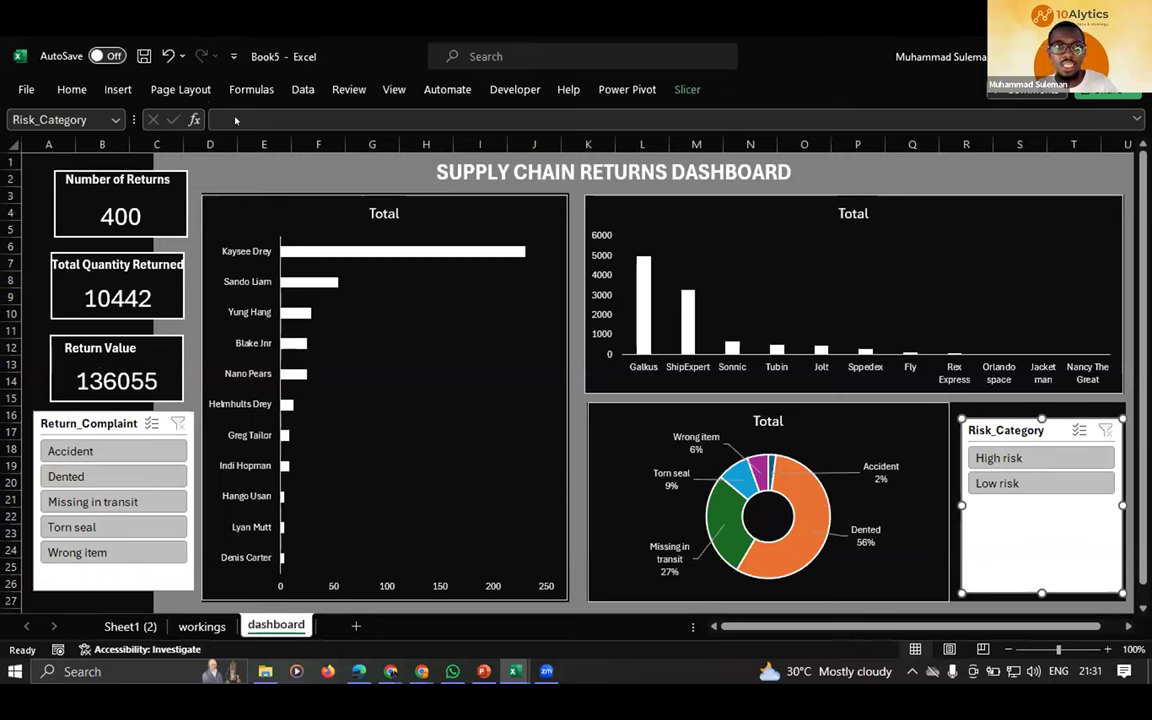
{"action": "left_click", "coordinate": [297, 89]}
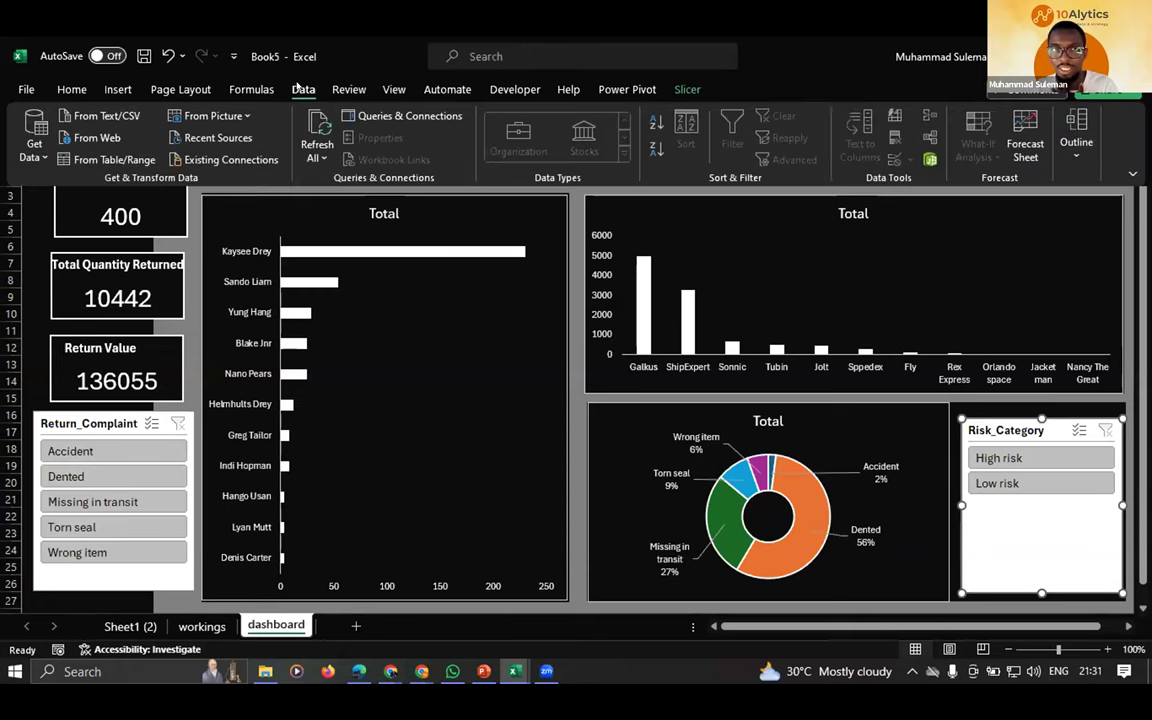
{"action": "left_click", "coordinate": [317, 147]}
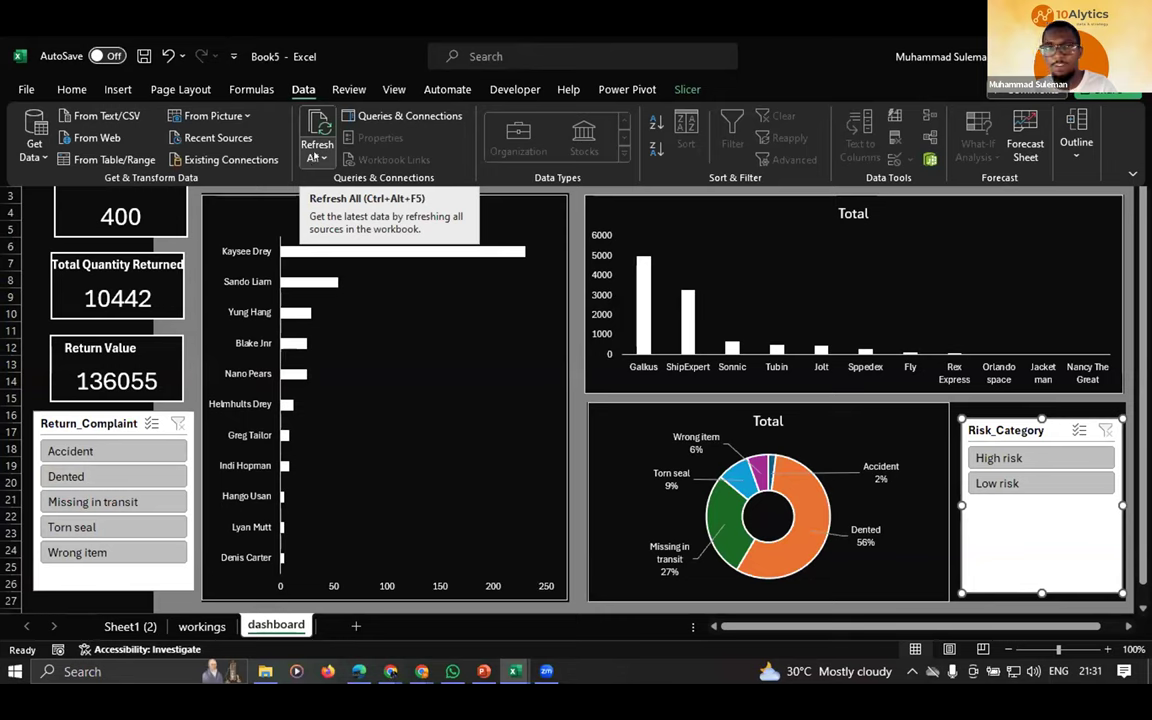
{"action": "left_click", "coordinate": [312, 157]}
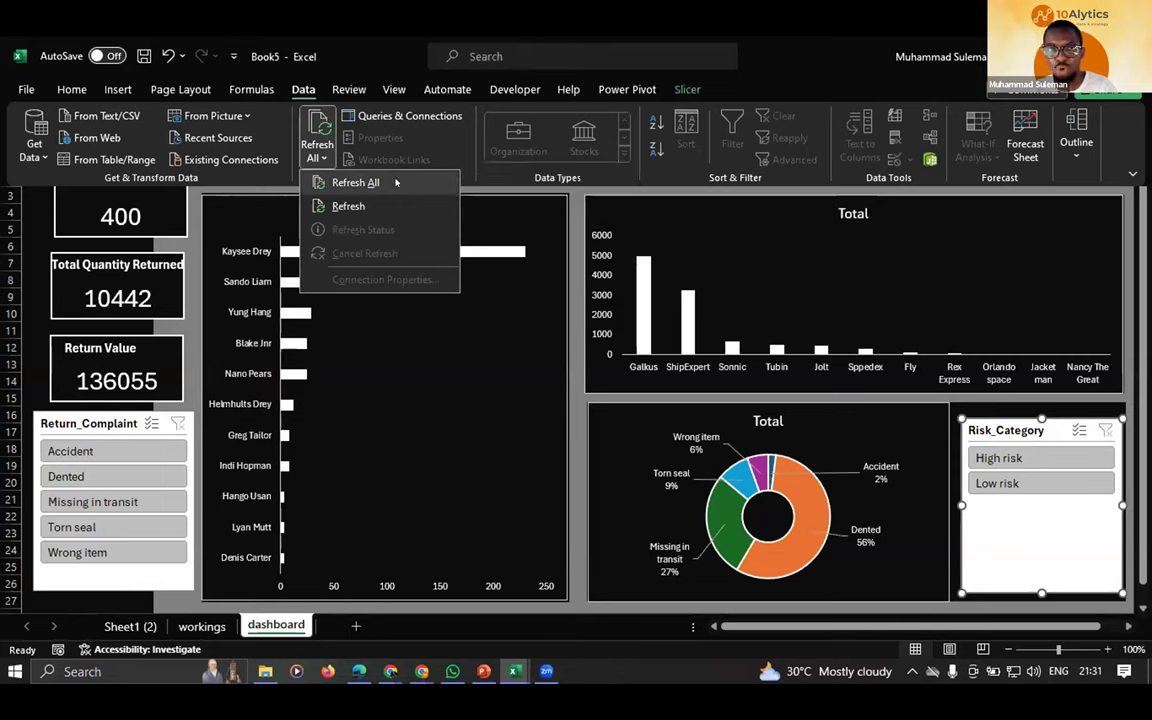
{"action": "left_click", "coordinate": [394, 180]}
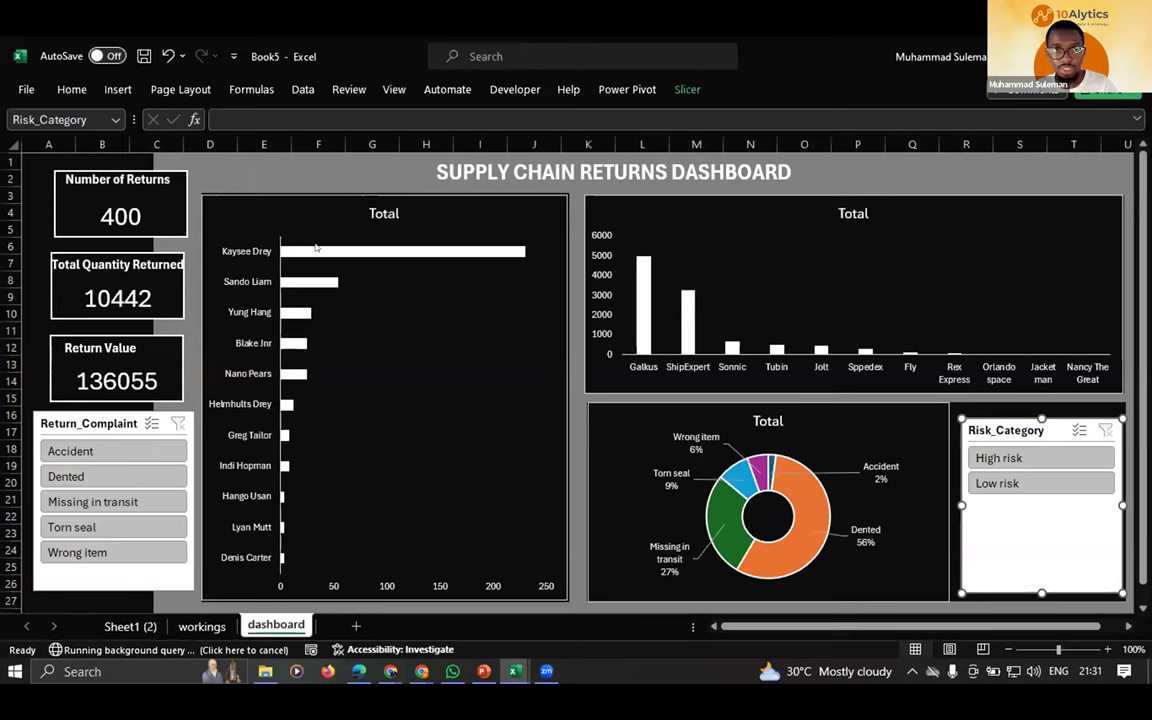
{"action": "left_click", "coordinate": [205, 163]}
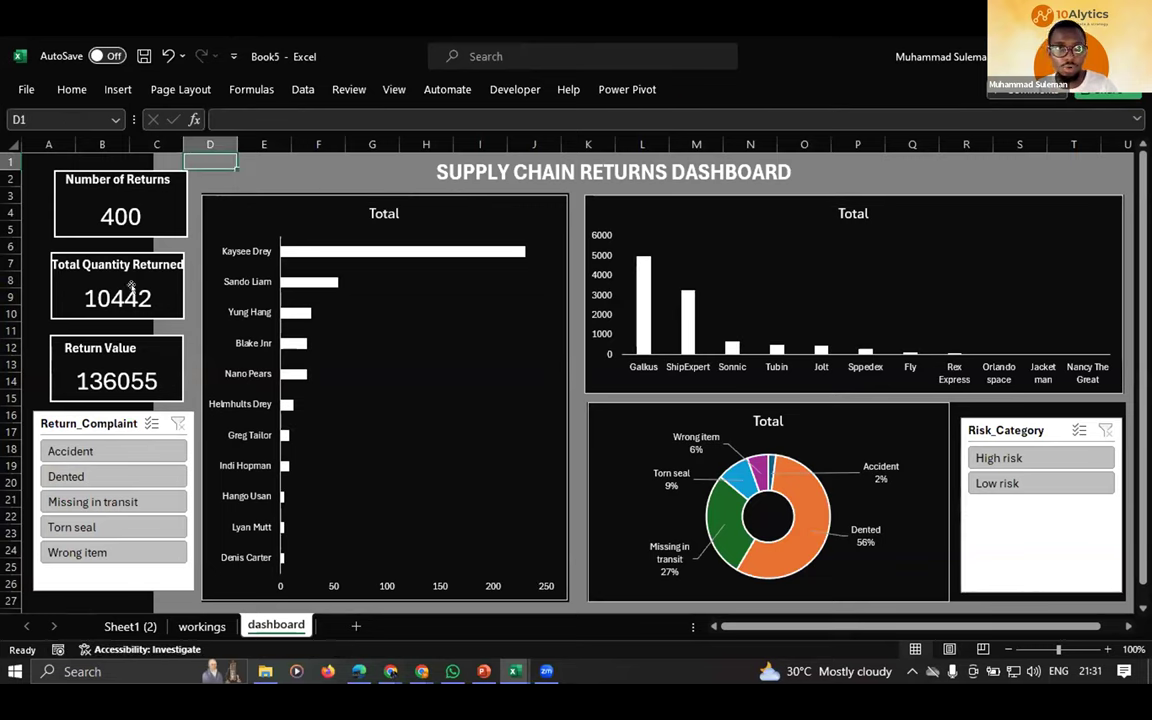
- Run Refresh All a second time to bring the appended records into the dashboard's cards and pivot charts
{"action": "left_click", "coordinate": [301, 89]}
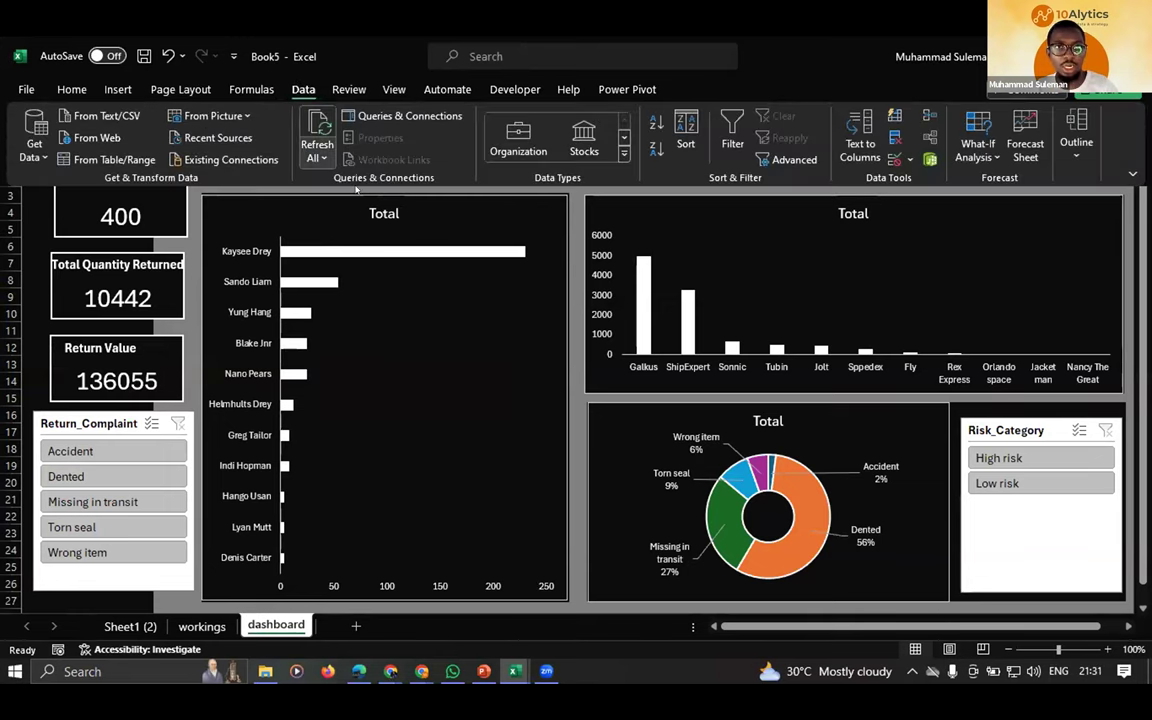
{"action": "left_click", "coordinate": [317, 158]}
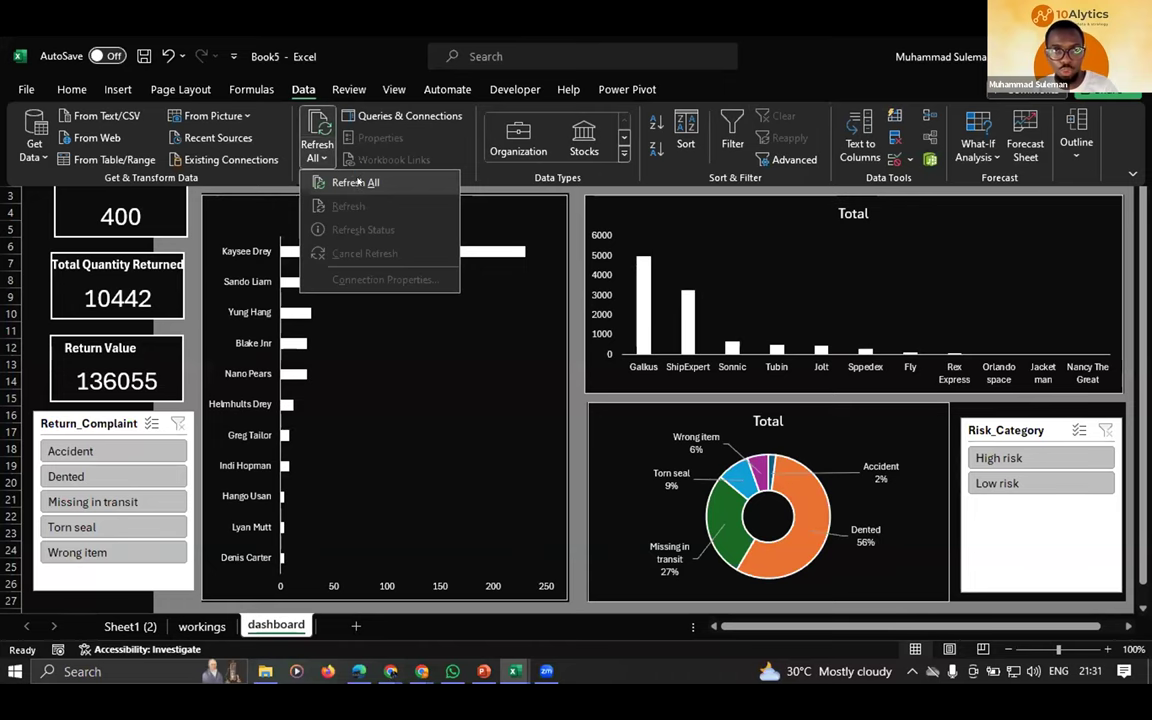
{"action": "left_click", "coordinate": [356, 184]}
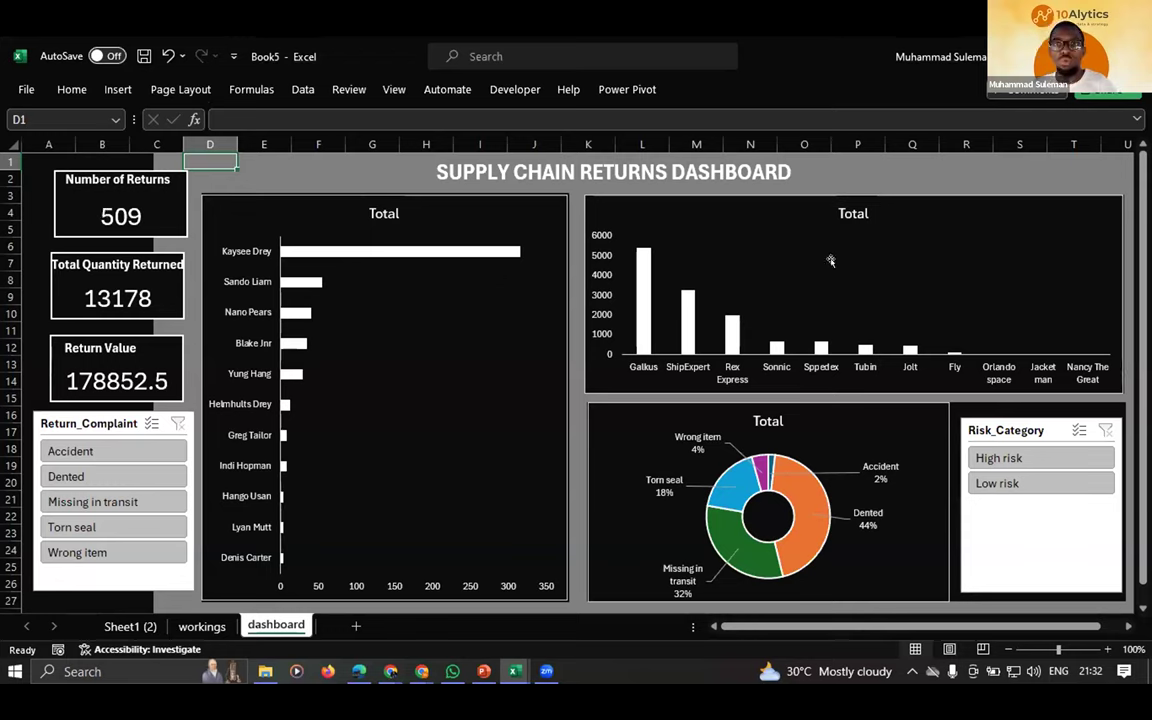
- Replace the horizontal bar chart's title with "Return per Driver"
{"action": "left_click", "coordinate": [387, 208]}
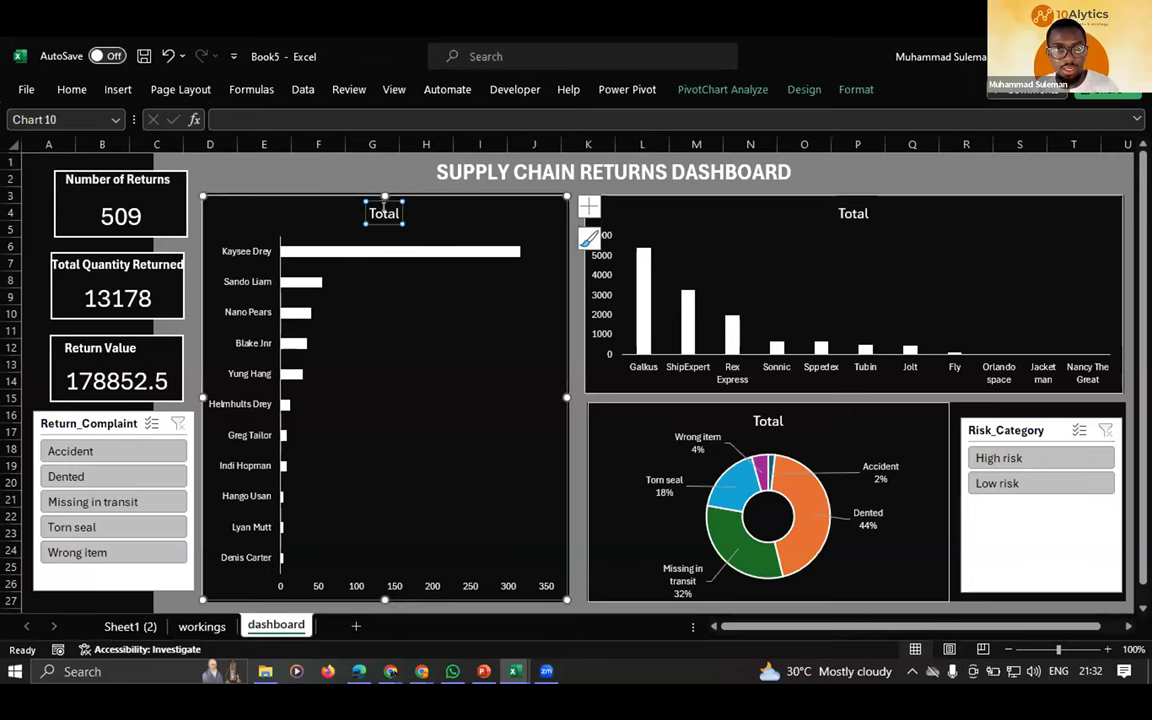
{"action": "left_click", "coordinate": [384, 205]}
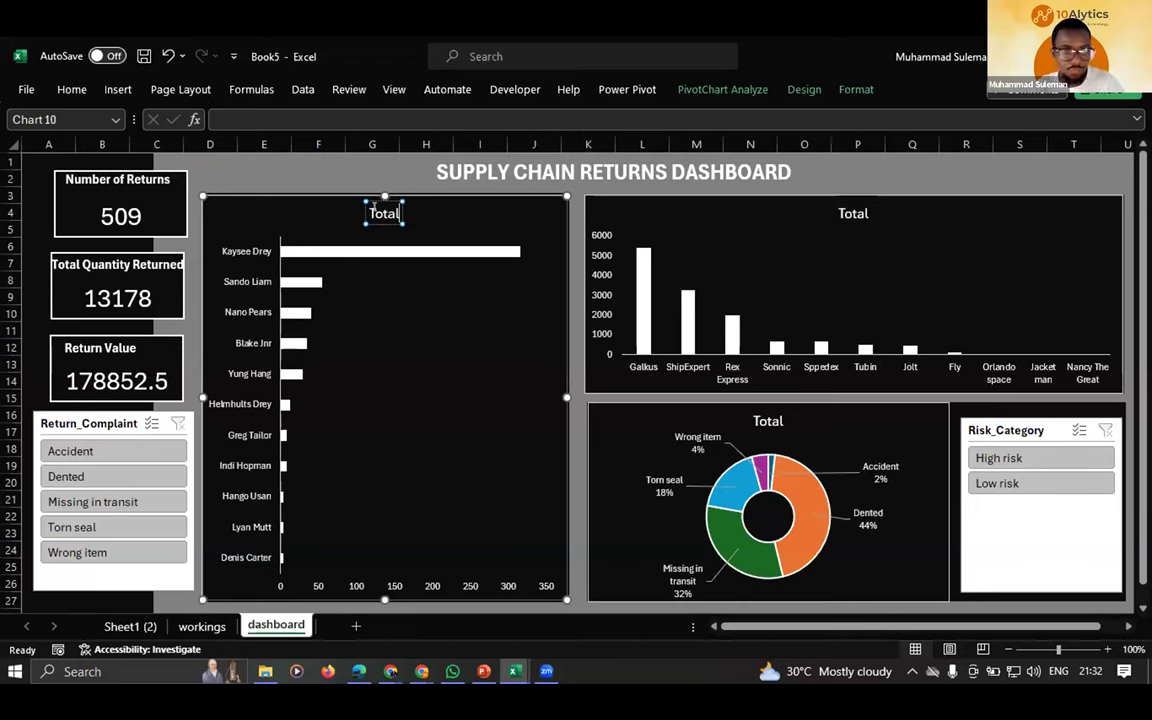
{"action": "double_click", "coordinate": [385, 212]}
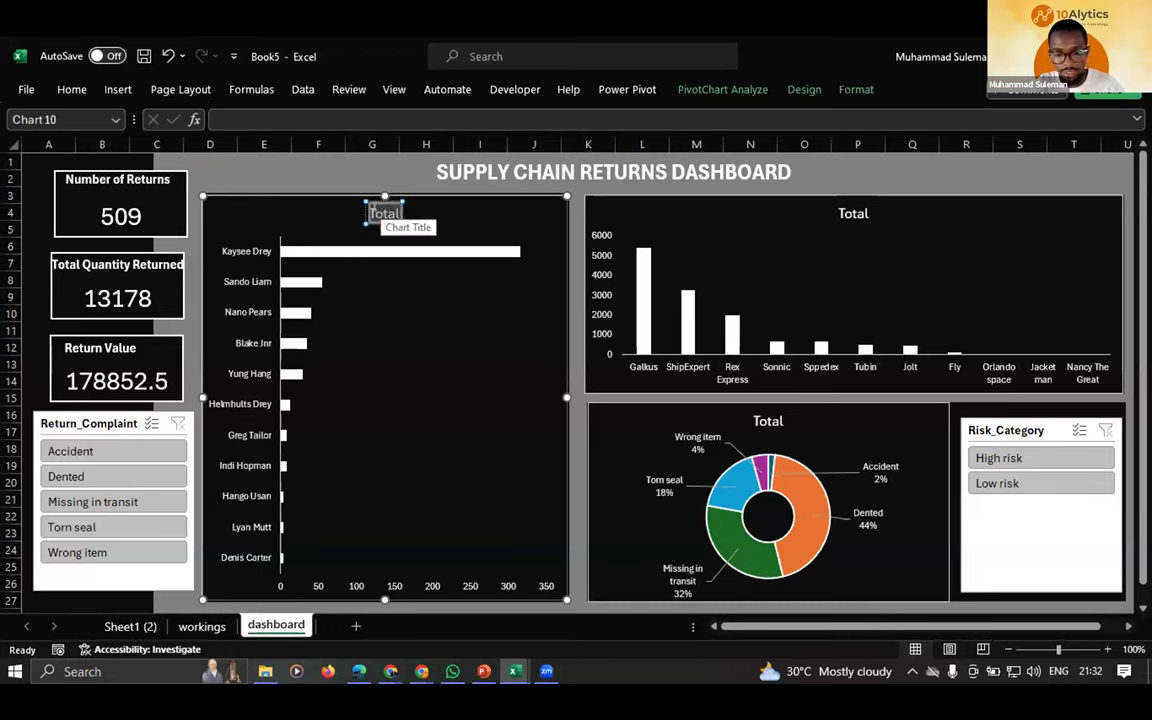
{"action": "type", "text": "Driv"}
{"action": "key", "text": "BackSpace"}
{"action": "key", "text": "BackSpace"}
{"action": "key", "text": "BackSpace"}
{"action": "key", "text": "BackSpace"}
{"action": "type", "text": "Return per Driver"}
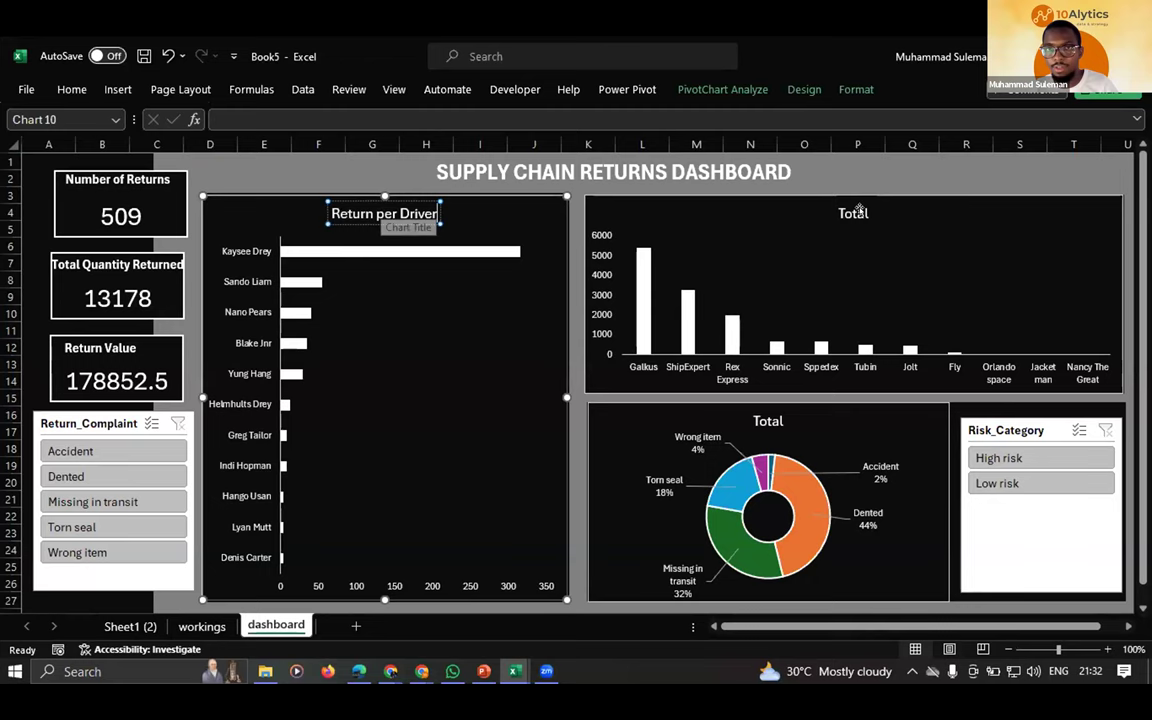
- Replace the title of the column chart showing logistics companies with "Return per logistics partner"
{"action": "left_click", "coordinate": [856, 212]}
{"action": "double_click", "coordinate": [861, 211]}
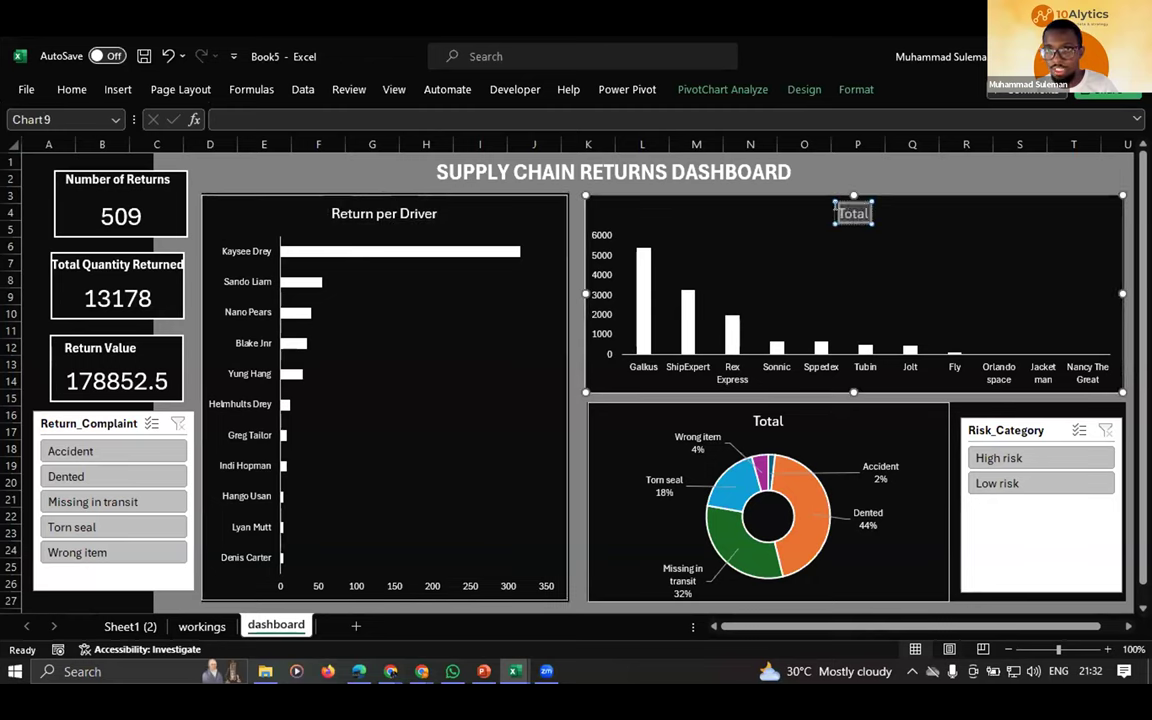
{"action": "type", "text": "R"}
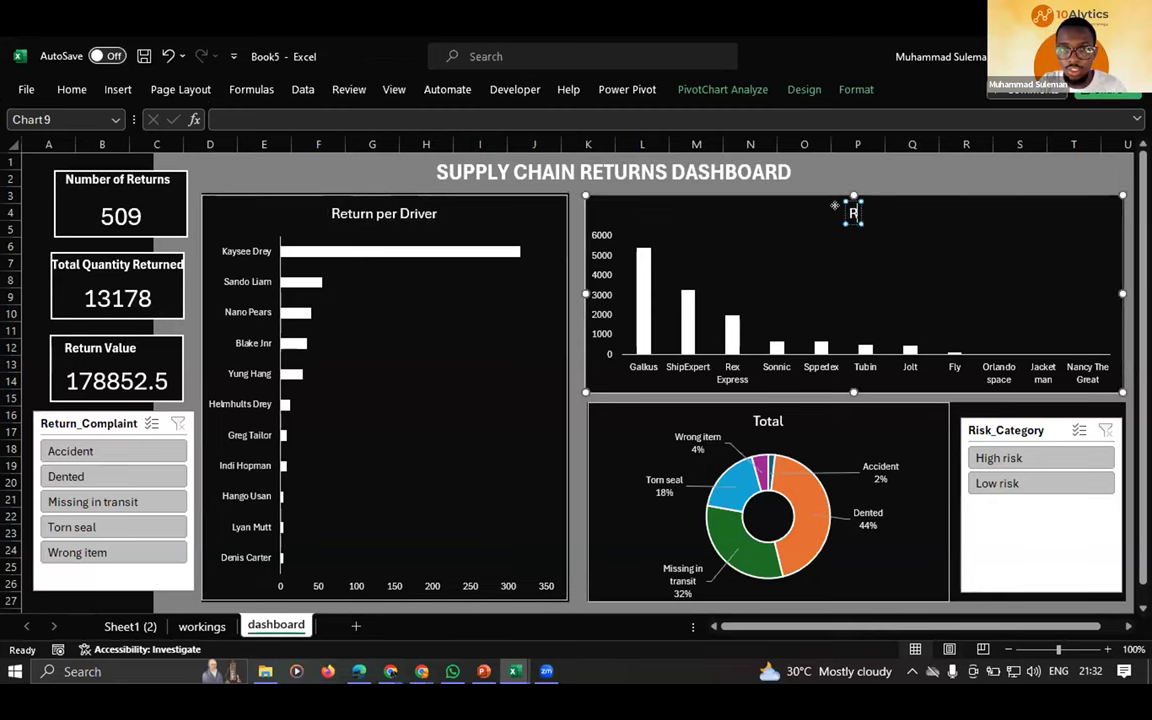
{"action": "type", "text": "eturn"}
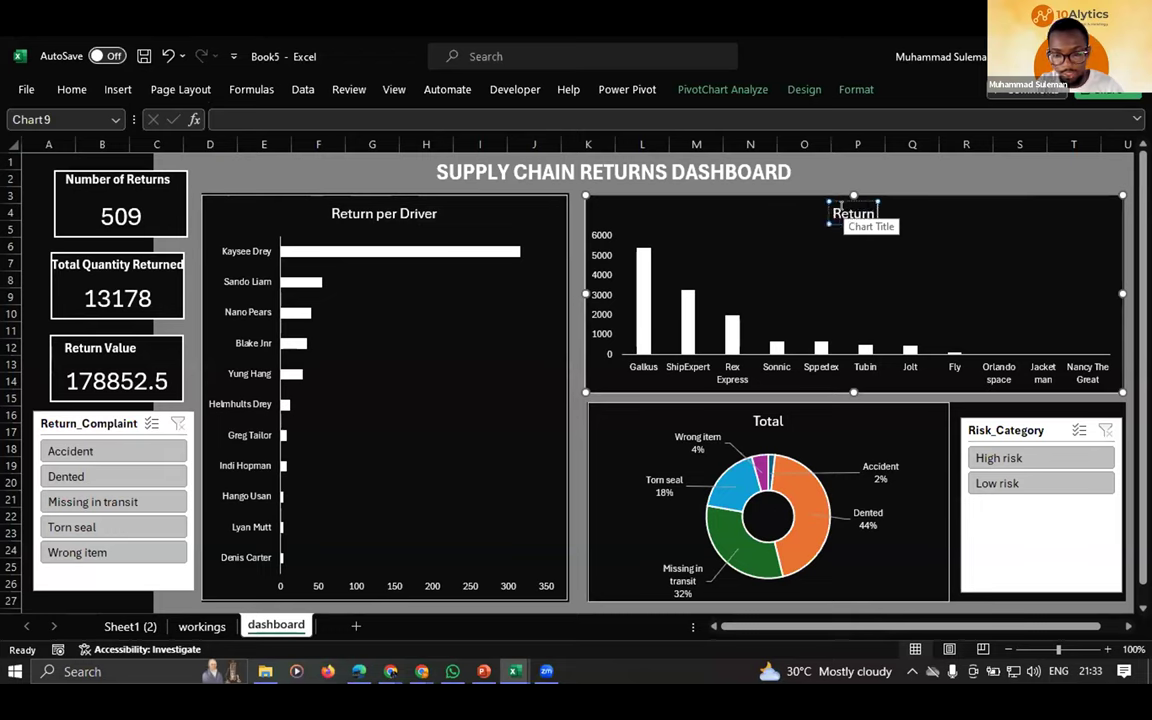
{"action": "type", "text": " per logis"}
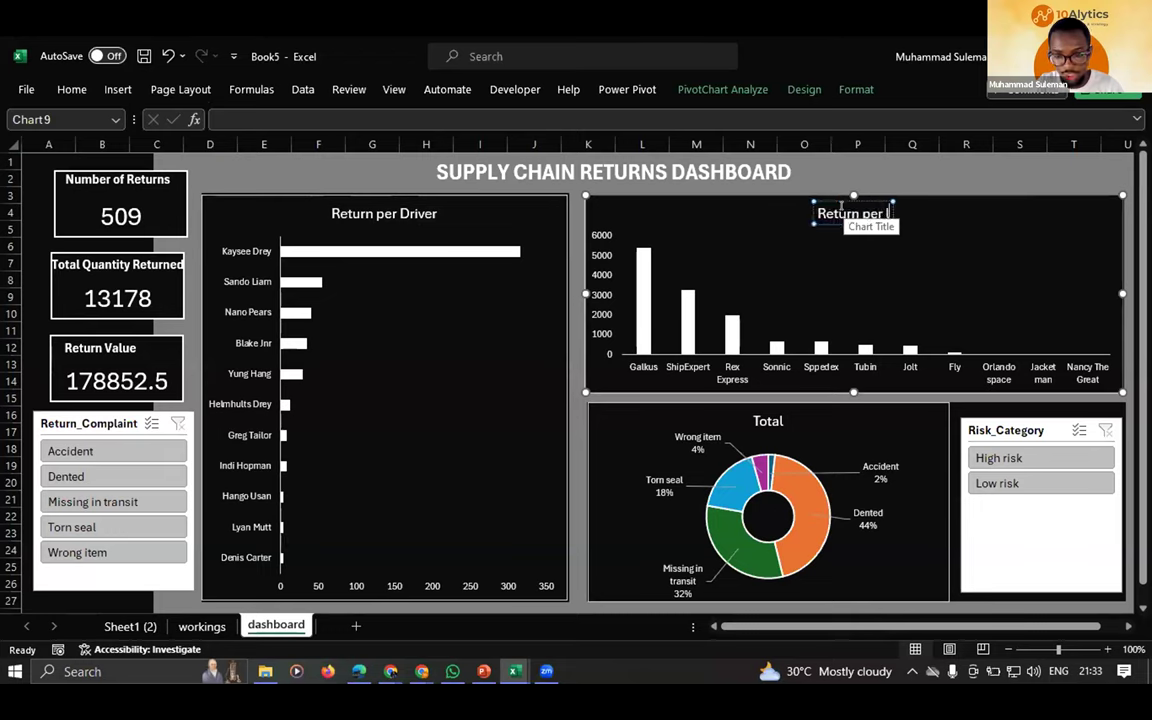
{"action": "type", "text": "tics"}
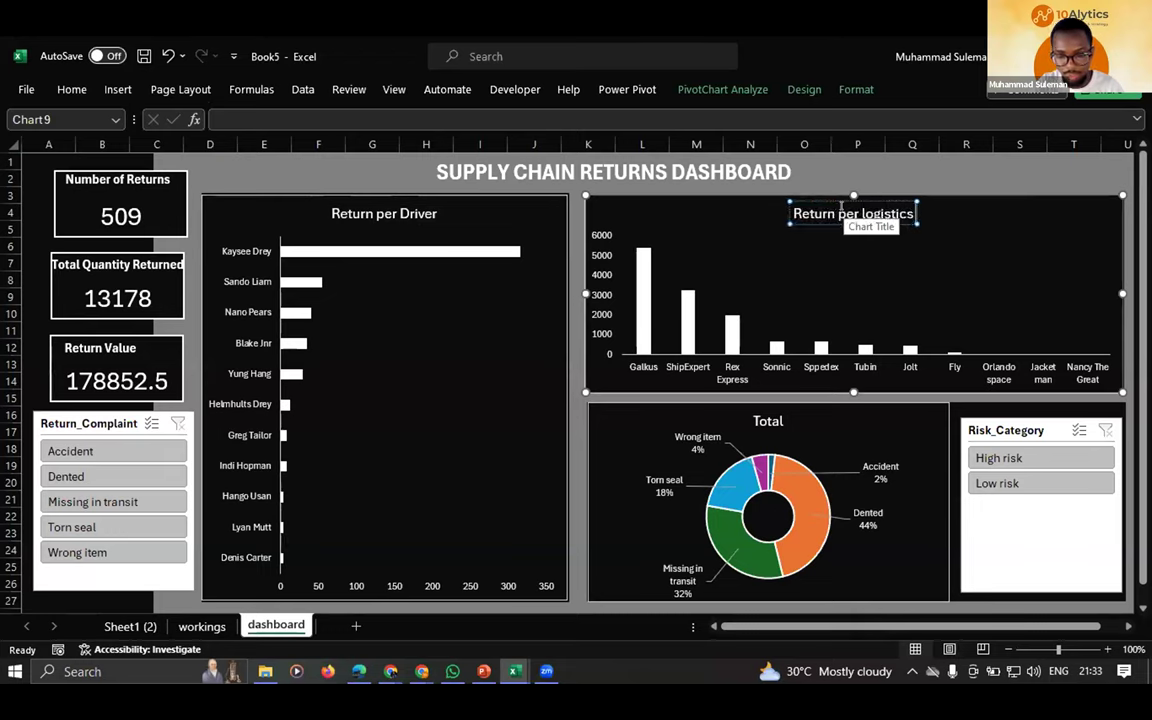
{"action": "type", "text": " partner"}
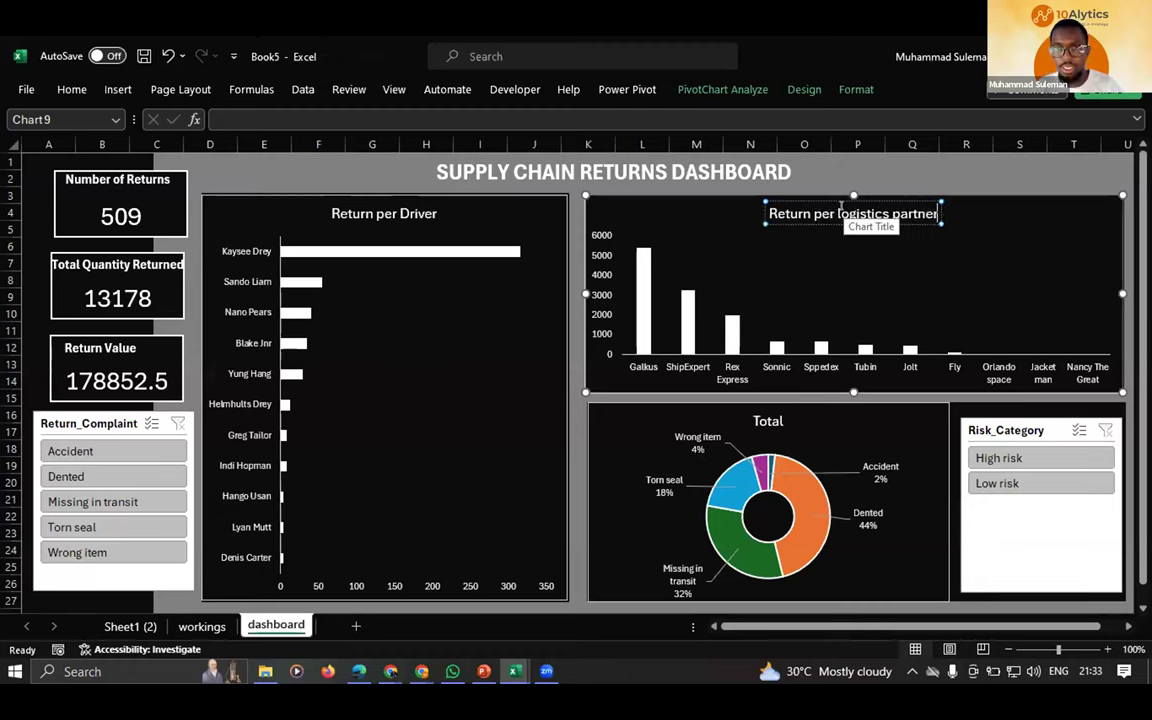
- Replace the doughnut chart's title with "Rtn % per complaint" and deselect the chart
{"action": "left_click", "coordinate": [768, 421]}
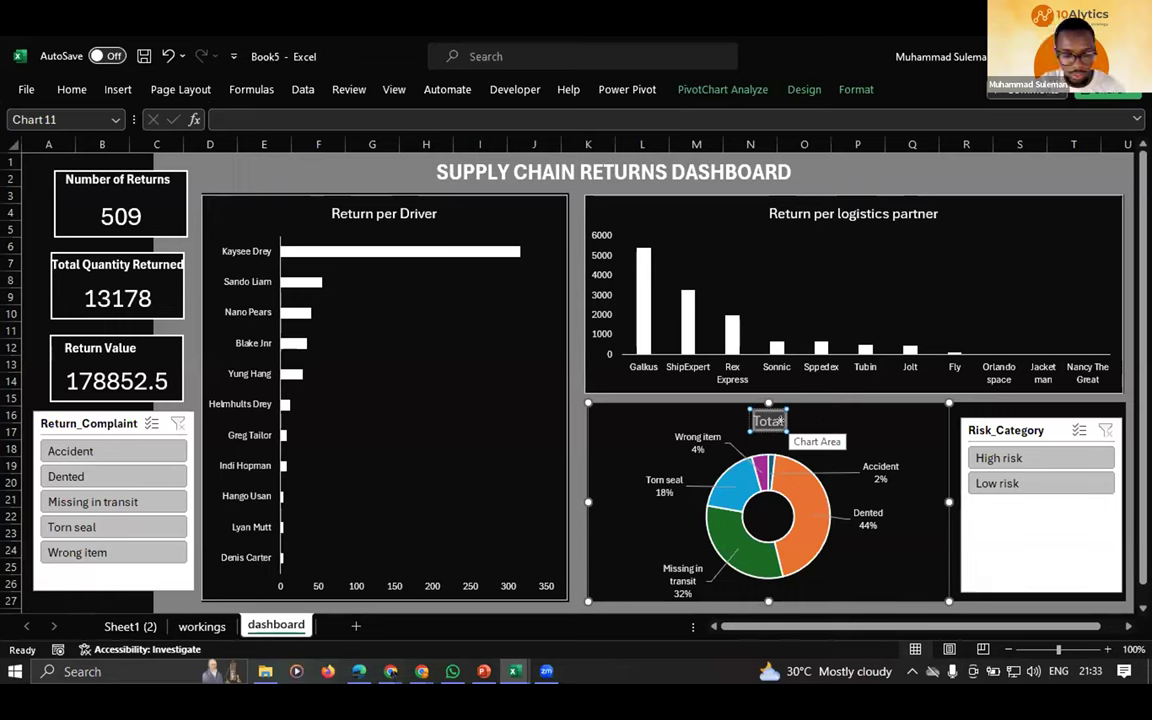
{"action": "type", "text": "Return"}
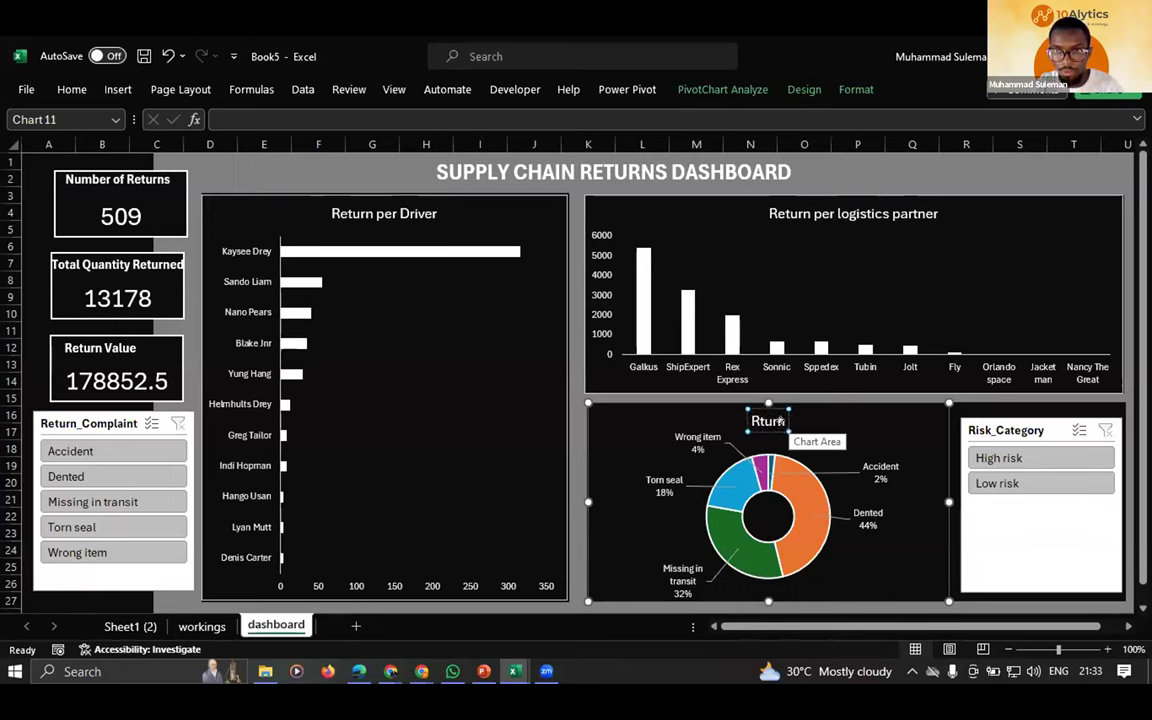
{"action": "key", "text": "BackSpace"}
{"action": "key", "text": "BackSpace"}
{"action": "key", "text": "BackSpace"}
{"action": "key", "text": "BackSpace"}
{"action": "key", "text": "BackSpace"}
{"action": "key", "text": "BackSpace"}
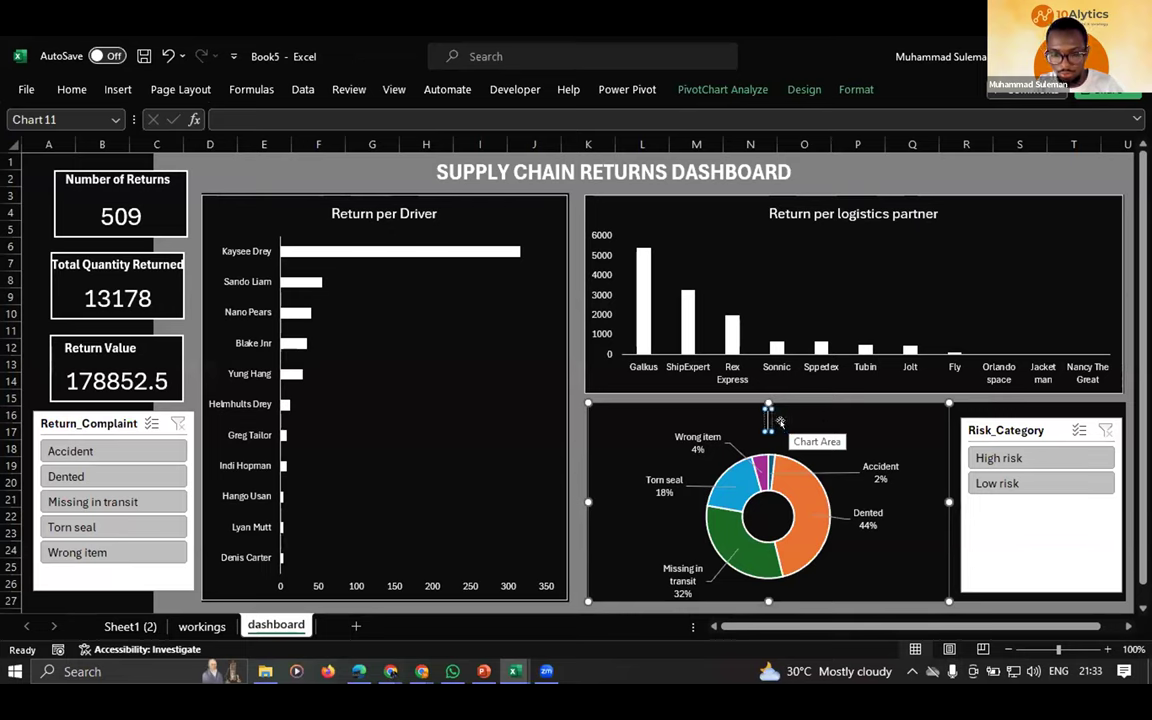
{"action": "type", "text": "R"}
{"action": "type", "text": "trn"}
{"action": "type", "text": " %"}
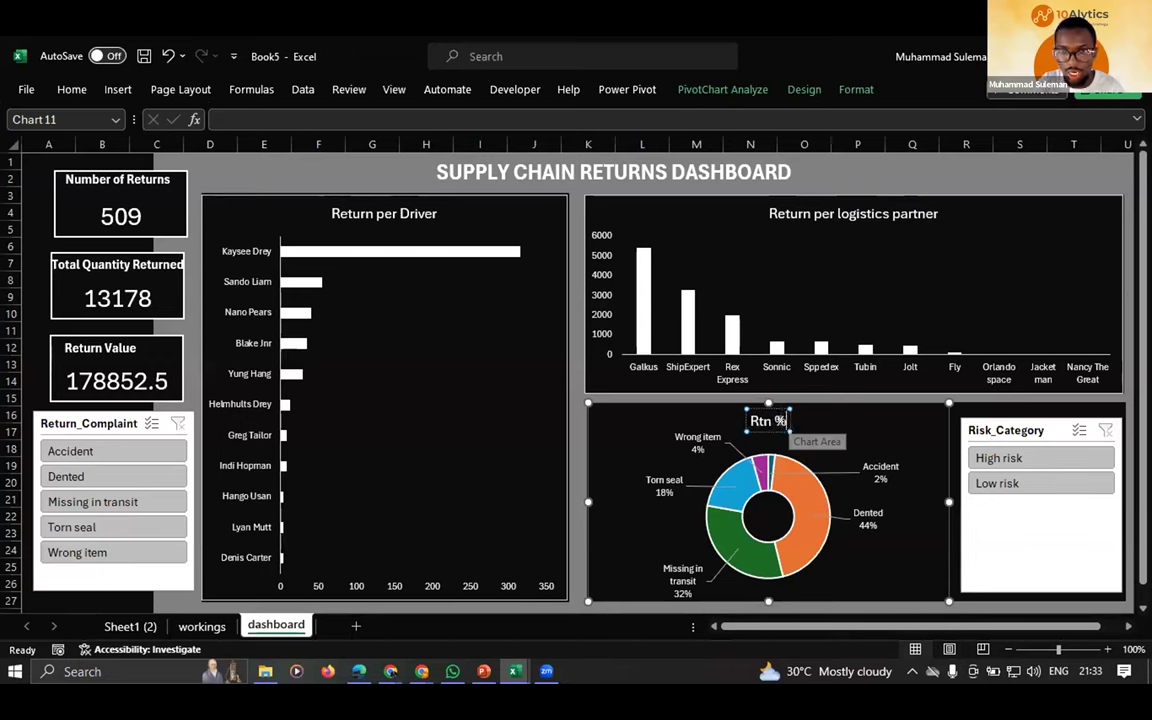
{"action": "type", "text": "pe"}
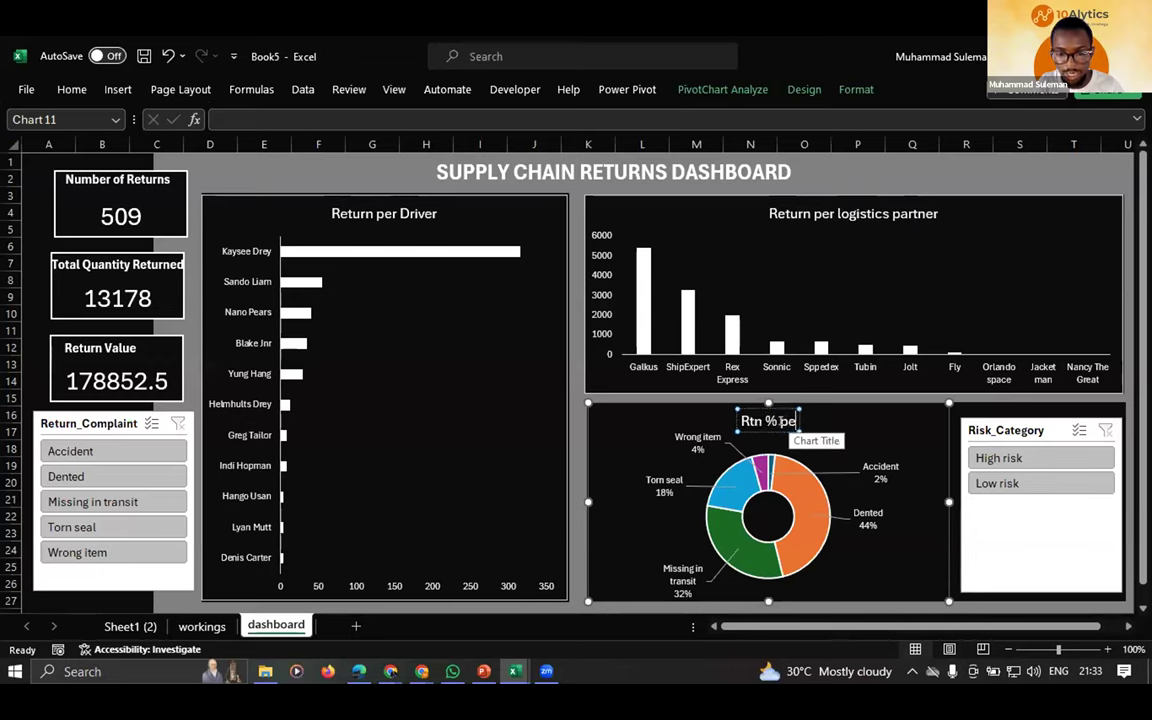
{"action": "type", "text": "r complaint"}
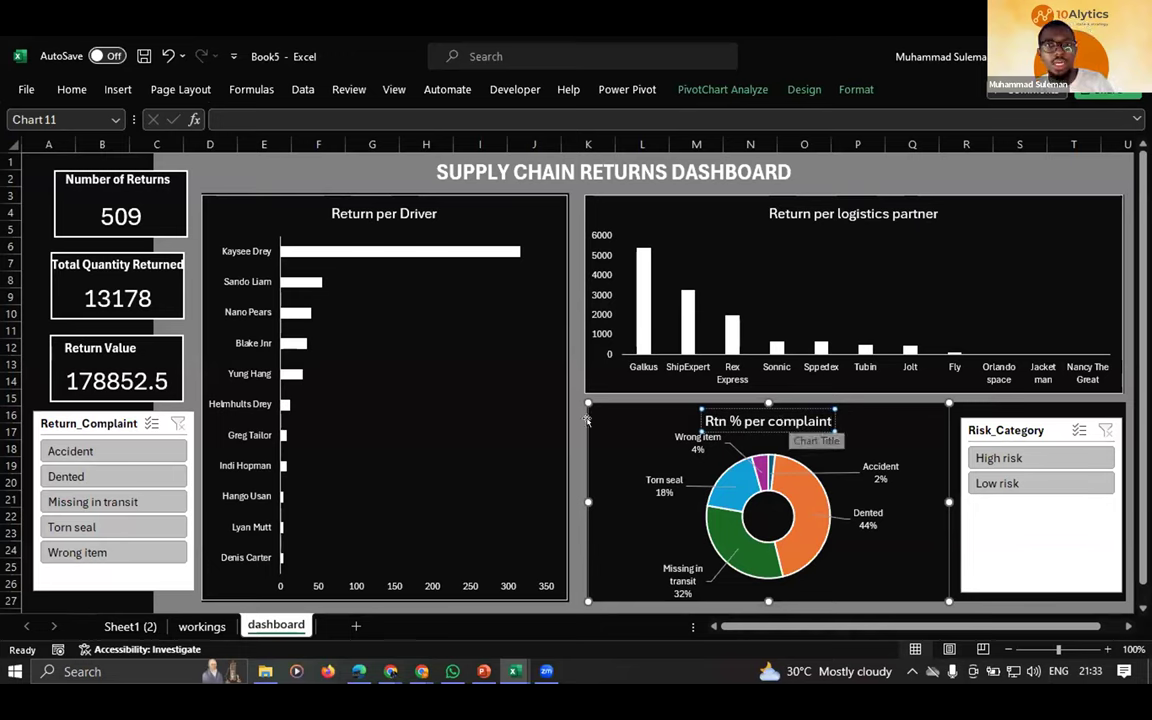
{"action": "left_click", "coordinate": [255, 189]}
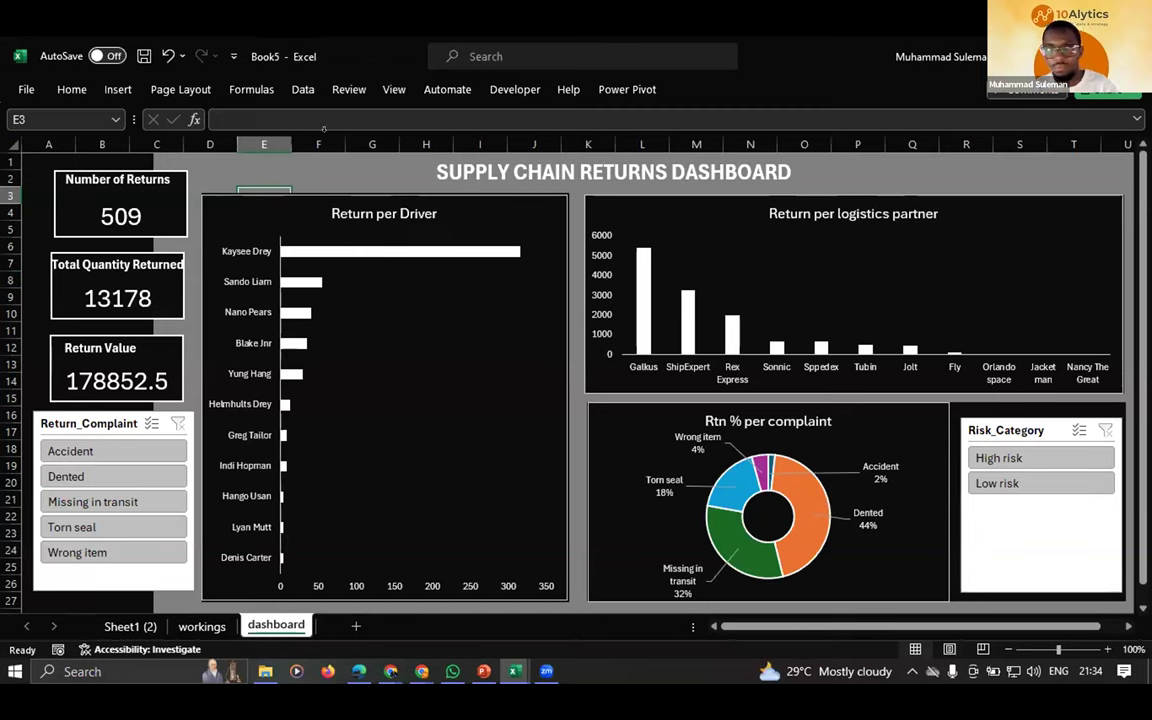
{"action": "left_click", "coordinate": [303, 89]}
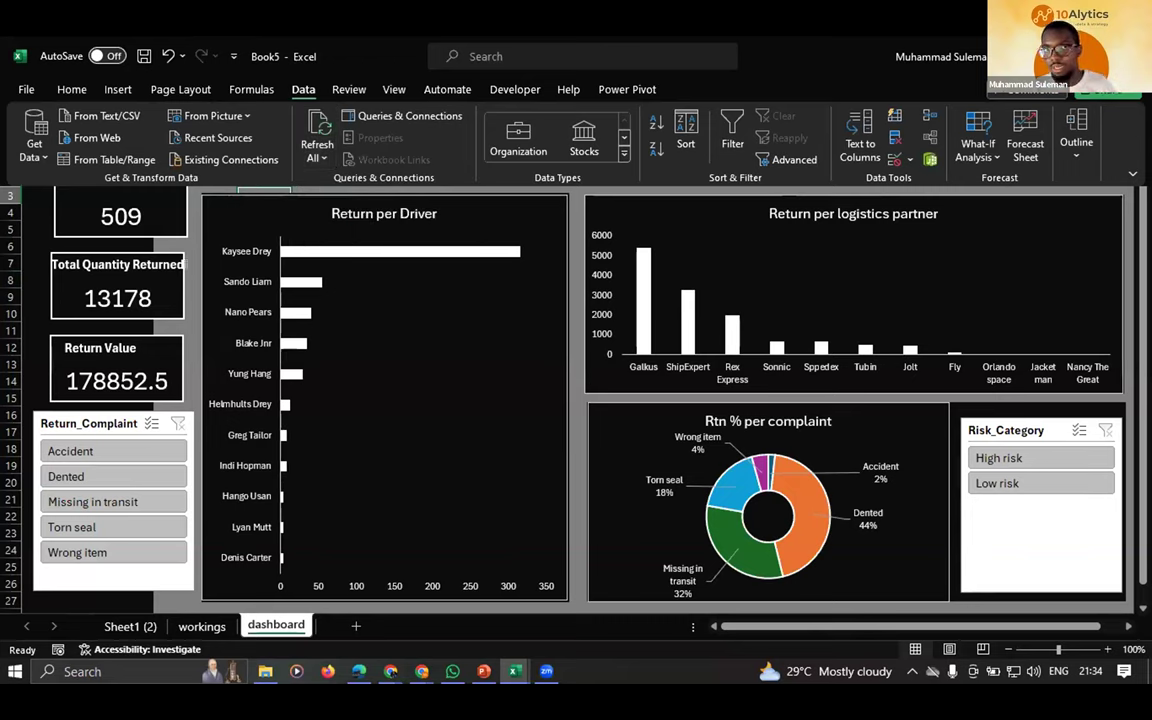
{"action": "left_click", "coordinate": [265, 190]}
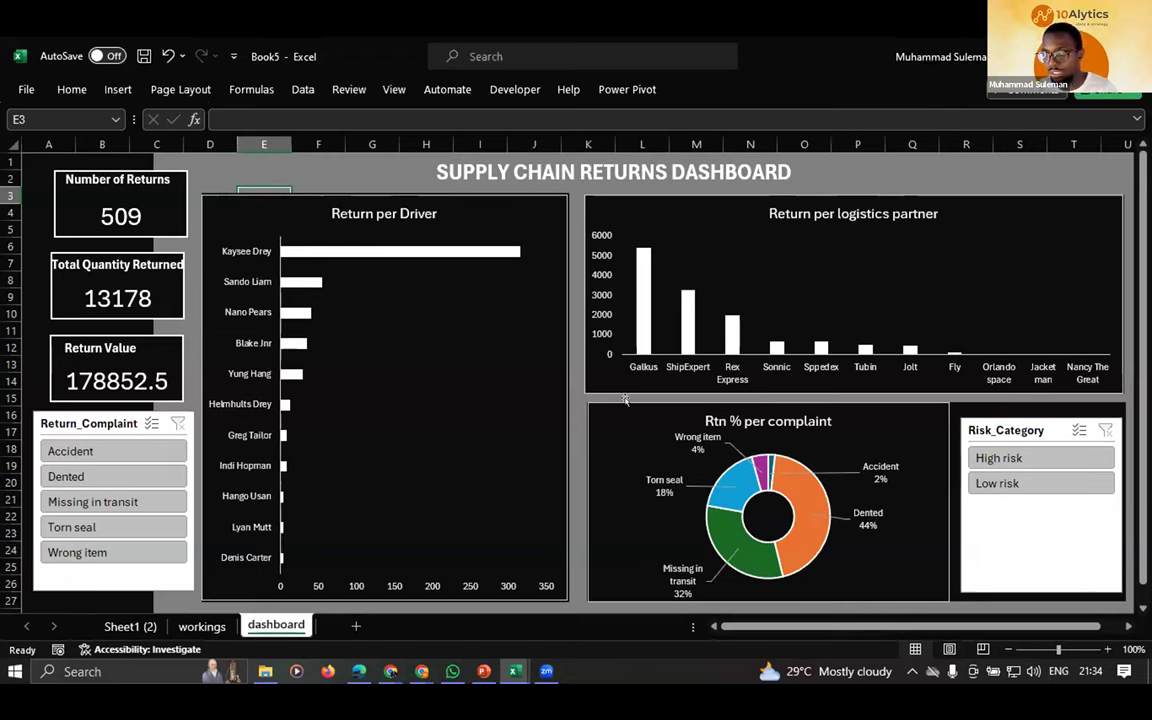
- Test the dashboard slicers with High risk, Low risk and the Accident complaint, and clear the Risk_Category and Return_Complaint filters
{"action": "left_click", "coordinate": [1000, 457]}
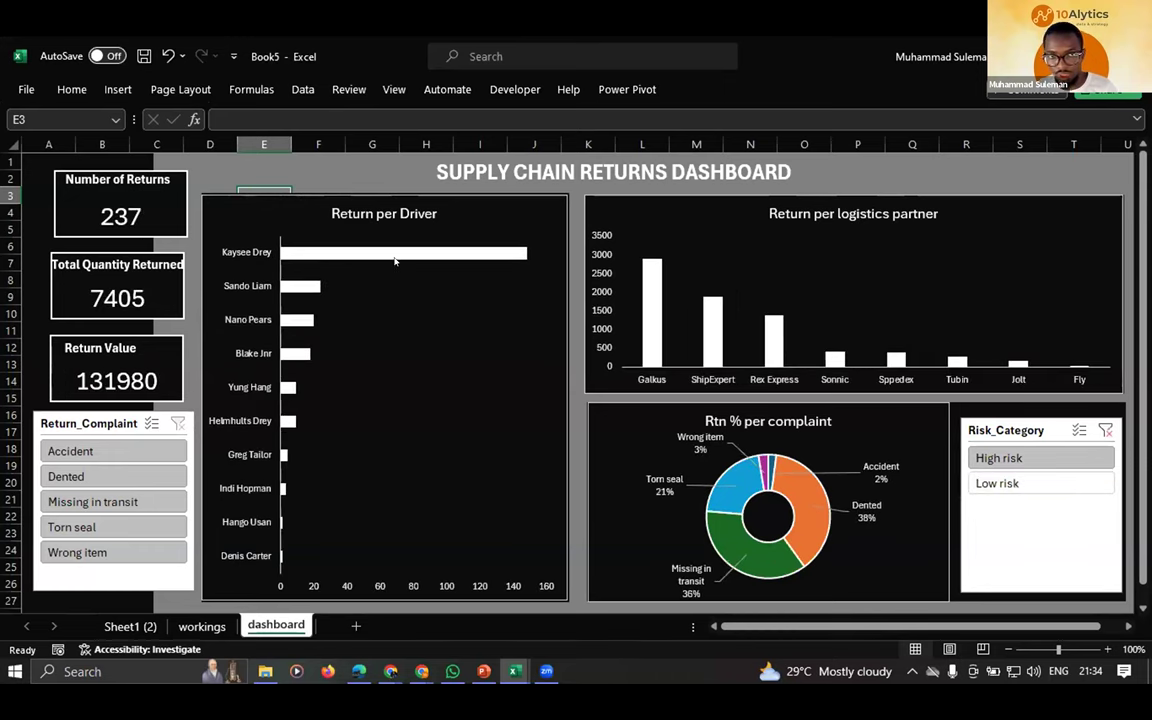
{"action": "mouse_move", "coordinate": [381, 248]}
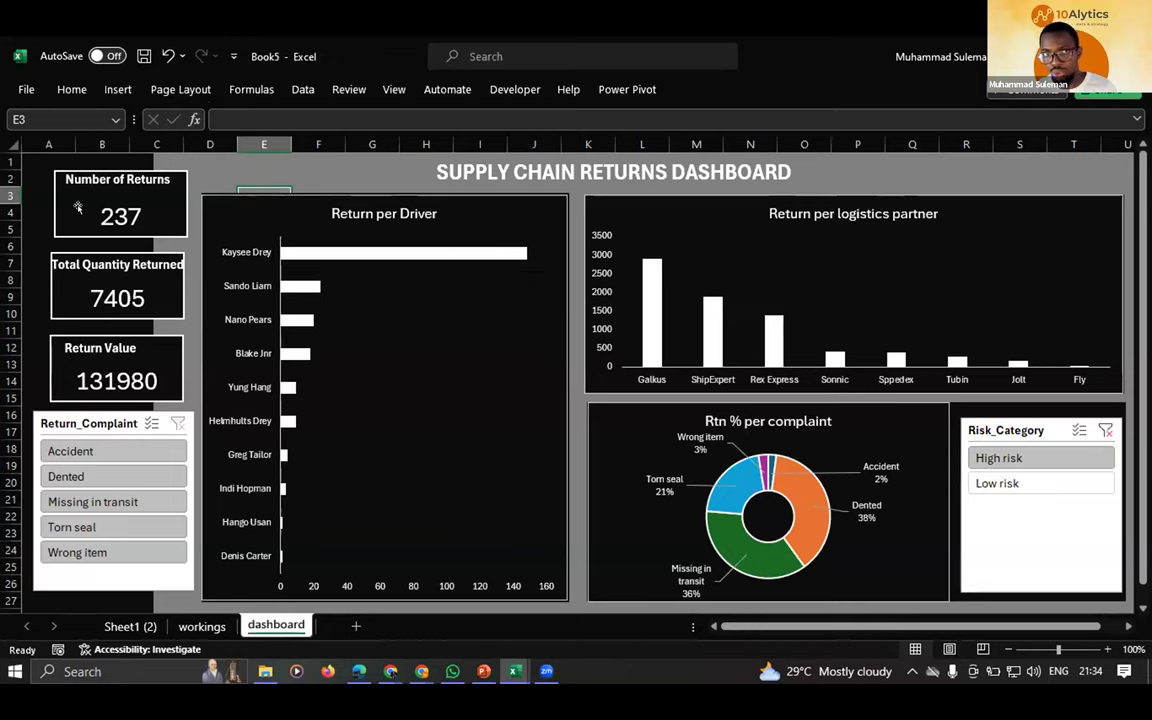
{"action": "left_click", "coordinate": [1020, 483]}
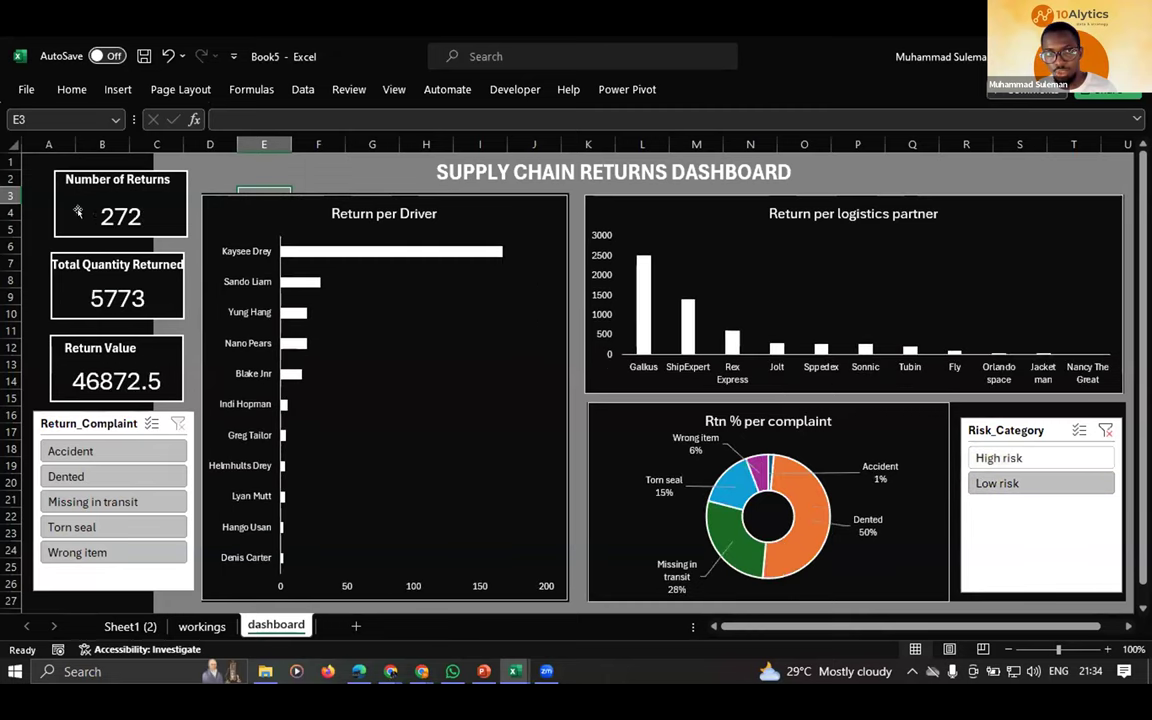
{"action": "left_click", "coordinate": [89, 451]}
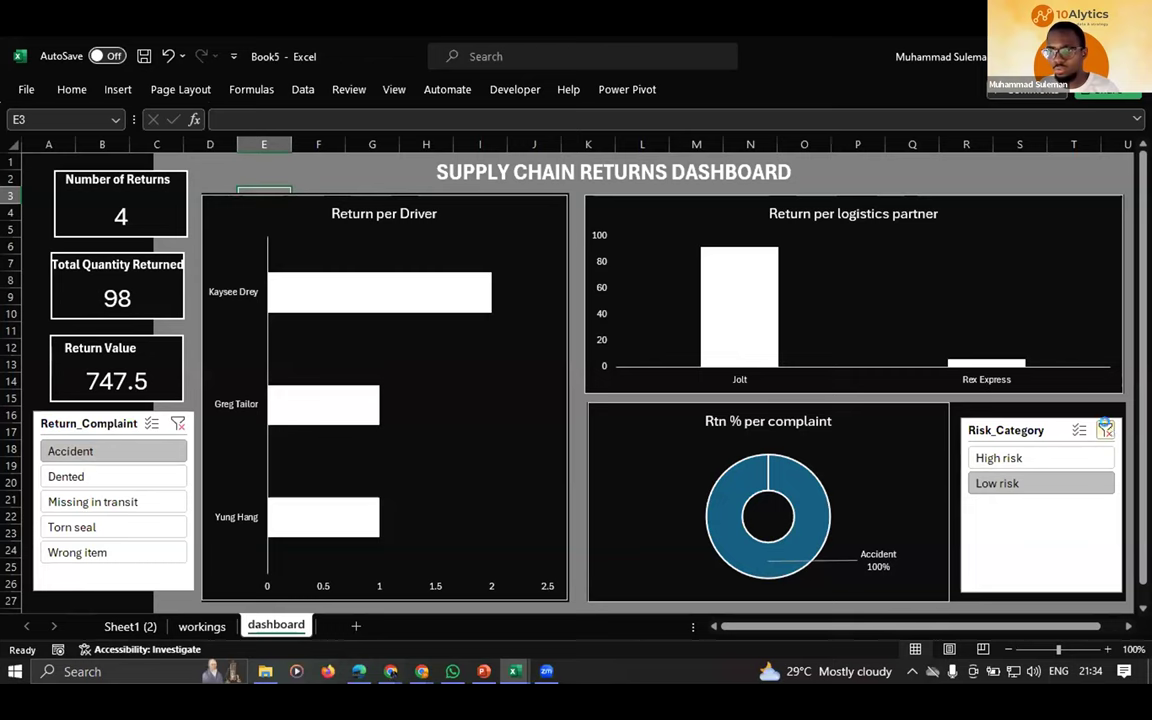
{"action": "left_click", "coordinate": [1105, 429]}
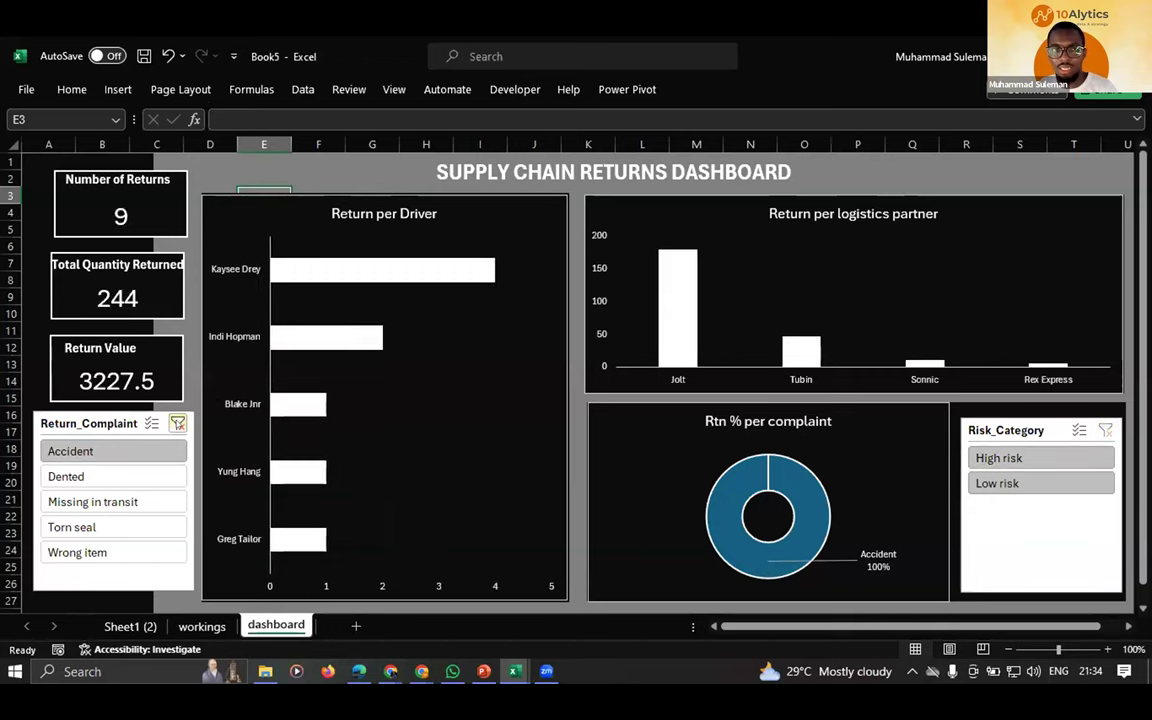
{"action": "left_click", "coordinate": [177, 423]}
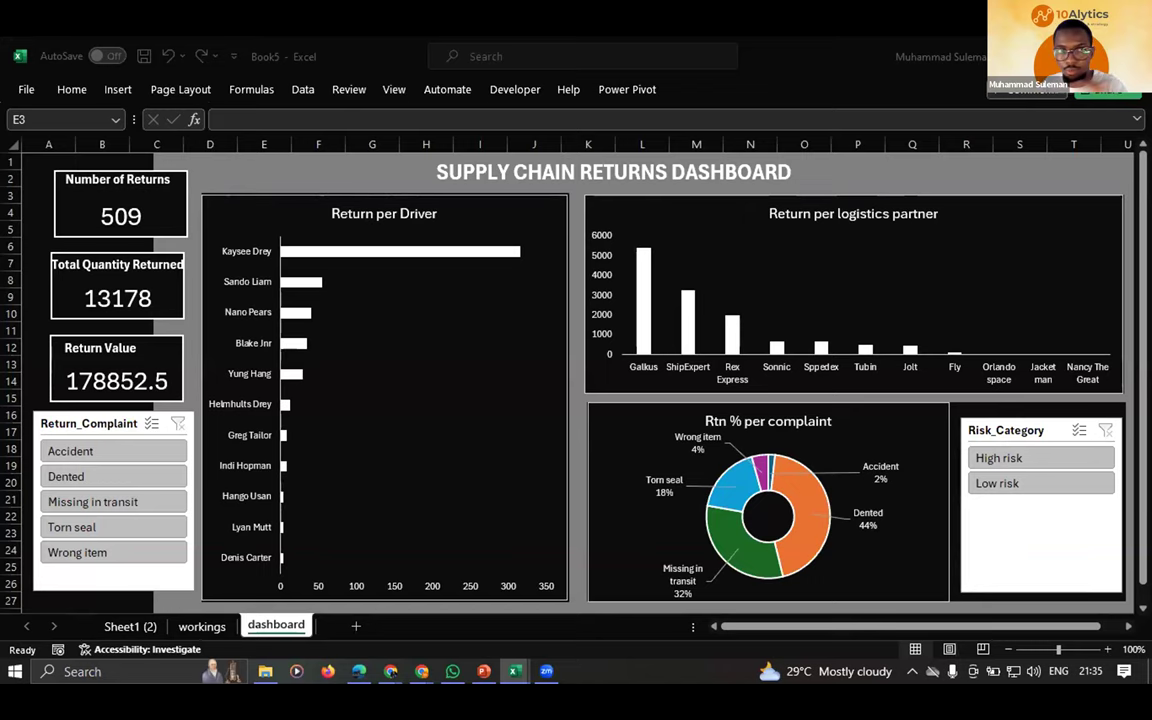
- Switch to the PowerPoint presentation "Build an Interactive Dashboard in Excel that updates itself"
{"action": "key", "text": "alt+Tab"}
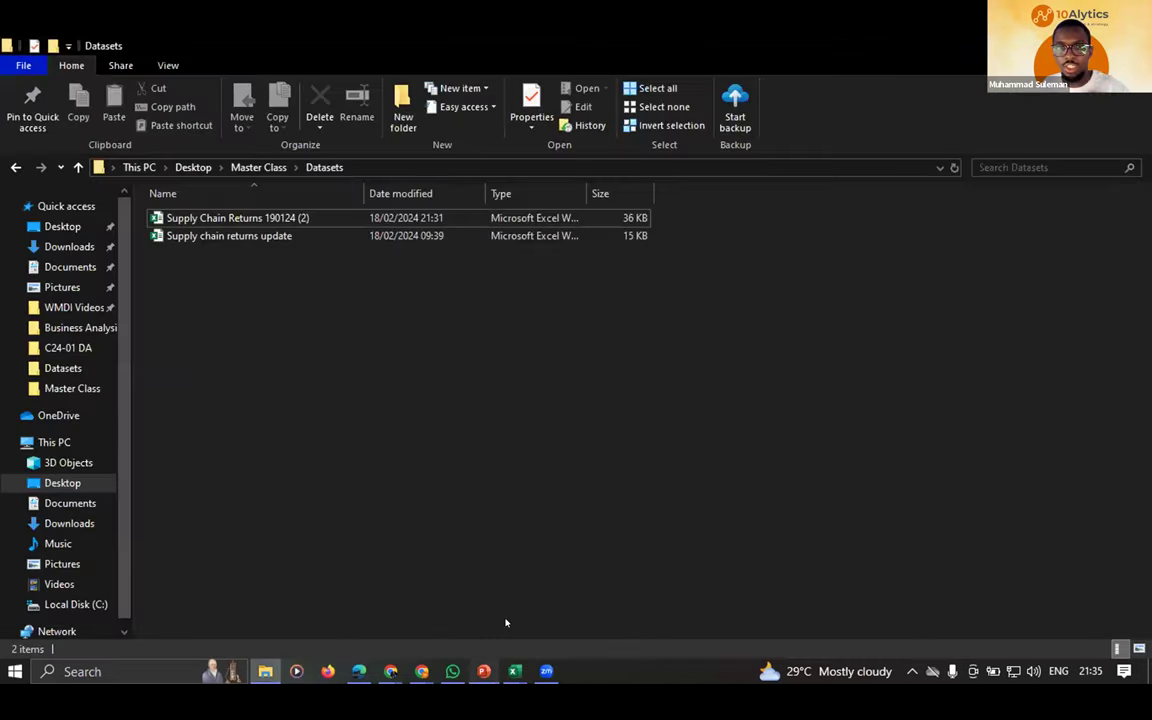
{"action": "left_click", "coordinate": [484, 671]}
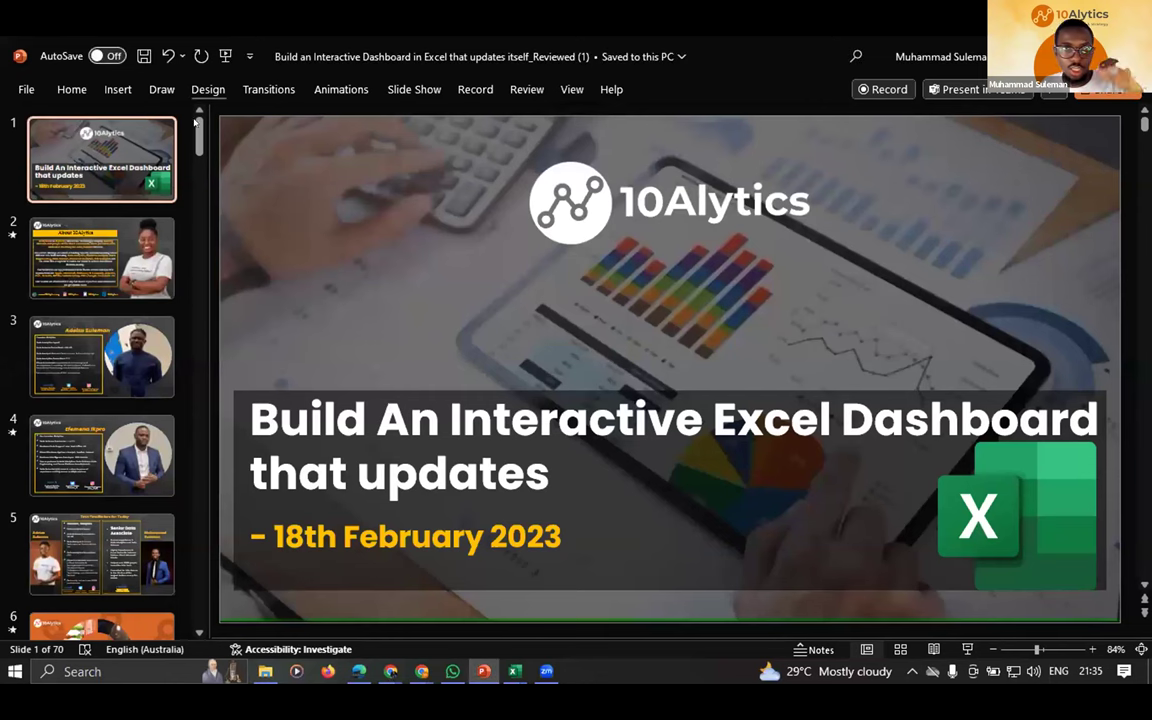